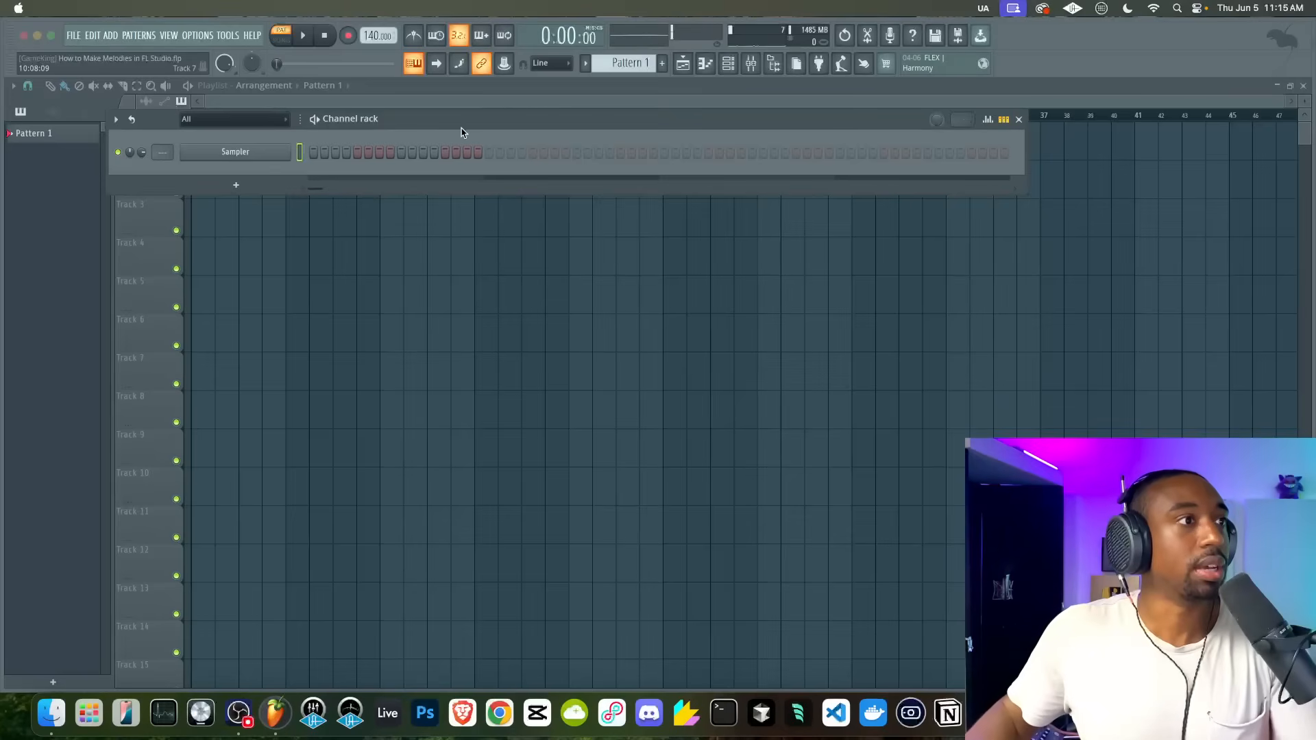
- Replace the Sampler channel's instrument with the FLEX plugin
{"action": "left_click", "coordinate": [248, 159]}
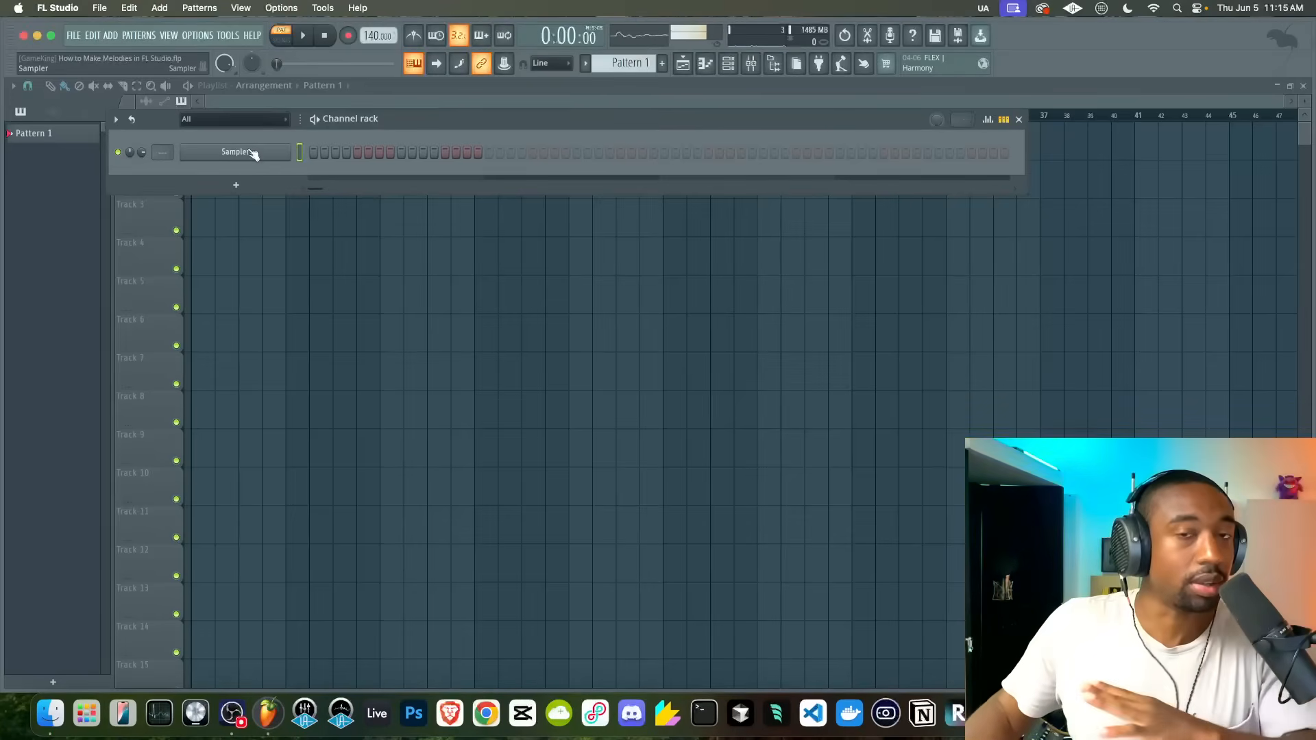
{"action": "right_click", "coordinate": [252, 154]}
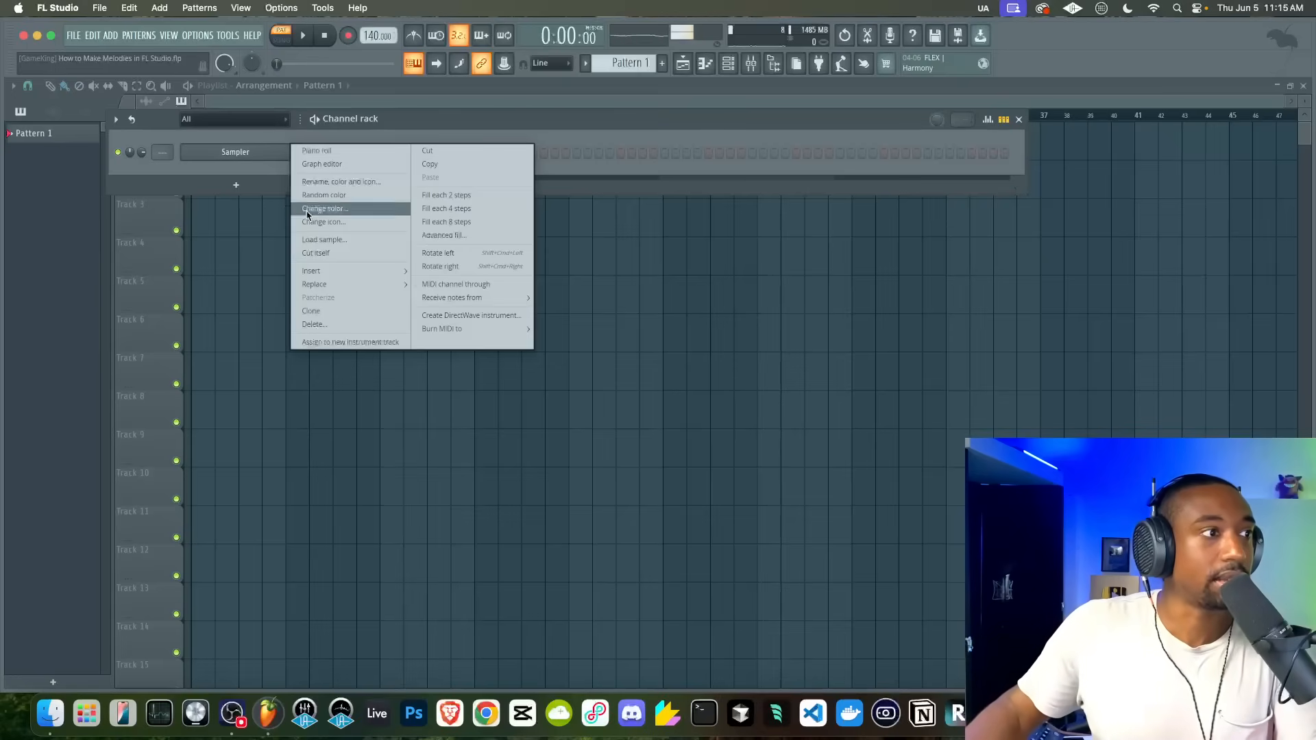
{"action": "mouse_move", "coordinate": [322, 284]}
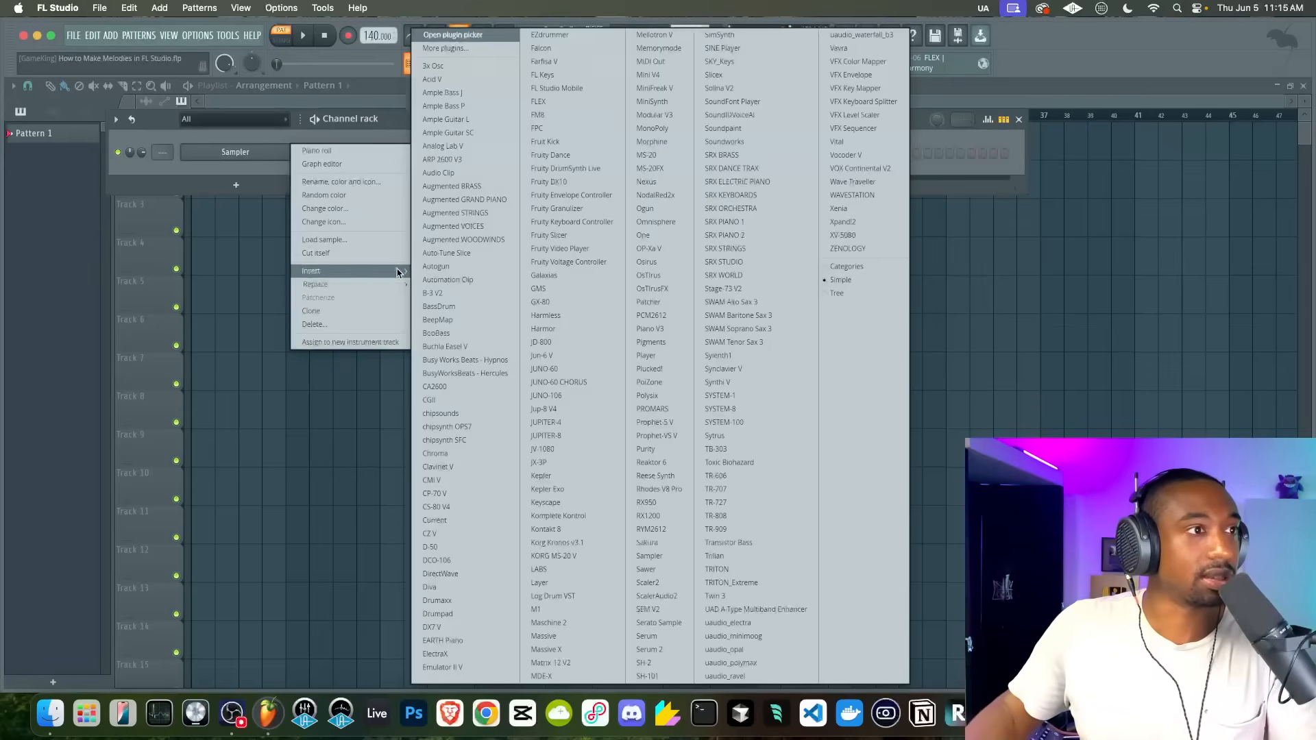
{"action": "left_click", "coordinate": [561, 101]}
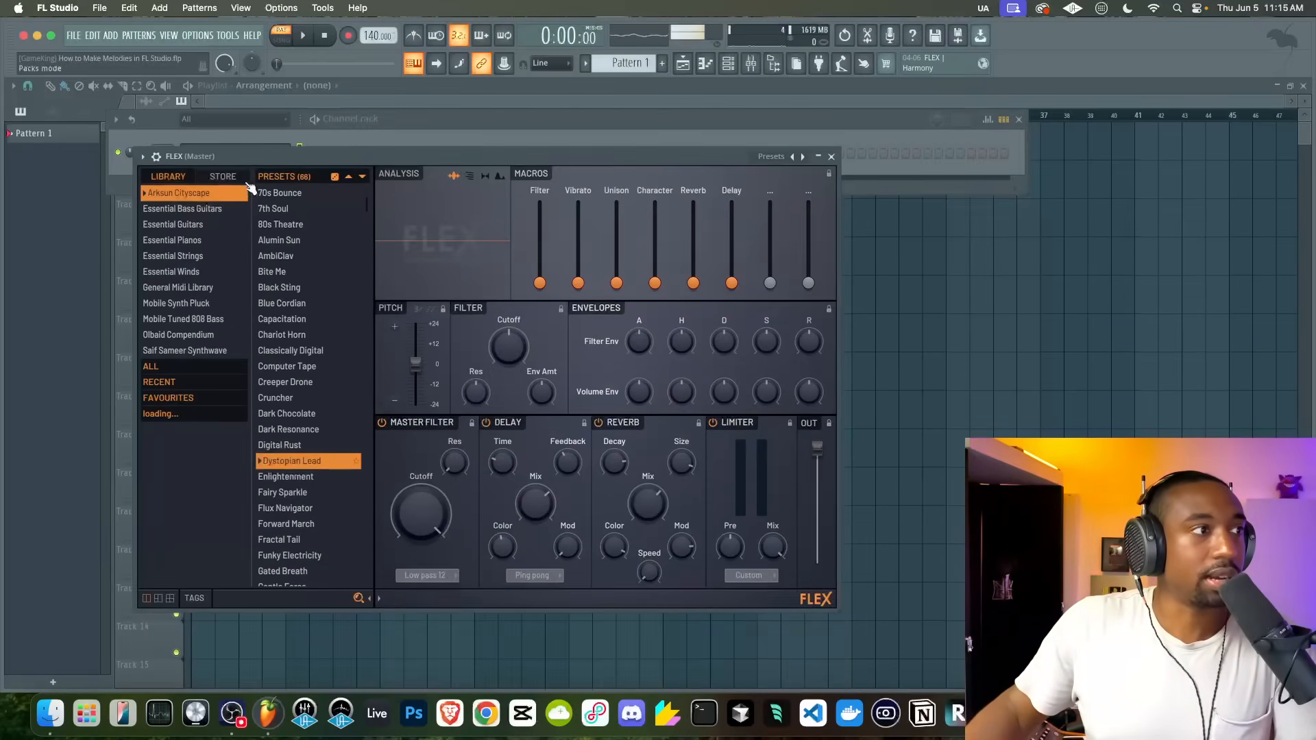
- Check the sound packs in the FLEX store, and load the Yamaha C7 preset from the Essential Pianos library
{"action": "left_click", "coordinate": [232, 180]}
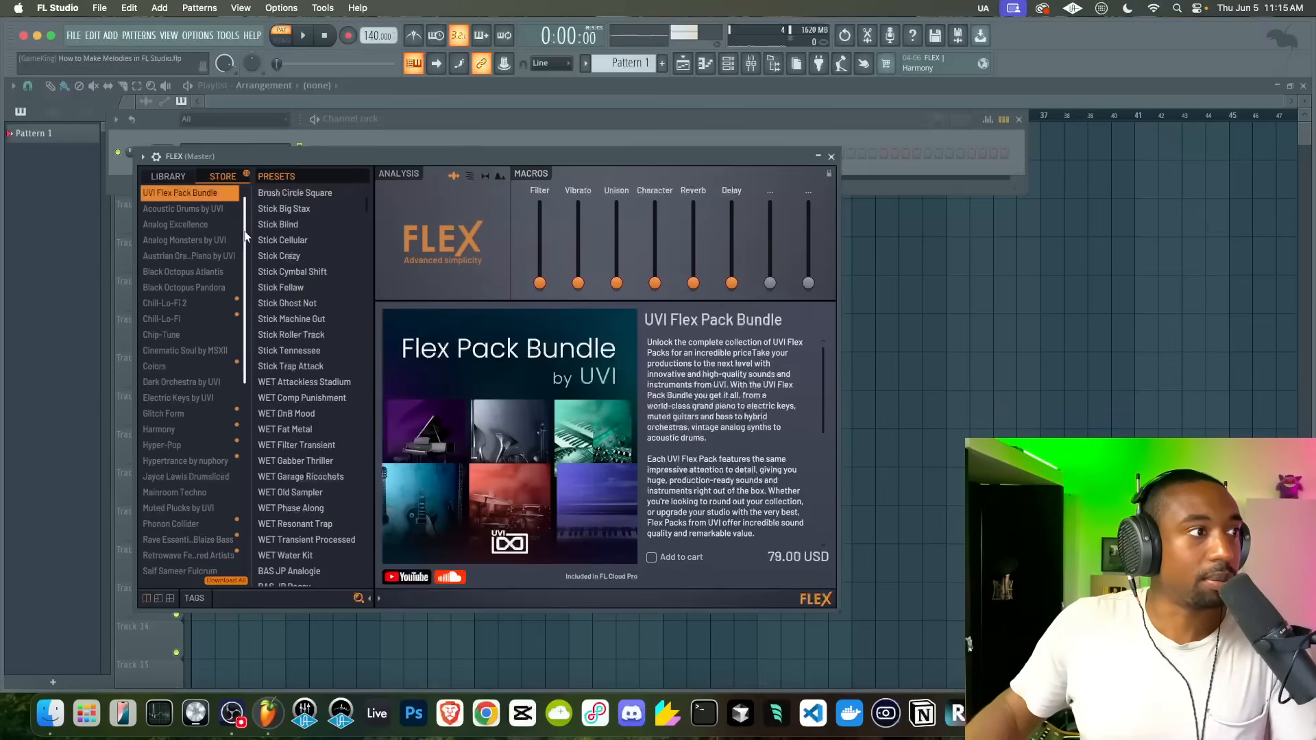
{"action": "left_click_drag", "start_coordinate": [245, 255], "coordinate": [254, 474]}
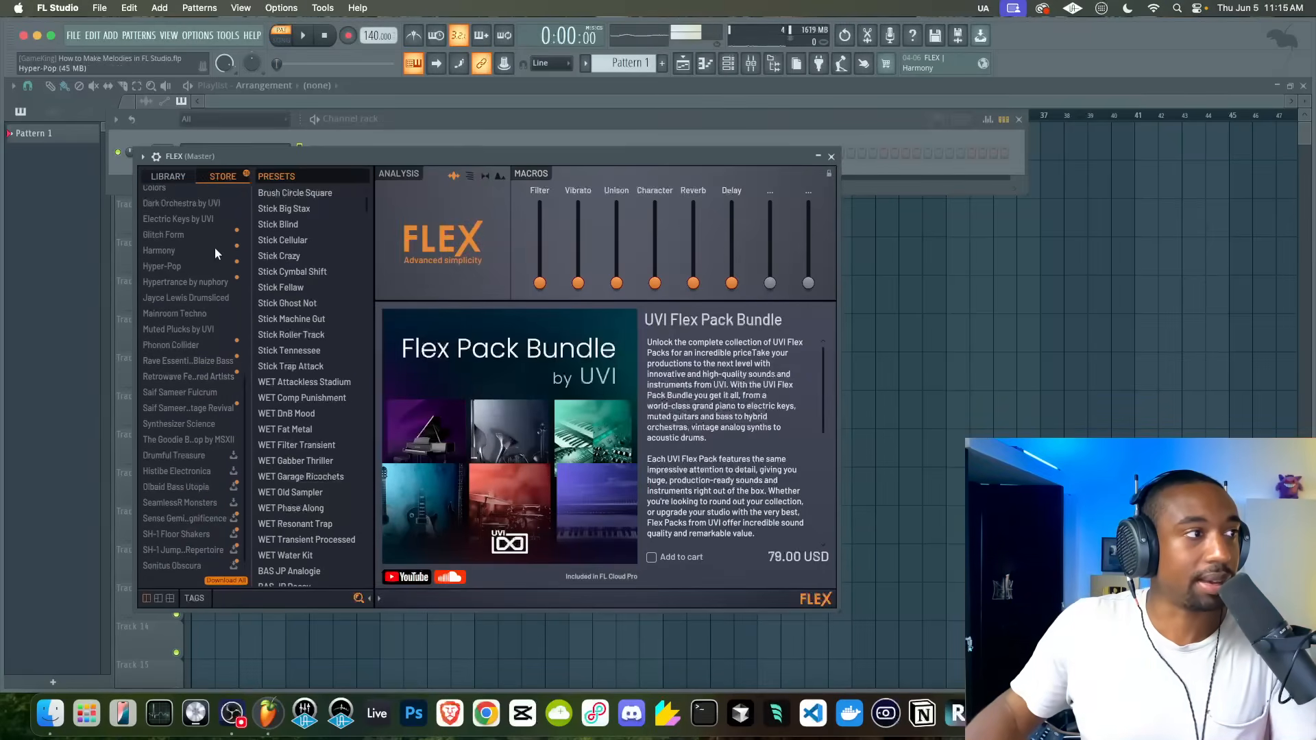
{"action": "left_click", "coordinate": [168, 177]}
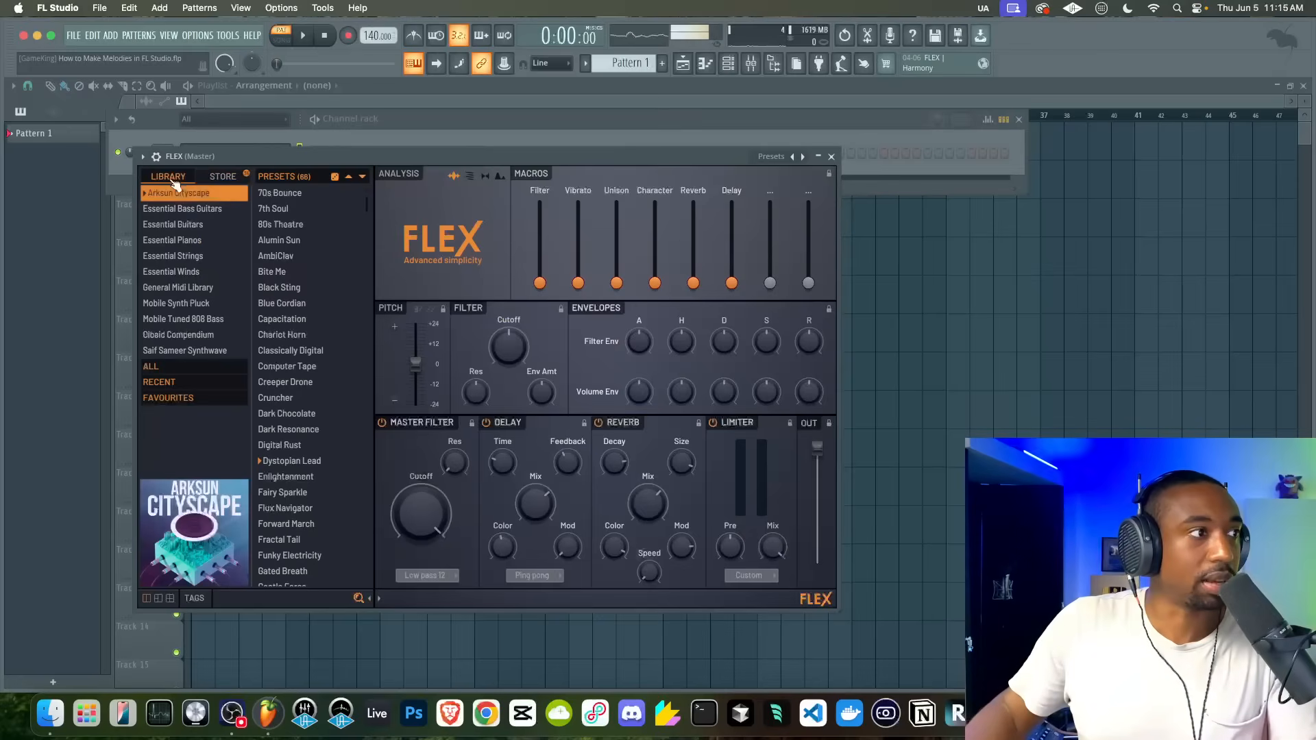
{"action": "left_click", "coordinate": [193, 244]}
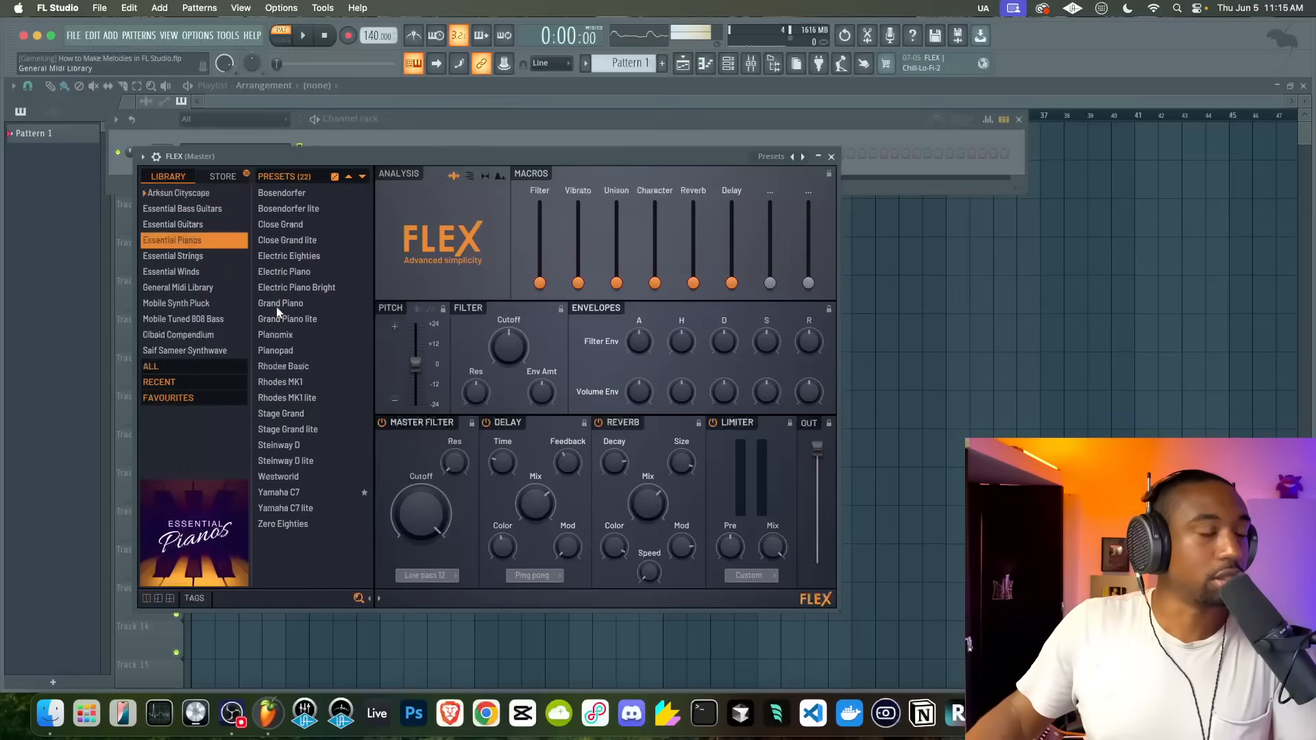
{"action": "left_click", "coordinate": [307, 492]}
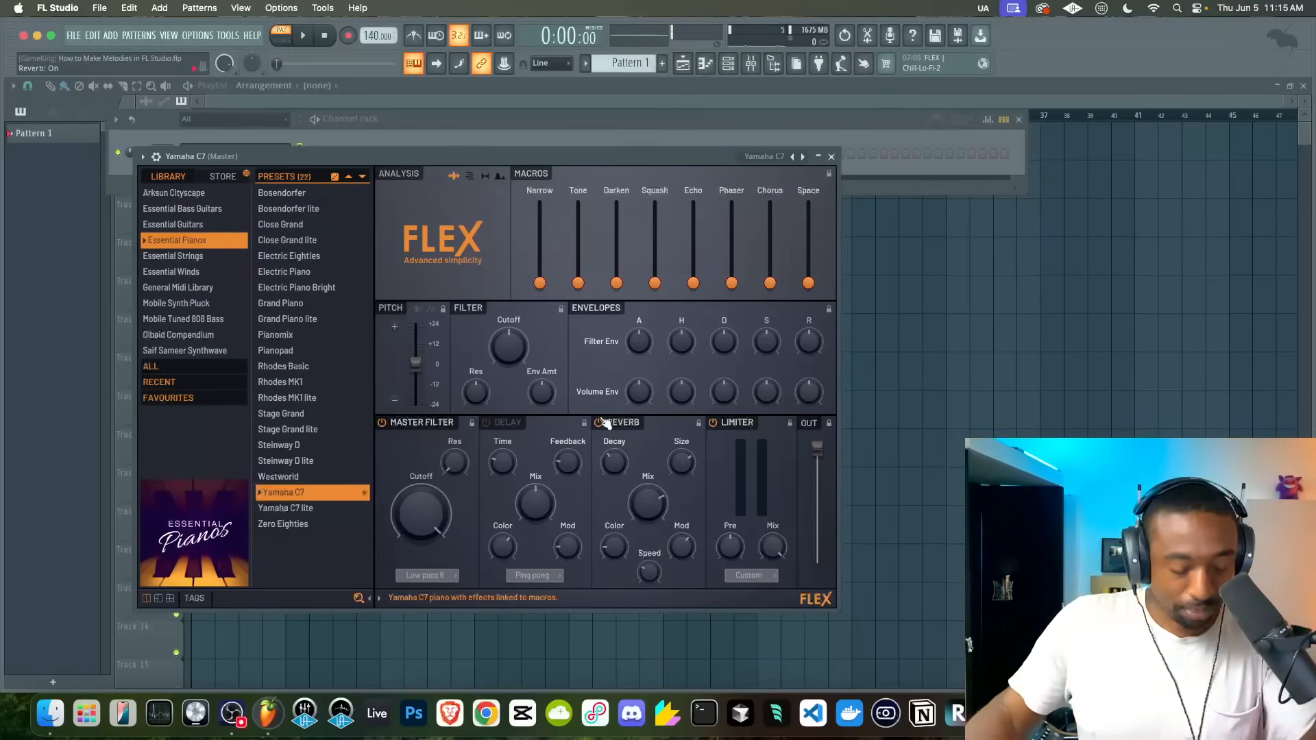
{"action": "left_click", "coordinate": [773, 64]}
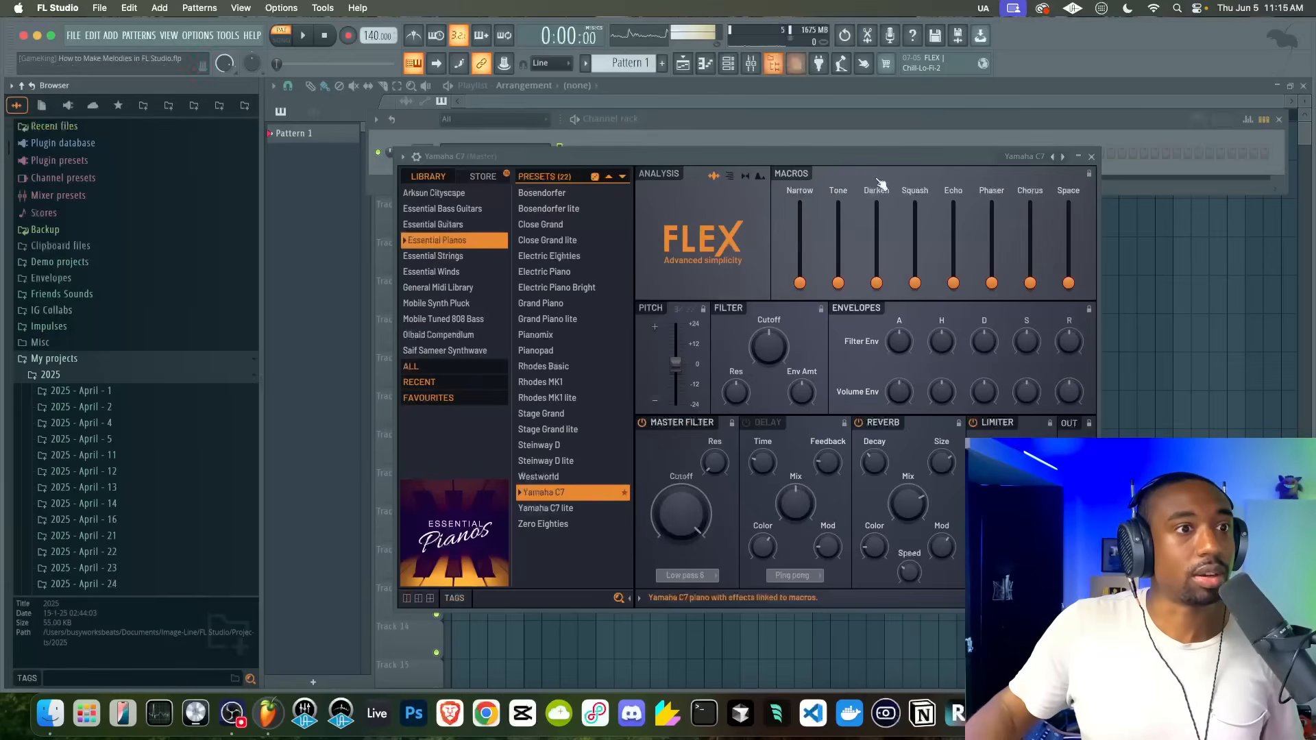
{"action": "left_click", "coordinate": [773, 64]}
{"action": "left_click", "coordinate": [751, 64]}
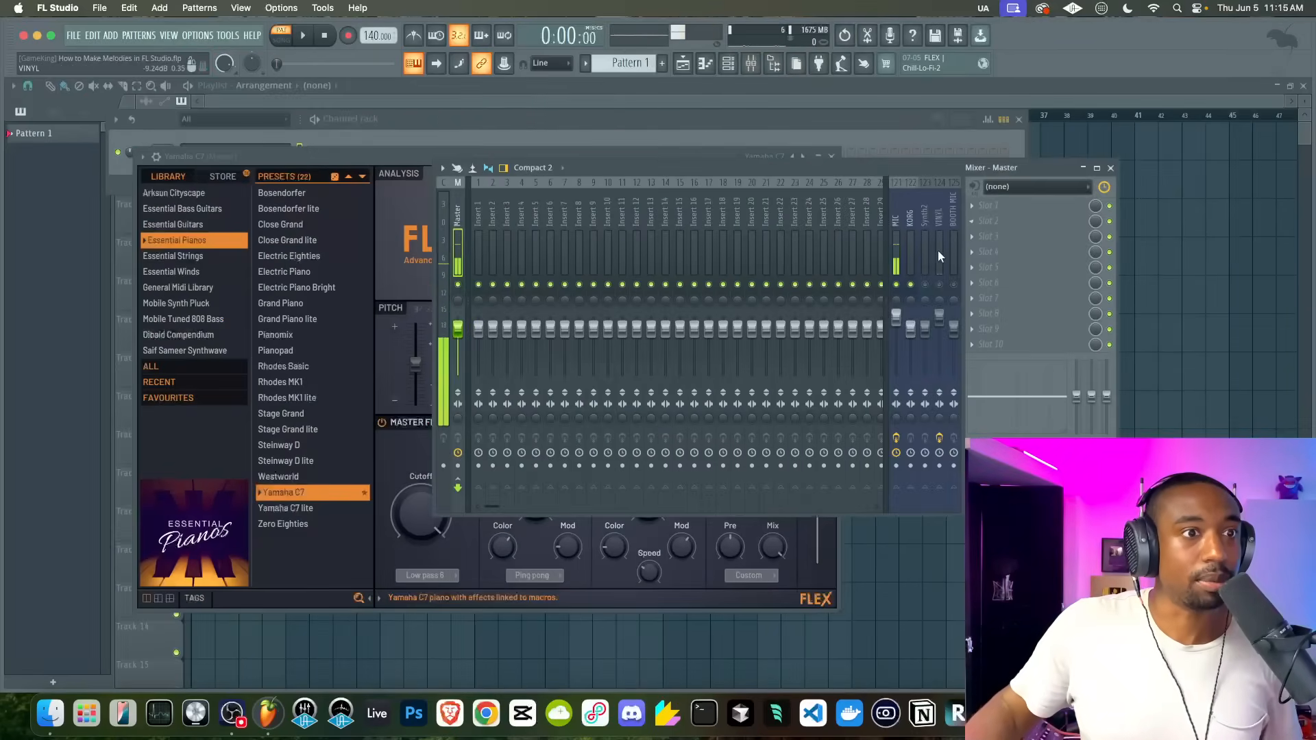
{"action": "left_click", "coordinate": [1111, 167]}
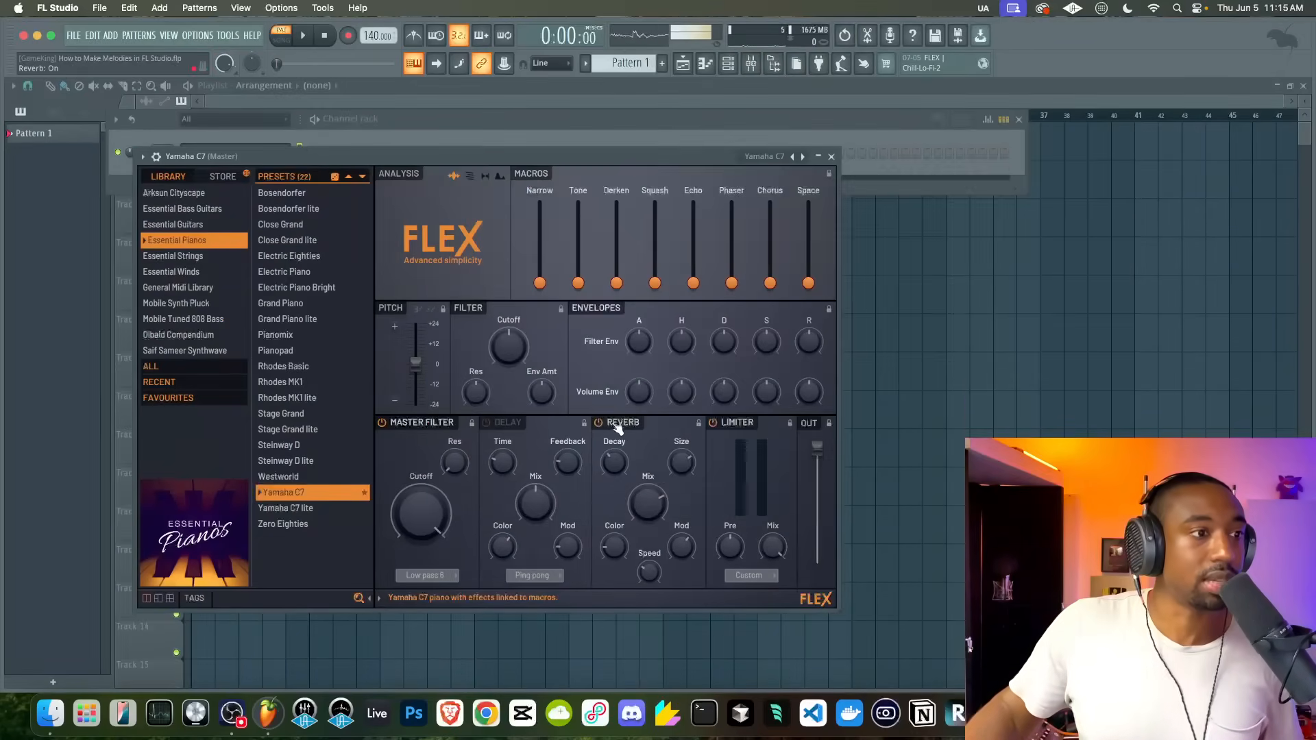
- Turn off the reverb and limiter for the Yamaha C7 preset and close the plugin window
{"action": "left_click", "coordinate": [716, 419]}
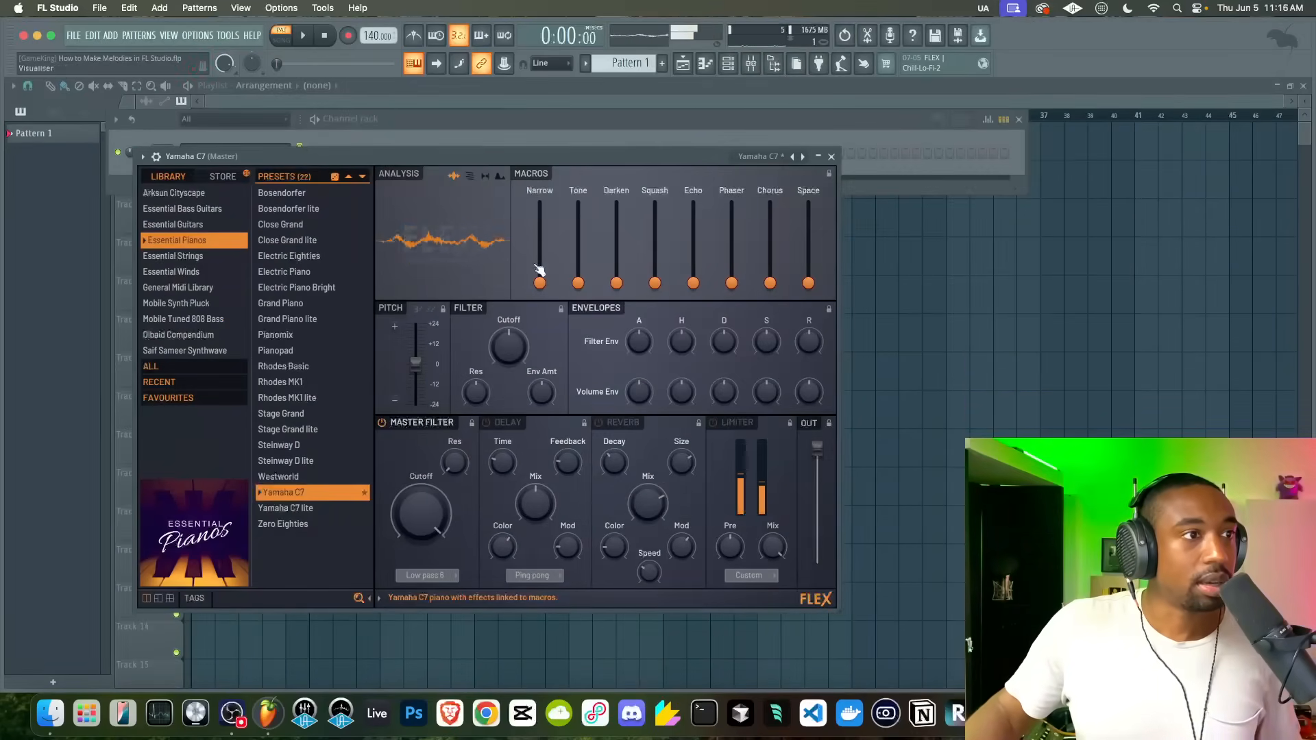
{"action": "left_click", "coordinate": [831, 155]}
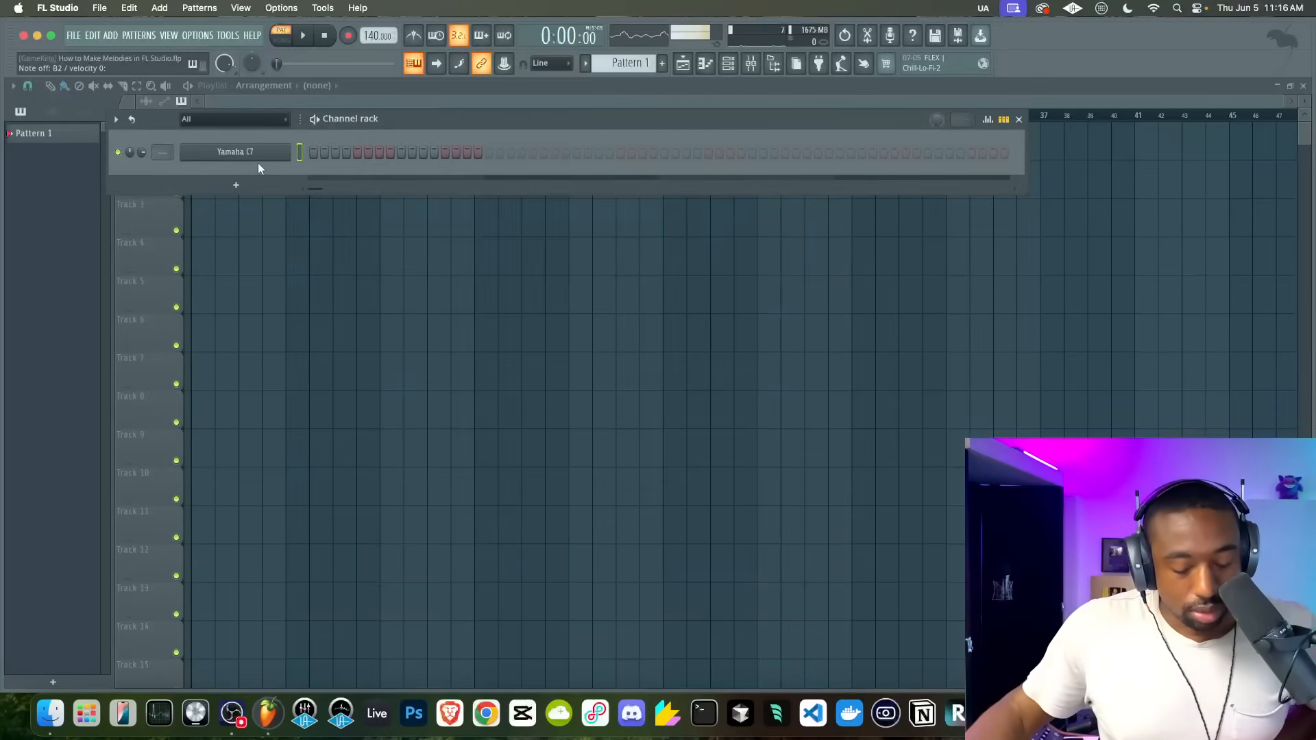
- Route the Yamaha C7 channel to mixer track 1 and open its piano roll
{"action": "key", "text": "ctrl+l"}
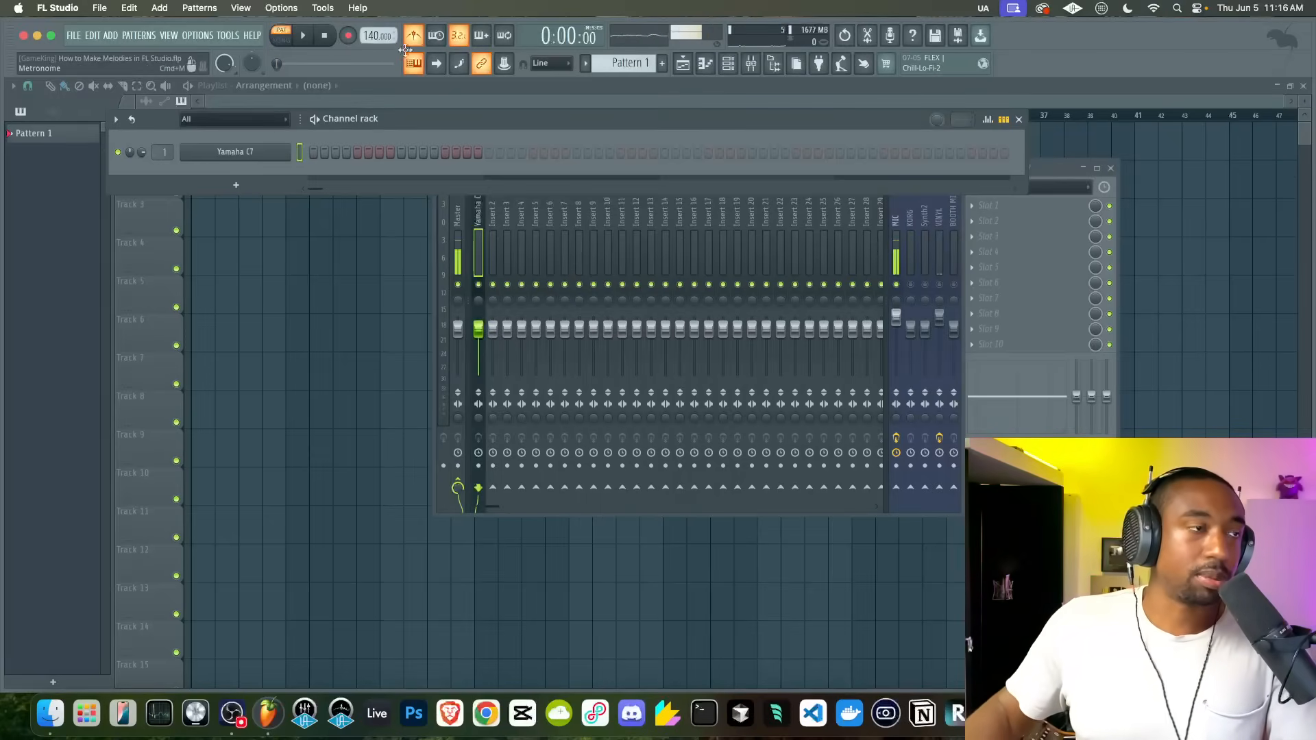
{"action": "left_click", "coordinate": [1112, 168]}
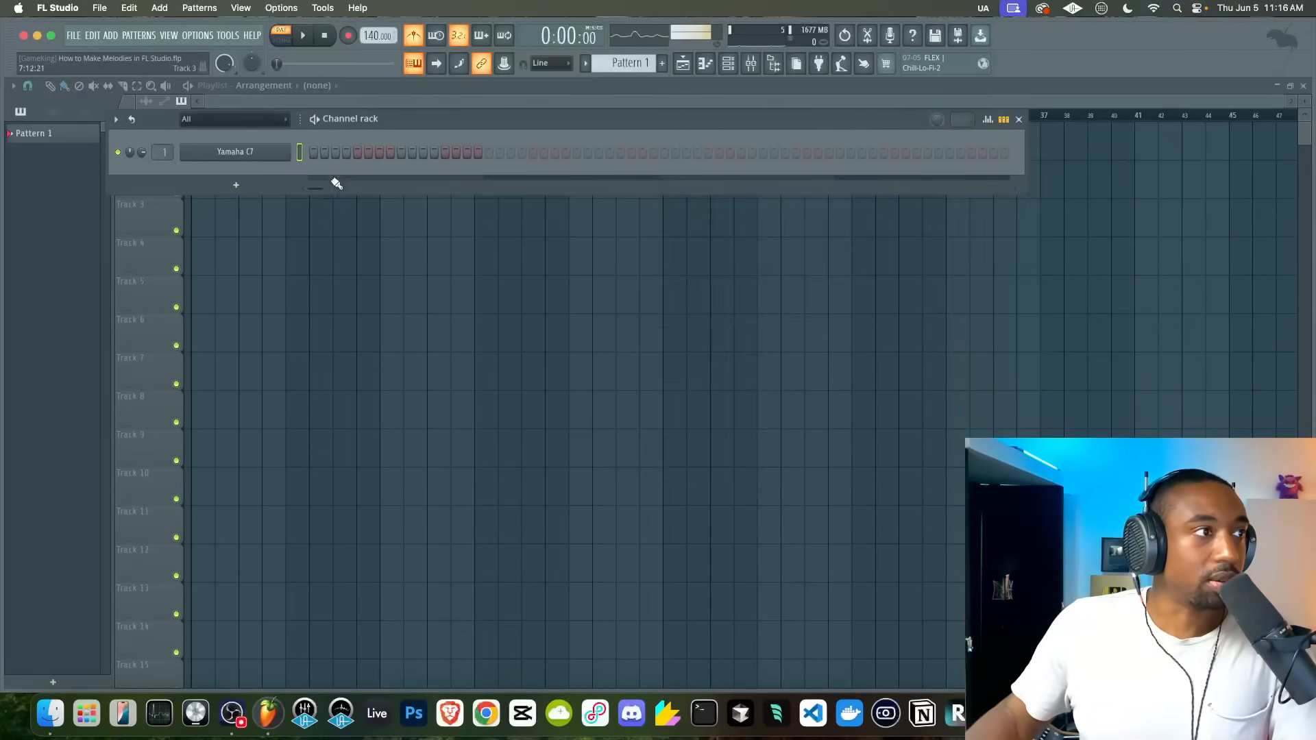
{"action": "right_click", "coordinate": [286, 147]}
{"action": "left_click", "coordinate": [306, 149]}
{"action": "key", "text": "space"}
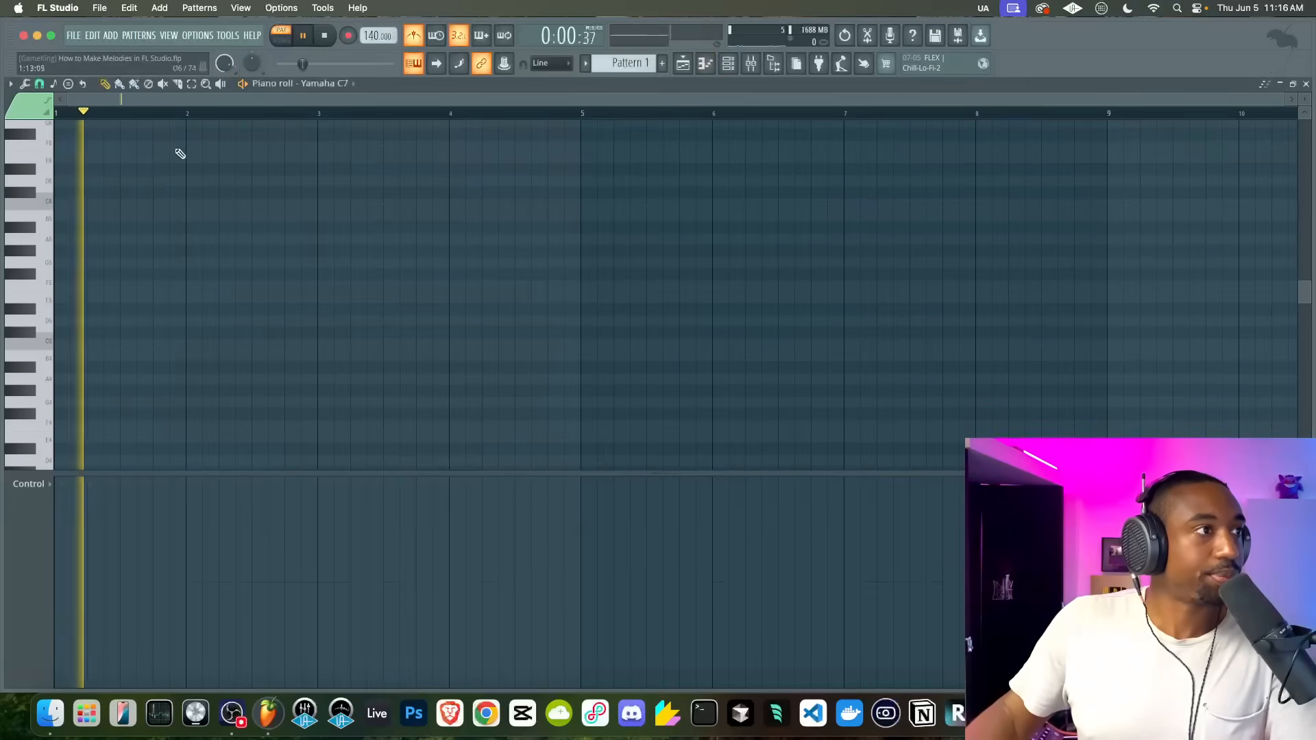
{"action": "key", "text": "space"}
- Draw a three-note chord of D5, F5 and A5 at the start of bar 1, each note one bar long
{"action": "scroll", "coordinate": [151, 259], "scroll_direction": "down", "scroll_amount": 2}
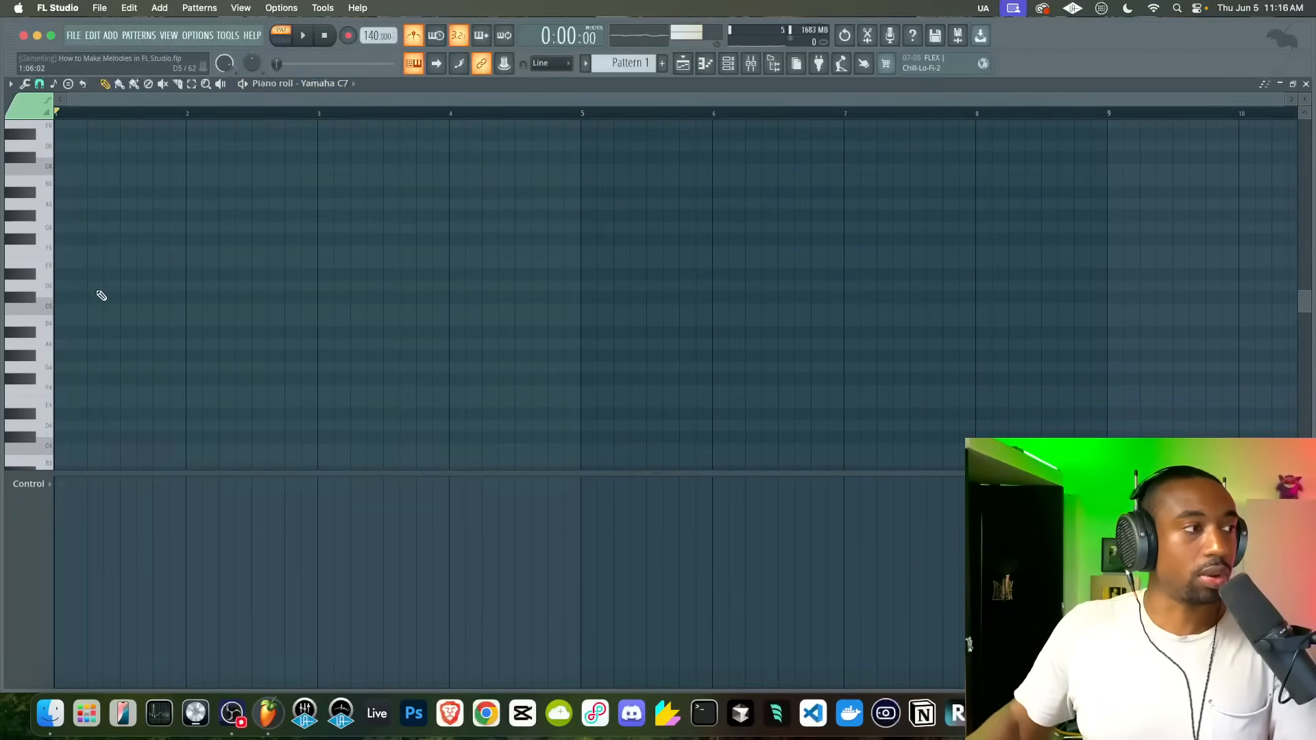
{"action": "left_click", "coordinate": [65, 285]}
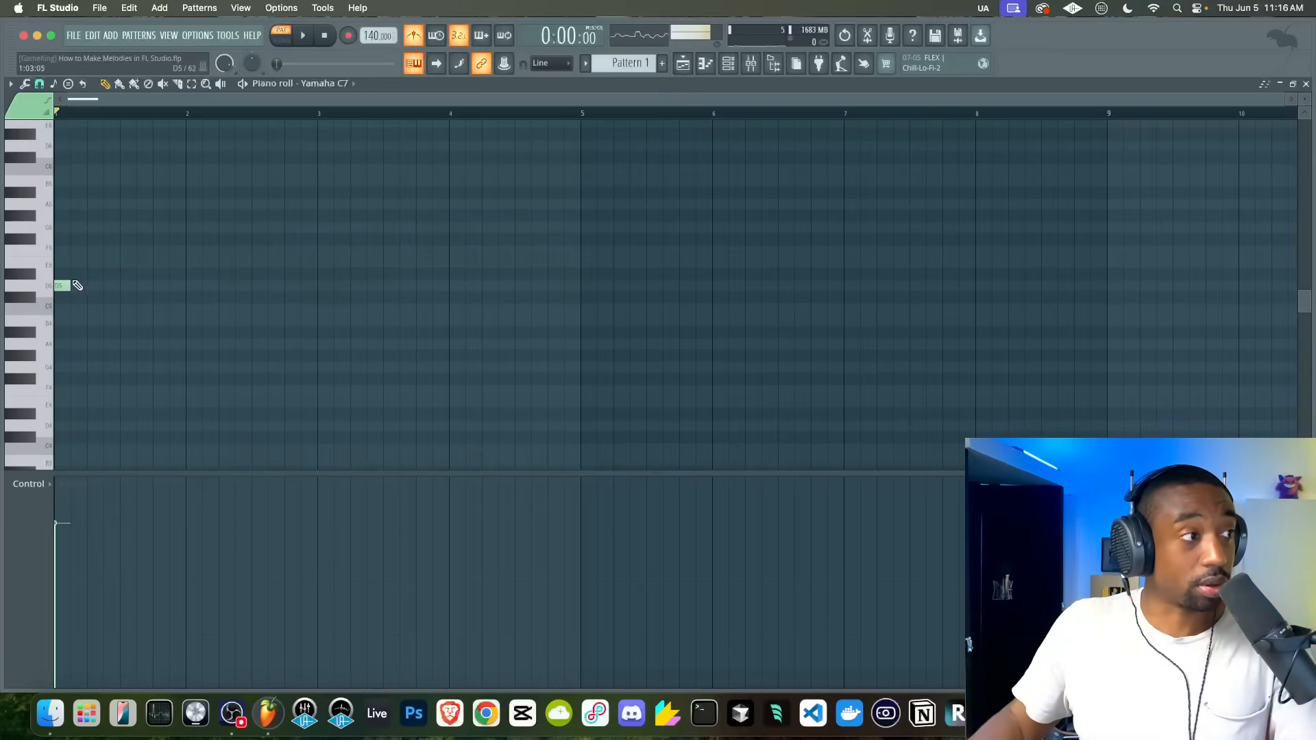
{"action": "left_click_drag", "start_coordinate": [71, 286], "coordinate": [175, 259]}
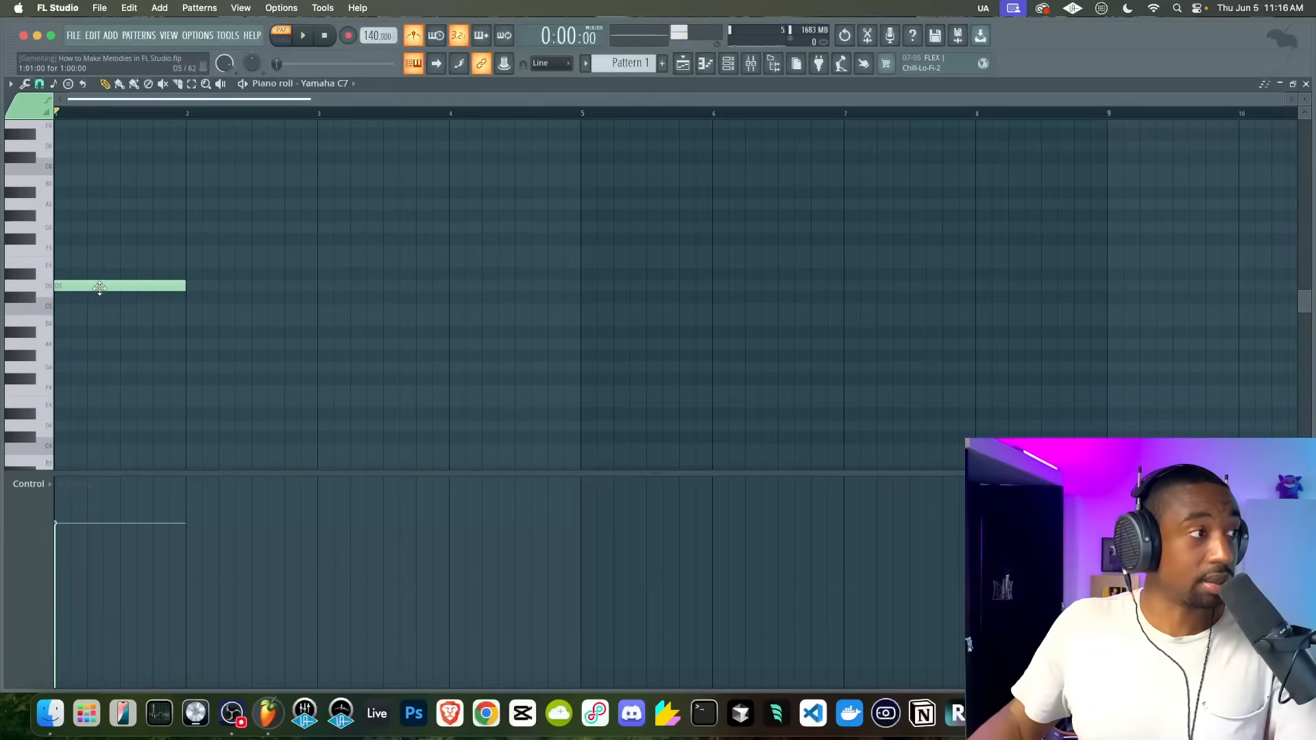
{"action": "left_click", "coordinate": [68, 251]}
{"action": "left_click_drag", "start_coordinate": [72, 216], "coordinate": [113, 200]}
{"action": "scroll", "coordinate": [127, 198], "scroll_direction": "up", "scroll_amount": 4}
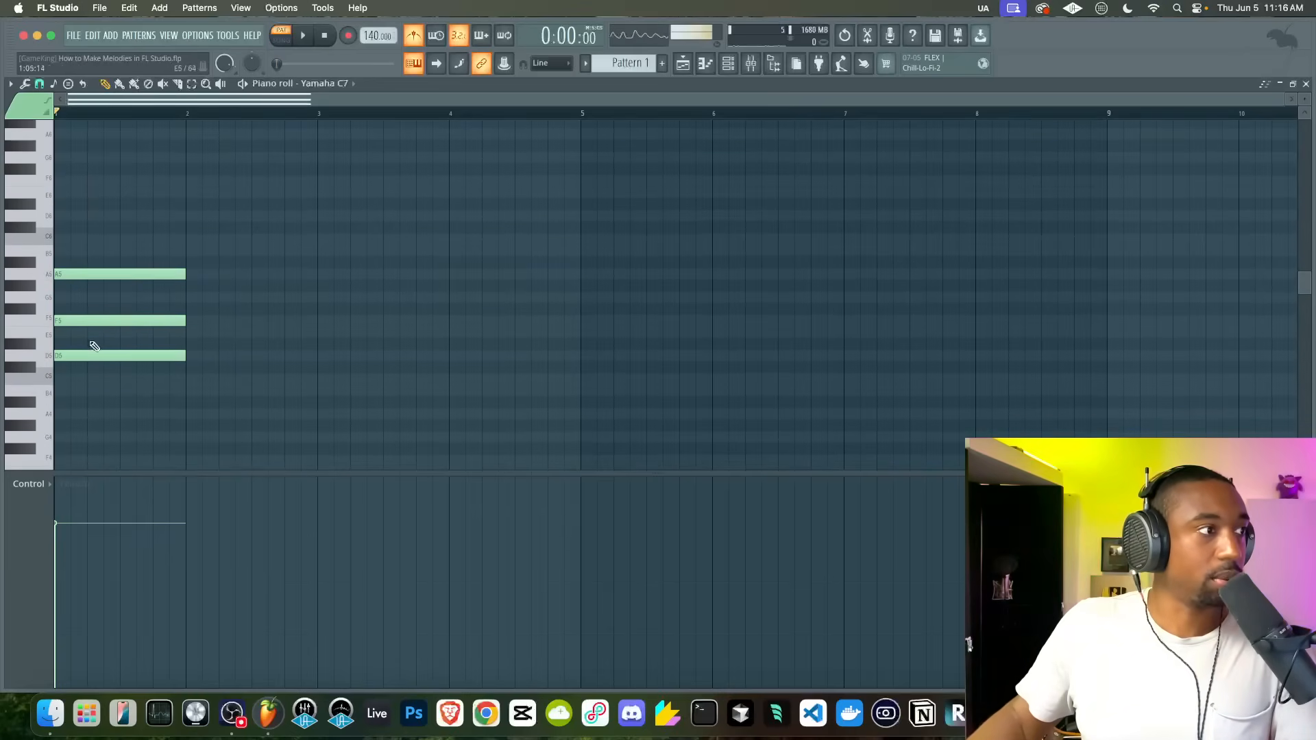
- Select the notes of the D5, F5 and A5 chord one at a time to examine how it is built
{"action": "left_click_drag", "start_coordinate": [68, 330], "coordinate": [67, 363]}
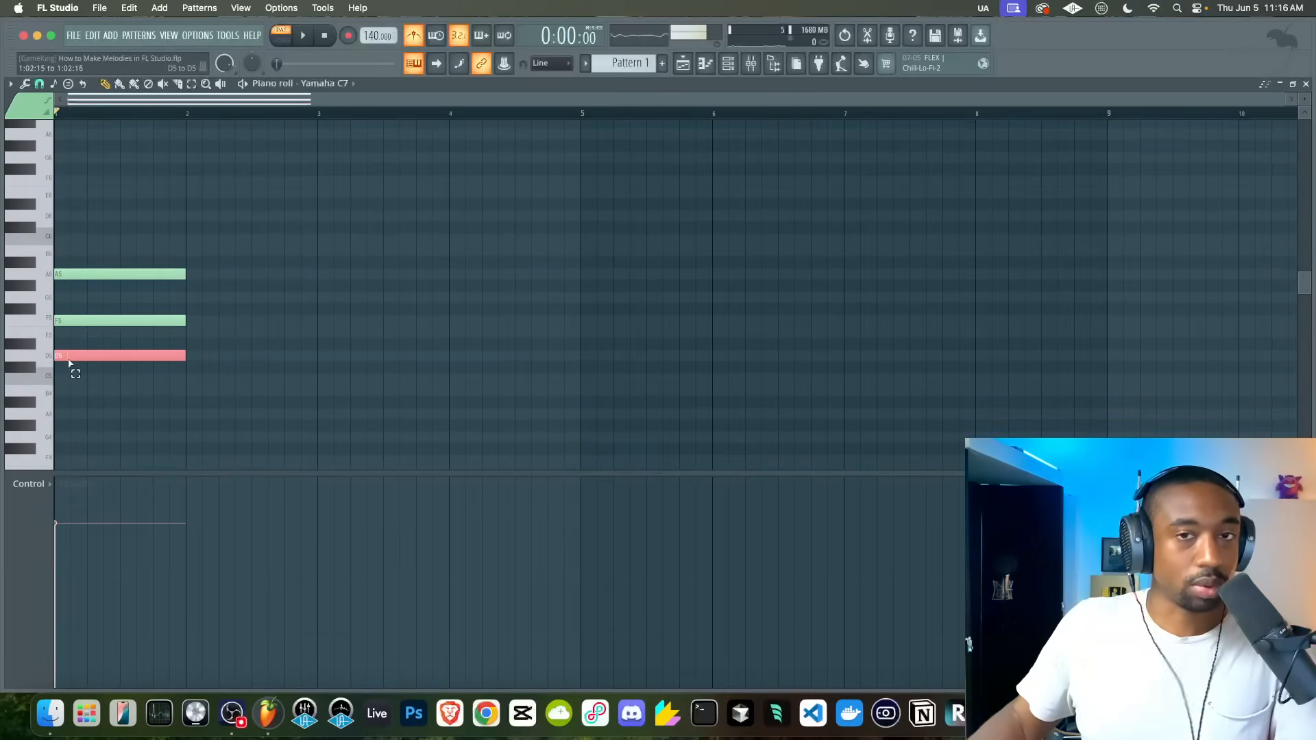
{"action": "left_click", "coordinate": [80, 321]}
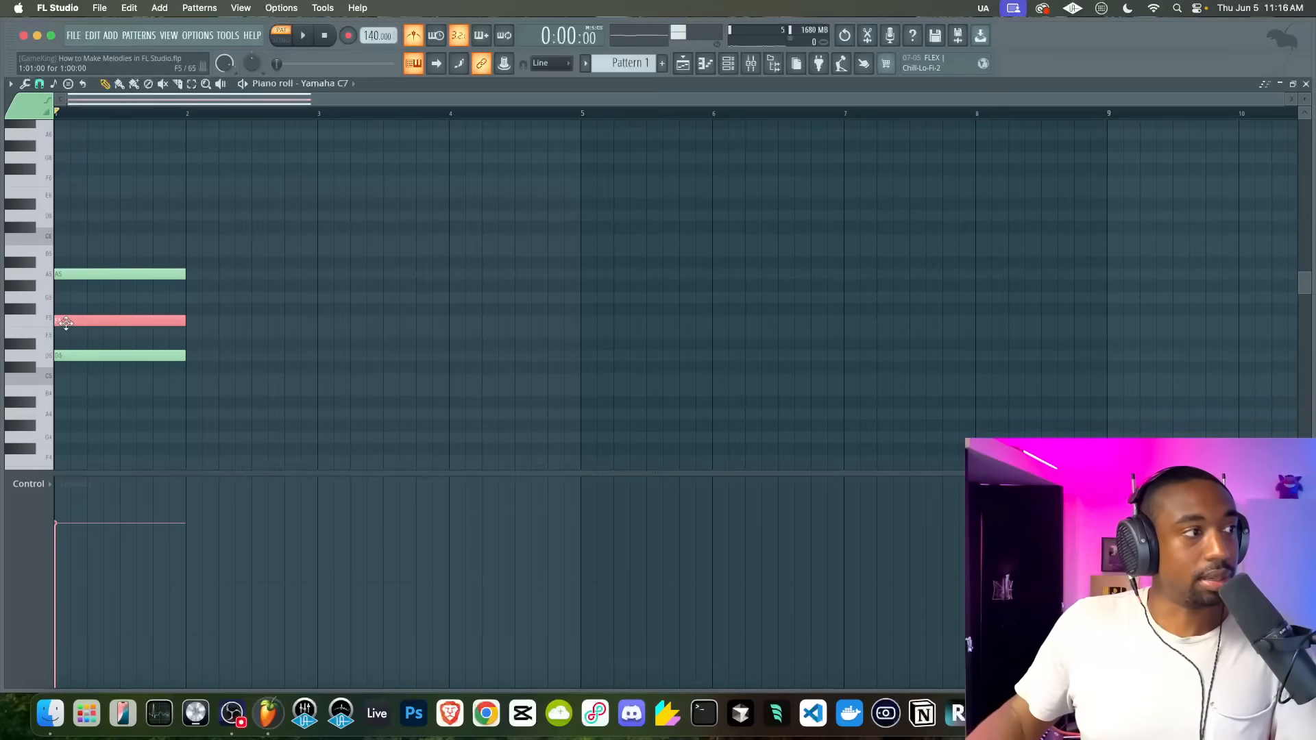
{"action": "left_click", "coordinate": [81, 340]}
{"action": "left_click", "coordinate": [72, 355]}
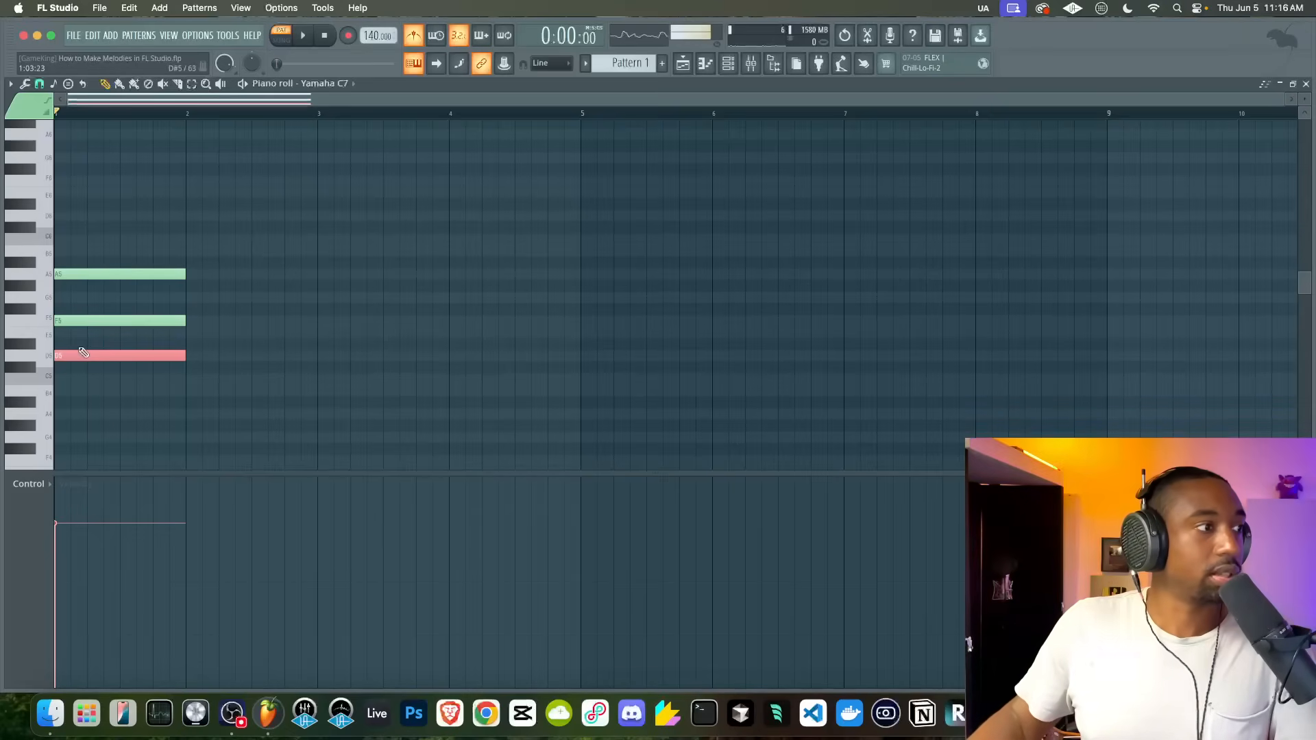
{"action": "left_click", "coordinate": [72, 320]}
{"action": "left_click", "coordinate": [72, 273]}
{"action": "left_click", "coordinate": [102, 356]}
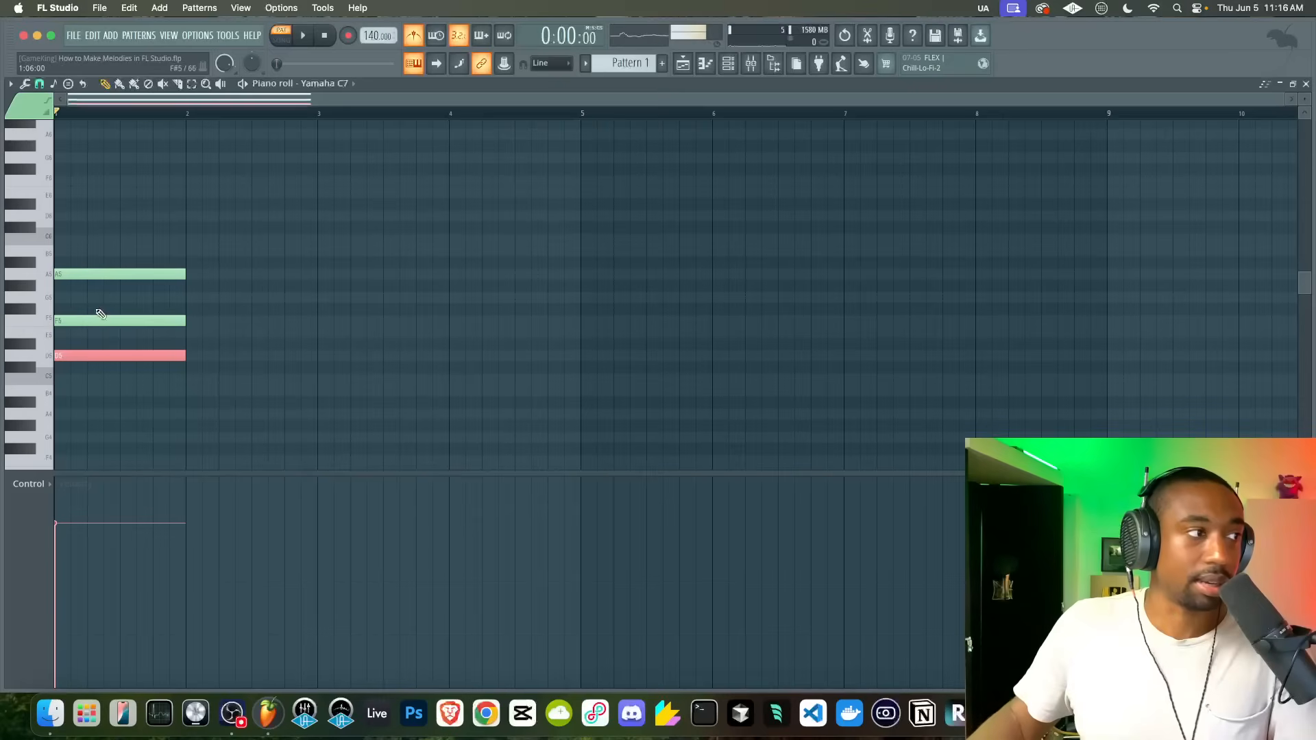
{"action": "left_click", "coordinate": [85, 288]}
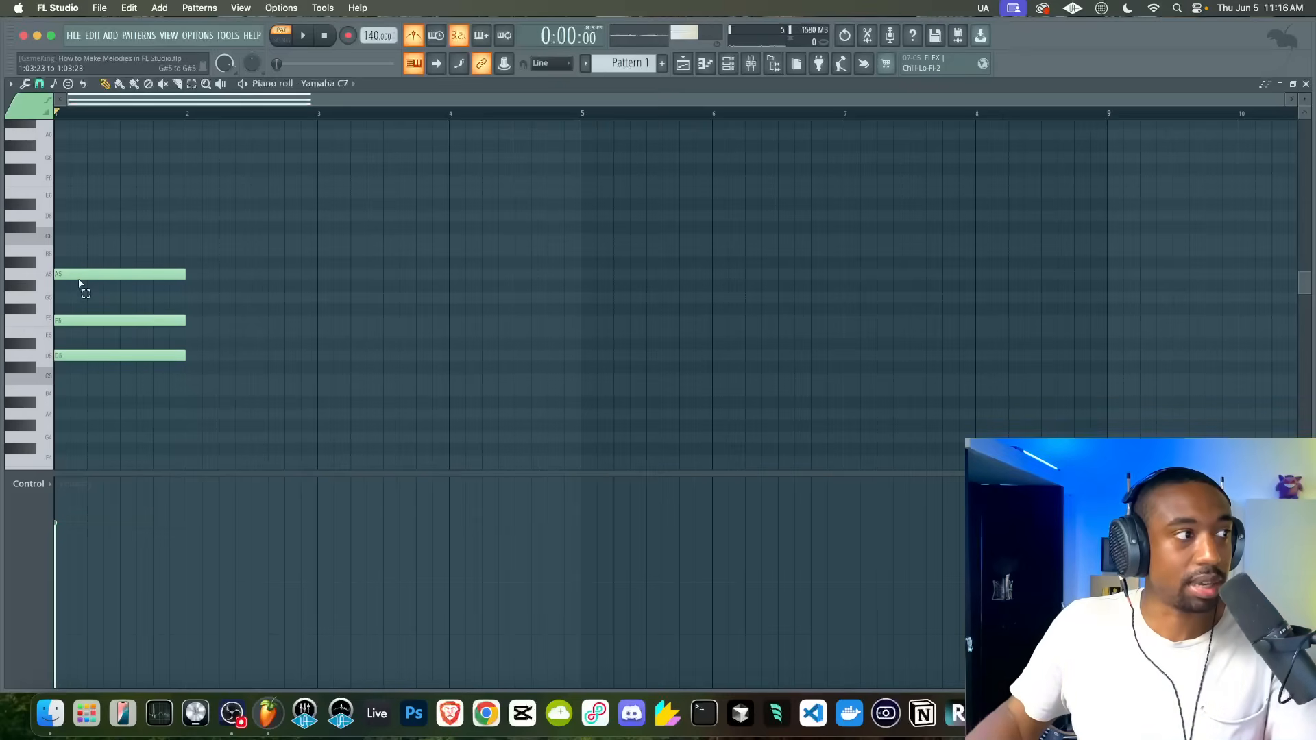
- Stagger the chord by moving A5 to the second beat and D5 to the third beat, and play it back
{"action": "left_click", "coordinate": [77, 273]}
{"action": "left_click_drag", "start_coordinate": [77, 273], "coordinate": [109, 272]}
{"action": "left_click_drag", "start_coordinate": [91, 355], "coordinate": [152, 354]}
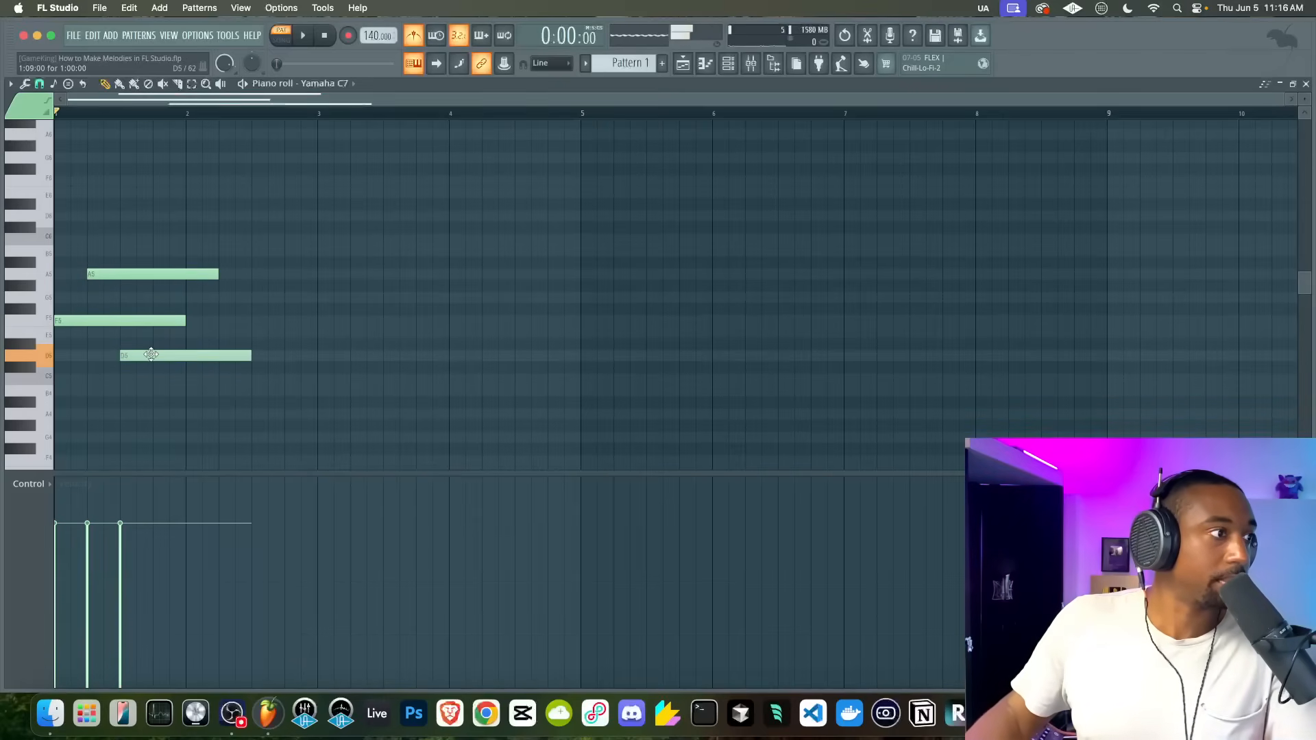
{"action": "key", "text": "space"}
{"action": "key", "text": "space"}
{"action": "key", "text": "space"}
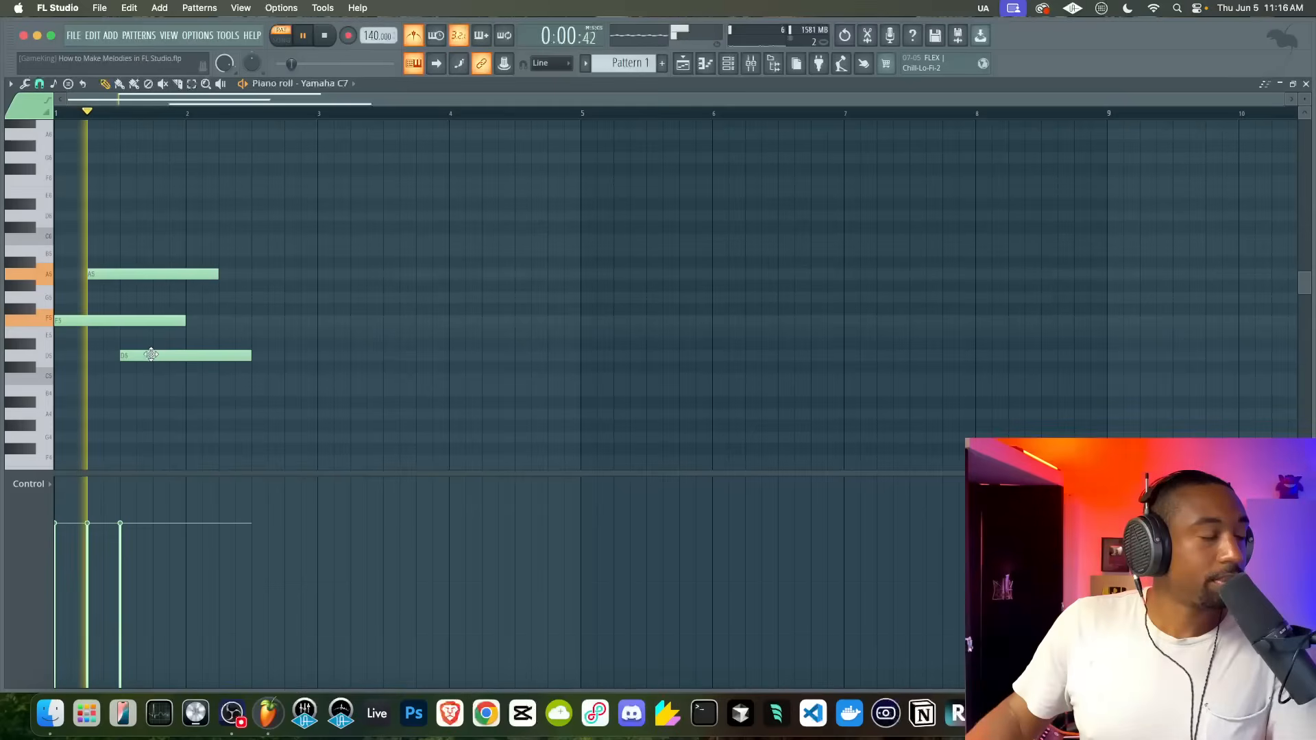
{"action": "key", "text": "space"}
- Duplicate the staggered three-note phrase until it repeats four times from bar 1, and play back the result
{"action": "left_click_drag", "start_coordinate": [242, 372], "coordinate": [110, 271]}
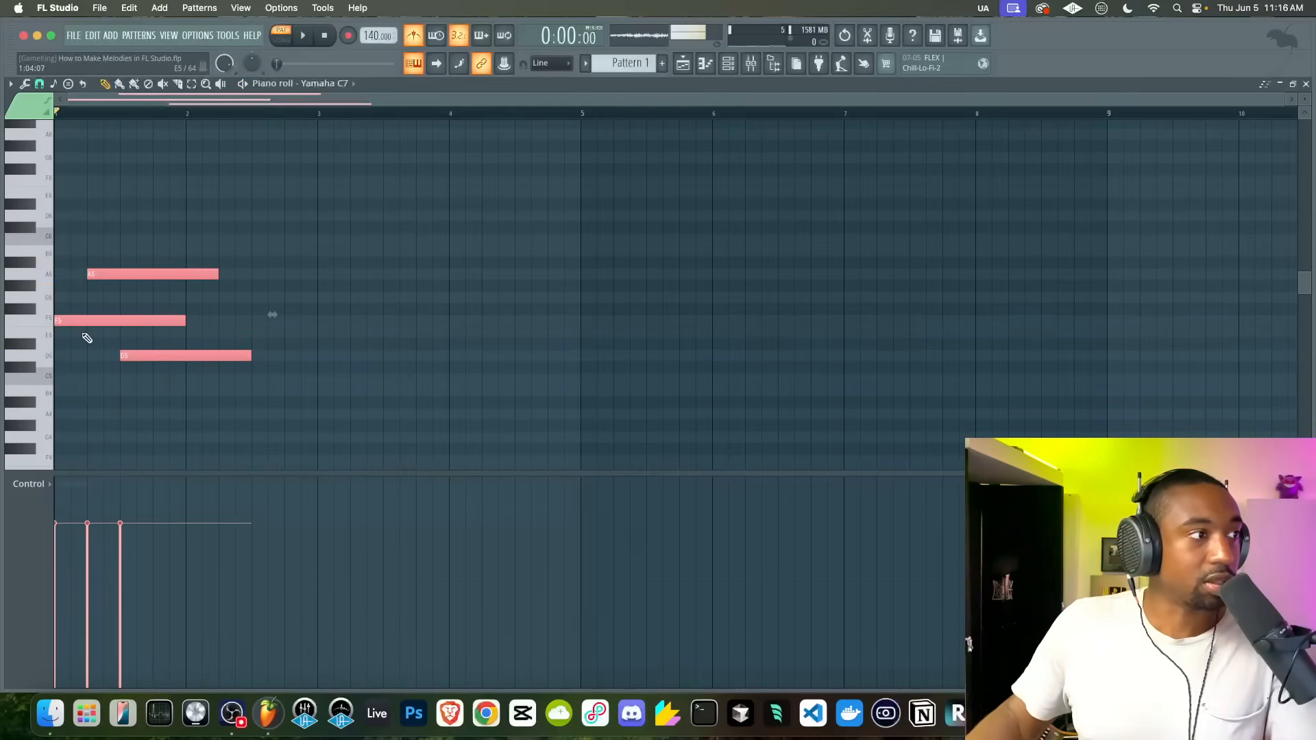
{"action": "key", "text": "ctrl+b"}
{"action": "left_click", "coordinate": [349, 306]}
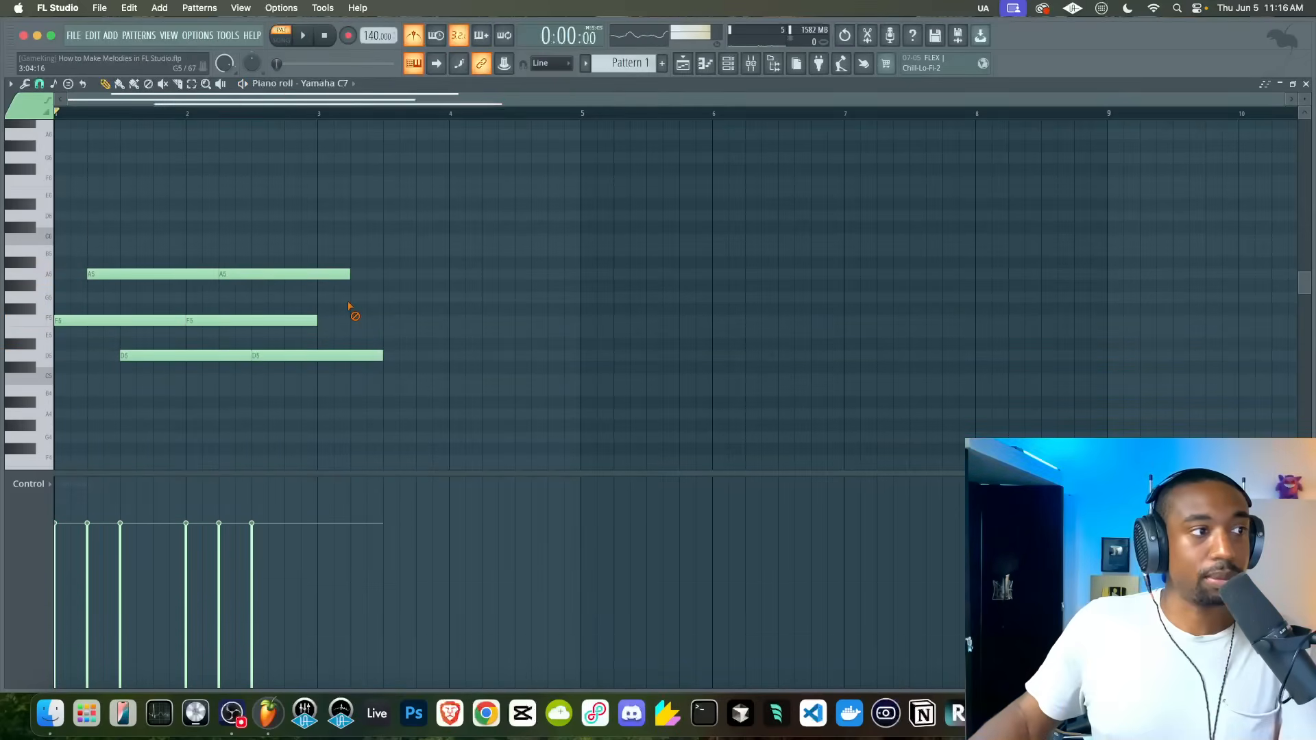
{"action": "key", "text": "ctrl+a"}
{"action": "left_click_drag", "start_coordinate": [73, 318], "coordinate": [341, 311]}
{"action": "key", "text": "space"}
{"action": "left_click", "coordinate": [360, 333]}
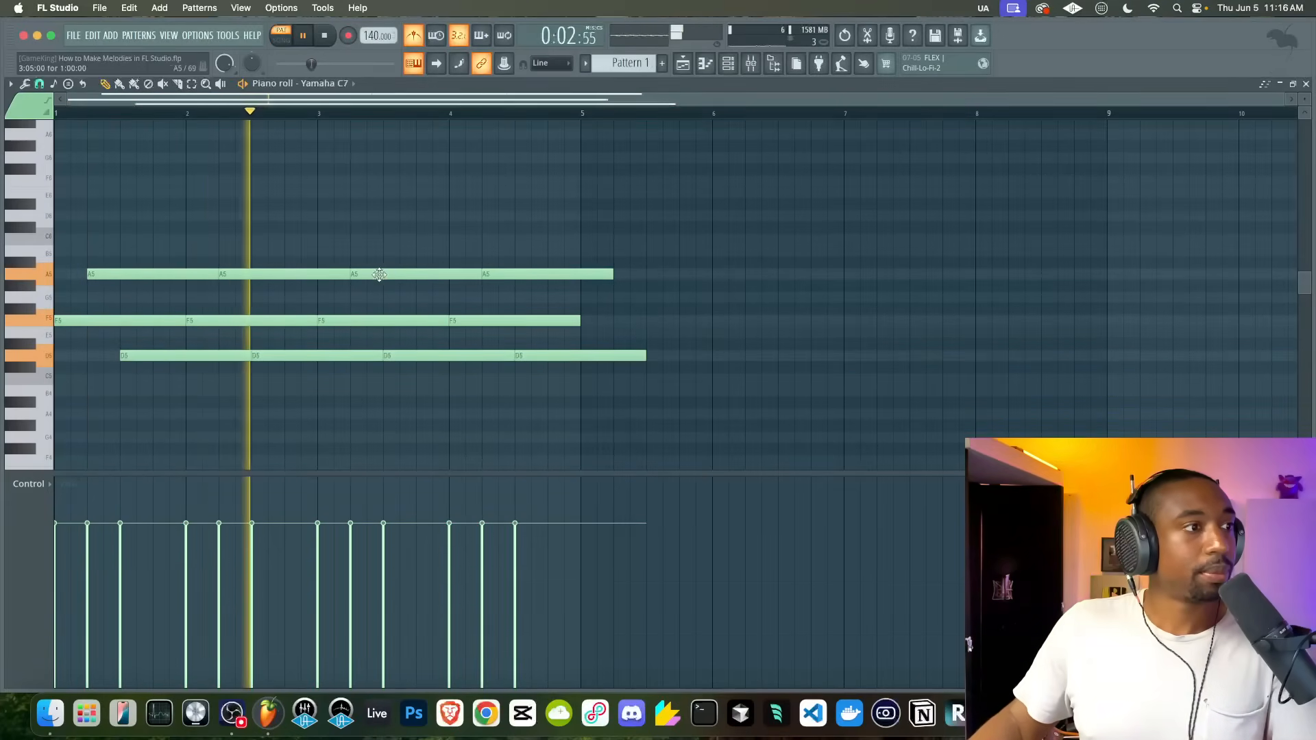
{"action": "key", "text": "space"}
- Transpose the third and fourth repeats of the phrase down nine semitones to F4, G#4 and C5
{"action": "mouse_move", "coordinate": [426, 360]}
{"action": "left_mouse_down"}
{"action": "mouse_move", "coordinate": [583, 231]}
{"action": "mouse_move", "coordinate": [636, 234]}
{"action": "left_mouse_up"}
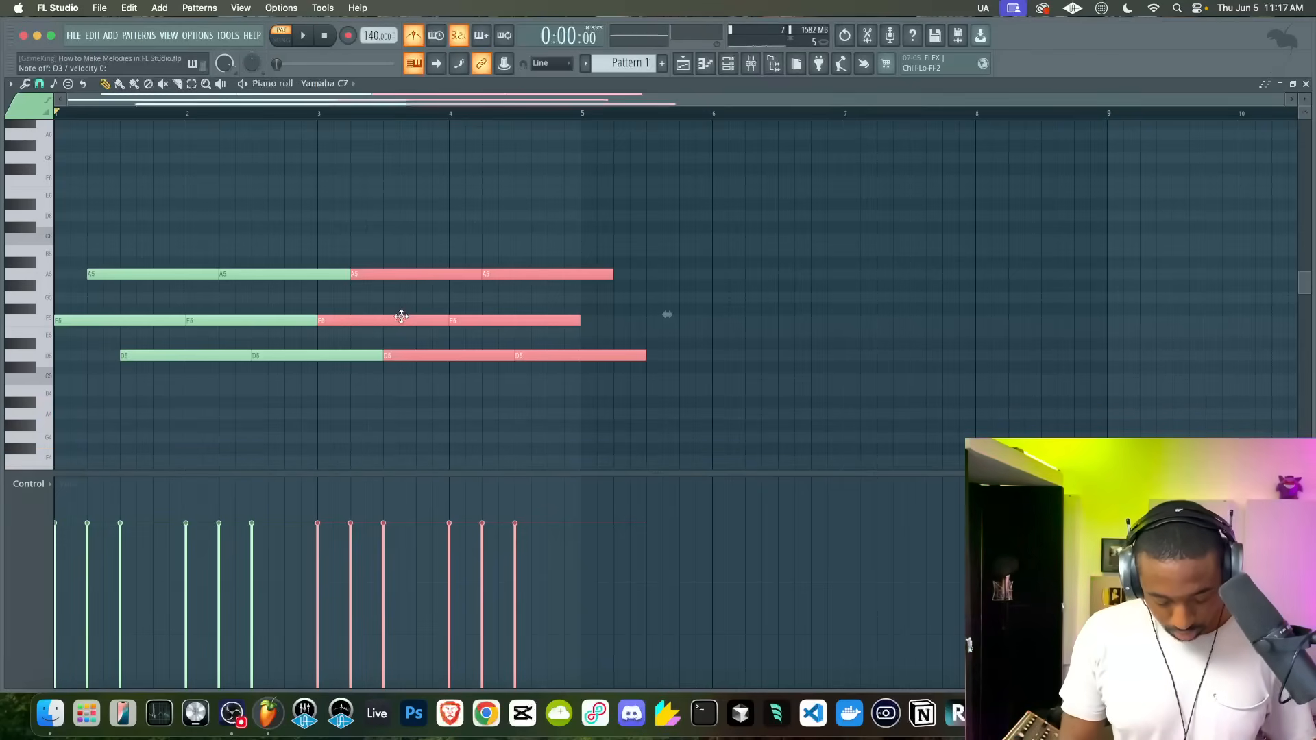
{"action": "scroll", "coordinate": [401, 316], "scroll_direction": "down", "scroll_amount": 4}
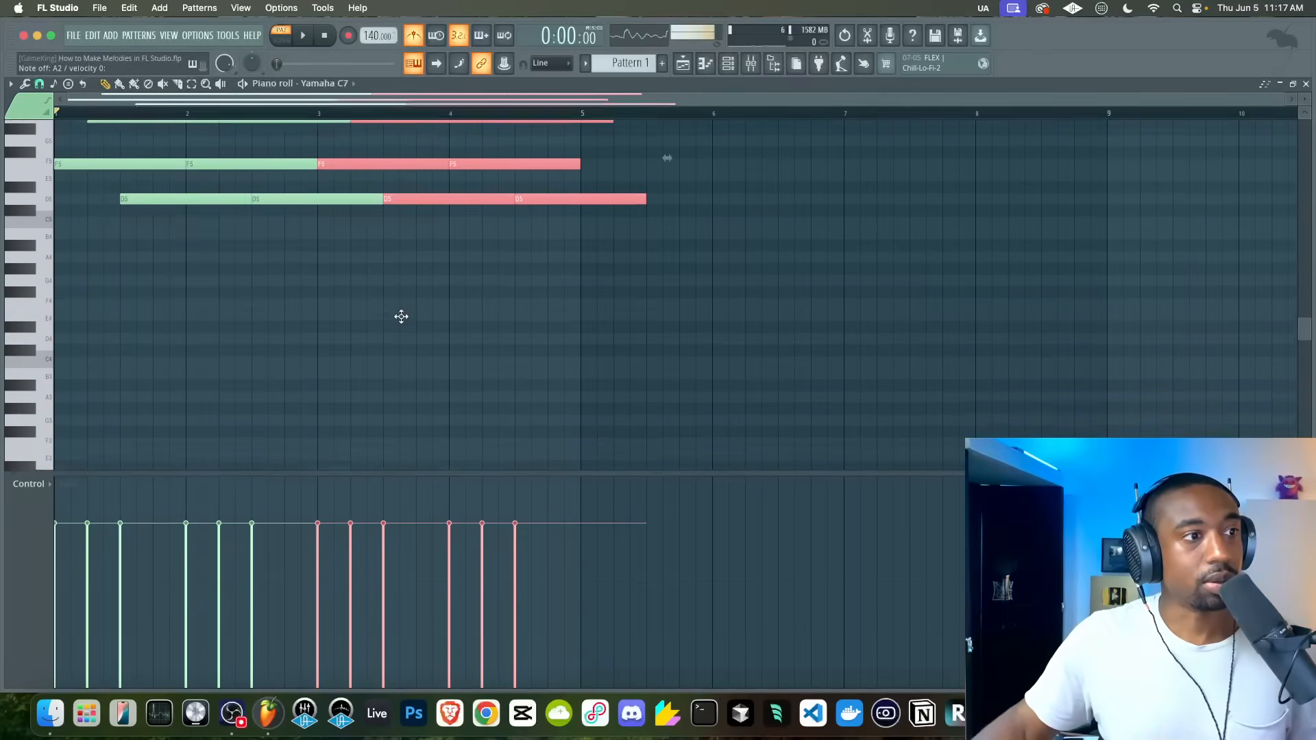
{"action": "scroll", "coordinate": [401, 316], "scroll_direction": "up", "scroll_amount": 2}
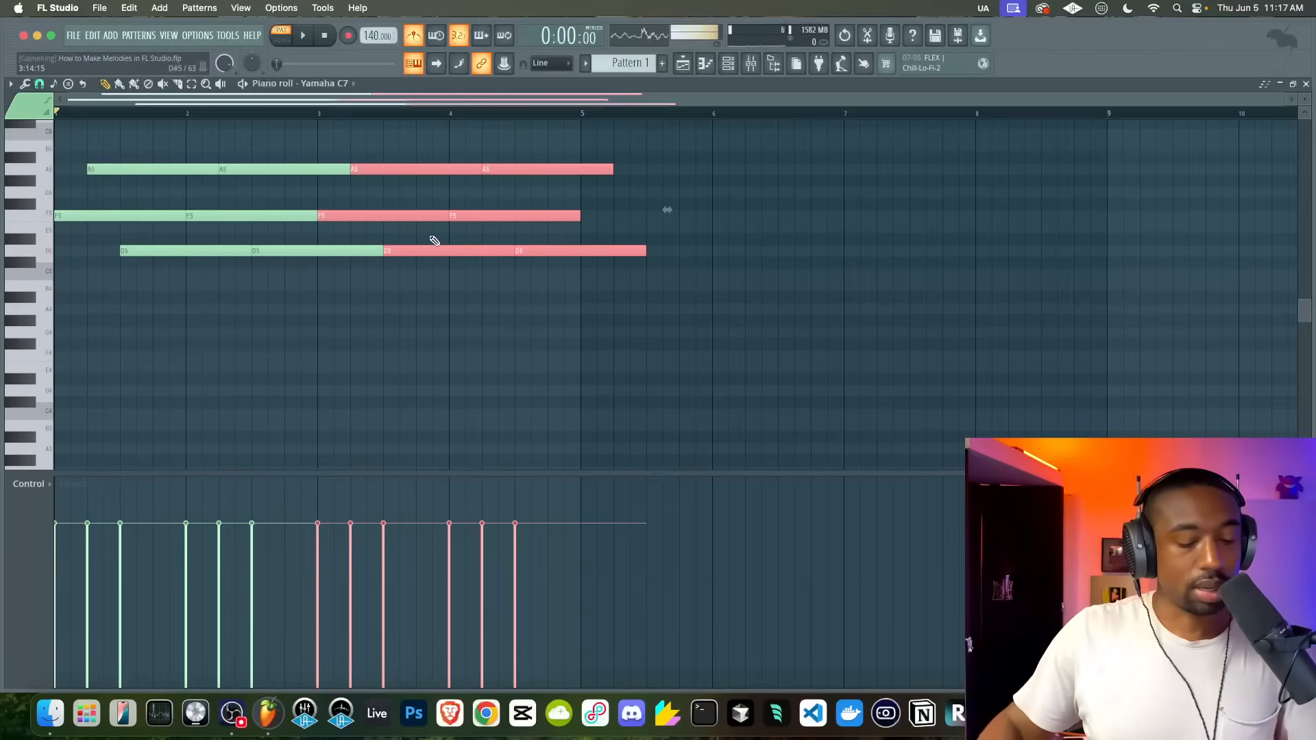
{"action": "key", "text": "Down"}
{"action": "key", "text": "Down"}
{"action": "key", "text": "Down"}
{"action": "key", "text": "Down"}
{"action": "key", "text": "Down"}
{"action": "key", "text": "Down"}
{"action": "key", "text": "Down"}
{"action": "key", "text": "Down"}
{"action": "key", "text": "Down"}
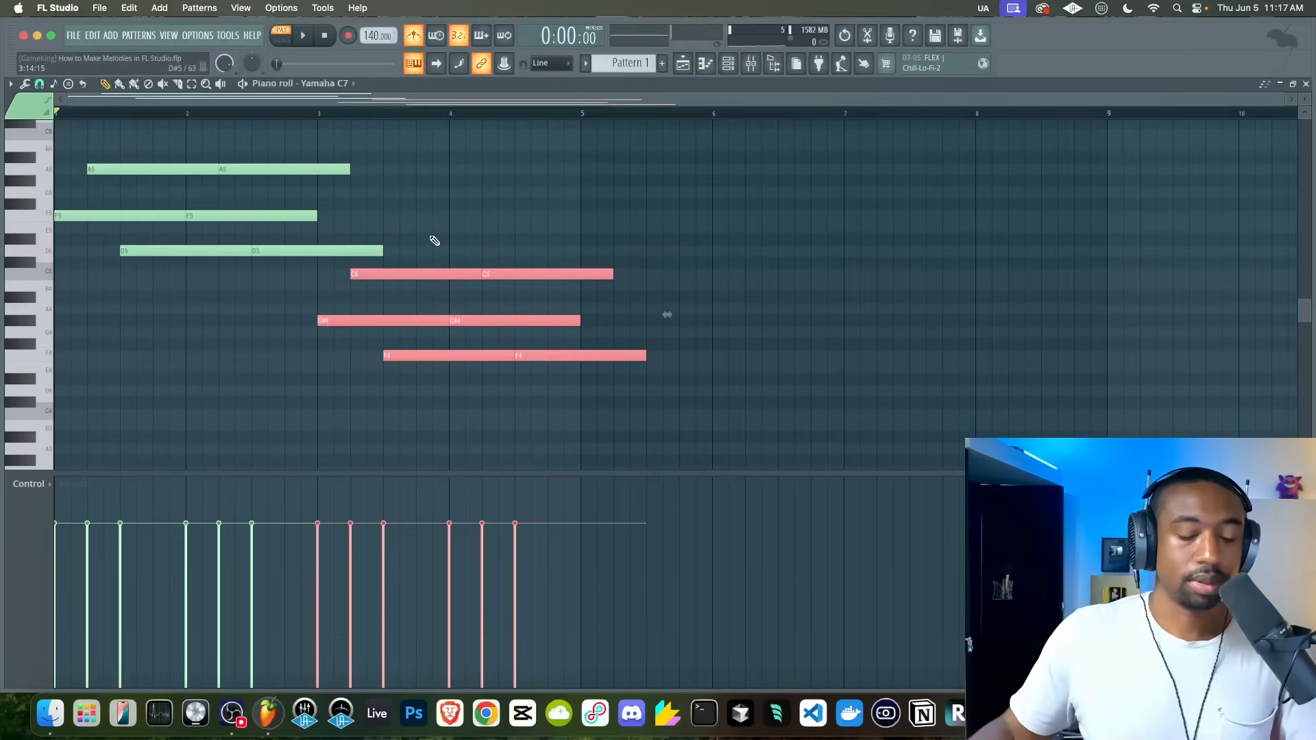
- Raise the two G#4 notes one semitone to A4 and play back the phrase
{"action": "left_click_drag", "start_coordinate": [486, 305], "coordinate": [426, 327]}
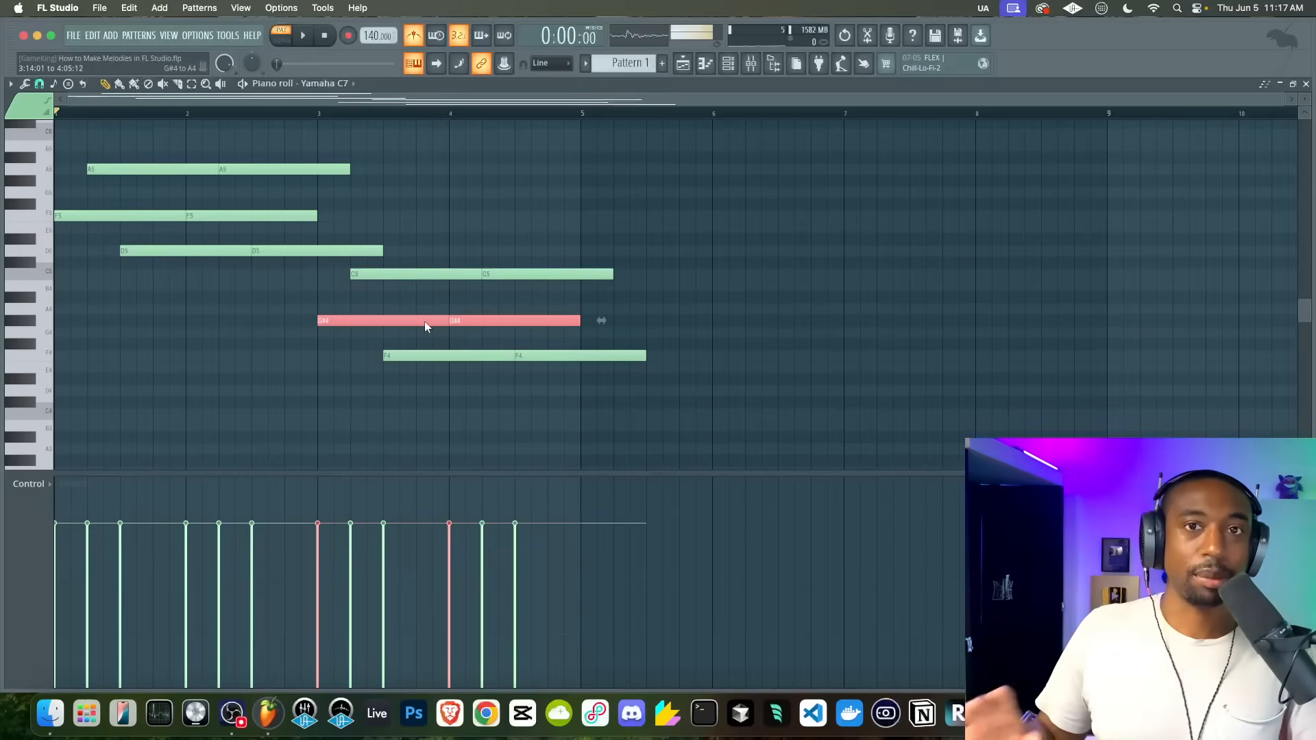
{"action": "key", "text": "Up"}
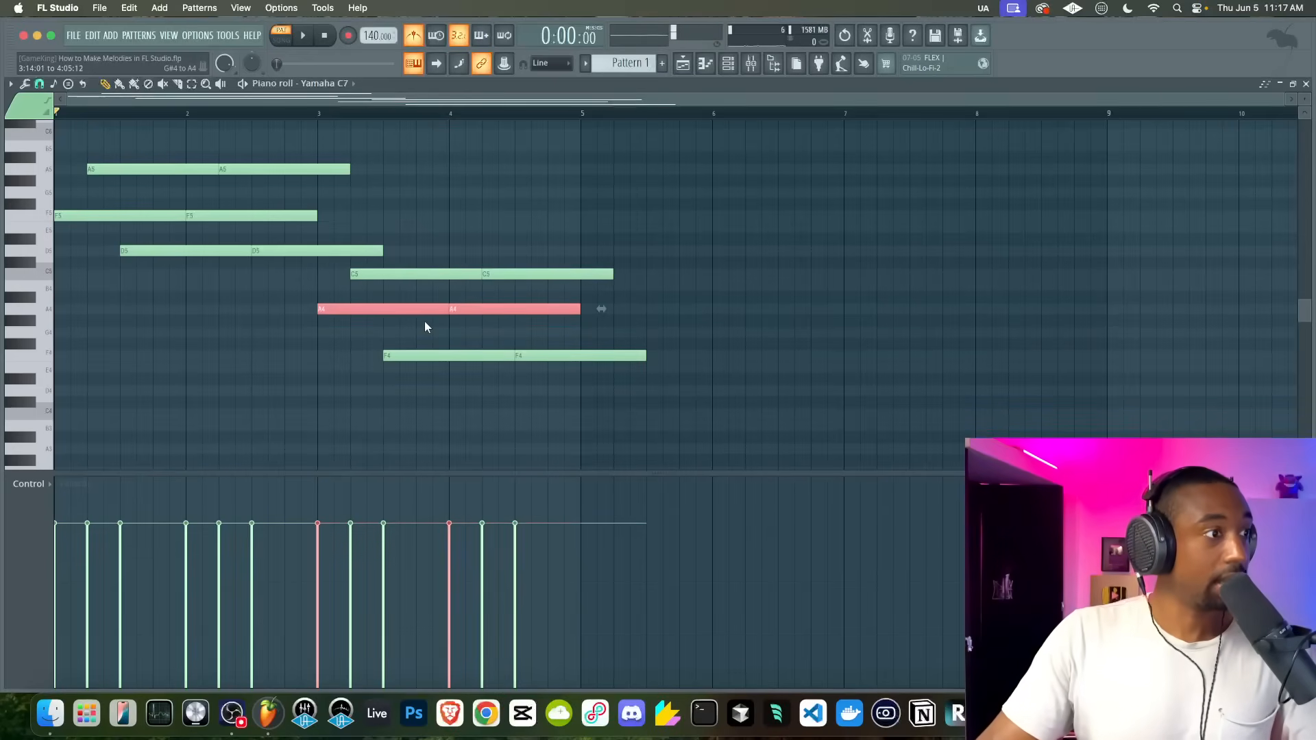
{"action": "left_click_drag", "start_coordinate": [413, 320], "coordinate": [455, 384]}
{"action": "key", "text": "space"}
{"action": "left_click", "coordinate": [456, 388], "text": "super"}
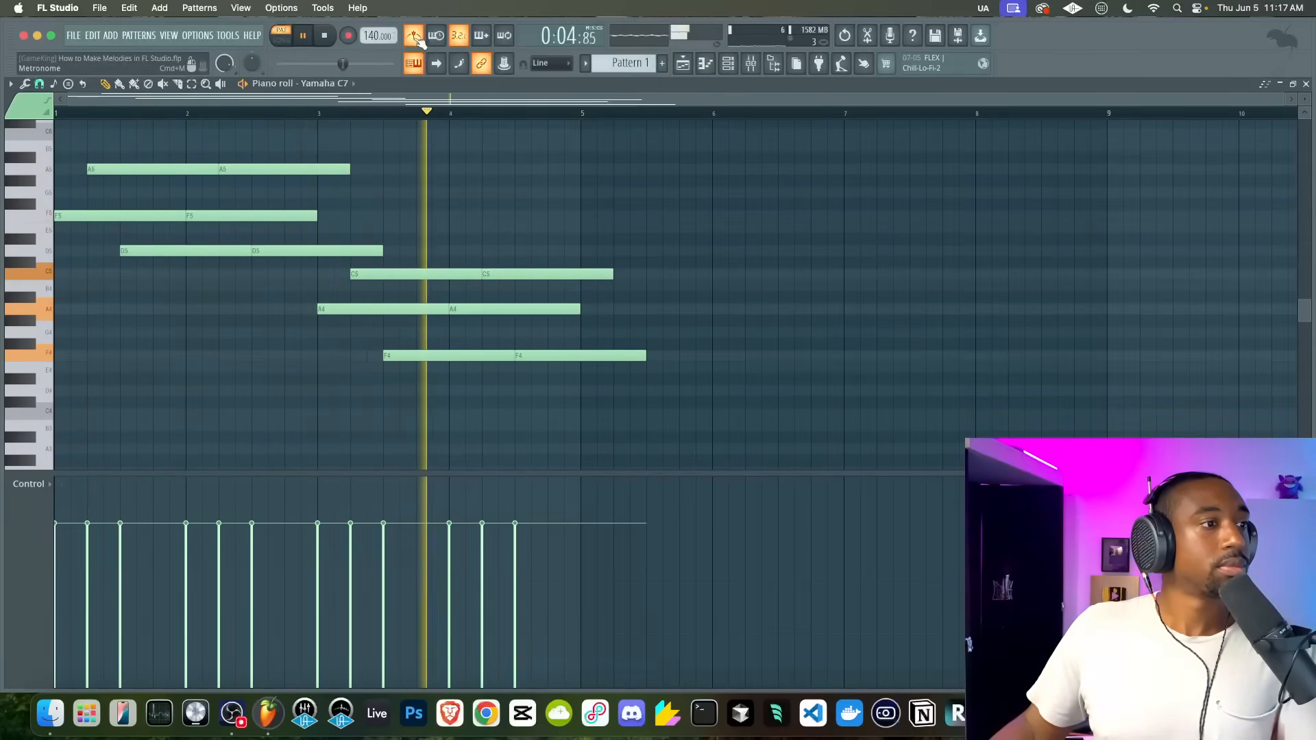
{"action": "key", "text": "space"}
{"action": "key", "text": "space"}
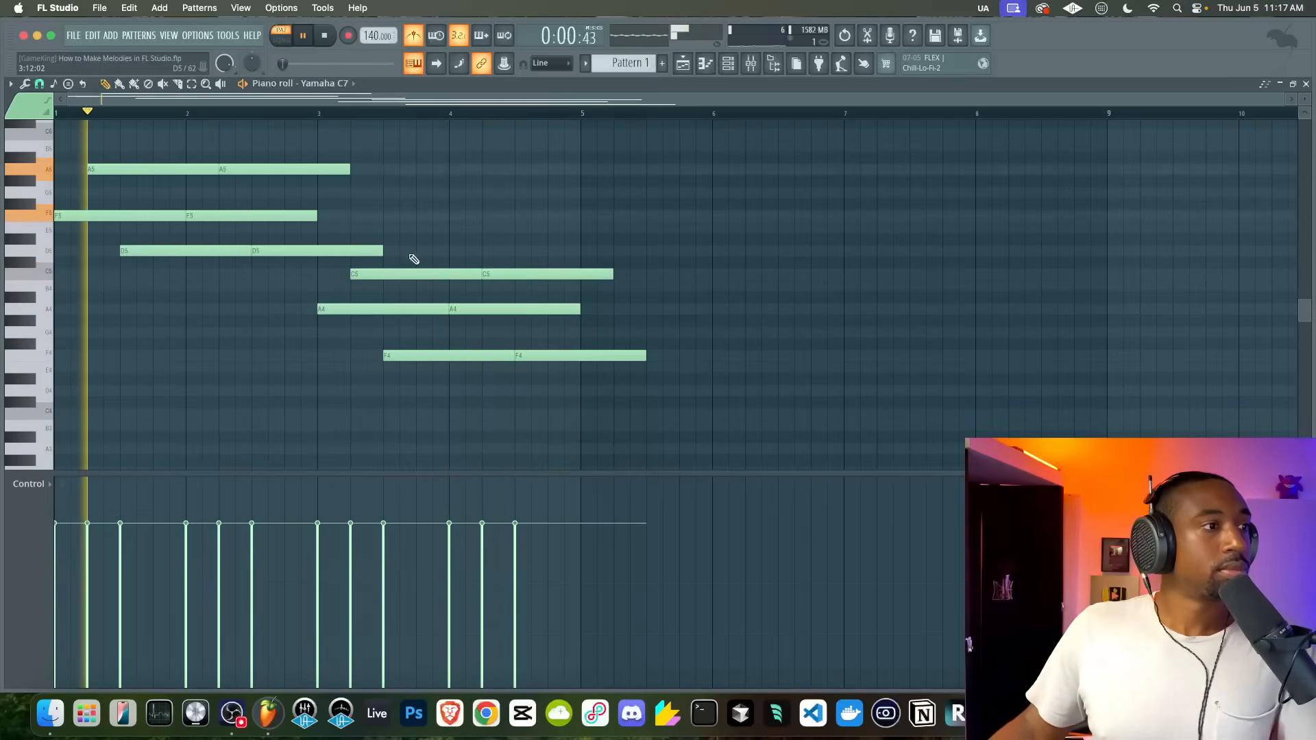
{"action": "key", "text": "space"}
- Transpose the two F4 notes up one octave to F5 and play back the phrase
{"action": "left_click", "coordinate": [415, 355], "text": "super"}
{"action": "left_click_drag", "start_coordinate": [416, 356], "coordinate": [485, 307]}
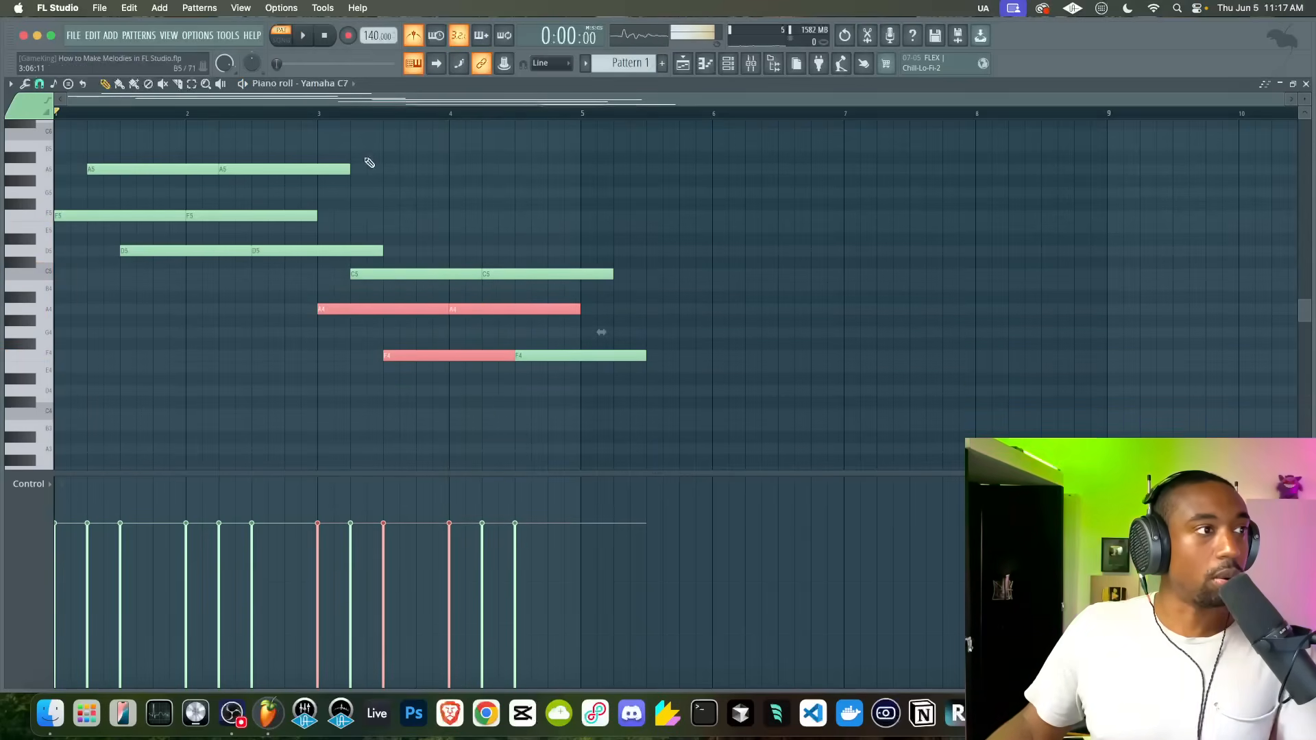
{"action": "left_click_drag", "start_coordinate": [384, 328], "coordinate": [564, 376]}
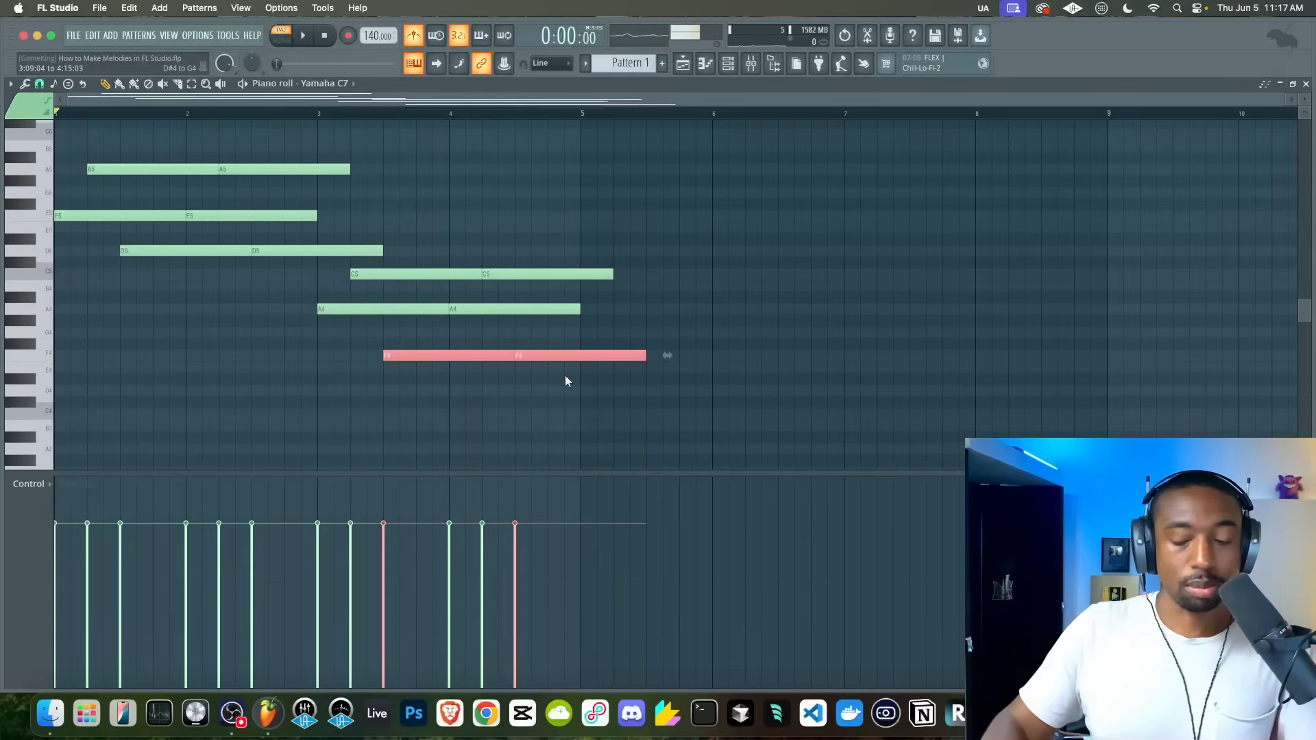
{"action": "key", "text": "ctrl+Up"}
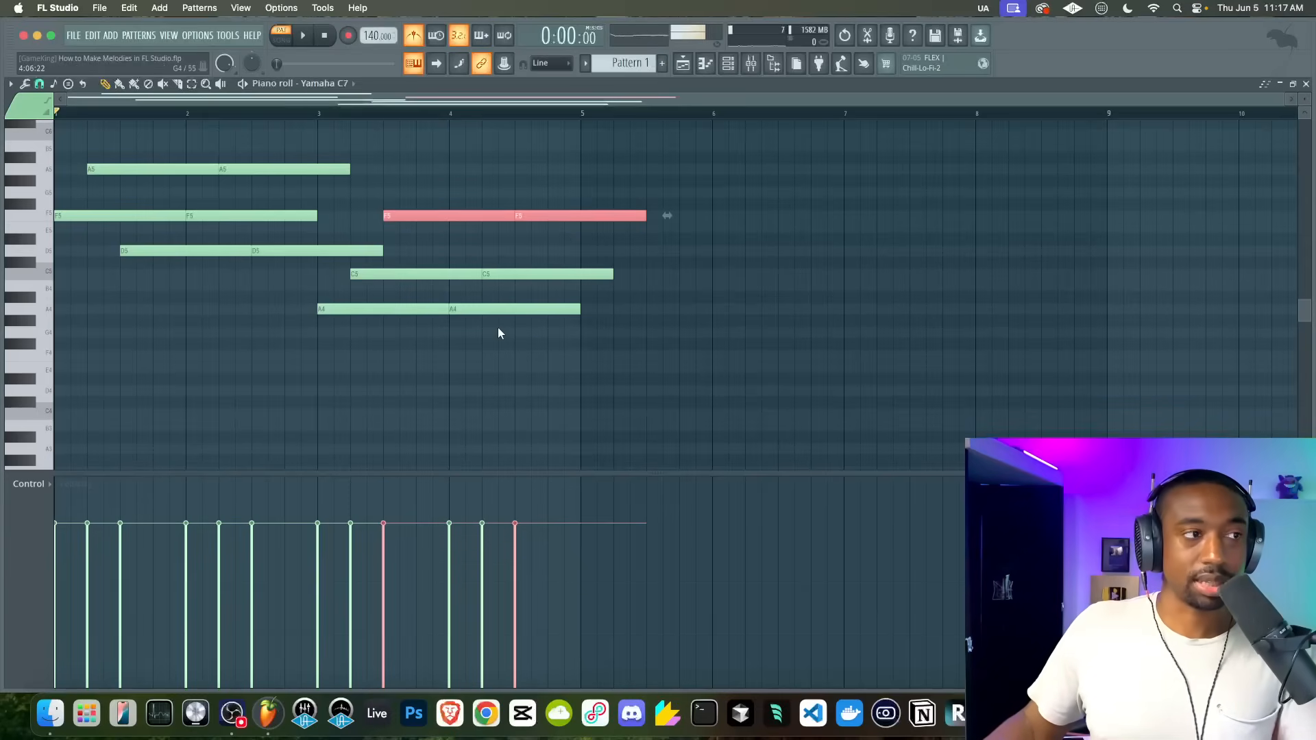
{"action": "key", "text": "space"}
{"action": "left_click_drag", "start_coordinate": [495, 330], "coordinate": [419, 310]}
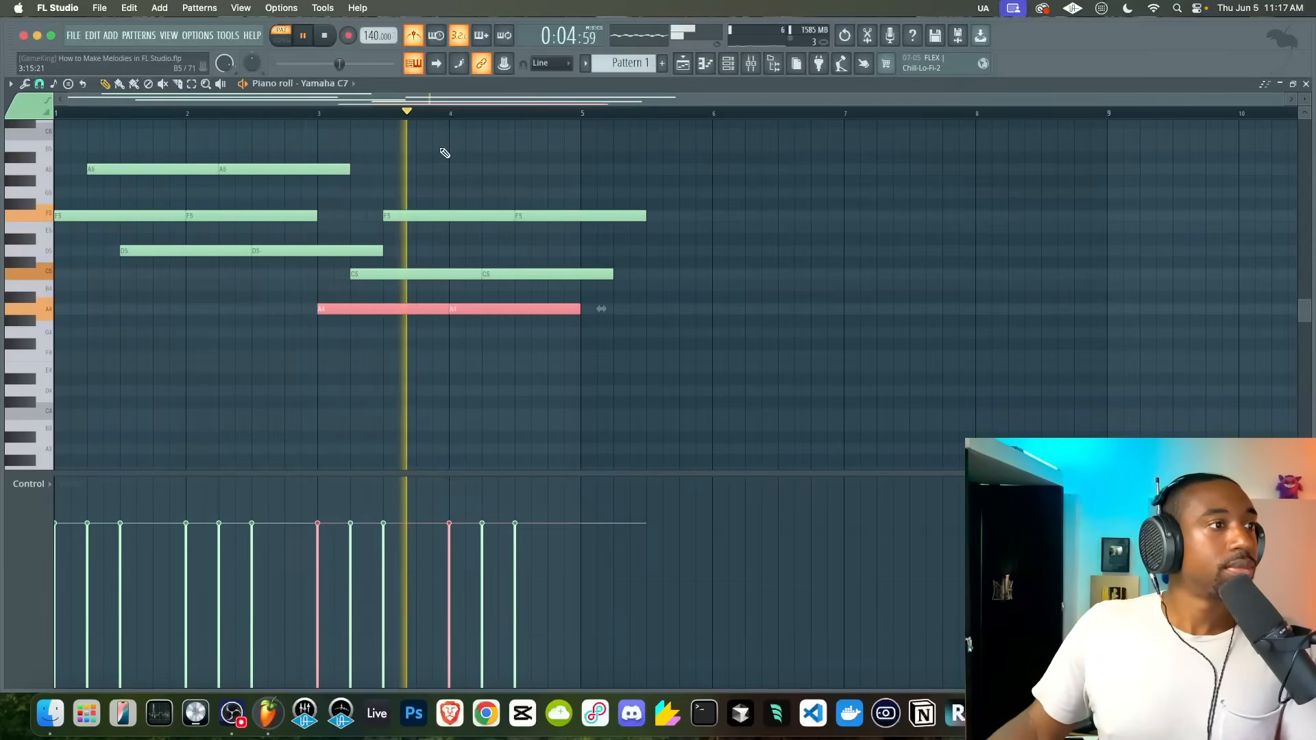
{"action": "key", "text": "space"}
- Try the two F5 notes in the second half of the phrase at D5 and play it back
{"action": "left_click", "coordinate": [495, 216]}
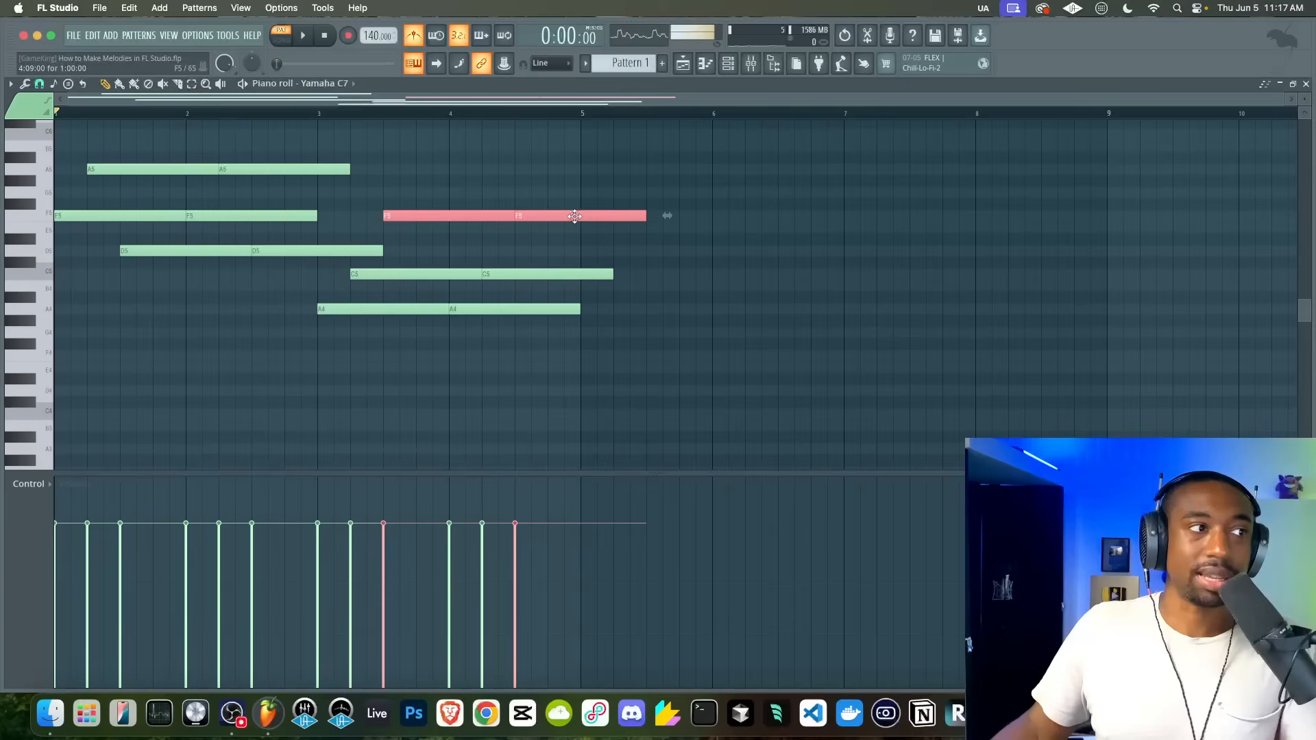
{"action": "left_click_drag", "start_coordinate": [571, 218], "coordinate": [573, 251]}
{"action": "key", "text": "space"}
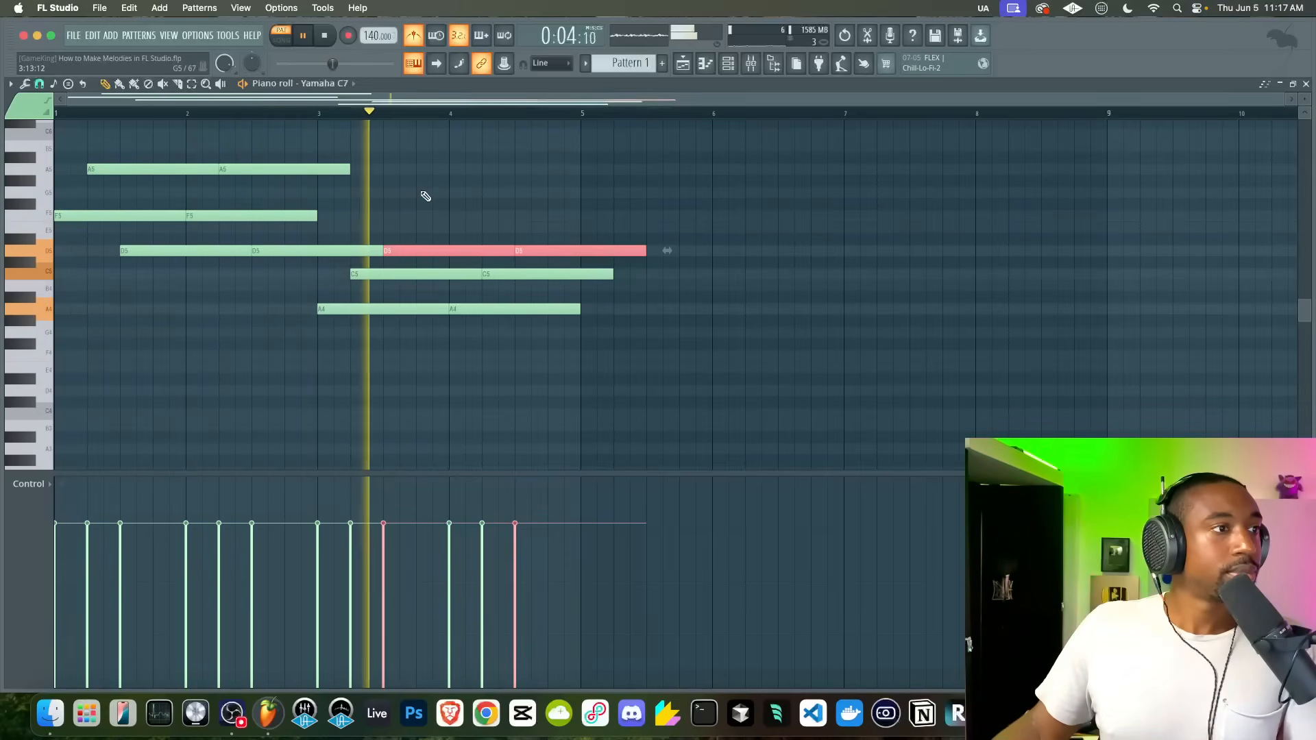
{"action": "key", "text": "space"}
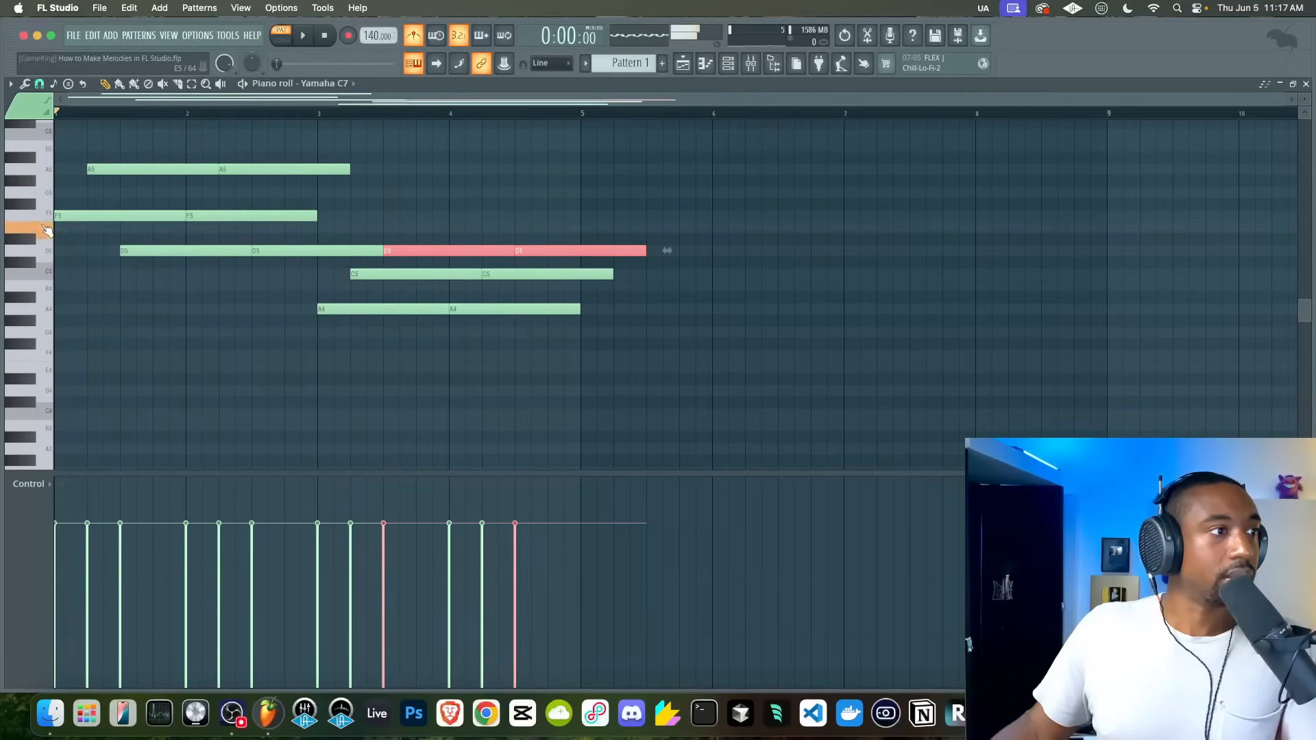
- Move the last two D5 notes, in the third and fourth repeats, up to E5 and play back the four-bar phrase
{"action": "key", "text": "space"}
{"action": "mouse_move", "coordinate": [398, 250]}
{"action": "left_mouse_down"}
{"action": "mouse_move", "coordinate": [398, 227]}
{"action": "mouse_move", "coordinate": [747, 322]}
{"action": "left_mouse_up"}
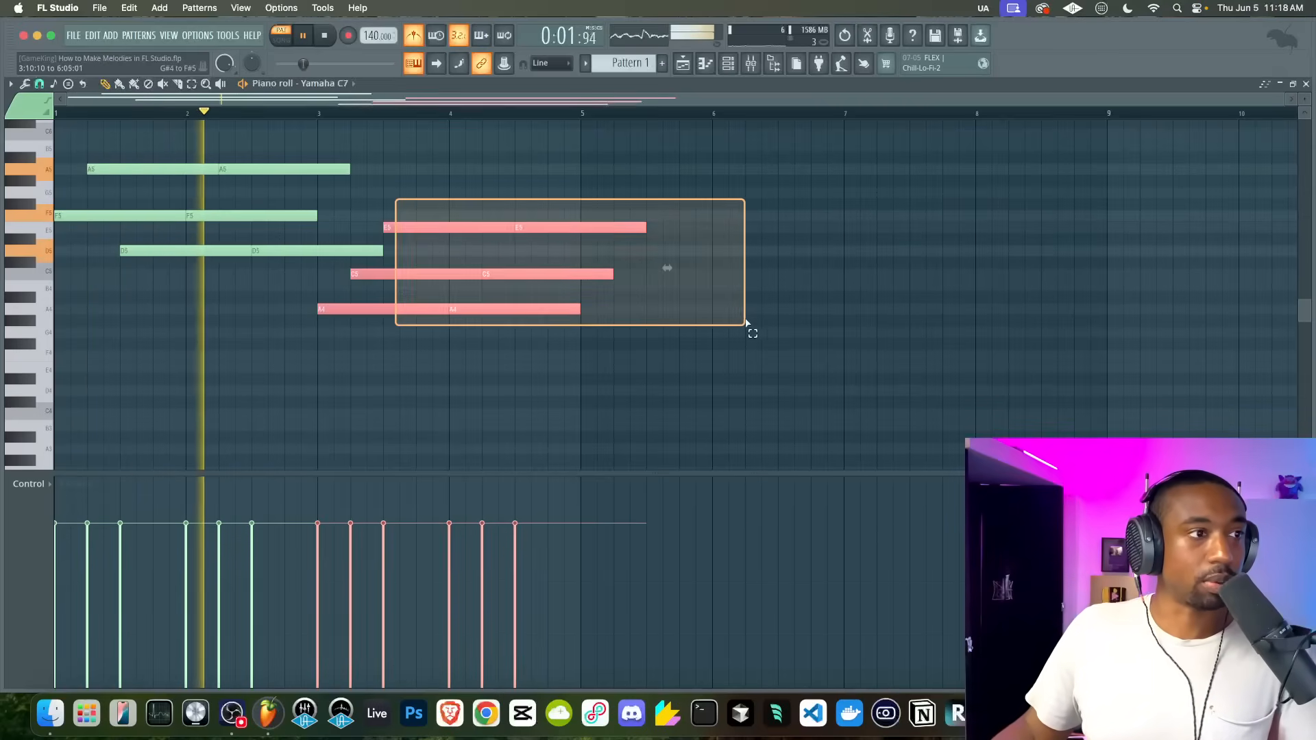
{"action": "left_click", "coordinate": [448, 150]}
{"action": "key", "text": "space"}
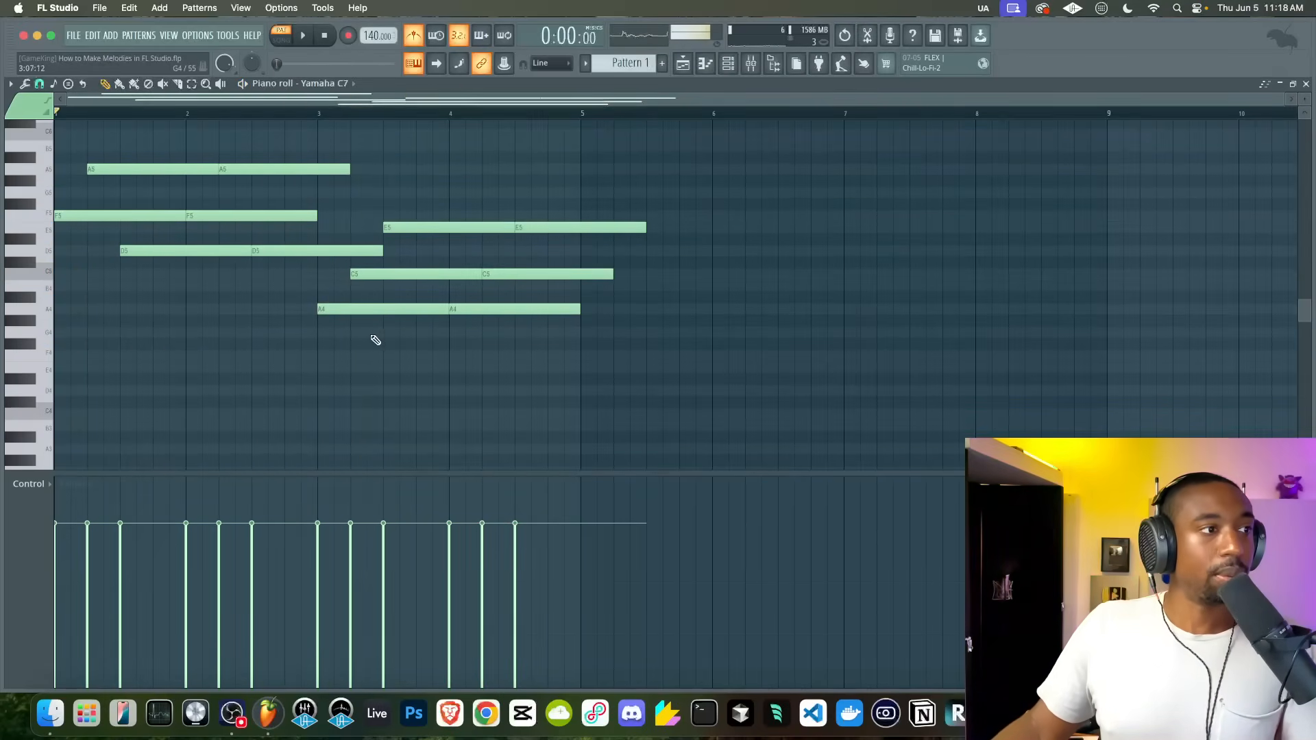
{"action": "left_click", "coordinate": [291, 251]}
{"action": "left_click", "coordinate": [288, 170], "text": "shift+super"}
{"action": "key", "text": "space"}
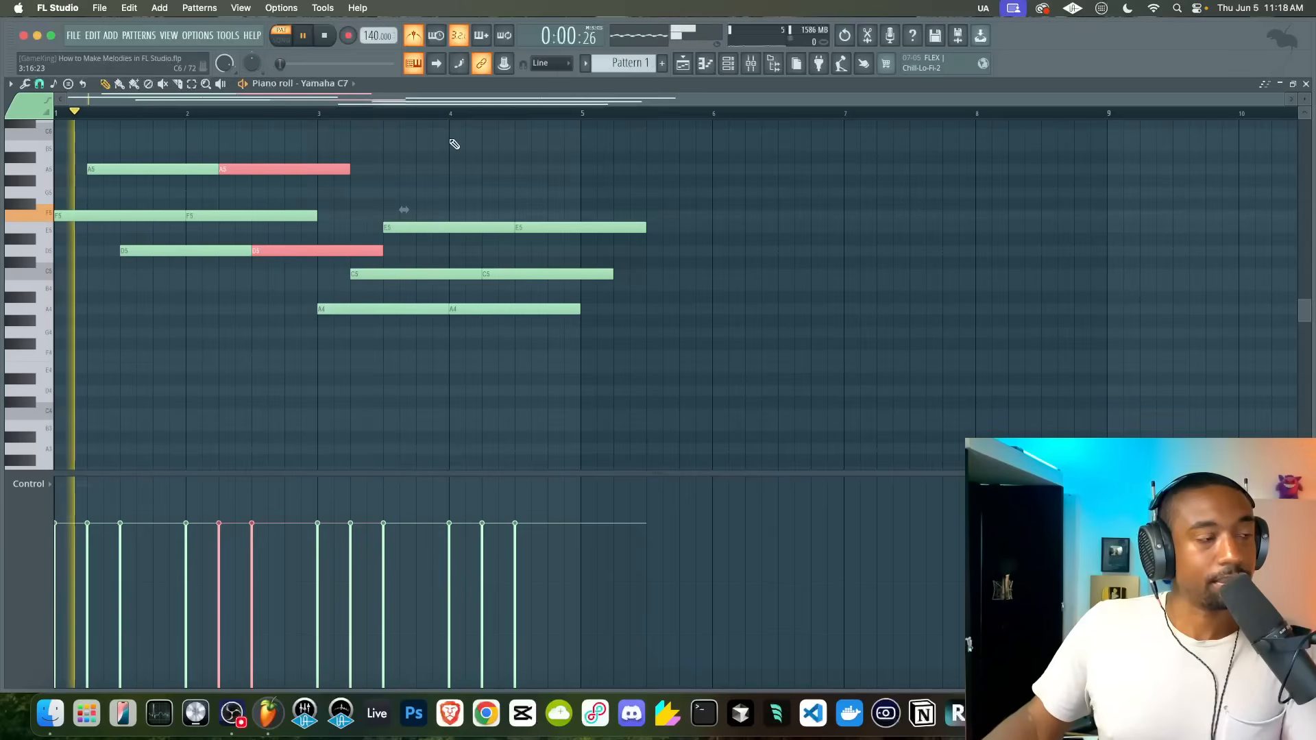
{"action": "left_click", "coordinate": [453, 140], "text": "super"}
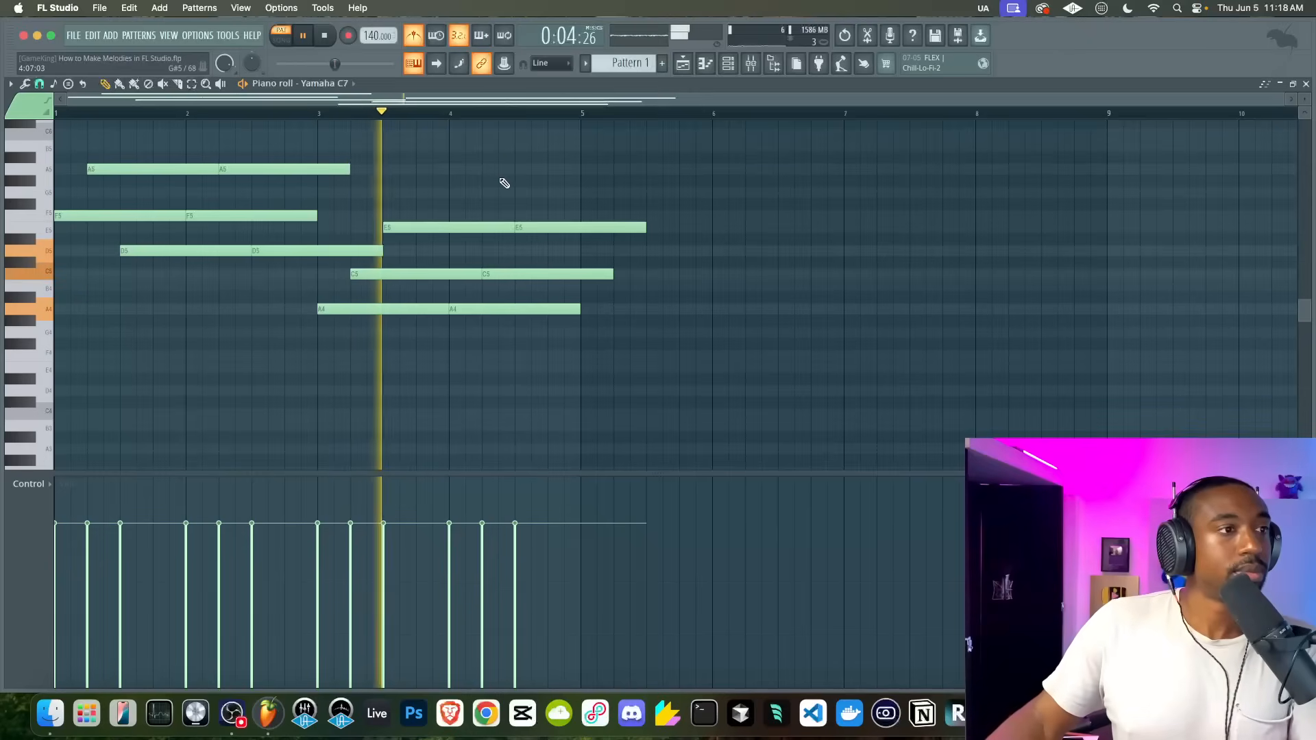
{"action": "key", "text": "space"}
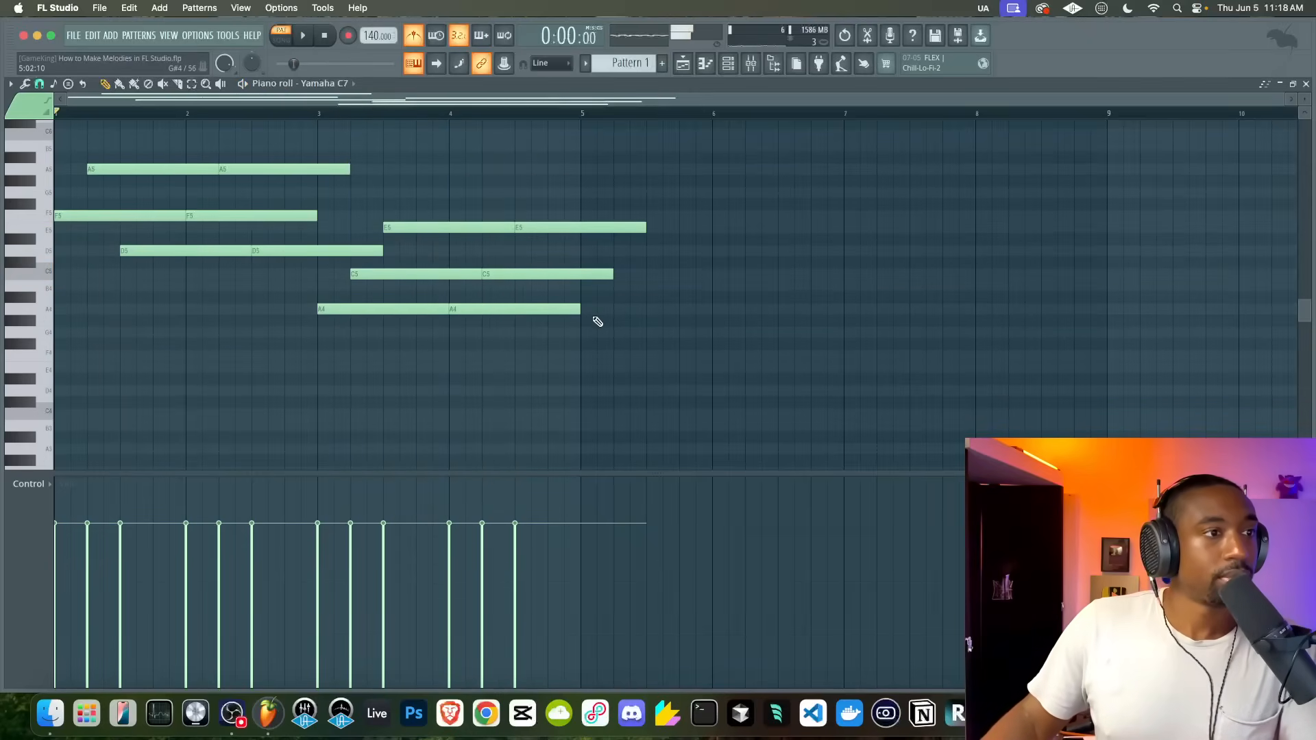
- Duplicate the entire four-bar melody so the copy starts at bar 5, and clear the selection
{"action": "left_click_drag", "start_coordinate": [590, 323], "coordinate": [599, 219]}
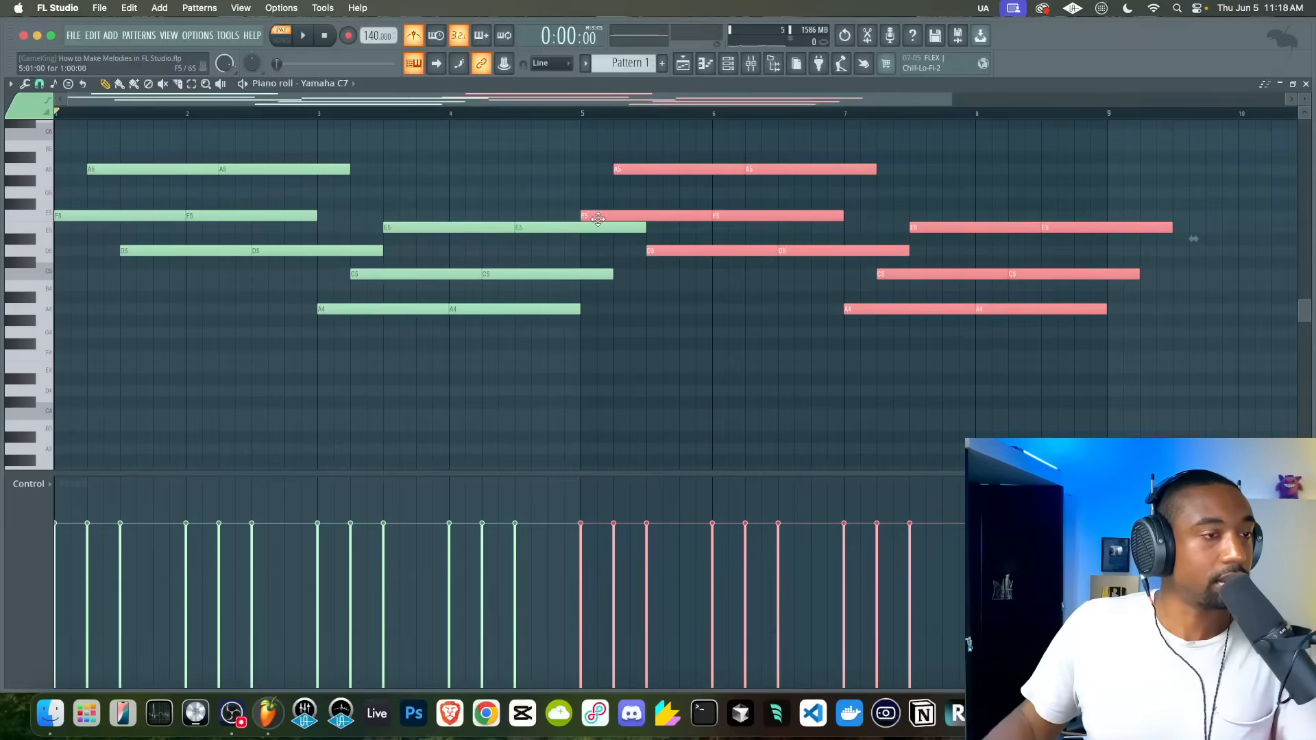
{"action": "right_click", "coordinate": [622, 319]}
{"action": "scroll", "coordinate": [266, 385], "scroll_direction": "down", "scroll_amount": 1}
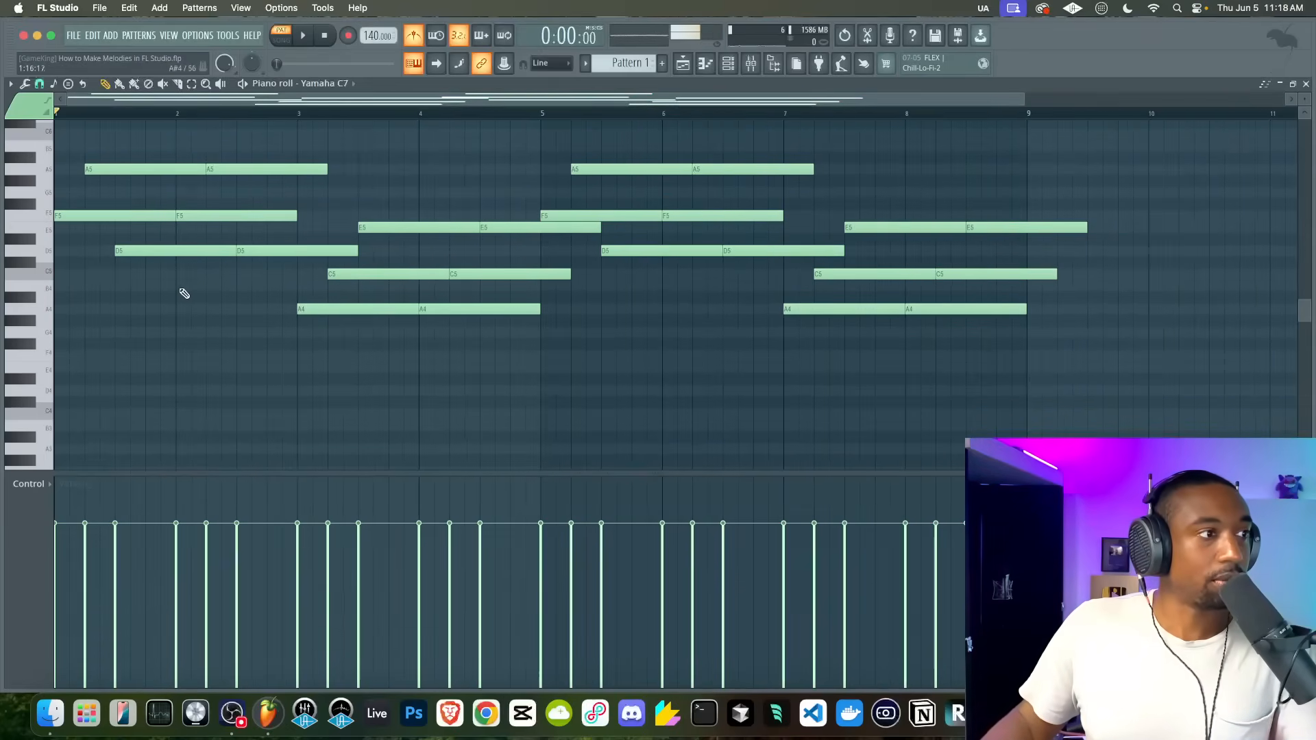
{"action": "left_click_drag", "start_coordinate": [123, 245], "coordinate": [547, 295]}
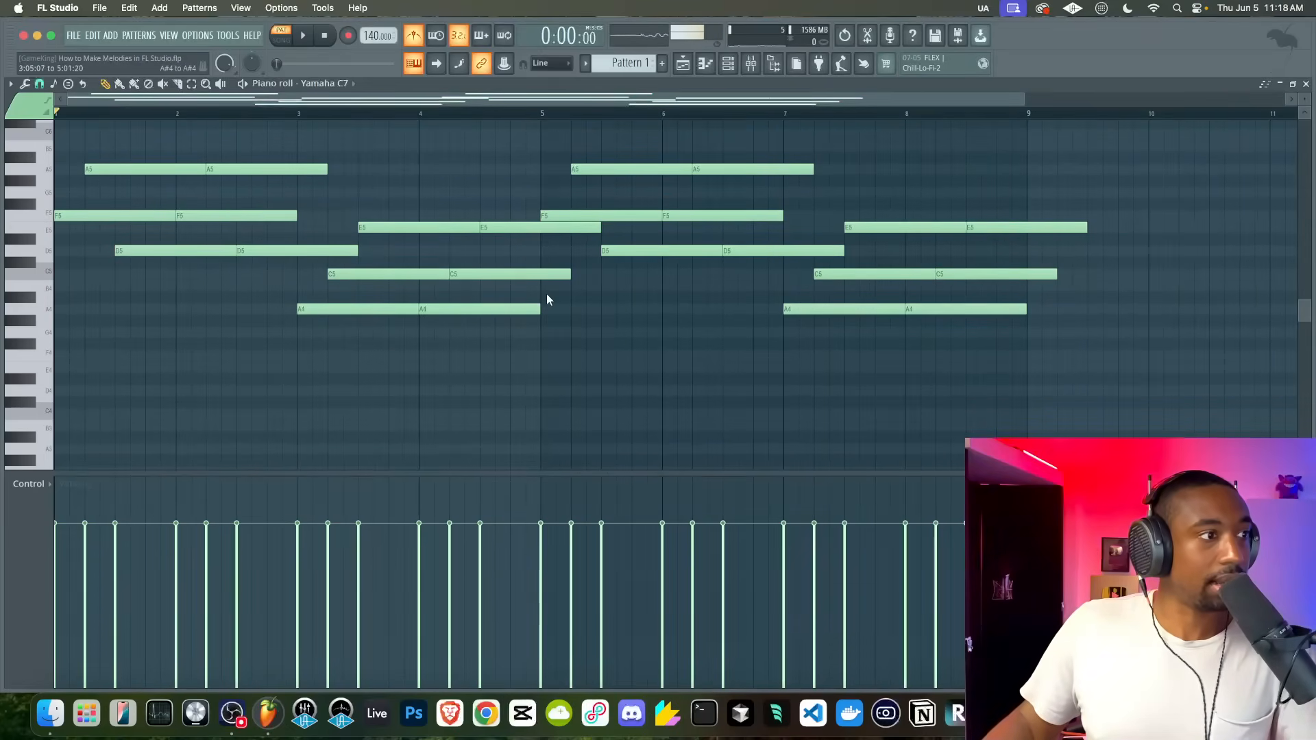
- Add two-bar bass notes D4 and D3 at bar 1 and A3 and A2 at bar 3, and start playback
{"action": "left_click", "coordinate": [68, 392]}
{"action": "scroll", "coordinate": [72, 392], "scroll_direction": "down", "scroll_amount": 4}
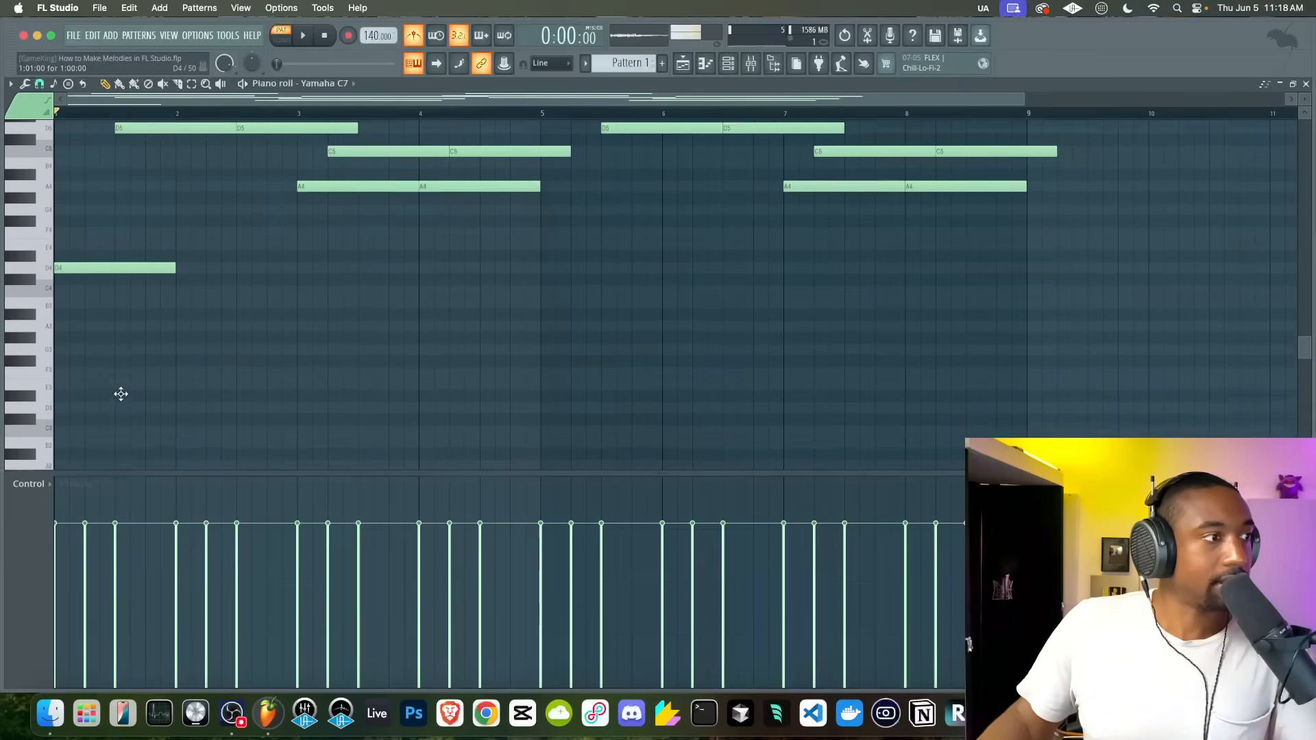
{"action": "left_click", "coordinate": [71, 392]}
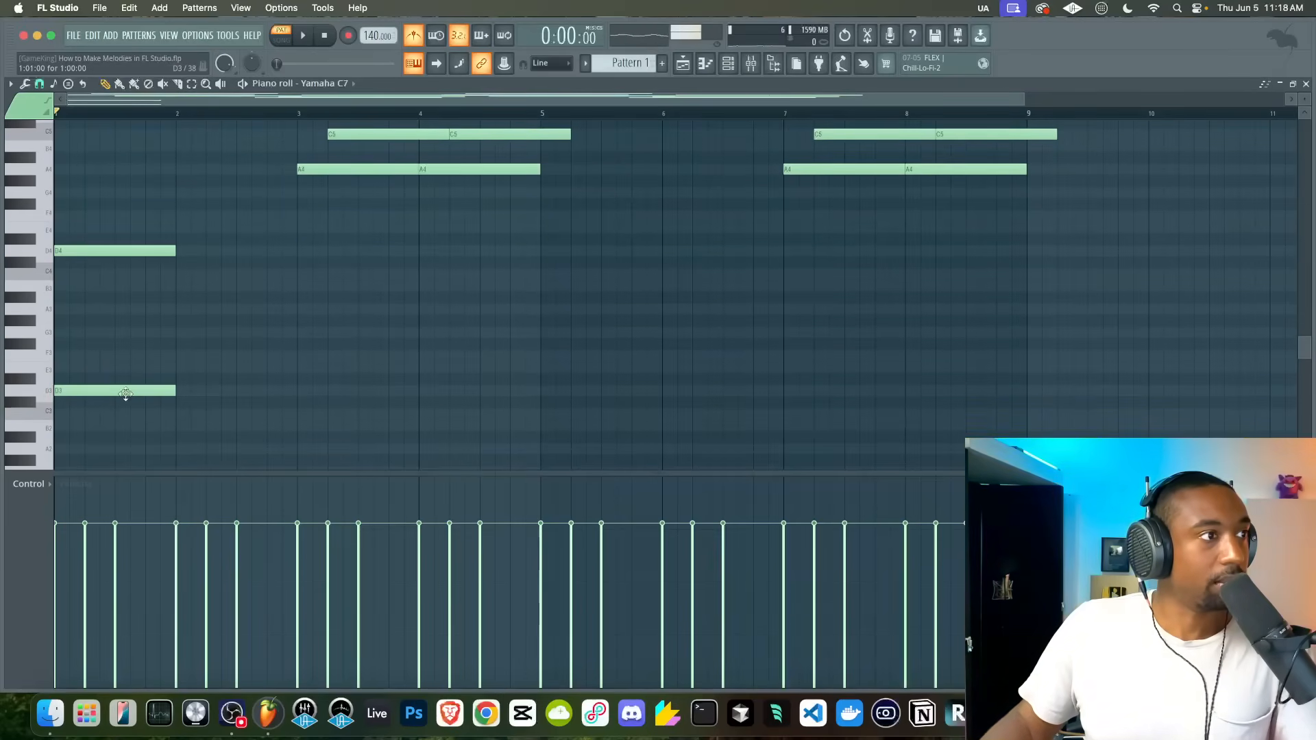
{"action": "scroll", "coordinate": [126, 395], "scroll_direction": "up", "scroll_amount": 1}
{"action": "left_click_drag", "start_coordinate": [156, 282], "coordinate": [507, 454]}
{"action": "key", "text": "space"}
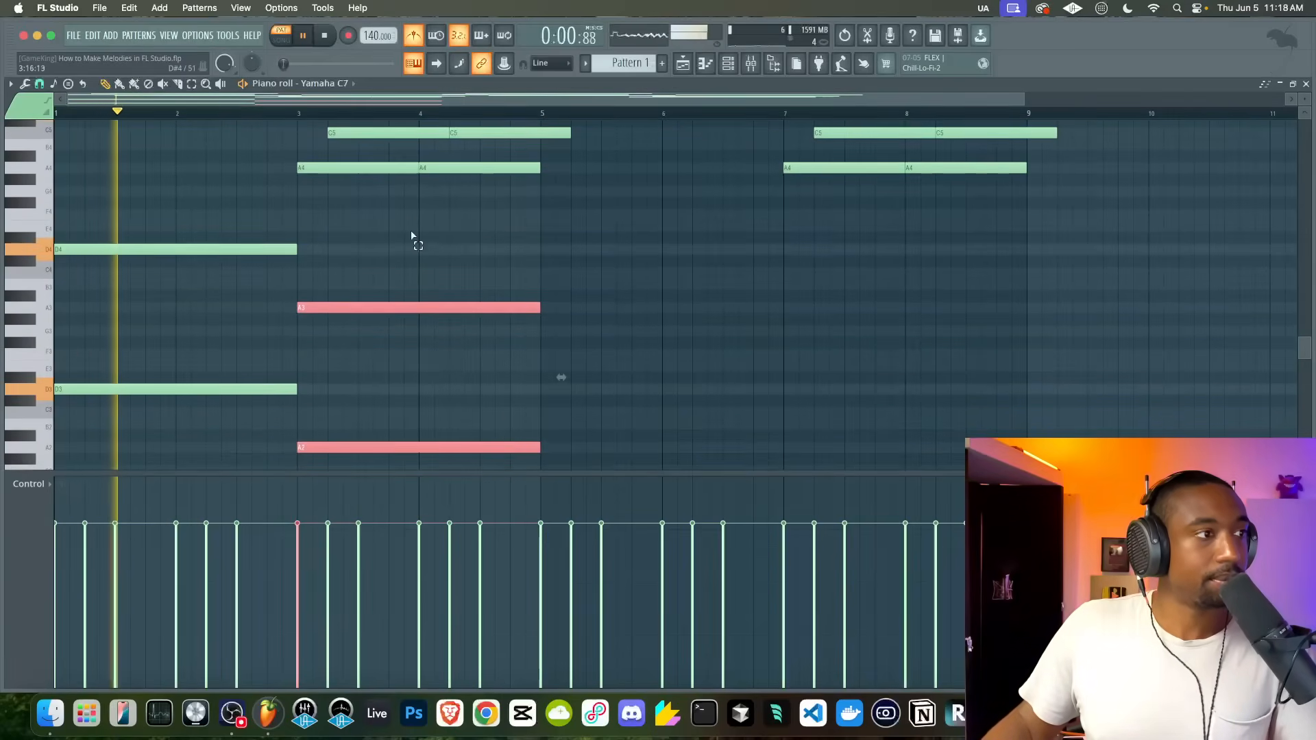
- Duplicate the four bass notes so the copies start at bar 5
{"action": "left_click_drag", "start_coordinate": [413, 235], "coordinate": [198, 500]}
{"action": "left_click_drag", "start_coordinate": [215, 321], "coordinate": [692, 322]}
{"action": "scroll", "coordinate": [693, 318], "scroll_direction": "up", "scroll_amount": 2}
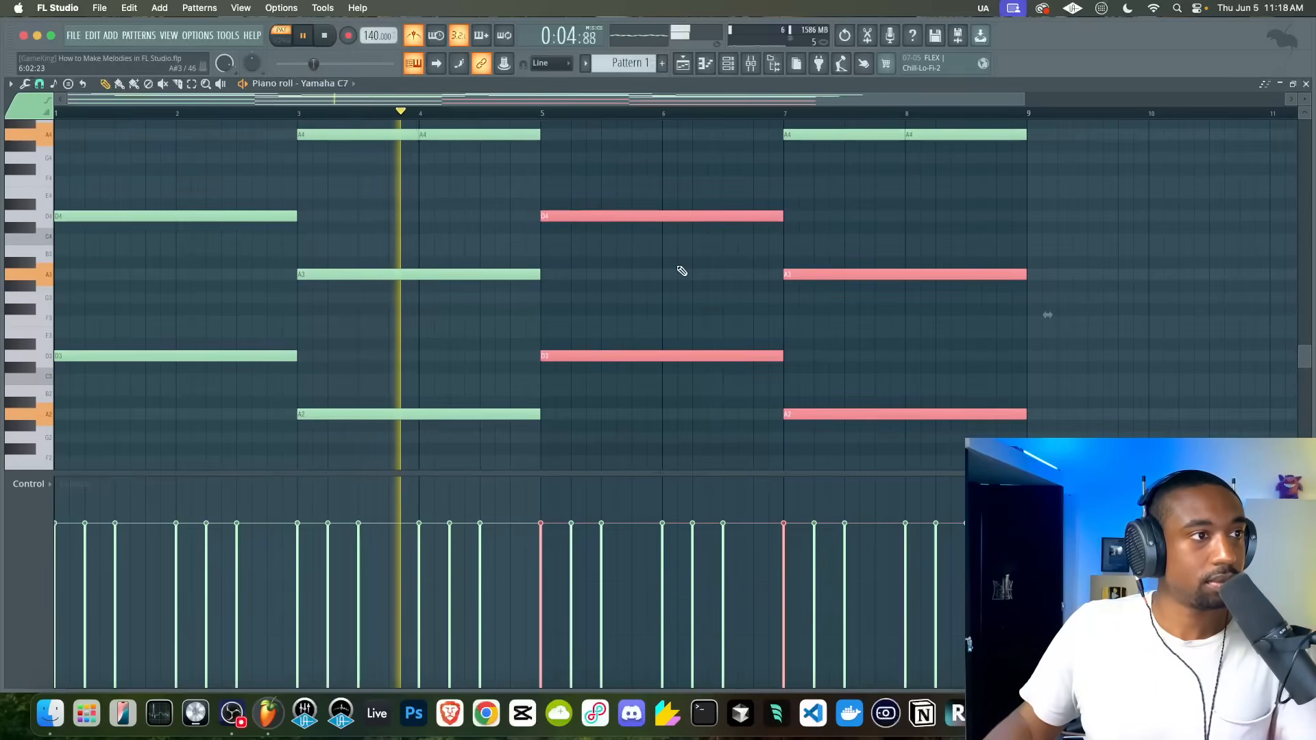
- Transpose all the bass notes from bar 1 to bar 9 down one octave and start playback
{"action": "left_click_drag", "start_coordinate": [1025, 175], "coordinate": [25, 418]}
{"action": "key", "text": "space"}
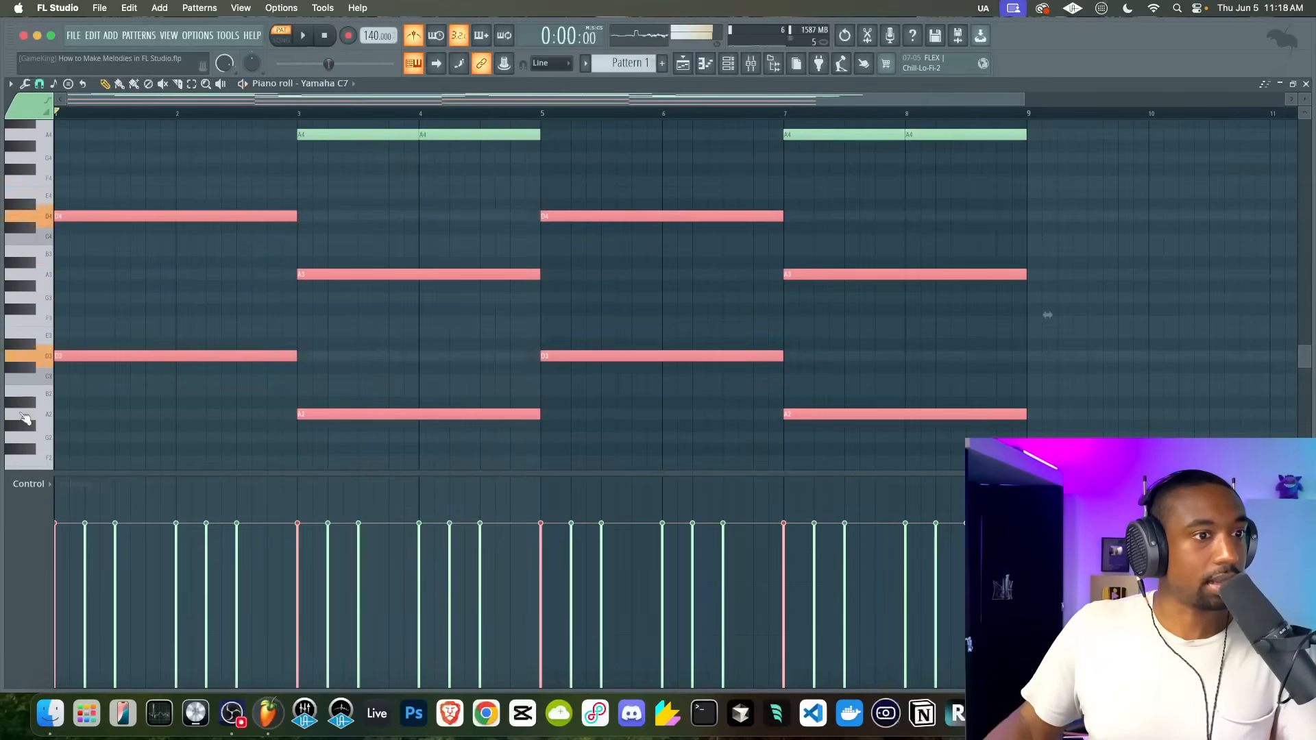
{"action": "key", "text": "ctrl+Down"}
{"action": "key", "text": "space"}
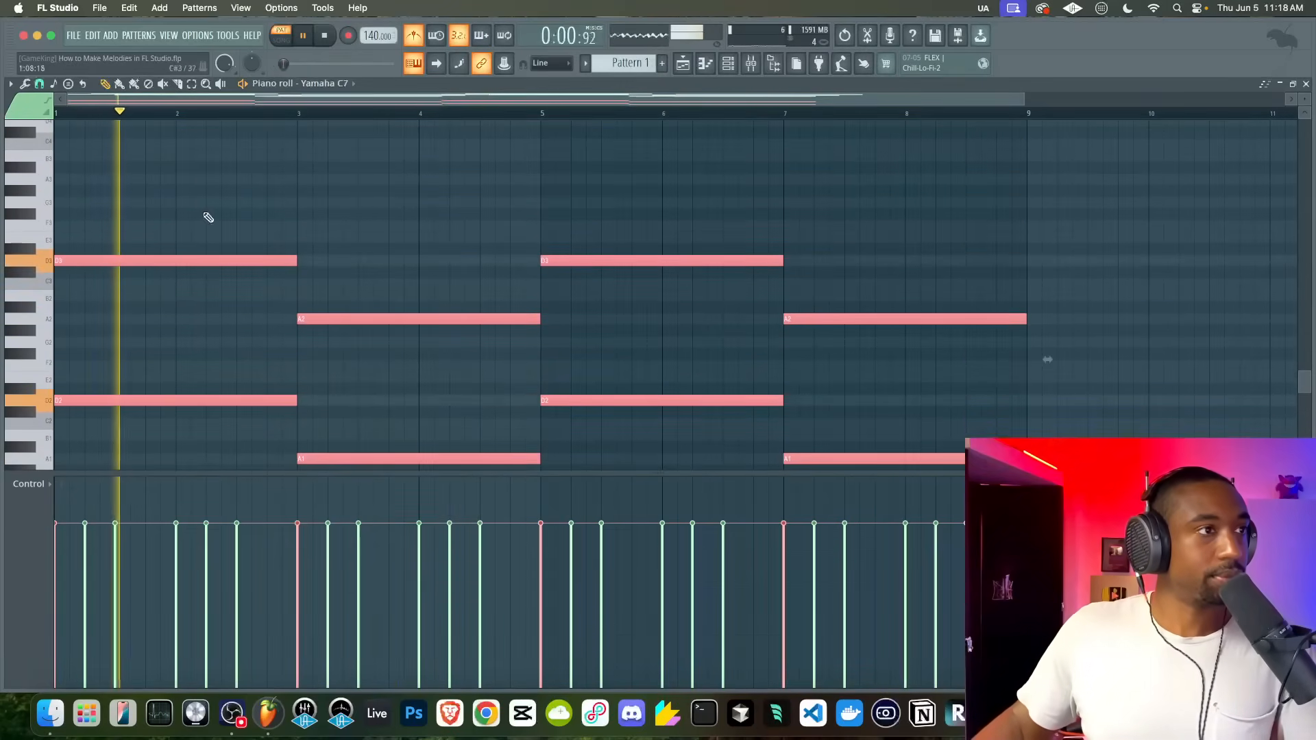
- Turn off the metronome and listen to the melody together with the lowered bass notes
{"action": "scroll", "coordinate": [386, 184], "scroll_direction": "up", "scroll_amount": 2}
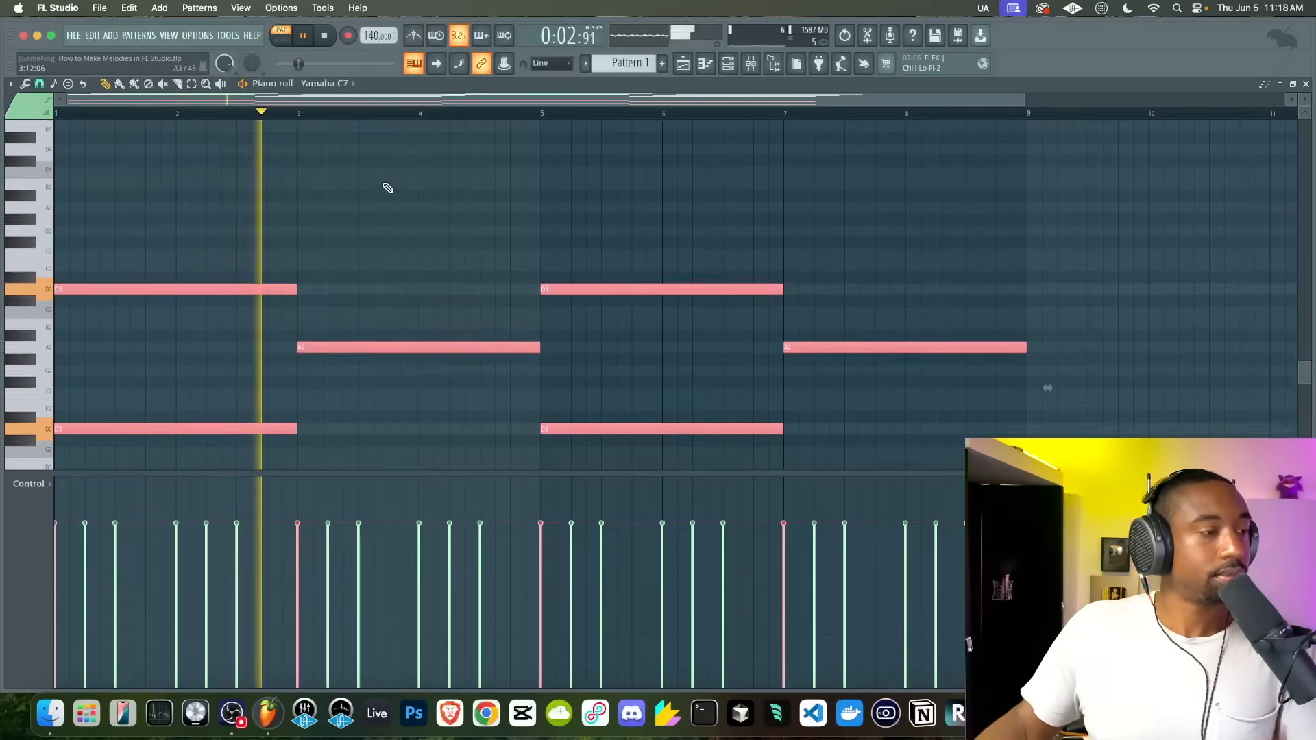
{"action": "scroll", "coordinate": [270, 264], "scroll_direction": "down", "scroll_amount": 5}
{"action": "key", "text": "space"}
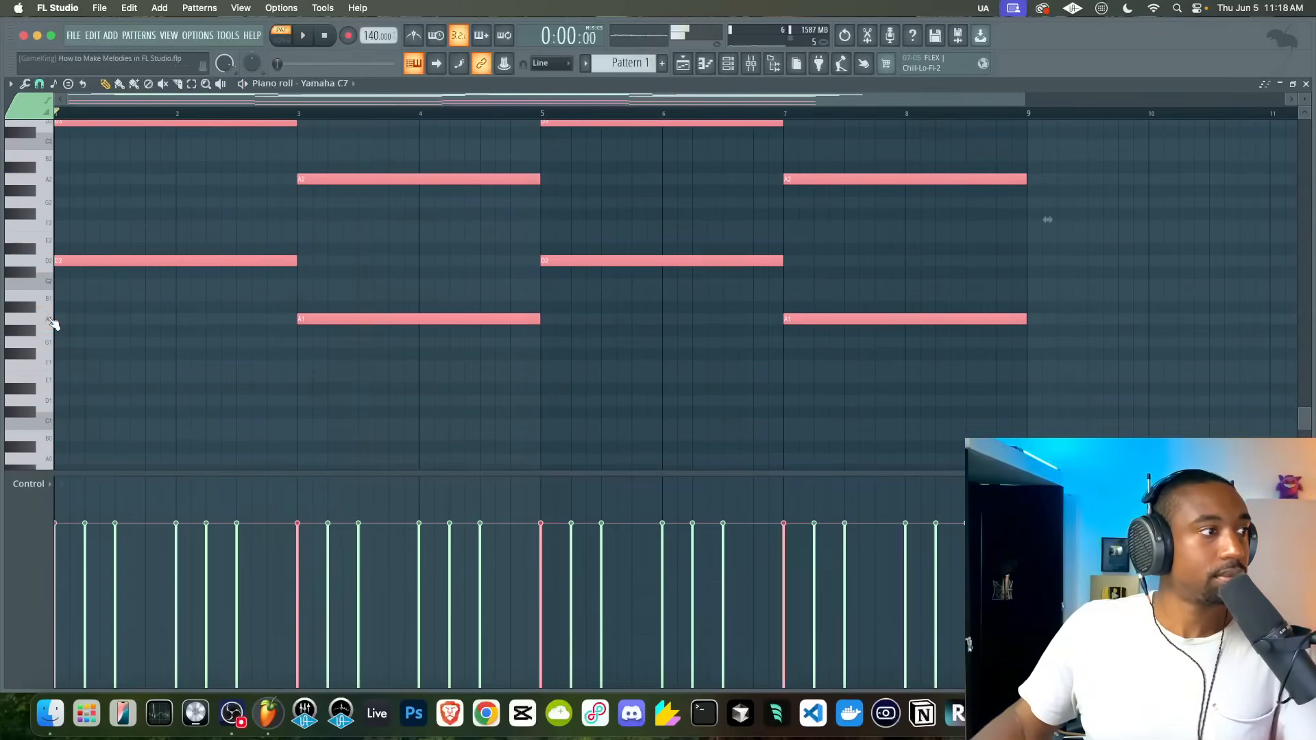
{"action": "key", "text": "space"}
{"action": "scroll", "coordinate": [346, 265], "scroll_direction": "down", "scroll_amount": 2}
{"action": "scroll", "coordinate": [346, 266], "scroll_direction": "up", "scroll_amount": 10}
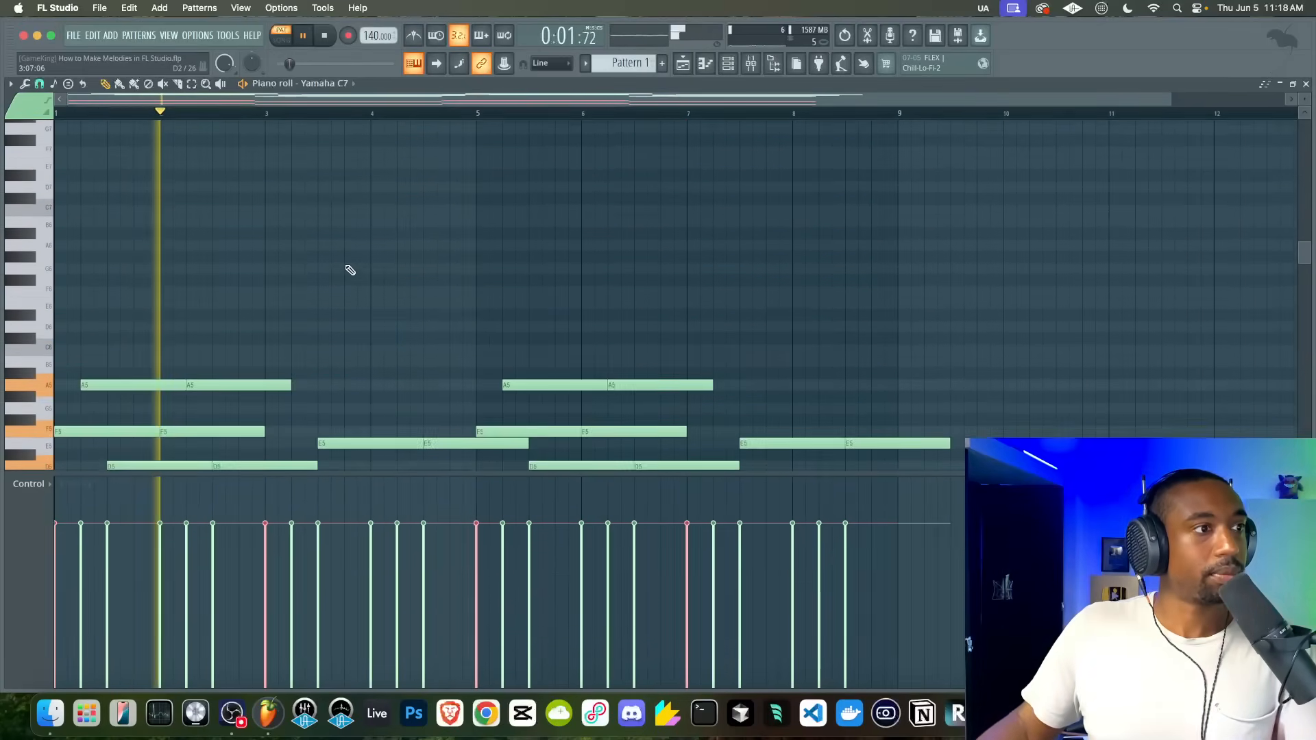
{"action": "scroll", "coordinate": [346, 266], "scroll_direction": "down", "scroll_amount": 9}
{"action": "scroll", "coordinate": [348, 270], "scroll_direction": "up", "scroll_amount": 10}
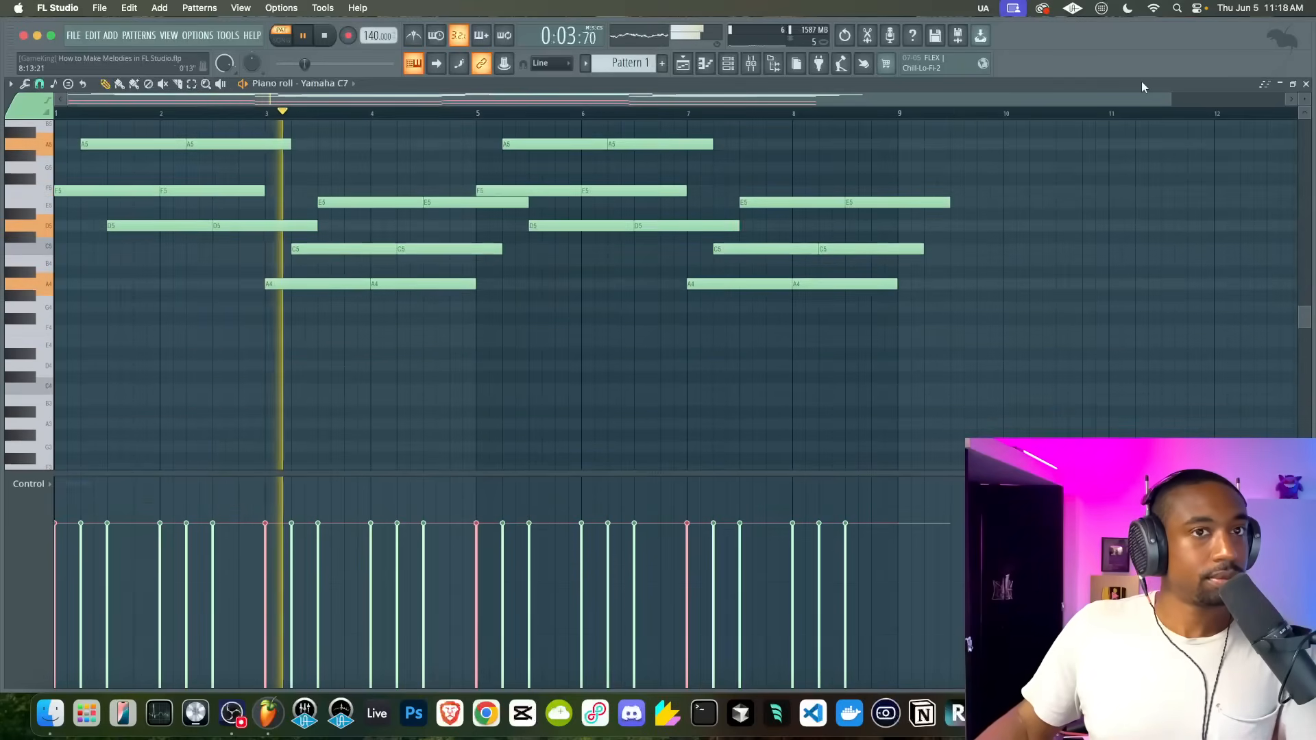
{"action": "scroll", "coordinate": [838, 200], "scroll_direction": "up", "scroll_amount": 3}
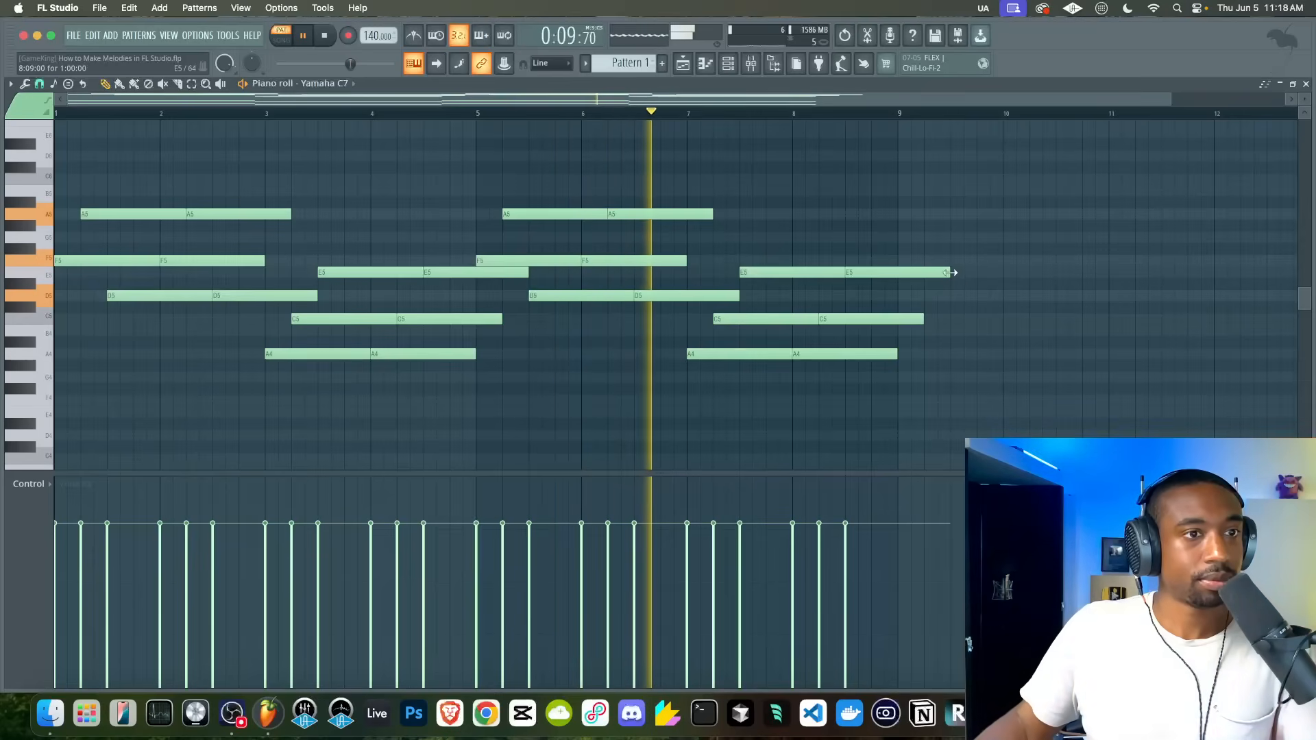
- Shorten the final E5 and C5 notes so both end at bar 9, and stop playback
{"action": "left_click_drag", "start_coordinate": [950, 272], "coordinate": [897, 272]}
{"action": "left_click_drag", "start_coordinate": [921, 316], "coordinate": [897, 318]}
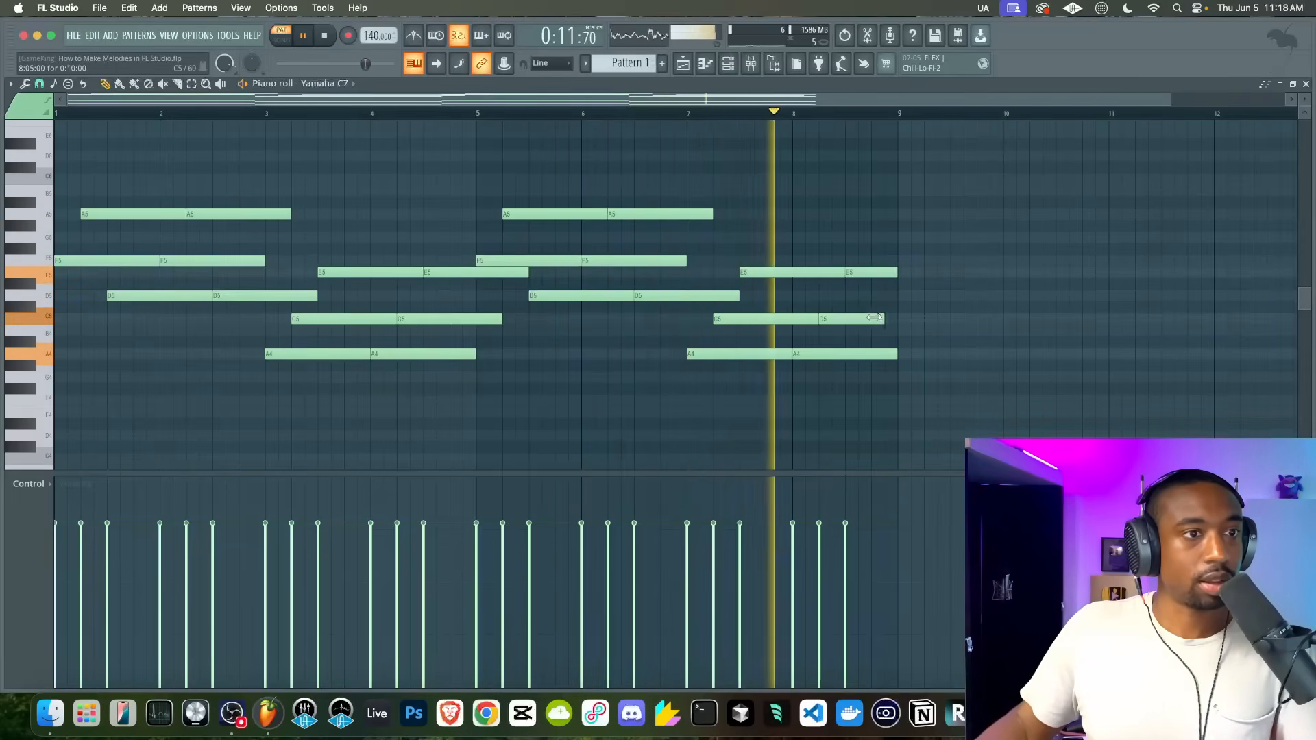
{"action": "key", "text": "space"}
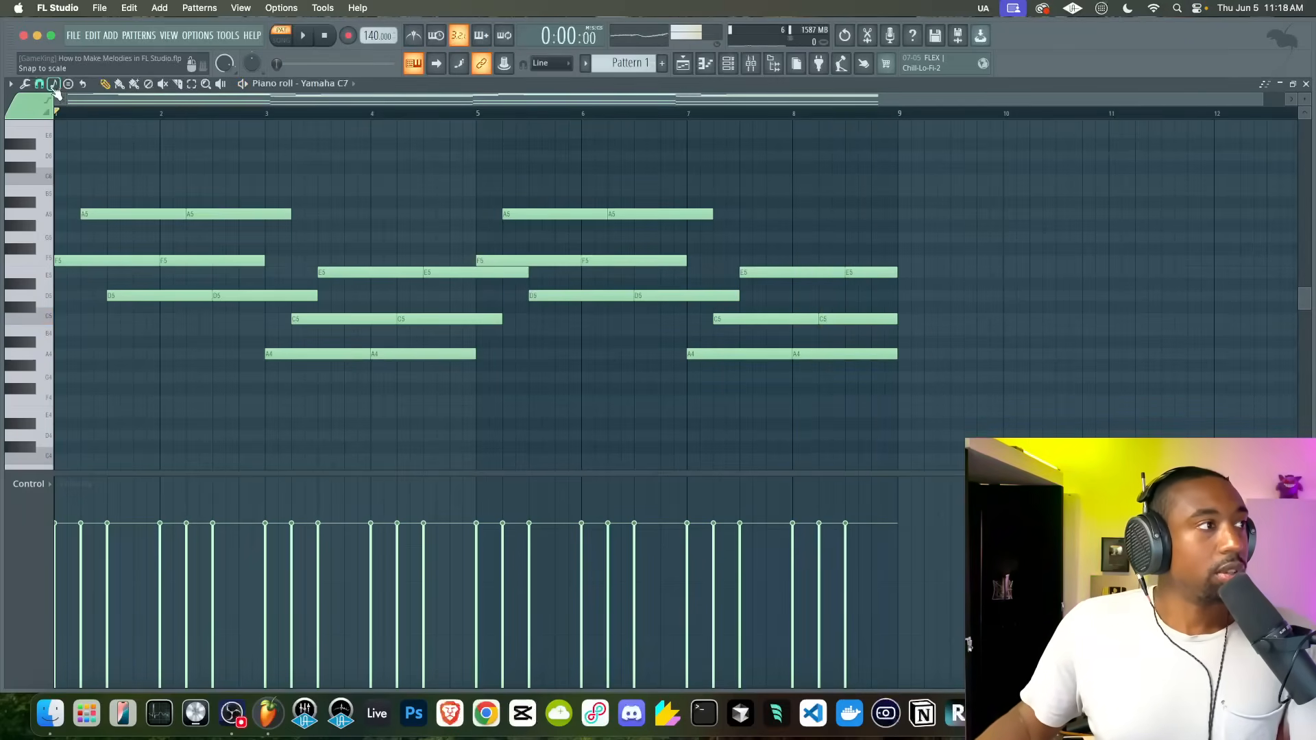
- Humanize all notes with velocity range 0.200, start time offset 0.142, duration offset 0.127 and velocity offset 0.052
{"action": "left_click", "coordinate": [25, 84]}
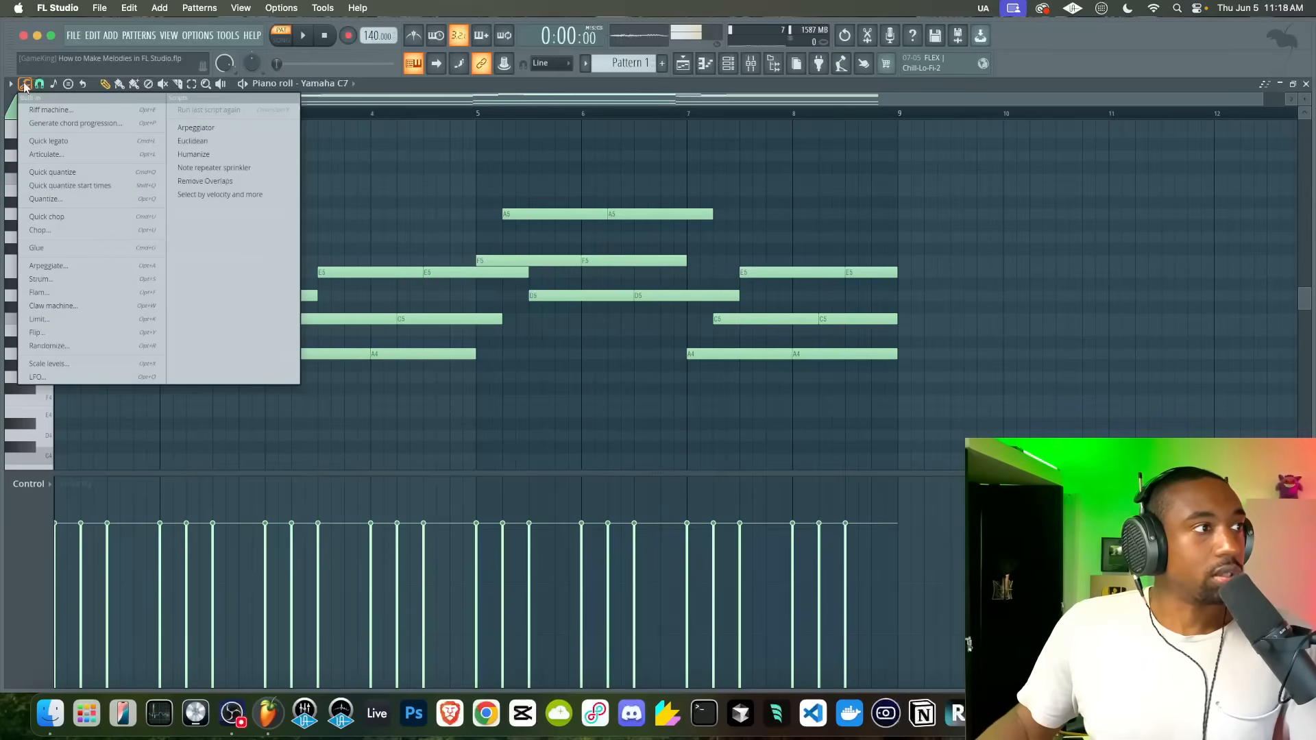
{"action": "left_click", "coordinate": [191, 154]}
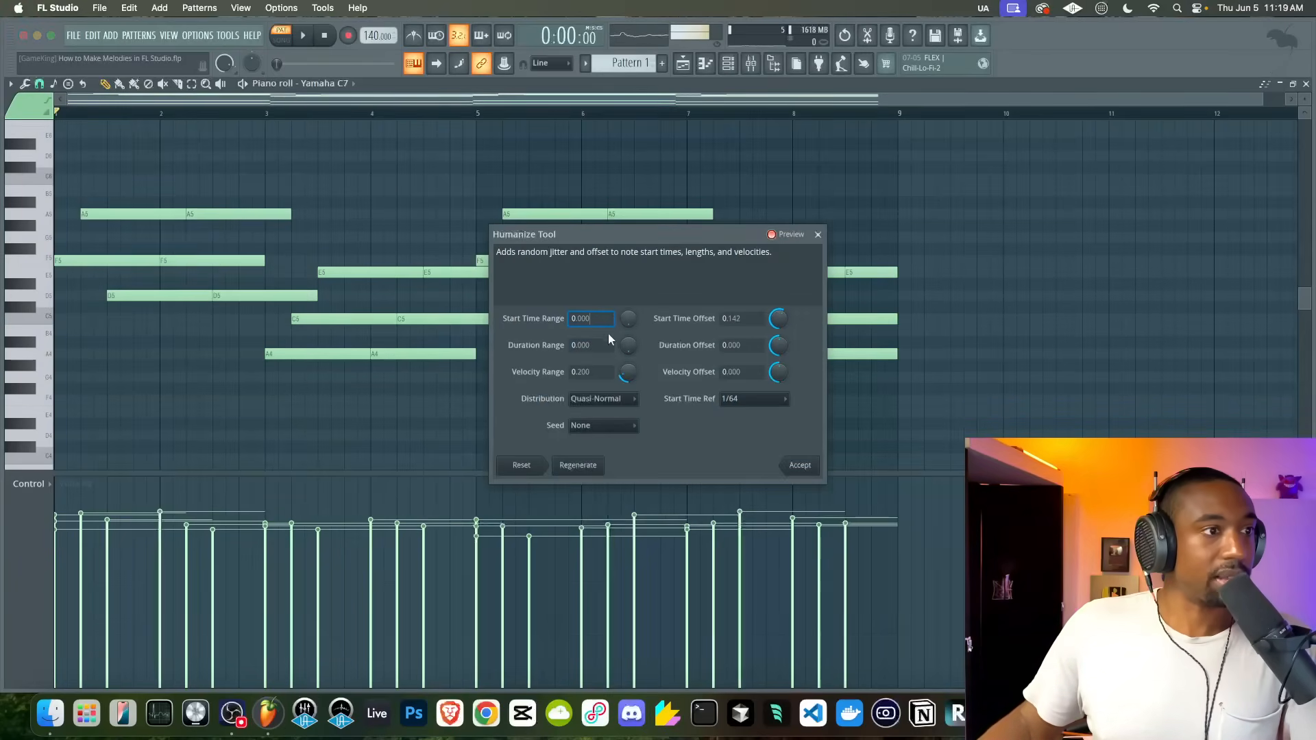
{"action": "left_click_drag", "start_coordinate": [777, 346], "coordinate": [778, 370]}
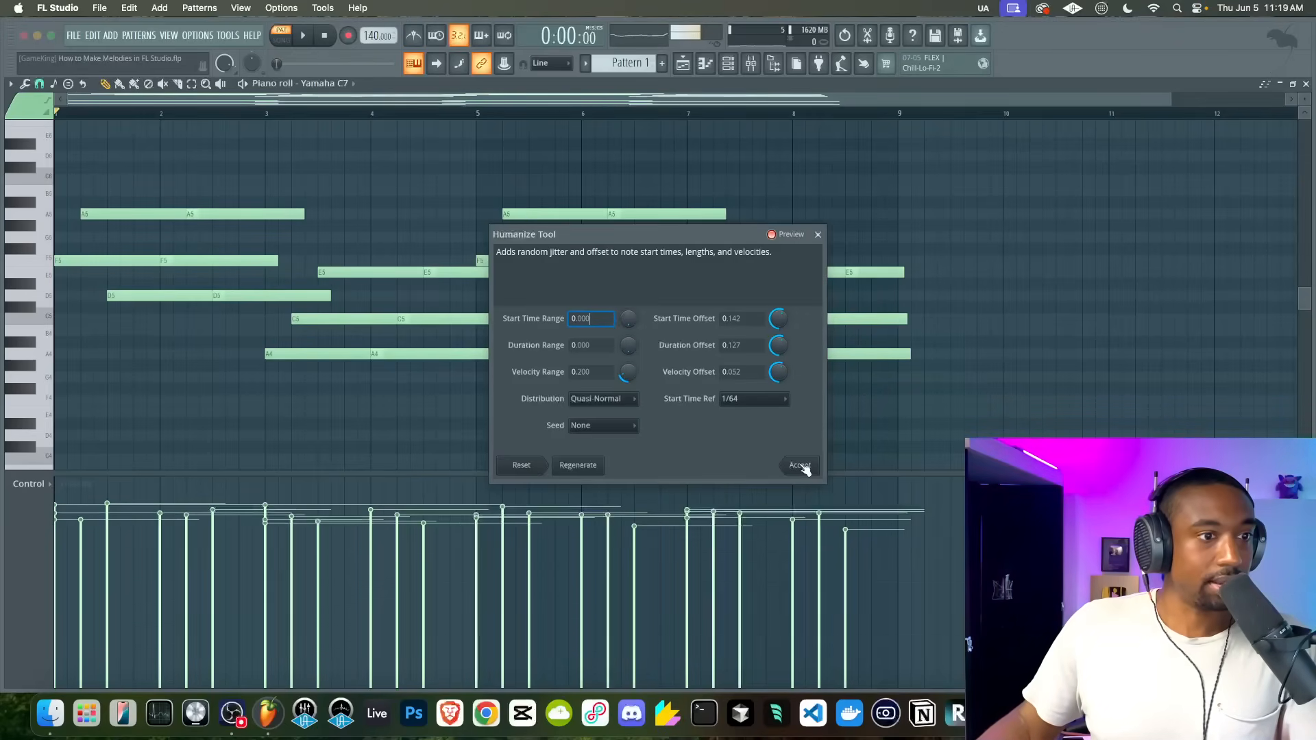
{"action": "left_click", "coordinate": [799, 465]}
{"action": "scroll", "coordinate": [572, 316], "scroll_direction": "down", "scroll_amount": 2}
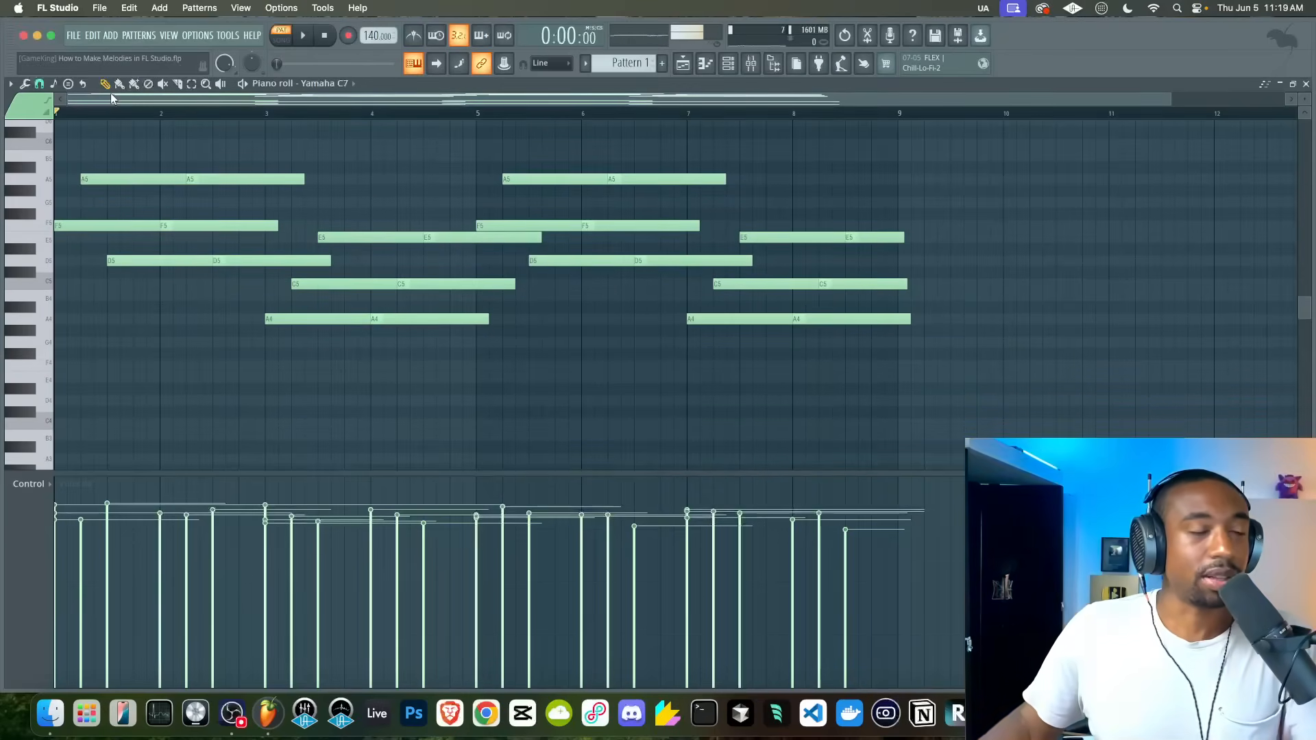
- Run the Remove Overlaps script on the notes with the note end time option set to Max
{"action": "left_click", "coordinate": [24, 83]}
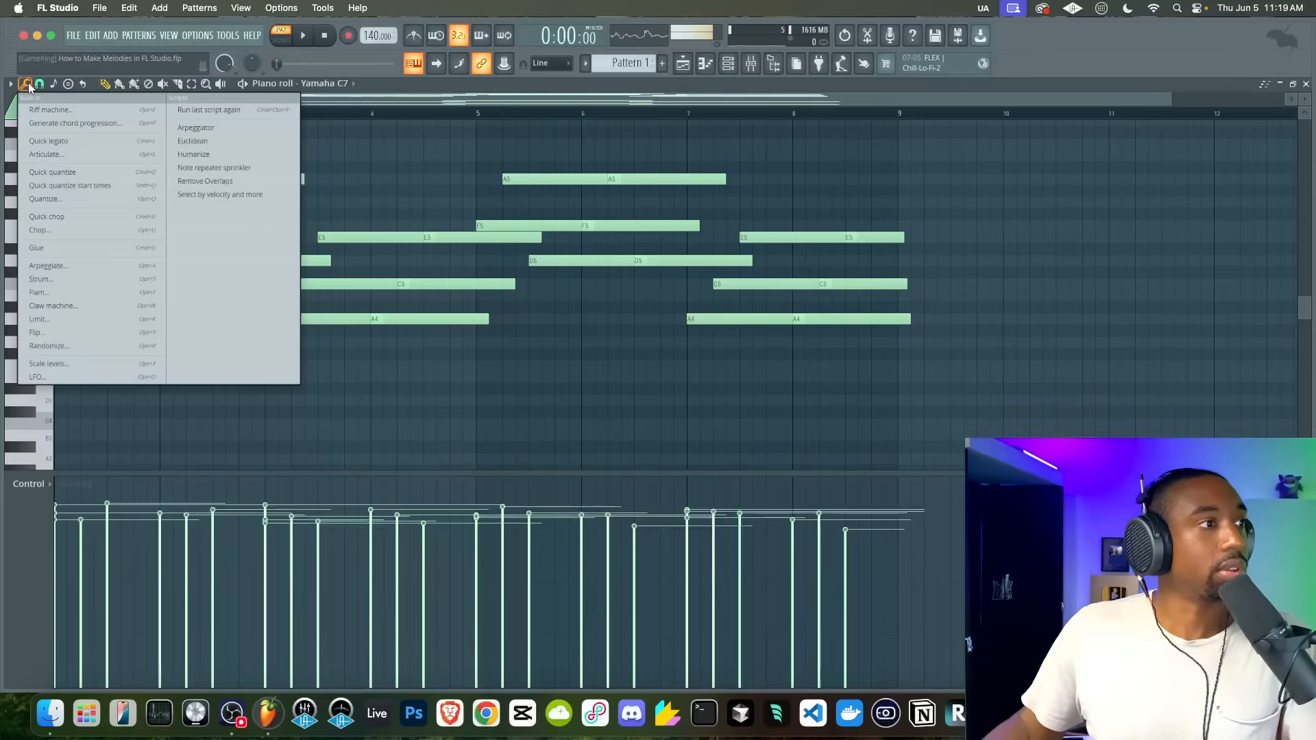
{"action": "left_click", "coordinate": [207, 182]}
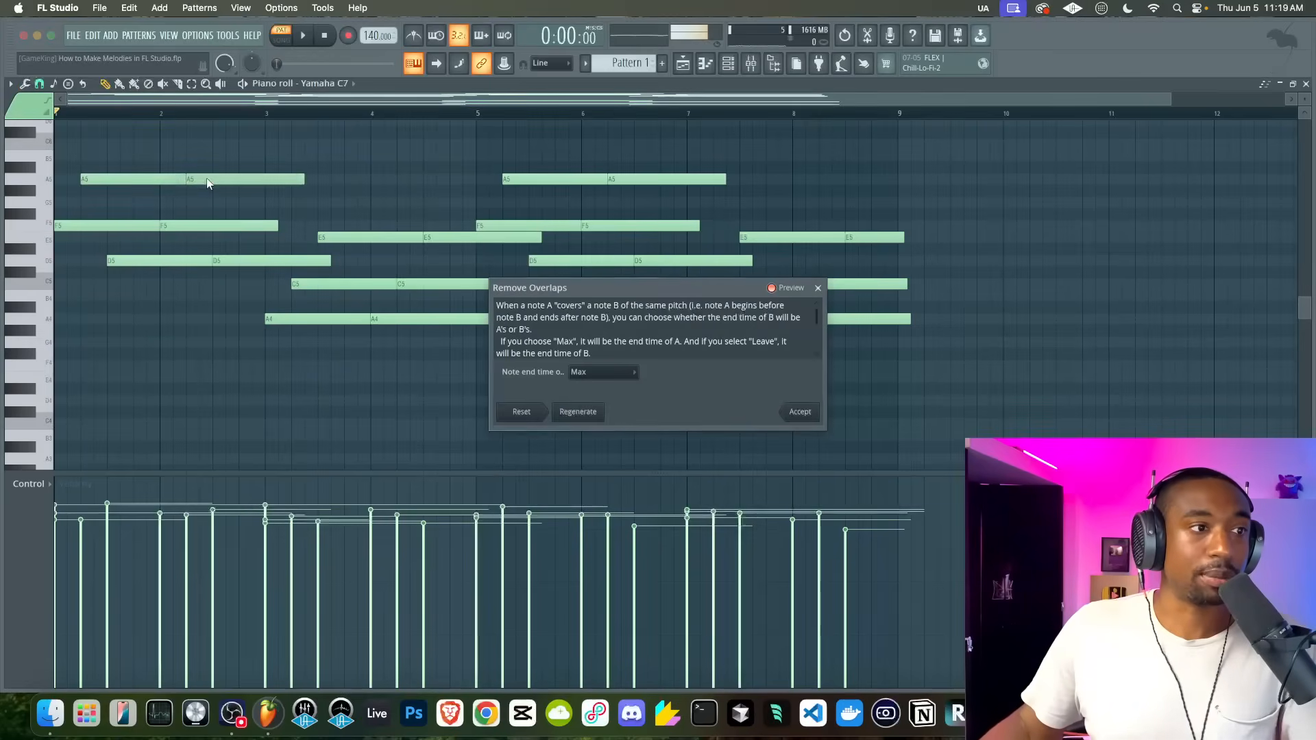
{"action": "left_click", "coordinate": [799, 413]}
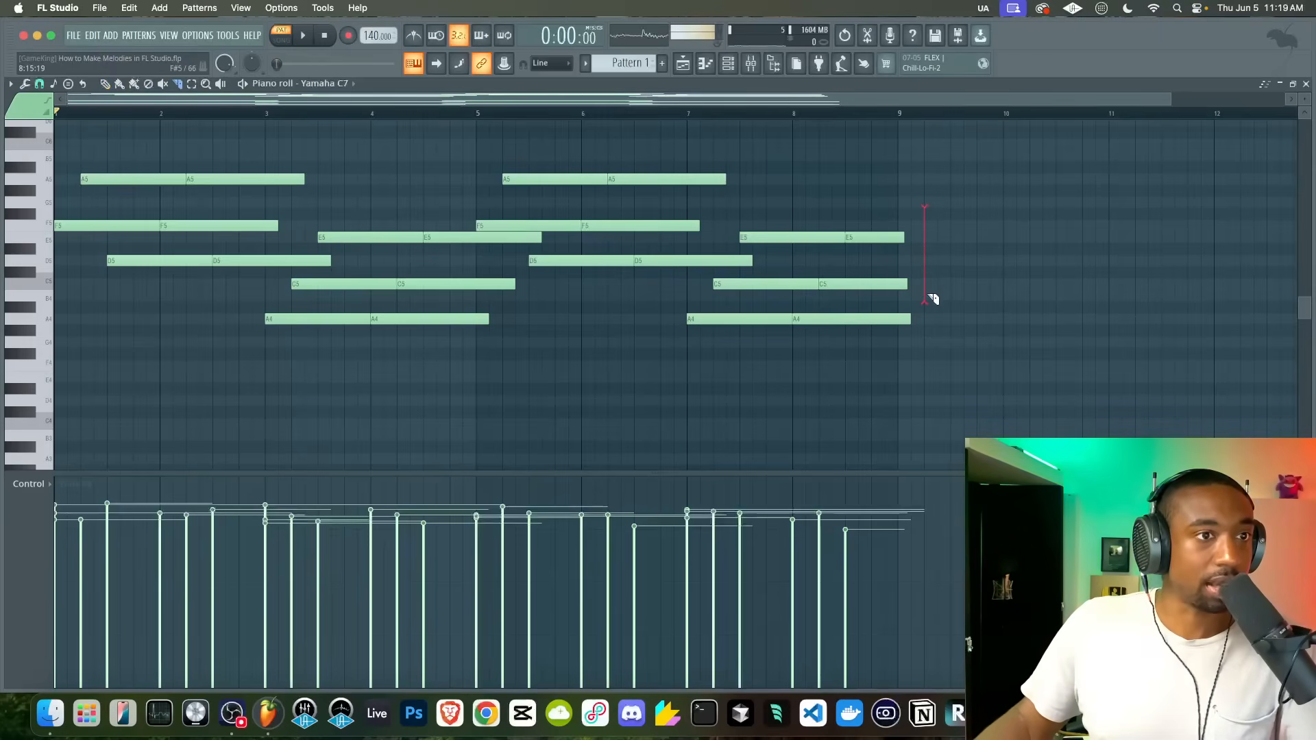
- During playback, slice off the melody and bass note ends that extend past bar 9, and stop playback
{"action": "key", "text": "space"}
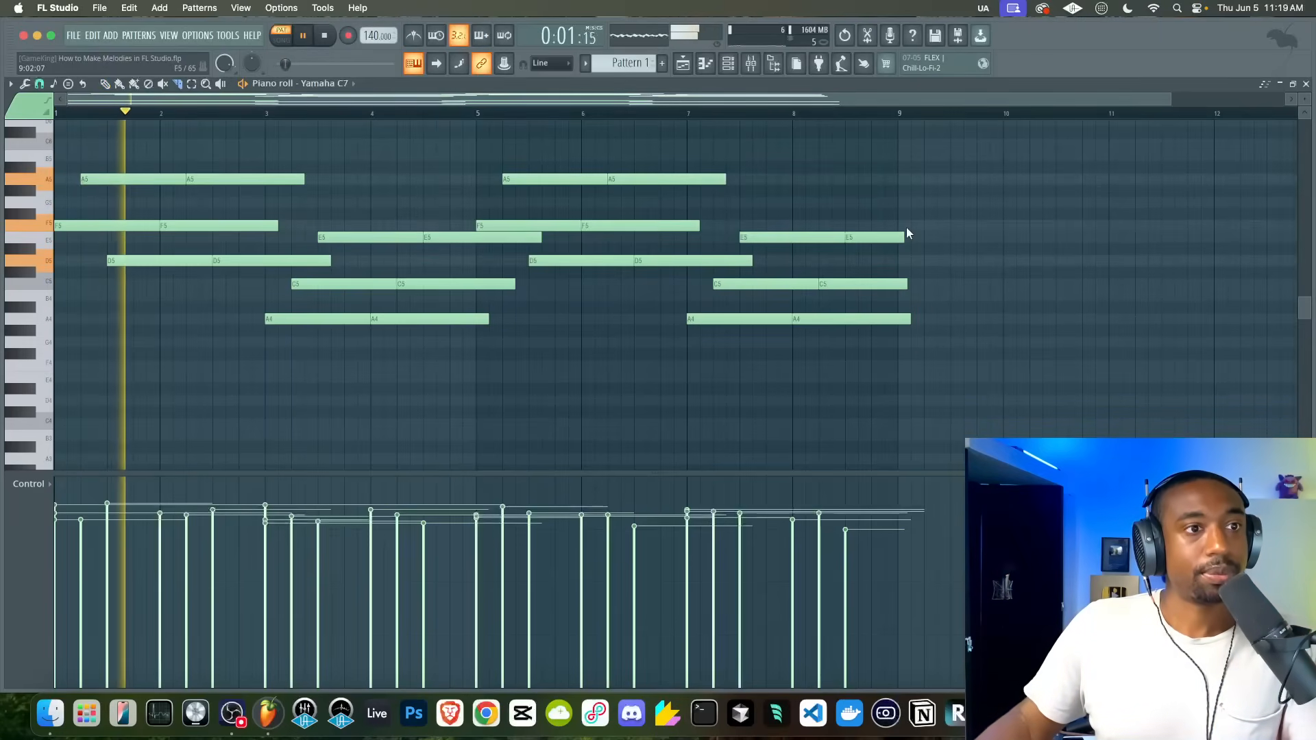
{"action": "left_click_drag", "start_coordinate": [906, 227], "coordinate": [898, 330]}
{"action": "scroll", "coordinate": [899, 330], "scroll_direction": "down", "scroll_amount": 8}
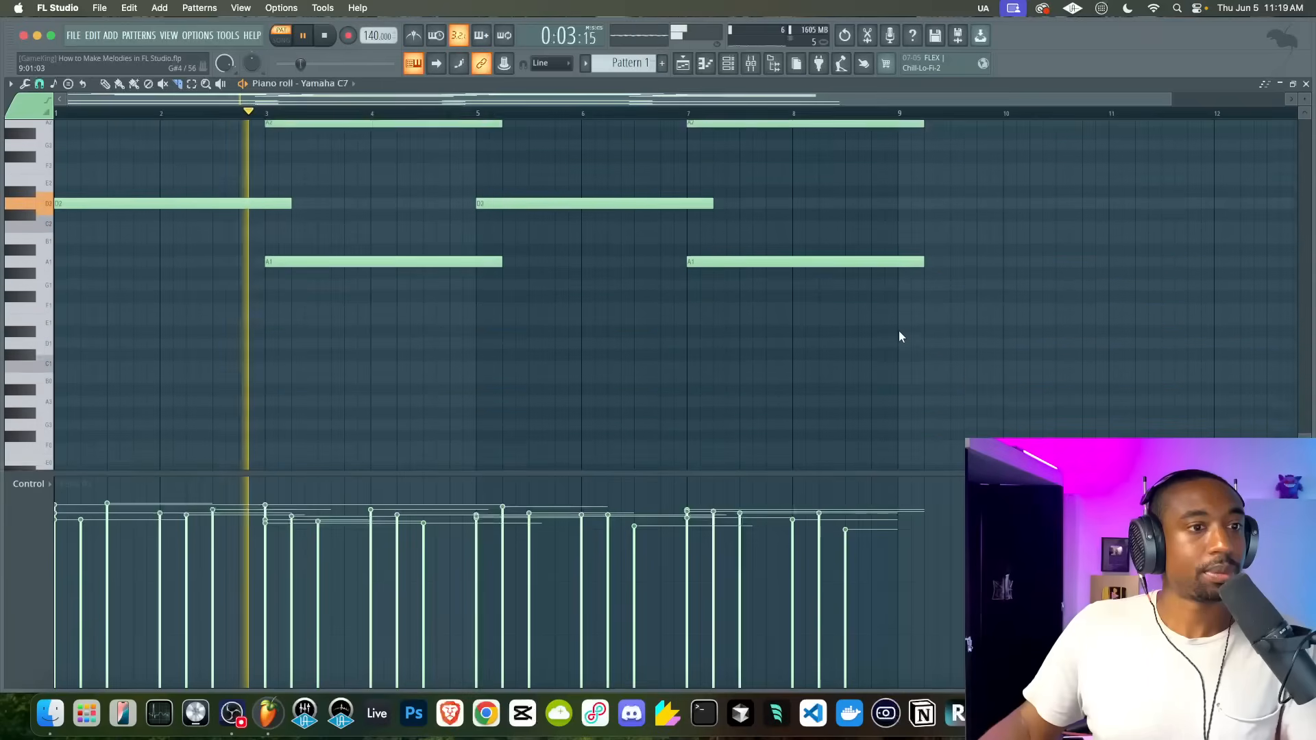
{"action": "left_click_drag", "start_coordinate": [902, 185], "coordinate": [898, 357]}
{"action": "scroll", "coordinate": [898, 356], "scroll_direction": "up", "scroll_amount": 8}
{"action": "scroll", "coordinate": [898, 356], "scroll_direction": "up", "scroll_amount": 5}
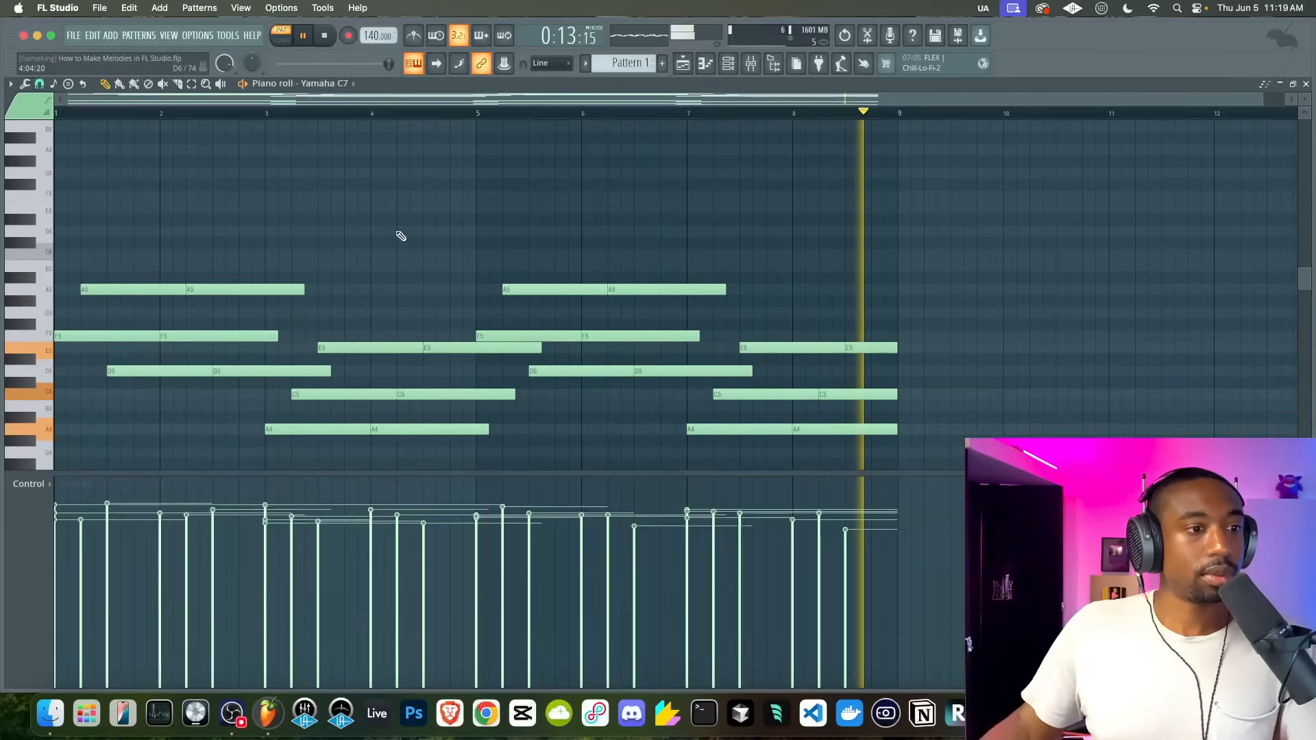
{"action": "key", "text": "space"}
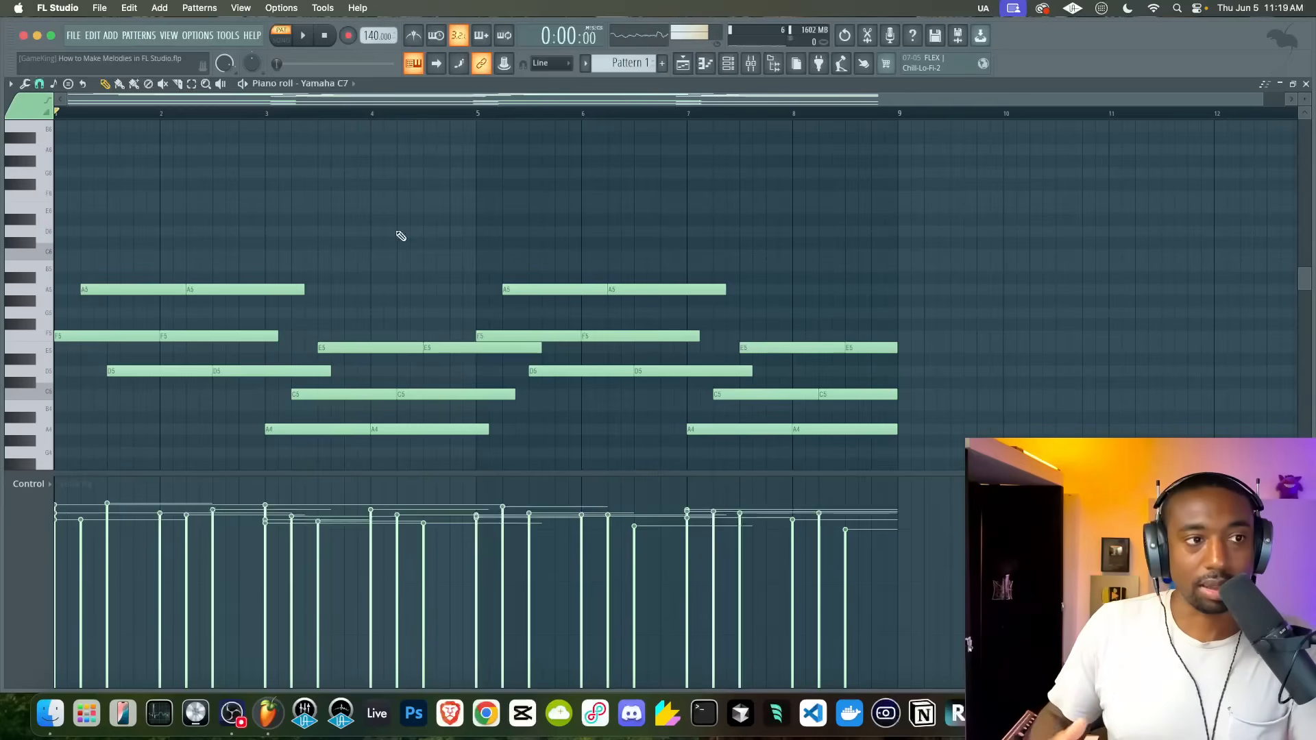
- Select all the bass notes and resize them to two bars each, so every note ends where the next begins
{"action": "scroll", "coordinate": [401, 236], "scroll_direction": "down", "scroll_amount": 10}
{"action": "scroll", "coordinate": [401, 236], "scroll_direction": "down", "scroll_amount": 1}
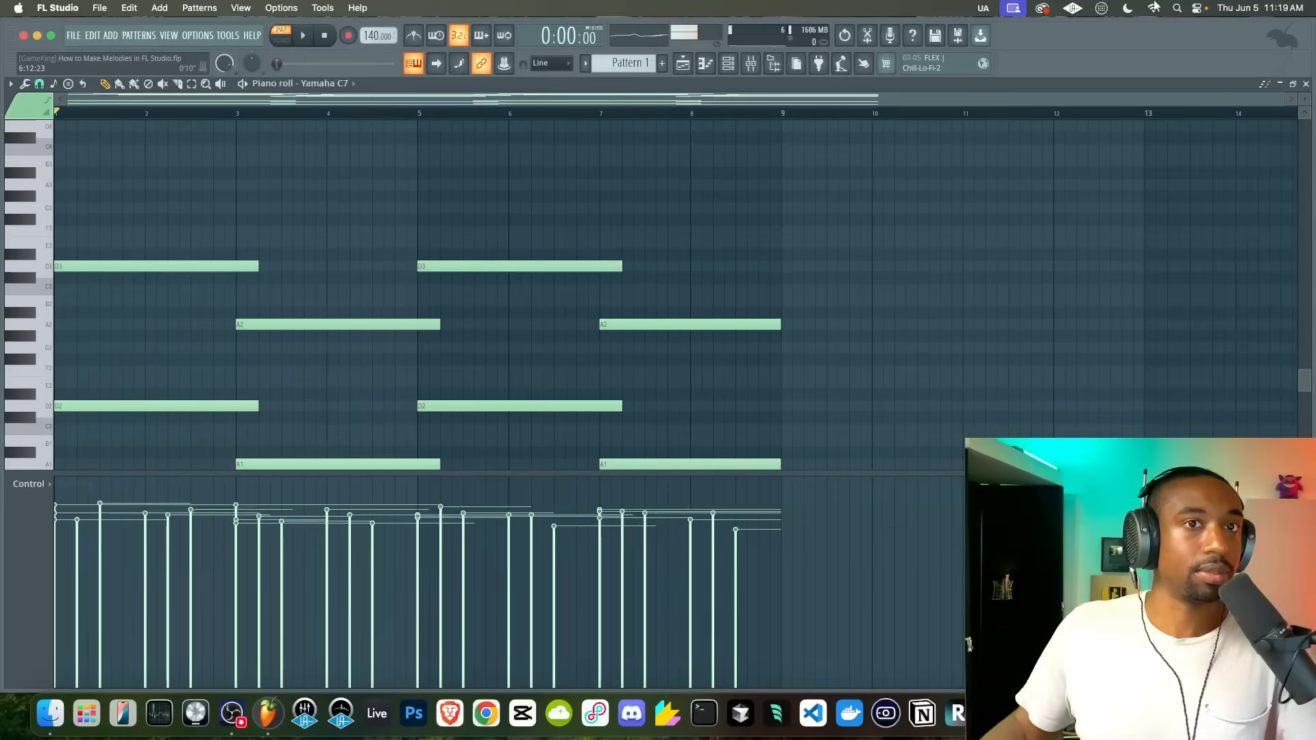
{"action": "left_click_drag", "start_coordinate": [1305, 98], "coordinate": [1305, 111]}
{"action": "scroll", "coordinate": [776, 275], "scroll_direction": "up", "scroll_amount": 4}
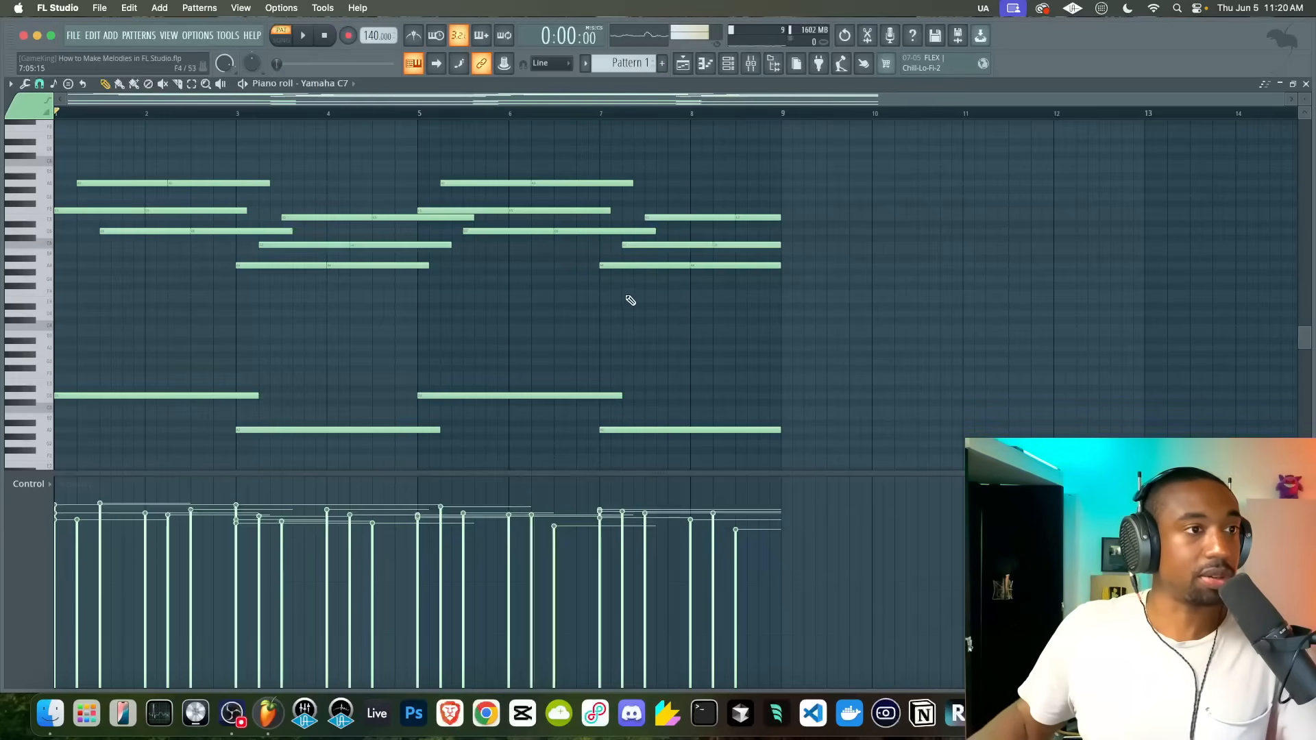
{"action": "scroll", "coordinate": [650, 292], "scroll_direction": "down", "scroll_amount": 5}
{"action": "scroll", "coordinate": [573, 317], "scroll_direction": "up", "scroll_amount": 6}
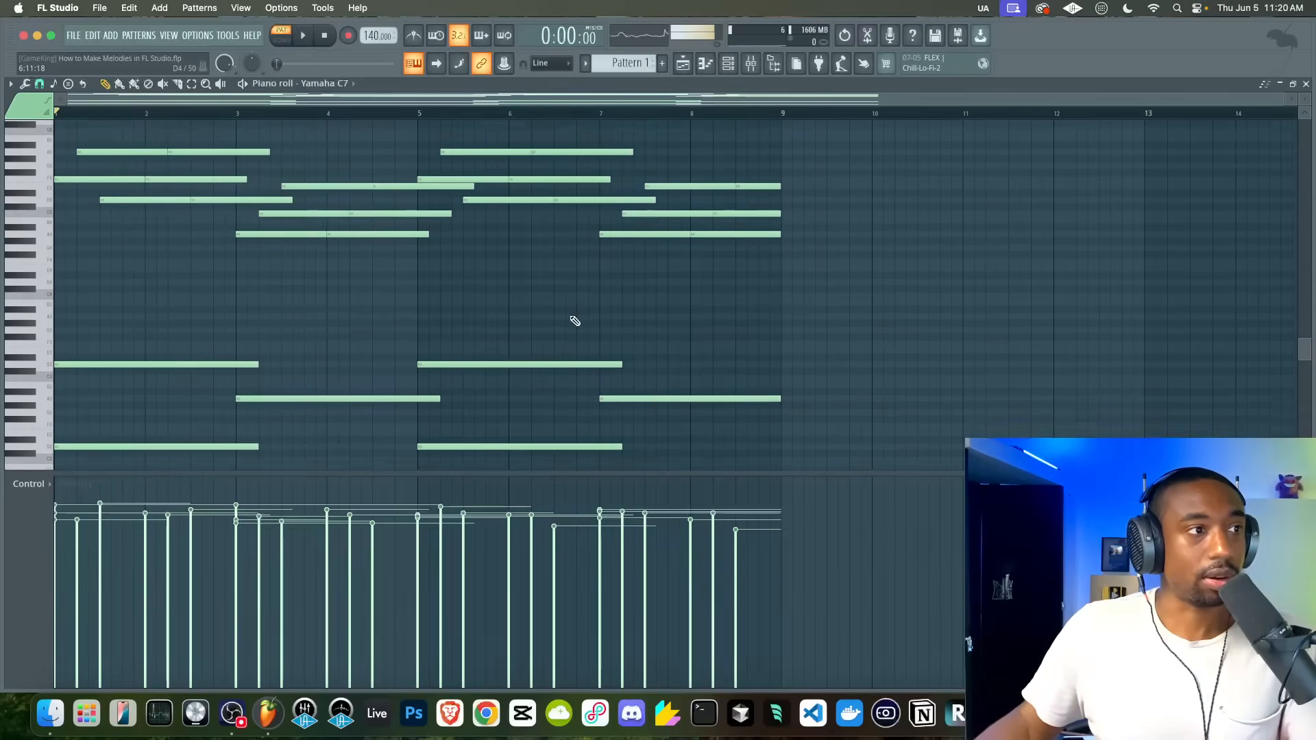
{"action": "scroll", "coordinate": [614, 397], "scroll_direction": "down", "scroll_amount": 5}
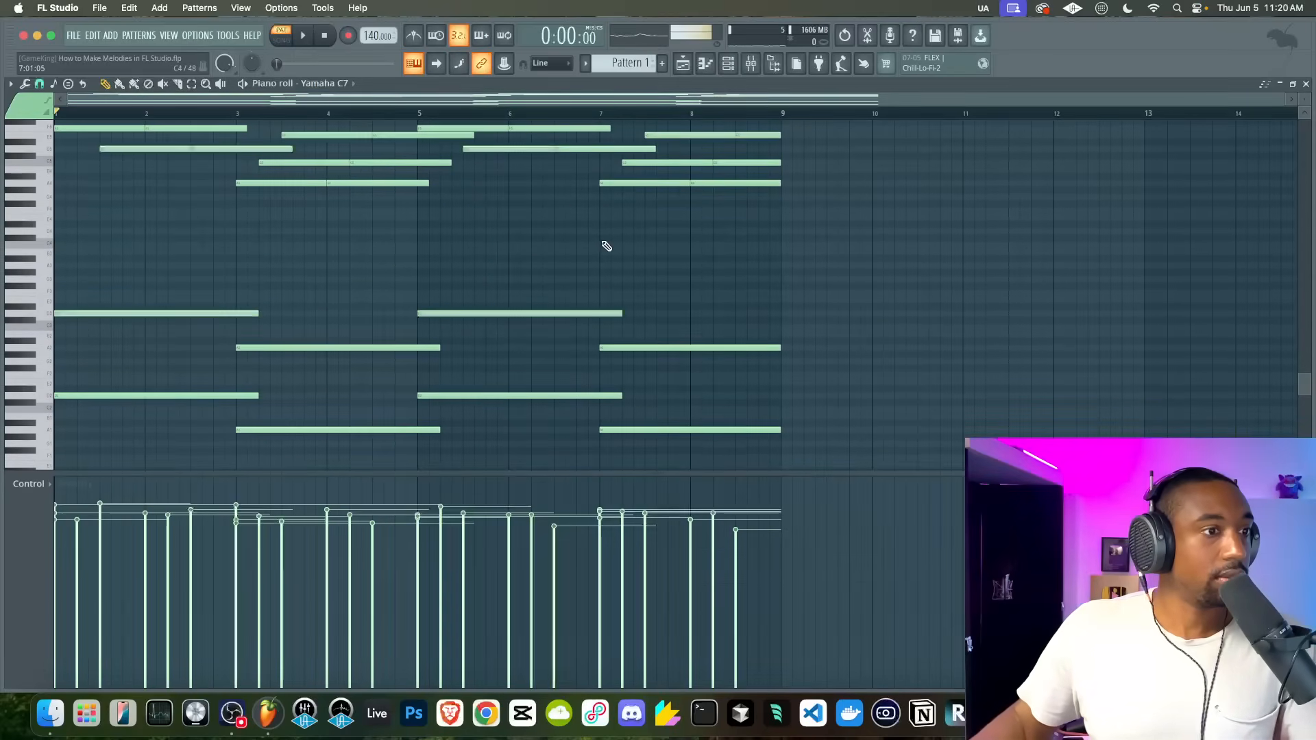
{"action": "left_click_drag", "start_coordinate": [760, 263], "coordinate": [105, 439]}
{"action": "key", "text": "super+l"}
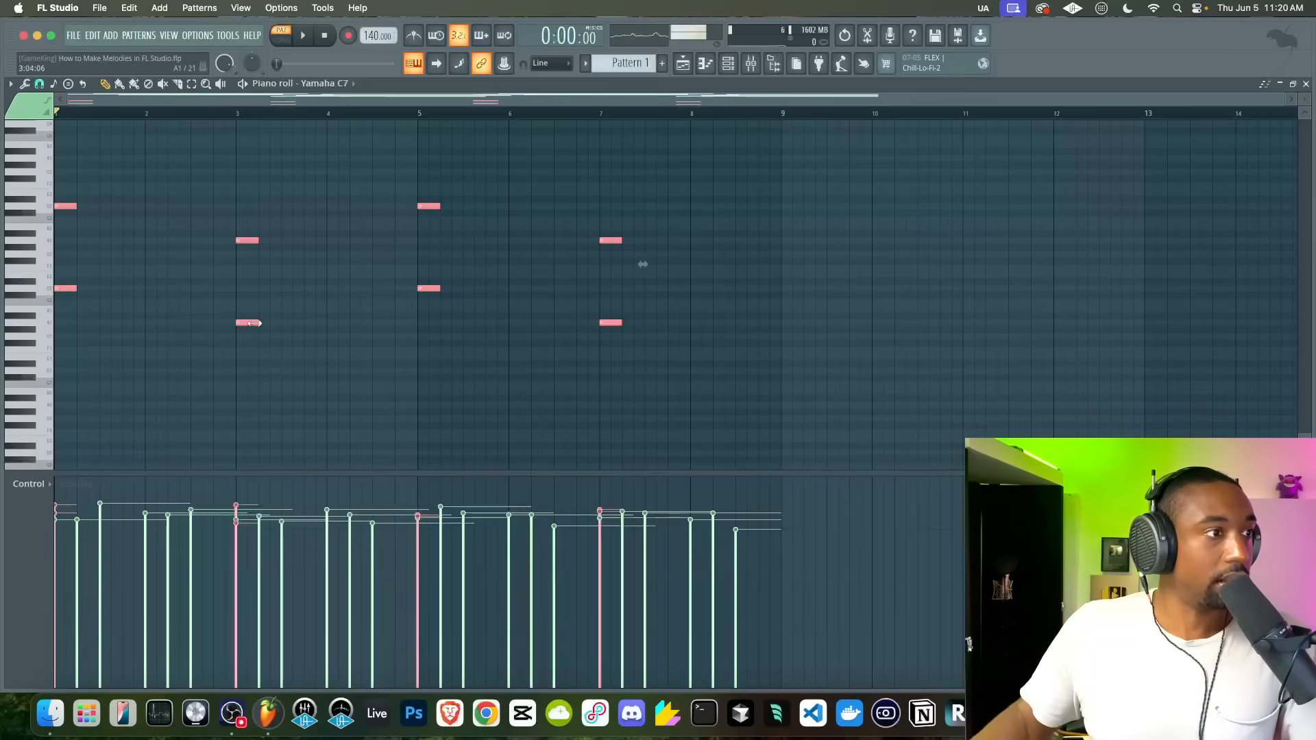
{"action": "left_click_drag", "start_coordinate": [249, 323], "coordinate": [411, 323]}
{"action": "scroll", "coordinate": [409, 323], "scroll_direction": "up", "scroll_amount": 7}
{"action": "left_click", "coordinate": [415, 332]}
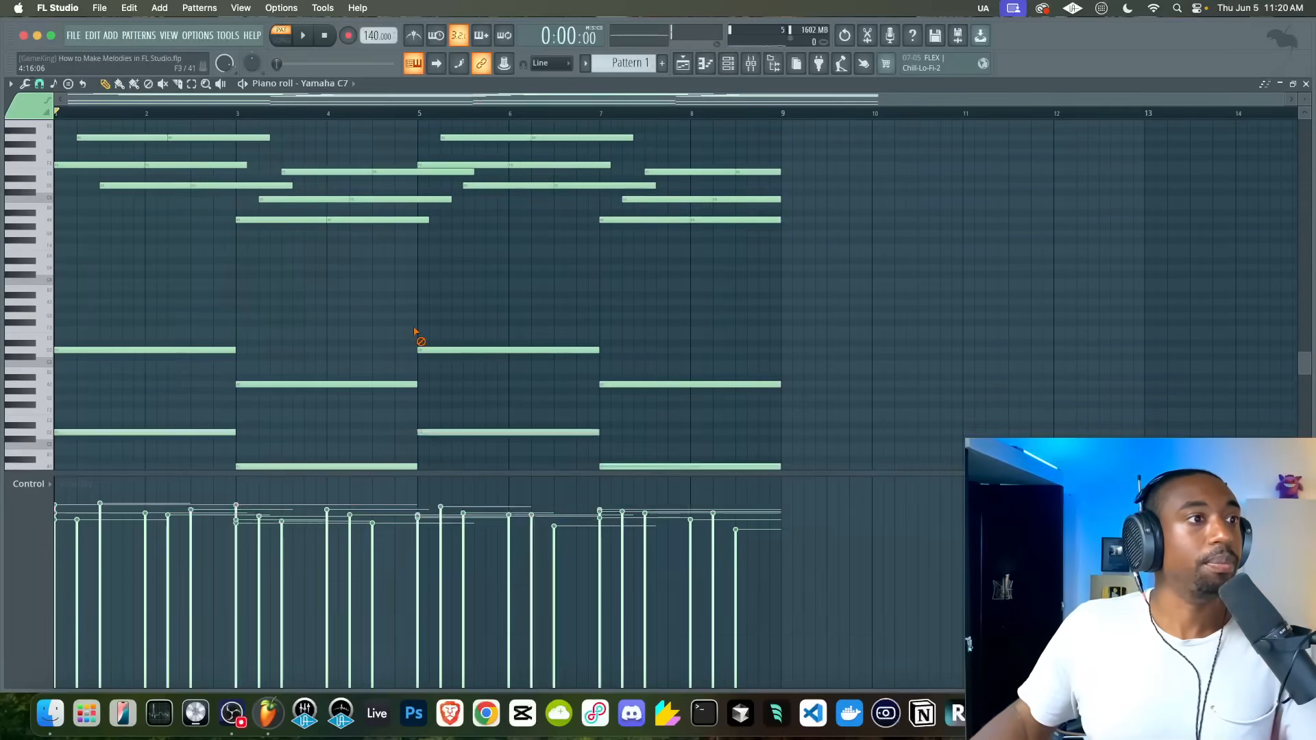
- Select all the upper melody notes and listen to the start of the pattern with the resized bass notes
{"action": "scroll", "coordinate": [416, 335], "scroll_direction": "up", "scroll_amount": 4}
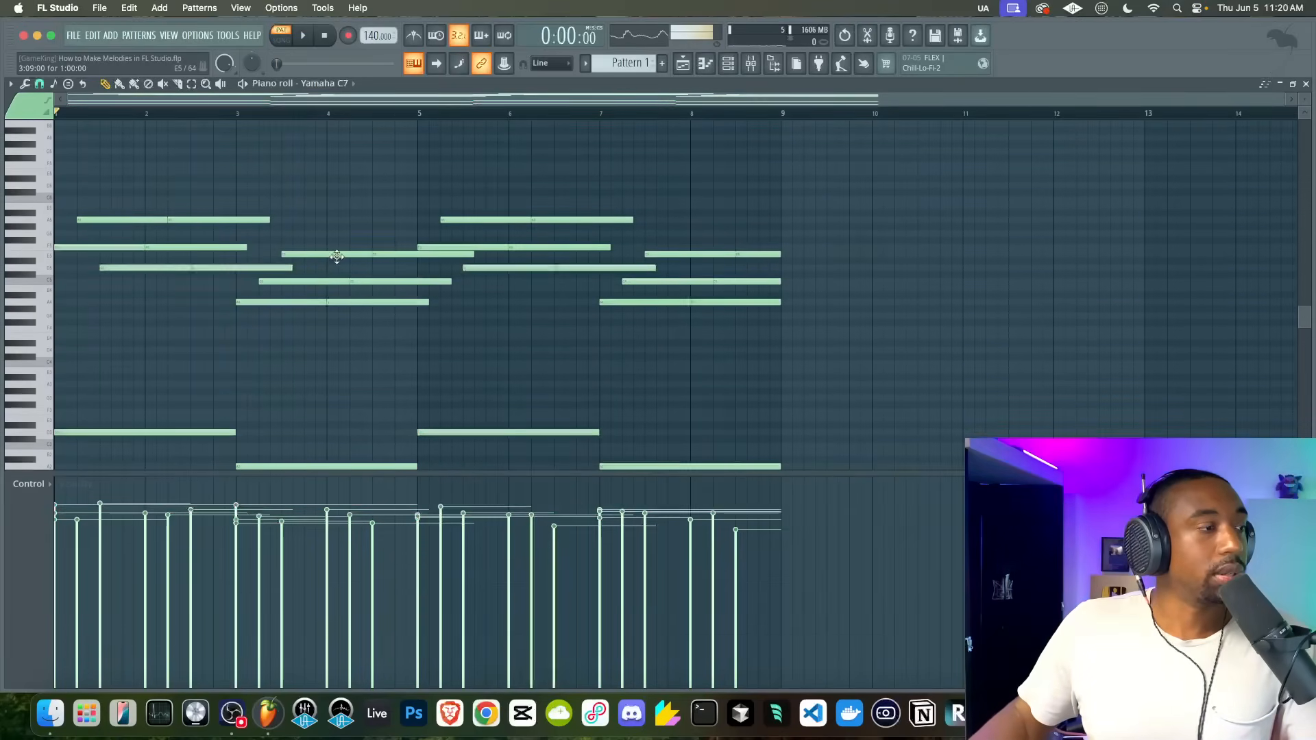
{"action": "left_click_drag", "start_coordinate": [770, 343], "coordinate": [54, 192]}
{"action": "key", "text": "space"}
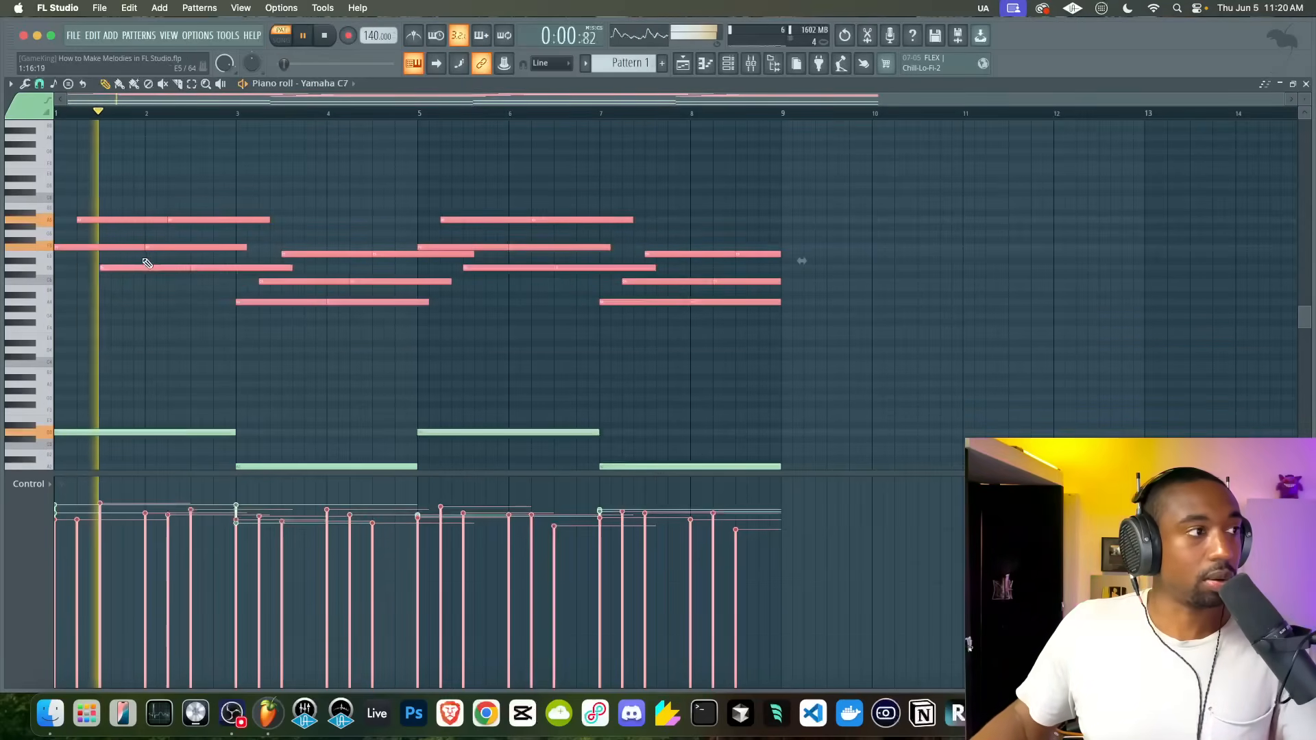
{"action": "key", "text": "space"}
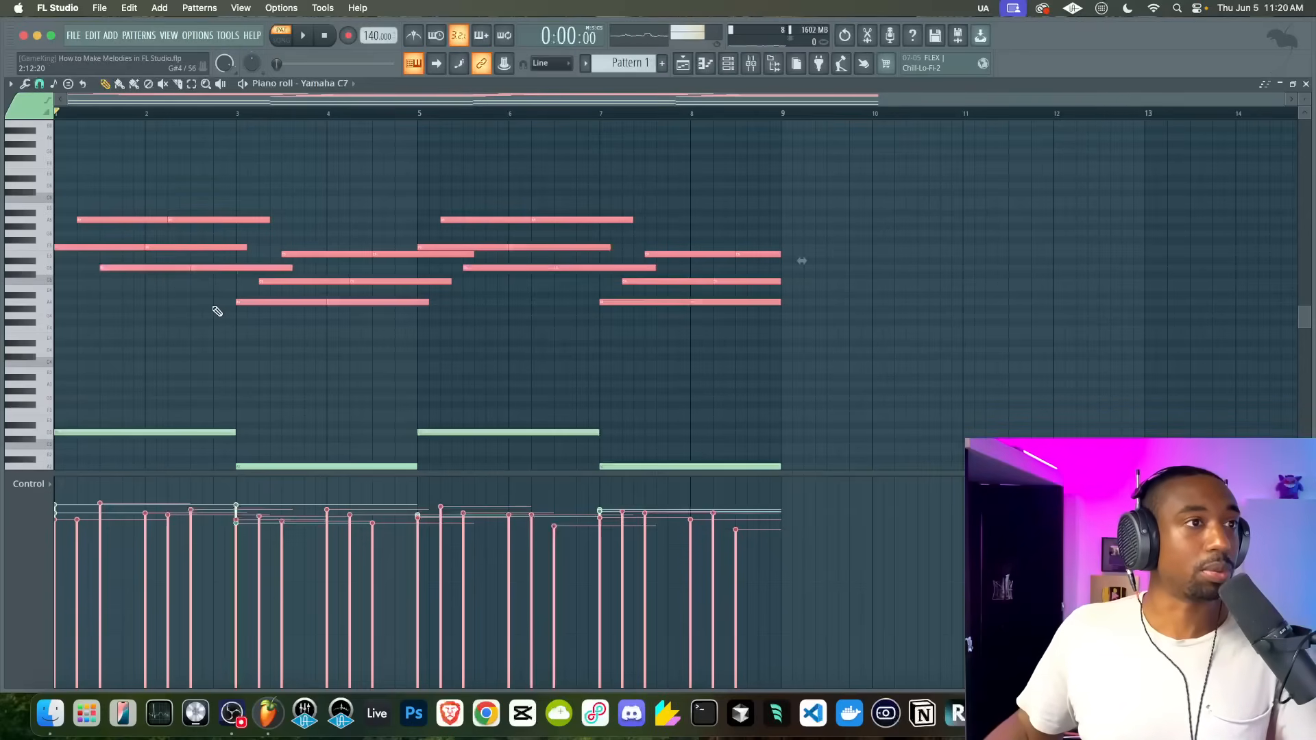
- Select all the bass notes and compare them with the upper melody notes
{"action": "scroll", "coordinate": [206, 343], "scroll_direction": "down", "scroll_amount": 4}
{"action": "left_click_drag", "start_coordinate": [146, 315], "coordinate": [814, 492]}
{"action": "scroll", "coordinate": [741, 353], "scroll_direction": "up", "scroll_amount": 4}
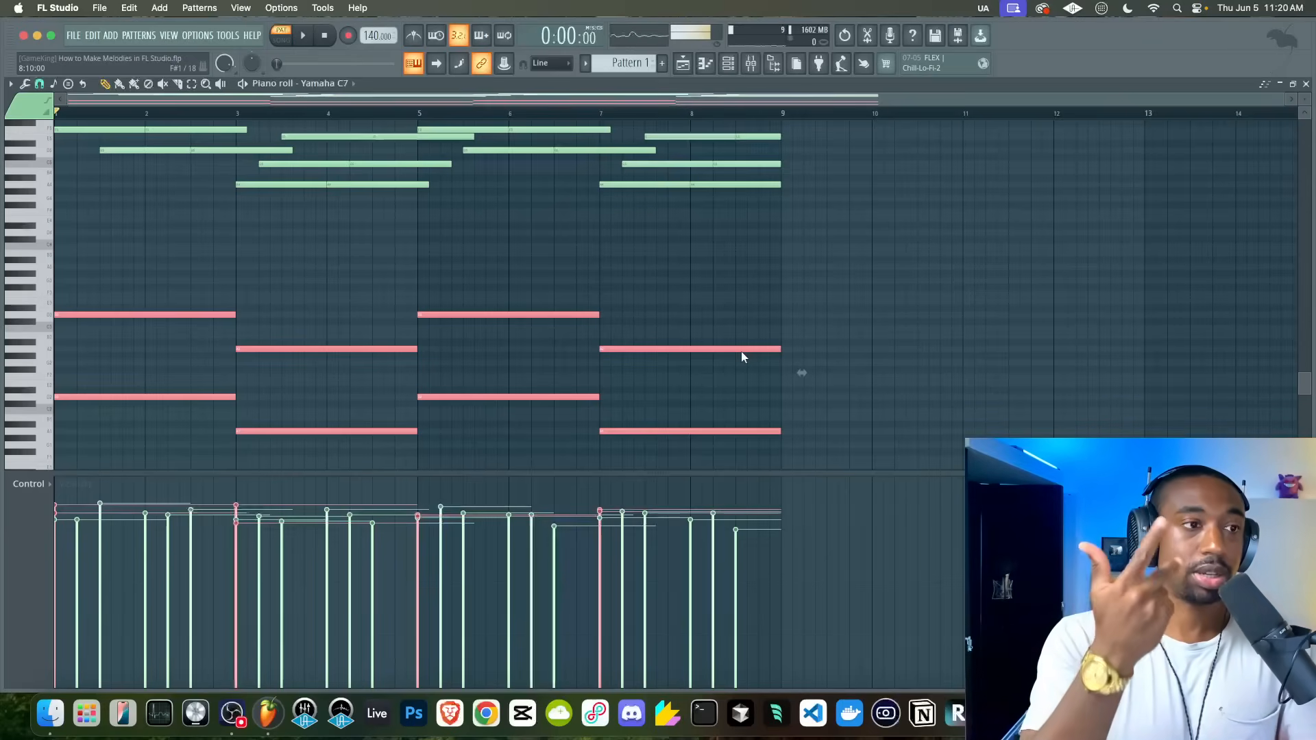
{"action": "scroll", "coordinate": [742, 353], "scroll_direction": "up", "scroll_amount": 3}
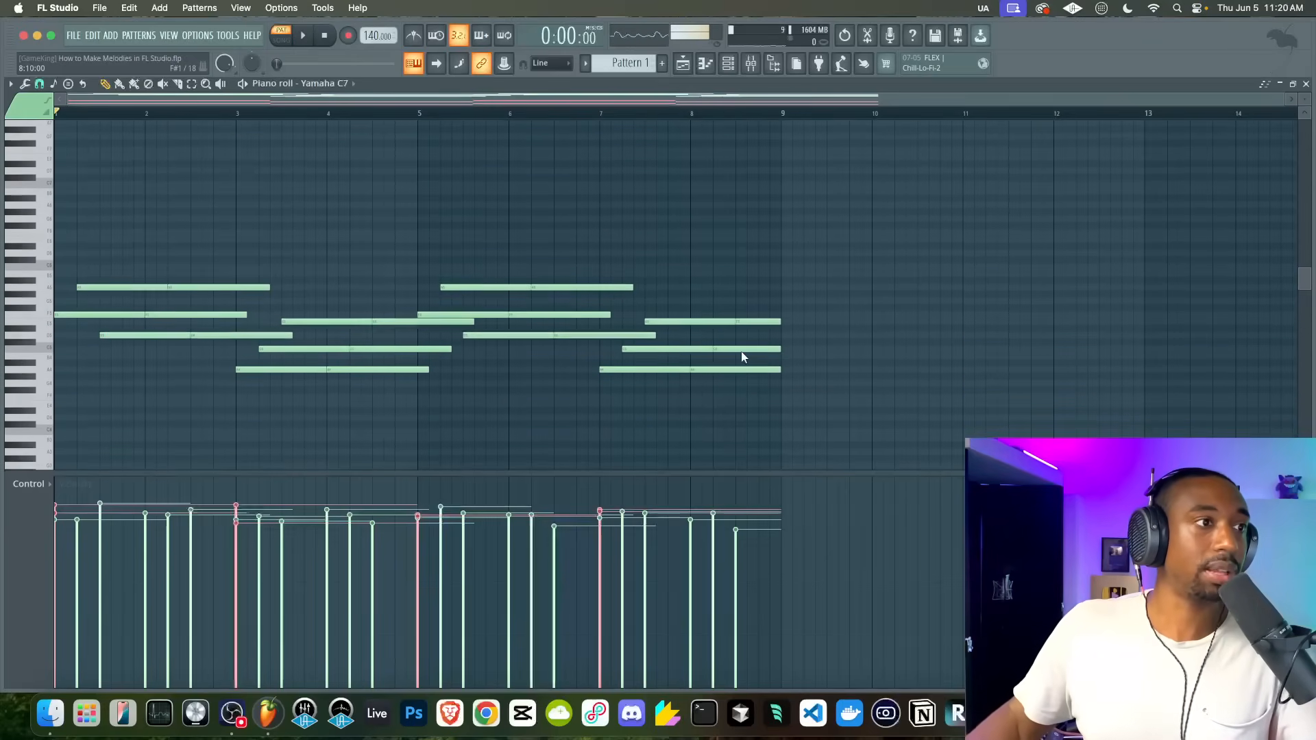
- Enlarge the note rows, clear the selection and play the start of the pattern briefly
{"action": "left_click_drag", "start_coordinate": [1304, 100], "coordinate": [1304, 86]}
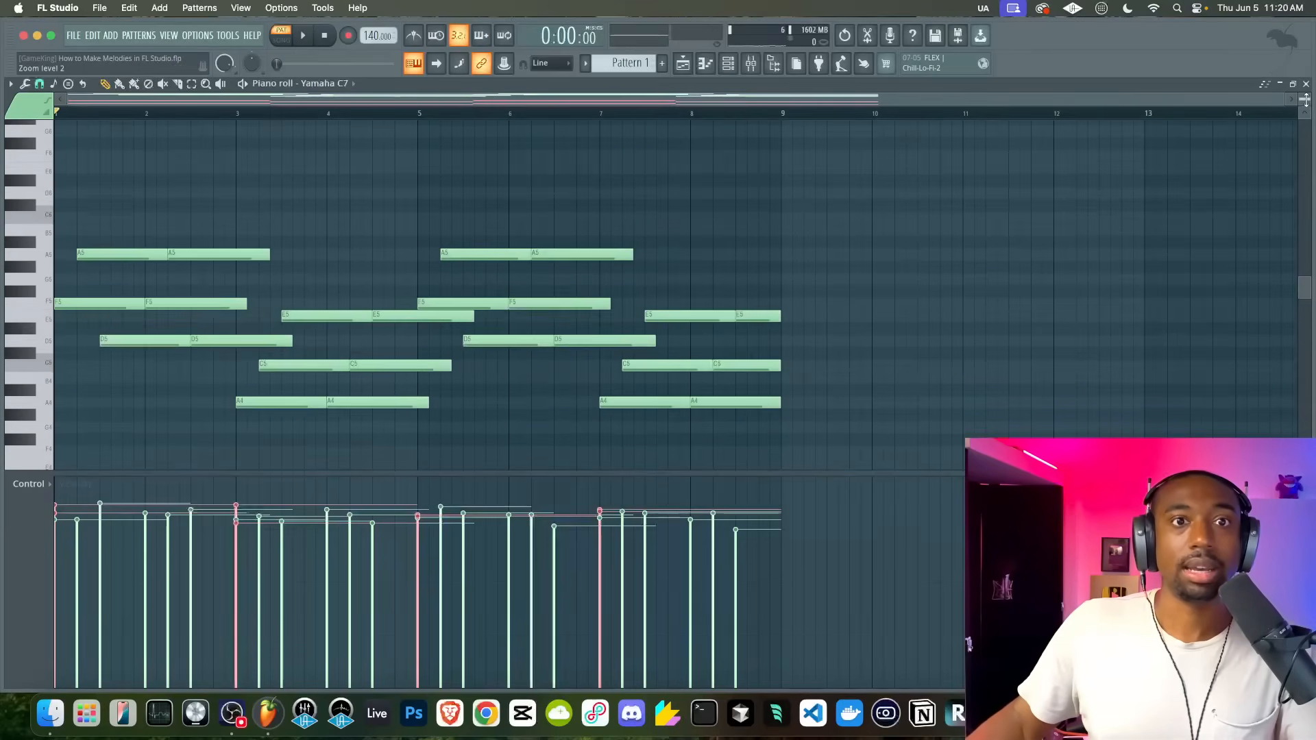
{"action": "scroll", "coordinate": [549, 373], "scroll_direction": "down", "scroll_amount": 5}
{"action": "scroll", "coordinate": [549, 373], "scroll_direction": "up", "scroll_amount": 2}
{"action": "scroll", "coordinate": [548, 370], "scroll_direction": "up", "scroll_amount": 4}
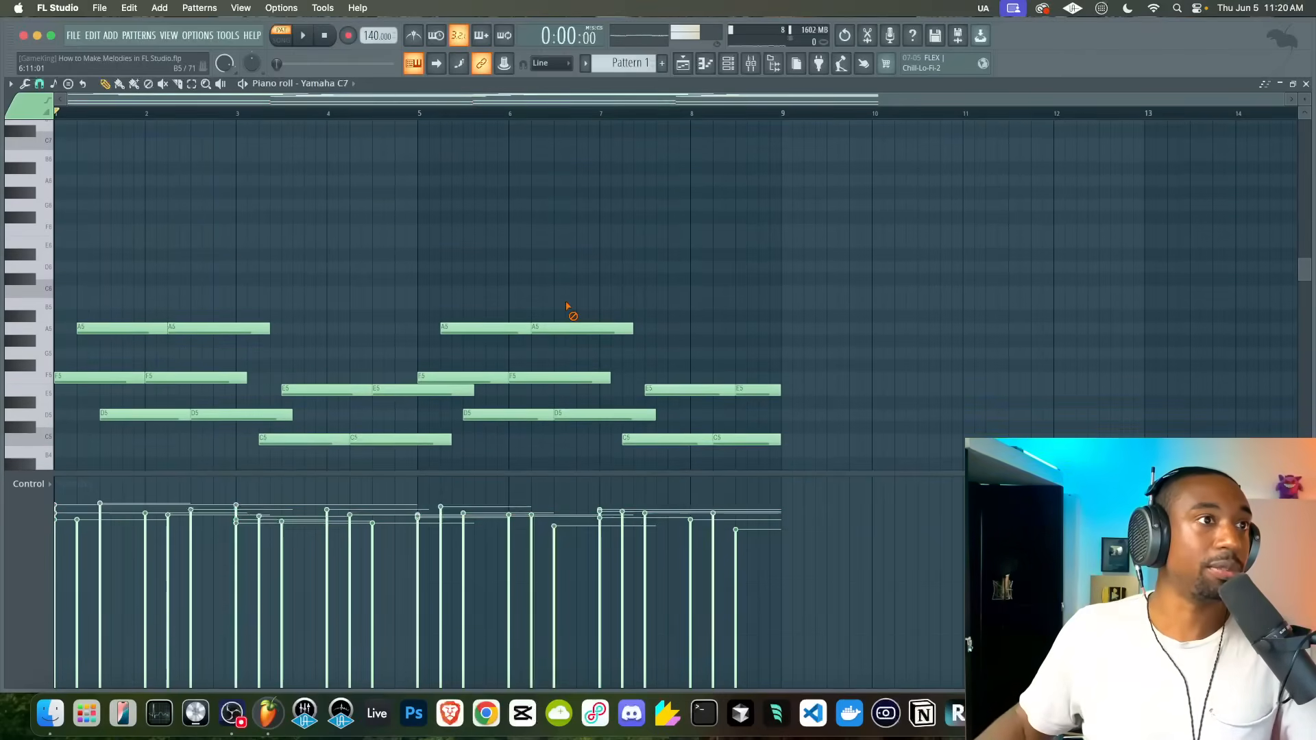
{"action": "scroll", "coordinate": [566, 306], "scroll_direction": "up", "scroll_amount": 2}
{"action": "key", "text": "space"}
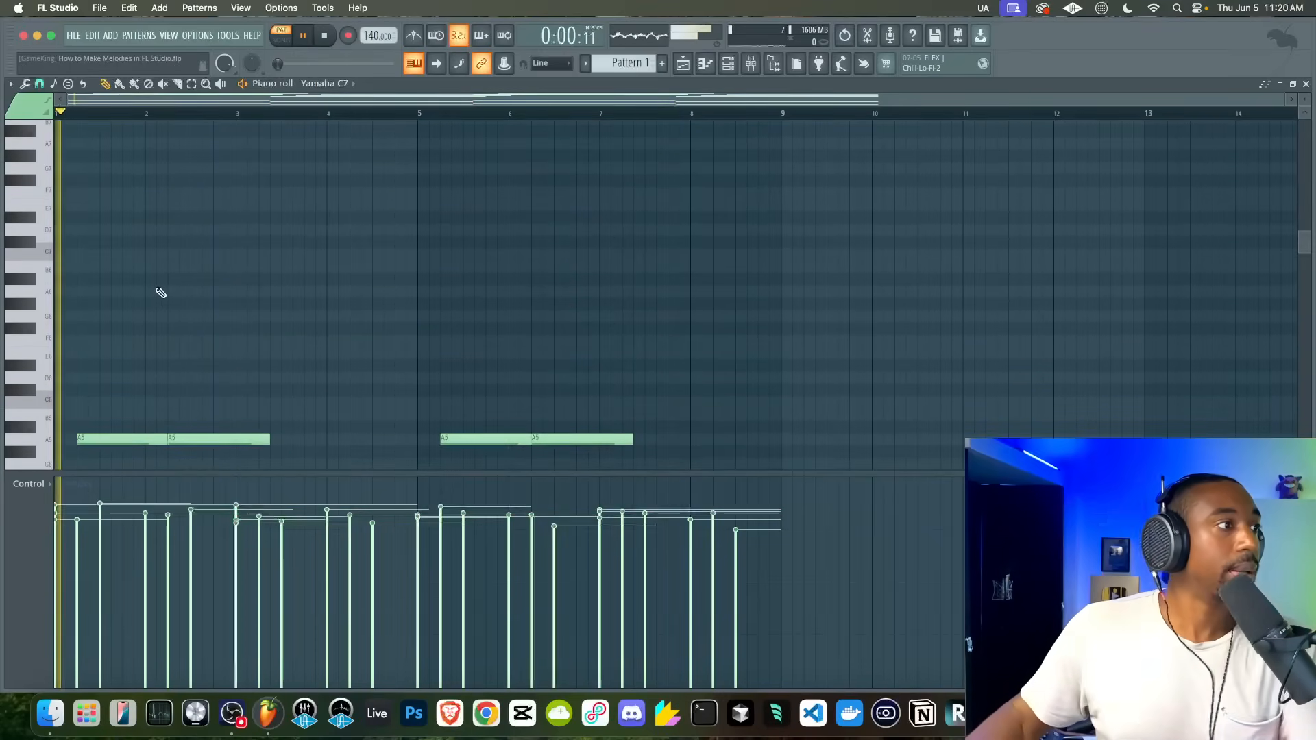
{"action": "scroll", "coordinate": [113, 288], "scroll_direction": "down", "scroll_amount": 3}
{"action": "scroll", "coordinate": [113, 289], "scroll_direction": "down", "scroll_amount": 1}
{"action": "key", "text": "space"}
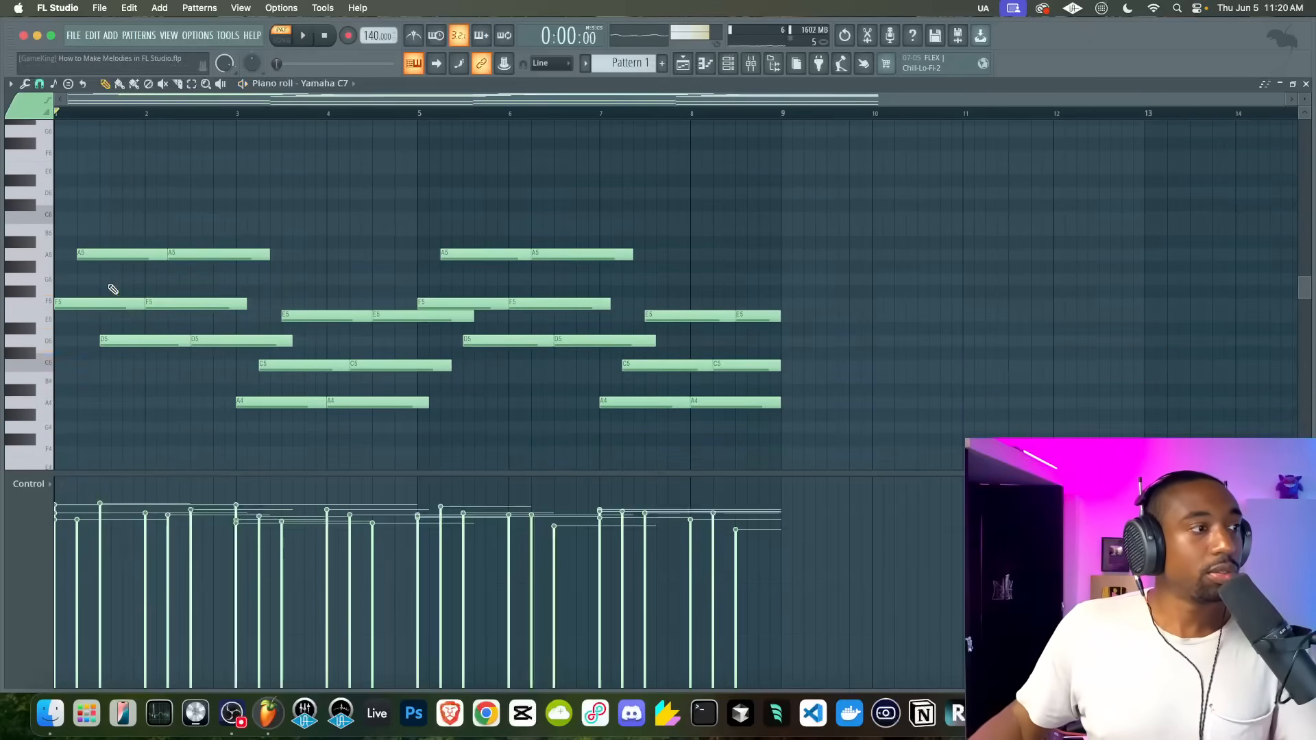
- Copy the four A5 notes up one octave to A6, with the copies starting at bars 1 and 5
{"action": "left_click_drag", "start_coordinate": [87, 254], "coordinate": [610, 269]}
{"action": "scroll", "coordinate": [263, 266], "scroll_direction": "up", "scroll_amount": 1}
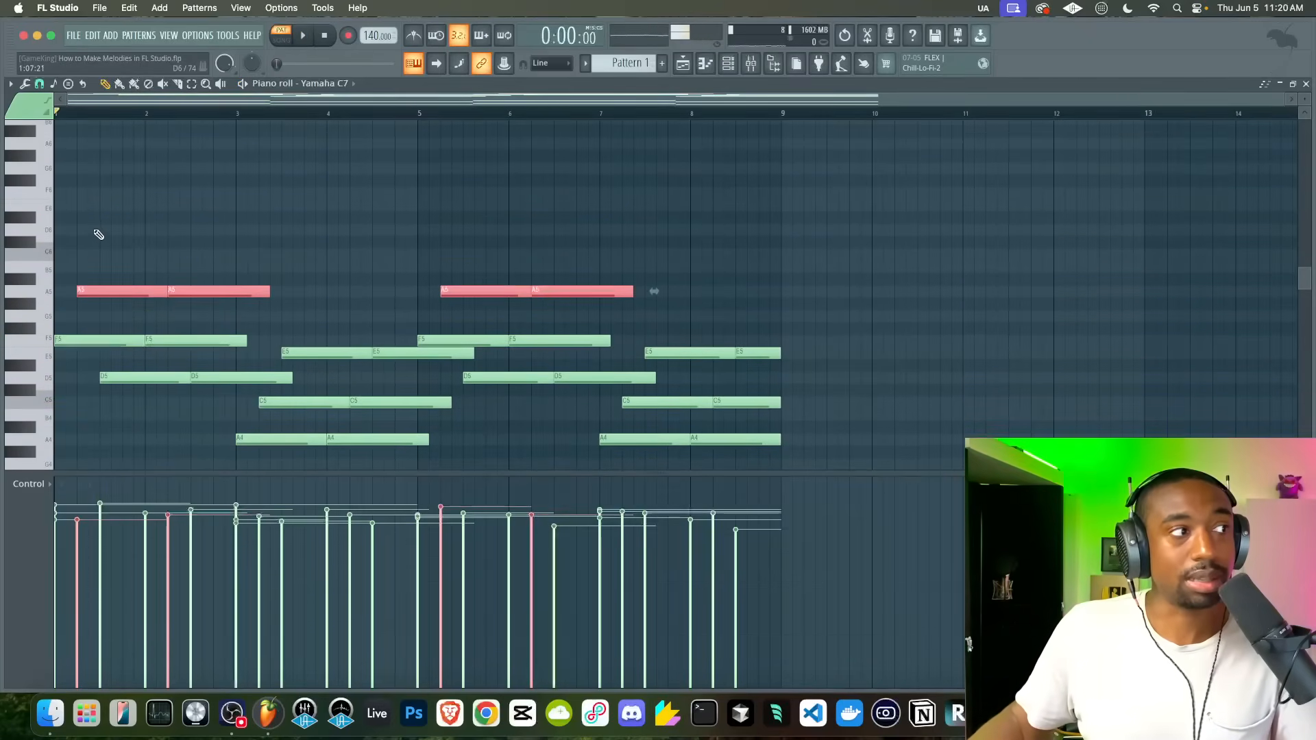
{"action": "left_click_drag", "start_coordinate": [106, 285], "coordinate": [57, 138]}
{"action": "scroll", "coordinate": [117, 167], "scroll_direction": "up", "scroll_amount": 4}
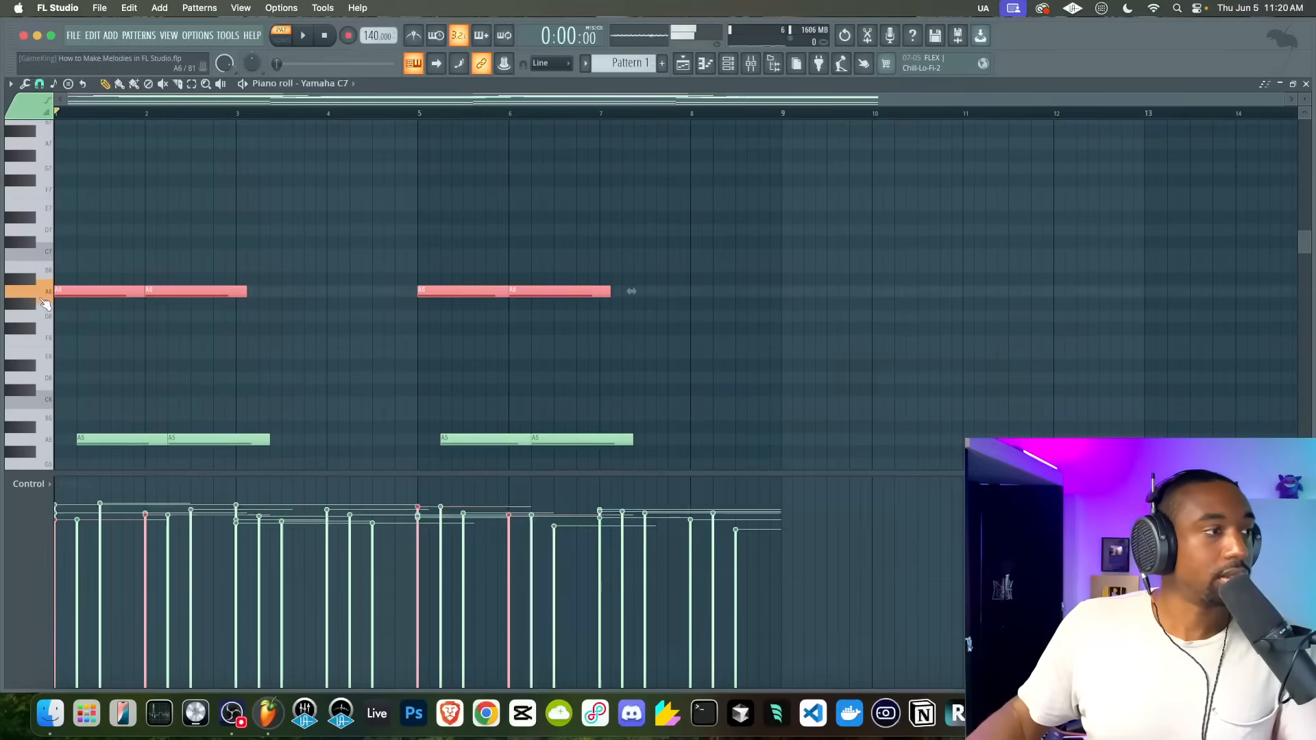
- Audition the A6 and C7 piano keys and listen to the pattern with the high A6 notes
{"action": "left_click", "coordinate": [42, 299]}
{"action": "left_click", "coordinate": [45, 253]}
{"action": "left_click", "coordinate": [44, 300]}
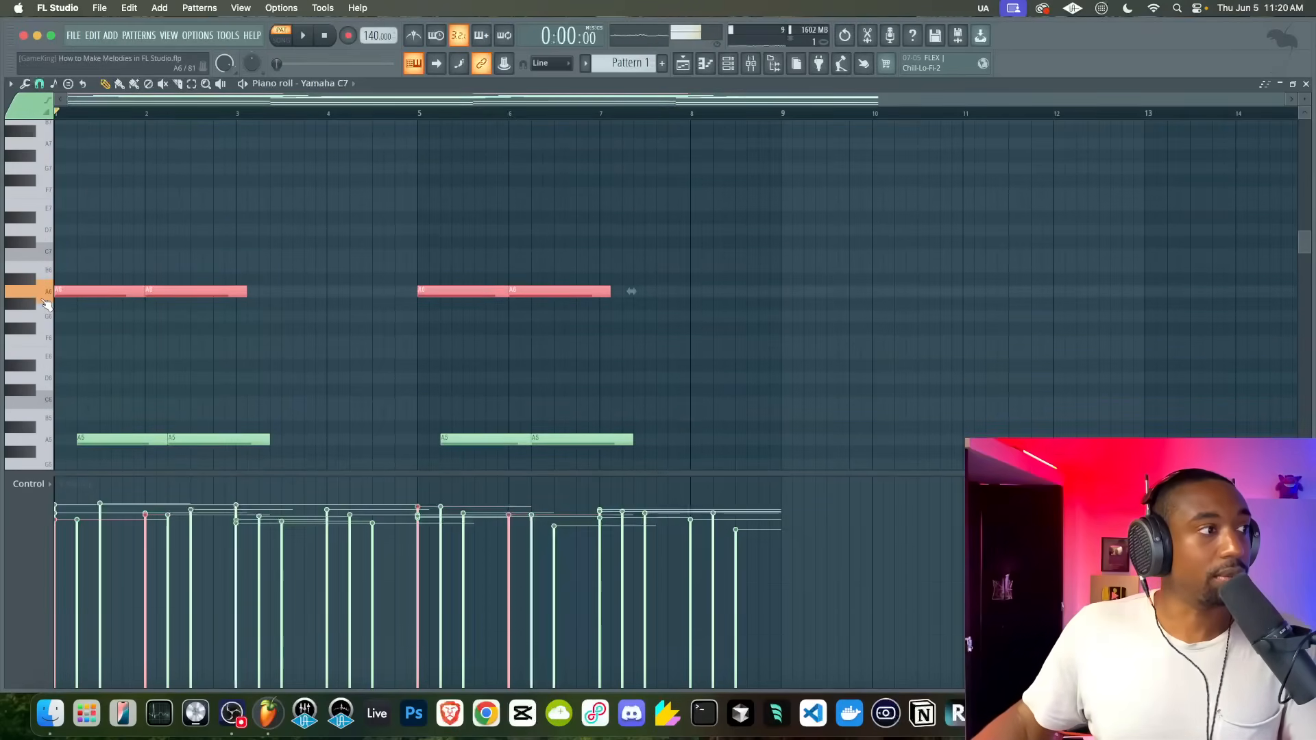
{"action": "key", "text": "space"}
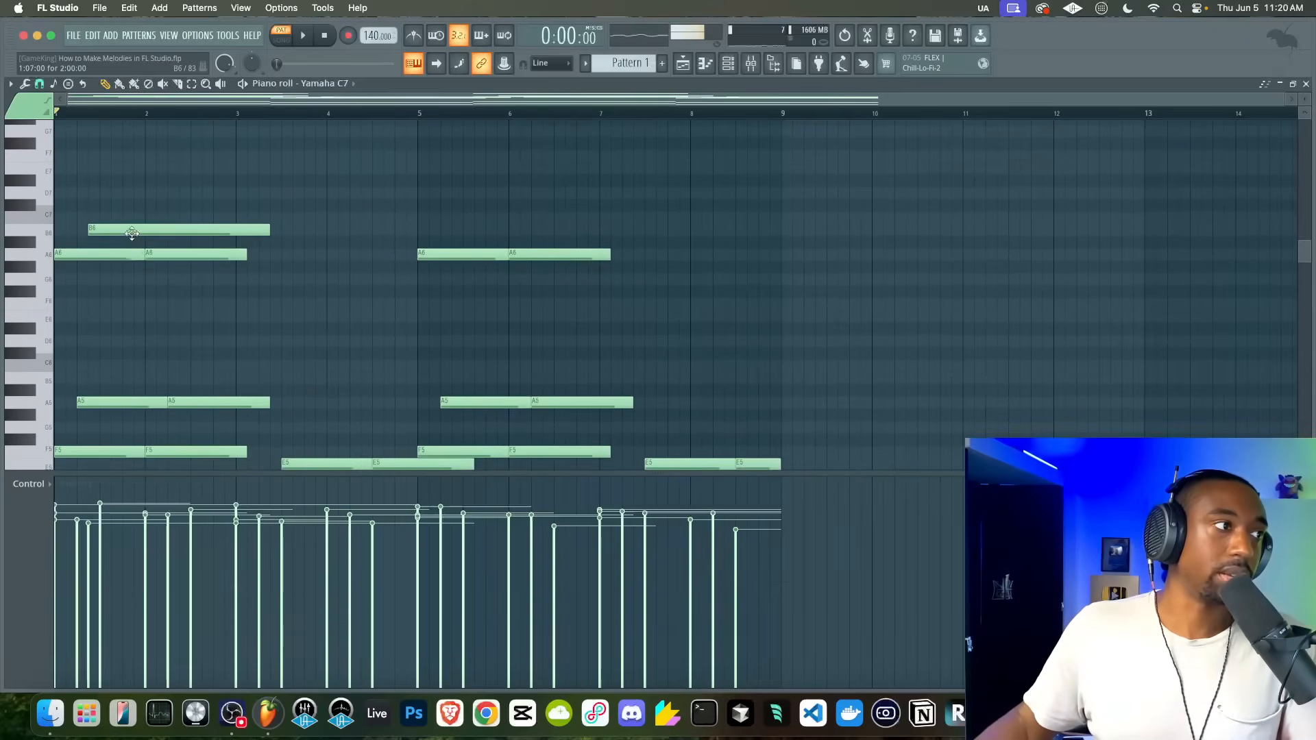
- Delete the B6 note and every A6 copy except the first one at bar 1
{"action": "right_click", "coordinate": [132, 233]}
{"action": "right_click", "coordinate": [200, 258]}
{"action": "right_click", "coordinate": [519, 258]}
{"action": "right_click", "coordinate": [473, 257]}
{"action": "scroll", "coordinate": [485, 256], "scroll_direction": "down", "scroll_amount": 1}
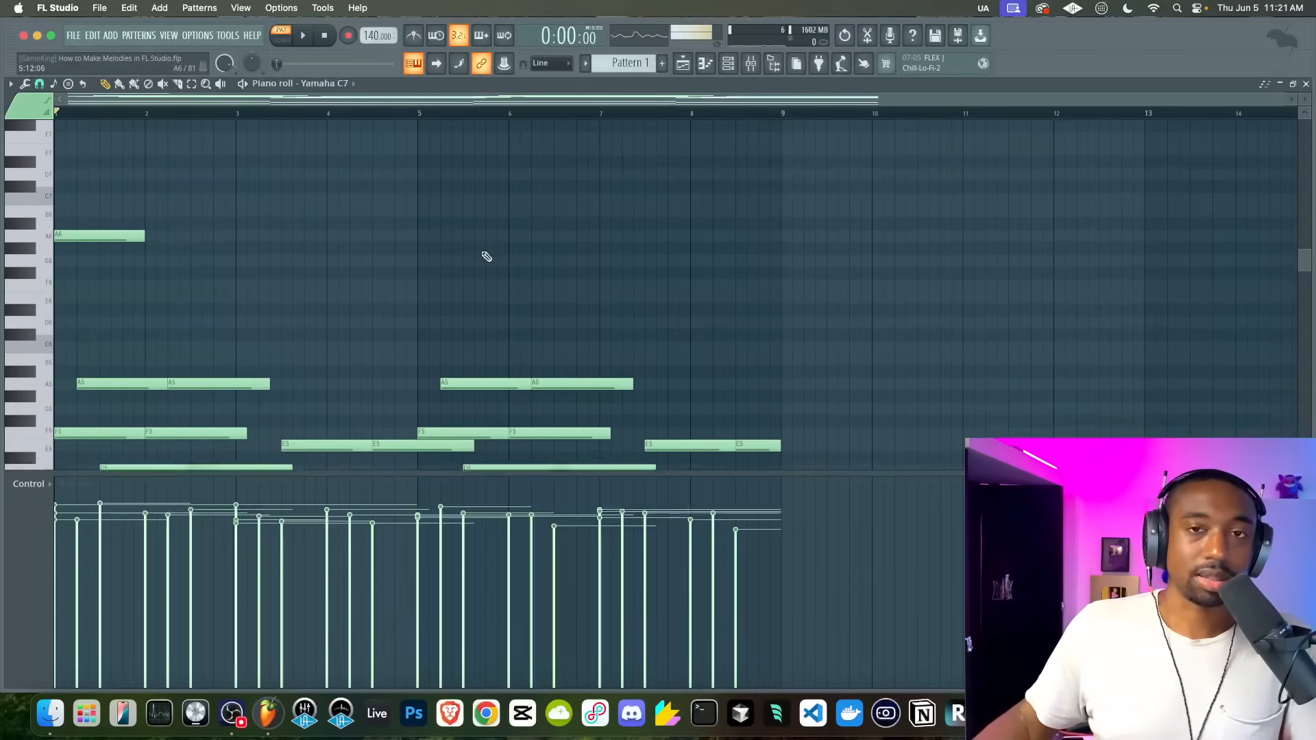
- Select only the first F5, A5 and D5 notes in bar 1 to compare them with the high A6 note
{"action": "scroll", "coordinate": [317, 303], "scroll_direction": "down", "scroll_amount": 5}
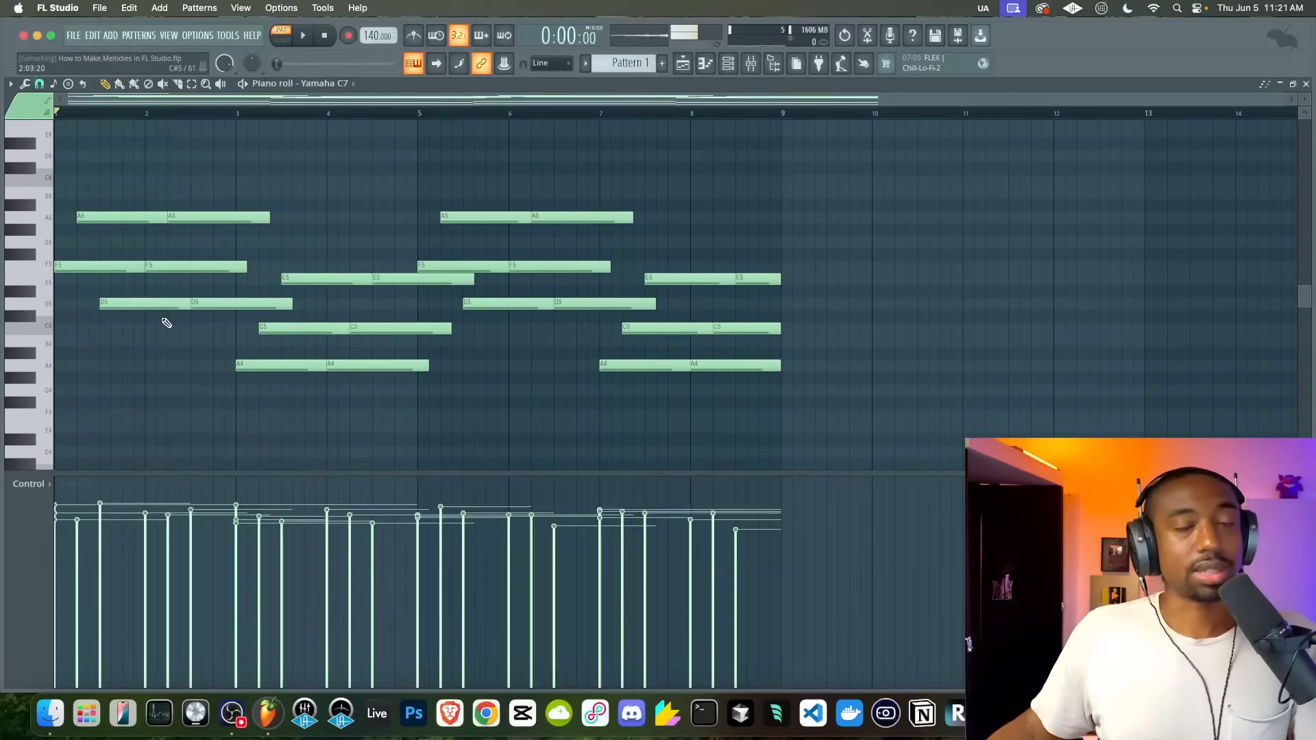
{"action": "scroll", "coordinate": [166, 323], "scroll_direction": "up", "scroll_amount": 6}
{"action": "left_click_drag", "start_coordinate": [112, 346], "coordinate": [159, 488]}
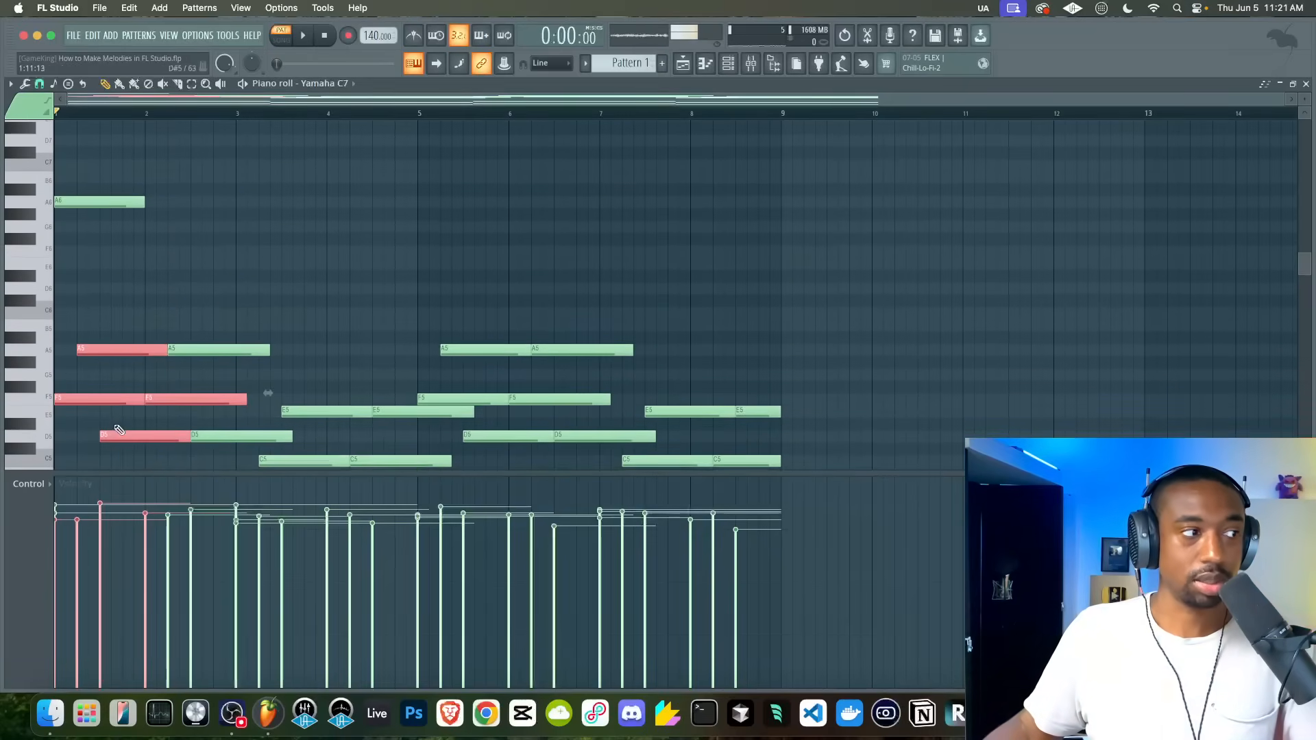
{"action": "left_click_drag", "start_coordinate": [103, 439], "coordinate": [103, 334]}
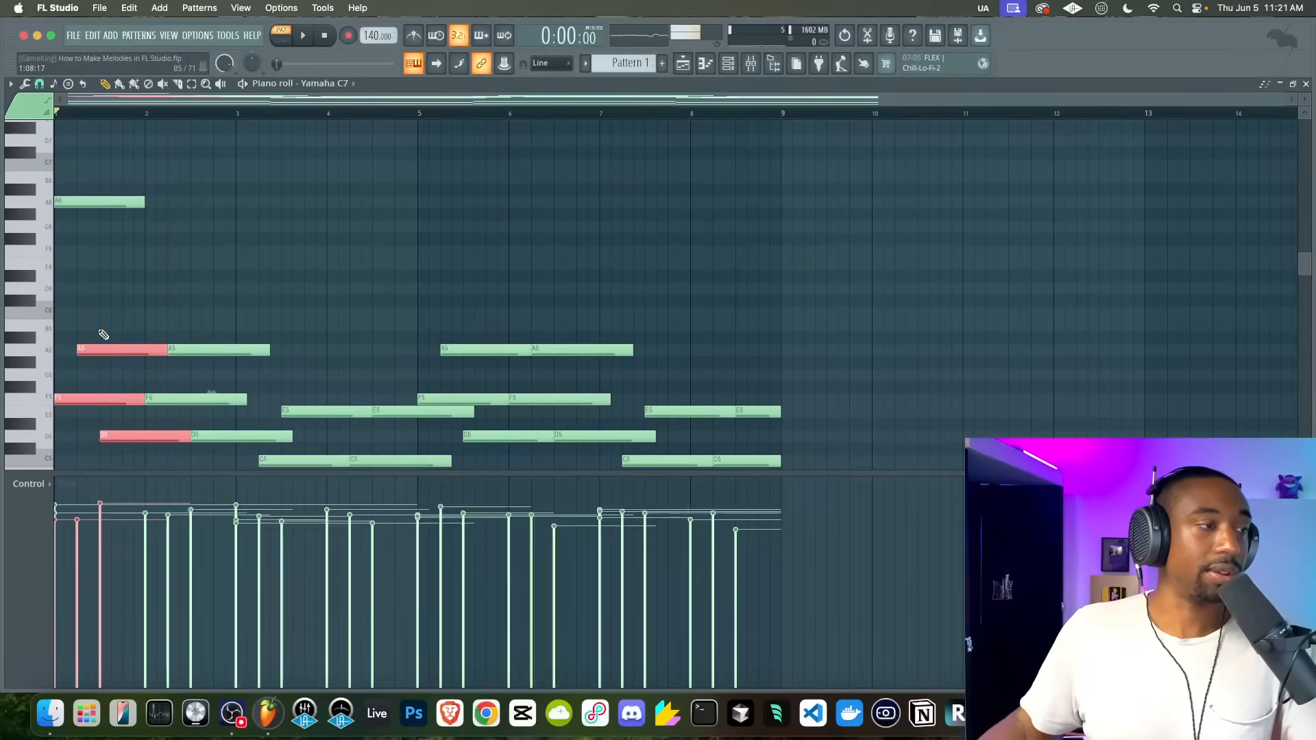
{"action": "scroll", "coordinate": [74, 281], "scroll_direction": "up", "scroll_amount": 3}
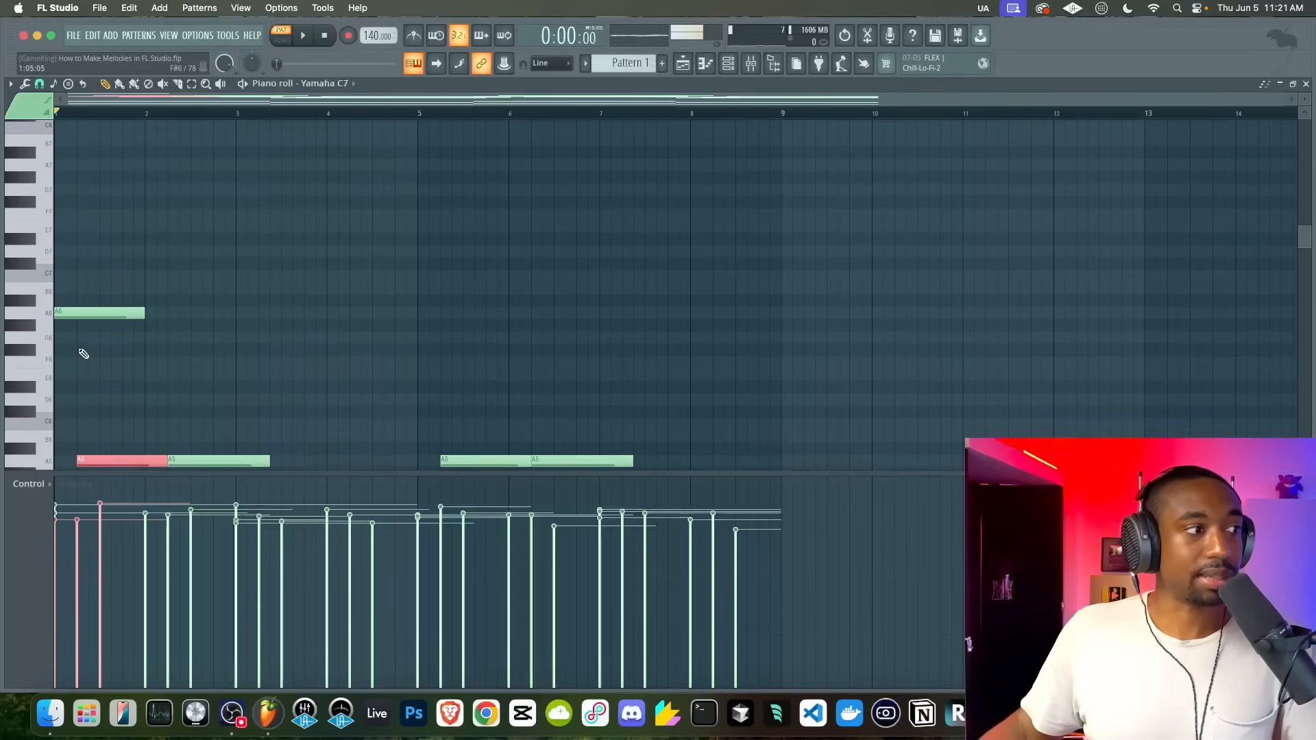
- Add C7 and E7 notes in bar 1 after the opening A6, start the E7 at 1:09, and play the result
{"action": "left_click", "coordinate": [78, 275]}
{"action": "left_click", "coordinate": [89, 227]}
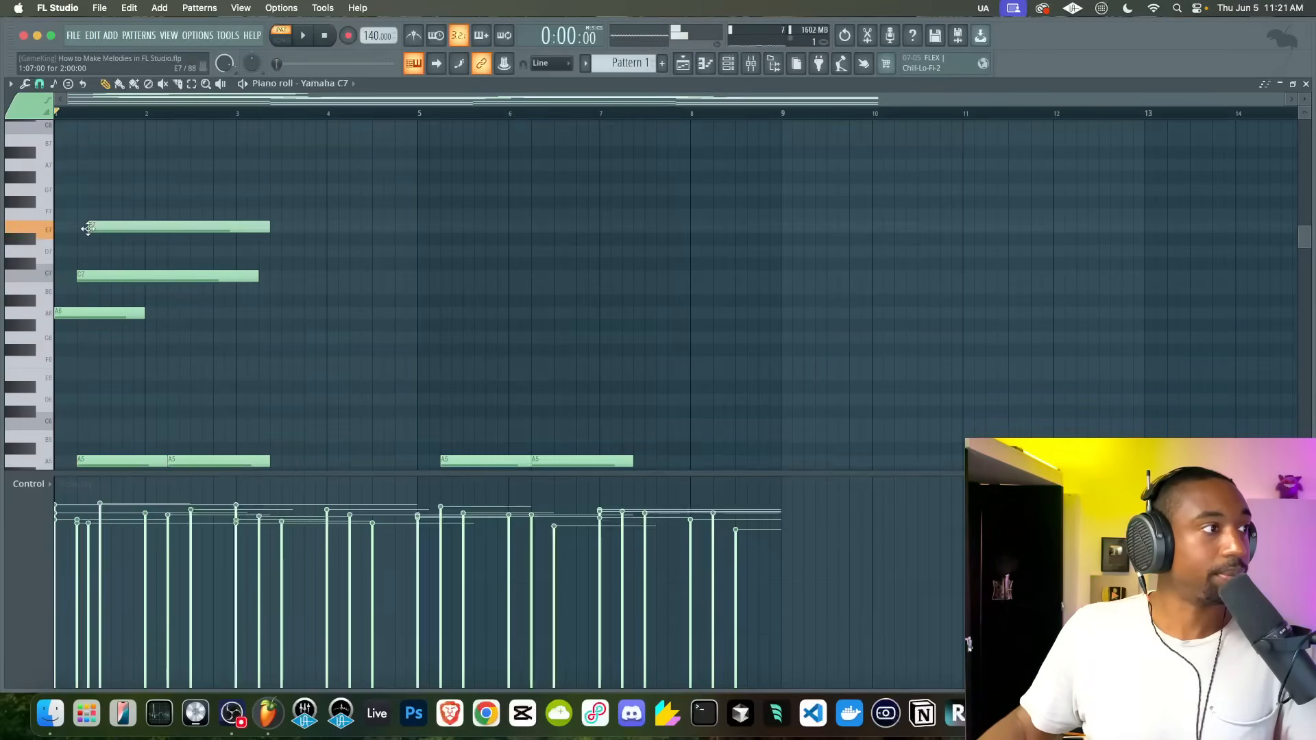
{"action": "key", "text": "space"}
{"action": "left_click_drag", "start_coordinate": [111, 230], "coordinate": [123, 230]}
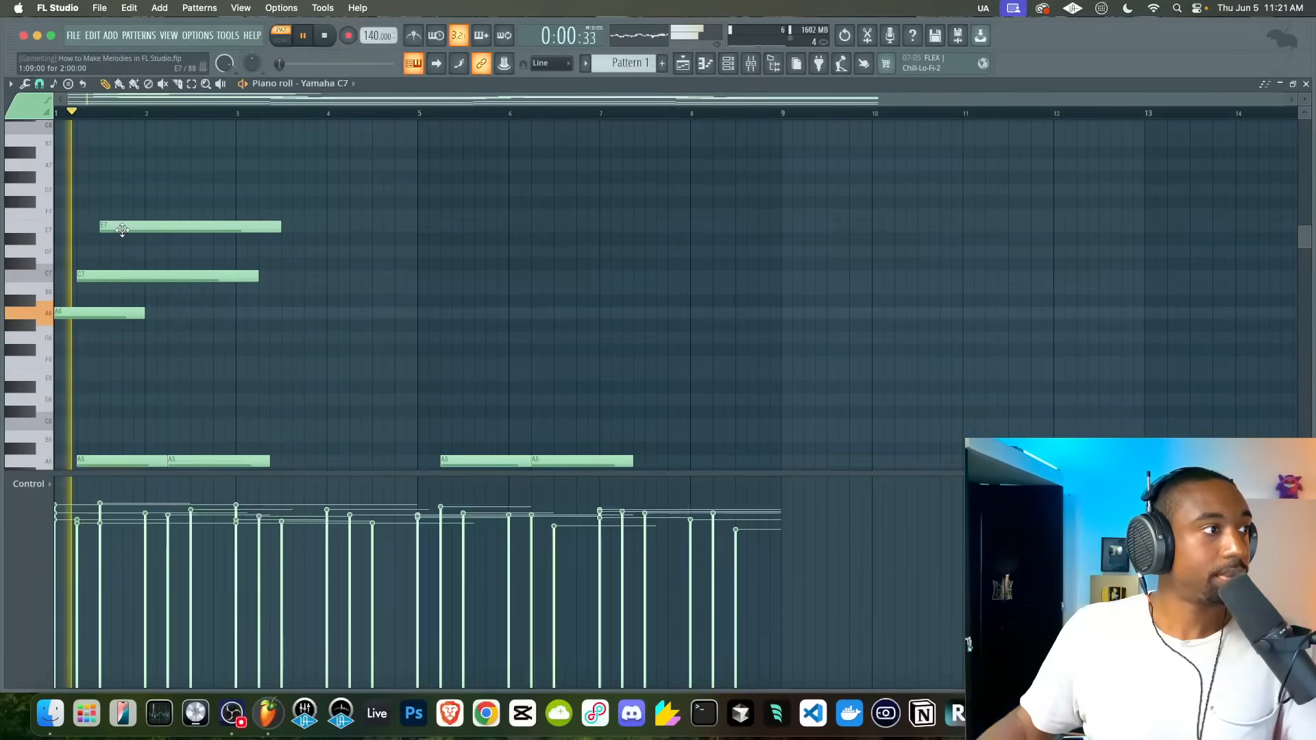
{"action": "key", "text": "space"}
- Check the lower F5 notes, raise the E7 melody note in bar 1 to F7, and listen to it
{"action": "scroll", "coordinate": [104, 294], "scroll_direction": "down", "scroll_amount": 6}
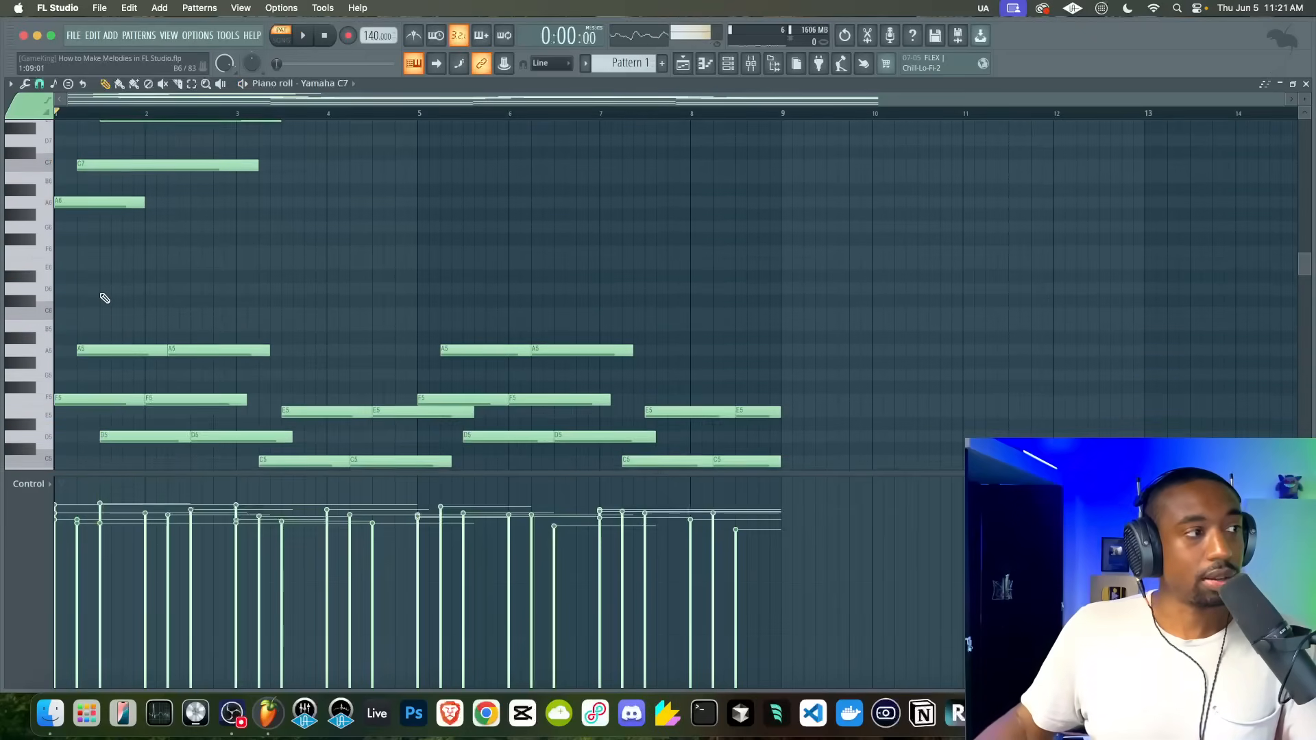
{"action": "left_click", "coordinate": [213, 296]}
{"action": "left_click_drag", "start_coordinate": [213, 293], "coordinate": [206, 294]}
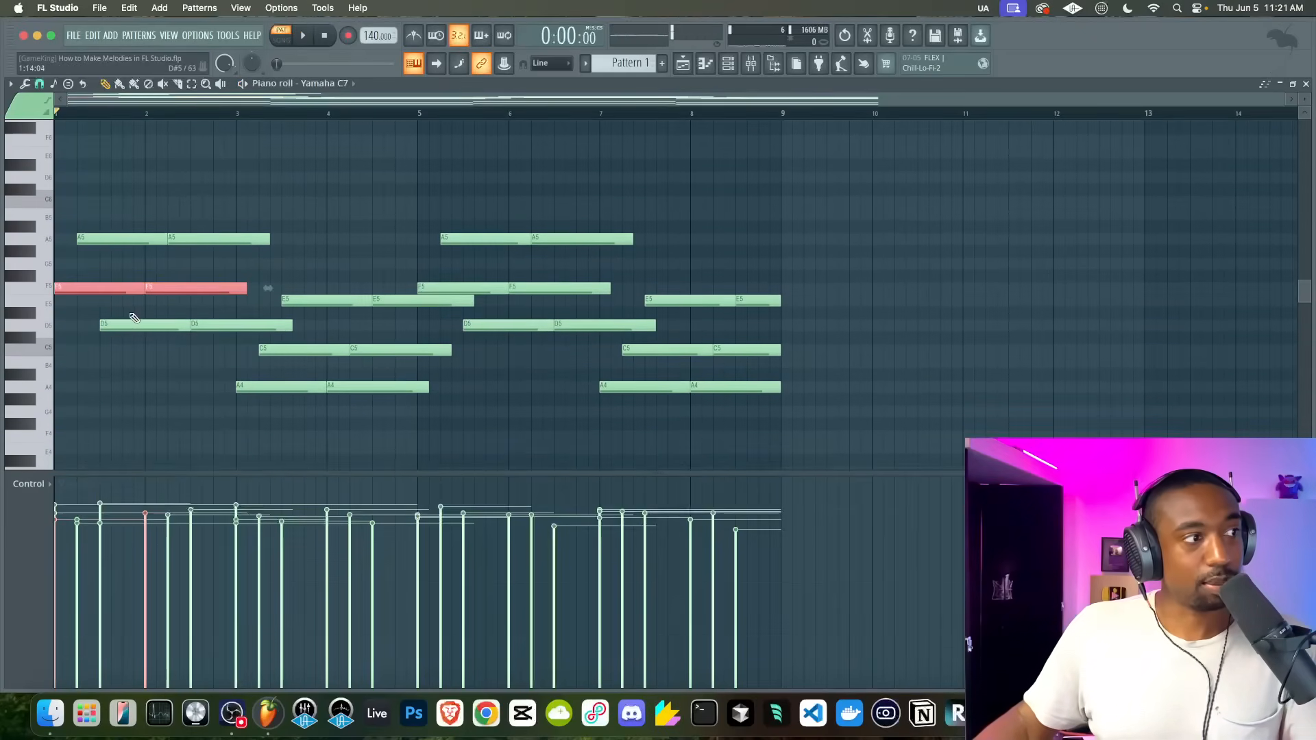
{"action": "scroll", "coordinate": [114, 235], "scroll_direction": "up", "scroll_amount": 3}
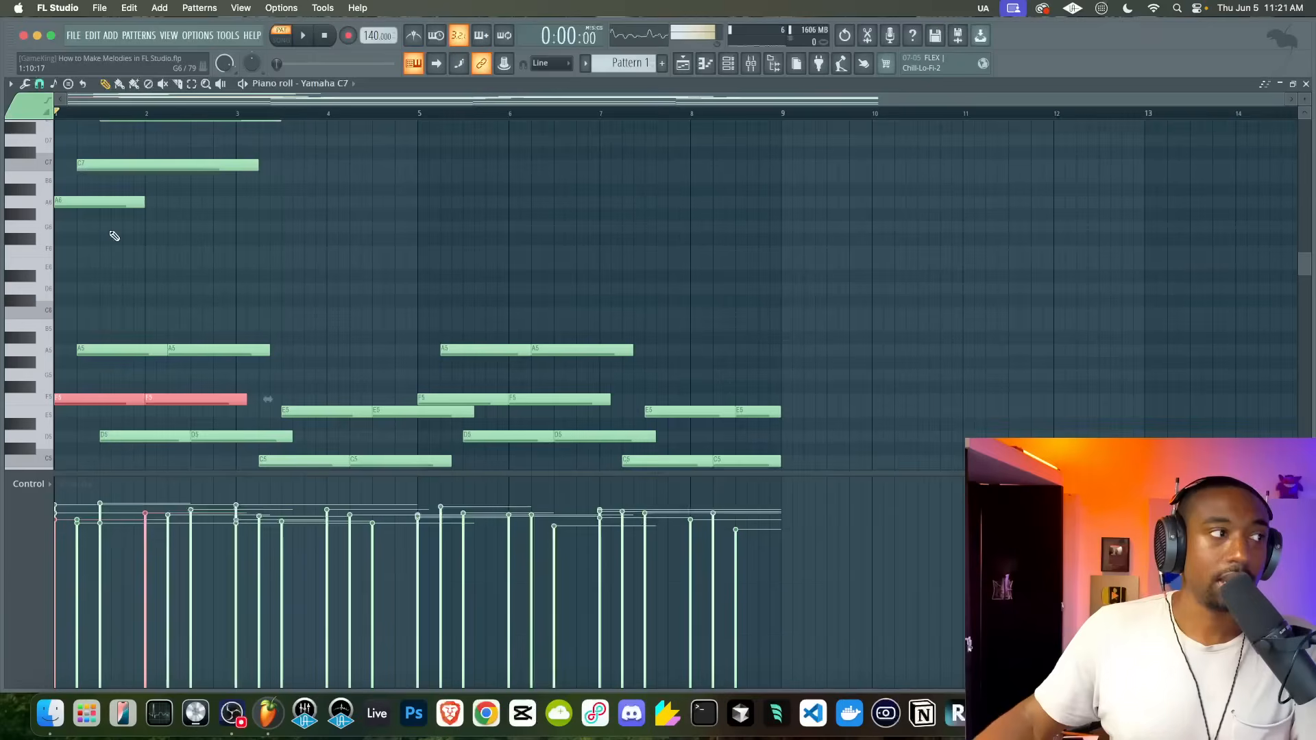
{"action": "scroll", "coordinate": [109, 245], "scroll_direction": "up", "scroll_amount": 3}
{"action": "left_click", "coordinate": [161, 227]}
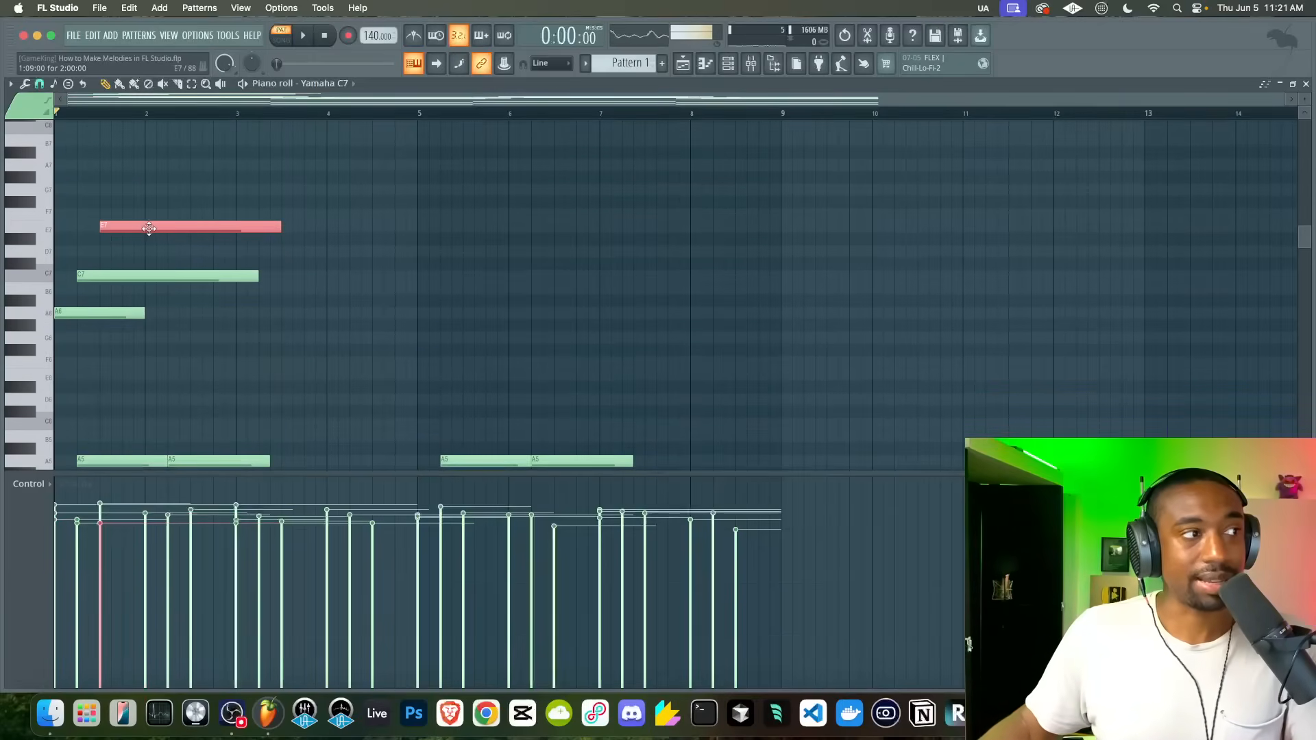
{"action": "left_click_drag", "start_coordinate": [149, 228], "coordinate": [149, 209]}
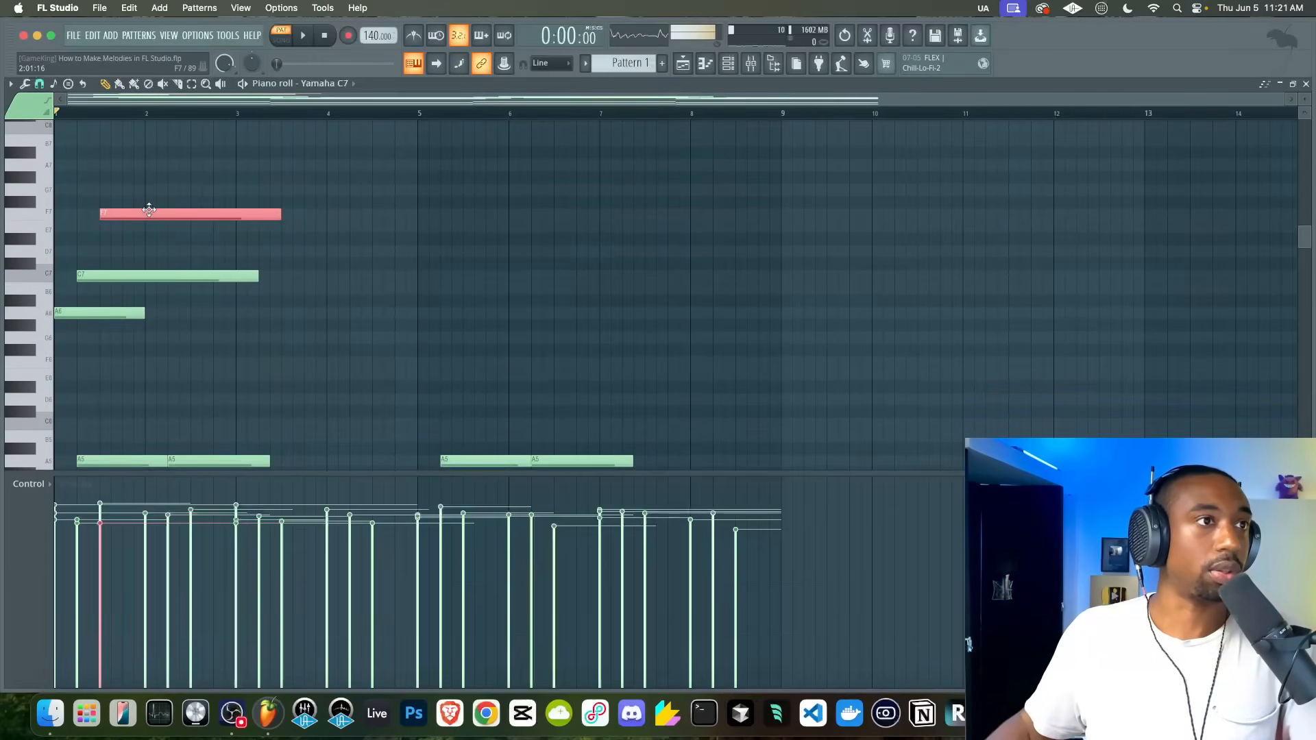
{"action": "right_click", "coordinate": [161, 242]}
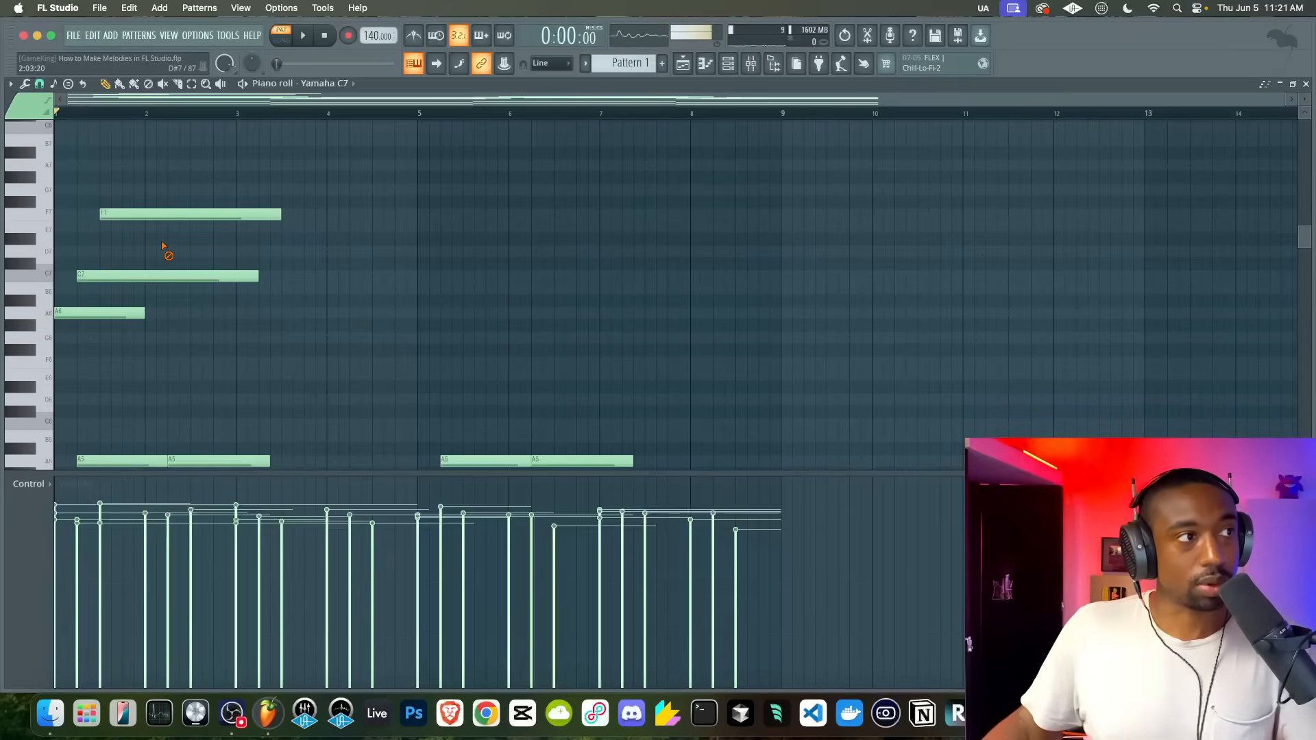
{"action": "key", "text": "space"}
{"action": "key", "text": "space"}
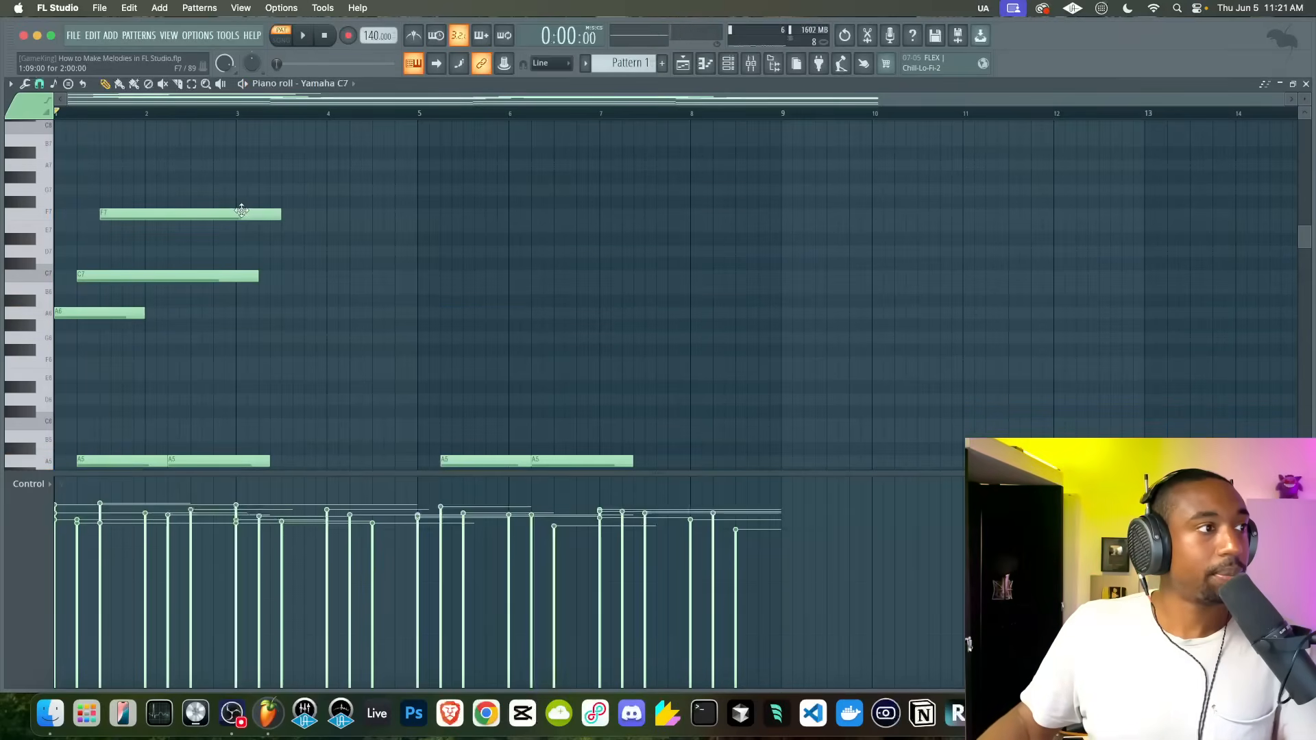
- Add an E7 note at 1:13, just after the F7 starts, while playing the pattern
{"action": "key", "text": "space"}
{"action": "left_click", "coordinate": [124, 226]}
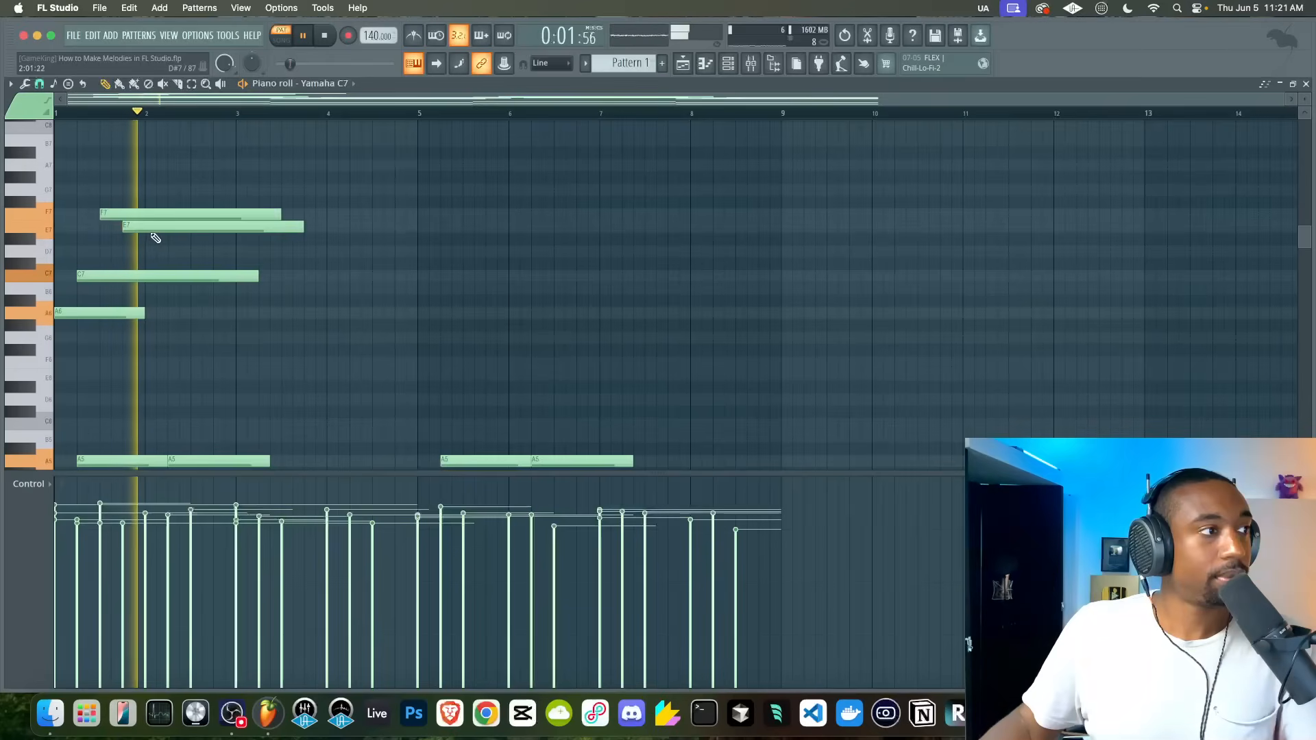
{"action": "key", "text": "space"}
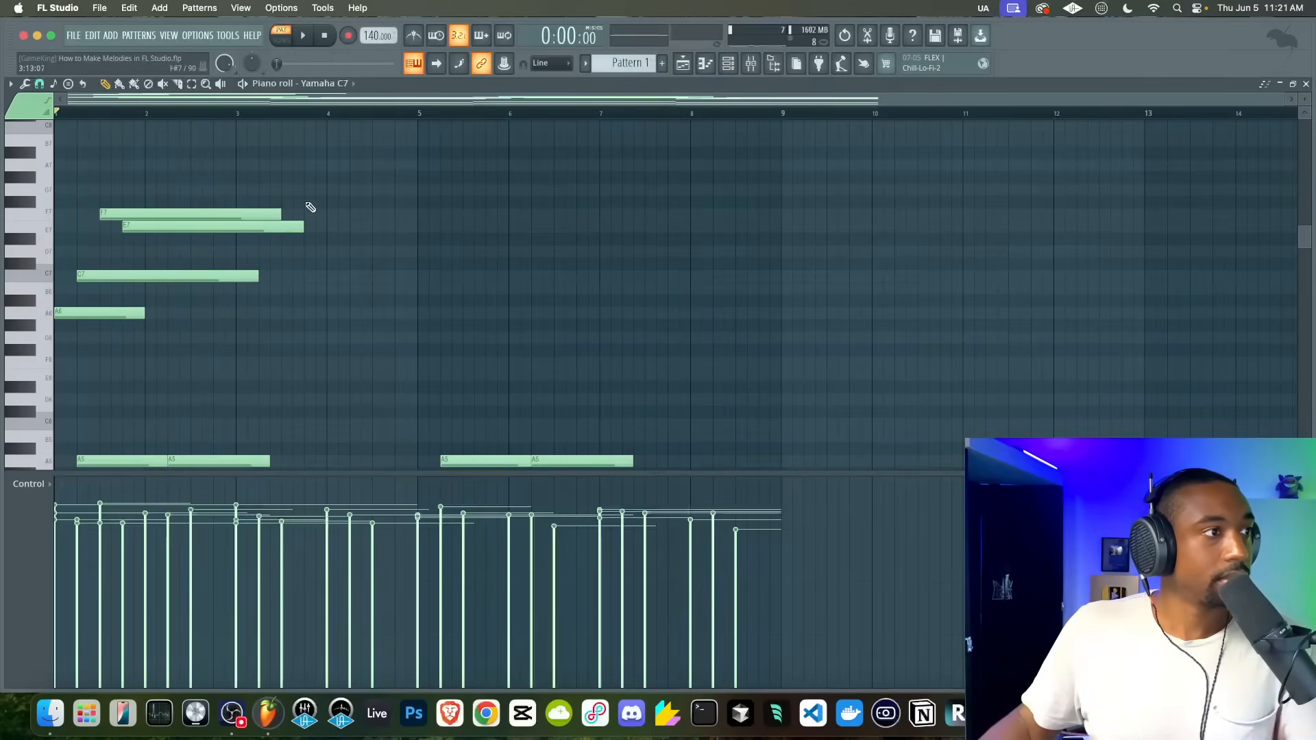
- Select the F7 and E7 melody notes and the other top notes in bar 1, and audition the melody with the D7 key
{"action": "left_click_drag", "start_coordinate": [288, 184], "coordinate": [215, 308]}
{"action": "left_click", "coordinate": [110, 214], "text": "super"}
{"action": "left_click", "coordinate": [127, 227], "text": "shift+super"}
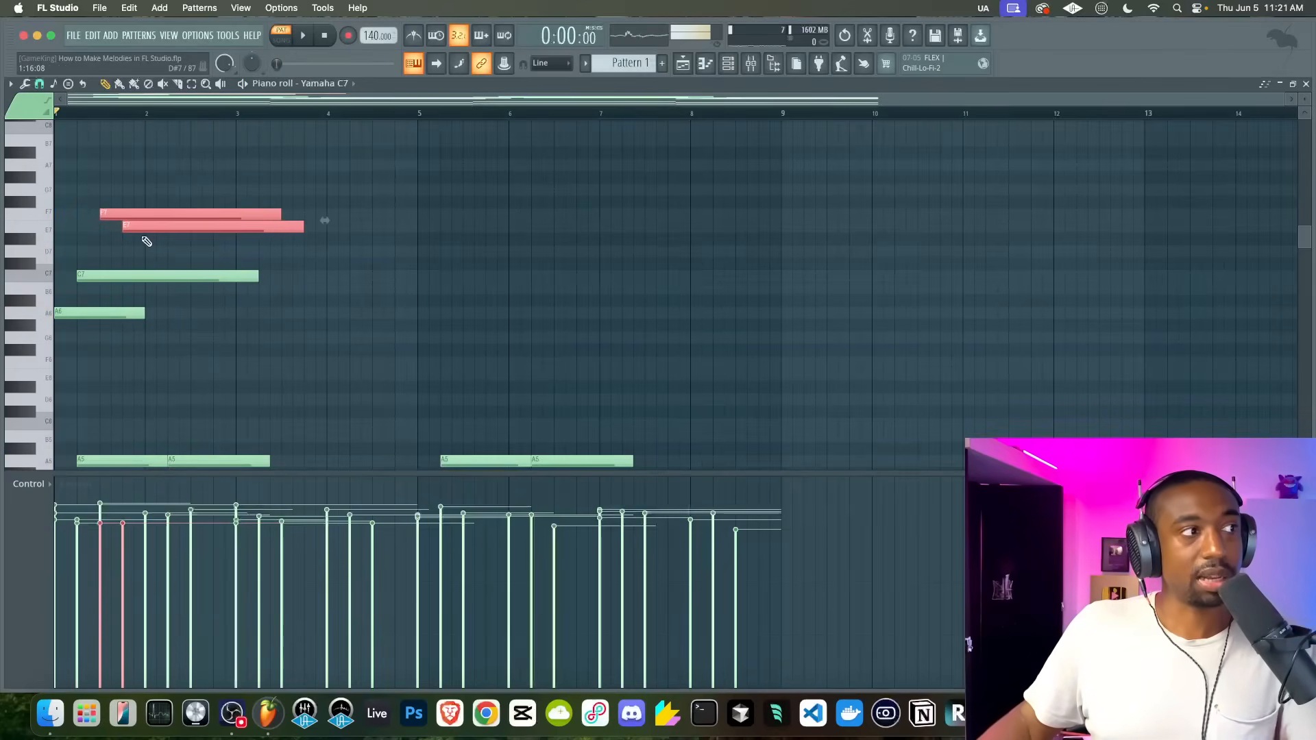
{"action": "left_click", "coordinate": [288, 267], "text": "super"}
{"action": "key", "text": "space"}
{"action": "left_click_drag", "start_coordinate": [288, 357], "coordinate": [117, 174]}
{"action": "key", "text": "space"}
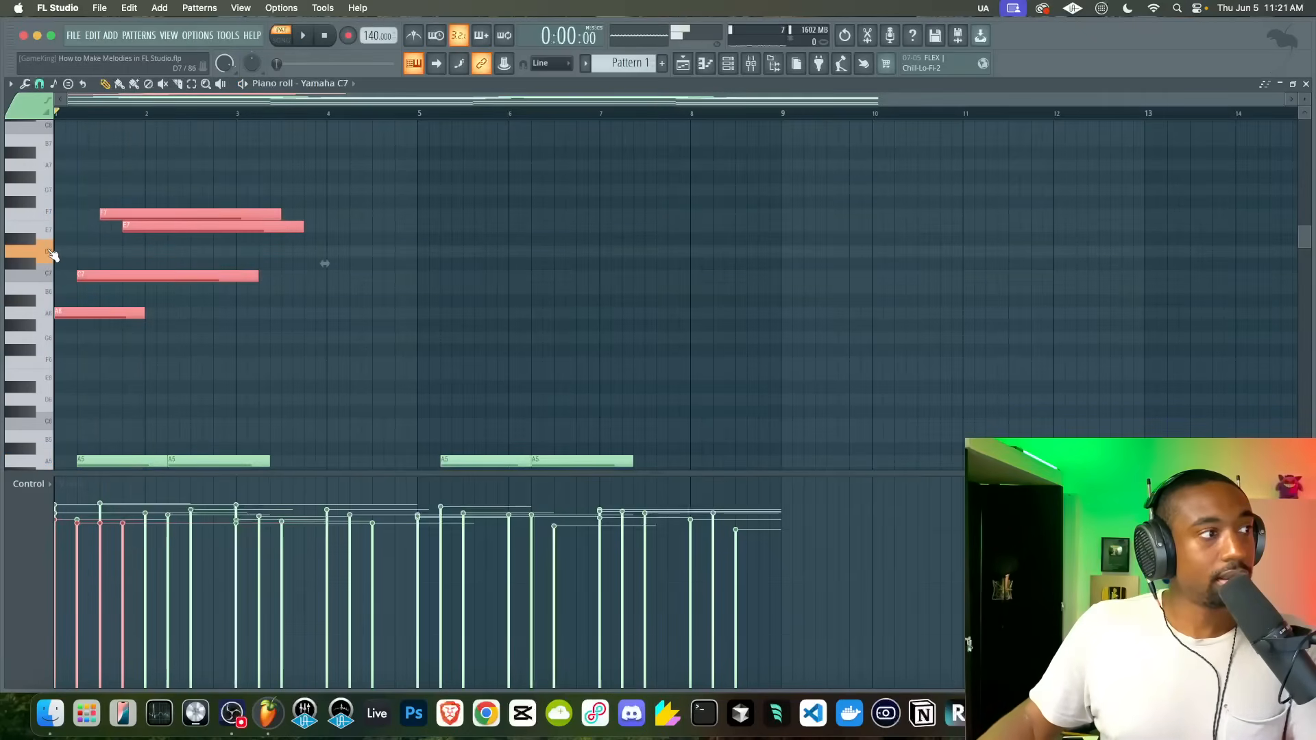
- Add a D7 note at bar 3, an E7 at 3:05, and an A6 around the middle of bar 3 during playback tests
{"action": "key", "text": "space"}
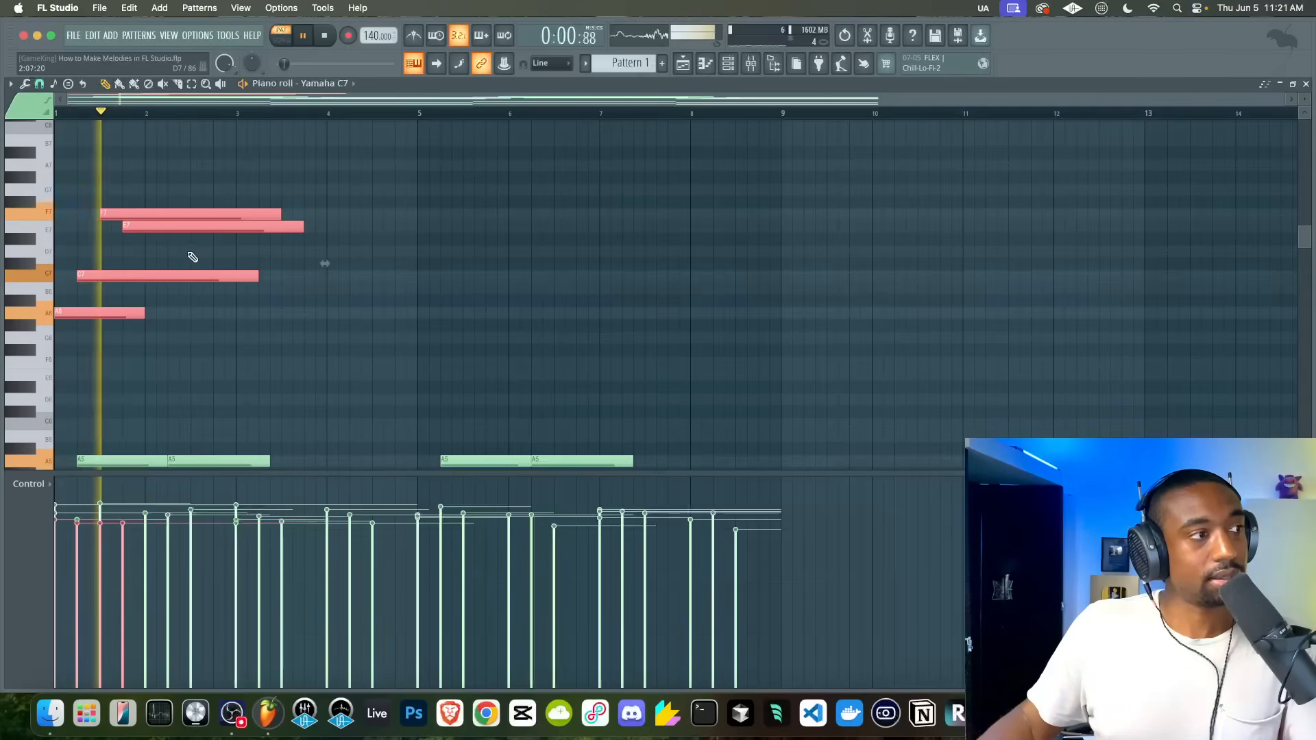
{"action": "left_click", "coordinate": [237, 251]}
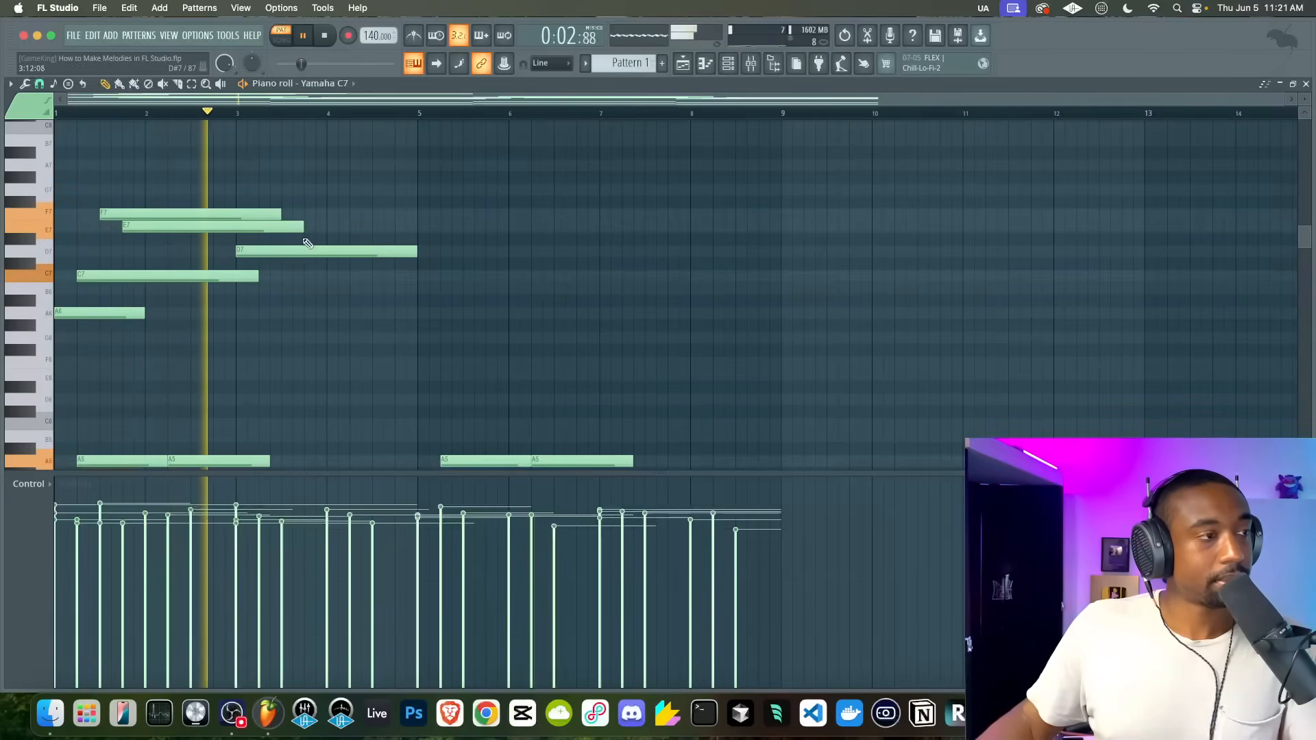
{"action": "left_click", "coordinate": [267, 239]}
{"action": "key", "text": "space"}
{"action": "left_click_drag", "start_coordinate": [263, 220], "coordinate": [263, 221]}
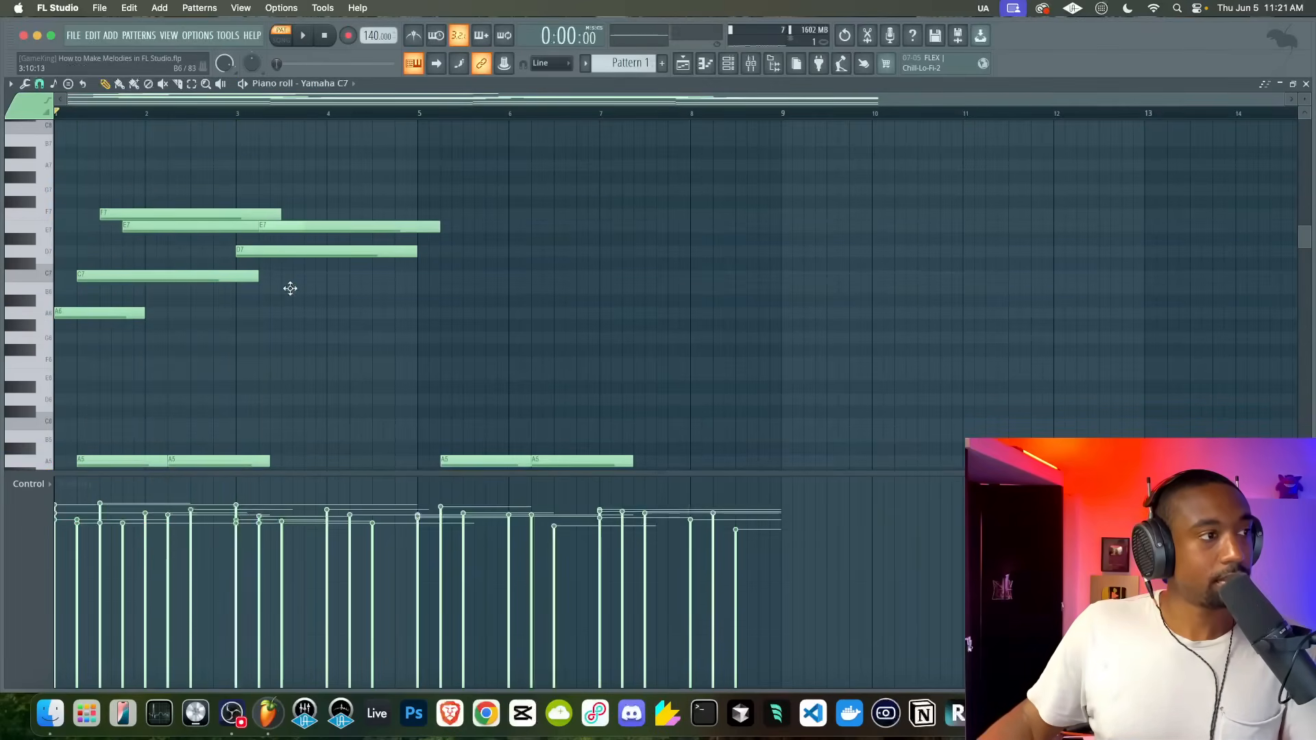
{"action": "left_click_drag", "start_coordinate": [289, 289], "coordinate": [290, 324]}
- Shorten the first E7 note to end where the second E7 starts, and keep the piano roll snap at 1/2 beat
{"action": "left_click", "coordinate": [248, 228]}
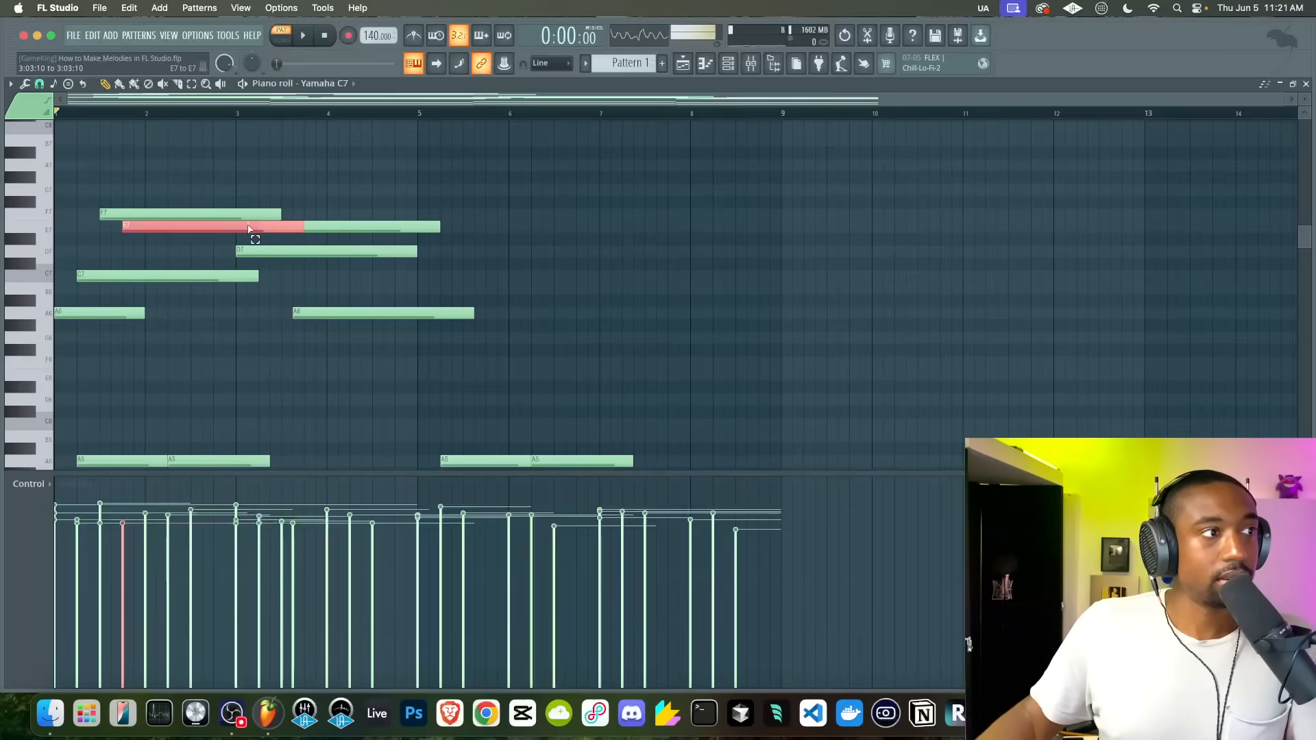
{"action": "left_click_drag", "start_coordinate": [298, 224], "coordinate": [261, 223]}
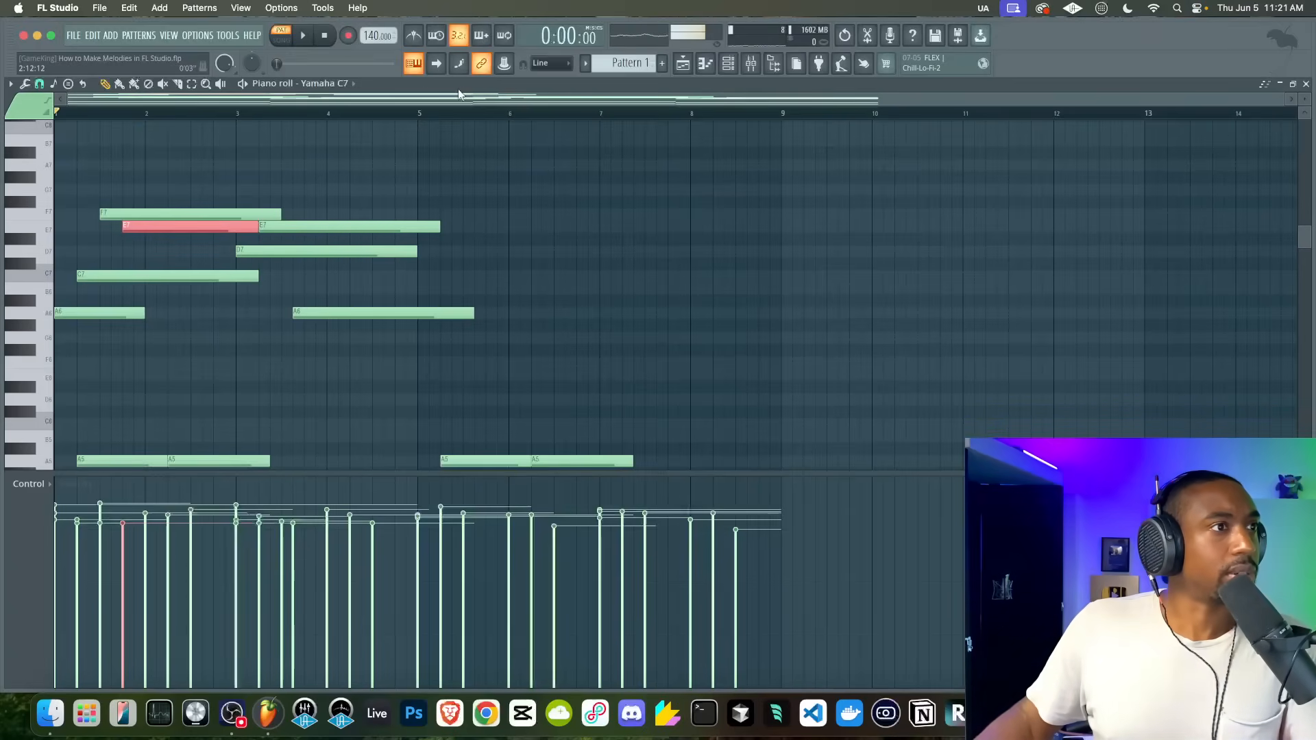
{"action": "left_click", "coordinate": [39, 82]}
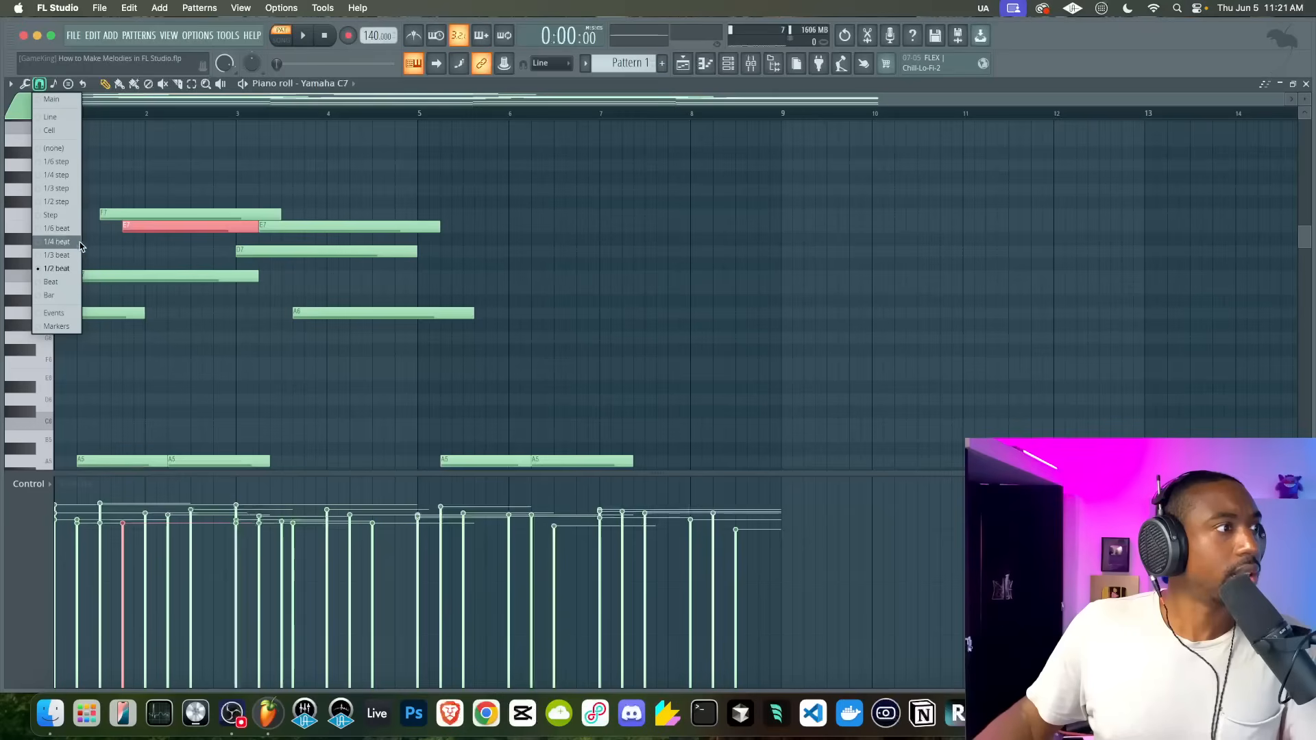
{"action": "left_click", "coordinate": [55, 269]}
{"action": "left_click", "coordinate": [282, 288]}
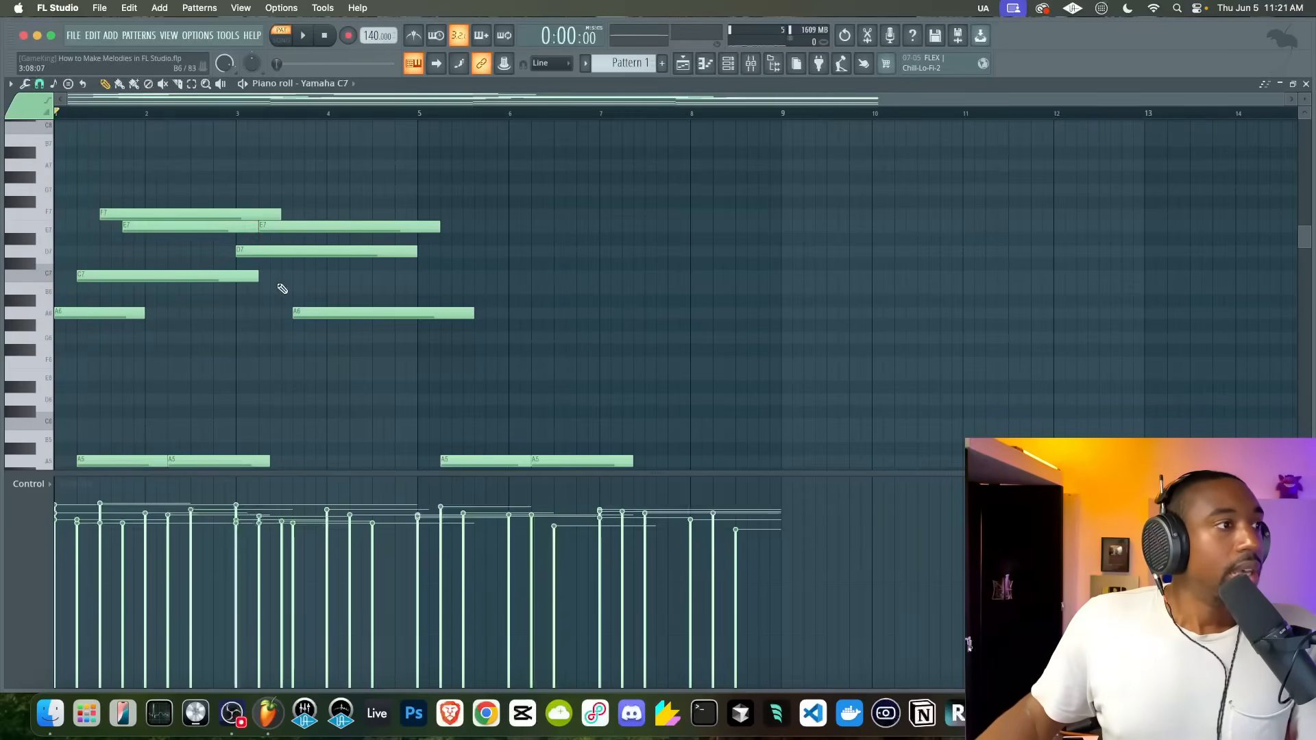
- Compare the opening A6 melody note with the first A5 chord note below it and listen to the melody
{"action": "left_click_drag", "start_coordinate": [126, 343], "coordinate": [76, 301]}
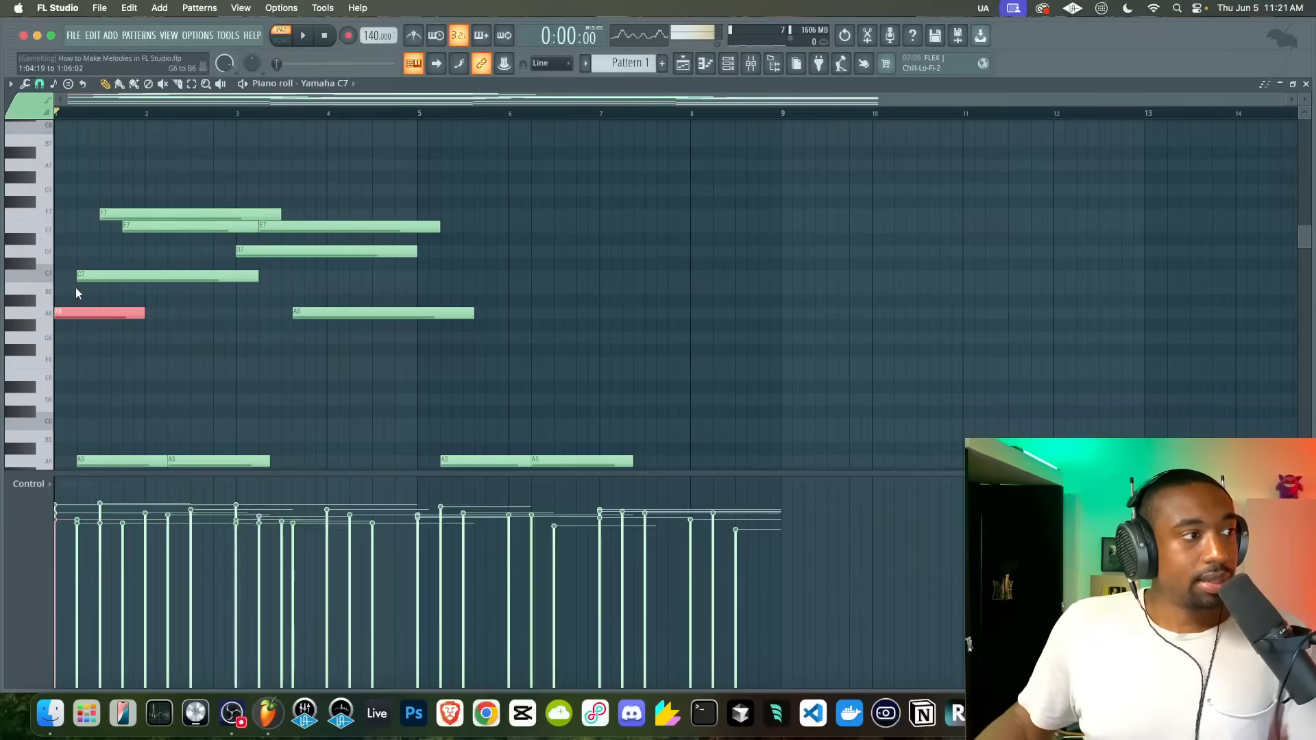
{"action": "scroll", "coordinate": [81, 334], "scroll_direction": "down", "scroll_amount": 2}
{"action": "scroll", "coordinate": [81, 334], "scroll_direction": "down", "scroll_amount": 3}
{"action": "scroll", "coordinate": [82, 335], "scroll_direction": "up", "scroll_amount": 5}
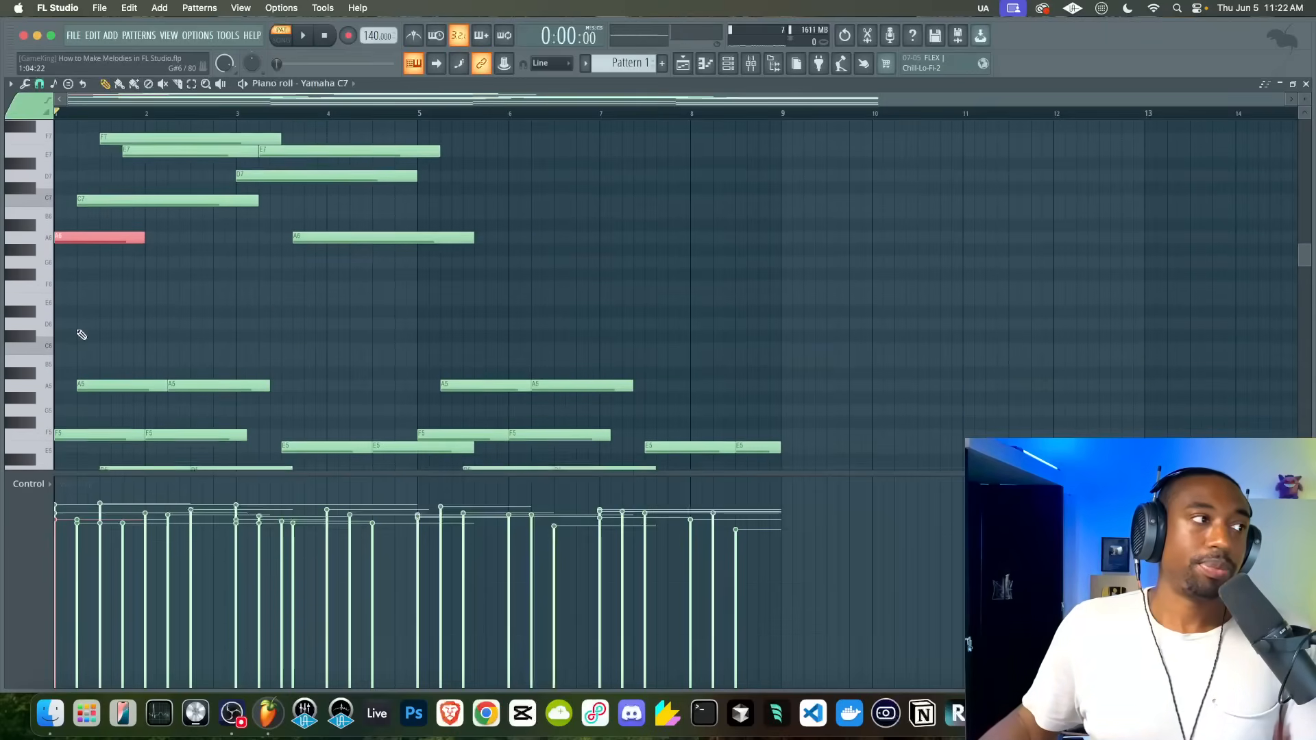
{"action": "scroll", "coordinate": [81, 334], "scroll_direction": "down", "scroll_amount": 3}
{"action": "left_click_drag", "start_coordinate": [138, 411], "coordinate": [89, 349]}
{"action": "left_click", "coordinate": [89, 349], "text": "super"}
{"action": "key", "text": "space"}
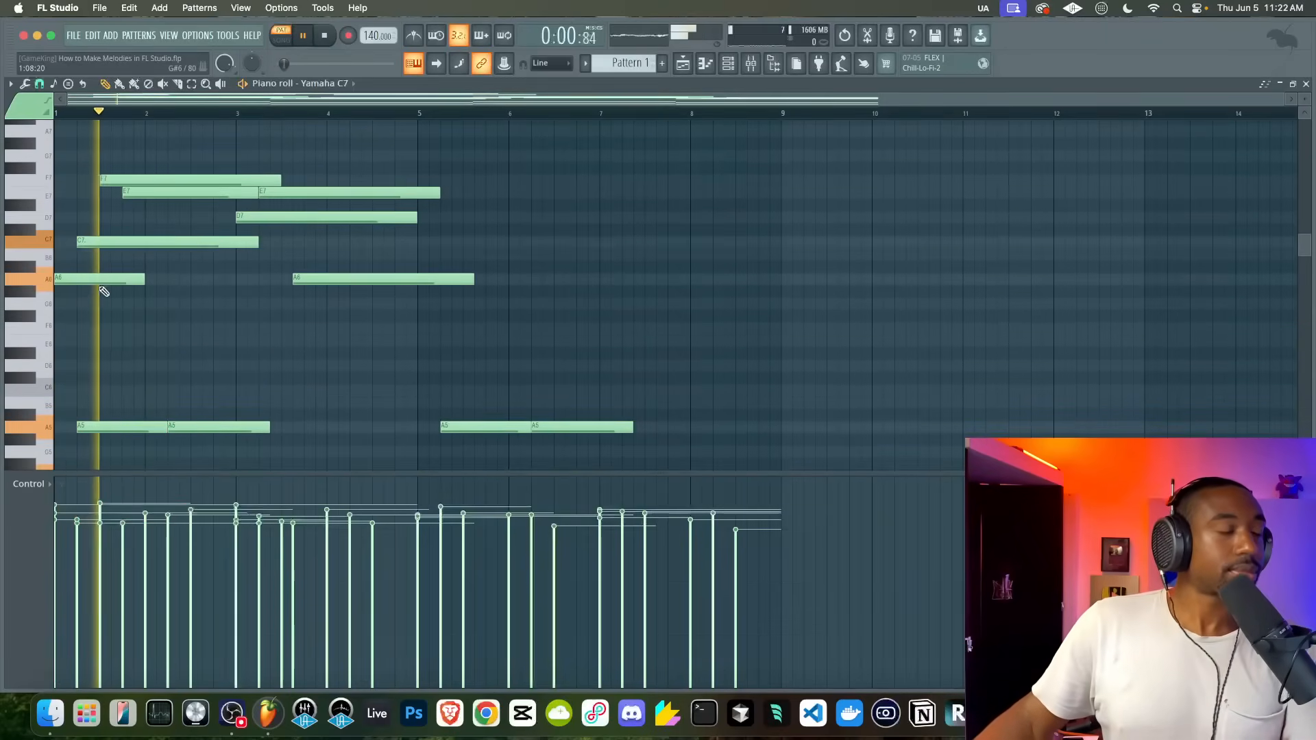
{"action": "key", "text": "space"}
- Select the first F5, A5 and D5 chord notes and compare them with the high melody notes above
{"action": "scroll", "coordinate": [103, 314], "scroll_direction": "down", "scroll_amount": 3}
{"action": "left_click_drag", "start_coordinate": [104, 412], "coordinate": [57, 306]}
{"action": "scroll", "coordinate": [103, 315], "scroll_direction": "up", "scroll_amount": 2}
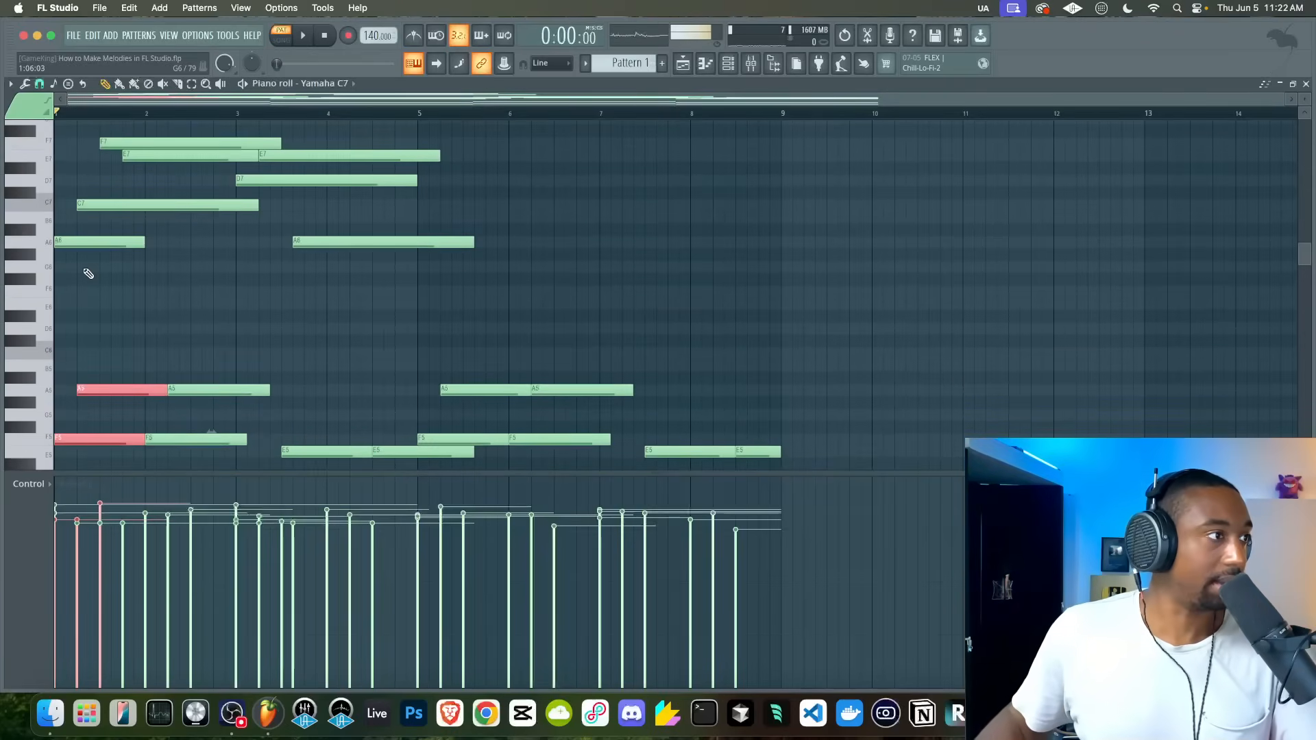
{"action": "scroll", "coordinate": [103, 350], "scroll_direction": "down", "scroll_amount": 3}
{"action": "scroll", "coordinate": [97, 367], "scroll_direction": "right", "scroll_amount": 1}
{"action": "scroll", "coordinate": [96, 368], "scroll_direction": "left", "scroll_amount": 1}
{"action": "scroll", "coordinate": [96, 366], "scroll_direction": "up", "scroll_amount": 4}
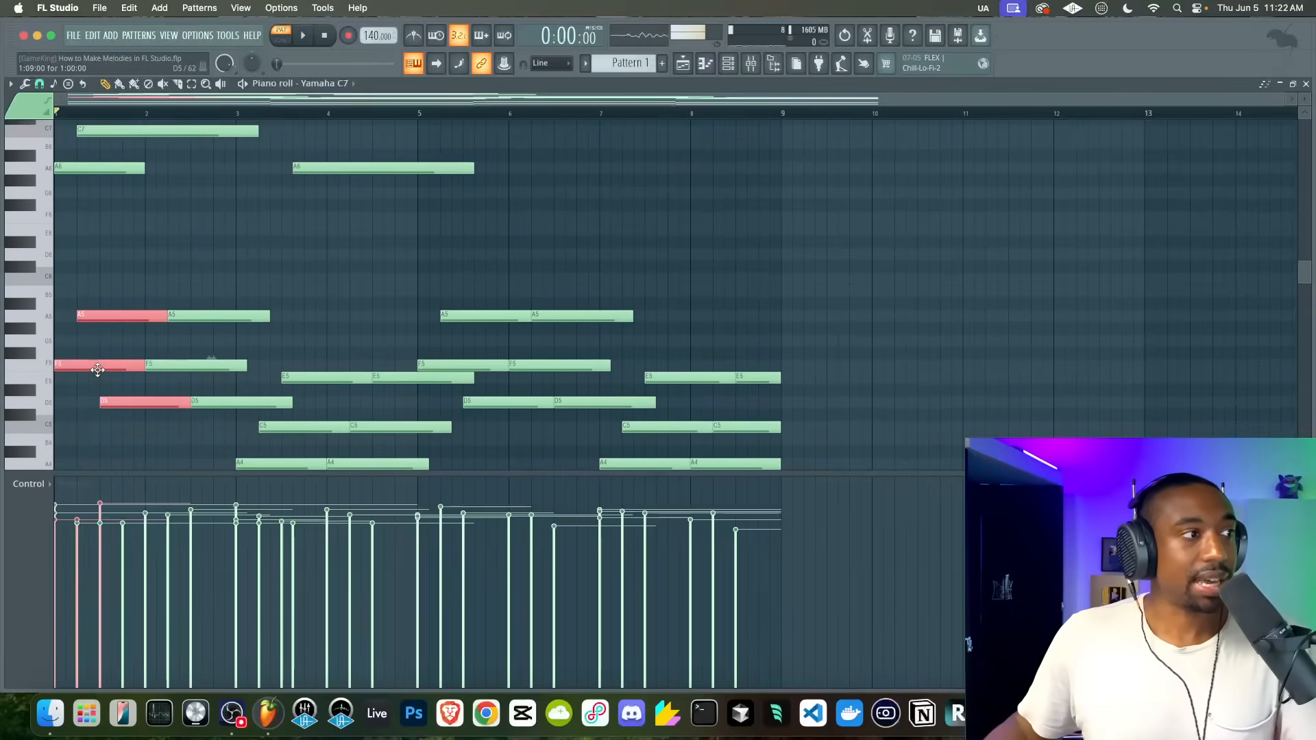
- Examine the C7, E7 and F7 notes one by one, and compare all four bar 1 melody notes with the chord below
{"action": "left_click_drag", "start_coordinate": [86, 296], "coordinate": [86, 283]}
{"action": "left_click", "coordinate": [90, 239]}
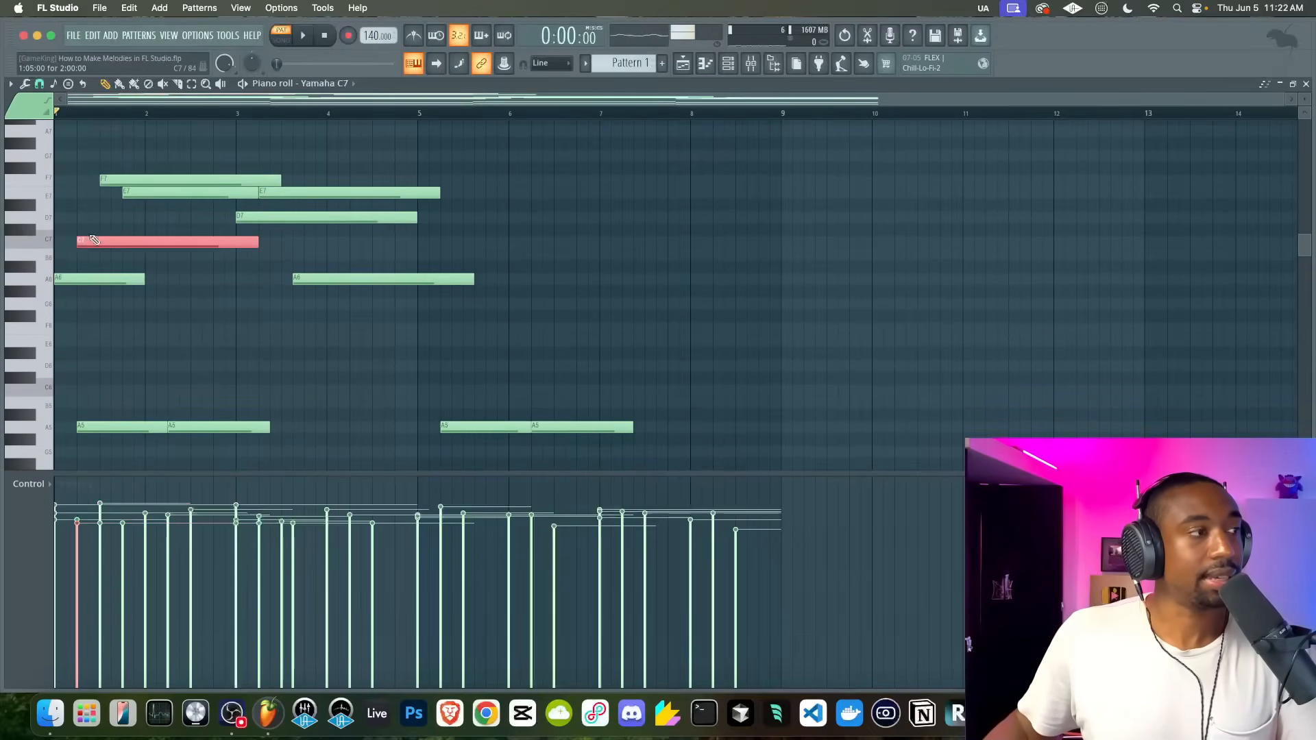
{"action": "left_click", "coordinate": [128, 194]}
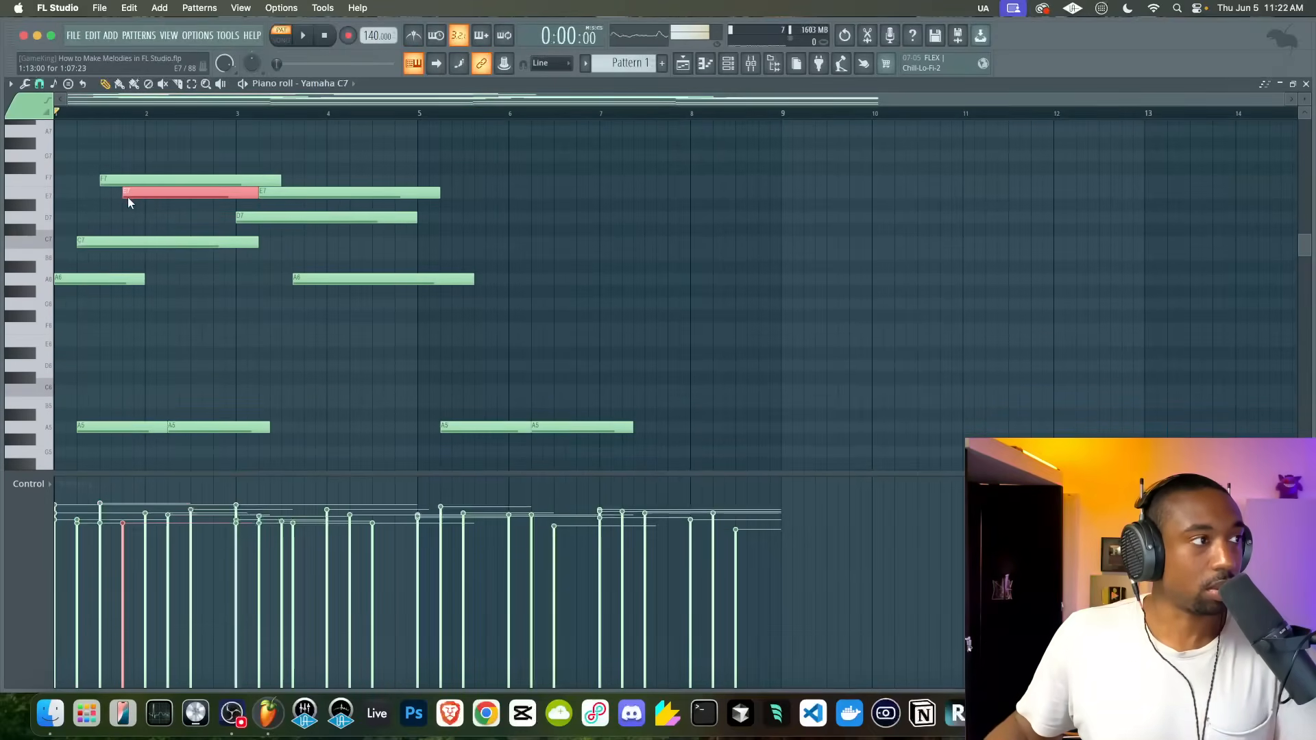
{"action": "left_click", "coordinate": [114, 182]}
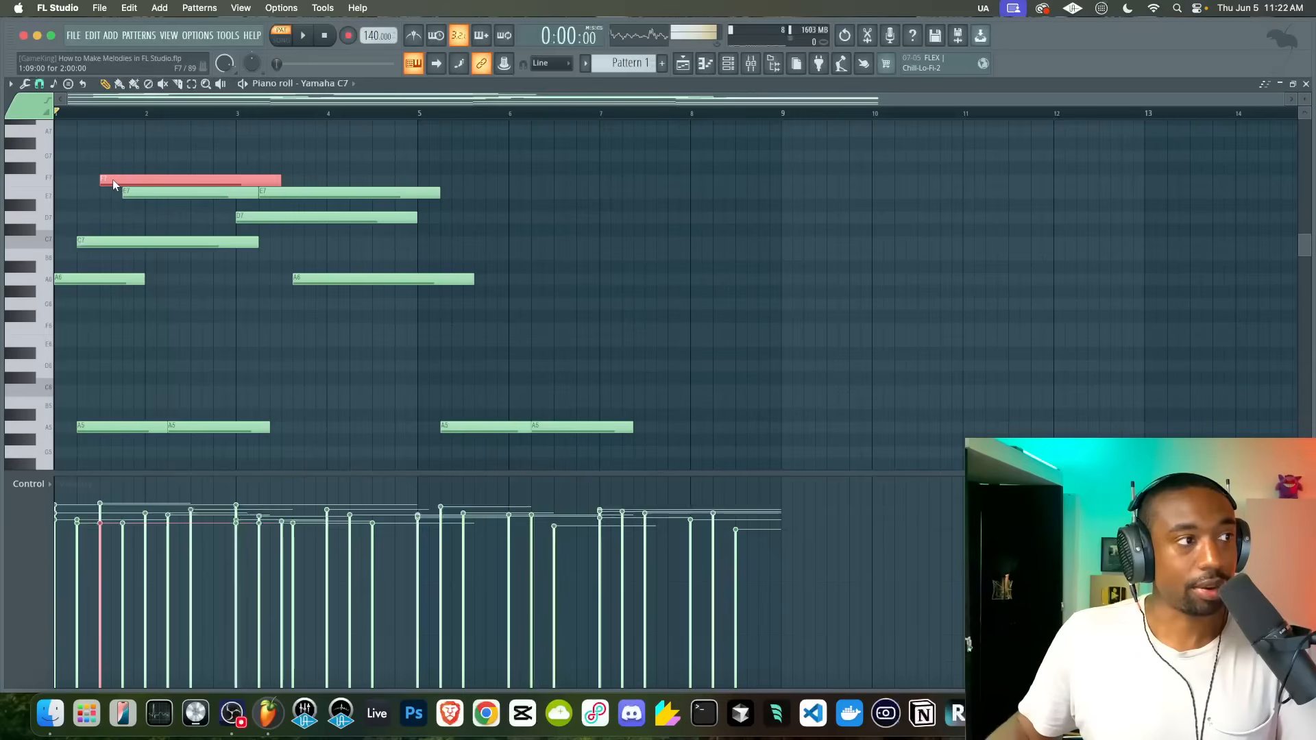
{"action": "left_click_drag", "start_coordinate": [100, 147], "coordinate": [172, 372]}
{"action": "scroll", "coordinate": [171, 366], "scroll_direction": "down", "scroll_amount": 2}
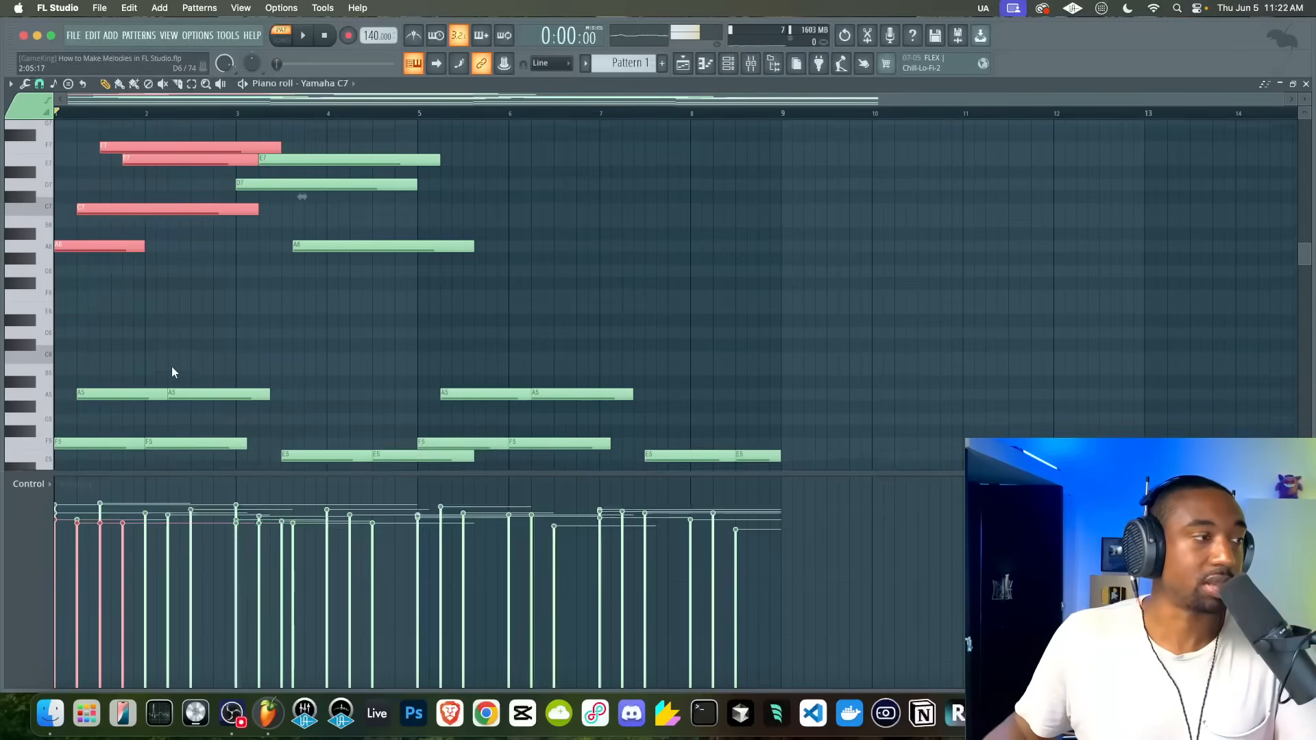
{"action": "scroll", "coordinate": [145, 324], "scroll_direction": "up", "scroll_amount": 5}
{"action": "left_click", "coordinate": [116, 378]}
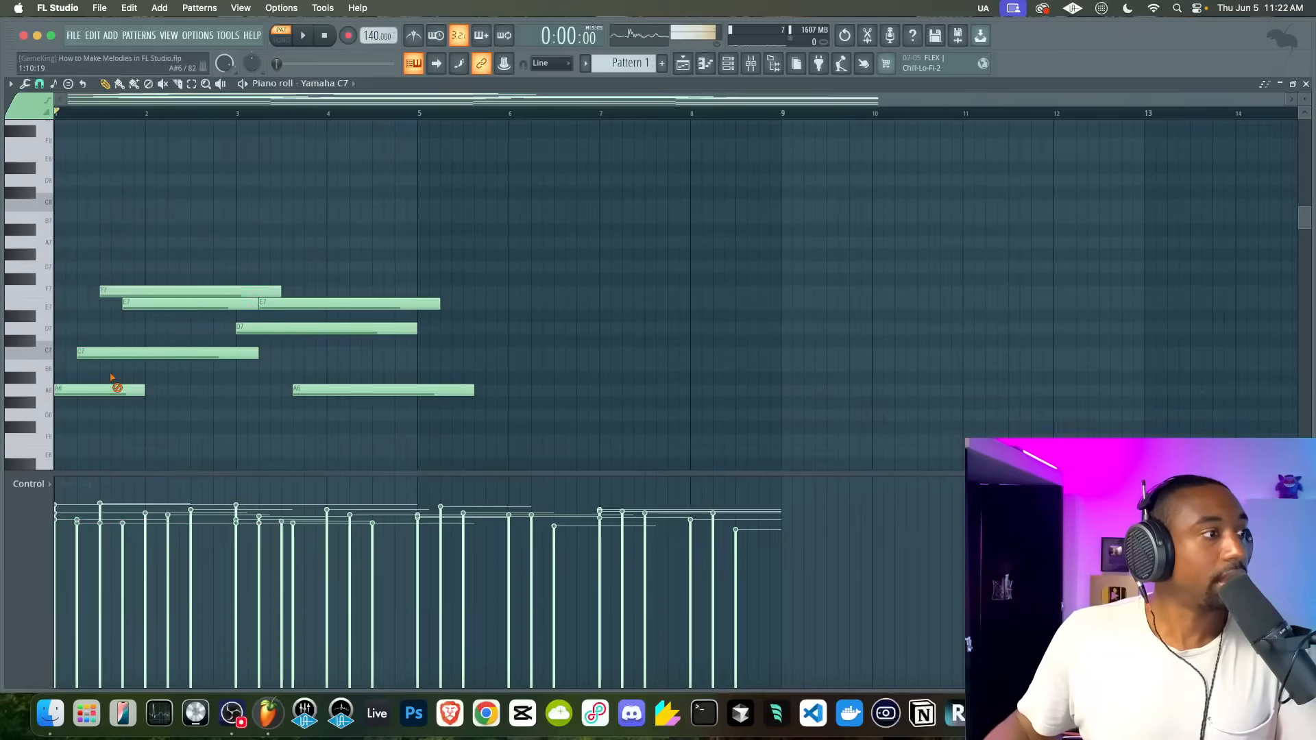
- Select the first E7 note to single it out, clear the selection, and play the melody through bar 3
{"action": "left_click_drag", "start_coordinate": [88, 404], "coordinate": [141, 311]}
{"action": "key", "text": "space"}
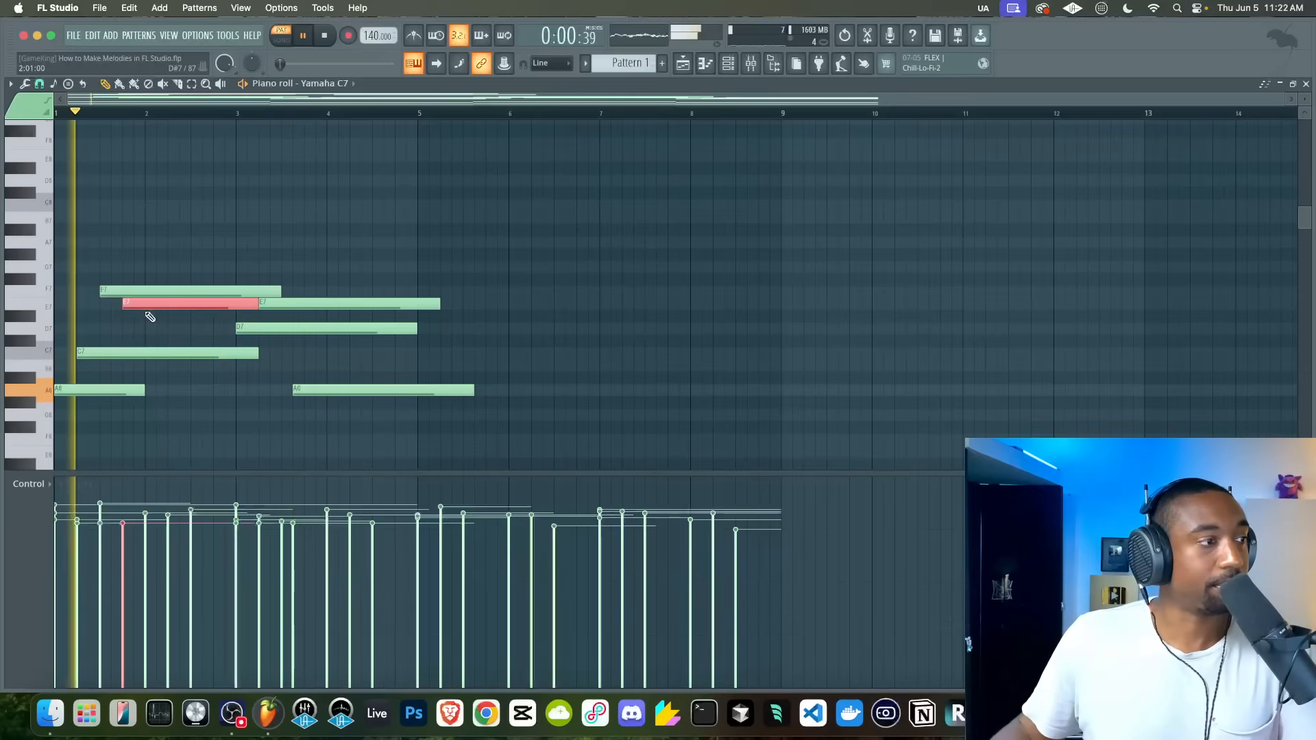
{"action": "right_click", "coordinate": [148, 326]}
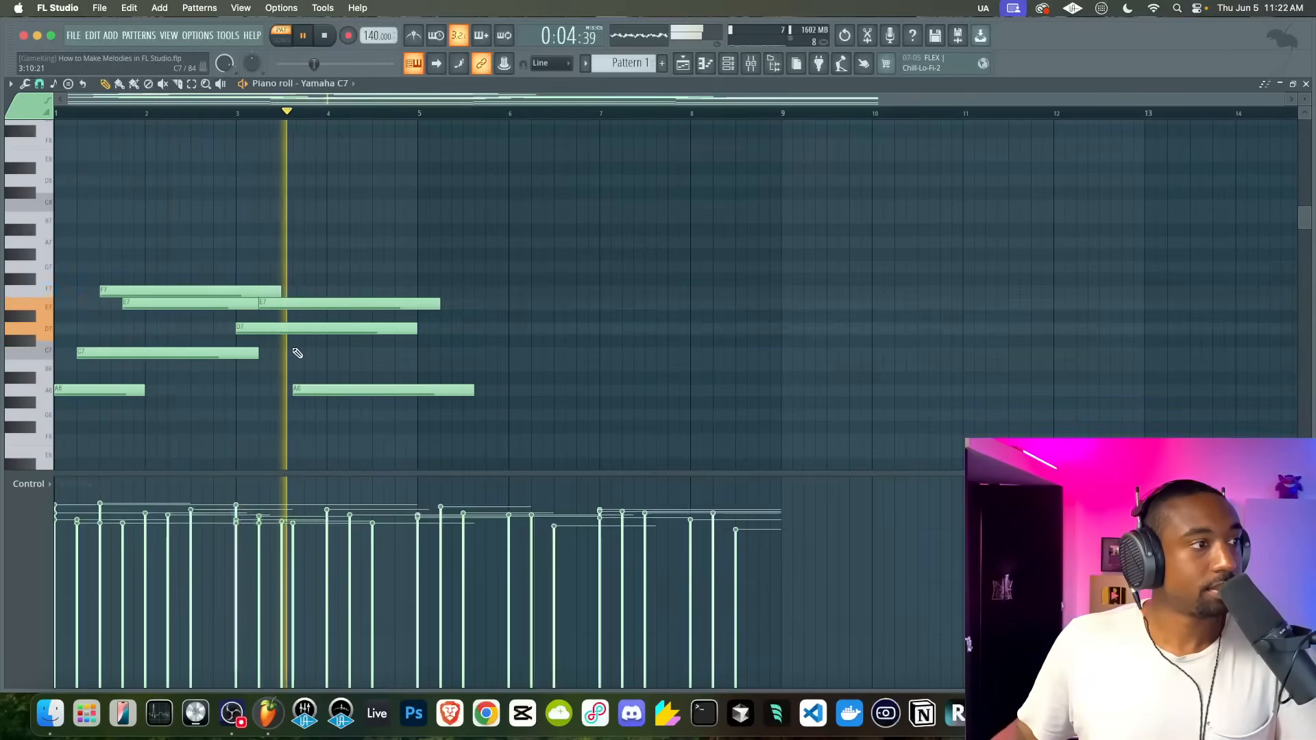
{"action": "key", "text": "space"}
- Select the D7 and second A6 melody notes, compare them with the A4 and C5 chord notes below, and start playback
{"action": "left_click_drag", "start_coordinate": [259, 325], "coordinate": [345, 319]}
{"action": "scroll", "coordinate": [280, 326], "scroll_direction": "down", "scroll_amount": 3}
{"action": "scroll", "coordinate": [279, 326], "scroll_direction": "up", "scroll_amount": 1}
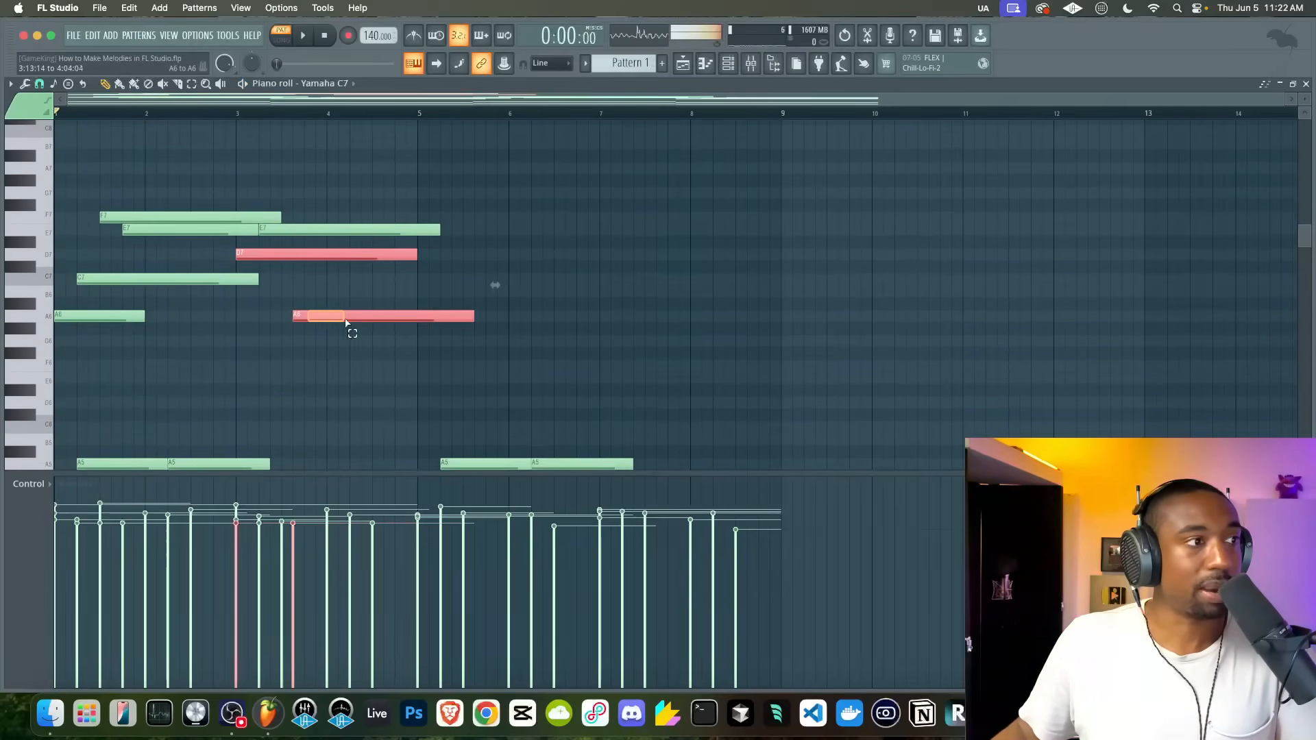
{"action": "scroll", "coordinate": [346, 320], "scroll_direction": "down", "scroll_amount": 5}
{"action": "scroll", "coordinate": [346, 319], "scroll_direction": "right", "scroll_amount": 1}
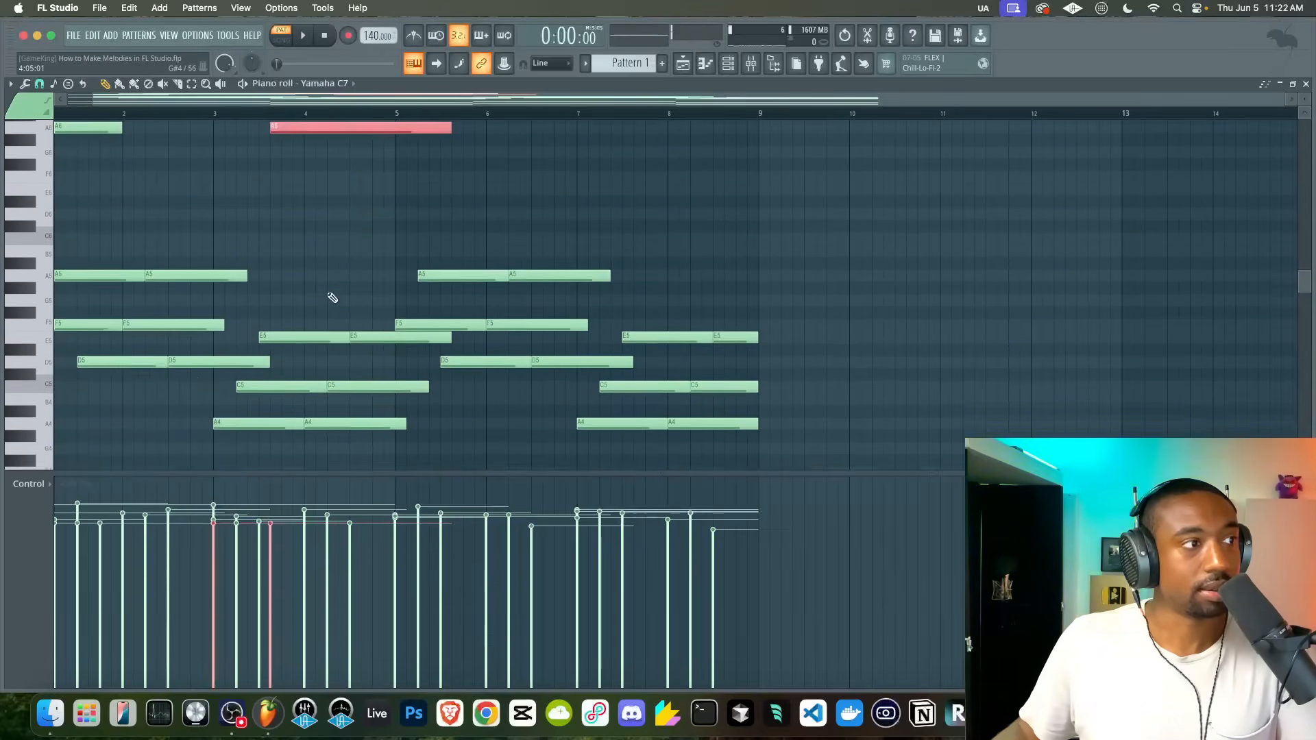
{"action": "left_click_drag", "start_coordinate": [284, 445], "coordinate": [388, 394]}
{"action": "scroll", "coordinate": [314, 361], "scroll_direction": "up", "scroll_amount": 4}
{"action": "scroll", "coordinate": [287, 325], "scroll_direction": "left", "scroll_amount": 1}
{"action": "key", "text": "space"}
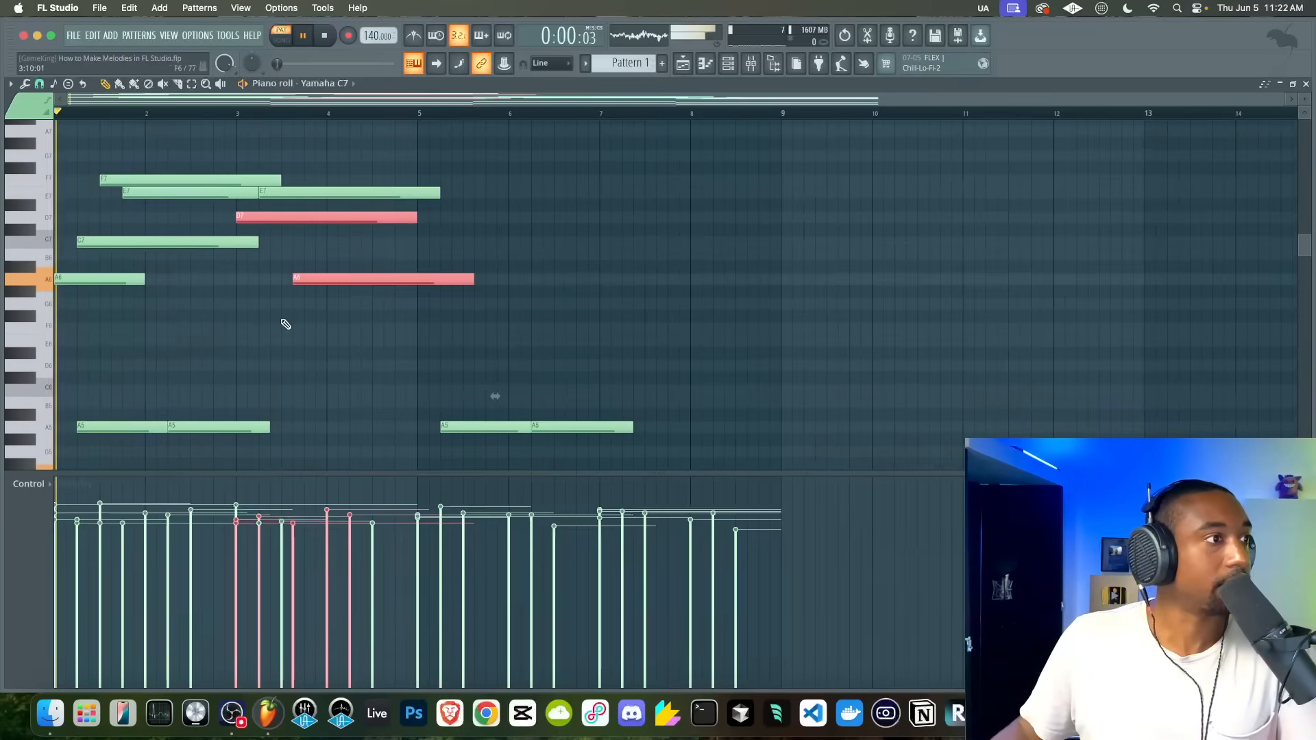
- Single out the second E7 and second A6 melody notes and play the pattern to hear them
{"action": "key", "text": "space"}
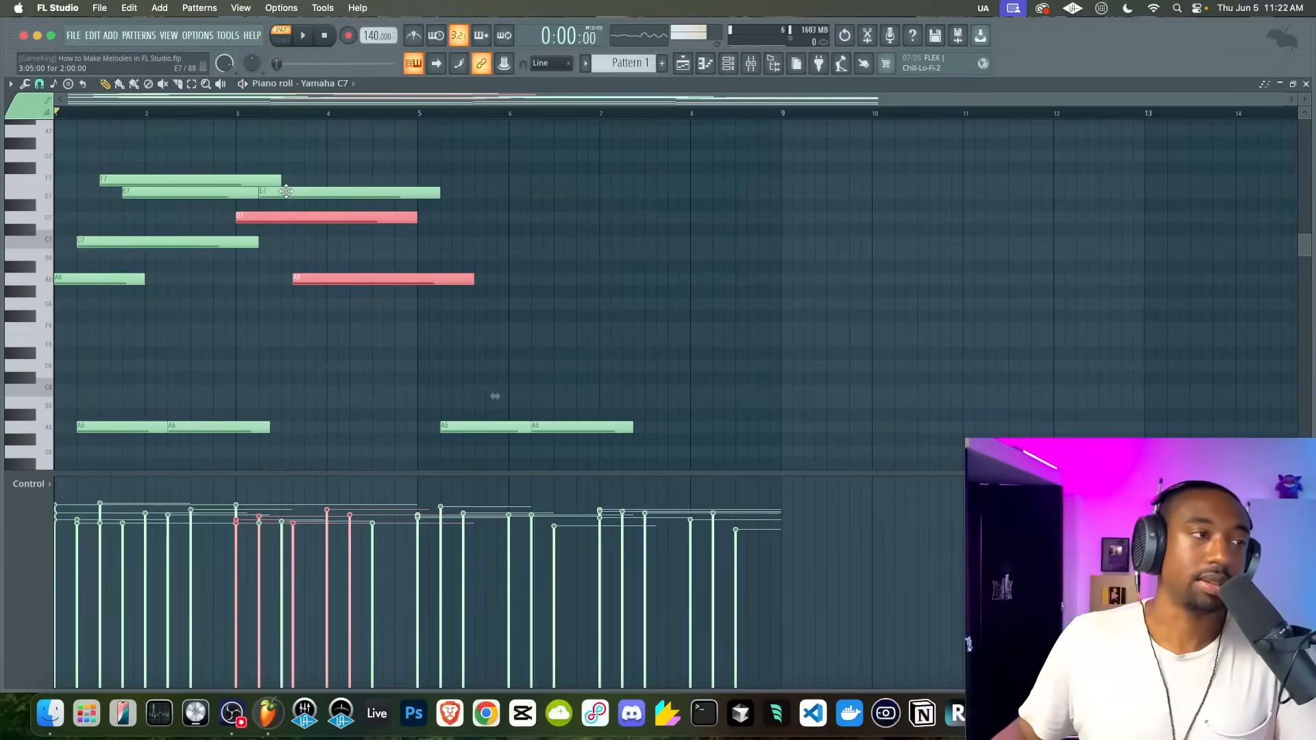
{"action": "left_click", "coordinate": [299, 254]}
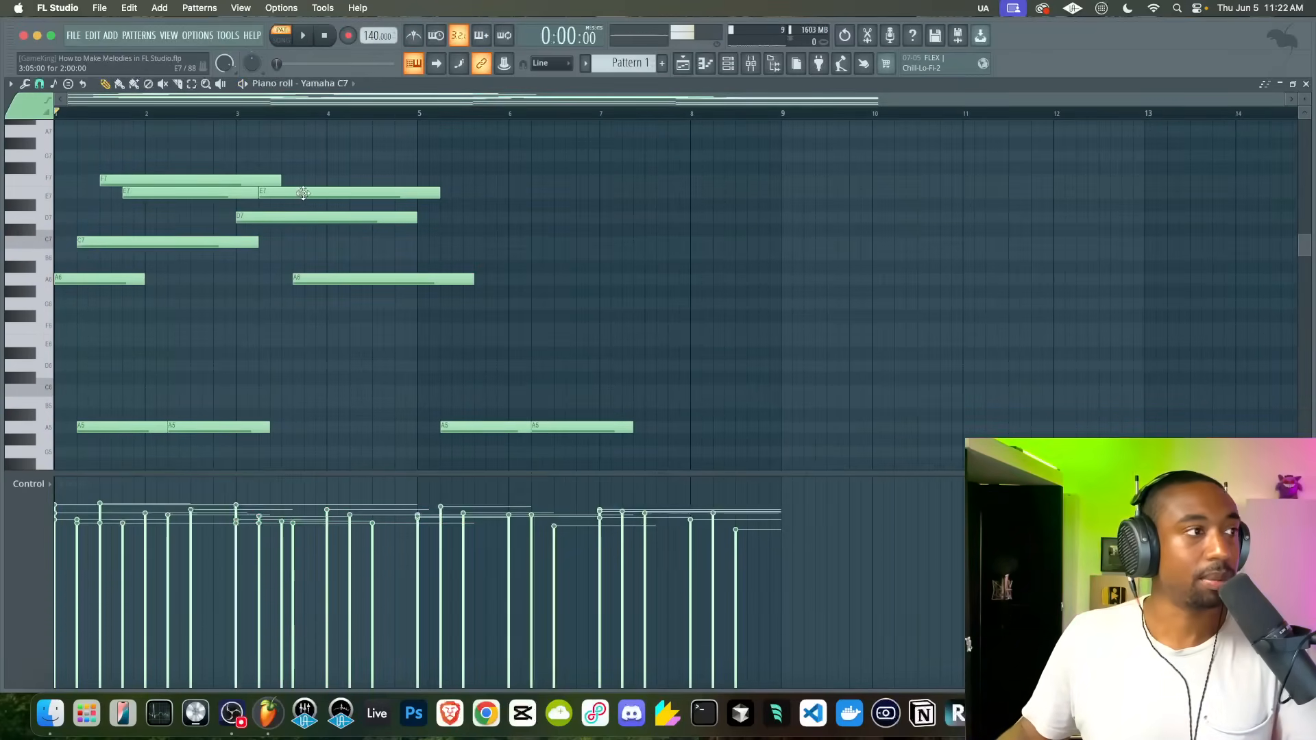
{"action": "left_click_drag", "start_coordinate": [290, 192], "coordinate": [355, 192]}
{"action": "left_click_drag", "start_coordinate": [339, 270], "coordinate": [322, 307]}
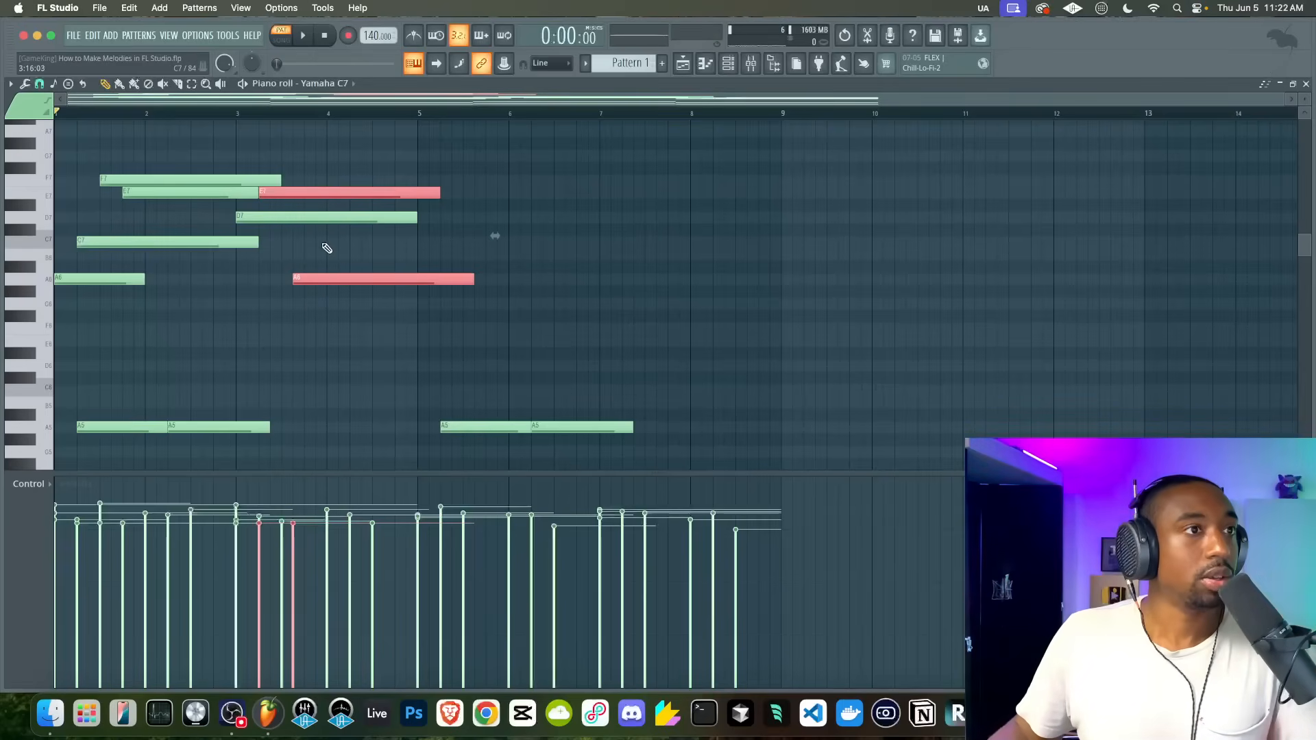
{"action": "key", "text": "space"}
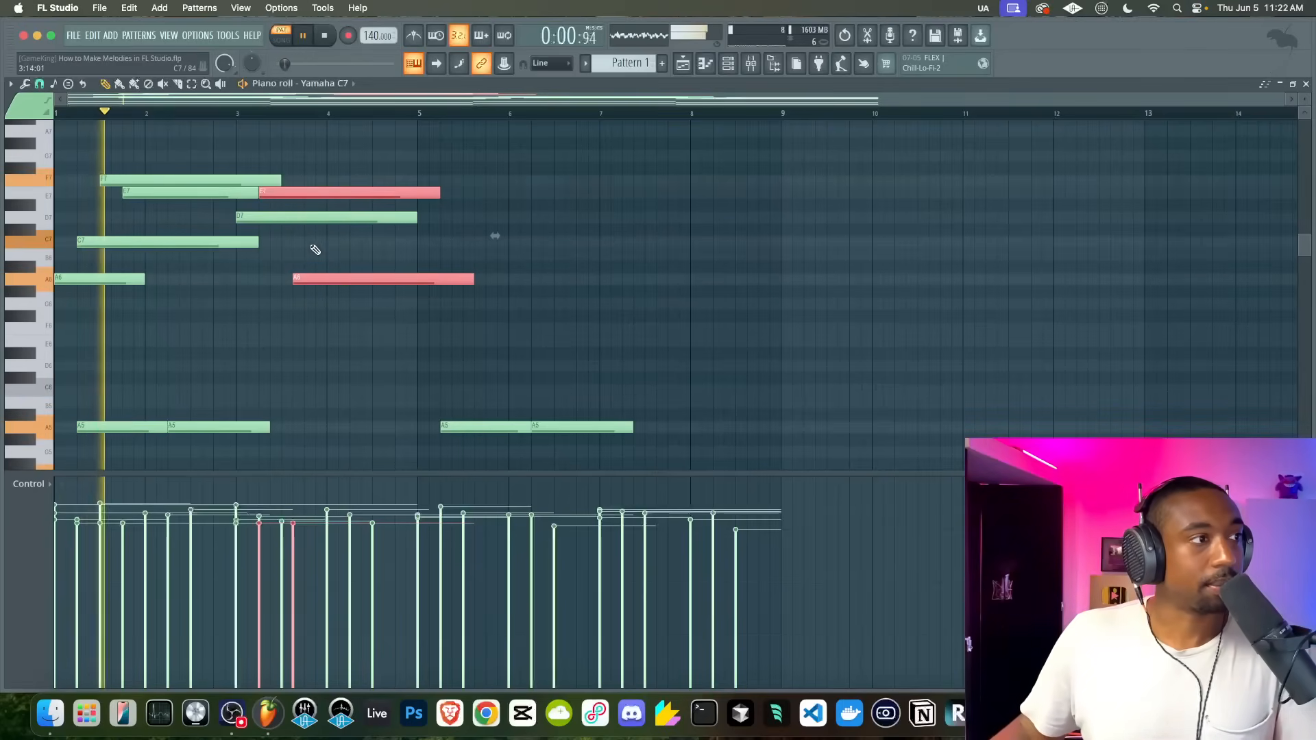
- Move the second A6 melody note slightly earlier, to start at step 9 of bar 3
{"action": "left_click", "coordinate": [311, 246]}
{"action": "left_click", "coordinate": [264, 203]}
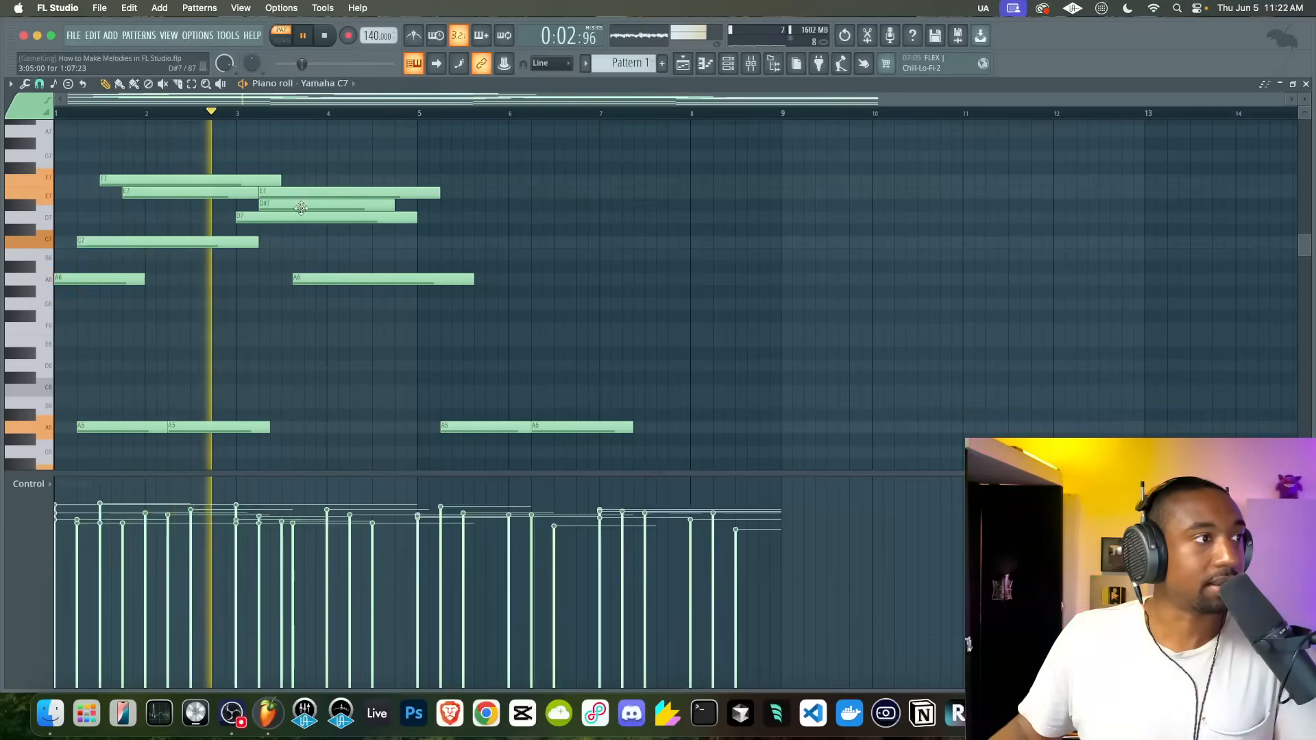
{"action": "right_click", "coordinate": [268, 204]}
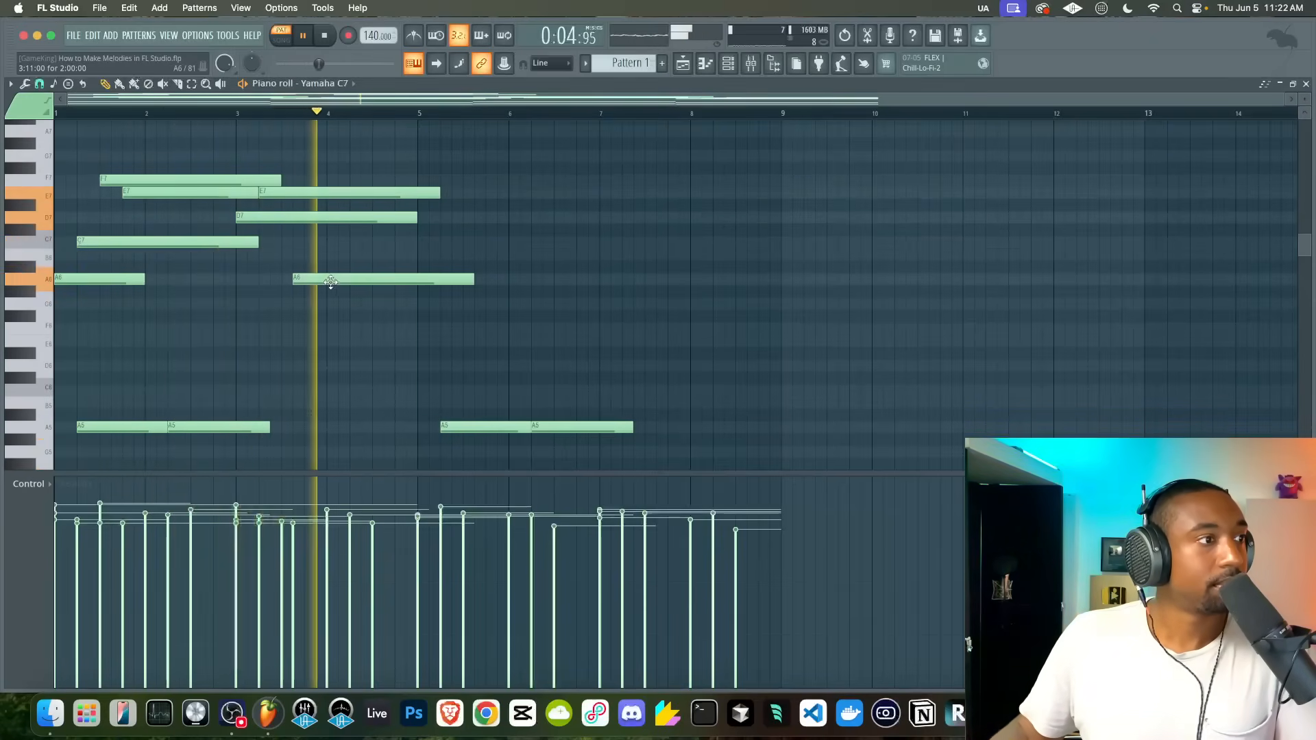
{"action": "left_click_drag", "start_coordinate": [319, 278], "coordinate": [309, 277]}
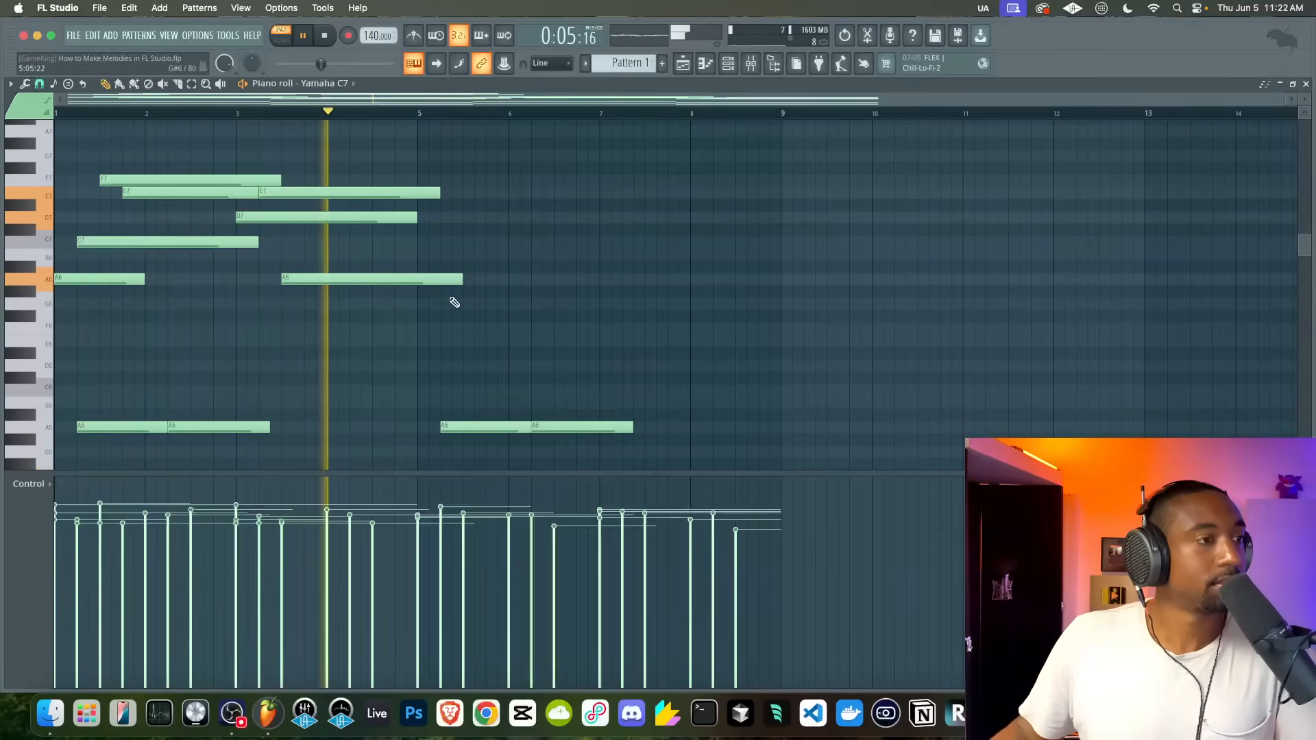
{"action": "key", "text": "space"}
- Duplicate the high melody into bars 5 to 8, and shorten the A6 note from bar 3 to end at bar 5
{"action": "left_click_drag", "start_coordinate": [478, 309], "coordinate": [69, 173]}
{"action": "left_click_drag", "start_coordinate": [92, 284], "coordinate": [456, 283]}
{"action": "key", "text": "super+d"}
{"action": "left_click", "coordinate": [392, 275]}
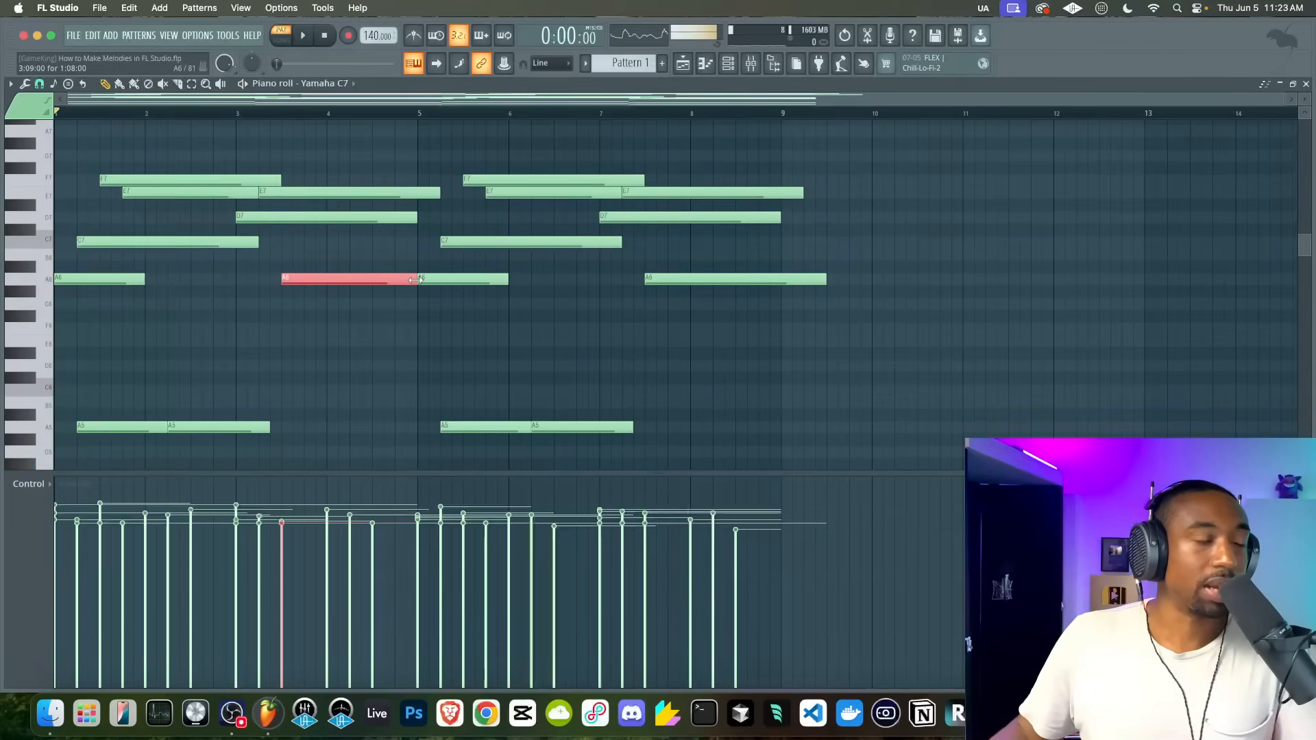
- Slice off the E7 and A6 melody note ends beyond bar 9 during playback, and save the project
{"action": "key", "text": "space"}
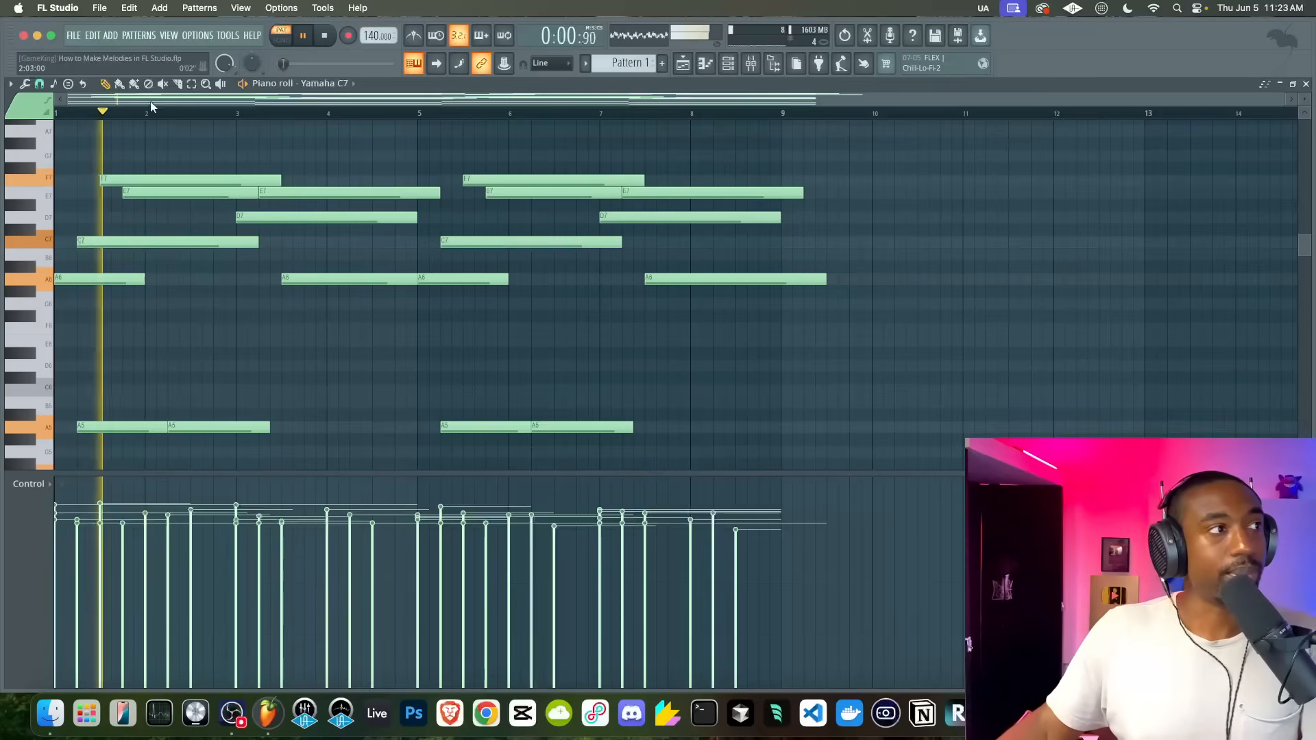
{"action": "left_click_drag", "start_coordinate": [814, 168], "coordinate": [783, 323]}
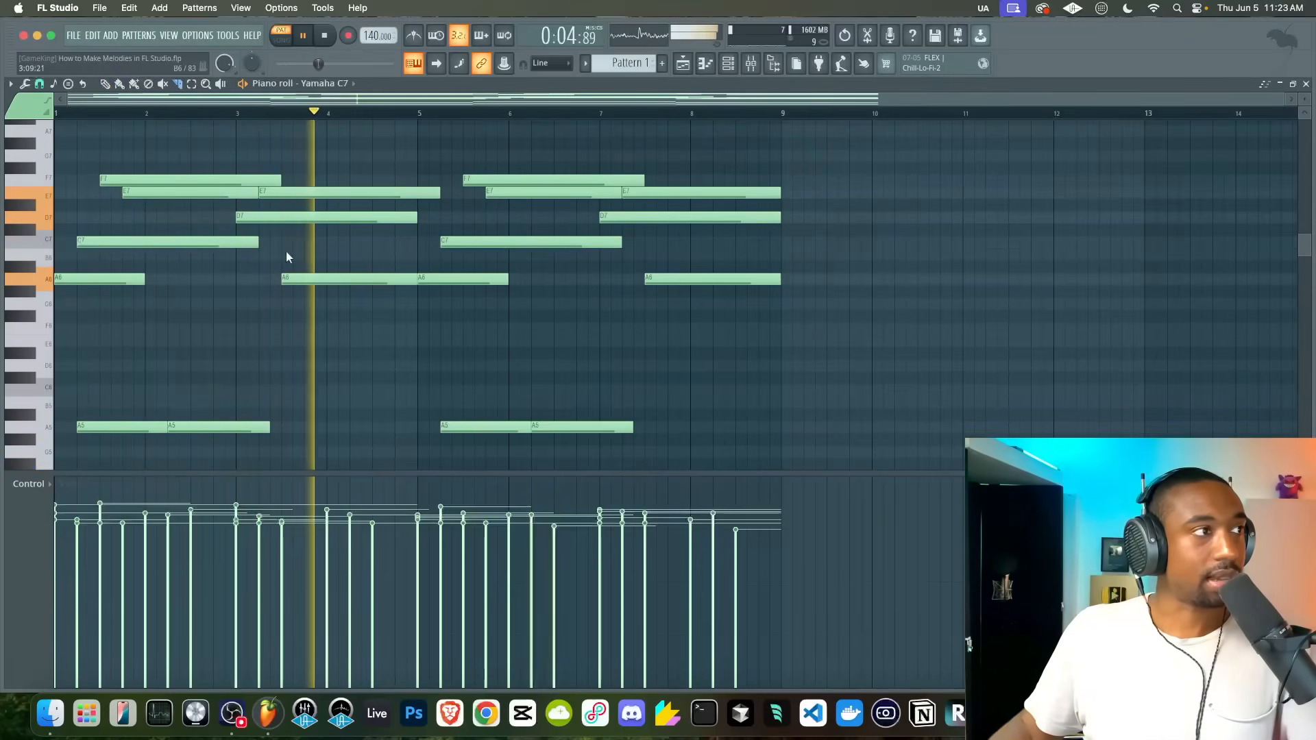
{"action": "left_click", "coordinate": [106, 84]}
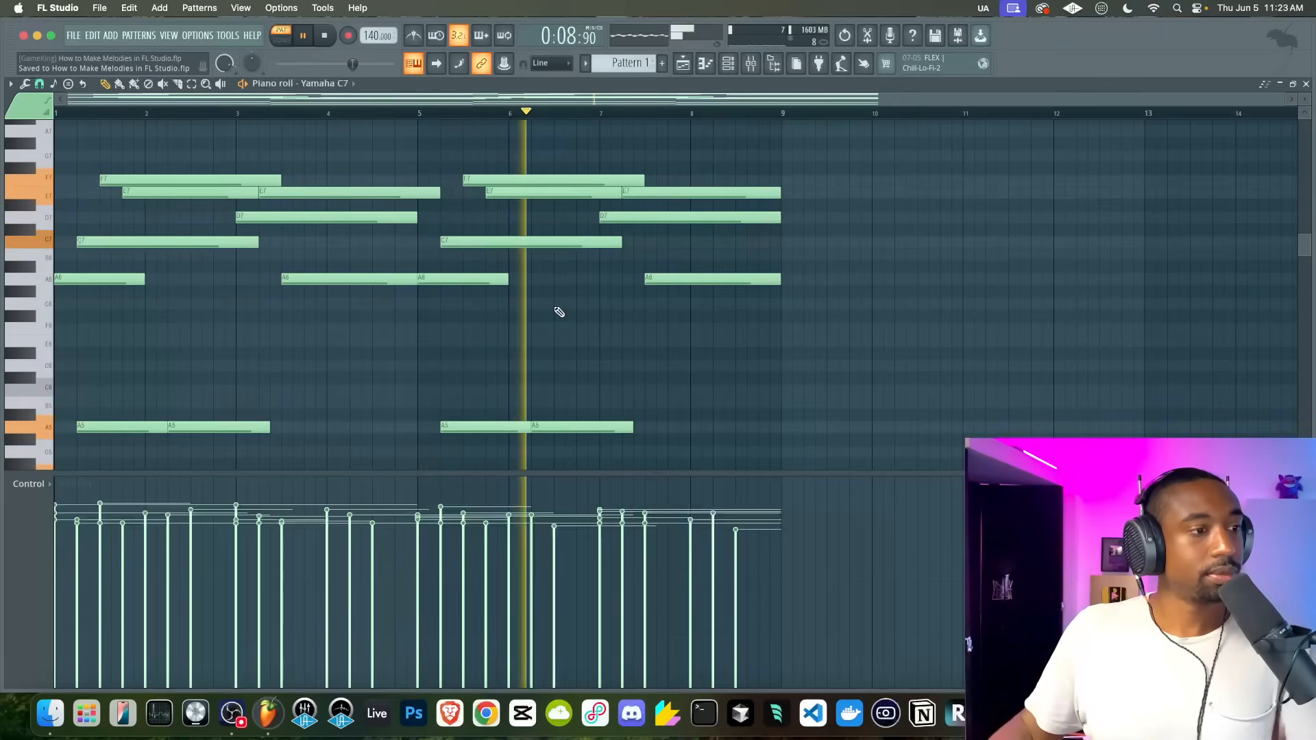
{"action": "key", "text": "space"}
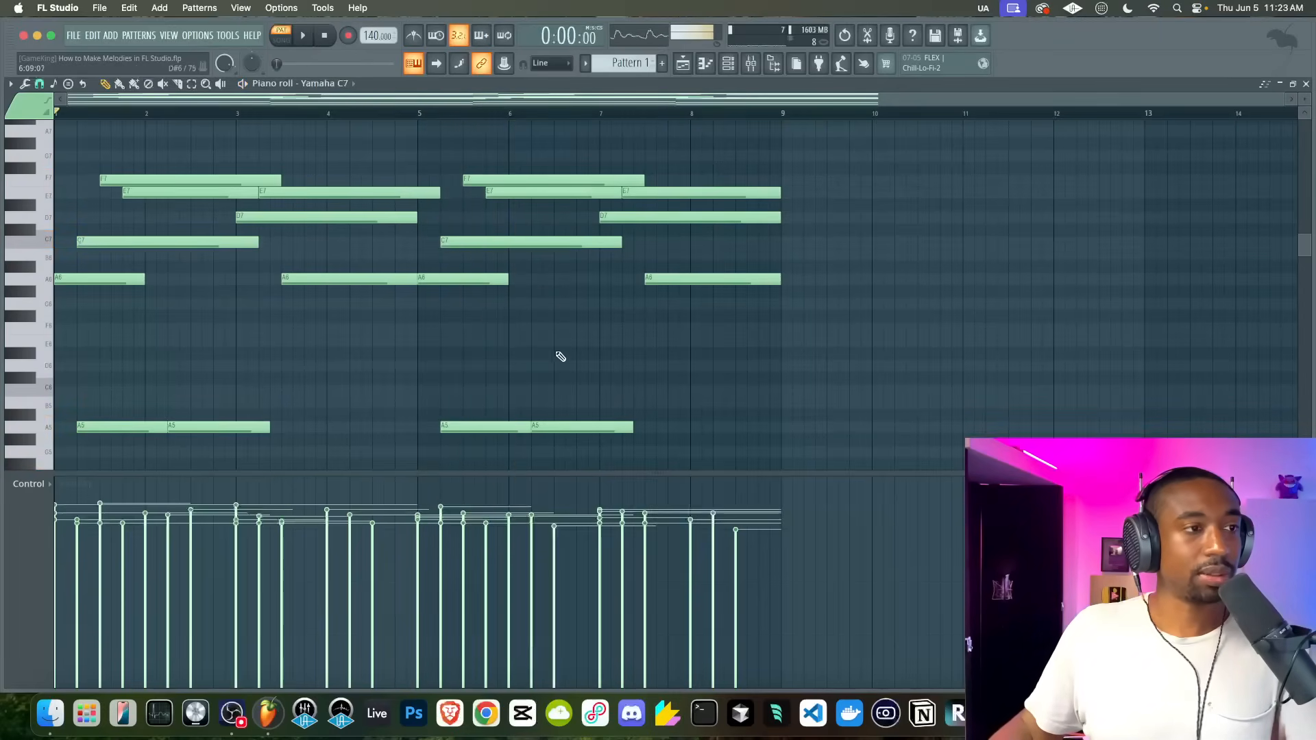
- Open the Humanize script with start time range 0.064, duration range 0.121, velocity range 0.272 and velocity offset 0
{"action": "left_click", "coordinate": [40, 85]}
{"action": "left_click", "coordinate": [199, 155]}
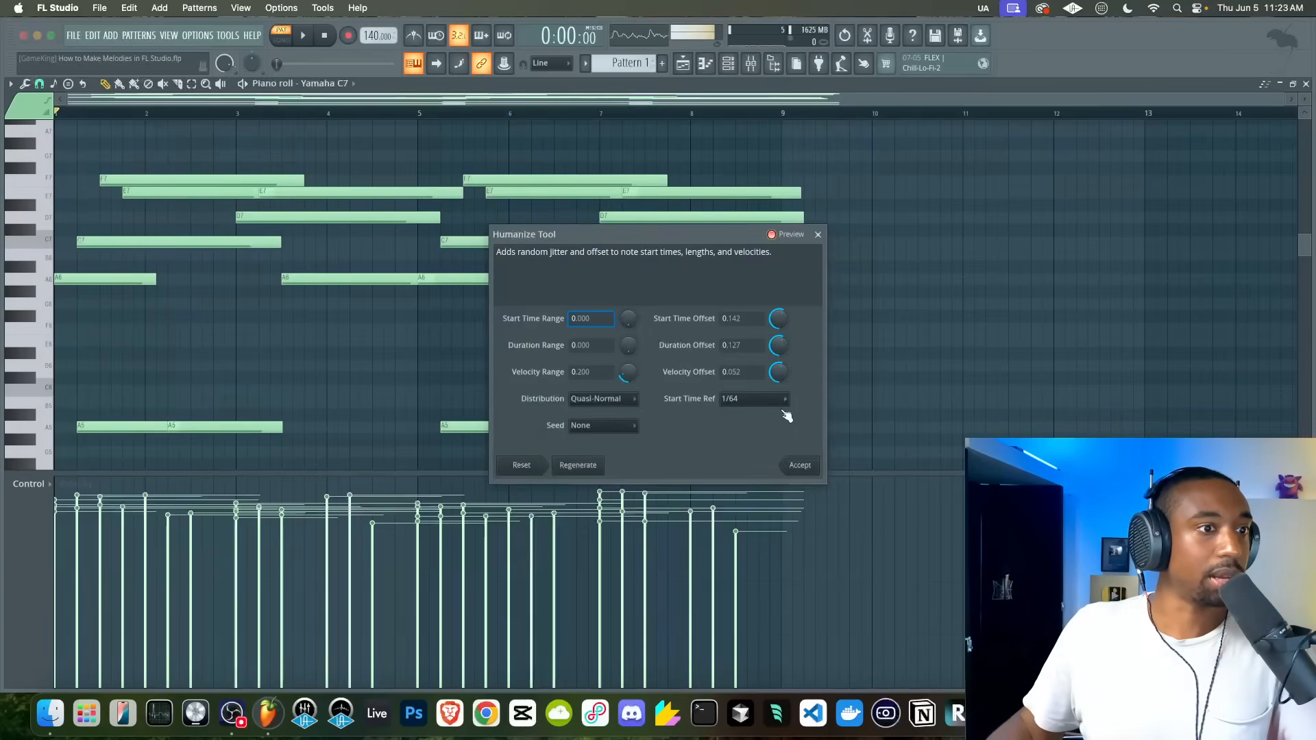
{"action": "left_click_drag", "start_coordinate": [778, 372], "coordinate": [773, 370]}
{"action": "left_click_drag", "start_coordinate": [642, 378], "coordinate": [627, 378]}
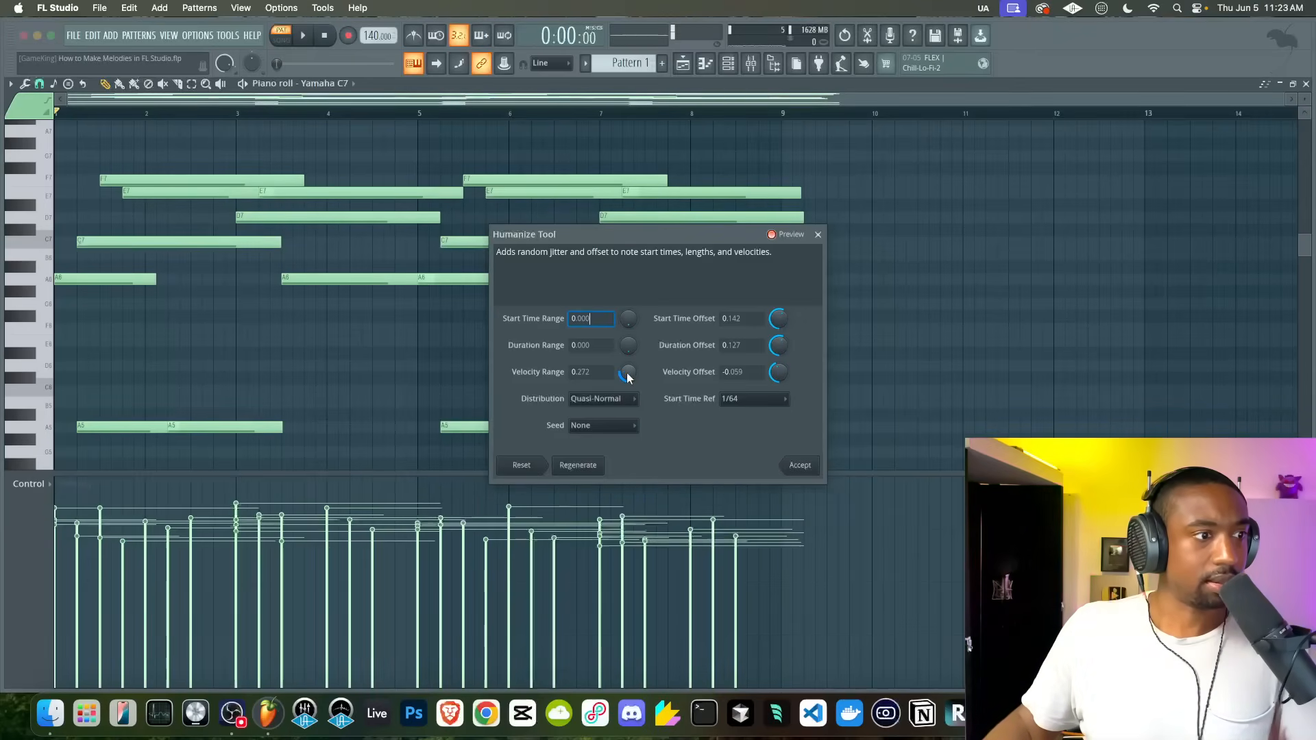
{"action": "left_click", "coordinate": [739, 372]}
{"action": "type", "text": "0"}
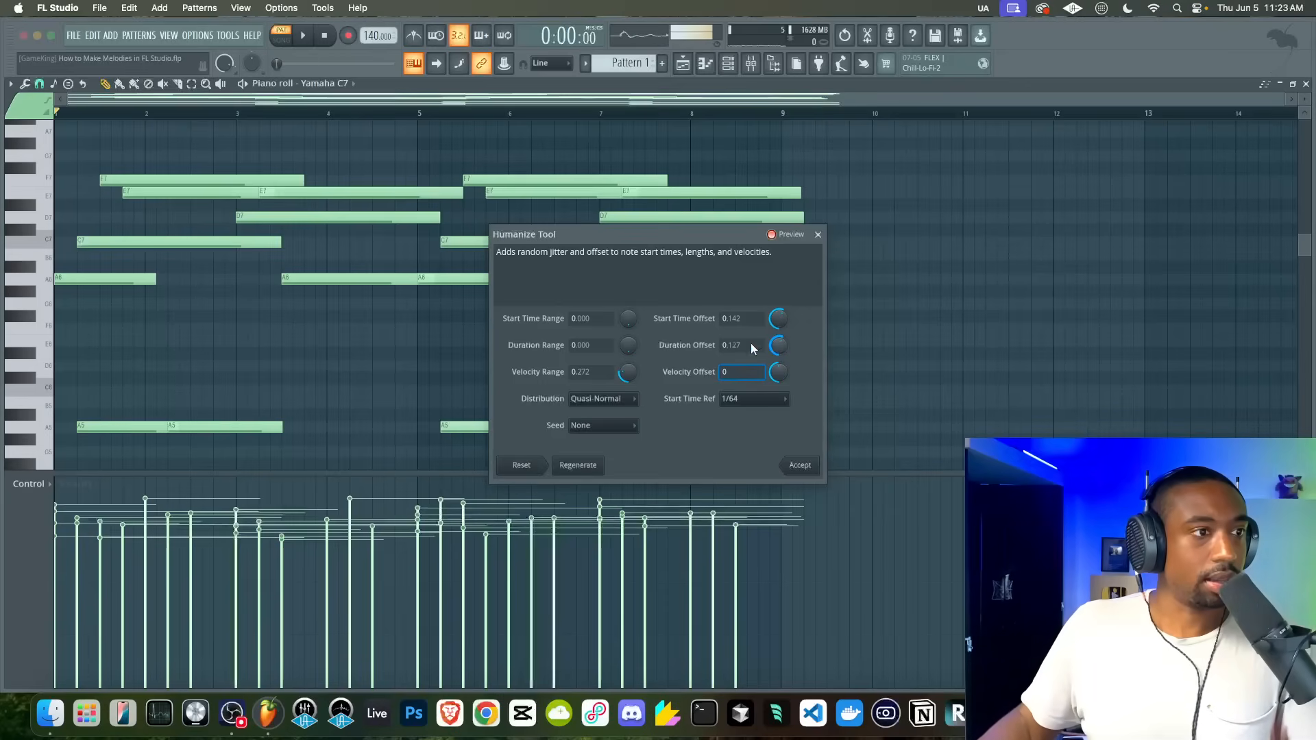
{"action": "left_click_drag", "start_coordinate": [632, 349], "coordinate": [632, 347]}
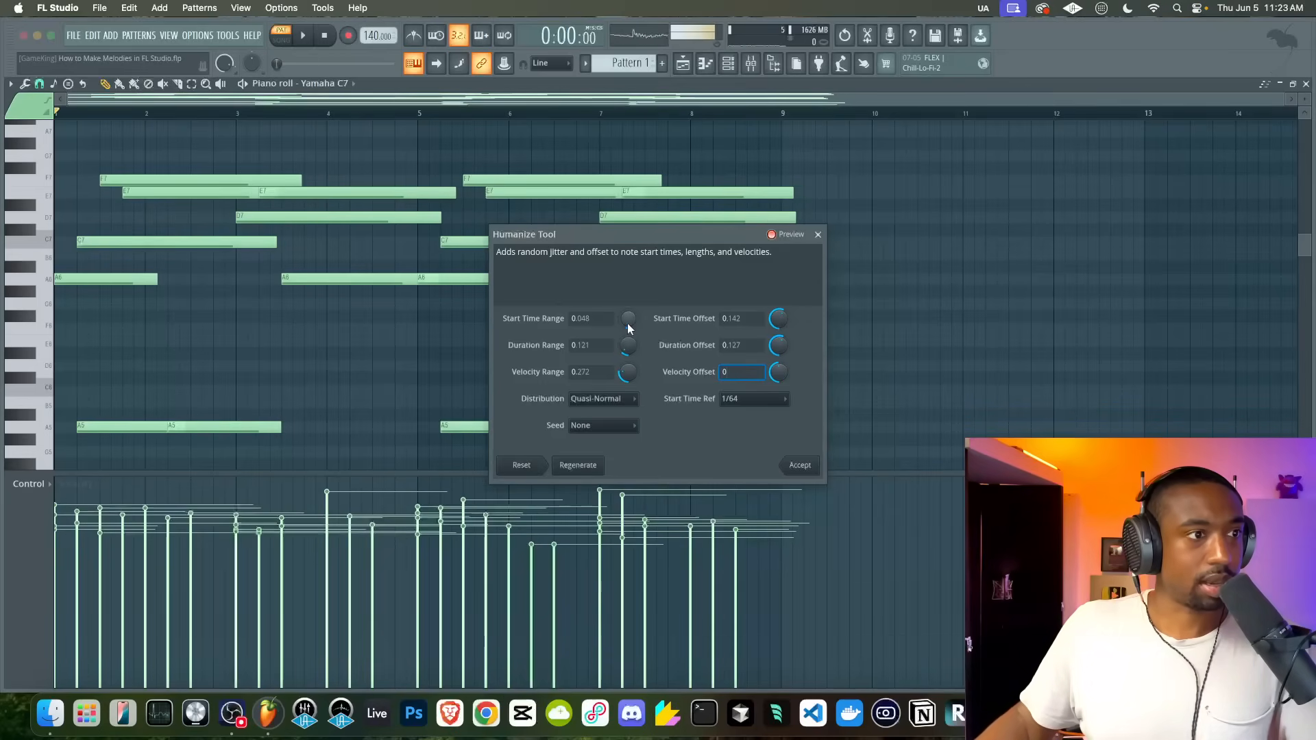
{"action": "left_click_drag", "start_coordinate": [628, 325], "coordinate": [628, 323]}
- Set the start time and duration offsets to 0, regenerate the variation and apply it to the notes
{"action": "left_click_drag", "start_coordinate": [754, 319], "coordinate": [695, 315]}
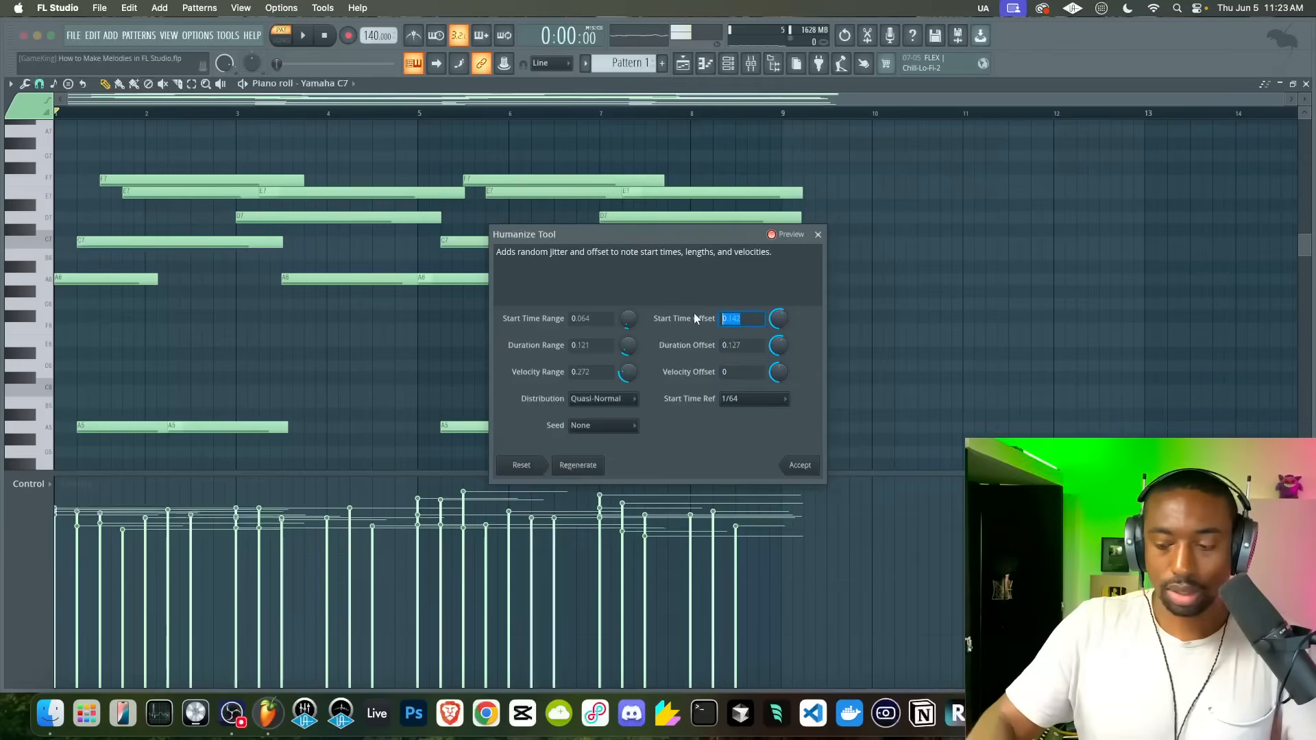
{"action": "type", "text": "0"}
{"action": "key", "text": "Tab"}
{"action": "type", "text": "0"}
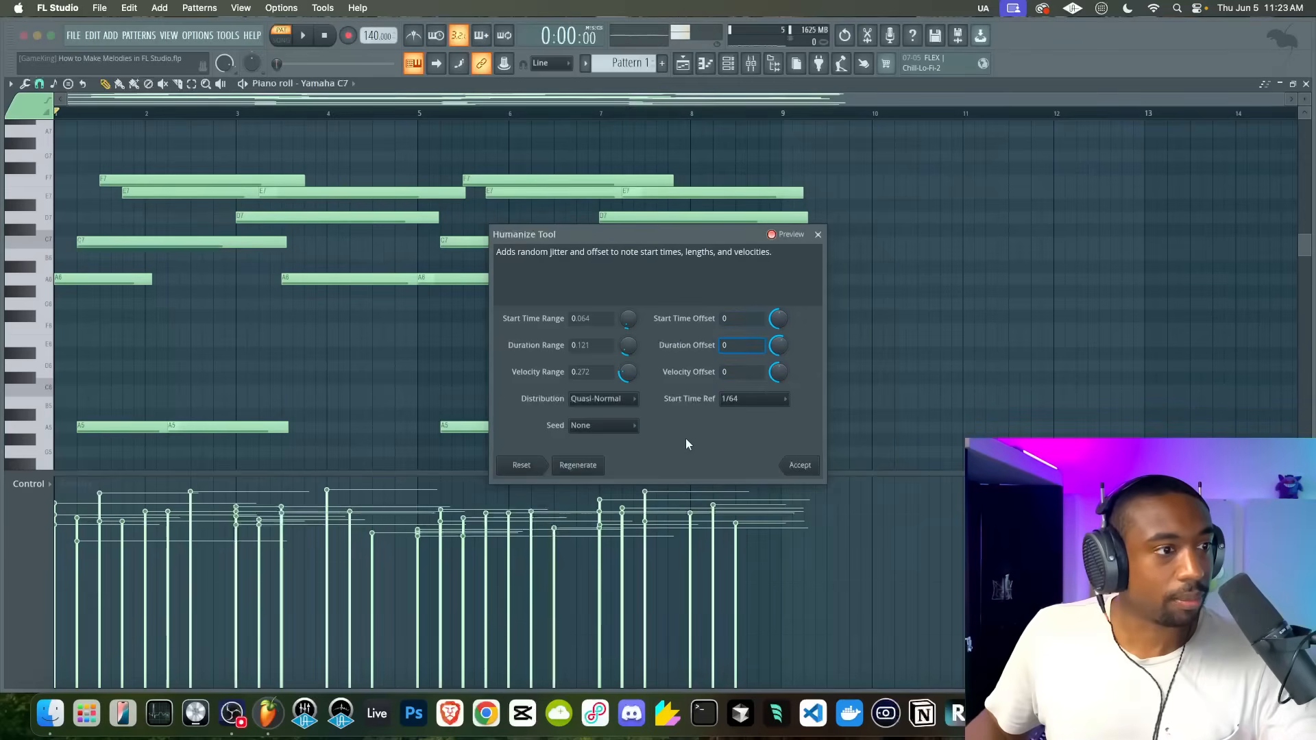
{"action": "left_click", "coordinate": [594, 464]}
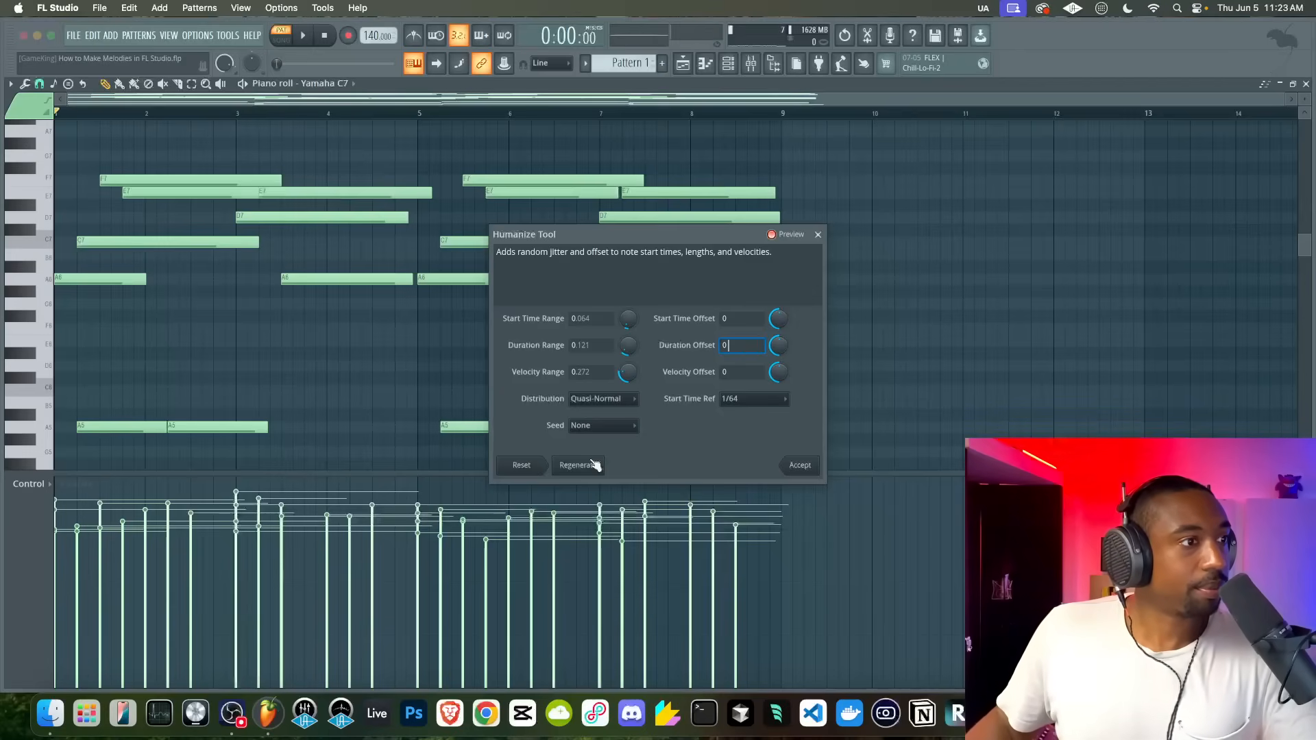
{"action": "left_click", "coordinate": [798, 467]}
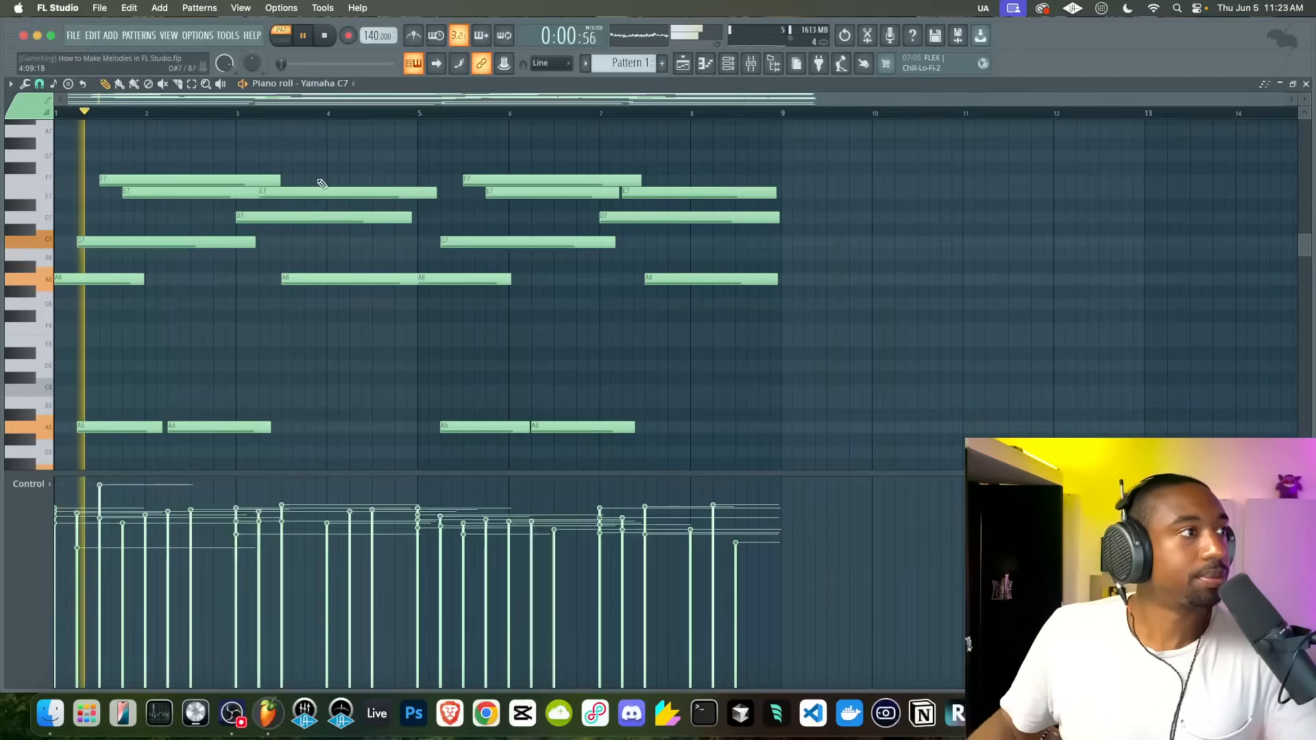
{"action": "left_click", "coordinate": [25, 83]}
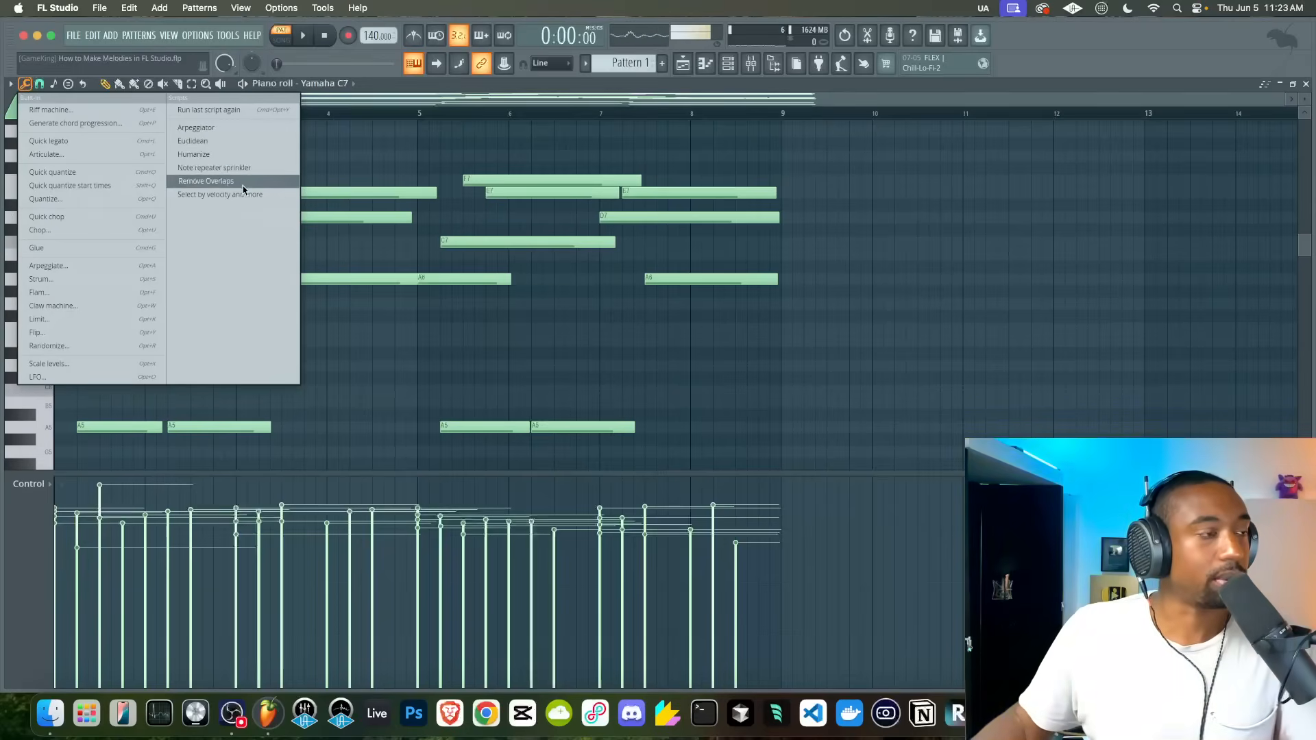
{"action": "left_click", "coordinate": [258, 168]}
{"action": "left_click", "coordinate": [802, 414]}
- Play back the humanized pattern and look over its chord and high melody notes
{"action": "scroll", "coordinate": [388, 212], "scroll_direction": "down", "scroll_amount": 10}
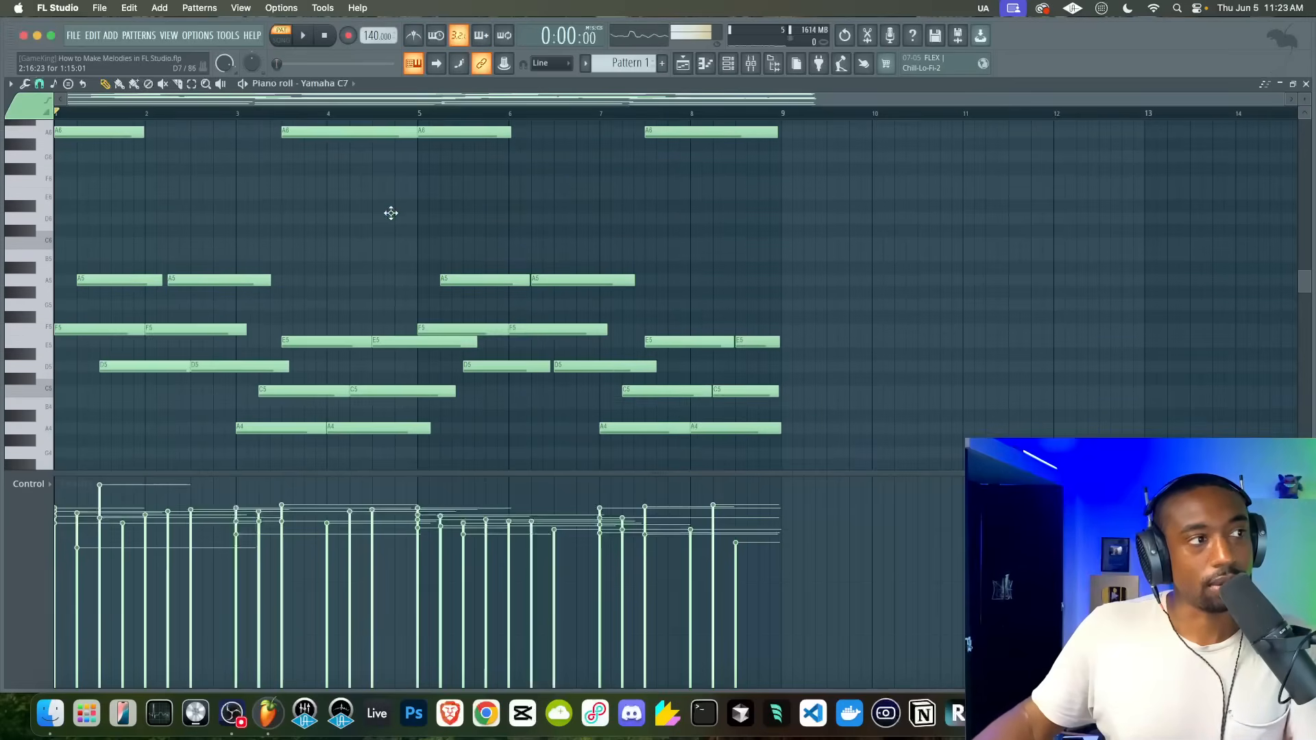
{"action": "key", "text": "space"}
{"action": "scroll", "coordinate": [391, 213], "scroll_direction": "up", "scroll_amount": 5}
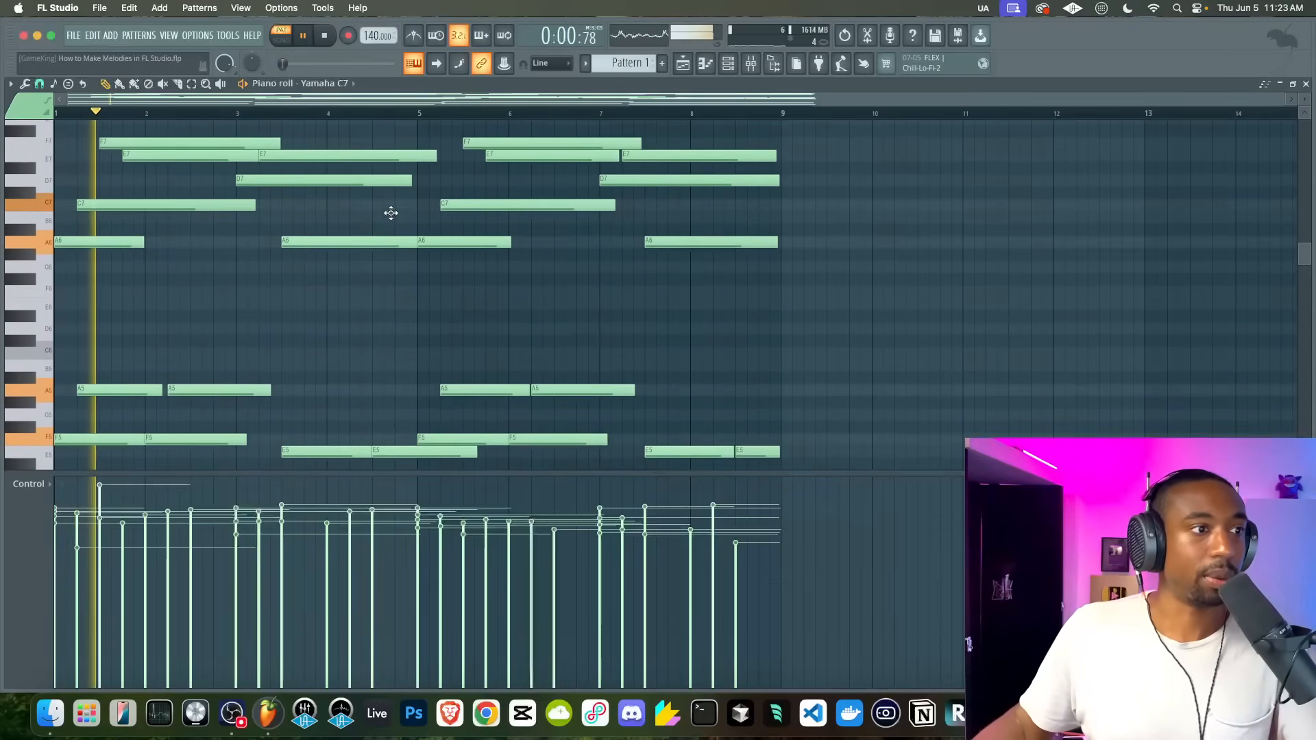
{"action": "scroll", "coordinate": [390, 213], "scroll_direction": "up", "scroll_amount": 5}
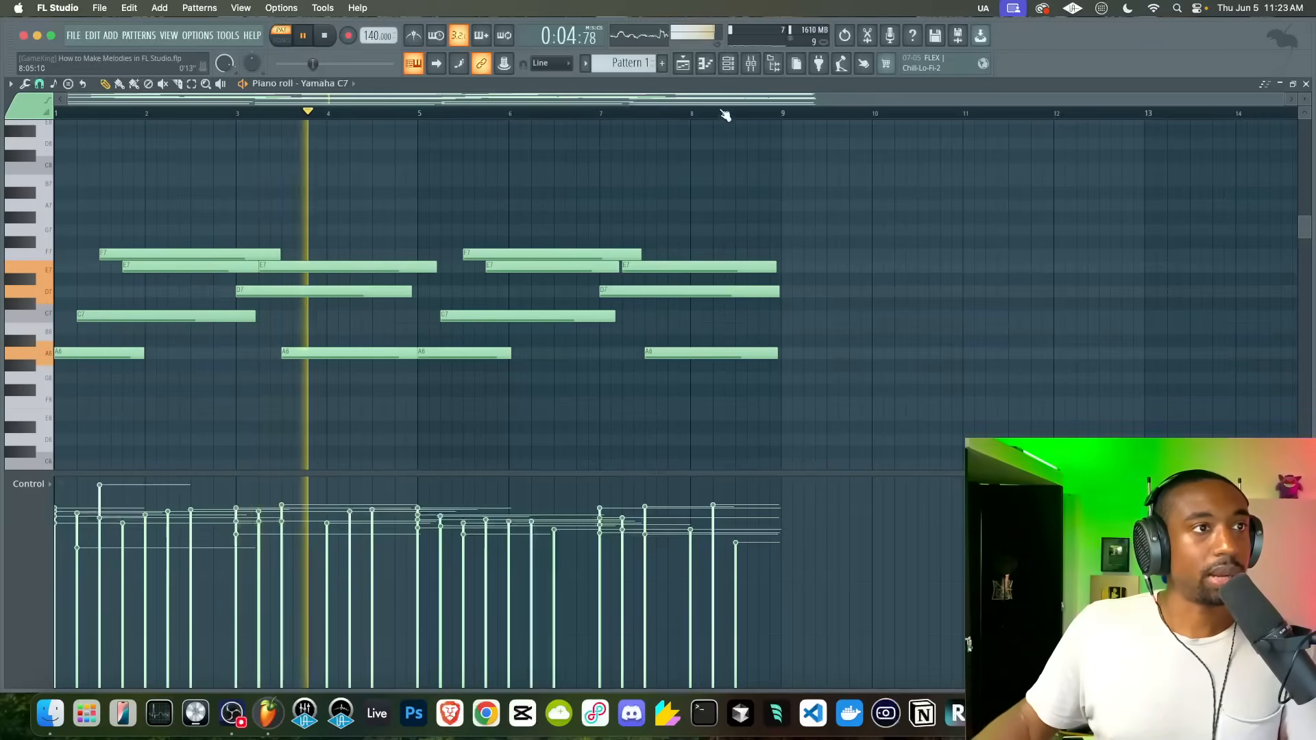
{"action": "key", "text": "space"}
{"action": "scroll", "coordinate": [531, 181], "scroll_direction": "down", "scroll_amount": 2}
{"action": "scroll", "coordinate": [503, 192], "scroll_direction": "down", "scroll_amount": 3}
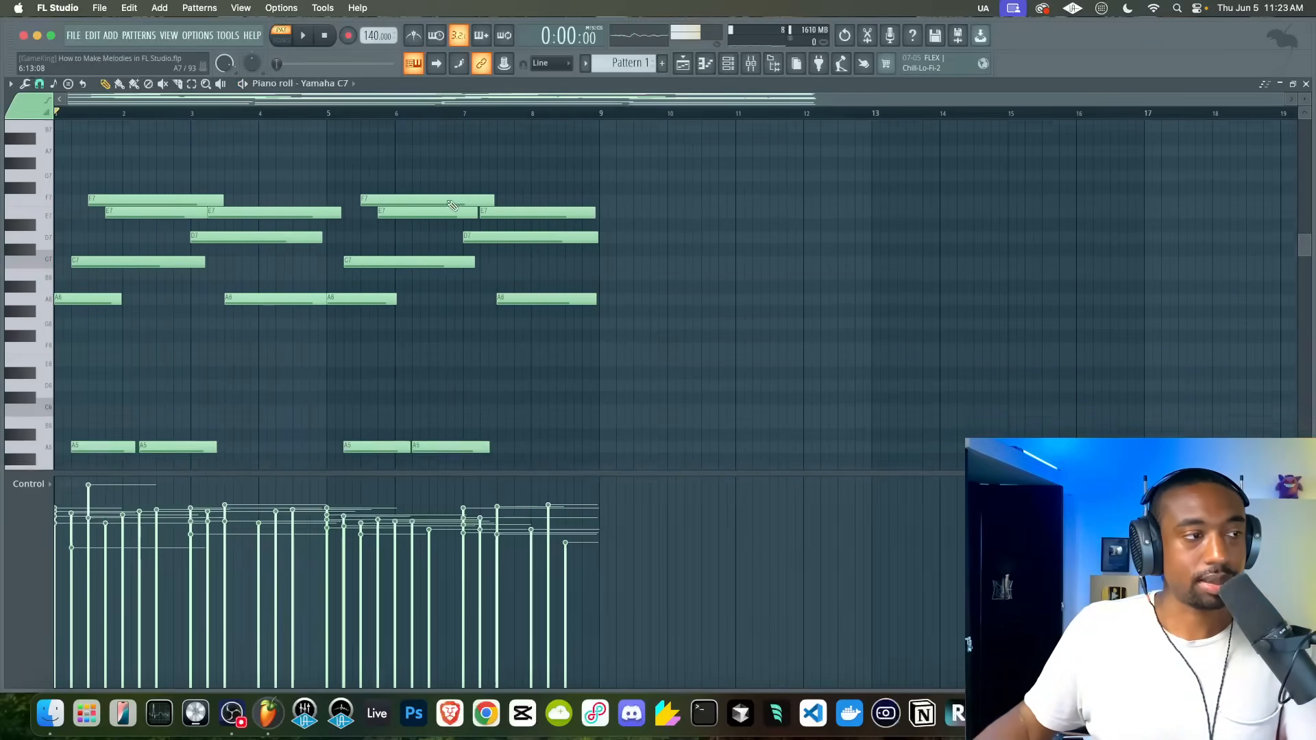
- Save the project, and transpose the whole pattern down one semitone before playing it
{"action": "key", "text": "super+s"}
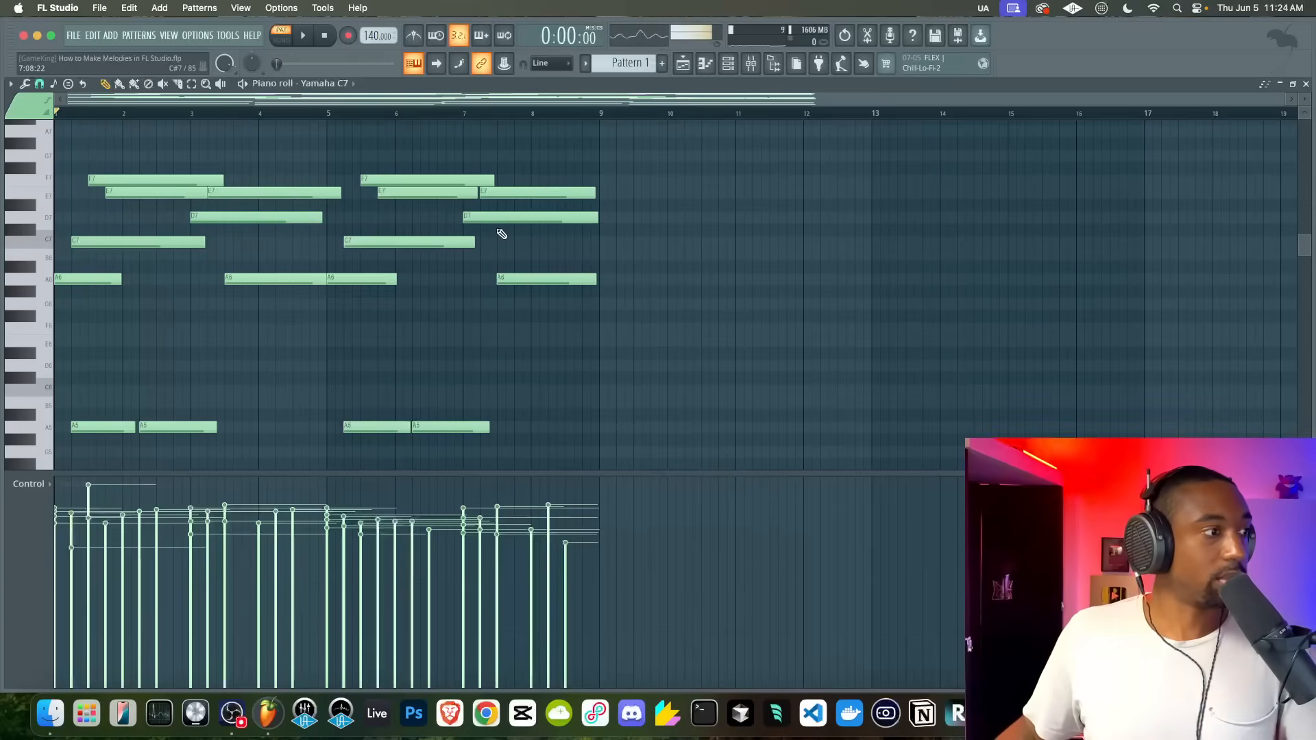
{"action": "scroll", "coordinate": [501, 232], "scroll_direction": "down", "scroll_amount": 4}
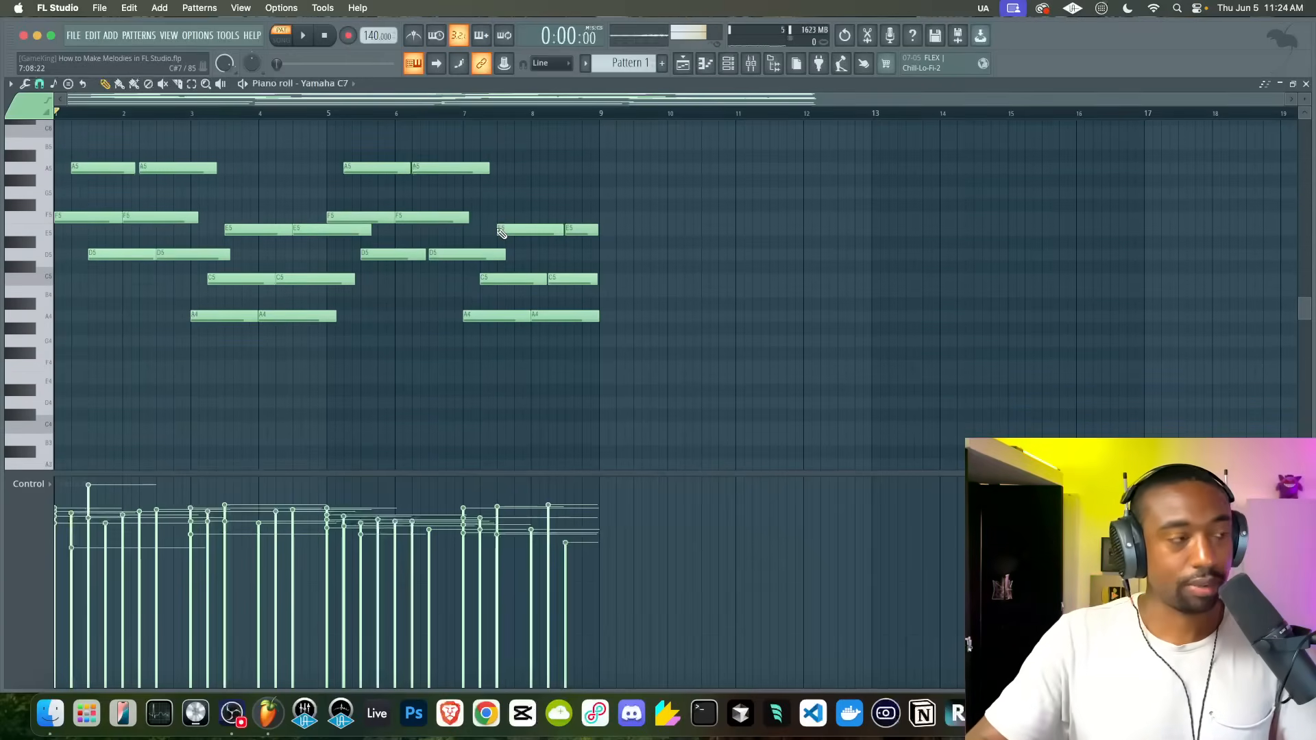
{"action": "scroll", "coordinate": [501, 231], "scroll_direction": "down", "scroll_amount": 5}
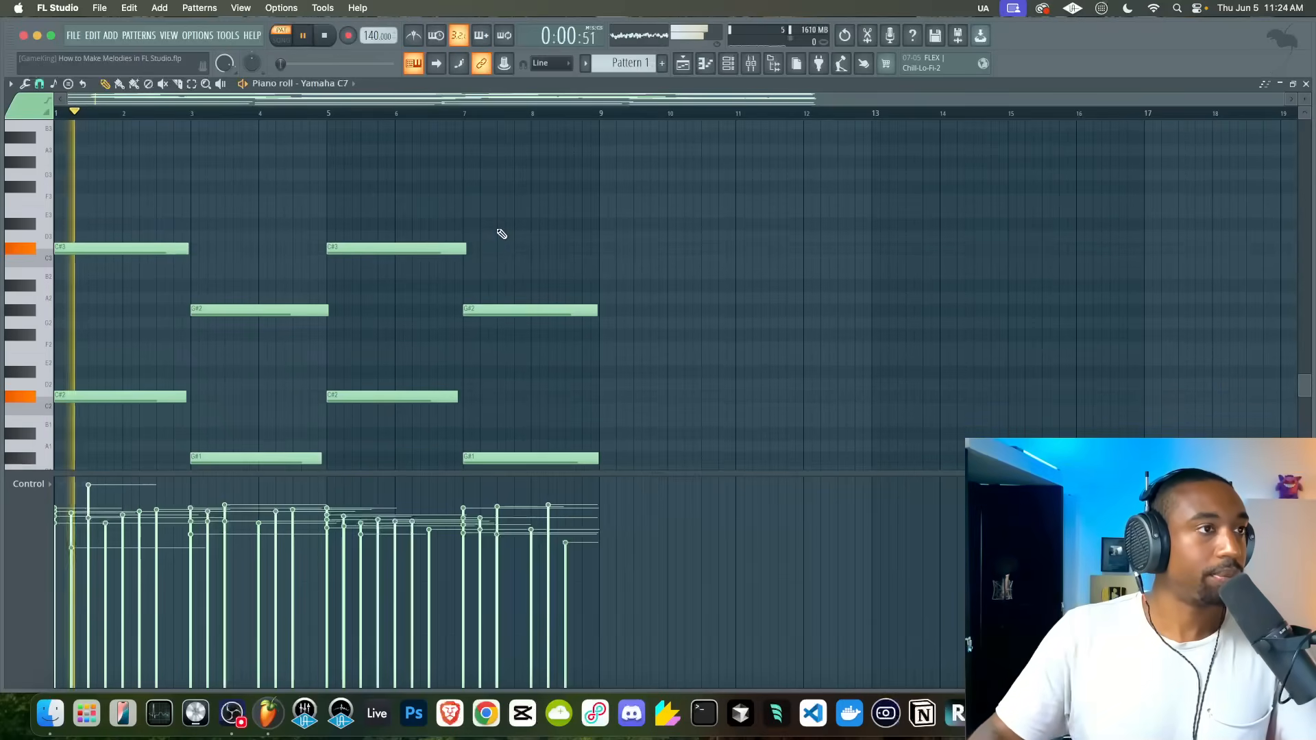
- Adjust the reverb mix of the Yamaha C7 piano in FLEX to about 58% while the pattern plays
{"action": "key", "text": "F6"}
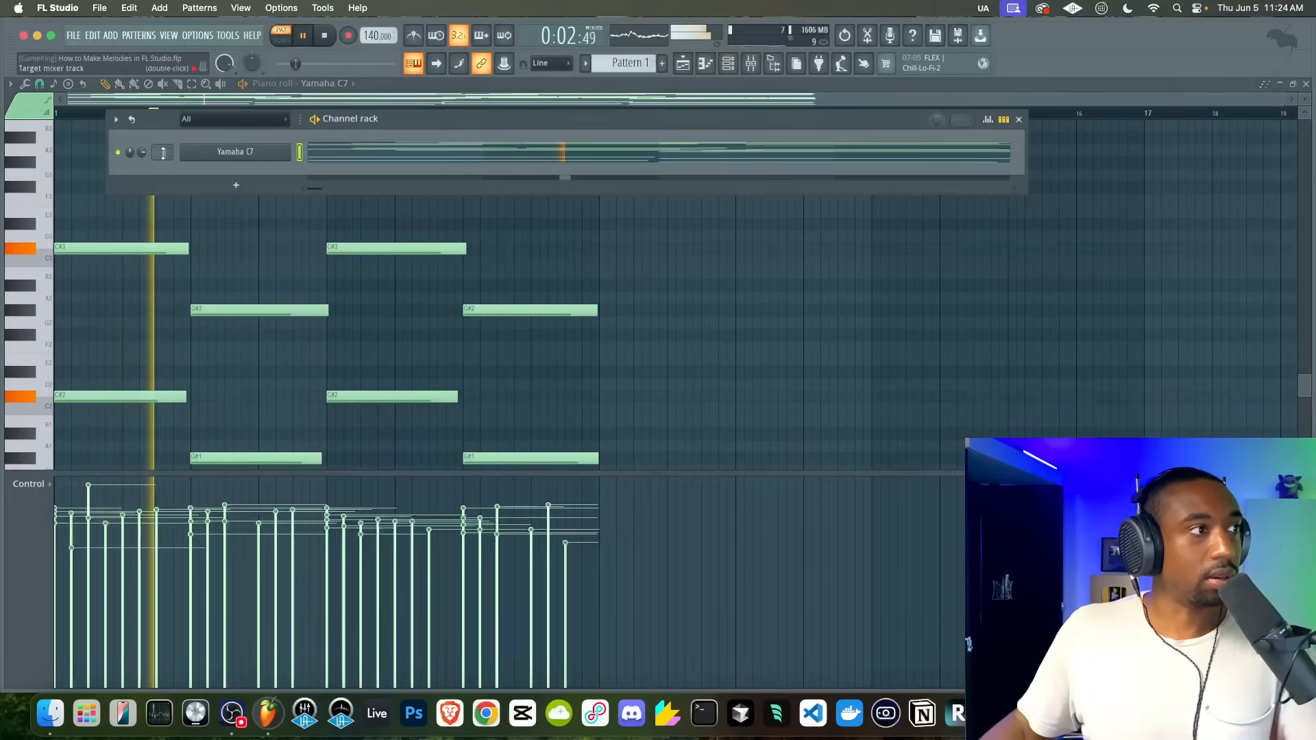
{"action": "left_click", "coordinate": [234, 151]}
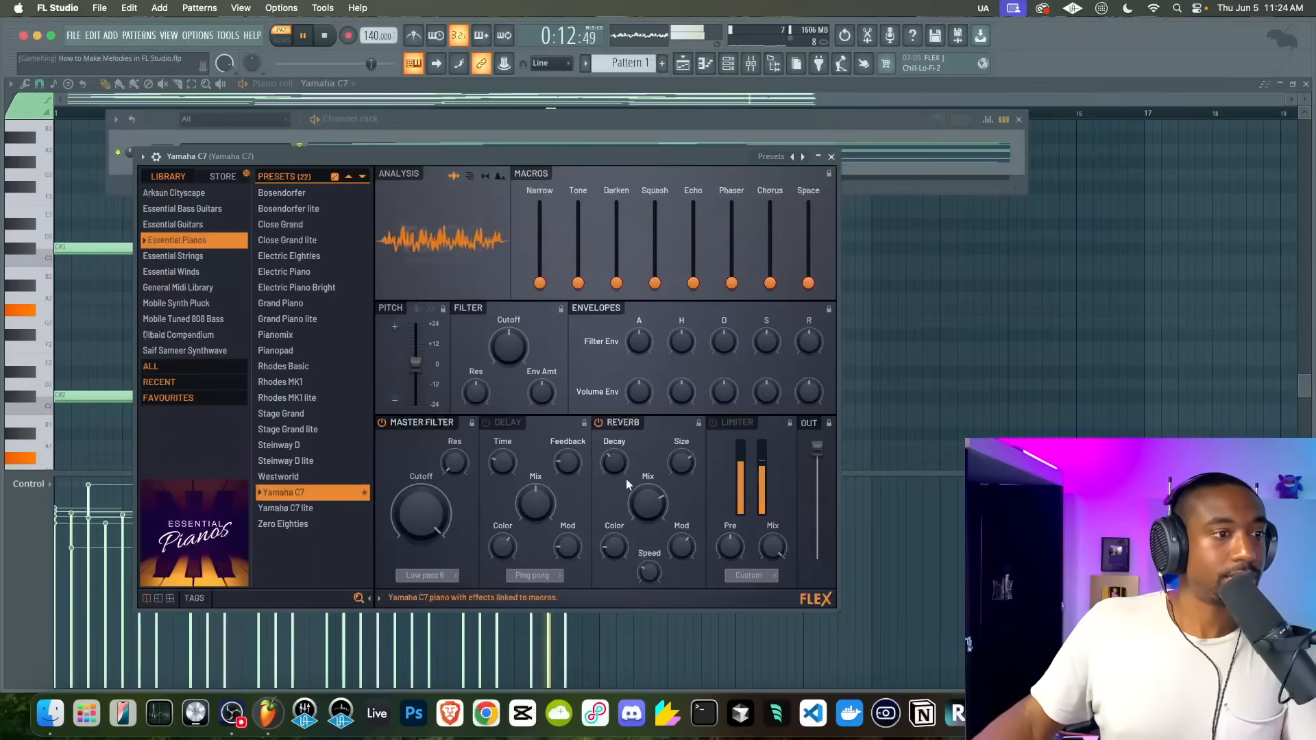
{"action": "key", "text": "space"}
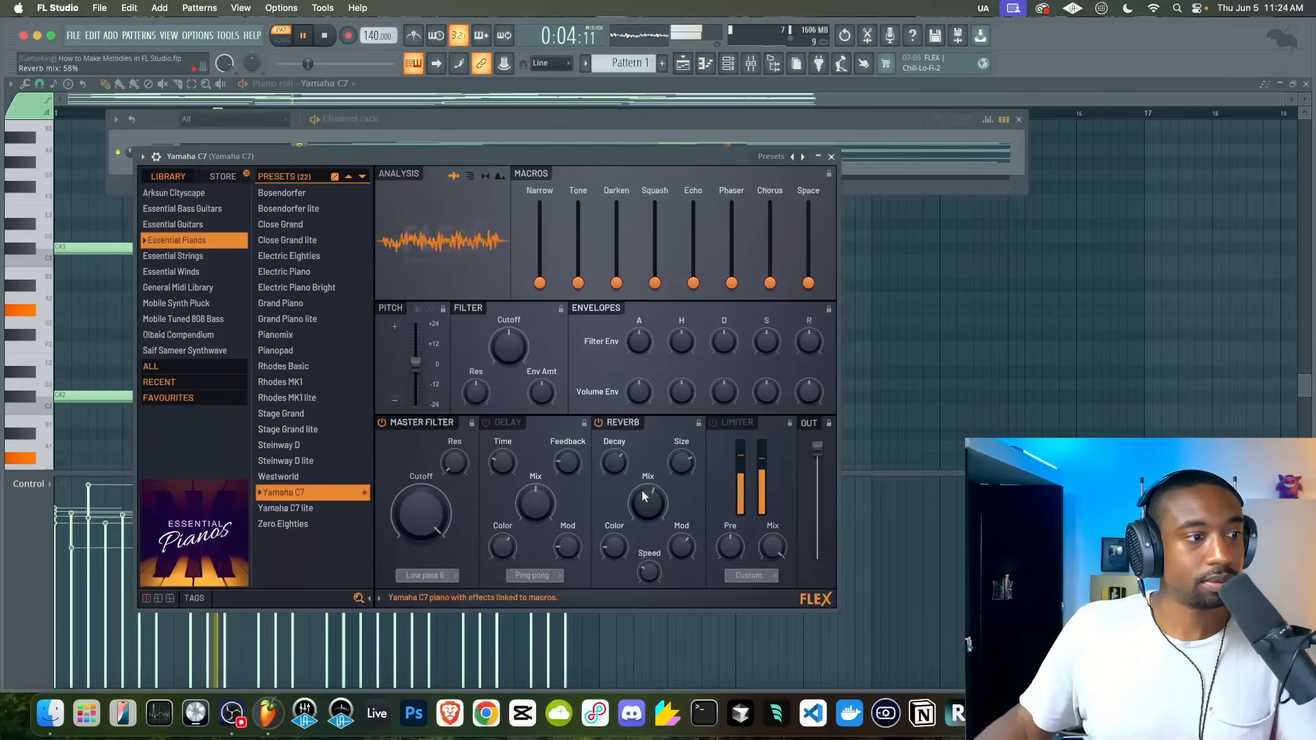
{"action": "key", "text": "space"}
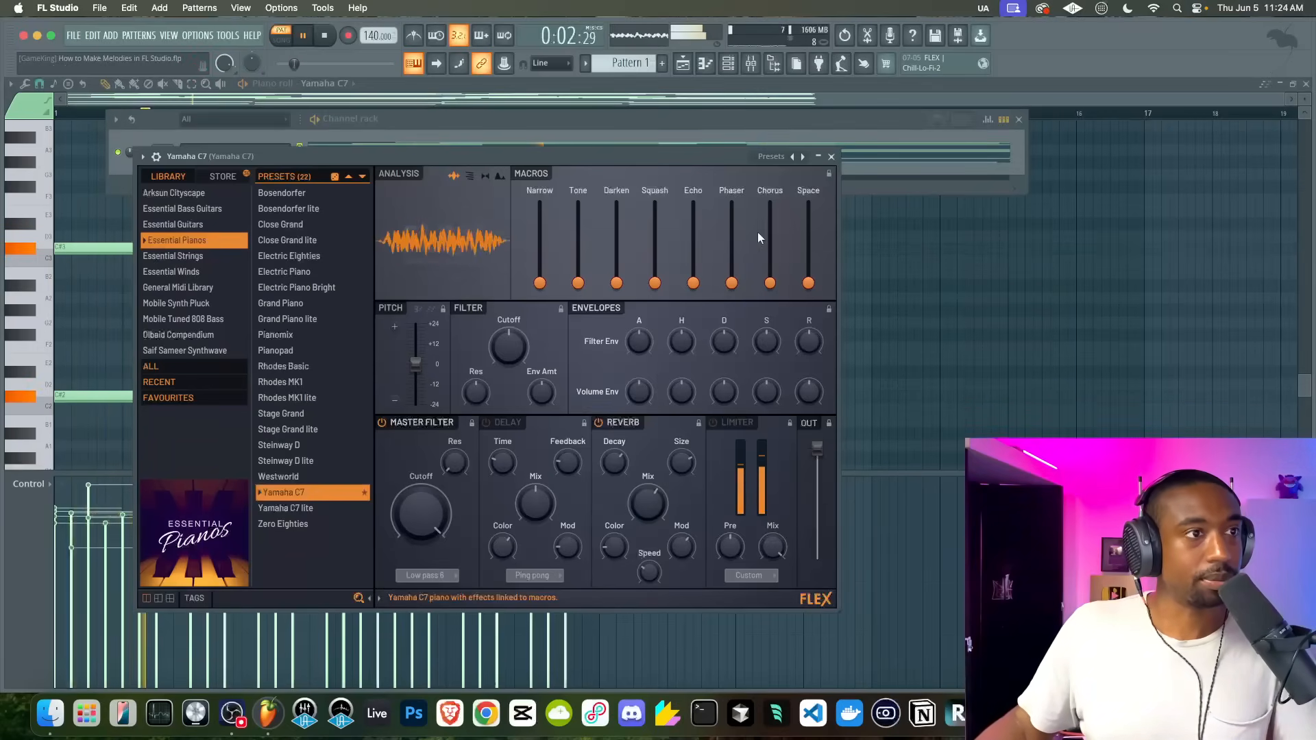
{"action": "left_click", "coordinate": [832, 156]}
- Examine the transposed bass and chord notes while the pattern plays, and stop playback
{"action": "scroll", "coordinate": [634, 256], "scroll_direction": "down", "scroll_amount": 6}
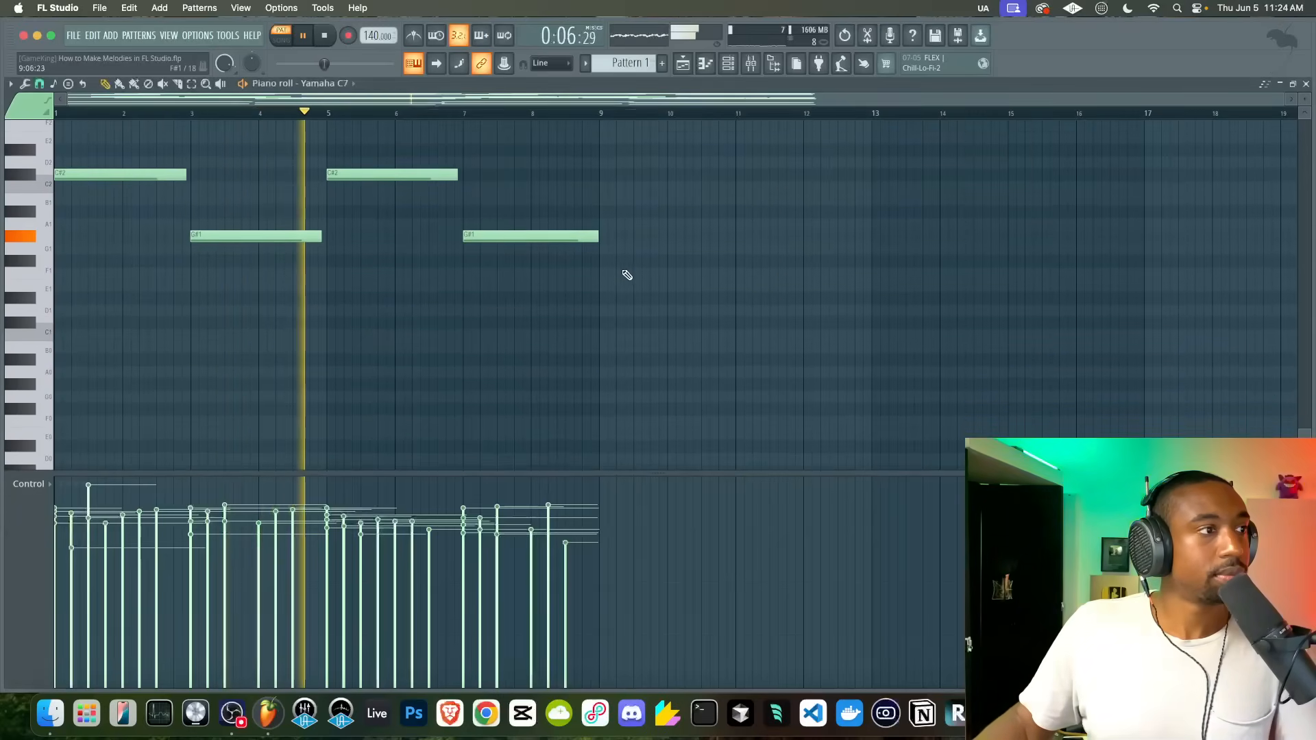
{"action": "scroll", "coordinate": [623, 281], "scroll_direction": "down", "scroll_amount": 1}
{"action": "scroll", "coordinate": [444, 233], "scroll_direction": "up", "scroll_amount": 5}
{"action": "scroll", "coordinate": [443, 230], "scroll_direction": "up", "scroll_amount": 5}
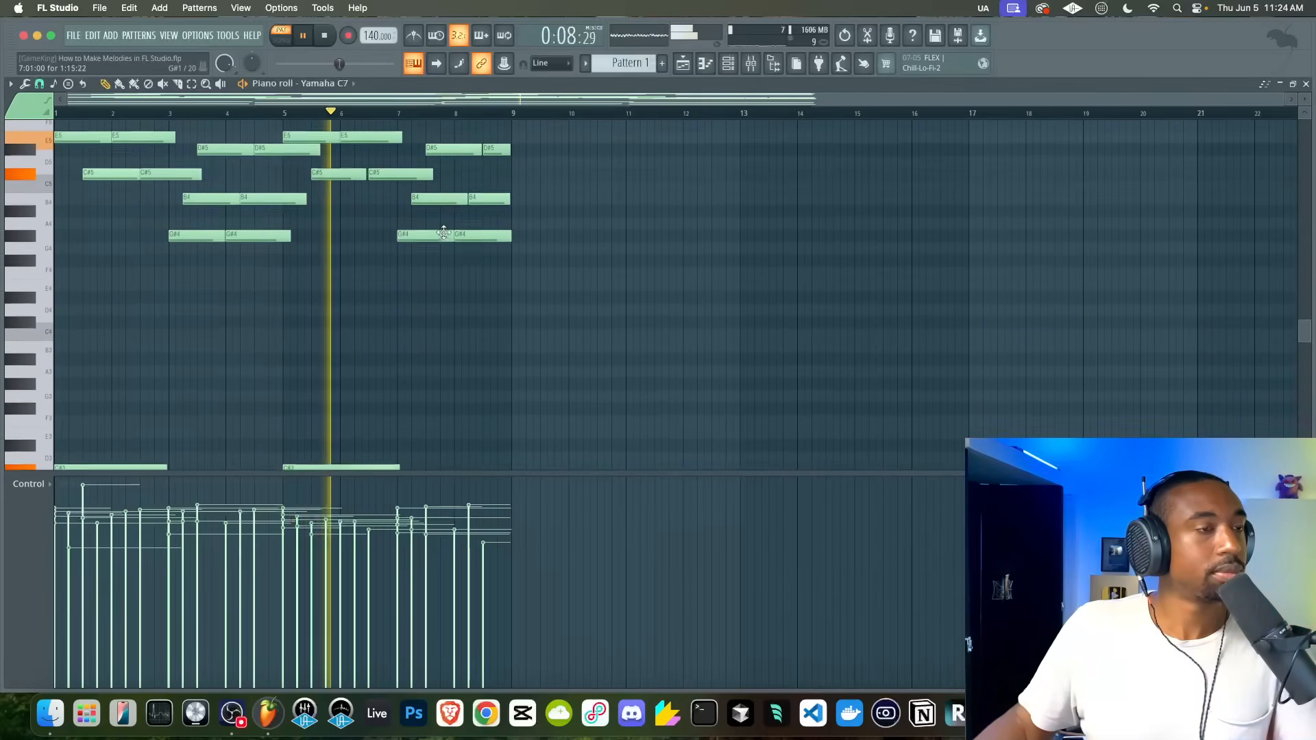
{"action": "key", "text": "space"}
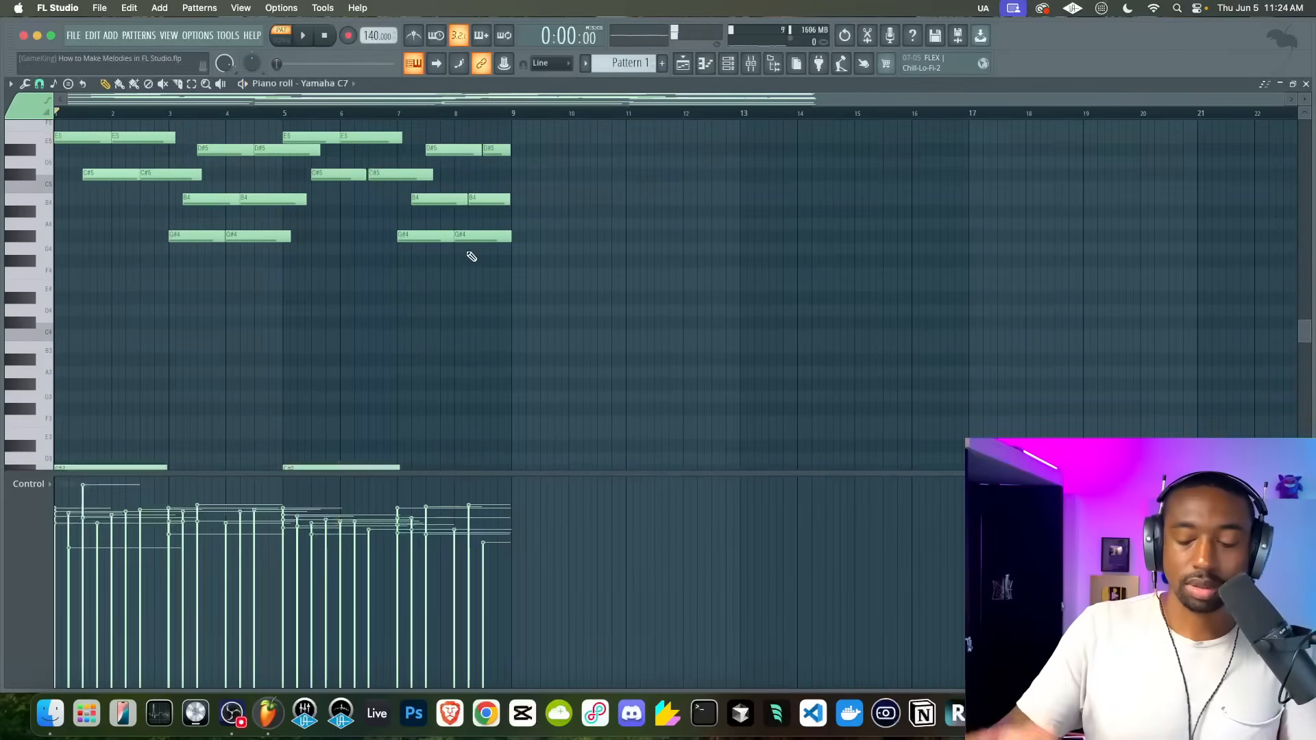
- Transpose the whole pattern so its bass notes fall on B and F#, and play it with the MIC mixer track muted
{"action": "key", "text": "shift+Up"}
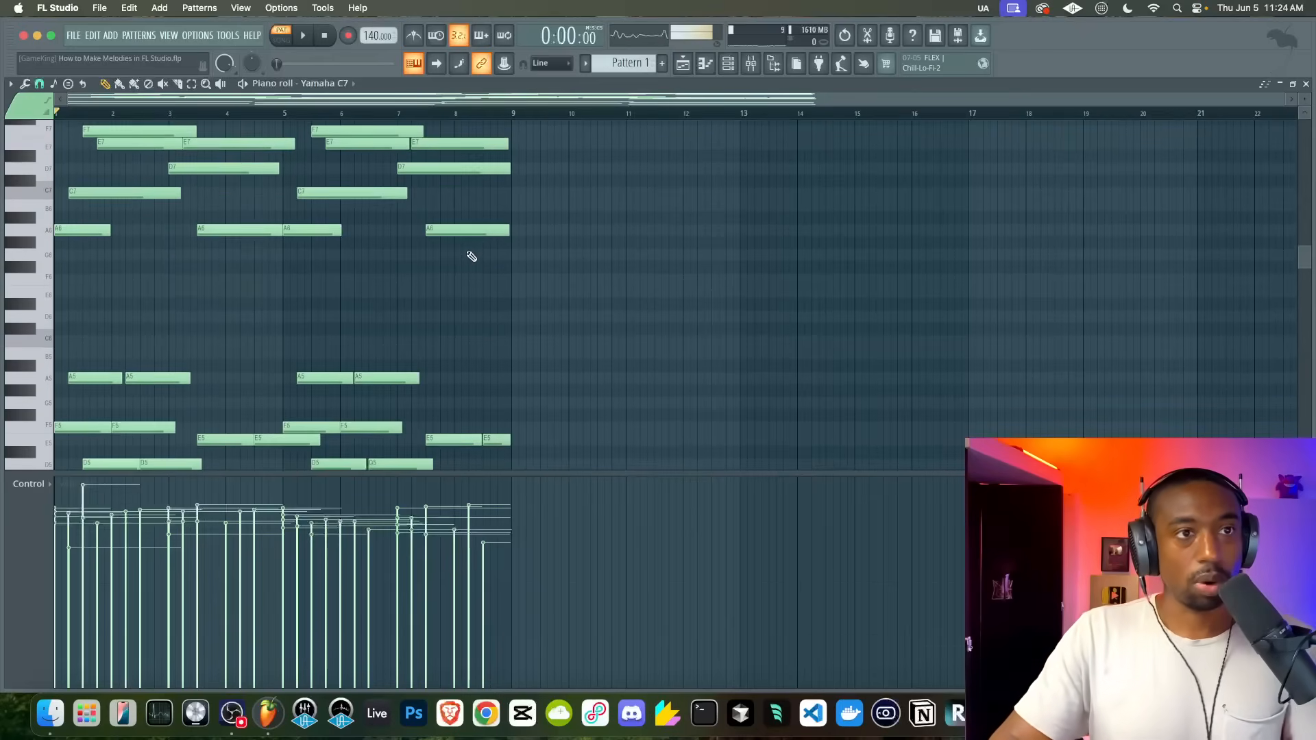
{"action": "scroll", "coordinate": [472, 256], "scroll_direction": "down", "scroll_amount": 10}
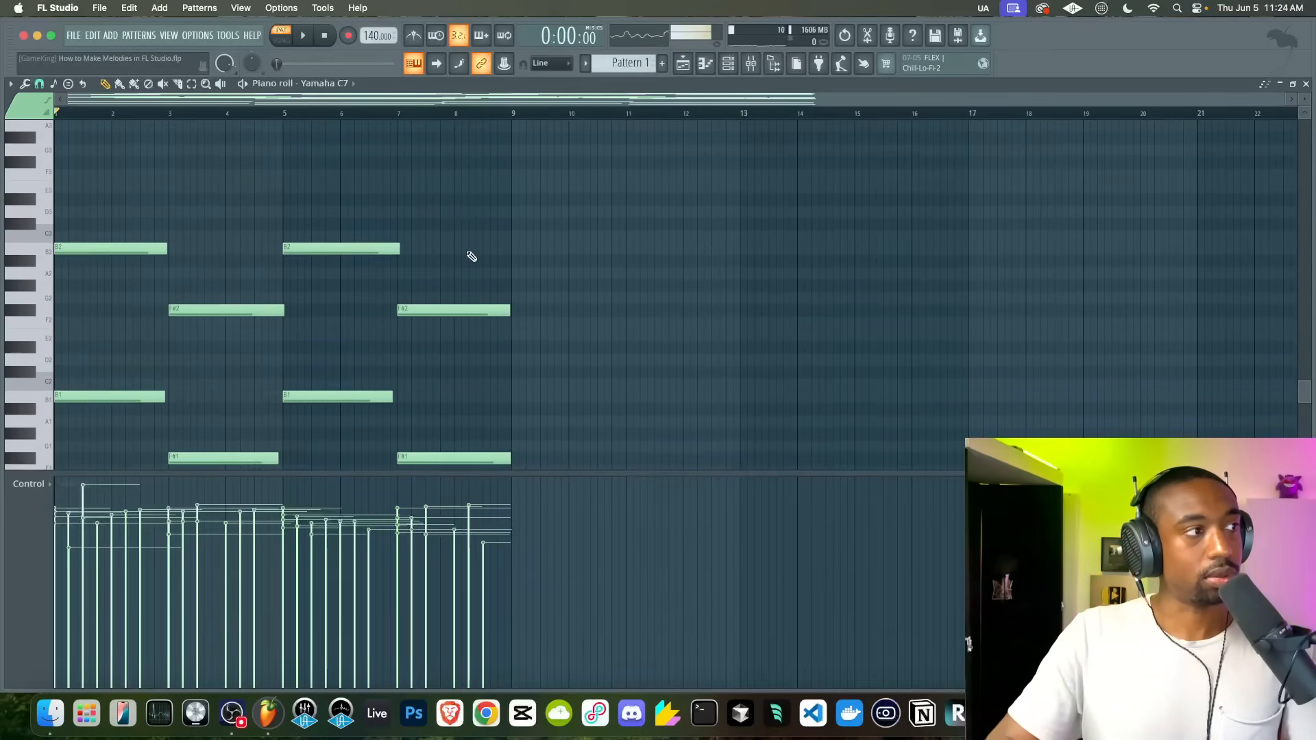
{"action": "key", "text": "space"}
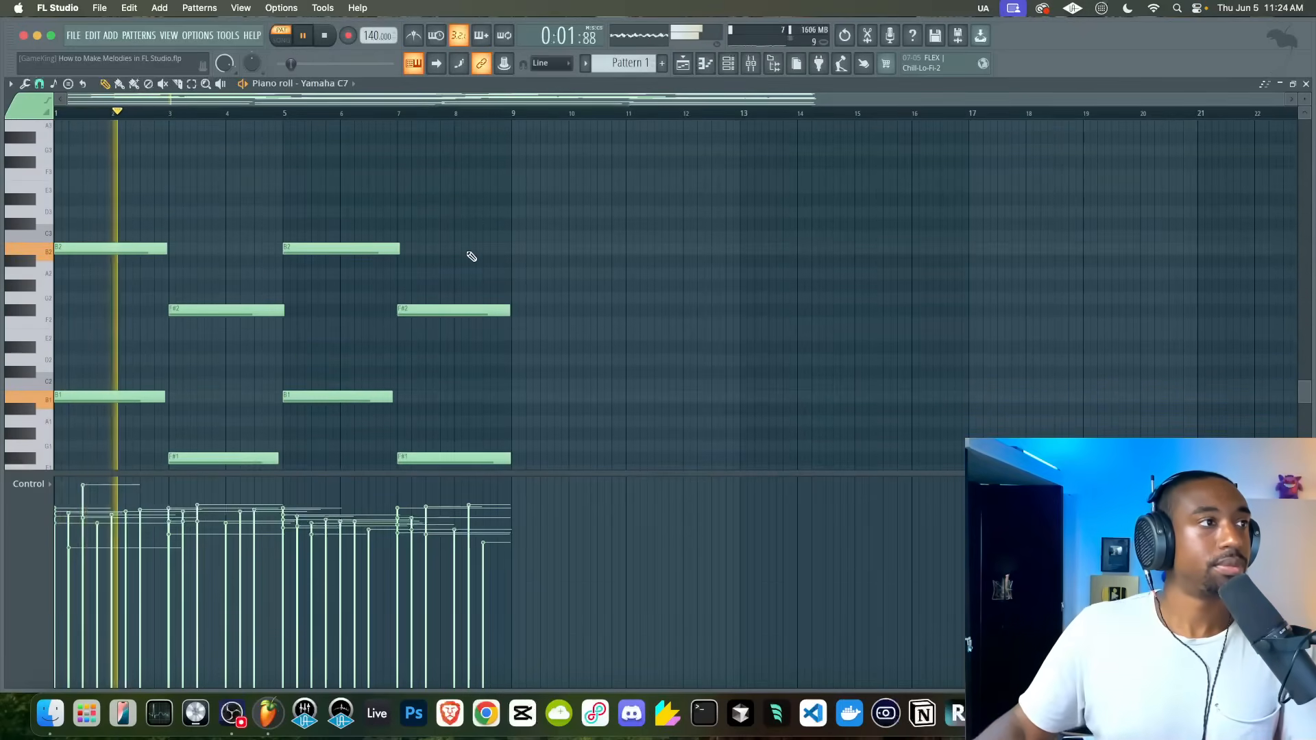
{"action": "left_click", "coordinate": [751, 64]}
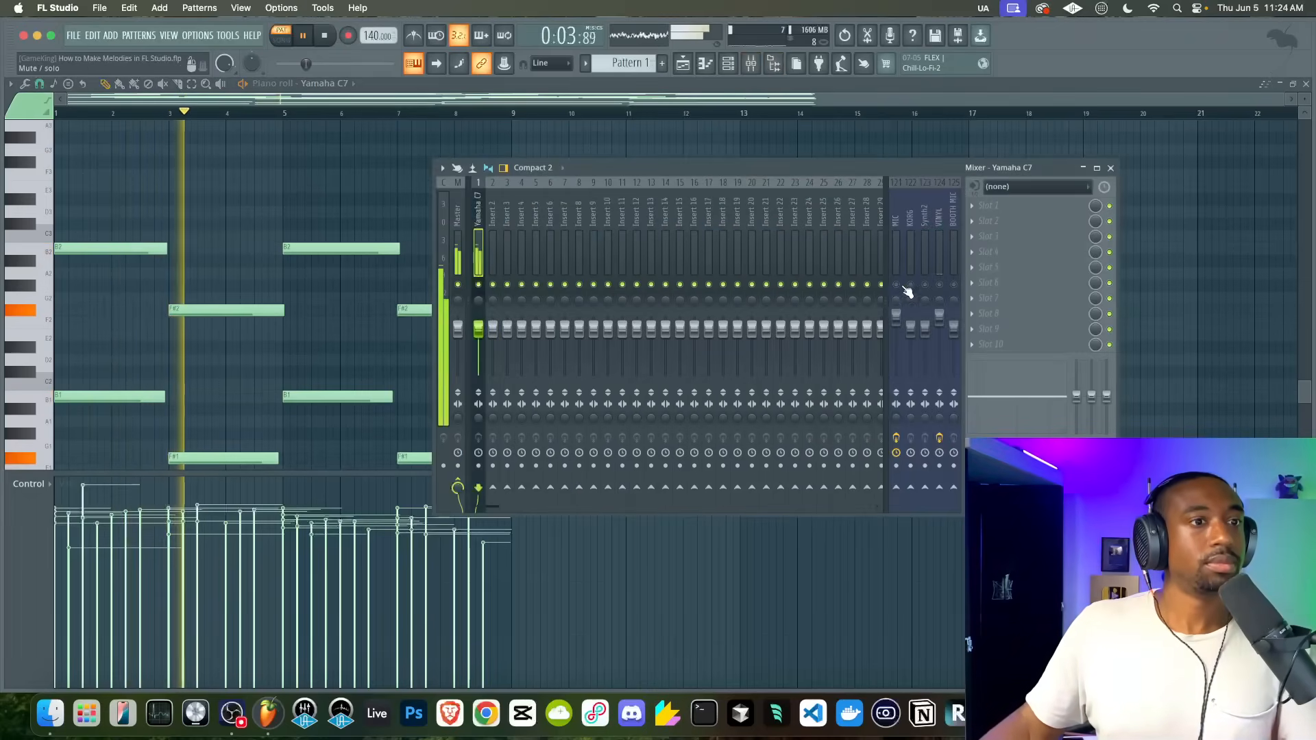
{"action": "right_click", "coordinate": [1197, 268]}
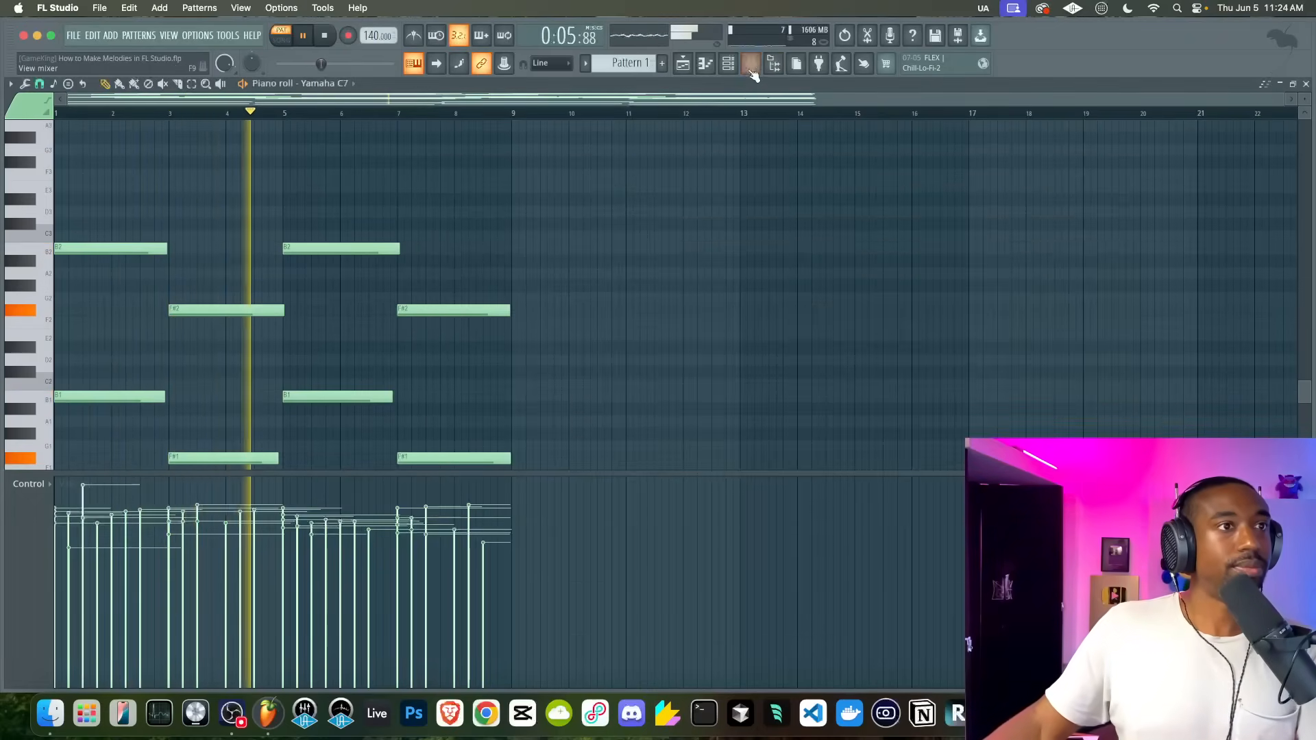
- Trim the chord, bass and melody note ends at bar 9 with the Slice tool while the pattern plays
{"action": "scroll", "coordinate": [672, 200], "scroll_direction": "up", "scroll_amount": 8}
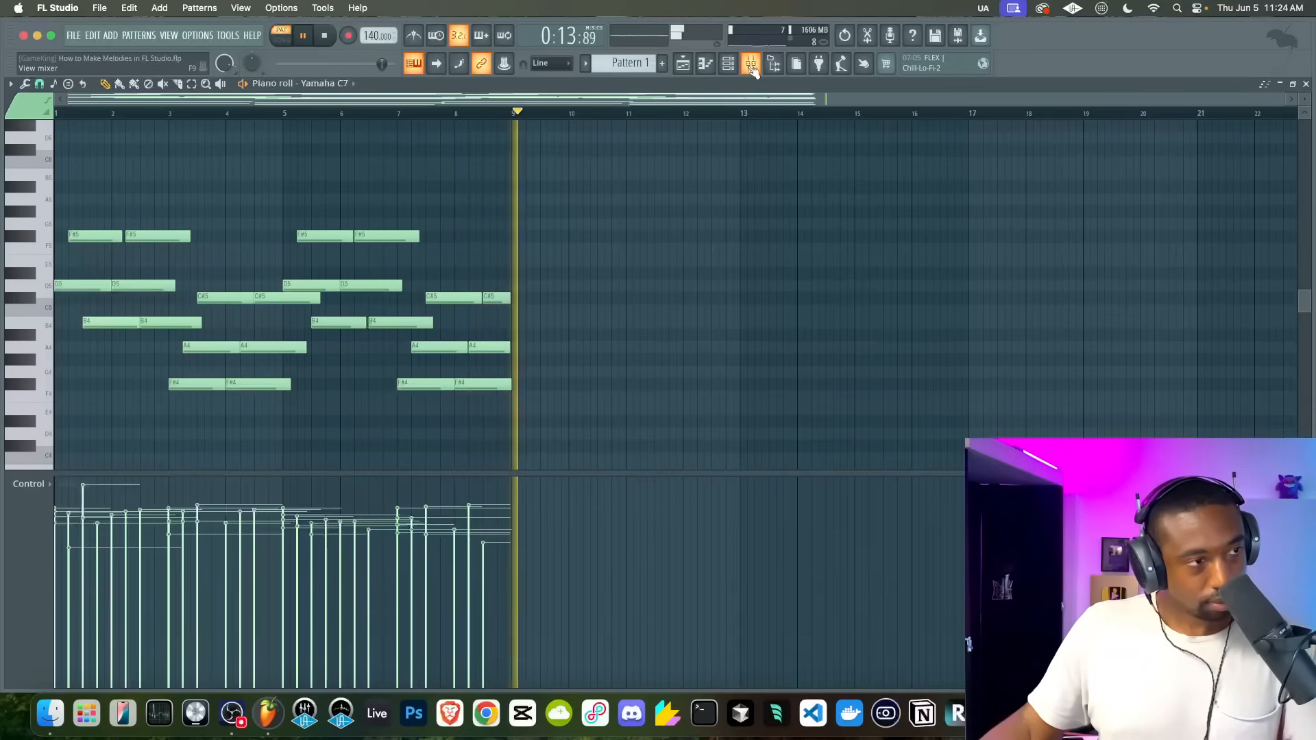
{"action": "scroll", "coordinate": [569, 220], "scroll_direction": "down", "scroll_amount": 4}
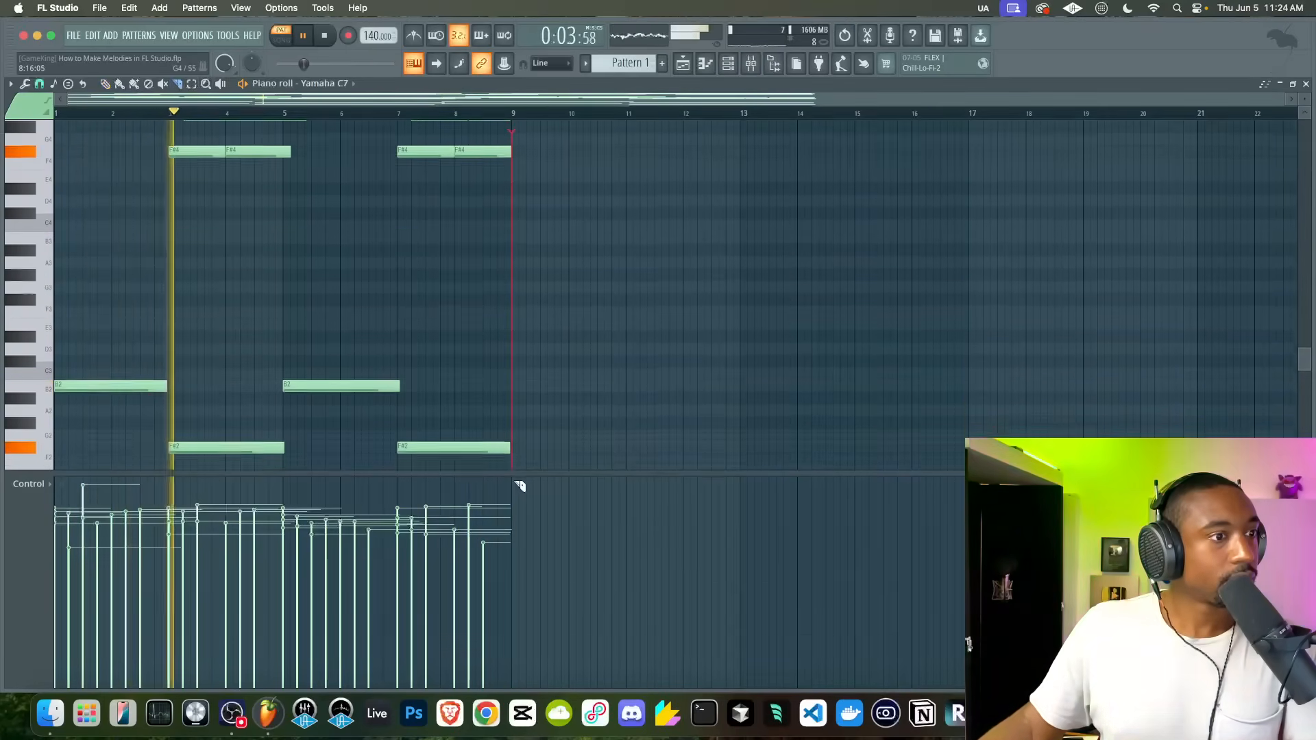
{"action": "scroll", "coordinate": [521, 411], "scroll_direction": "up", "scroll_amount": 5}
{"action": "scroll", "coordinate": [526, 322], "scroll_direction": "down", "scroll_amount": 6}
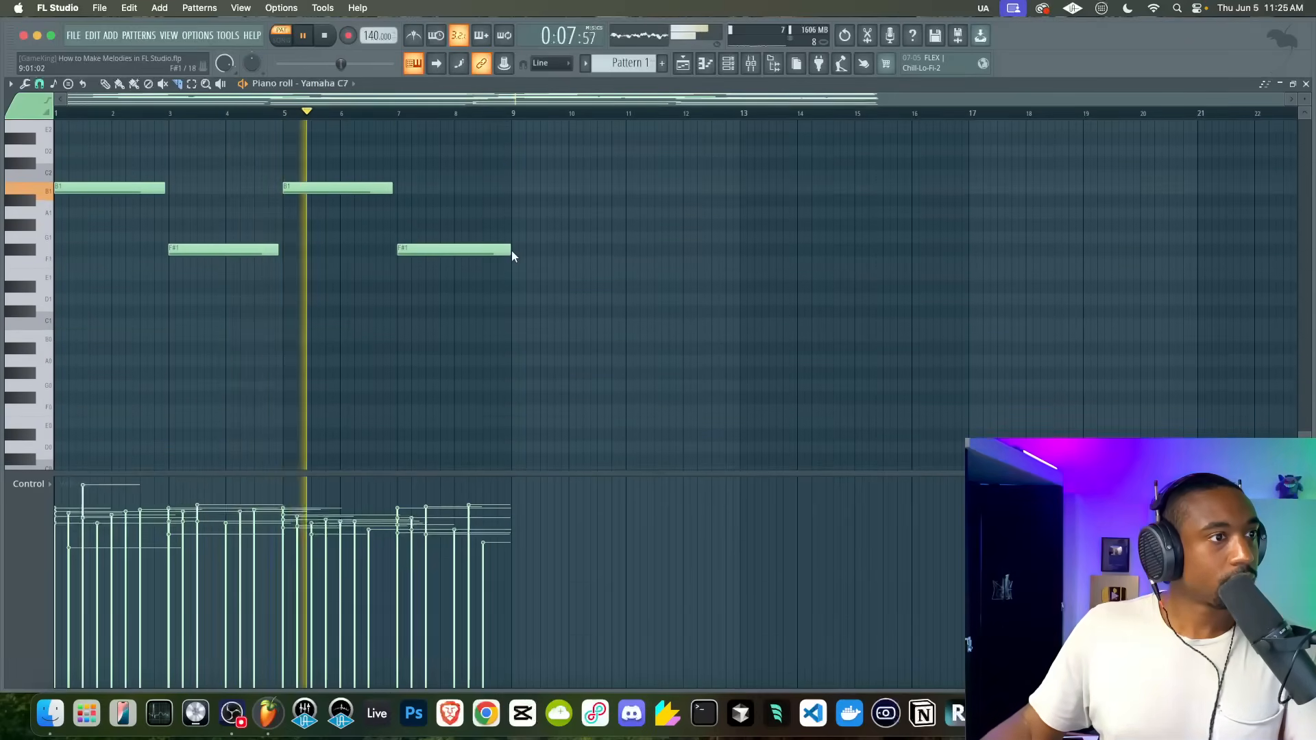
{"action": "scroll", "coordinate": [512, 237], "scroll_direction": "up", "scroll_amount": 10}
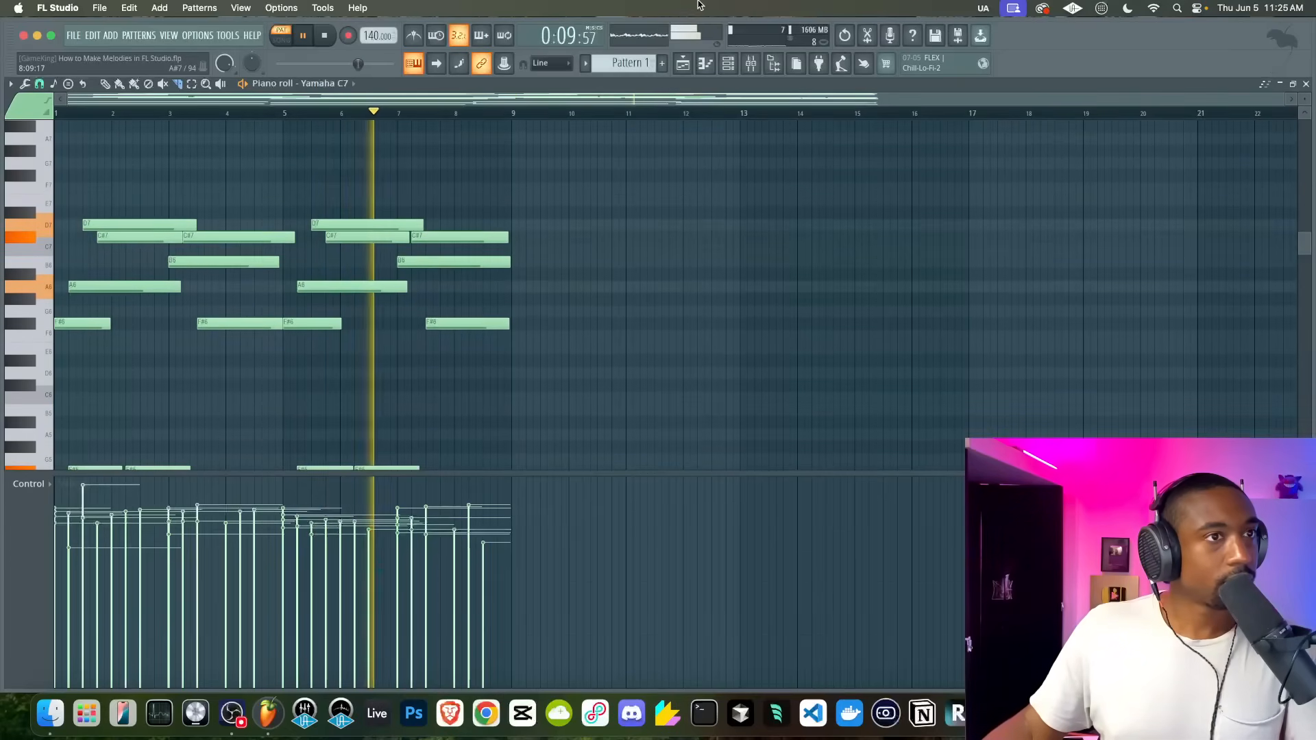
- Stop playback, unmute the MIC track in the mixer, and show the channel rack alongside it
{"action": "key", "text": "F9"}
{"action": "left_click", "coordinate": [896, 285]}
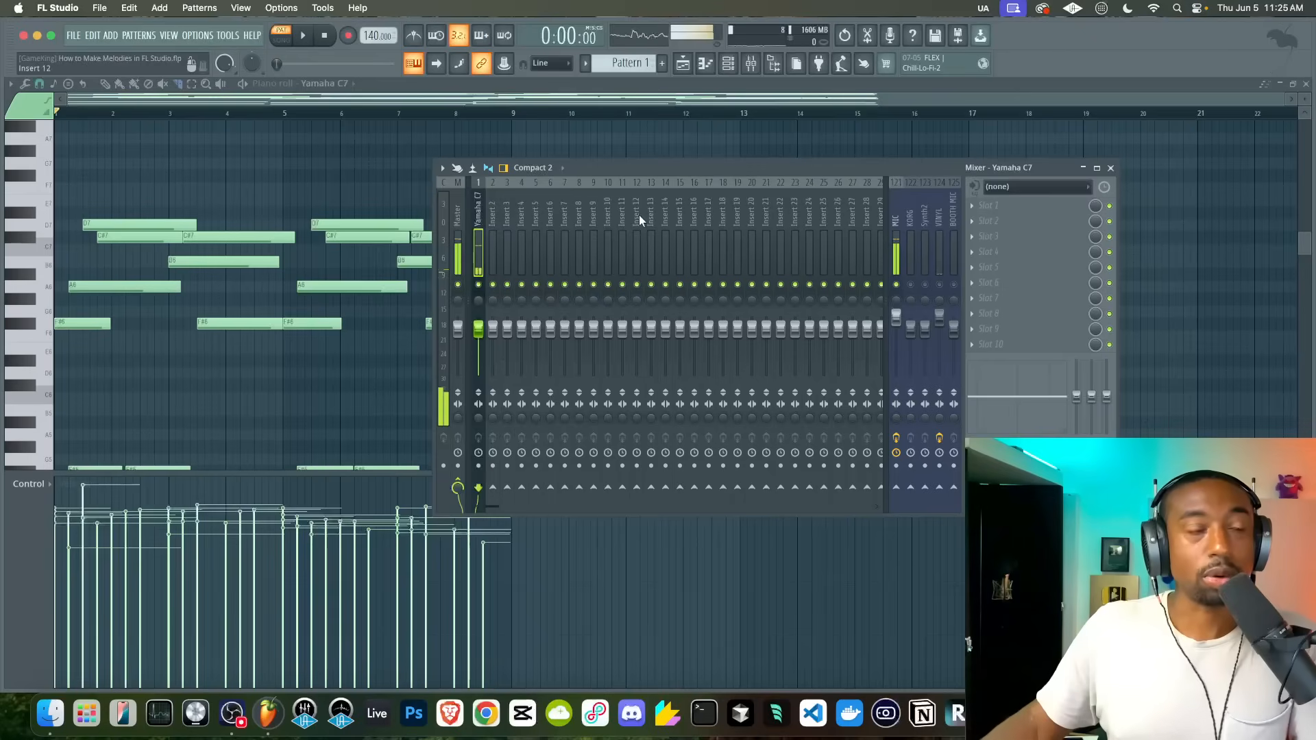
{"action": "left_click", "coordinate": [751, 64]}
{"action": "left_click", "coordinate": [751, 63]}
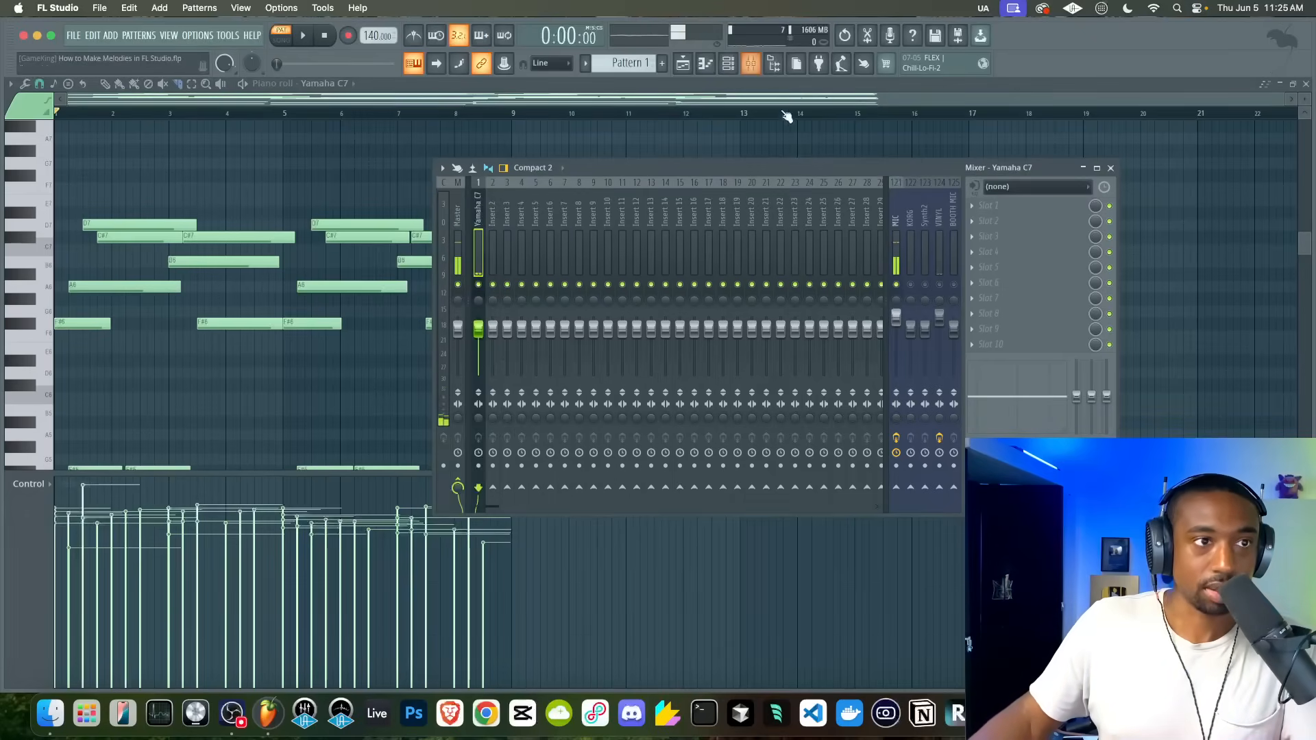
{"action": "left_click", "coordinate": [731, 64]}
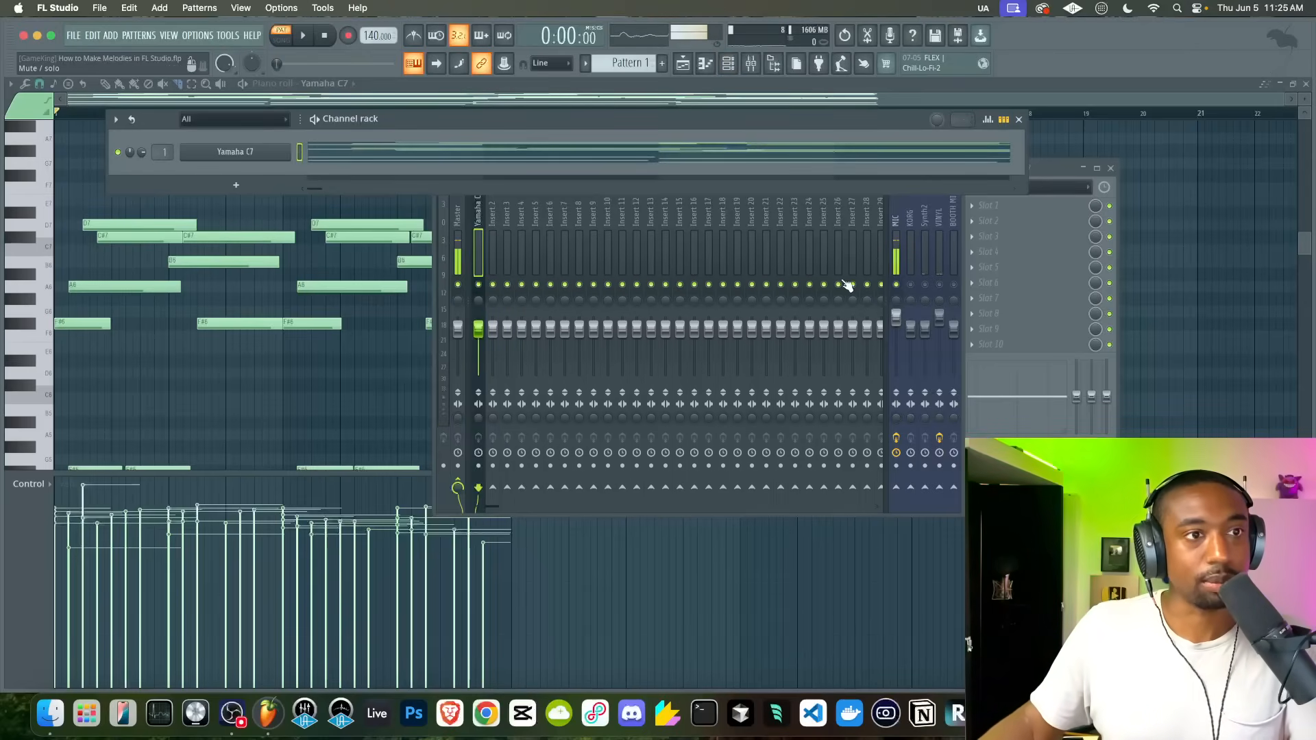
- Load the Transporter effect into the first slot of the Yamaha C7 mixer track after briefly playing the pattern
{"action": "key", "text": "space"}
{"action": "left_click", "coordinate": [1047, 167]}
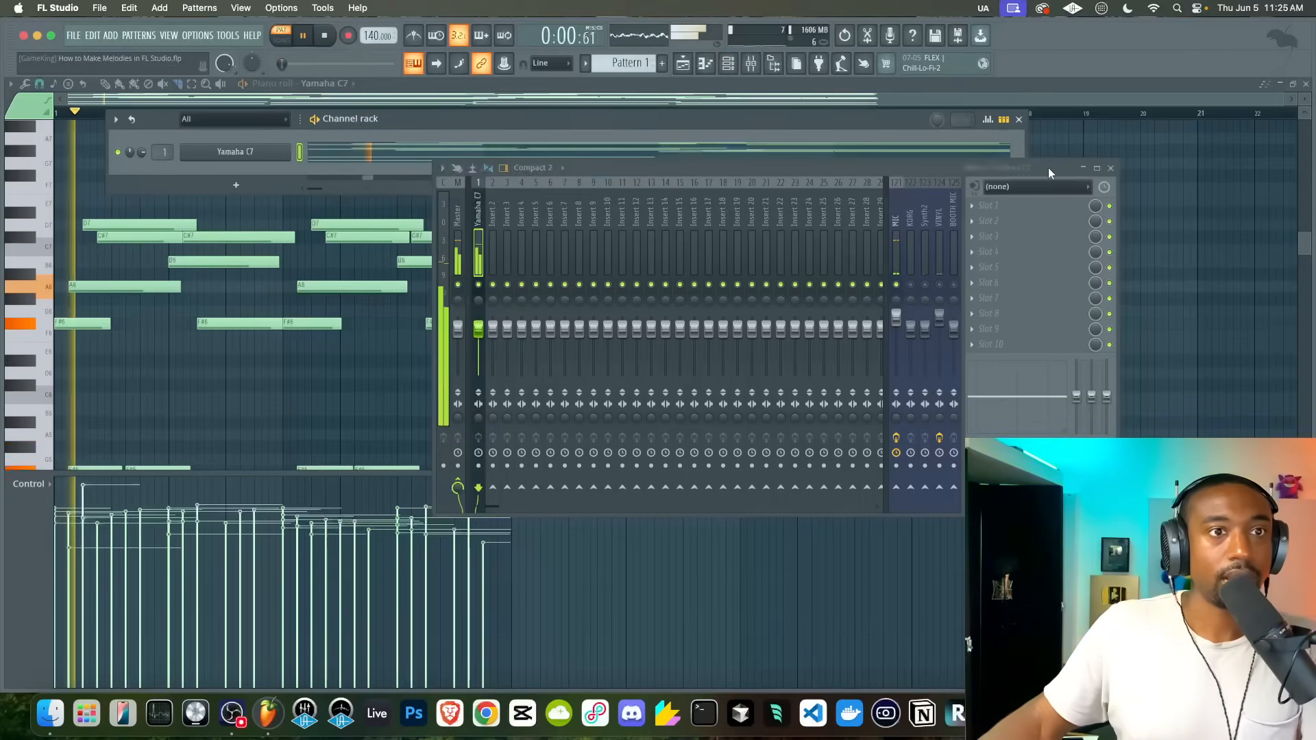
{"action": "key", "text": "space"}
{"action": "left_click", "coordinate": [1001, 213]}
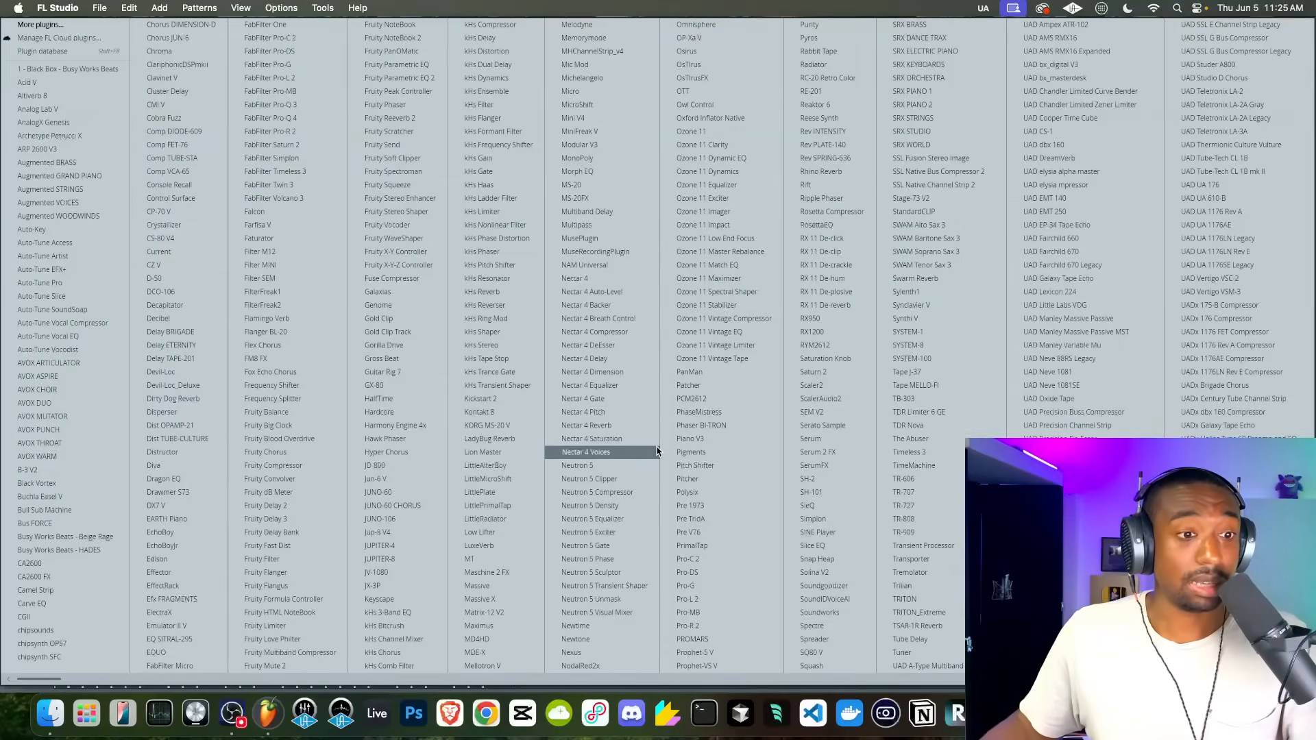
{"action": "left_click", "coordinate": [906, 561]}
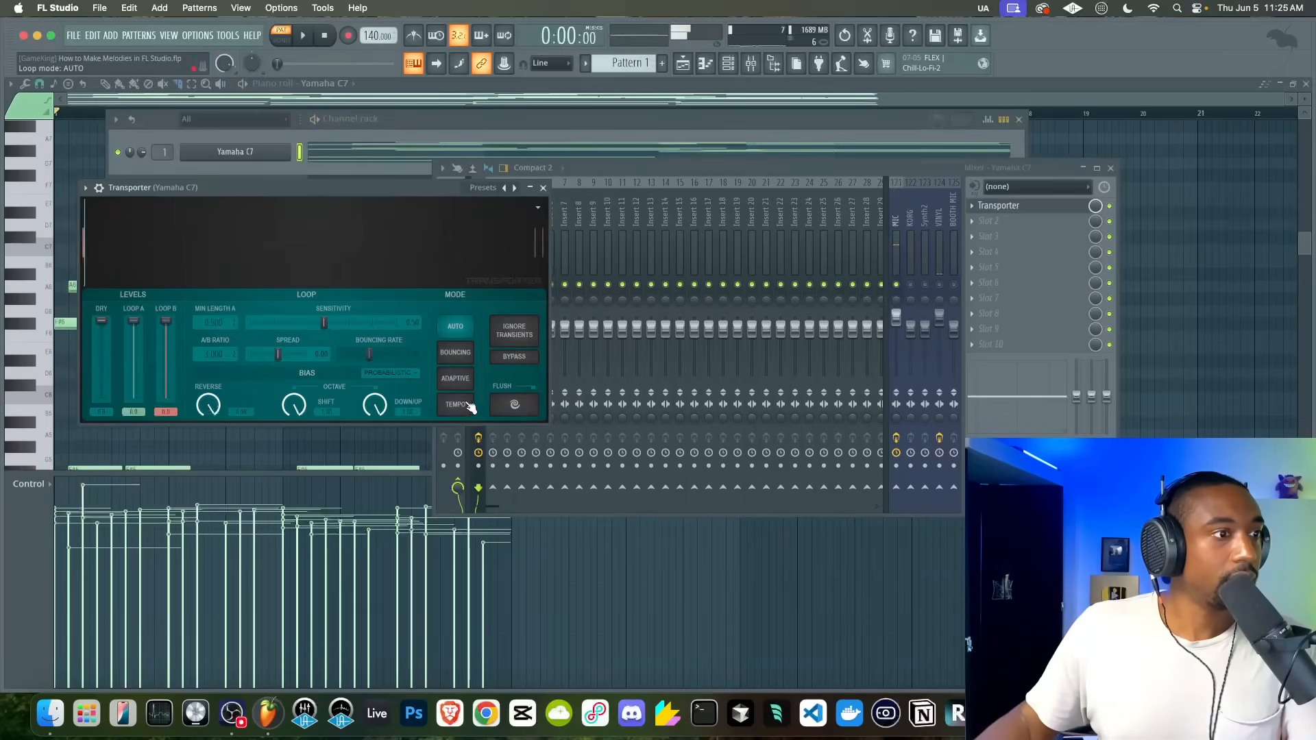
- Set Transporter to Tempo mode and lower its Loop A and Loop B levels while auditioning the pattern
{"action": "key", "text": "space"}
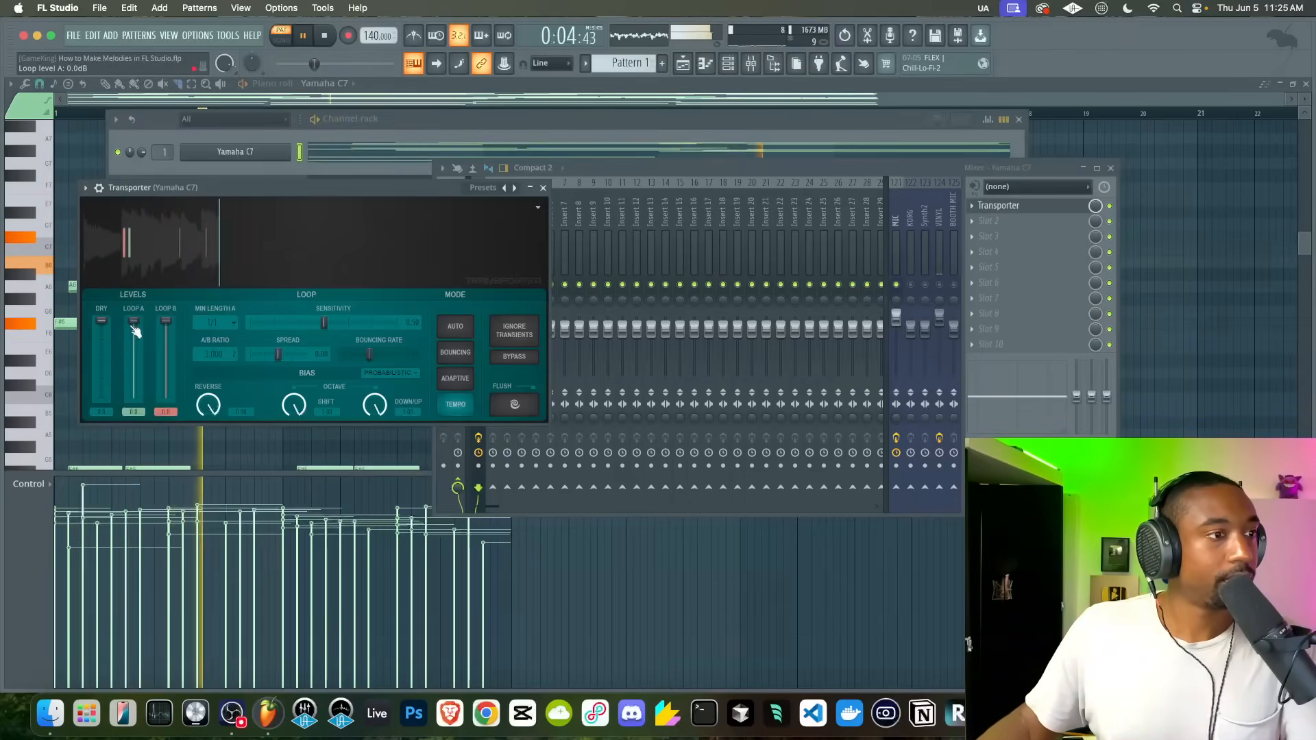
{"action": "key", "text": "space"}
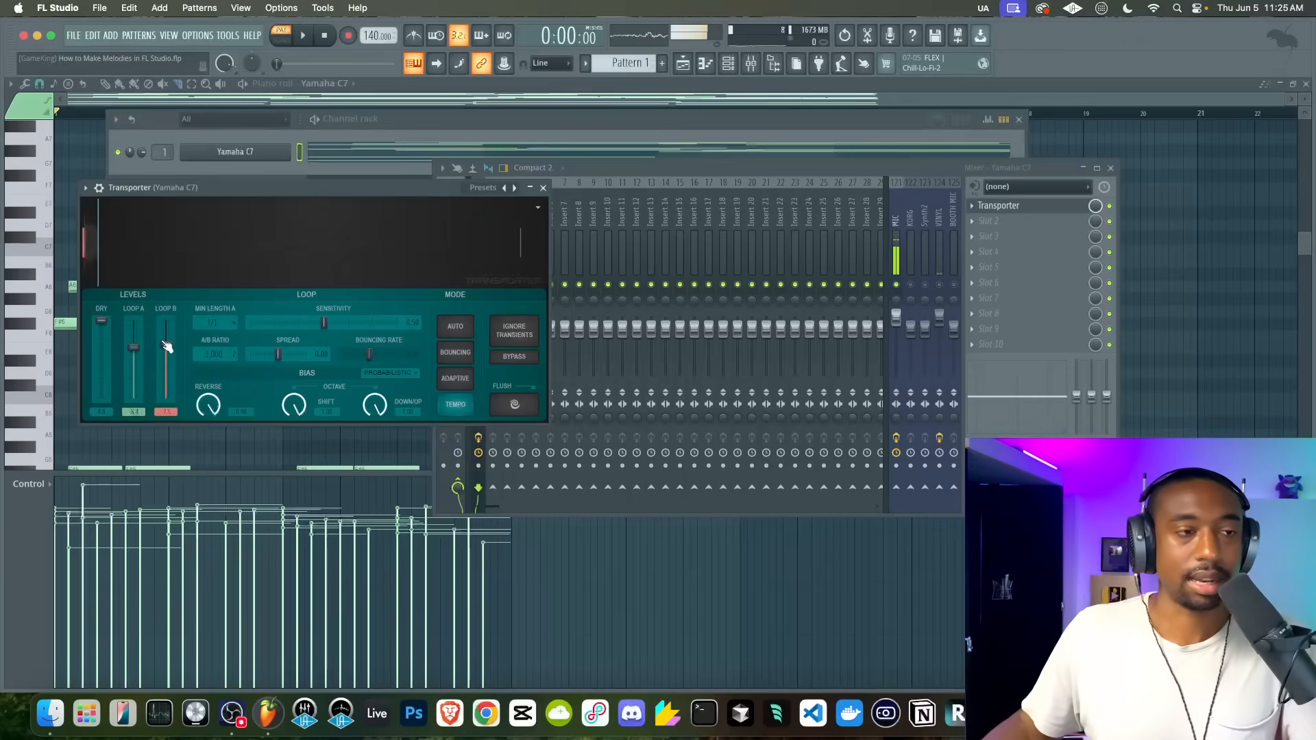
{"action": "key", "text": "space"}
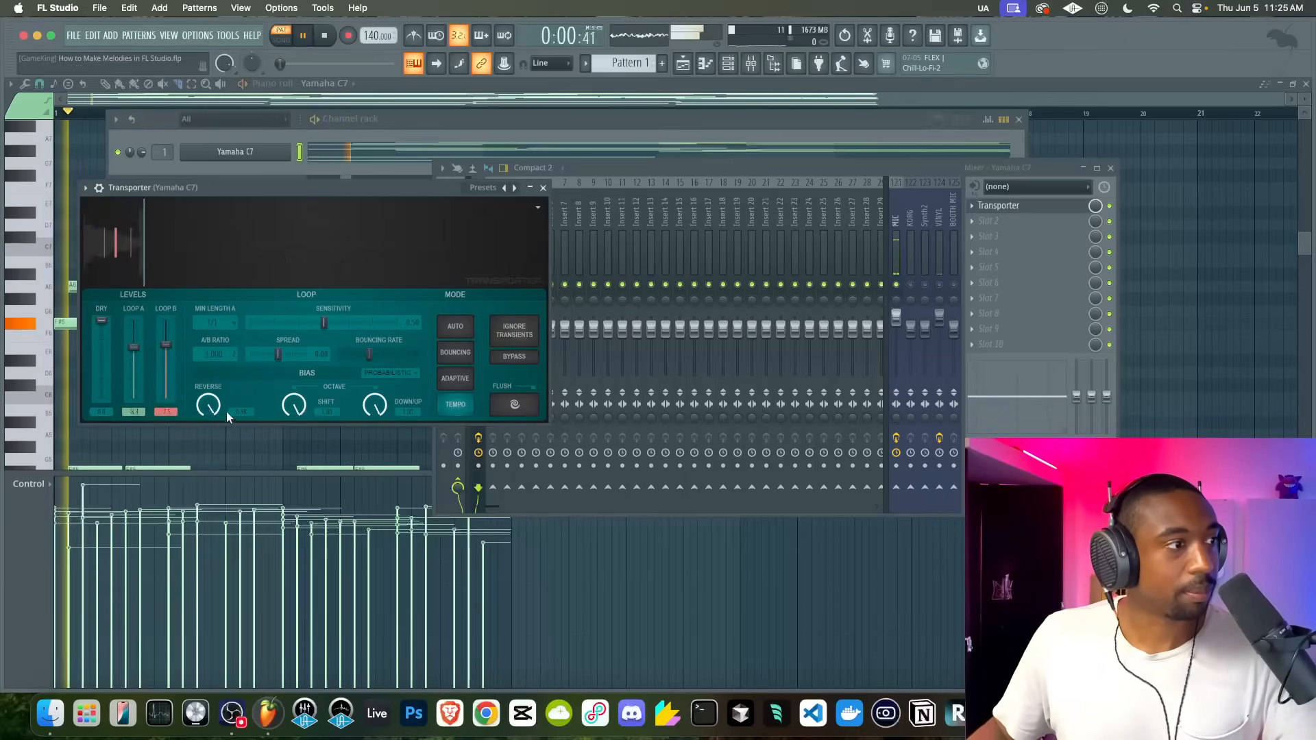
- Lower Transporter's Loop A and Loop B levels further to about -14 dB with the MIC track muted, and close the effect
{"action": "left_click", "coordinate": [896, 288]}
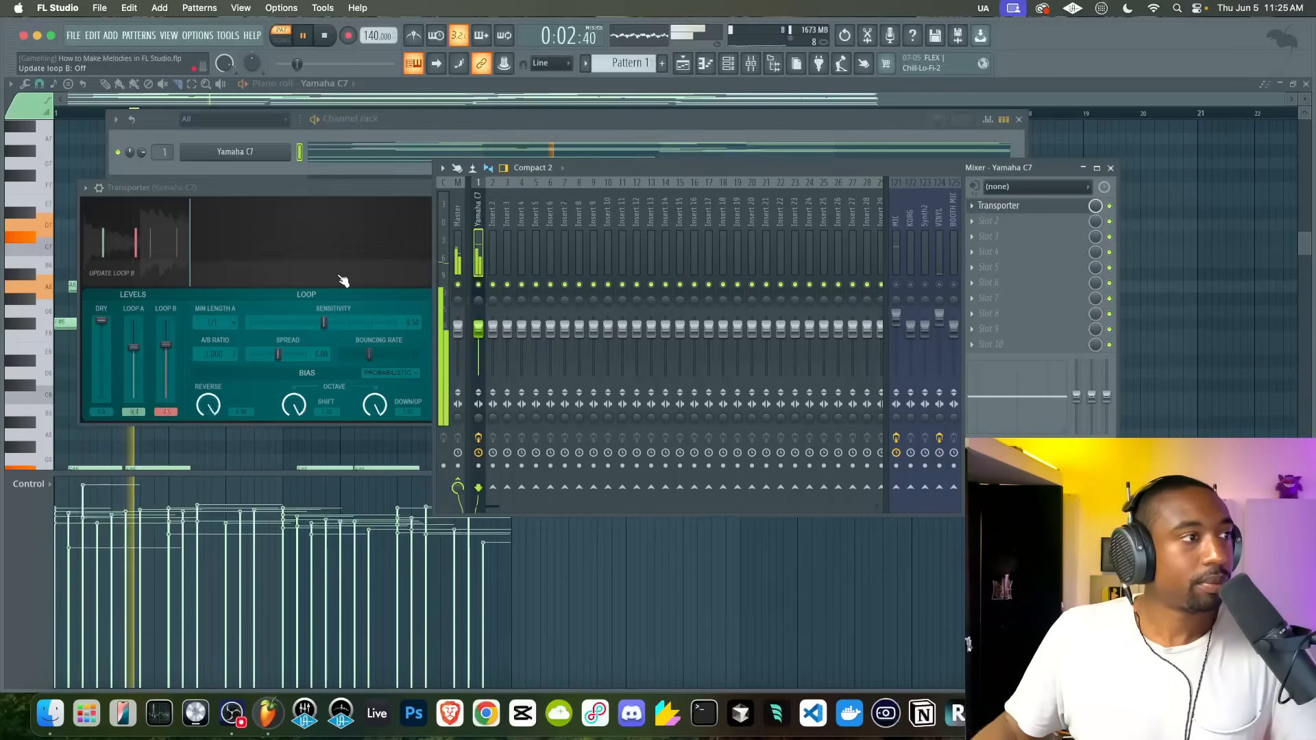
{"action": "left_click", "coordinate": [232, 184]}
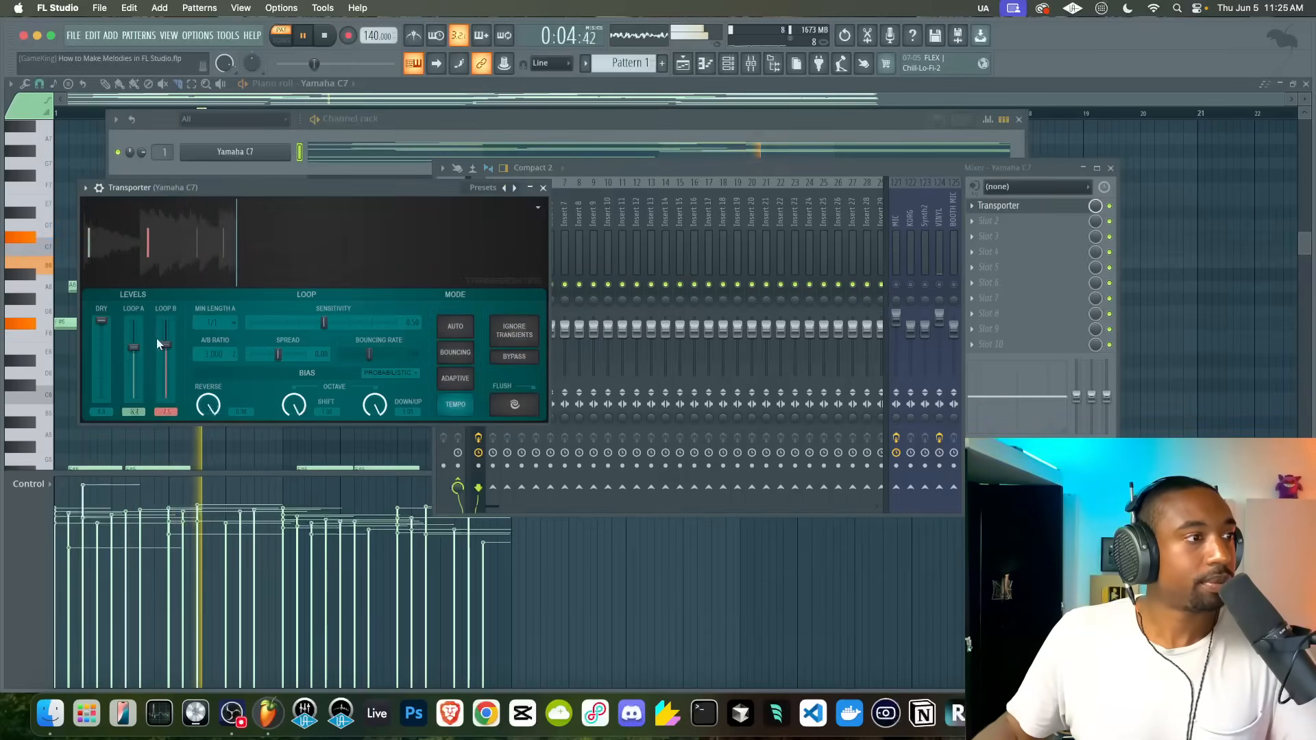
{"action": "left_click", "coordinate": [896, 285]}
{"action": "left_click_drag", "start_coordinate": [136, 348], "coordinate": [169, 364]}
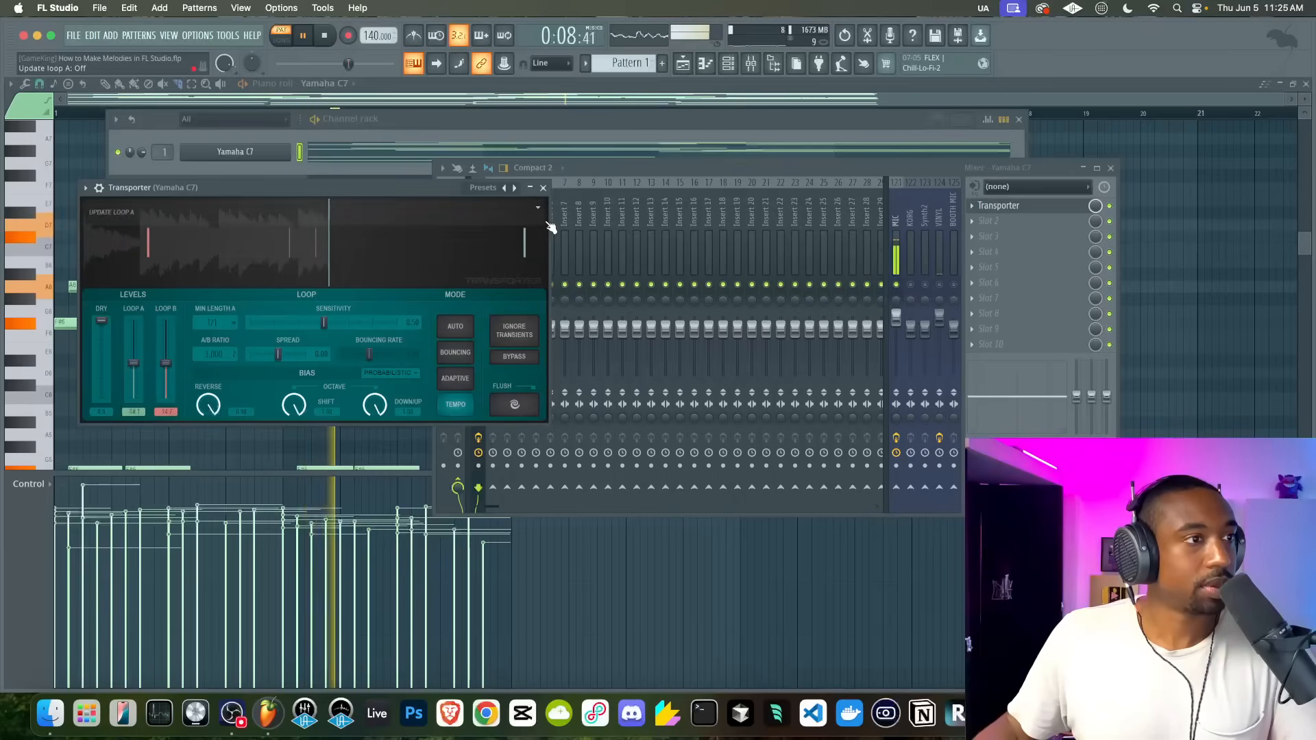
{"action": "left_click", "coordinate": [543, 187]}
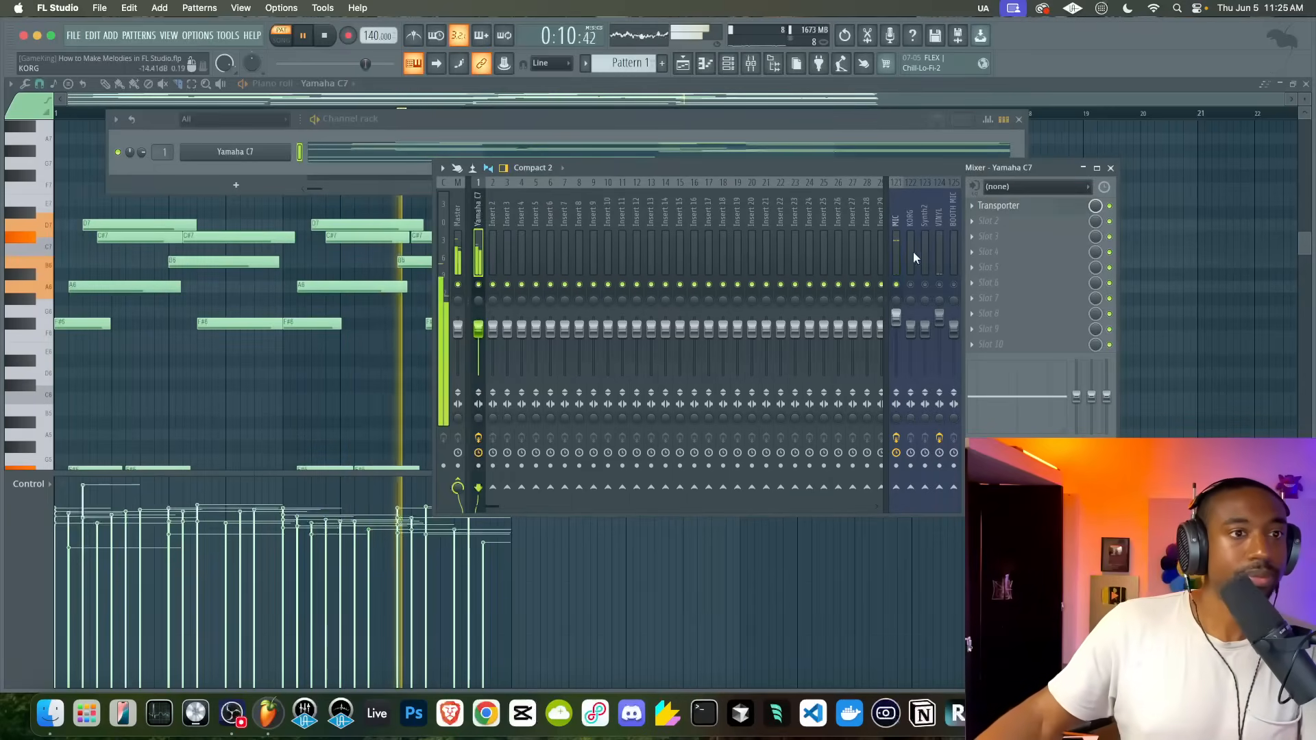
{"action": "left_click", "coordinate": [896, 286]}
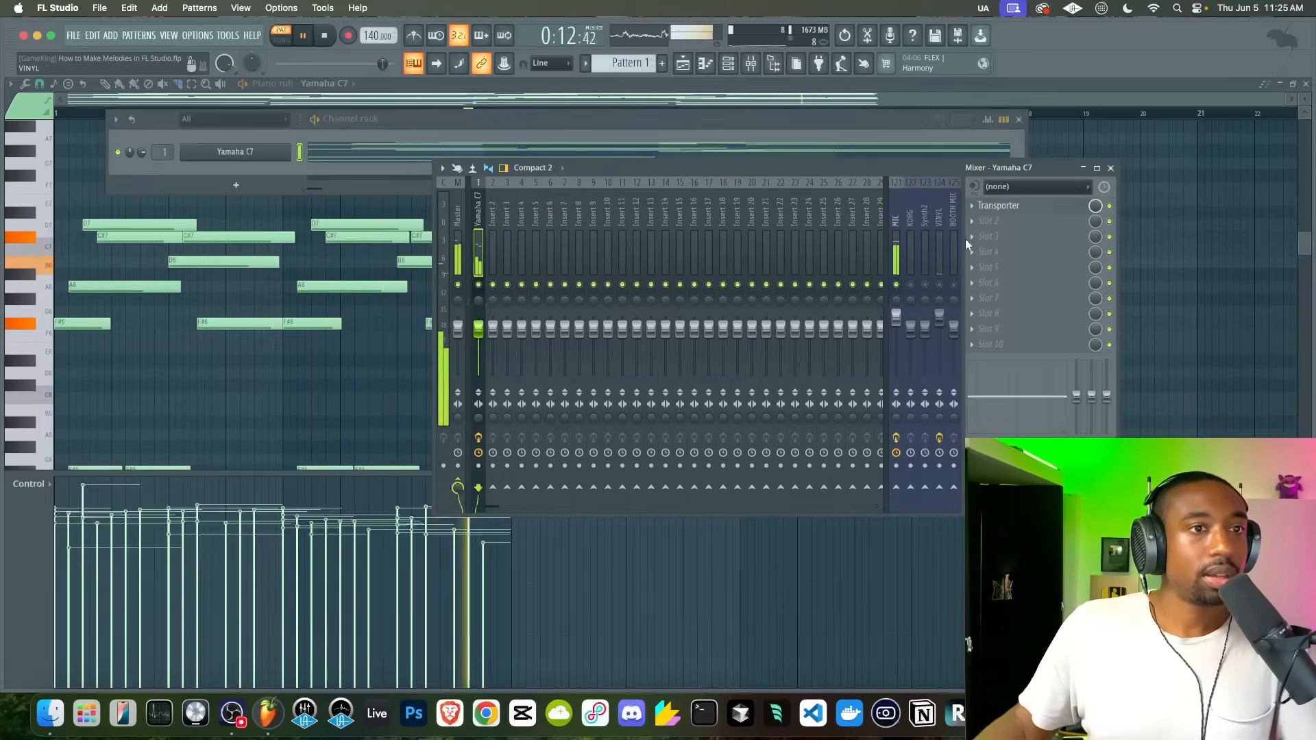
- Add Hyper Chorus to the second effect slot of the Yamaha C7 track, listen to it, and stop playback
{"action": "left_click", "coordinate": [1012, 231]}
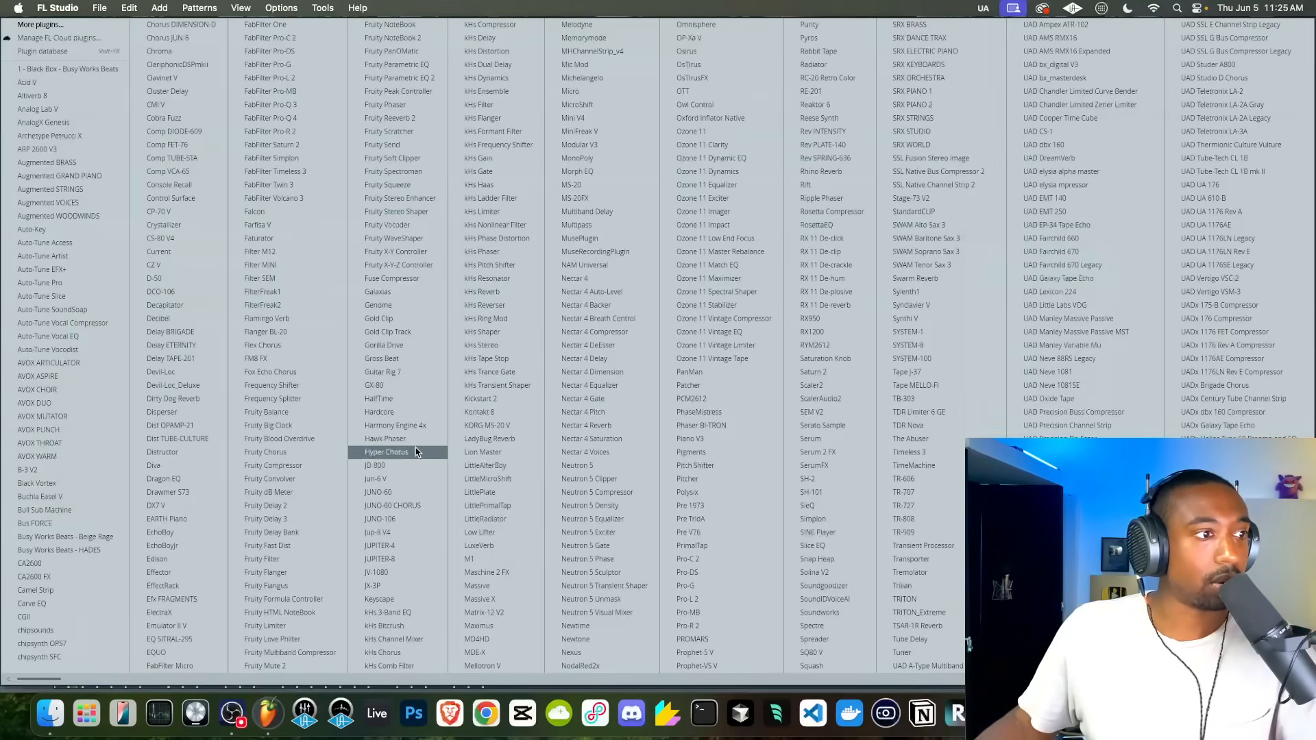
{"action": "left_click", "coordinate": [394, 452]}
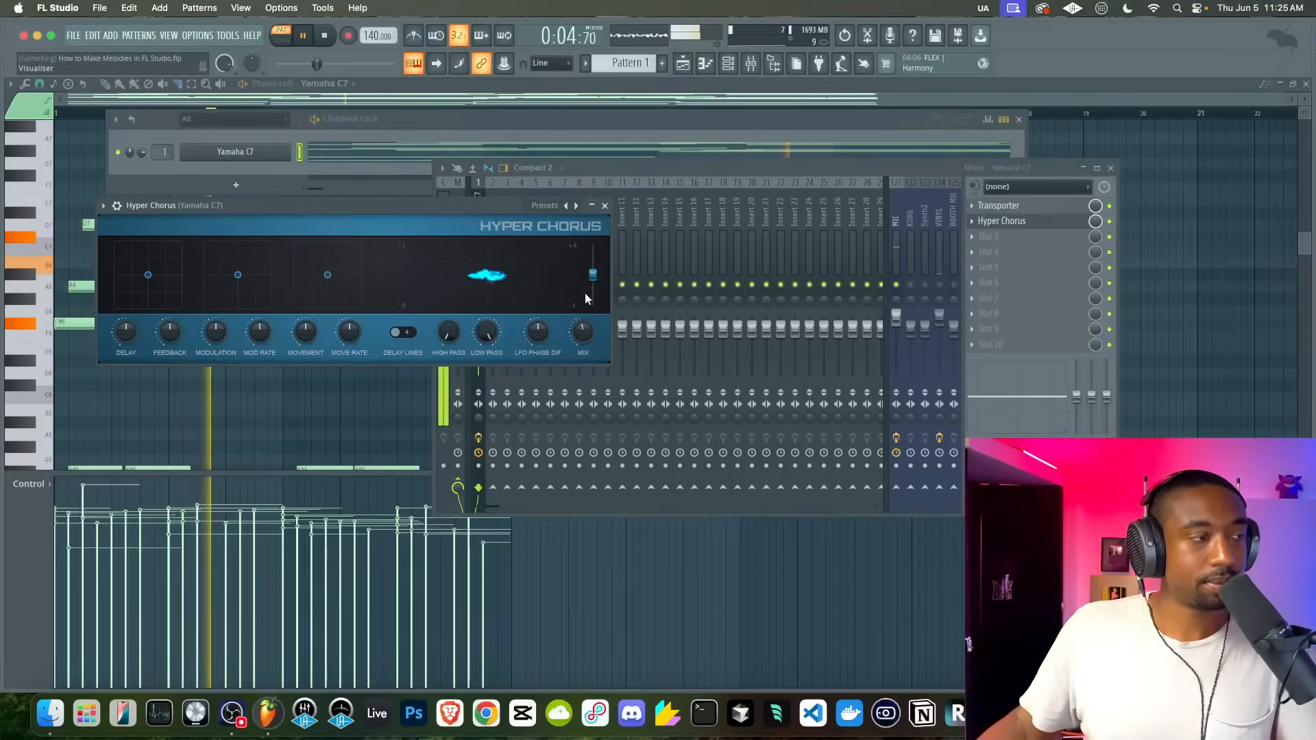
{"action": "left_click", "coordinate": [606, 206]}
{"action": "key", "text": "space"}
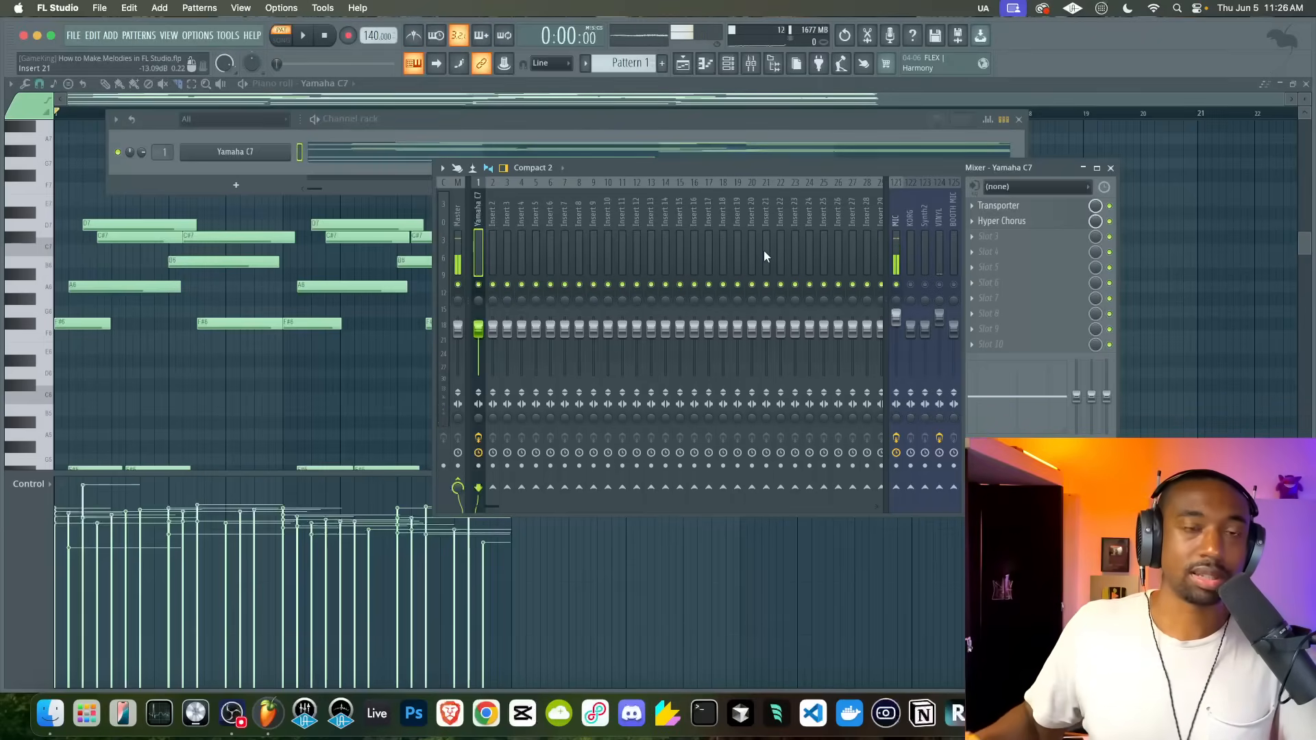
- Play the pattern, muting and unmuting the MIC track around it, and shrink the velocity lane to enlarge the note grid
{"action": "key", "text": "space"}
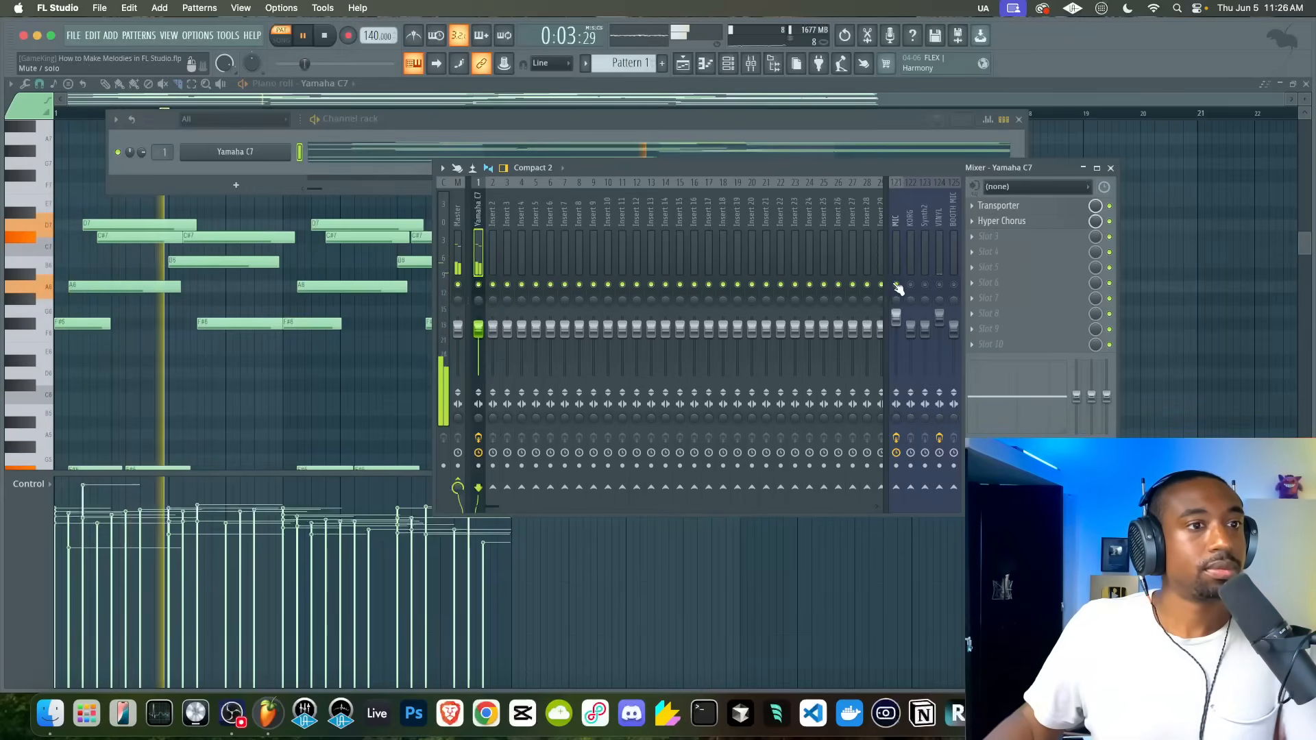
{"action": "left_click", "coordinate": [1179, 182]}
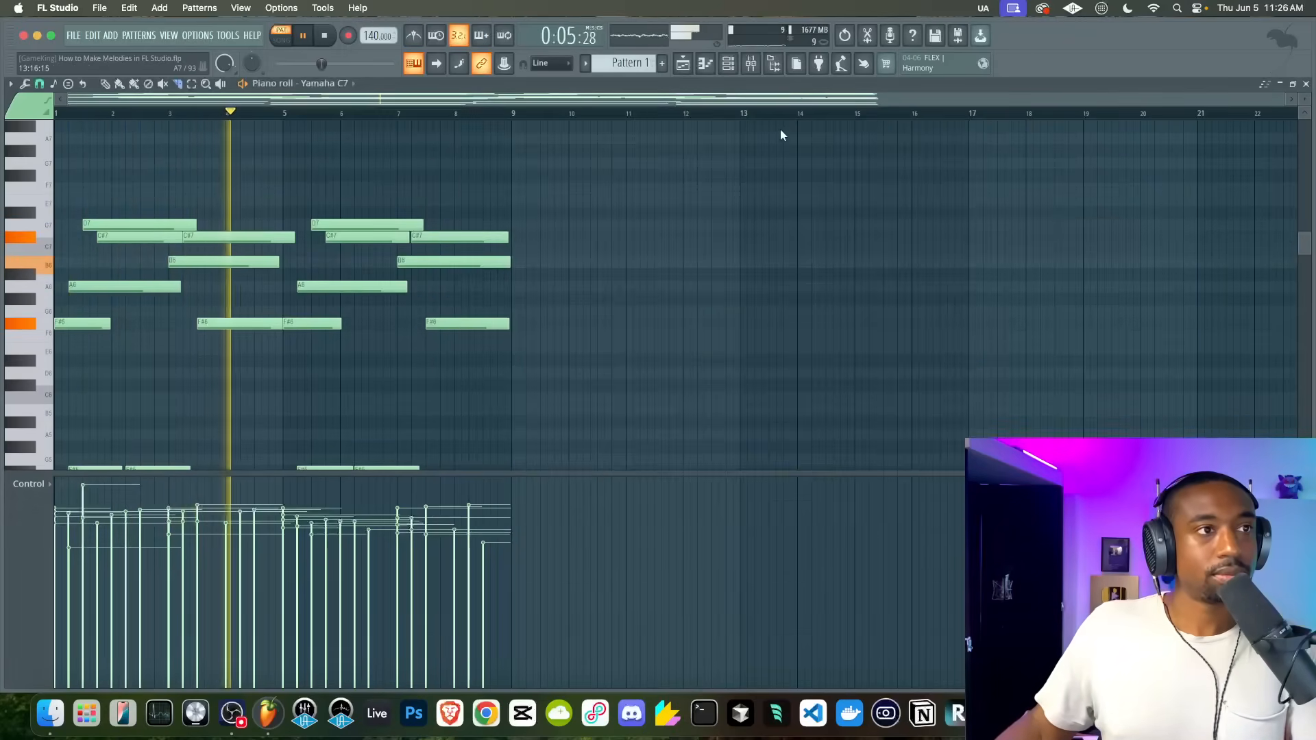
{"action": "scroll", "coordinate": [784, 172], "scroll_direction": "down", "scroll_amount": 5}
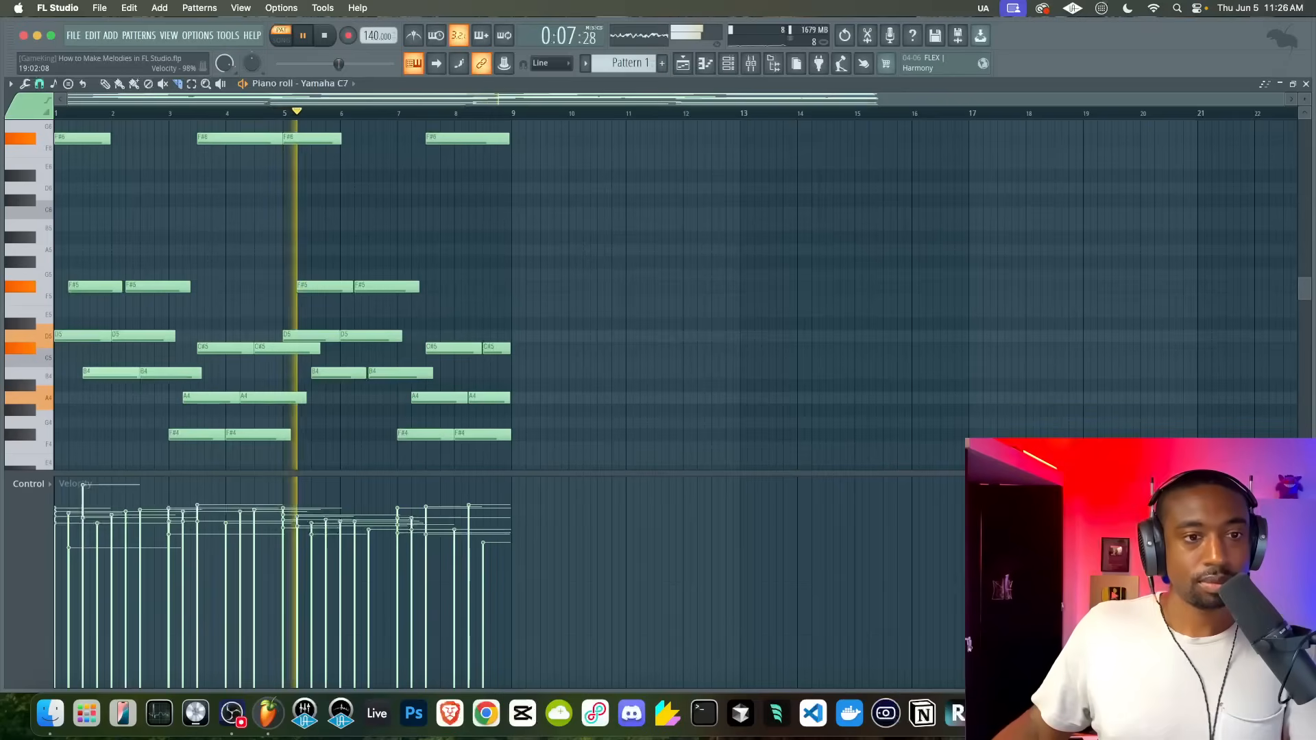
{"action": "left_click_drag", "start_coordinate": [775, 474], "coordinate": [775, 618]}
{"action": "key", "text": "F9"}
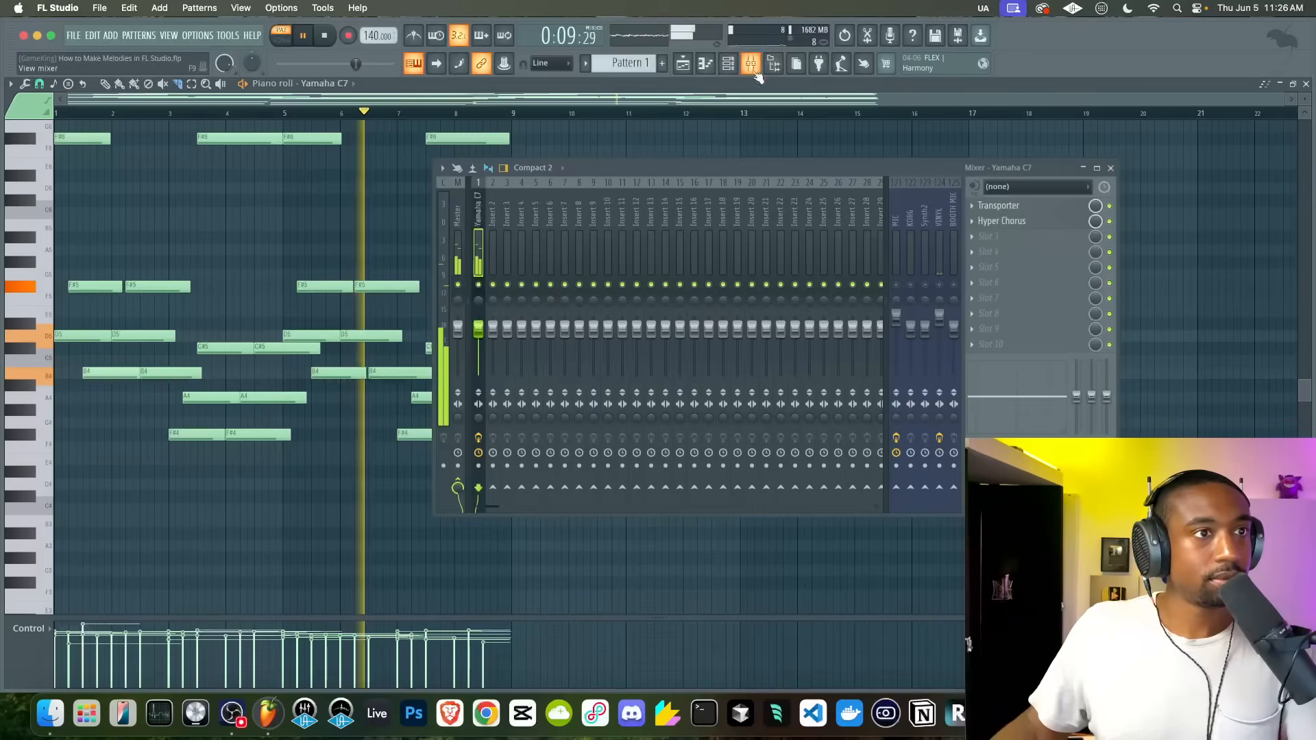
{"action": "left_click", "coordinate": [1145, 289]}
- Shorten the second A4 note in bar 4 and add another A4 about one and a half bars long from beat 4
{"action": "scroll", "coordinate": [420, 393], "scroll_direction": "down", "scroll_amount": 3}
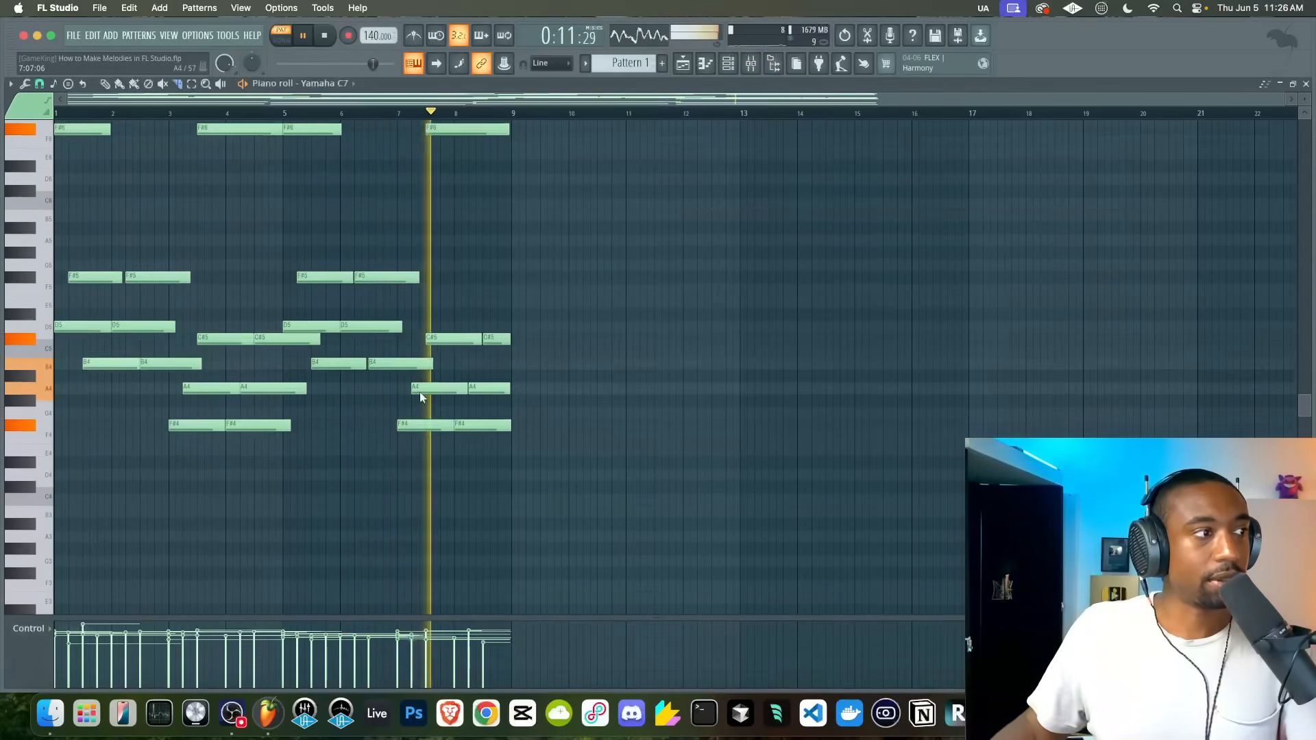
{"action": "scroll", "coordinate": [65, 244], "scroll_direction": "up", "scroll_amount": 5}
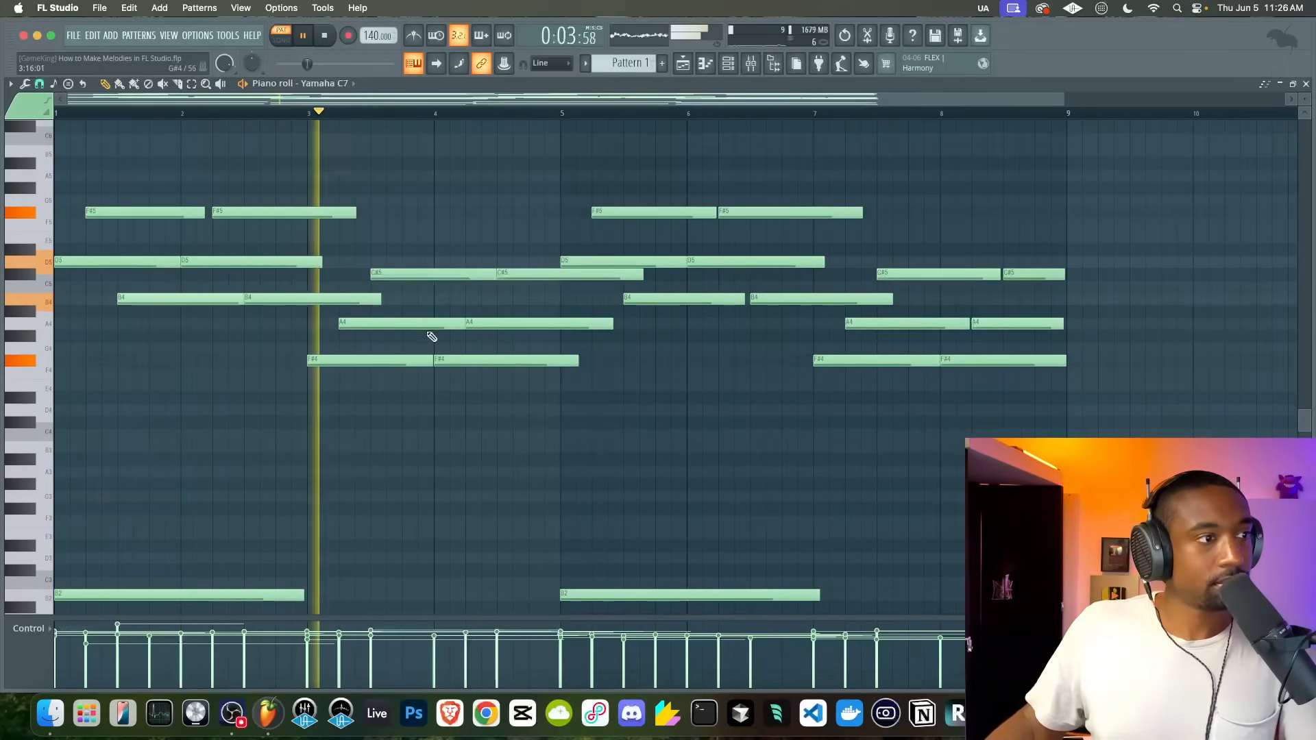
{"action": "left_click", "coordinate": [532, 310]}
{"action": "key", "text": "space"}
{"action": "left_click_drag", "start_coordinate": [559, 313], "coordinate": [519, 323]}
{"action": "key", "text": "space"}
{"action": "left_click", "coordinate": [501, 322], "text": "super"}
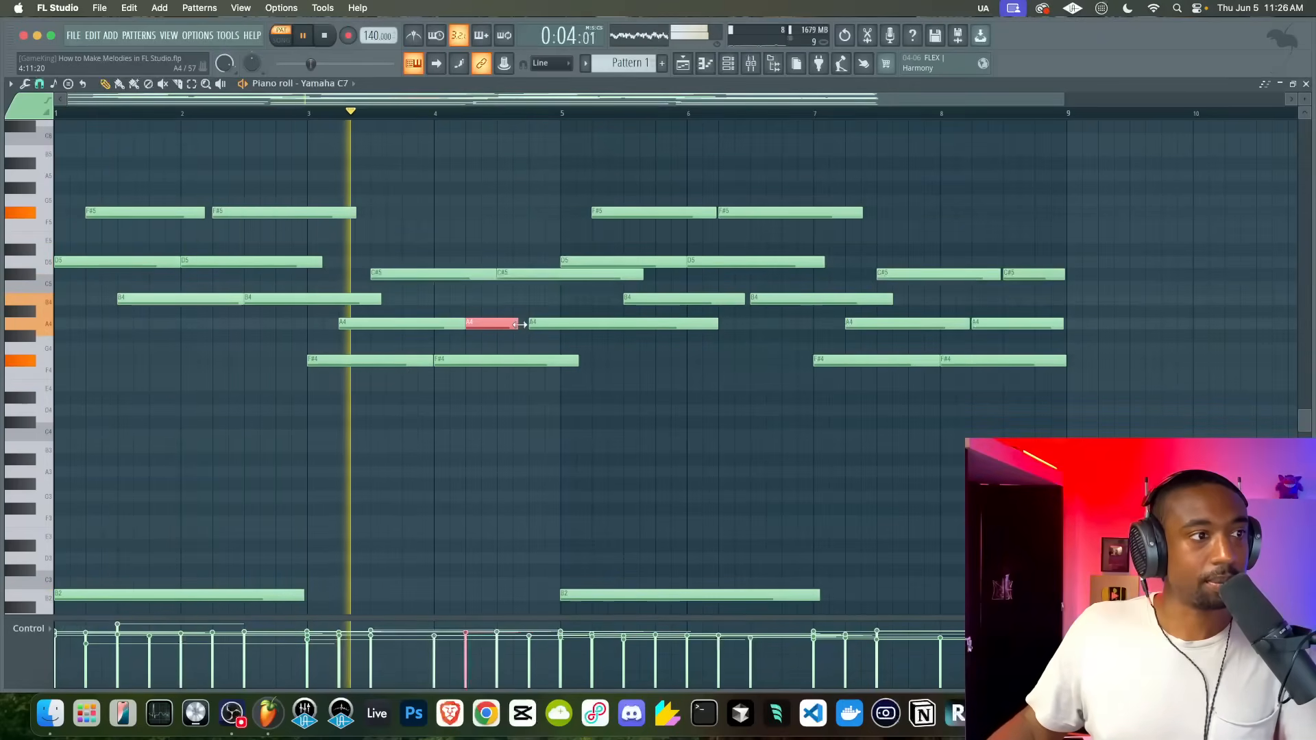
- Shorten the last A4 note in bar 8, add a brief A4 closing that bar, and stop playback
{"action": "left_click", "coordinate": [601, 340]}
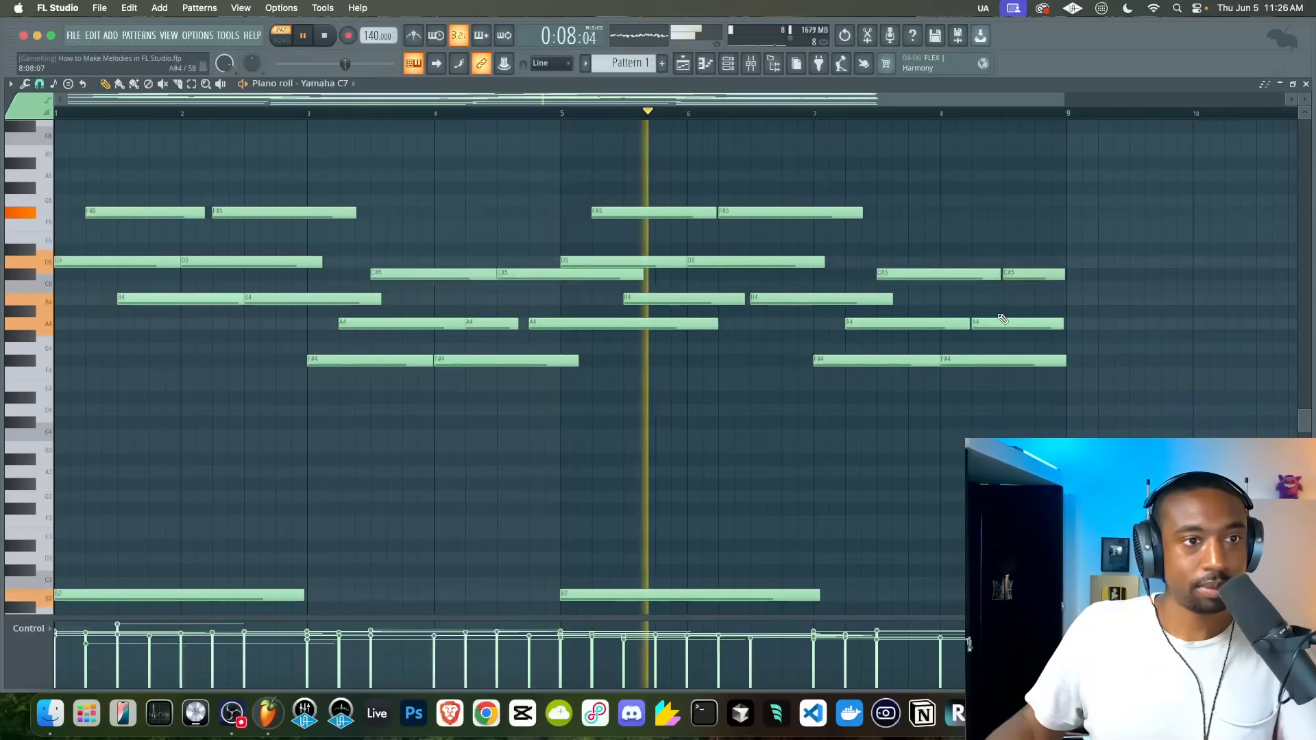
{"action": "left_click_drag", "start_coordinate": [1063, 324], "coordinate": [1018, 325]}
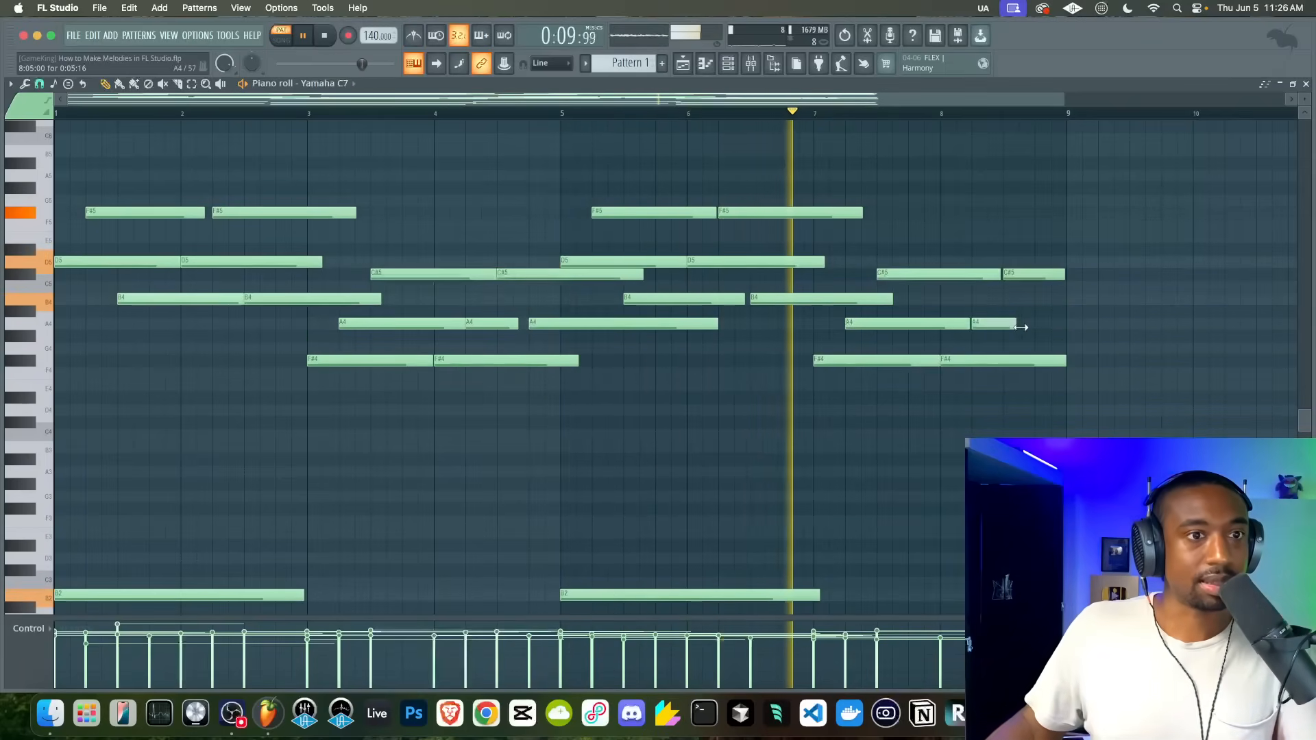
{"action": "left_click", "coordinate": [1024, 323]}
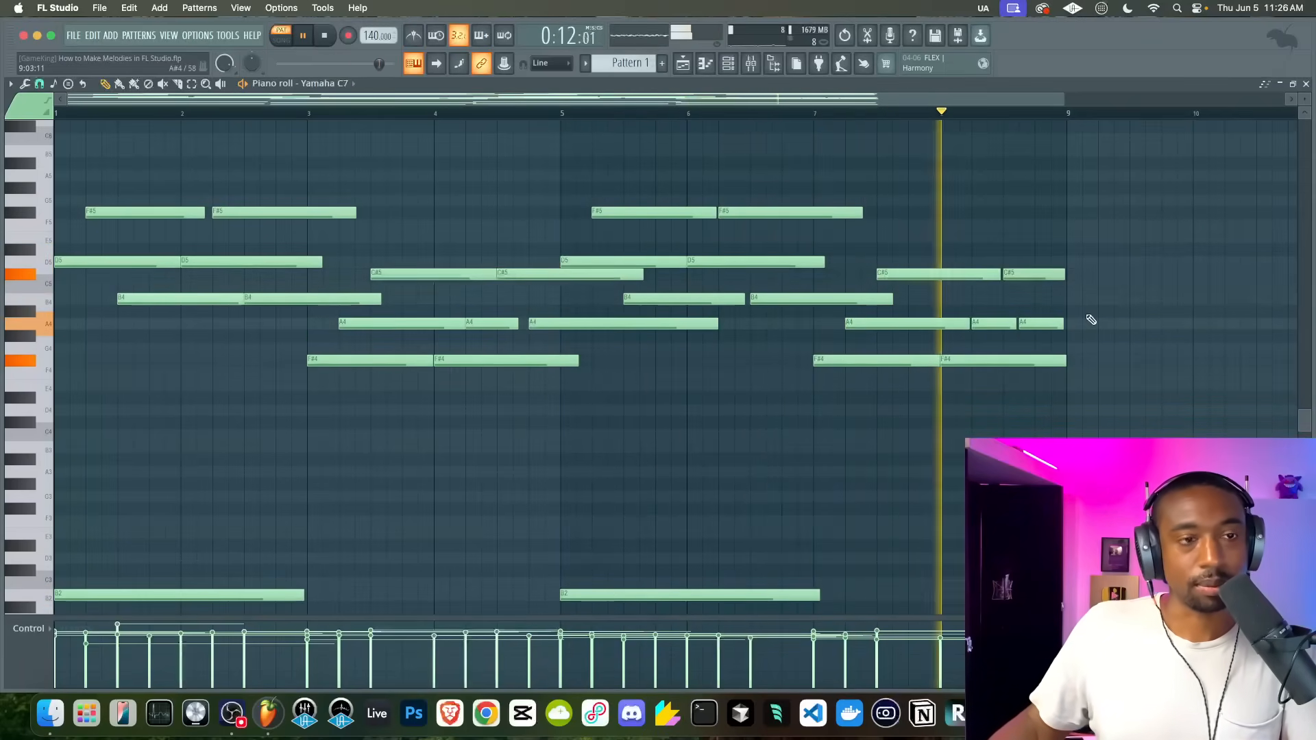
{"action": "left_click_drag", "start_coordinate": [1055, 321], "coordinate": [1064, 324]}
{"action": "key", "text": "space"}
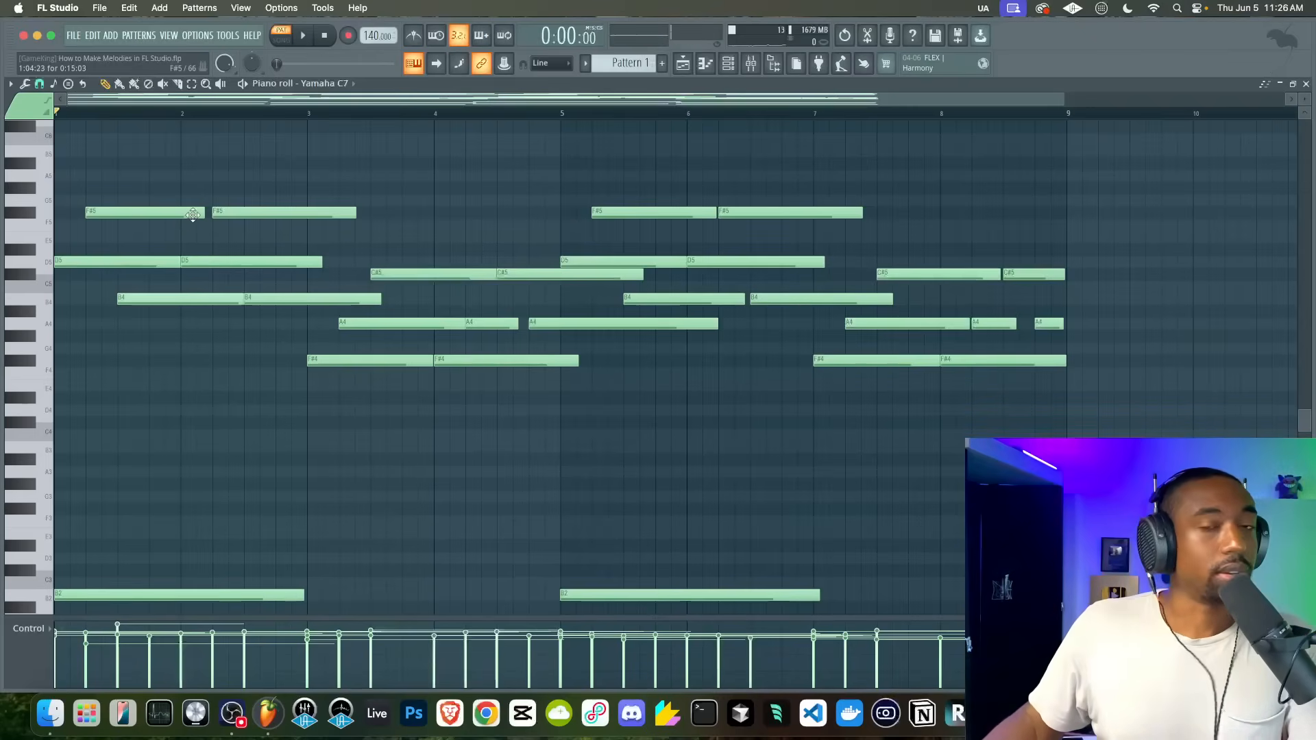
- Turn on portamento for the first F#5 in bar 1 and the A4 in bar 3, with the pattern playing
{"action": "double_click", "coordinate": [169, 214]}
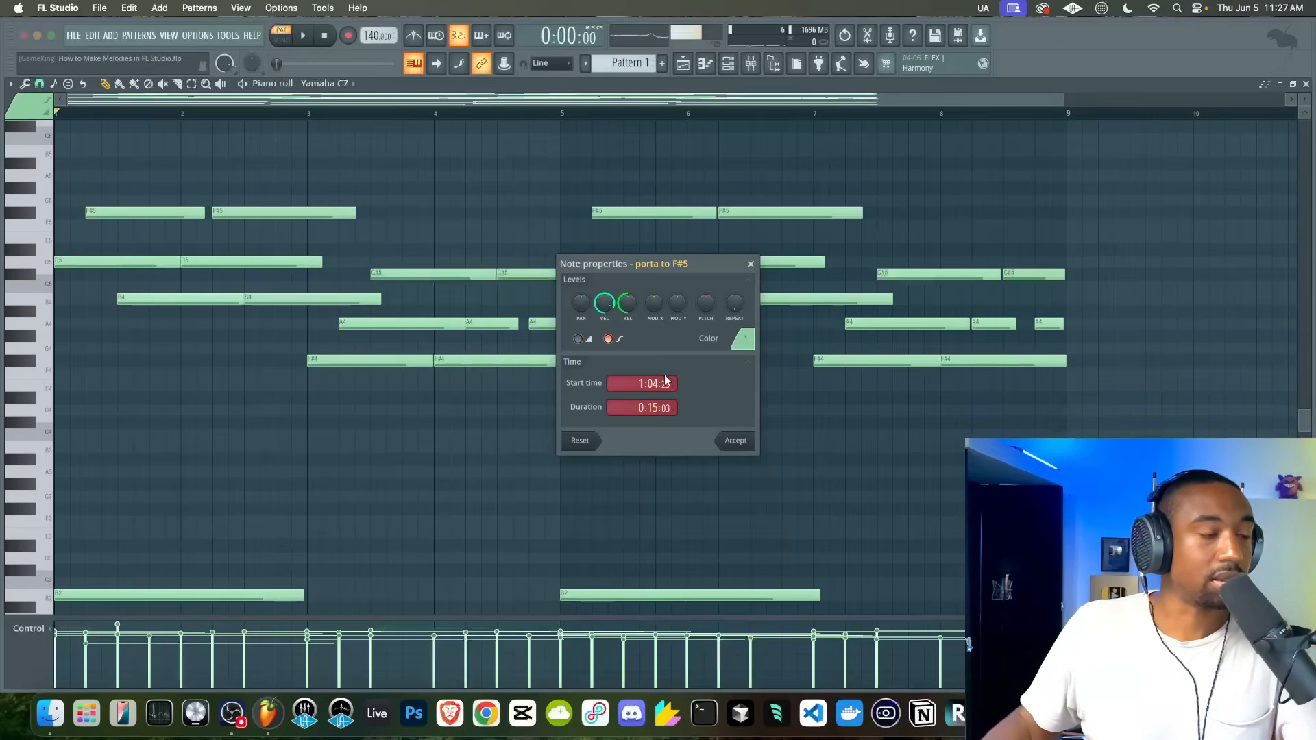
{"action": "left_click", "coordinate": [734, 441]}
{"action": "key", "text": "space"}
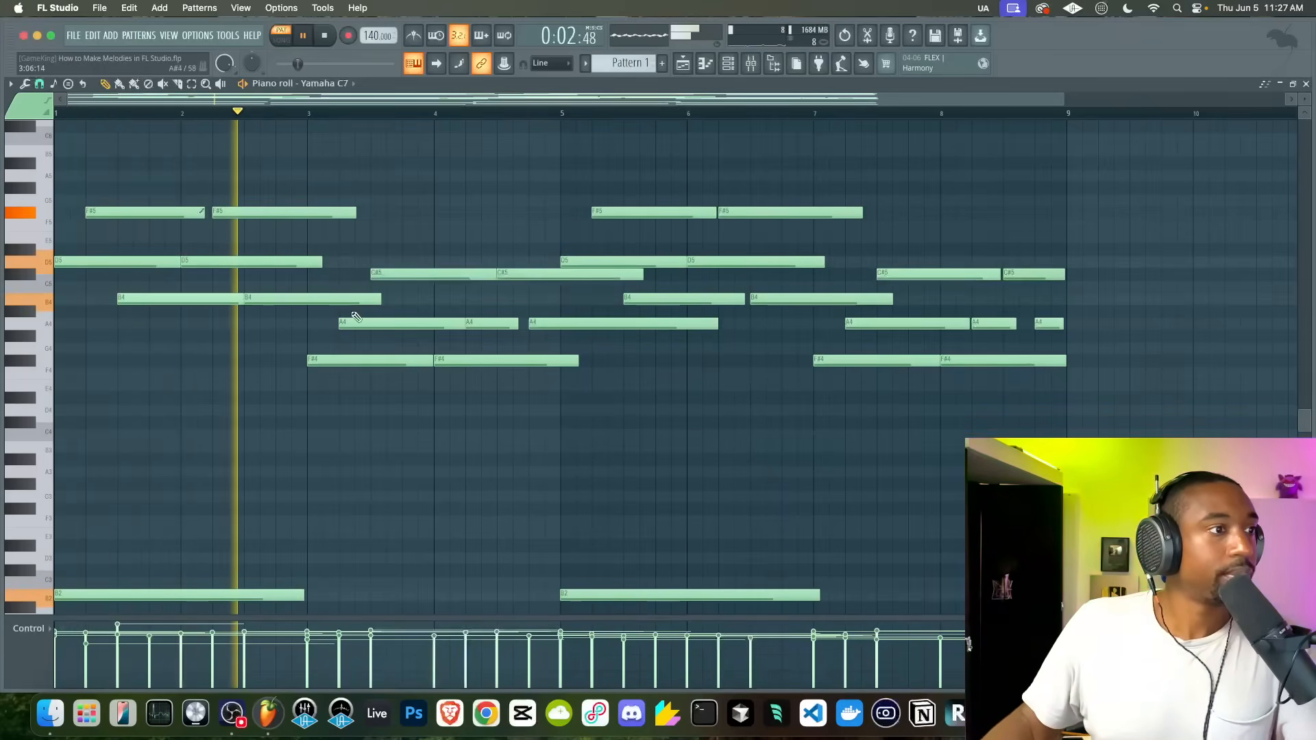
{"action": "double_click", "coordinate": [382, 333]}
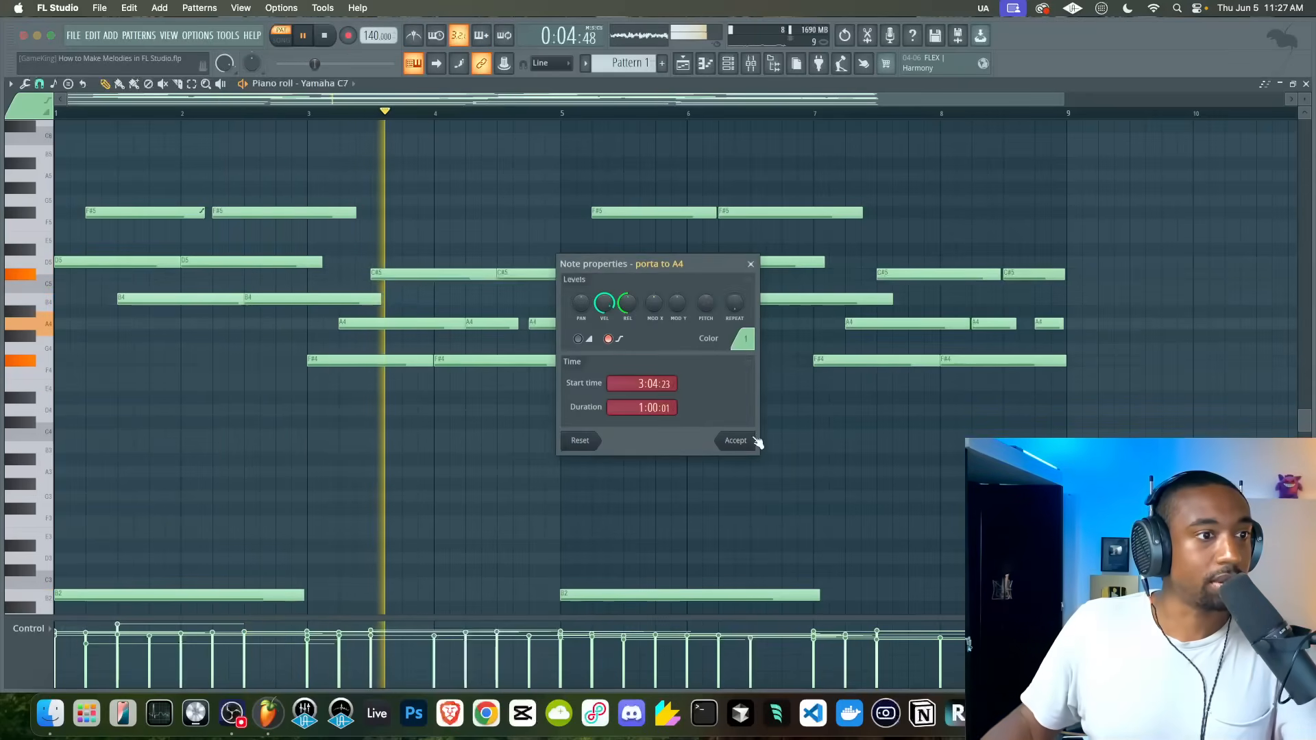
{"action": "left_click", "coordinate": [735, 440]}
- Turn on portamento for the D5 in bar 6 and the A4 at the start of bar 8
{"action": "double_click", "coordinate": [704, 265]}
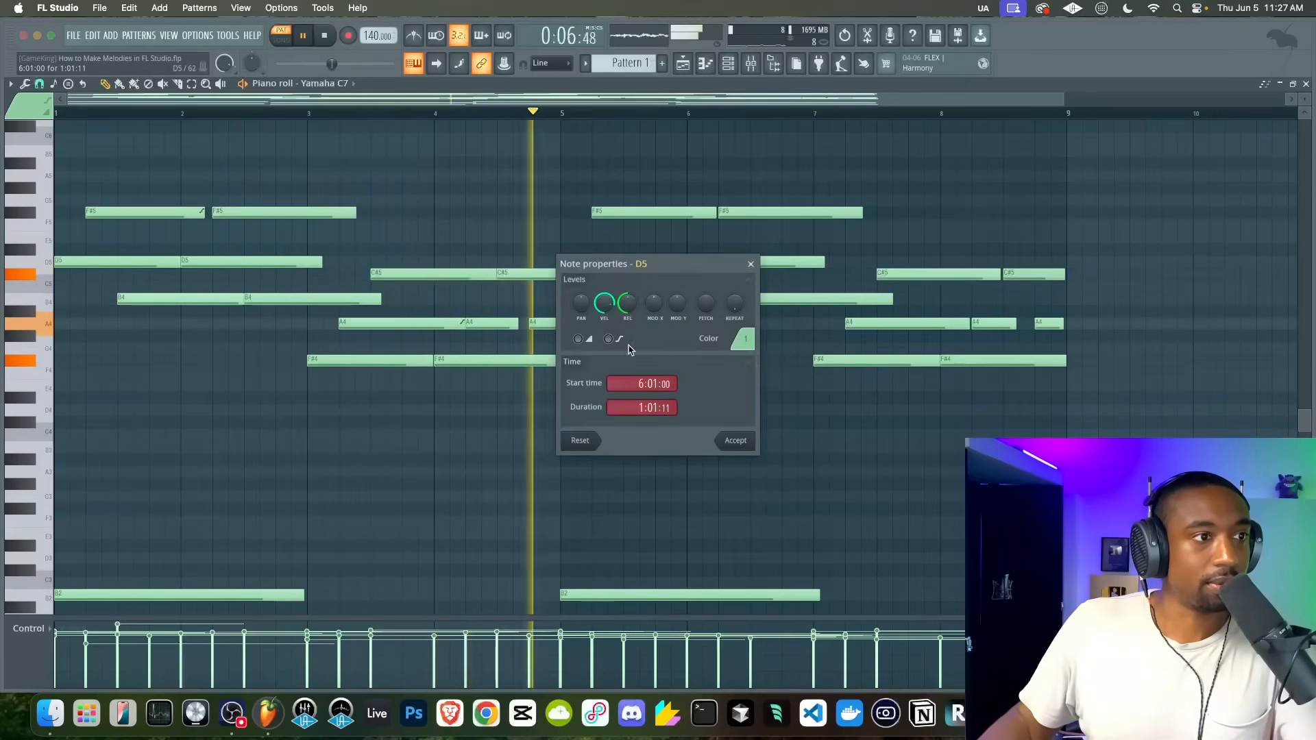
{"action": "left_click", "coordinate": [734, 441]}
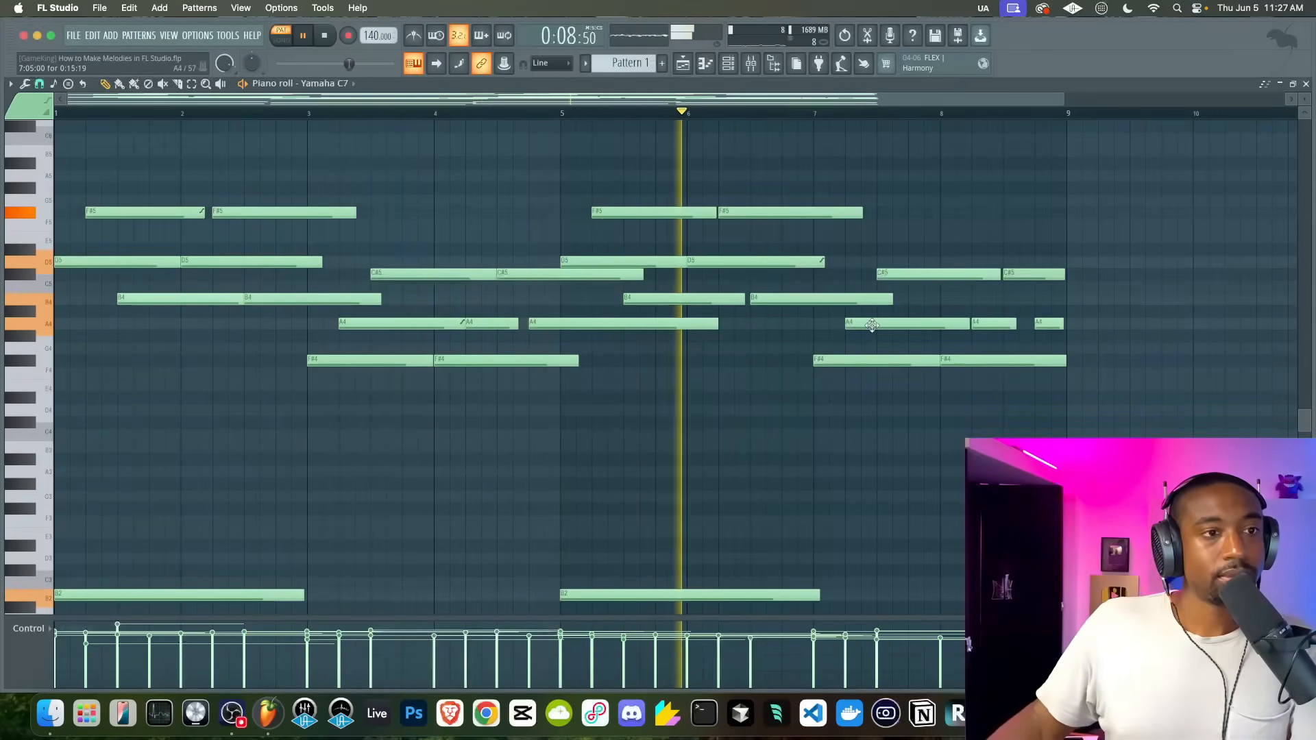
{"action": "double_click", "coordinate": [991, 323]}
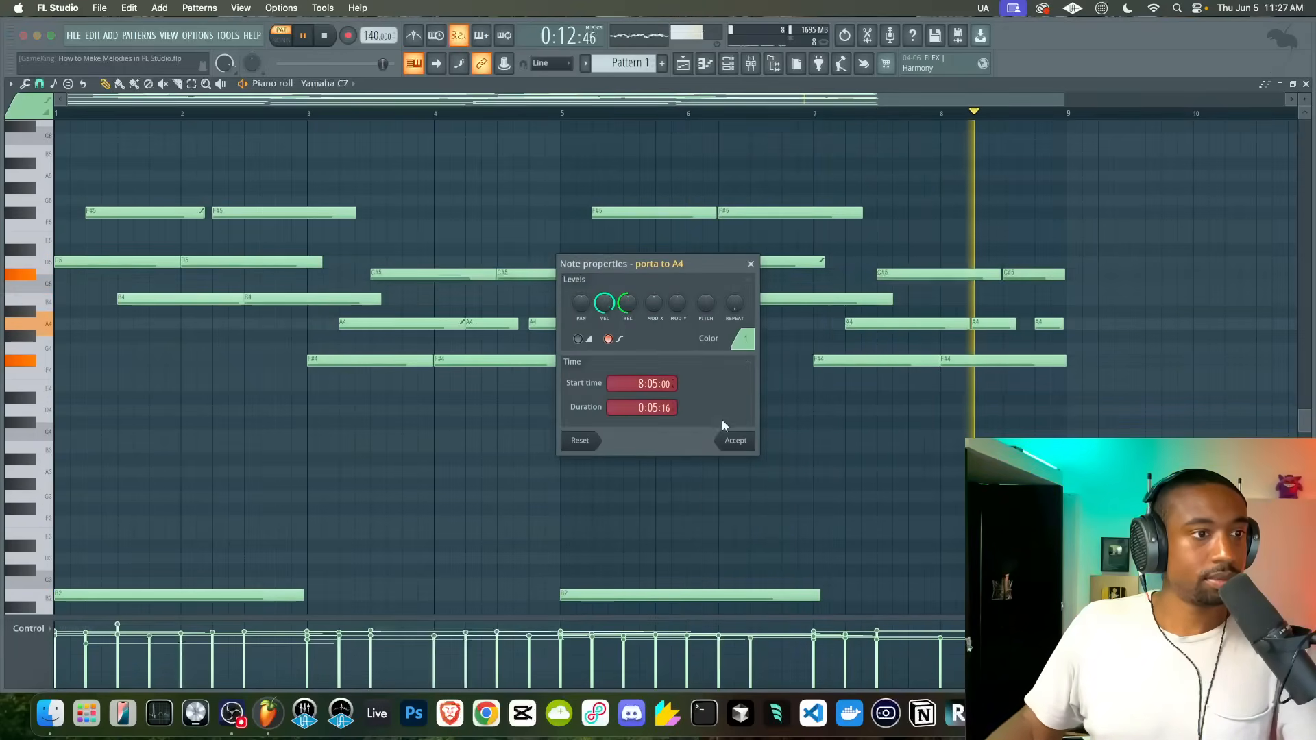
{"action": "left_click", "coordinate": [734, 440]}
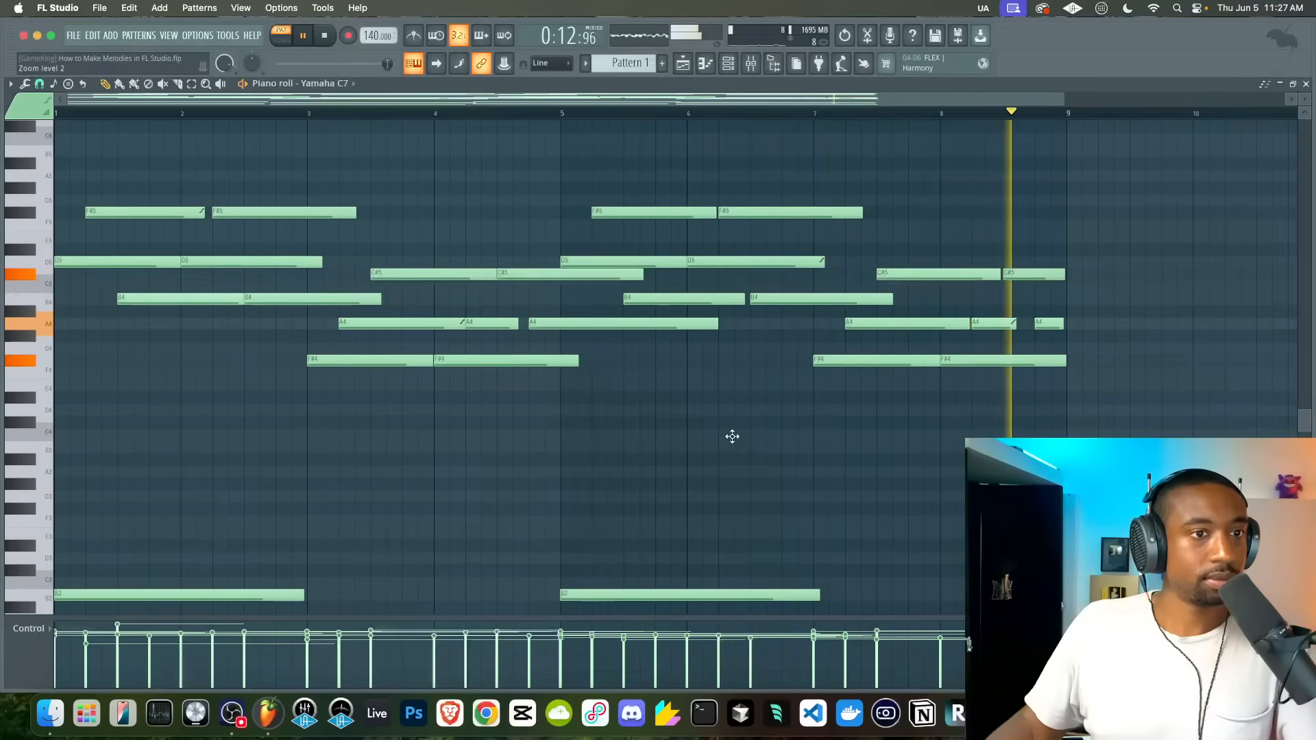
- Switch the first F#5 in bar 1 from portamento to slide and replay the opening several times
{"action": "double_click", "coordinate": [200, 212]}
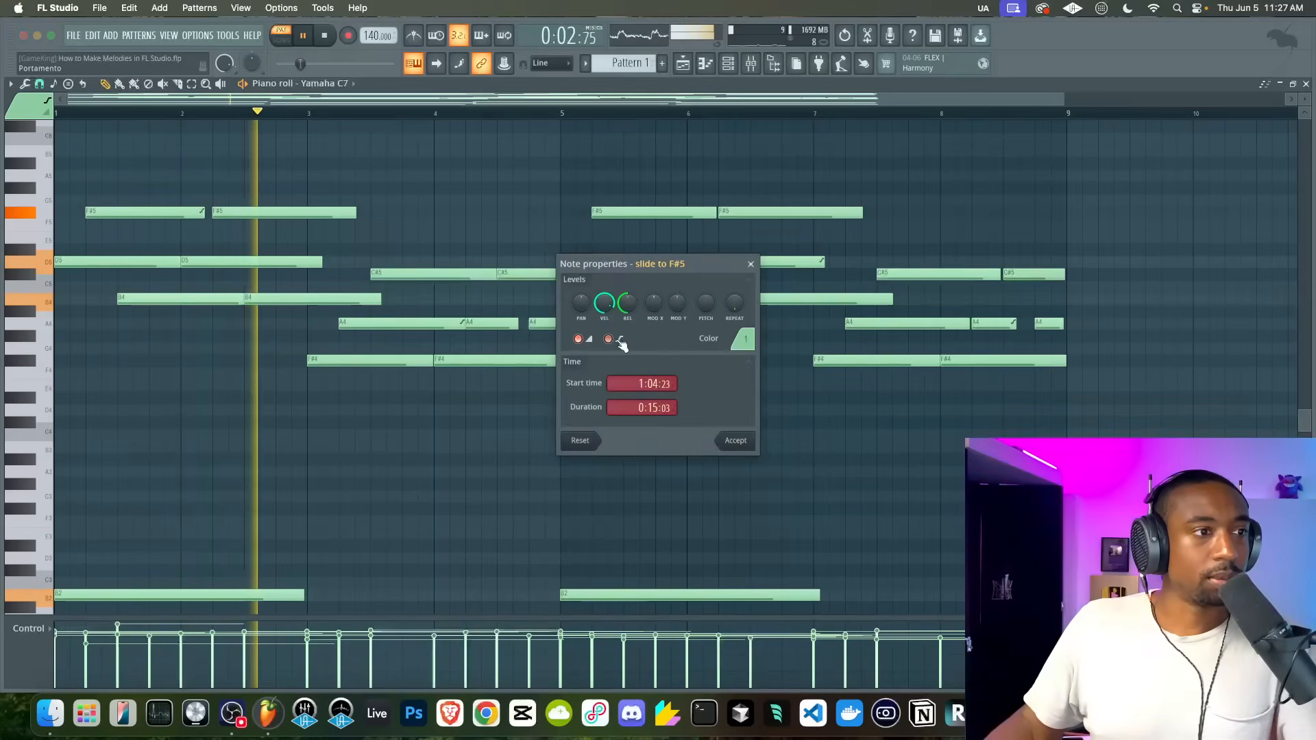
{"action": "left_click", "coordinate": [735, 440]}
{"action": "key", "text": "space"}
{"action": "key", "text": "space"}
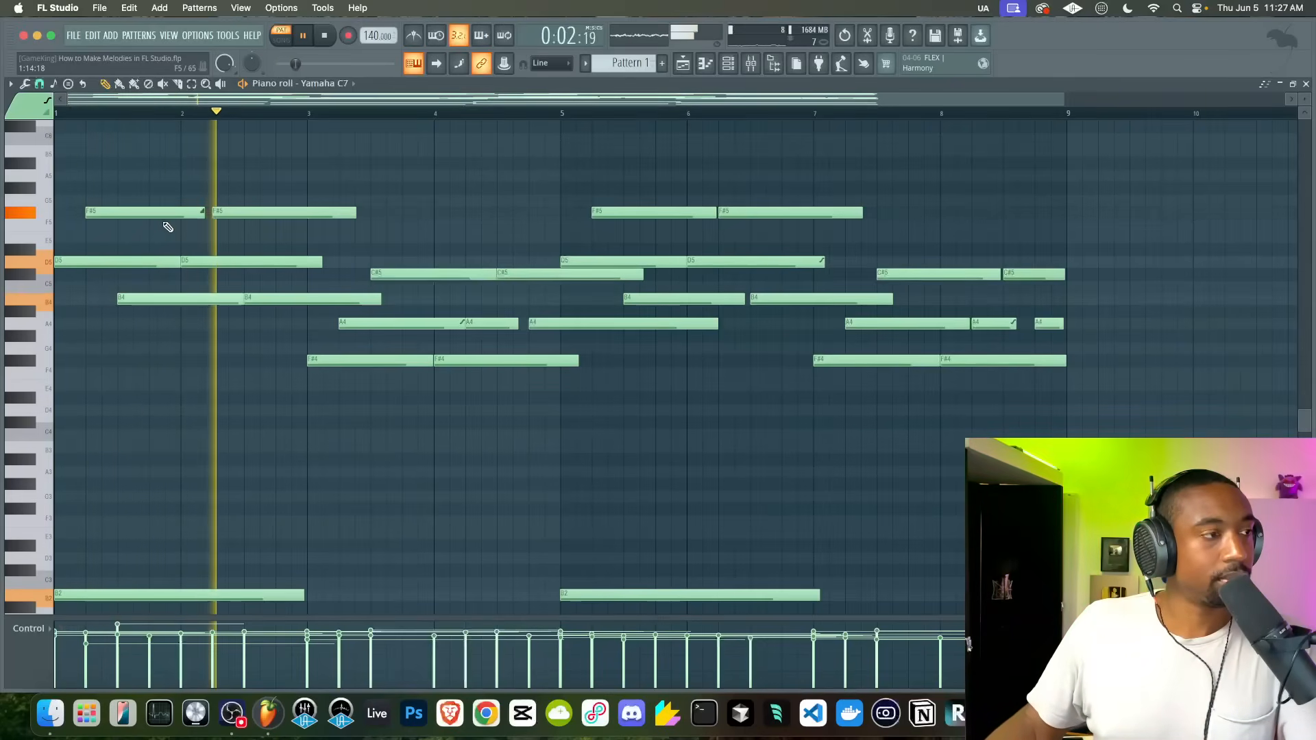
{"action": "key", "text": "space"}
{"action": "key", "text": "space"}
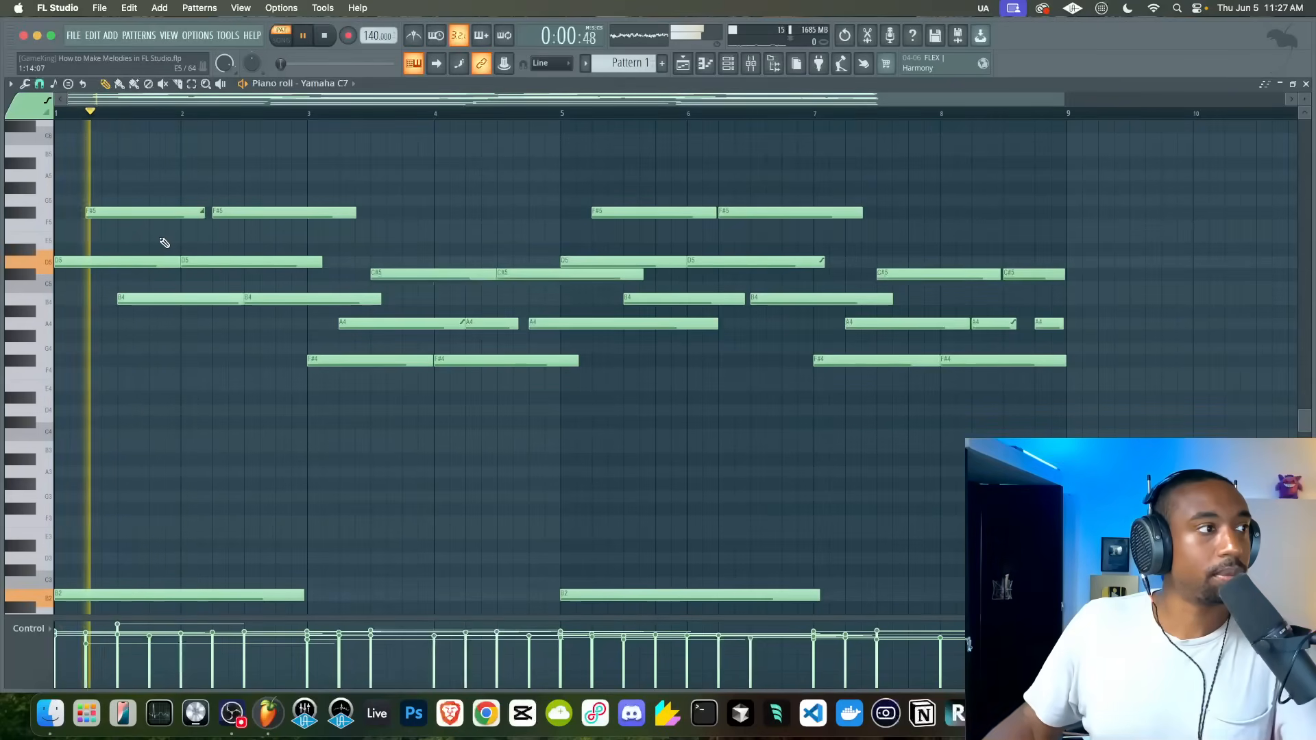
{"action": "key", "text": "space"}
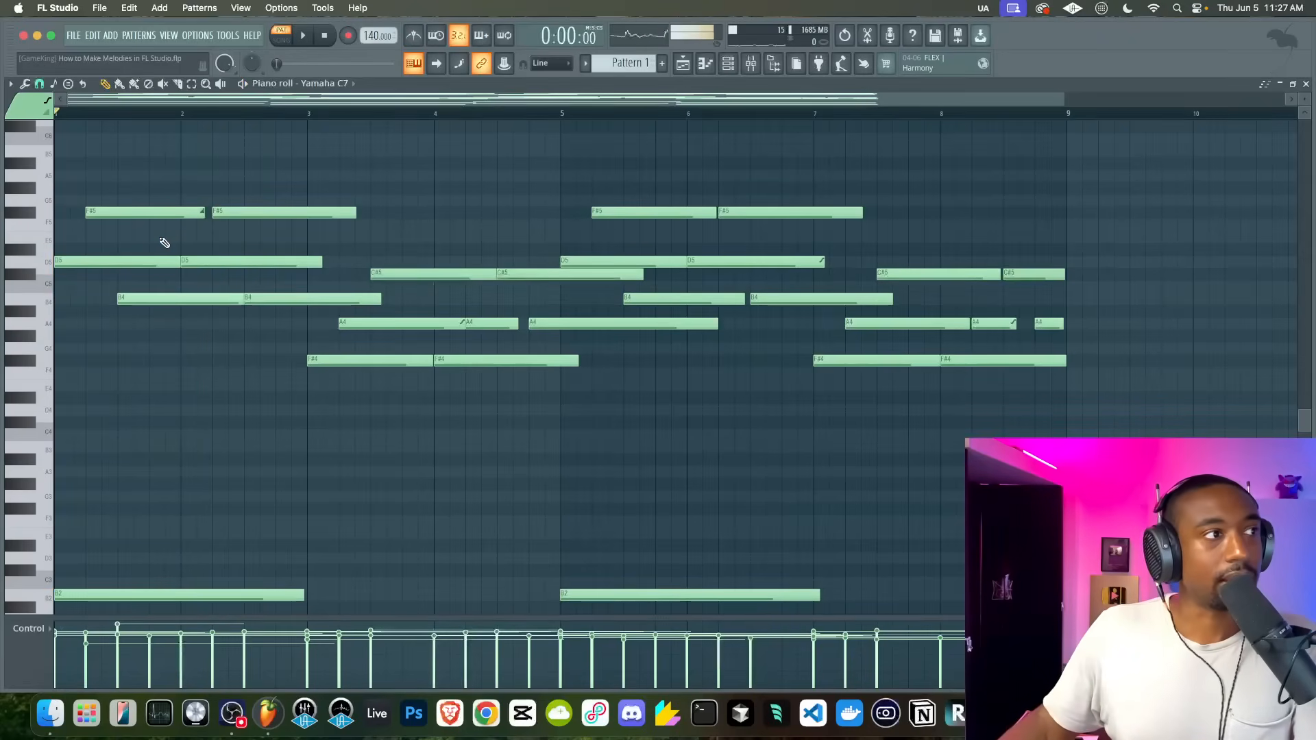
{"action": "key", "text": "space"}
{"action": "key", "text": "space"}
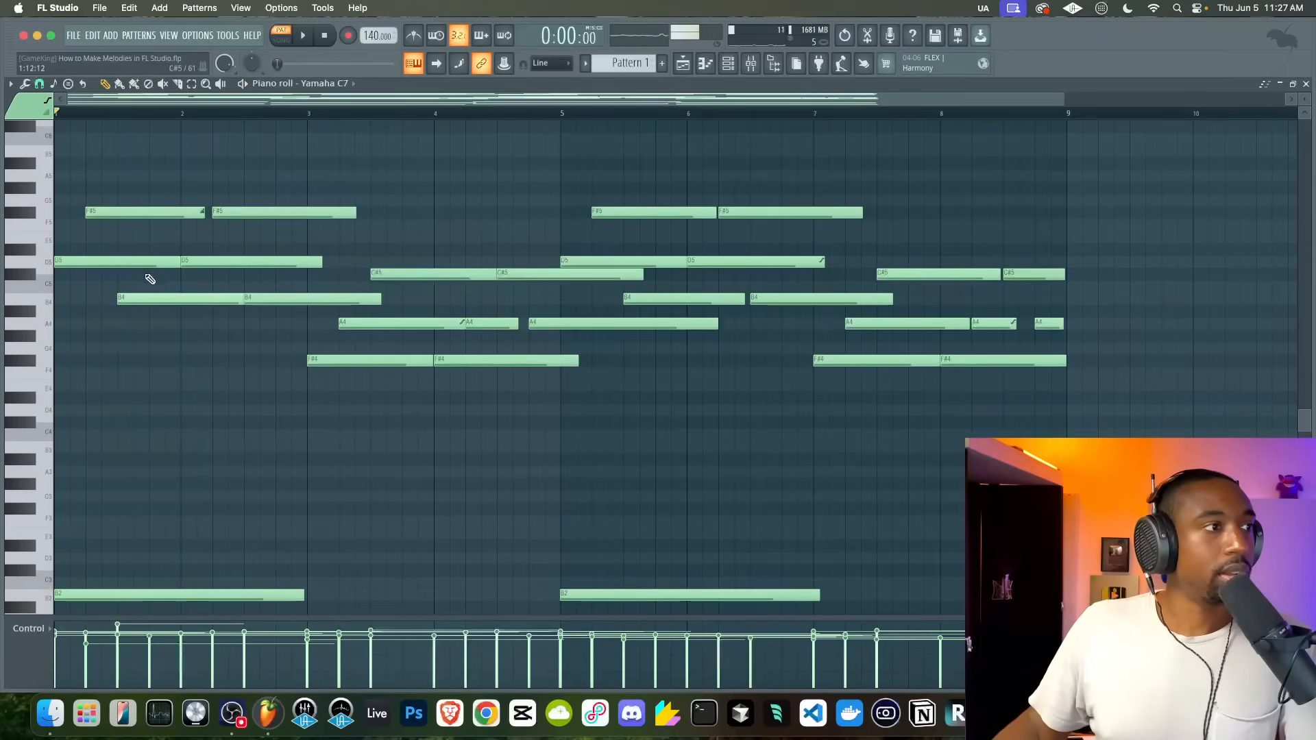
- Give the first F#5 slide note and the first D5 the same pink note colour and replay the opening
{"action": "double_click", "coordinate": [129, 215]}
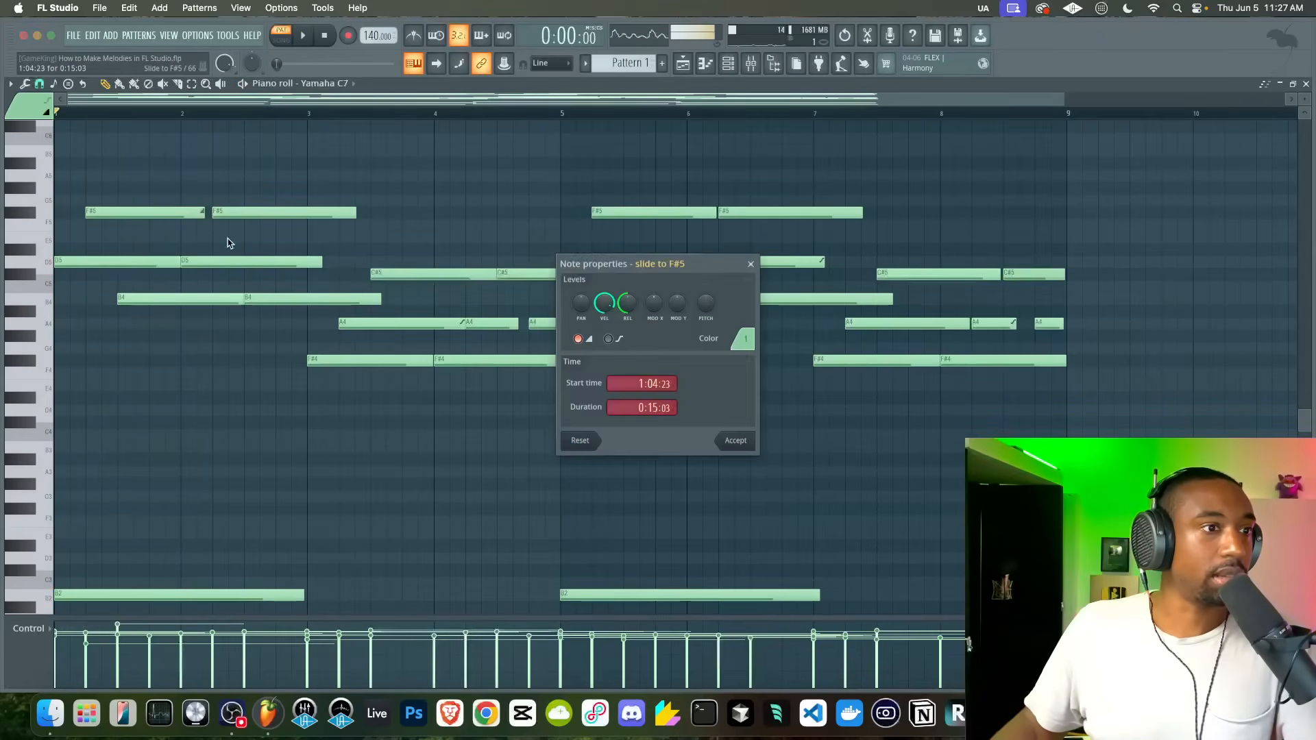
{"action": "left_click", "coordinate": [734, 347]}
{"action": "left_click", "coordinate": [795, 376]}
{"action": "left_click", "coordinate": [736, 440]}
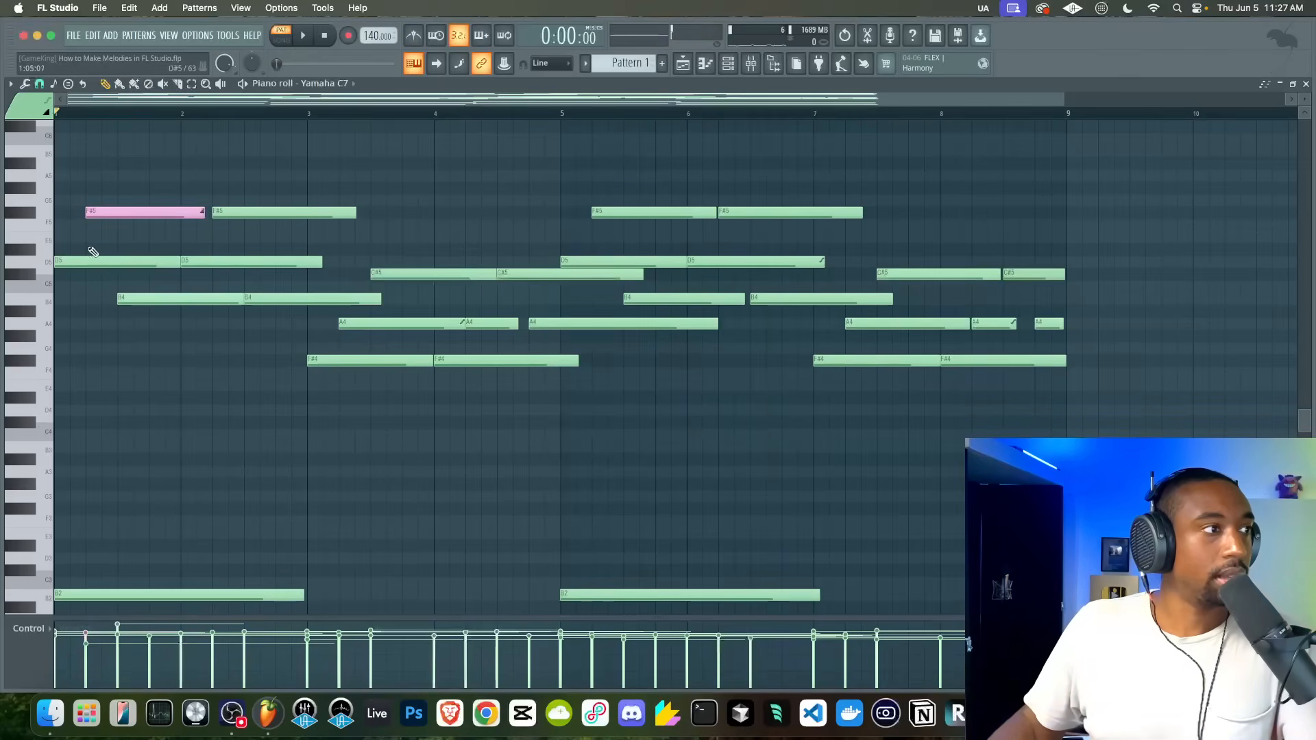
{"action": "double_click", "coordinate": [135, 262]}
{"action": "left_click", "coordinate": [750, 344]}
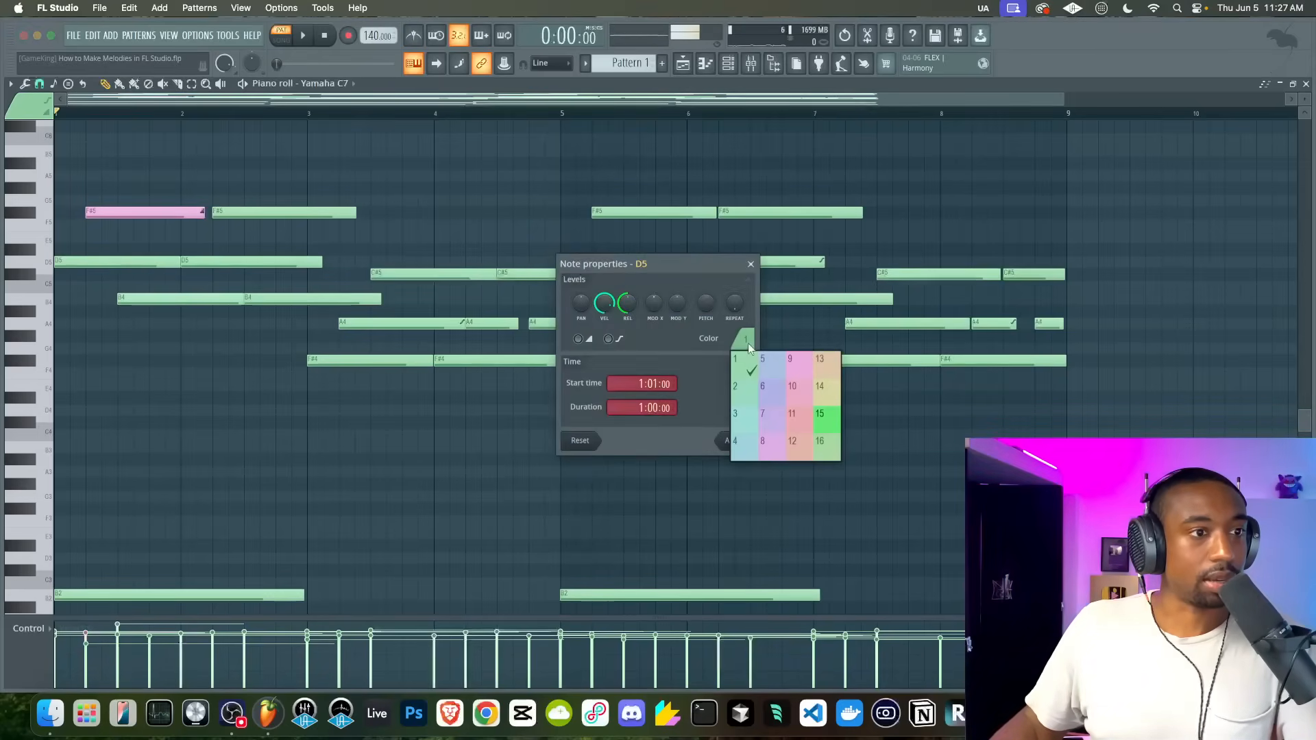
{"action": "left_click", "coordinate": [793, 377]}
{"action": "left_click", "coordinate": [738, 443]}
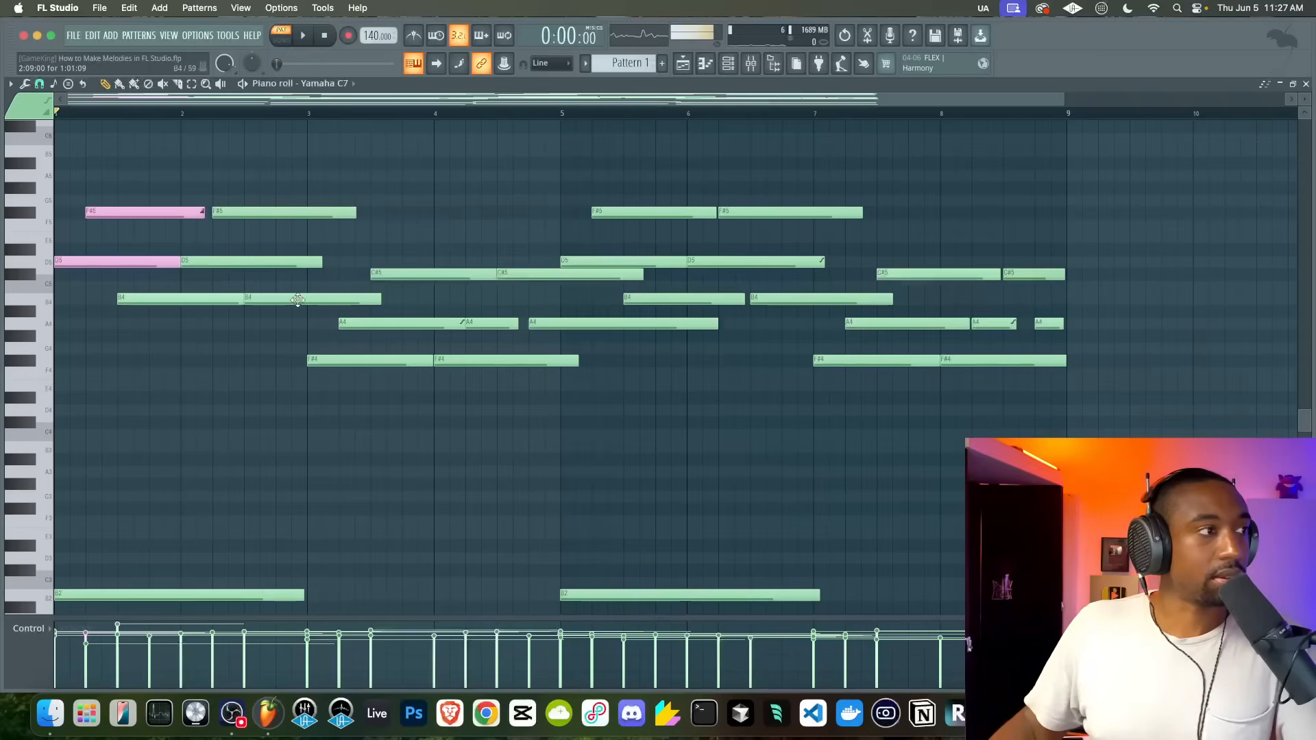
{"action": "key", "text": "space"}
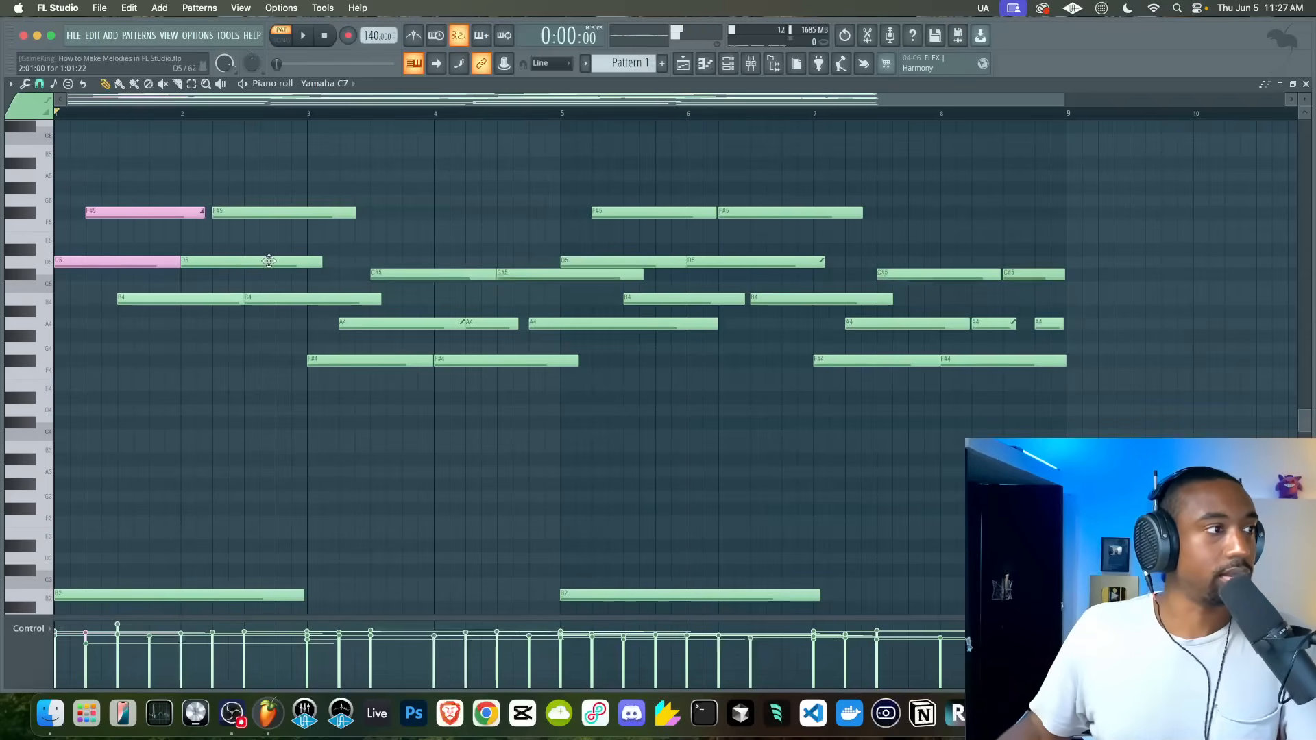
{"action": "key", "text": "space"}
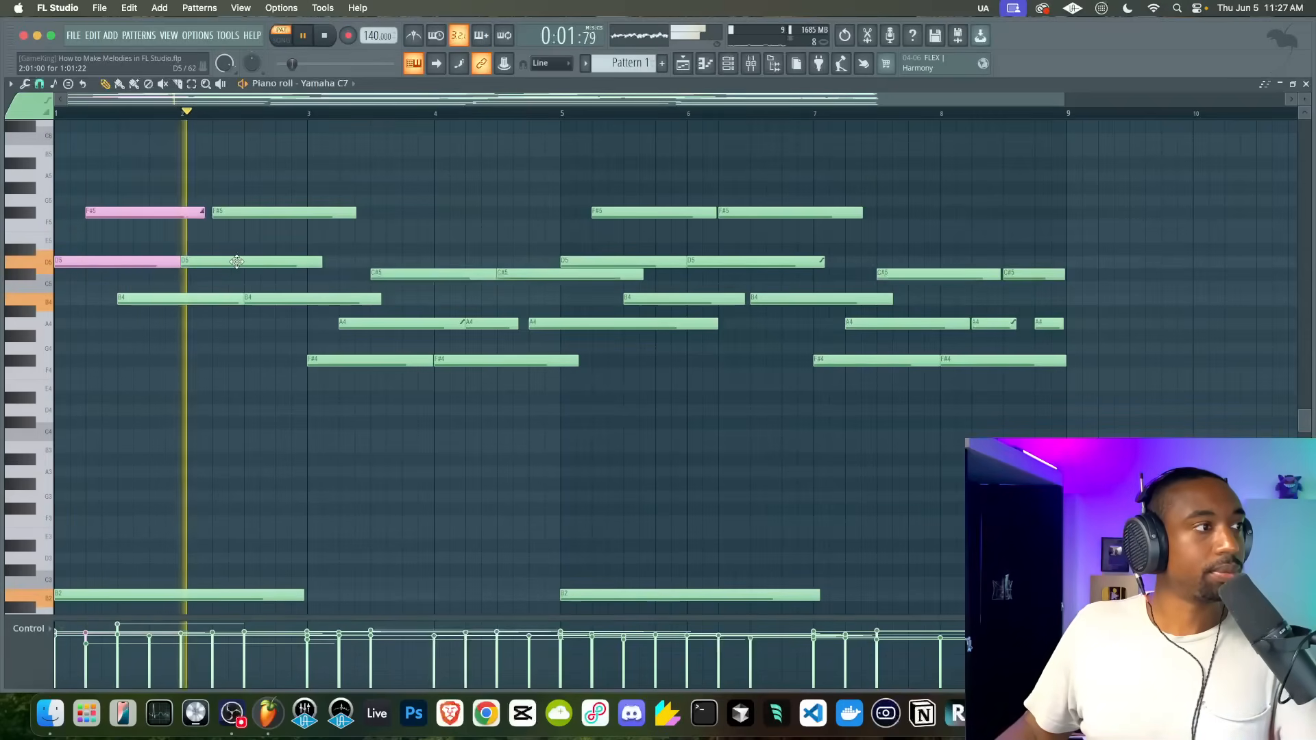
{"action": "key", "text": "space"}
- Replace the Yamaha C7 instrument with Morphine in the channel rack
{"action": "left_click", "coordinate": [729, 64]}
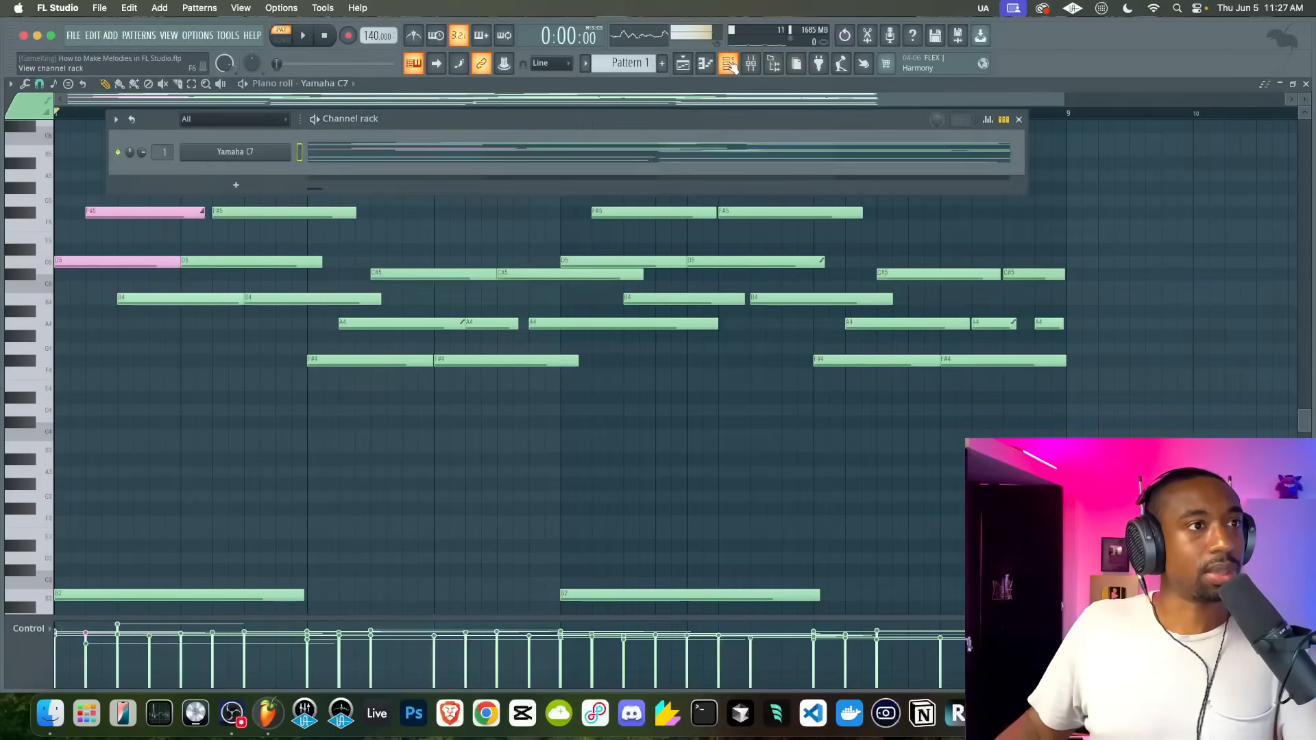
{"action": "right_click", "coordinate": [262, 151]}
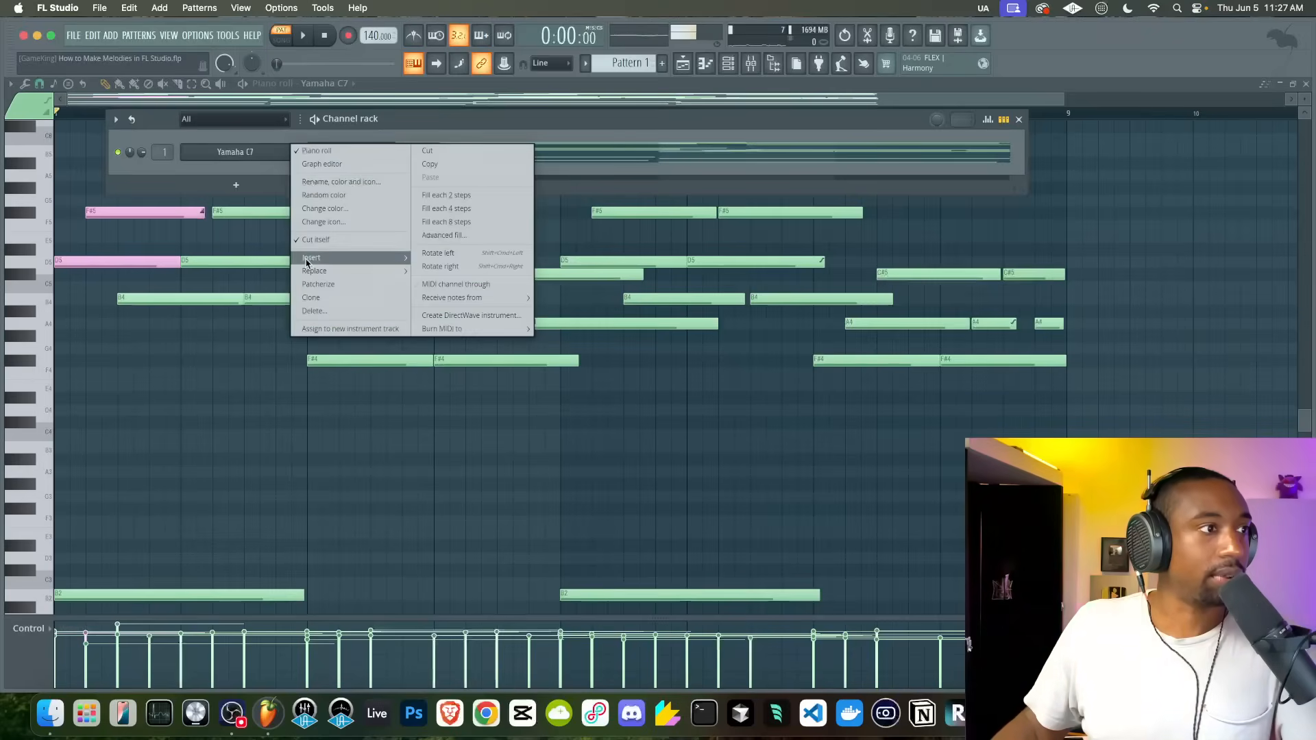
{"action": "mouse_move", "coordinate": [319, 274]}
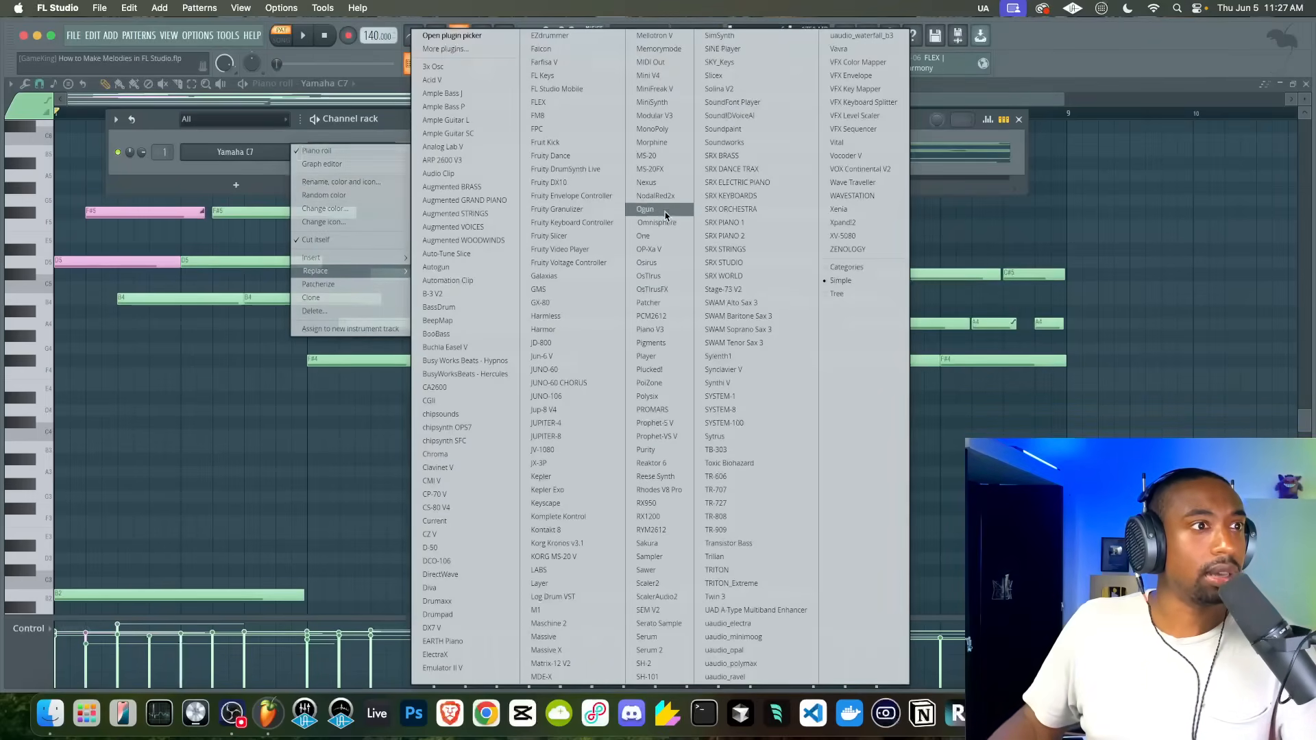
{"action": "left_click", "coordinate": [656, 143]}
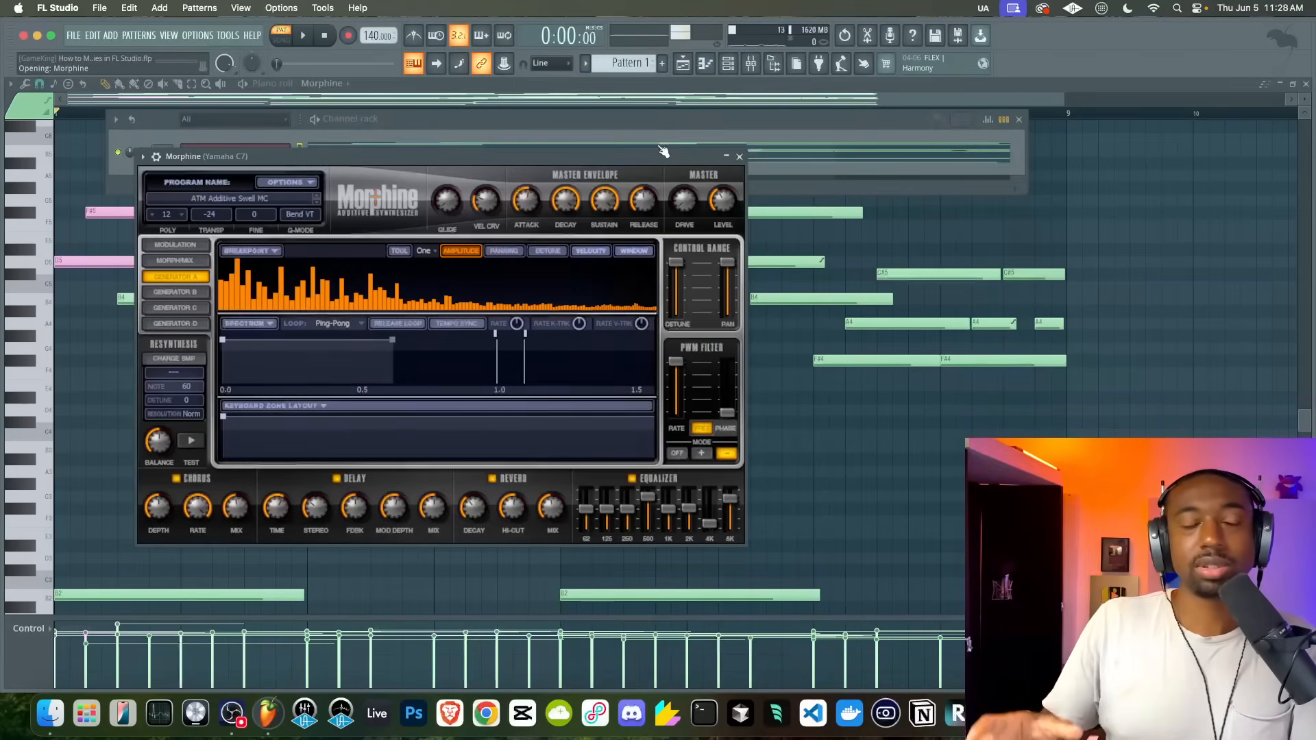
- Load the KBD Crystal EP FG preset from Morphine's Keyboards bank and close the plugin
{"action": "left_click", "coordinate": [249, 198]}
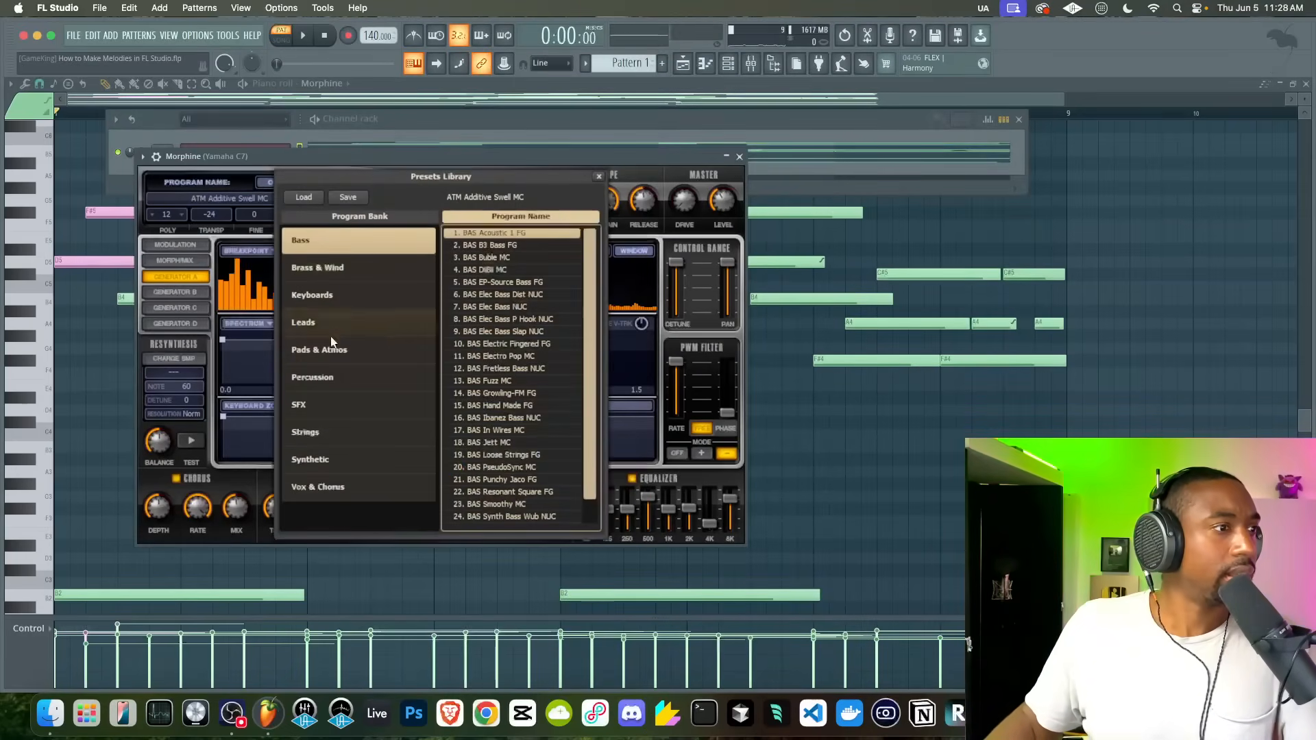
{"action": "left_click", "coordinate": [327, 296]}
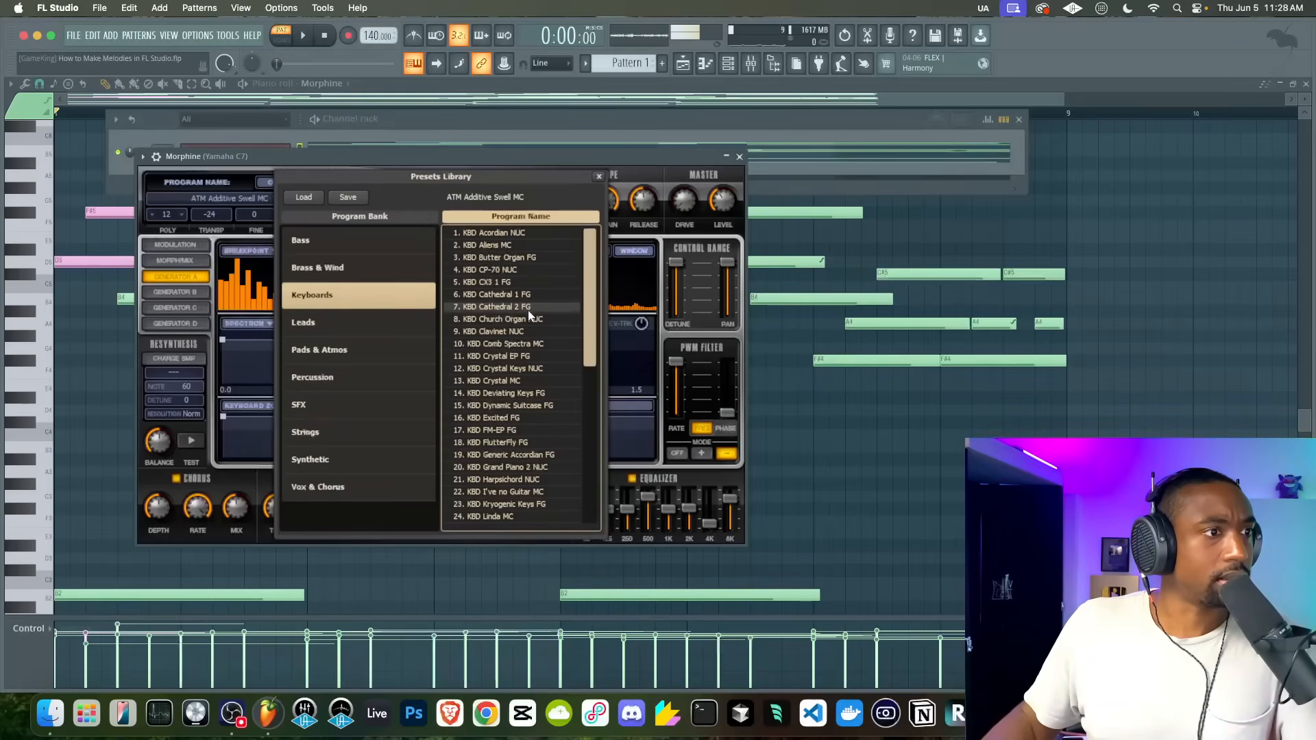
{"action": "double_click", "coordinate": [524, 355]}
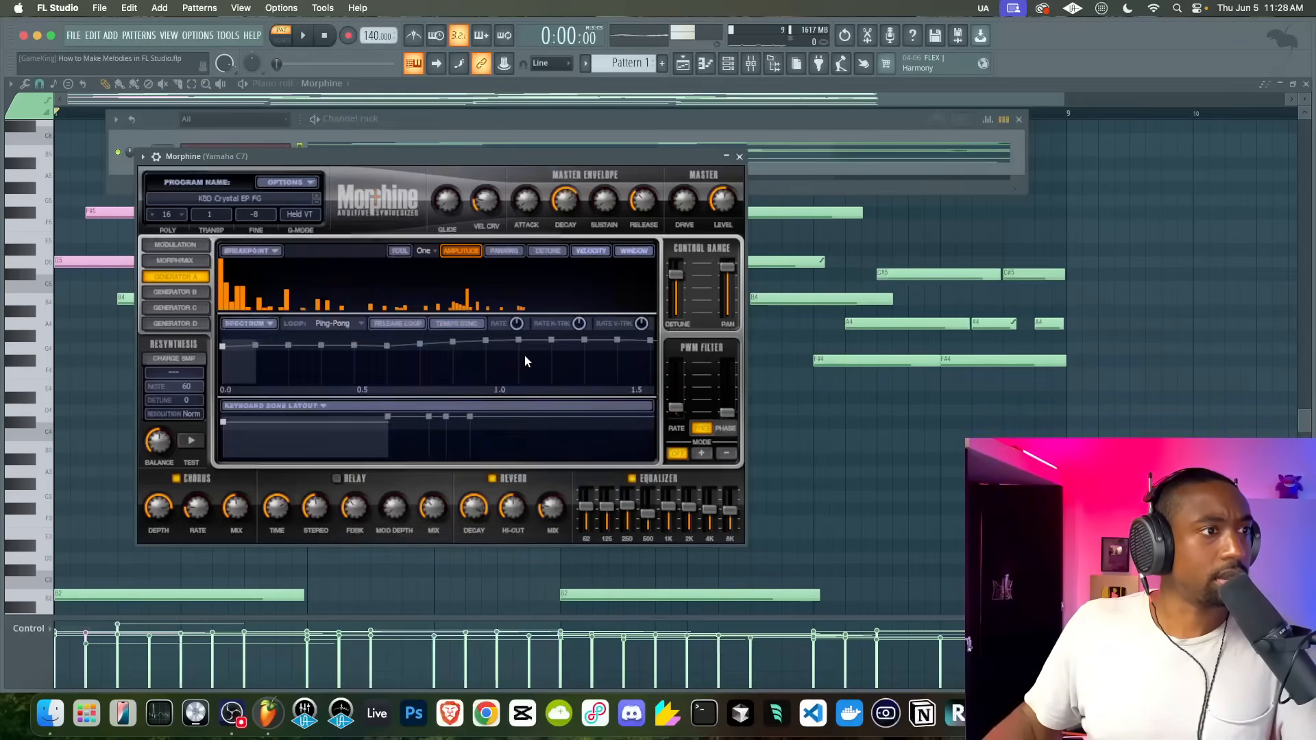
{"action": "left_click", "coordinate": [739, 156]}
- Play the pattern with the Morphine sound, briefly selecting the two pink notes, and listen to the slide
{"action": "key", "text": "space"}
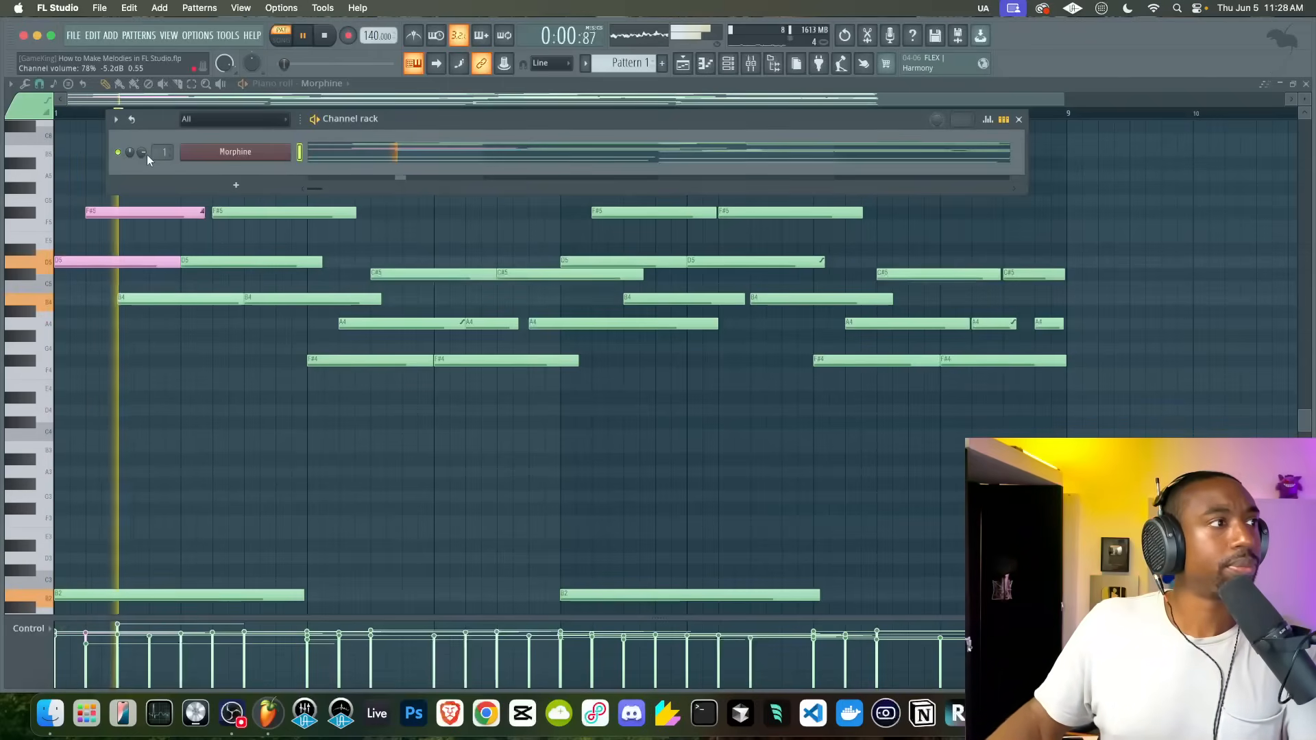
{"action": "key", "text": "space"}
{"action": "left_click", "coordinate": [123, 265]}
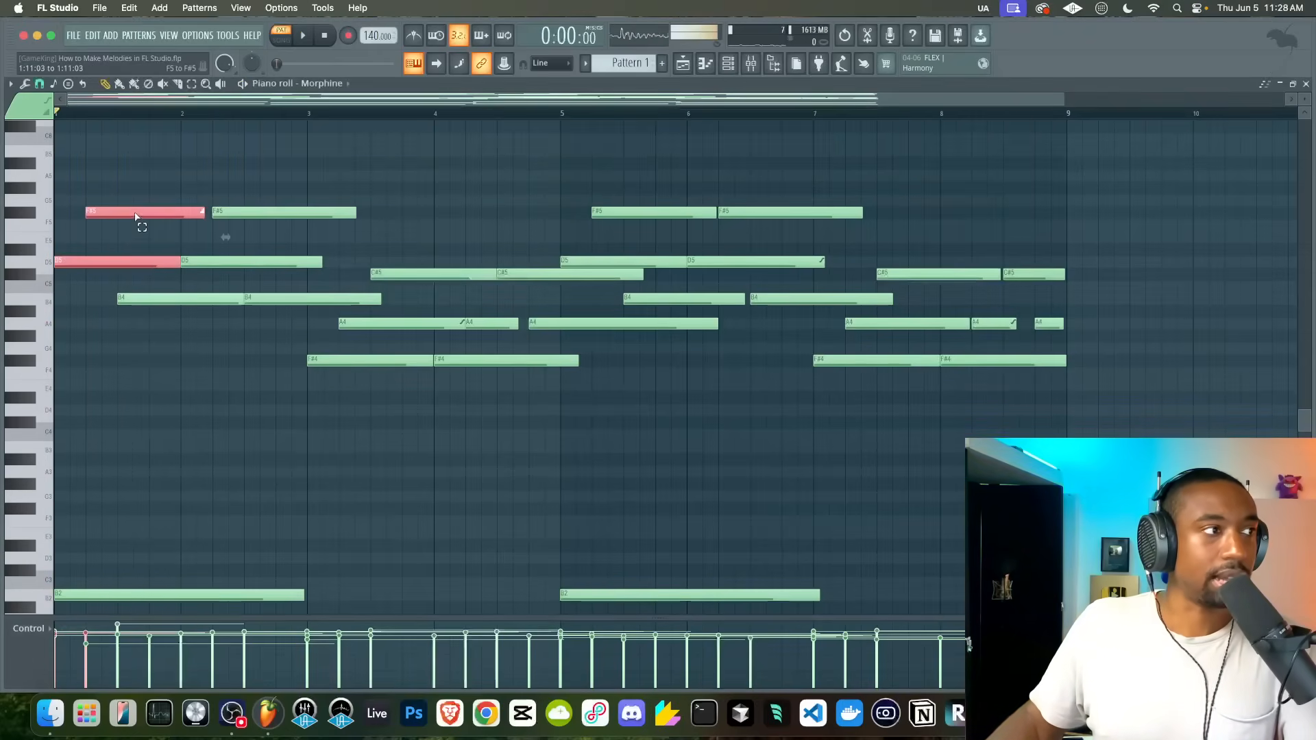
{"action": "key", "text": "space"}
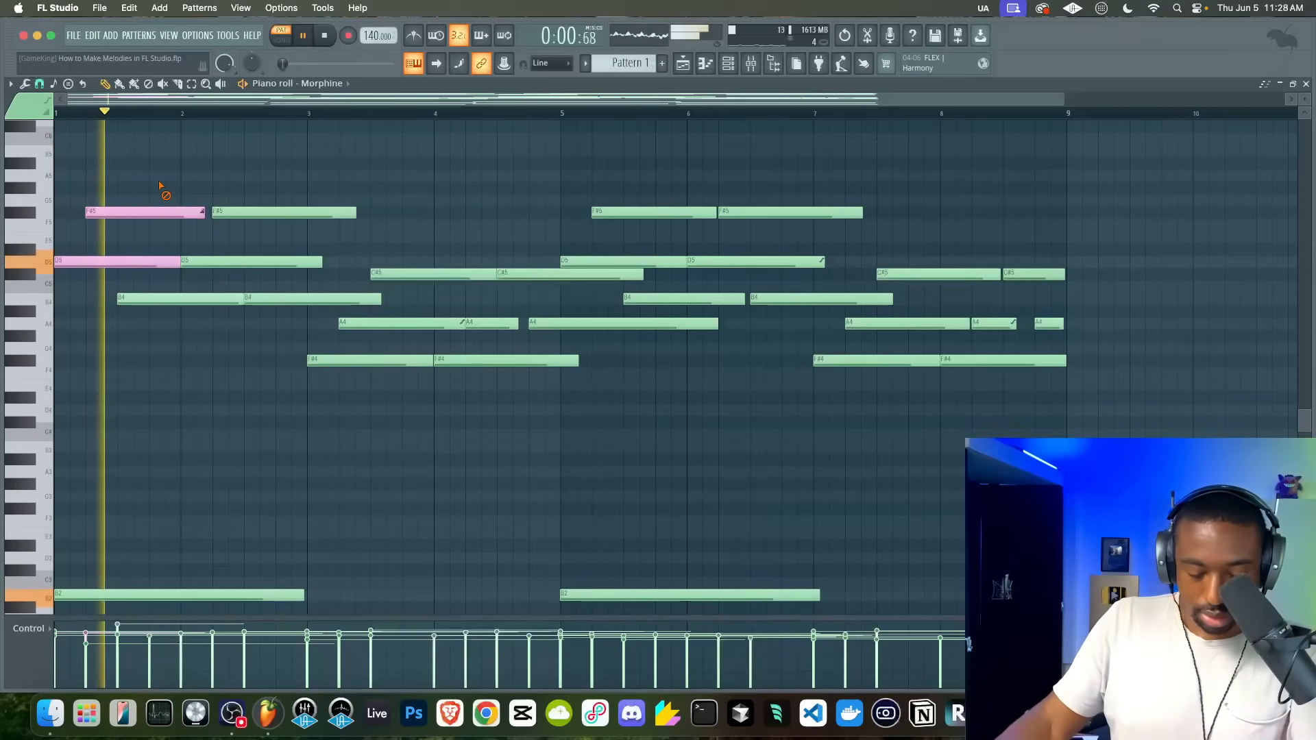
{"action": "key", "text": "space"}
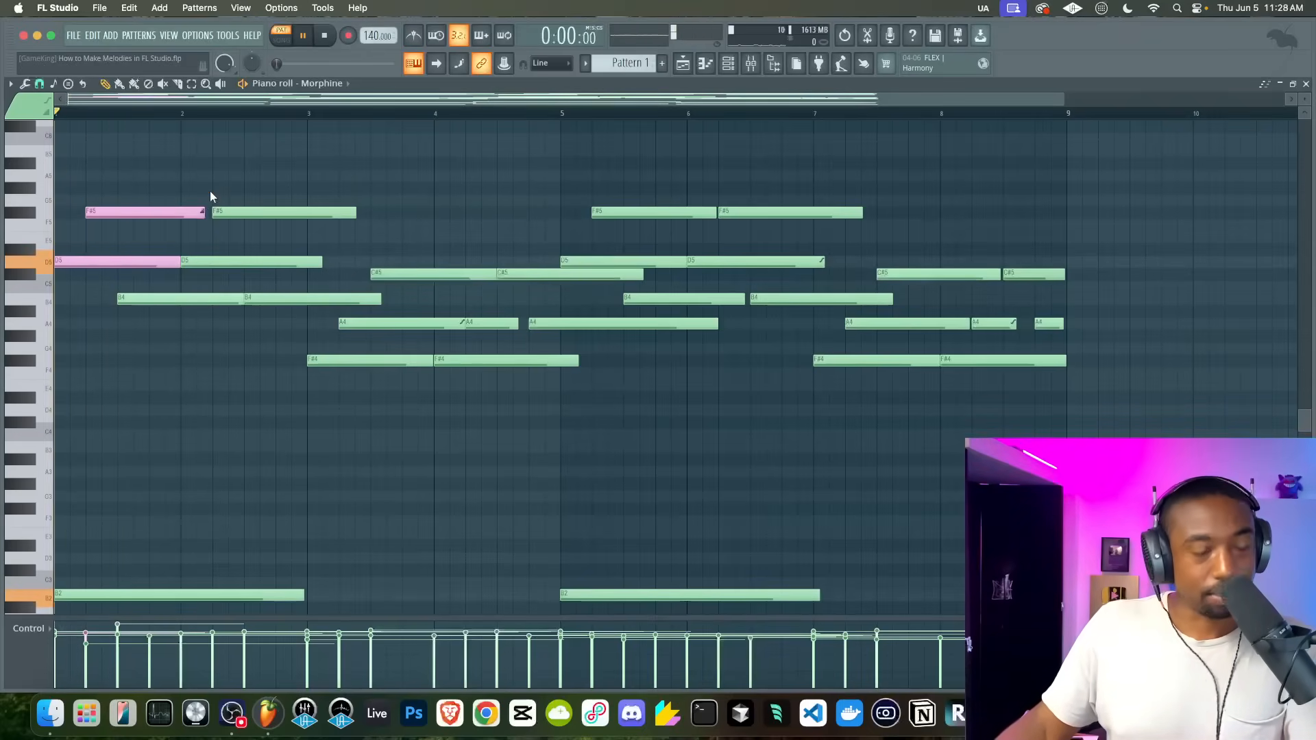
{"action": "key", "text": "space"}
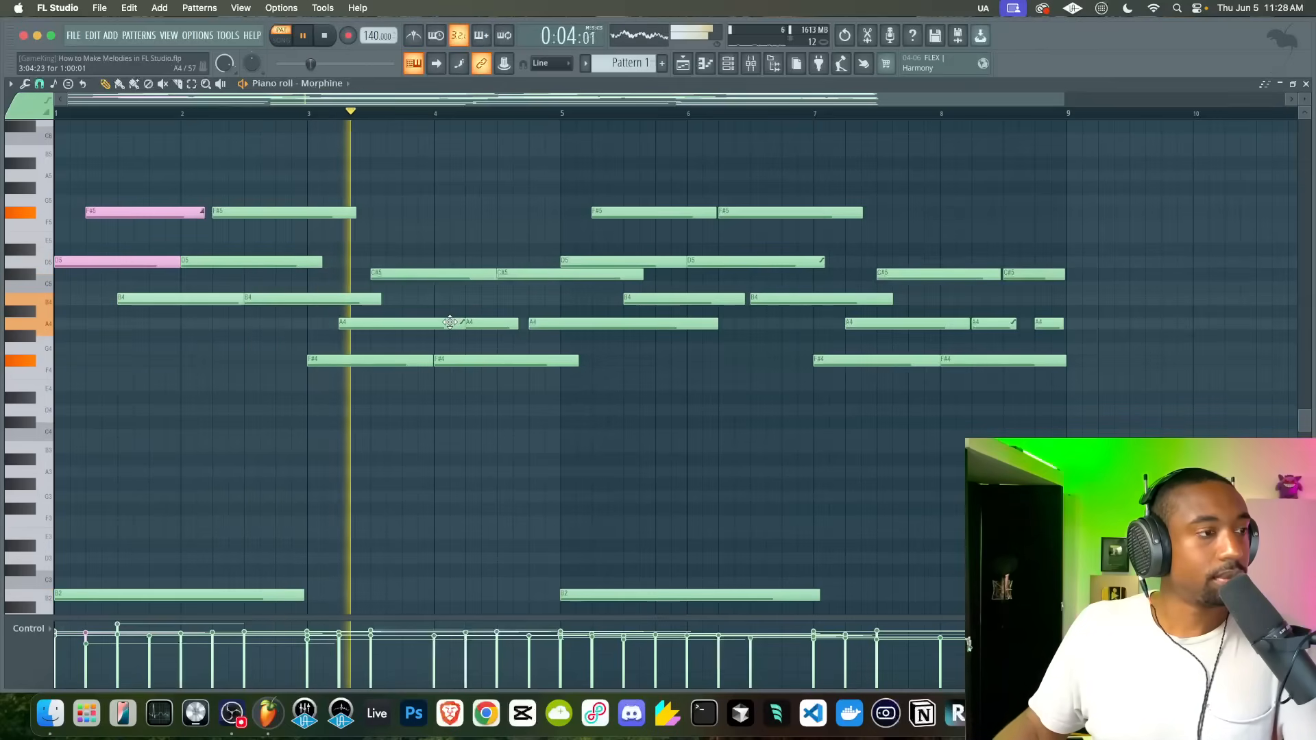
- Change the D5 note at the start of bar 6 from portamento to a slide note and stop playback
{"action": "double_click", "coordinate": [754, 262]}
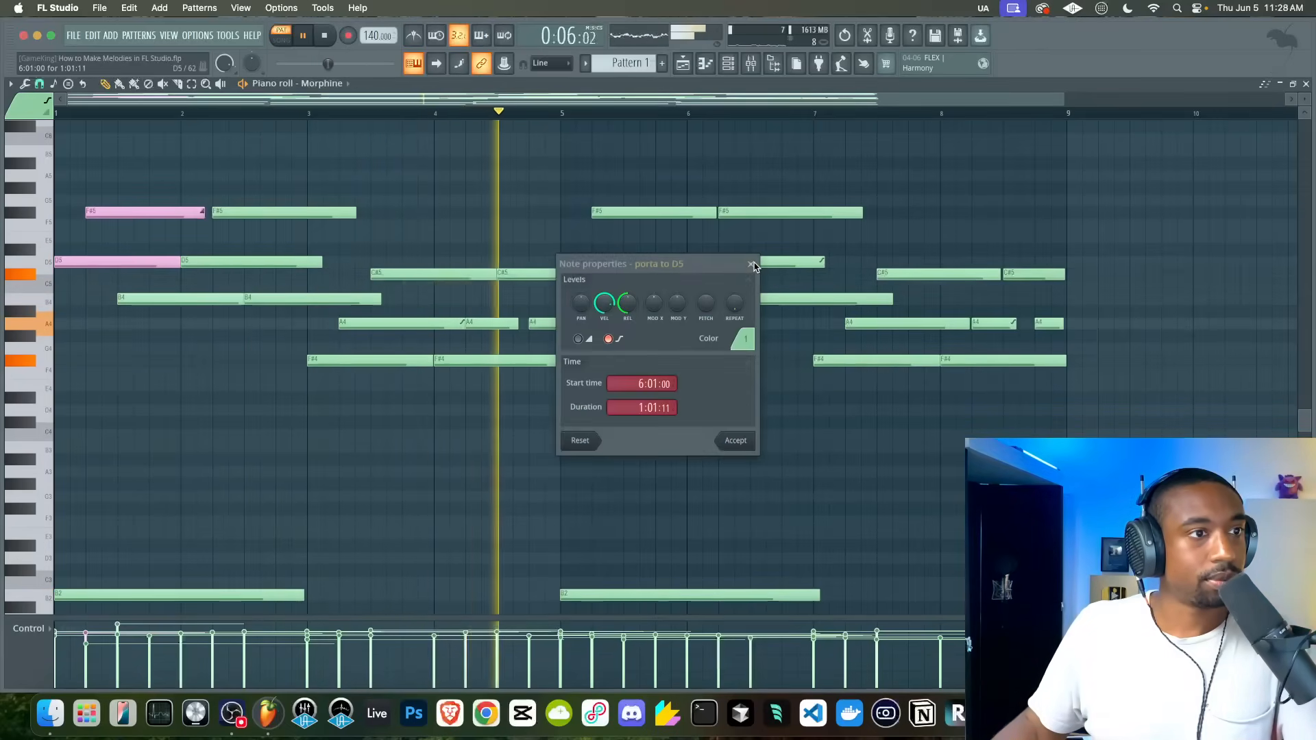
{"action": "left_click", "coordinate": [739, 444]}
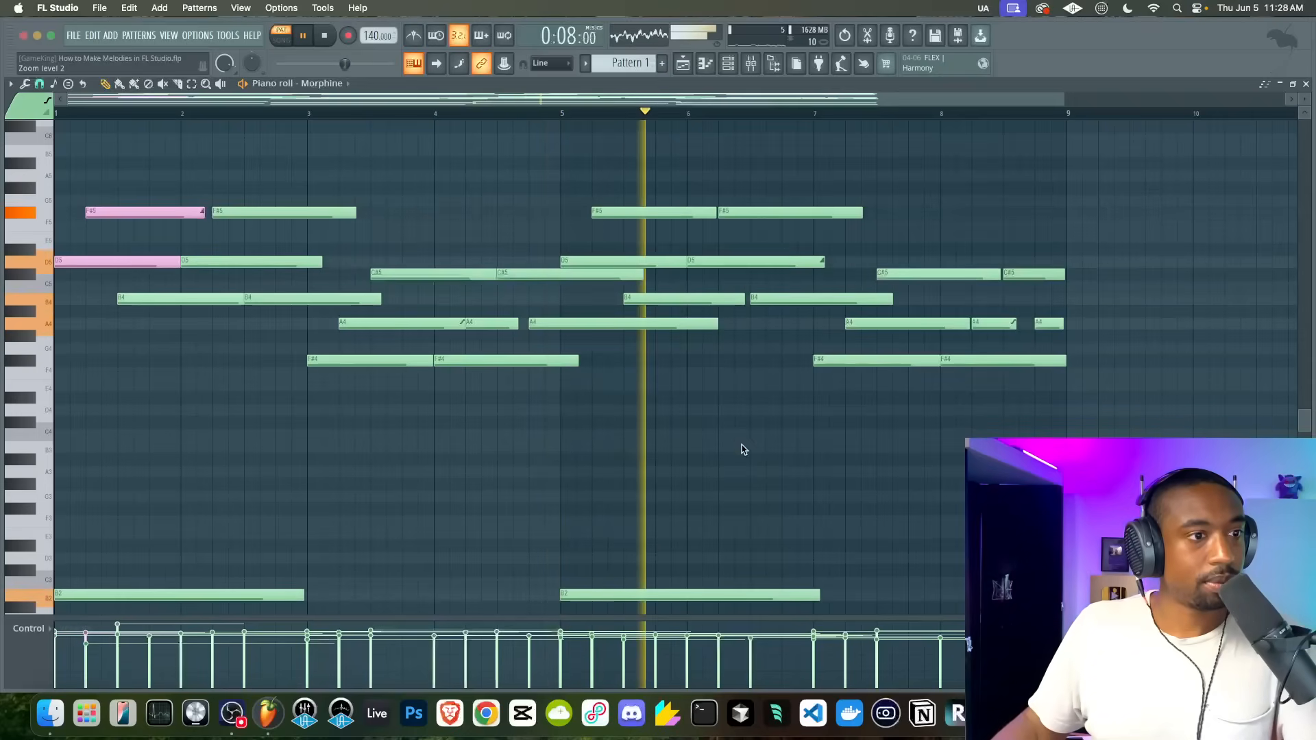
{"action": "key", "text": "space"}
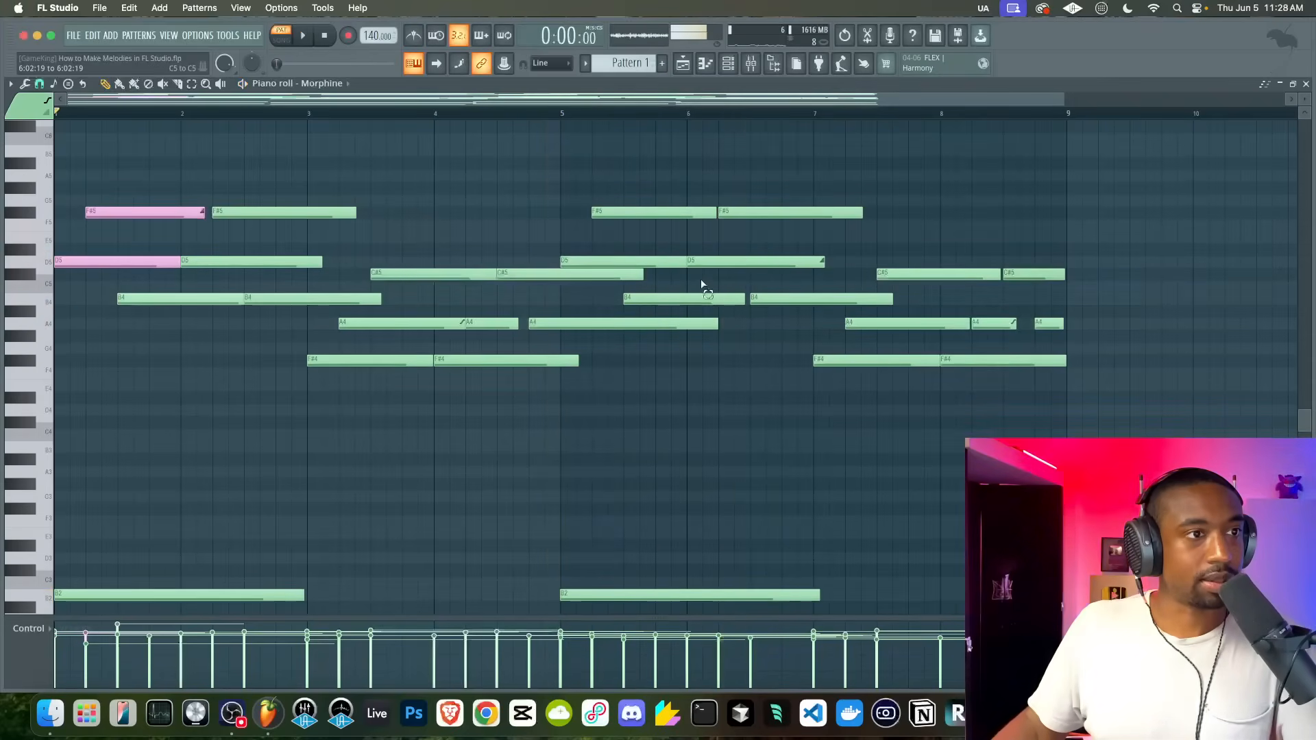
{"action": "left_click_drag", "start_coordinate": [701, 285], "coordinate": [745, 170]}
{"action": "left_click", "coordinate": [667, 191], "text": "super"}
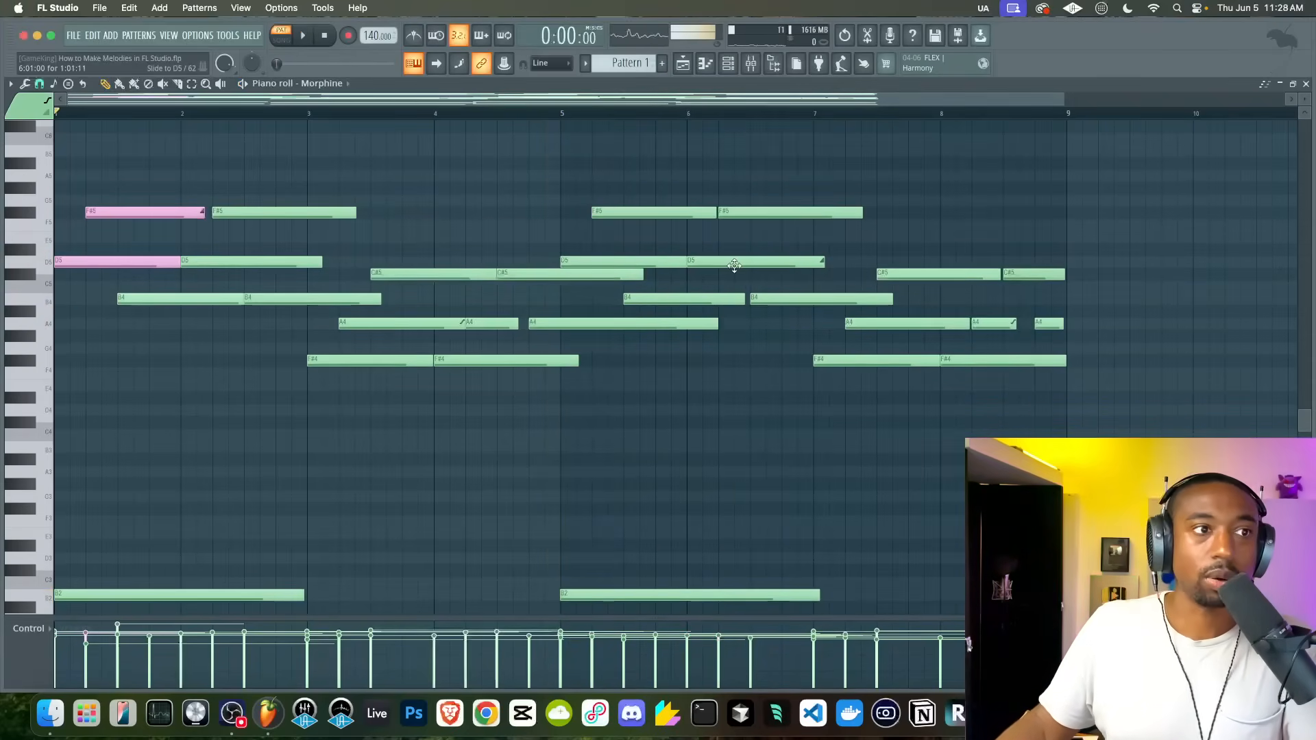
- Give the F#5 note in bar 5 and the D5 slide note at bar 6 the pink note colour
{"action": "double_click", "coordinate": [683, 213]}
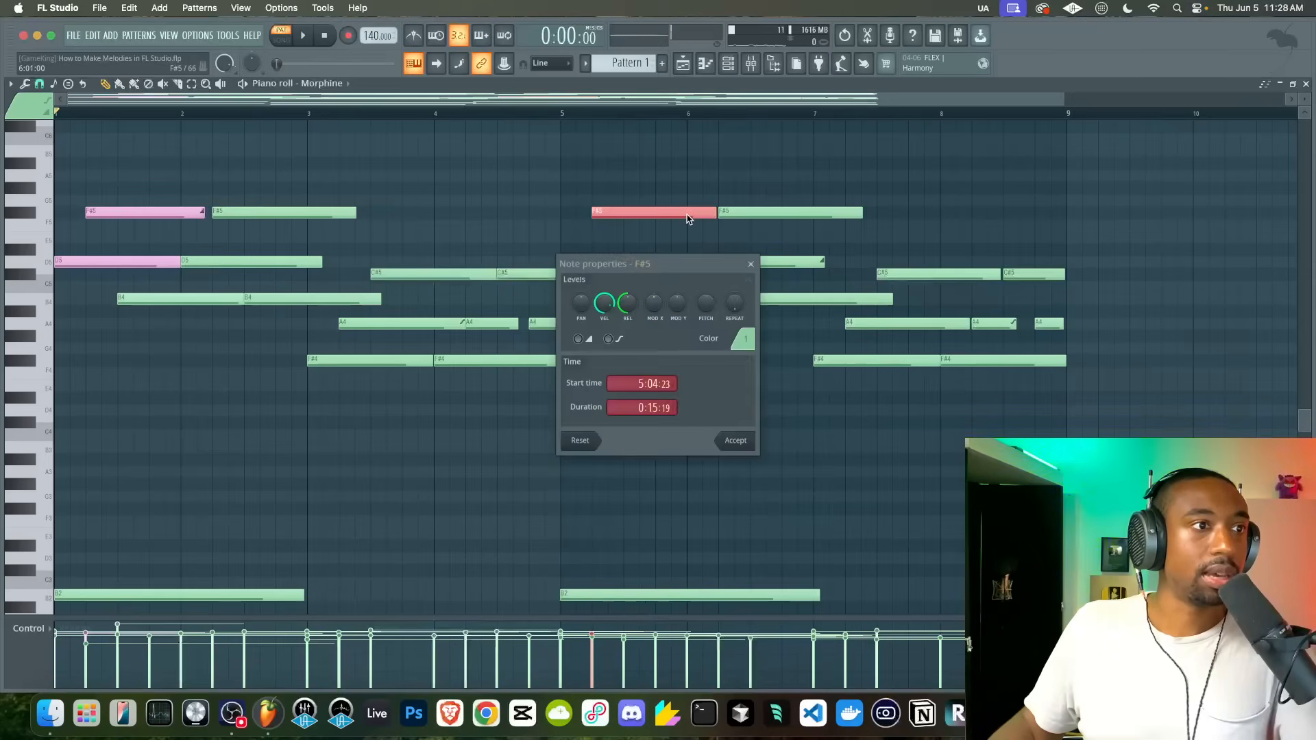
{"action": "left_click", "coordinate": [745, 339]}
{"action": "left_click", "coordinate": [803, 375]}
{"action": "left_click", "coordinate": [740, 441]}
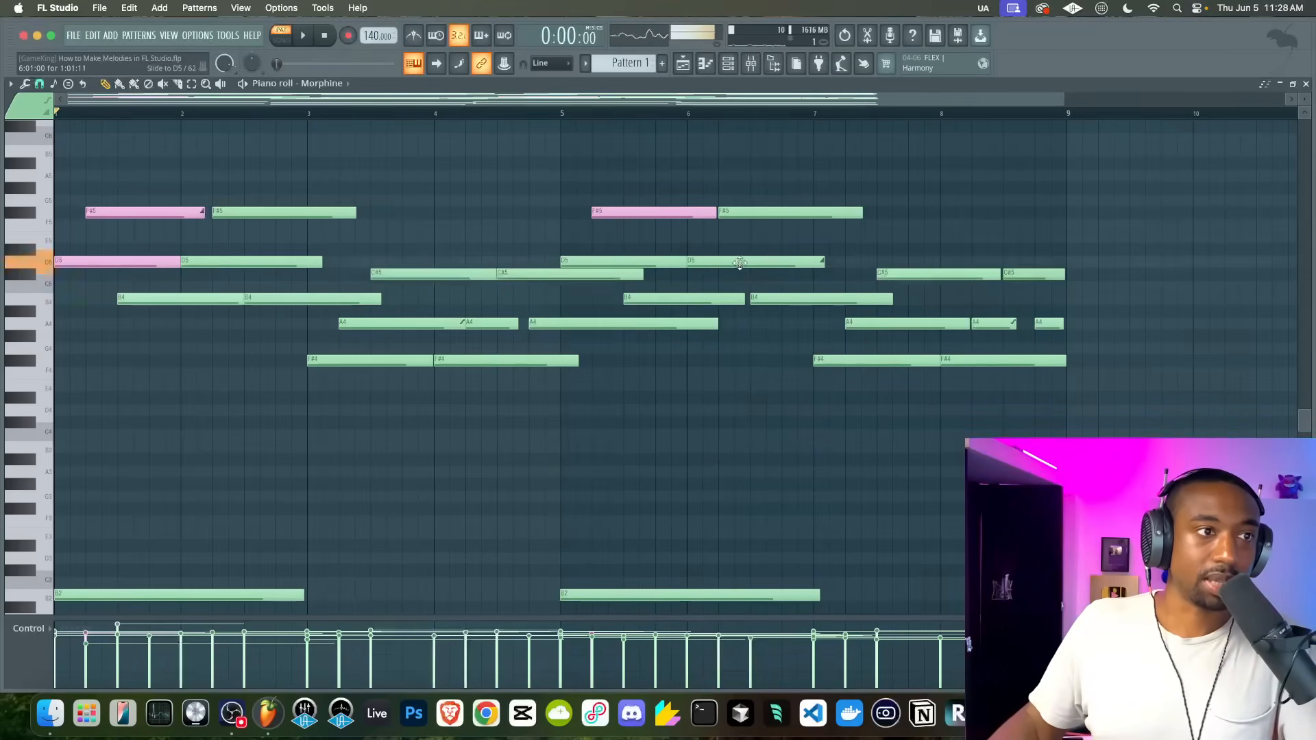
{"action": "double_click", "coordinate": [740, 263]}
{"action": "left_click", "coordinate": [741, 338]}
{"action": "left_click", "coordinate": [805, 373]}
{"action": "left_click", "coordinate": [741, 445]}
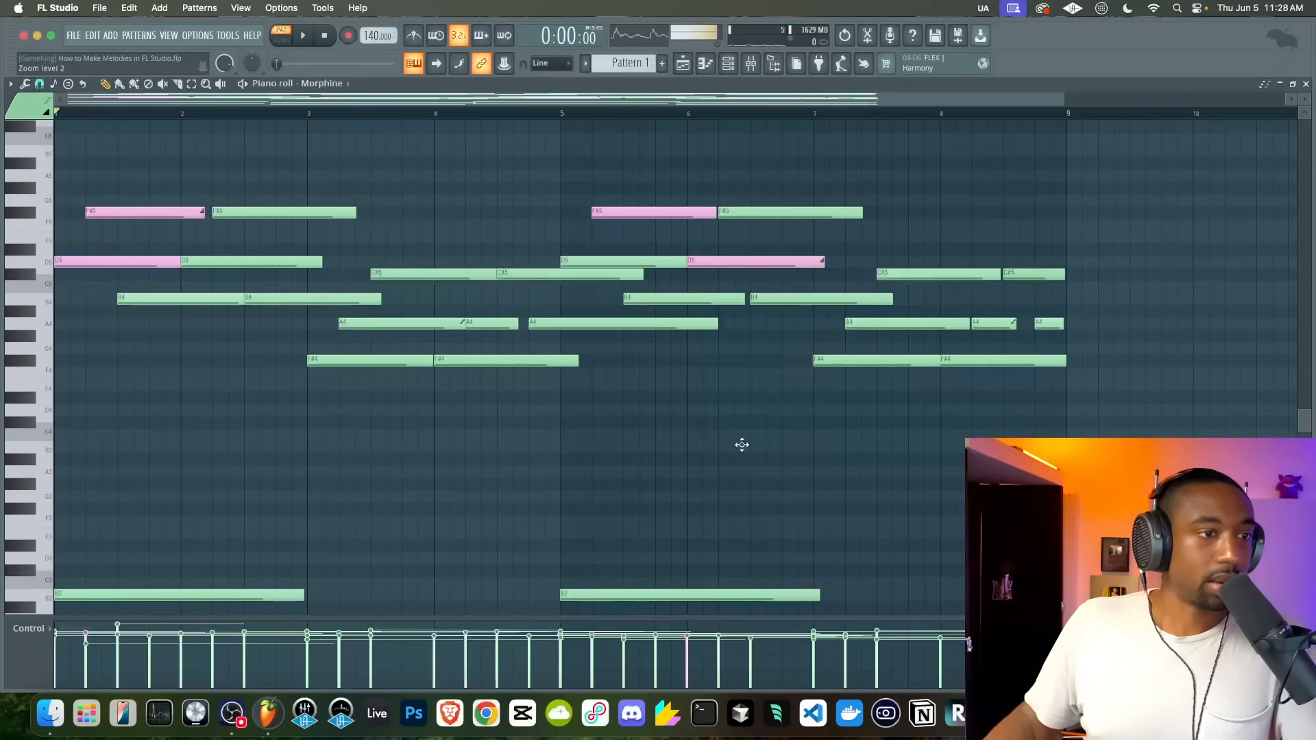
- Play the pattern and set the B4 note in the middle of bar 6 to pink note colour 9
{"action": "key", "text": "space"}
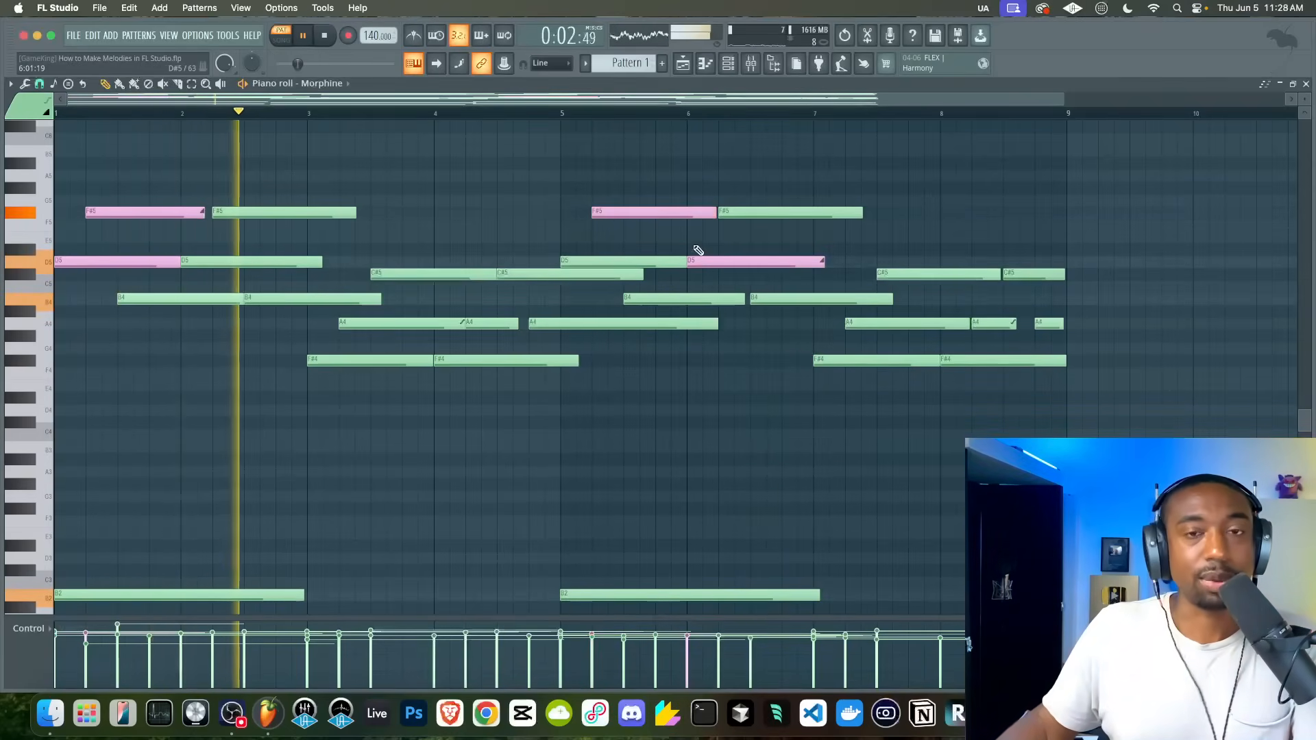
{"action": "double_click", "coordinate": [788, 298]}
{"action": "left_click", "coordinate": [743, 339]}
{"action": "left_click", "coordinate": [786, 360]}
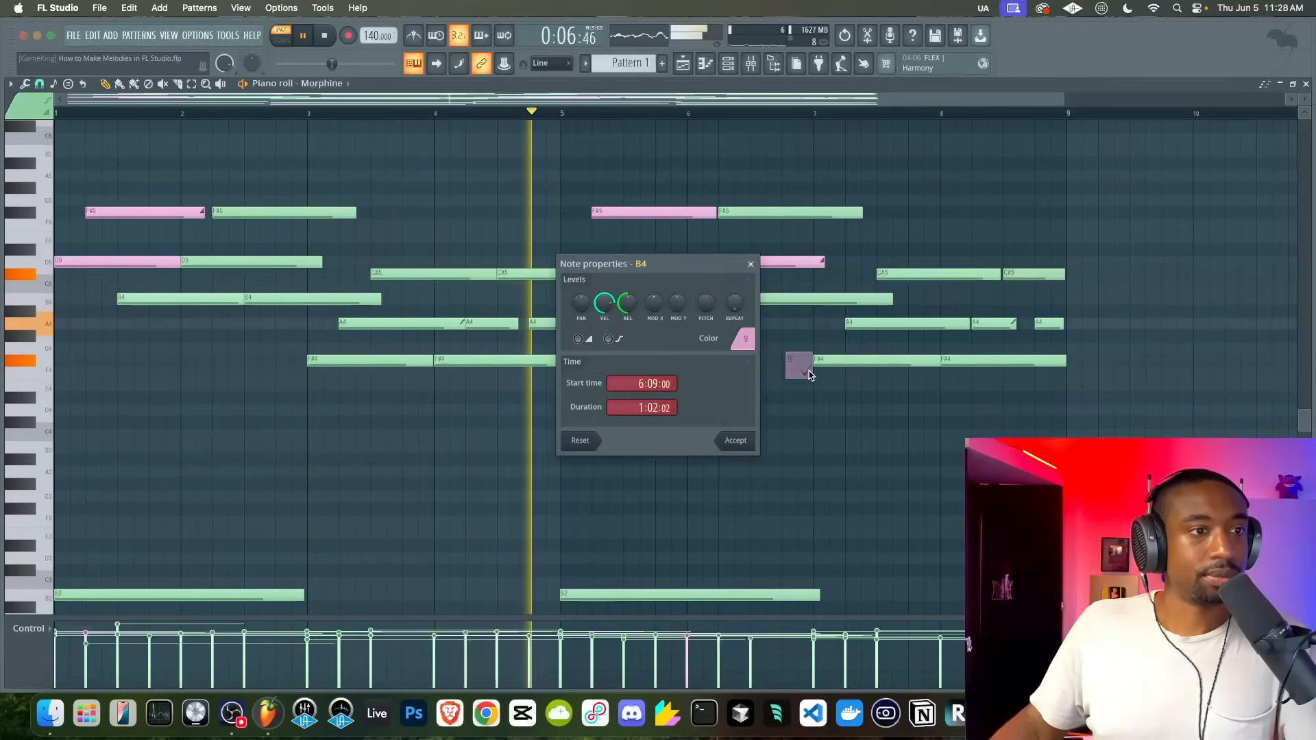
{"action": "left_click", "coordinate": [738, 442]}
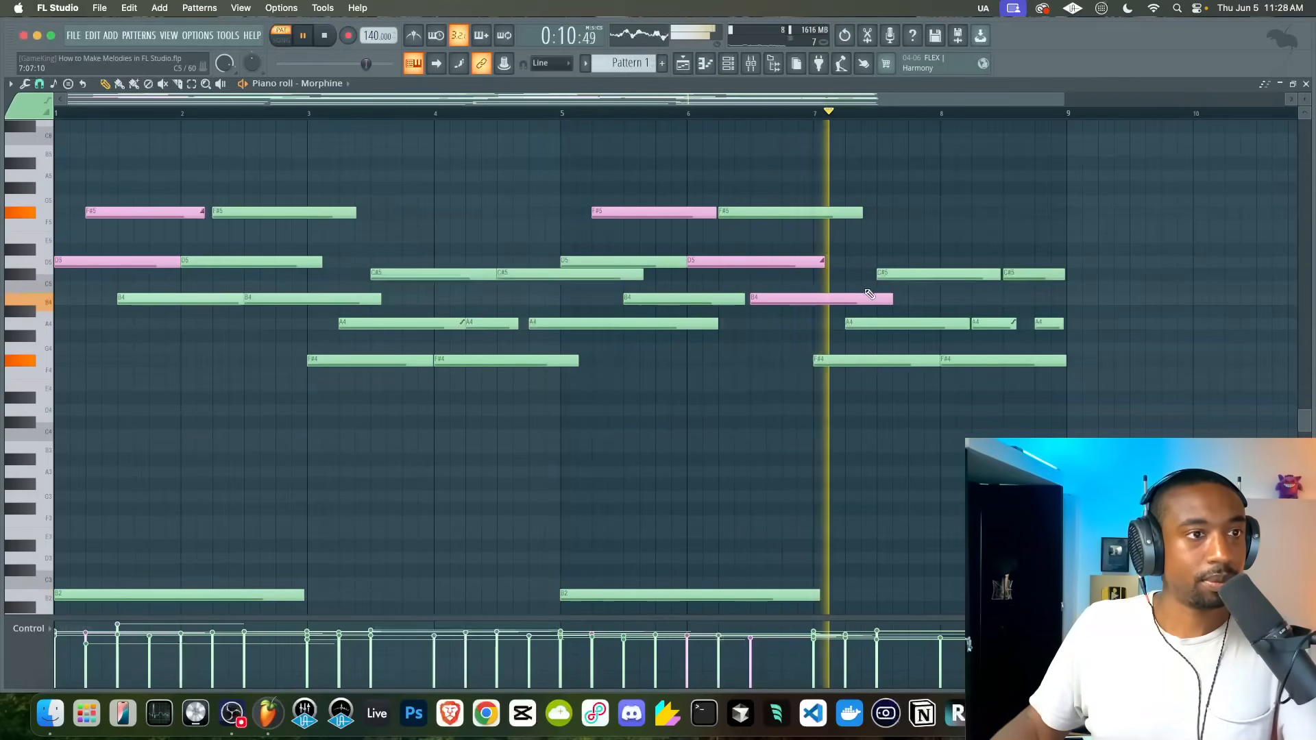
- Cut all the upper-octave melody notes, from F#6 up to D7, out of the pattern
{"action": "scroll", "coordinate": [905, 249], "scroll_direction": "up", "scroll_amount": 1}
{"action": "scroll", "coordinate": [906, 248], "scroll_direction": "up", "scroll_amount": 5}
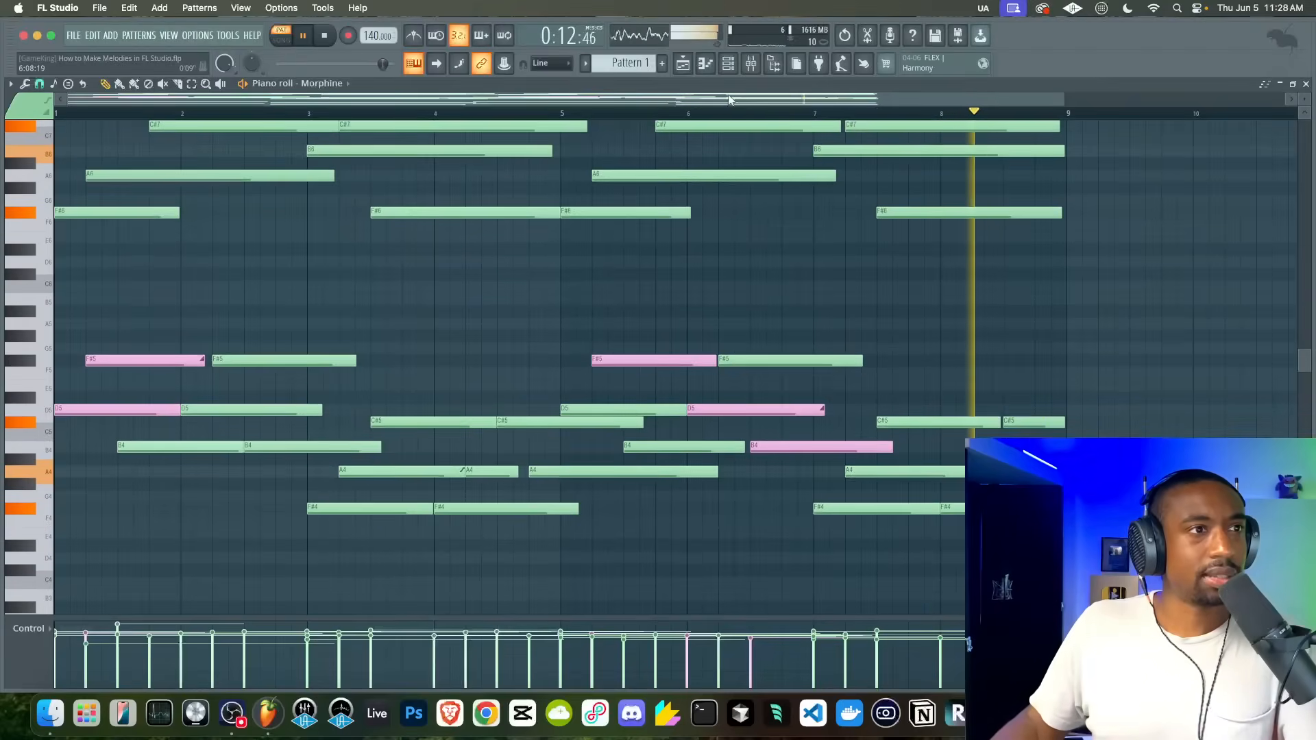
{"action": "key", "text": "space"}
{"action": "scroll", "coordinate": [695, 157], "scroll_direction": "up", "scroll_amount": 5}
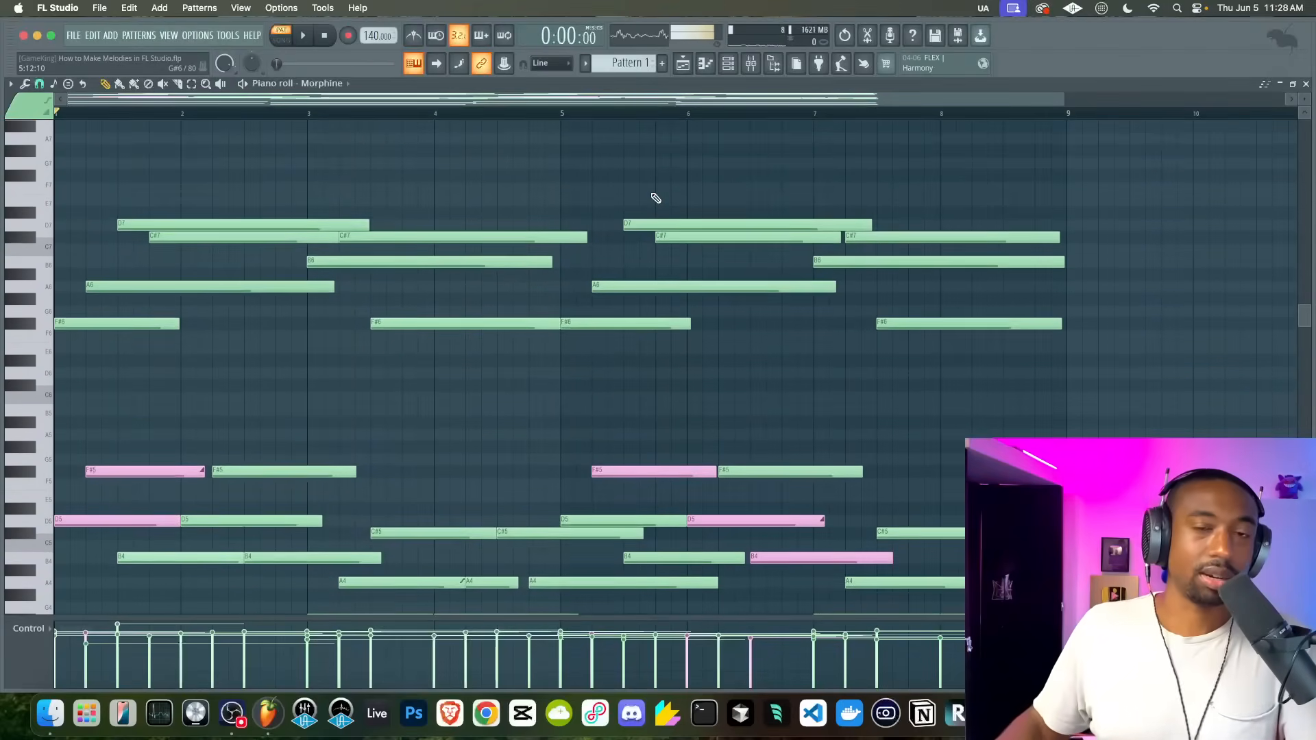
{"action": "key", "text": "space"}
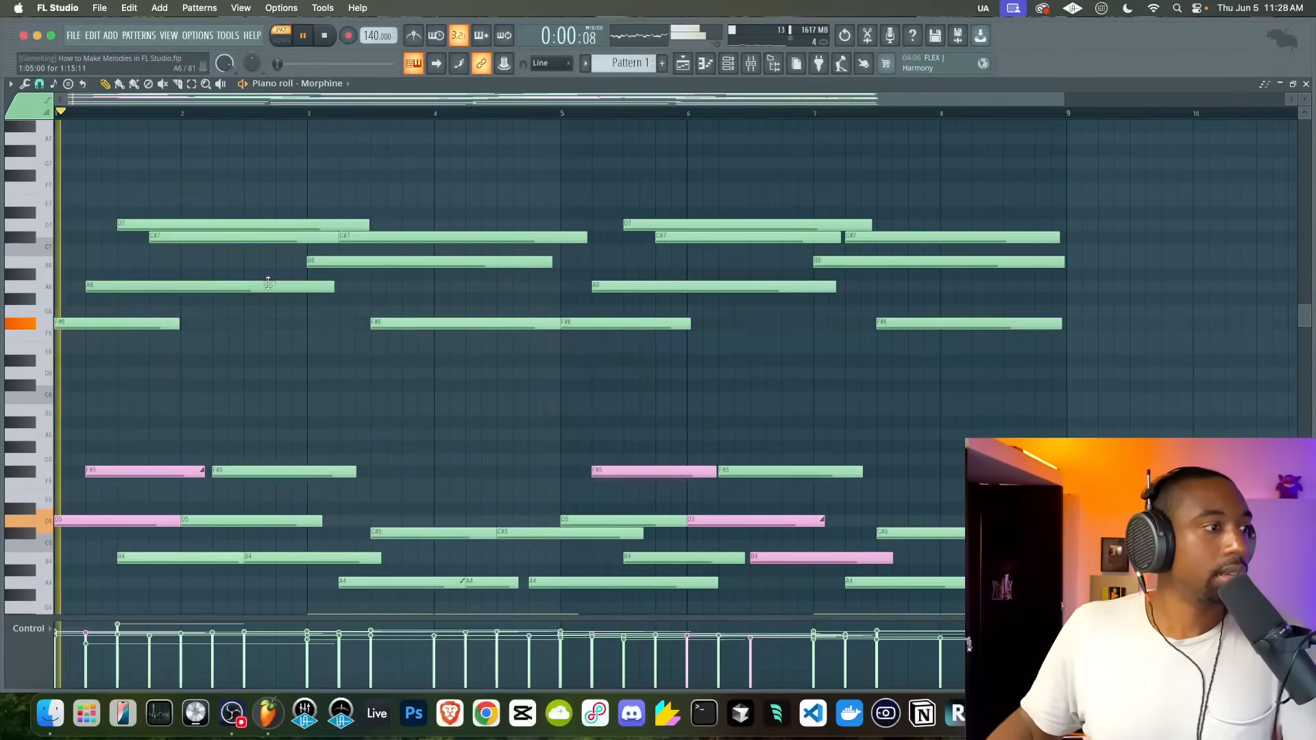
{"action": "left_click_drag", "start_coordinate": [1035, 353], "coordinate": [55, 120]}
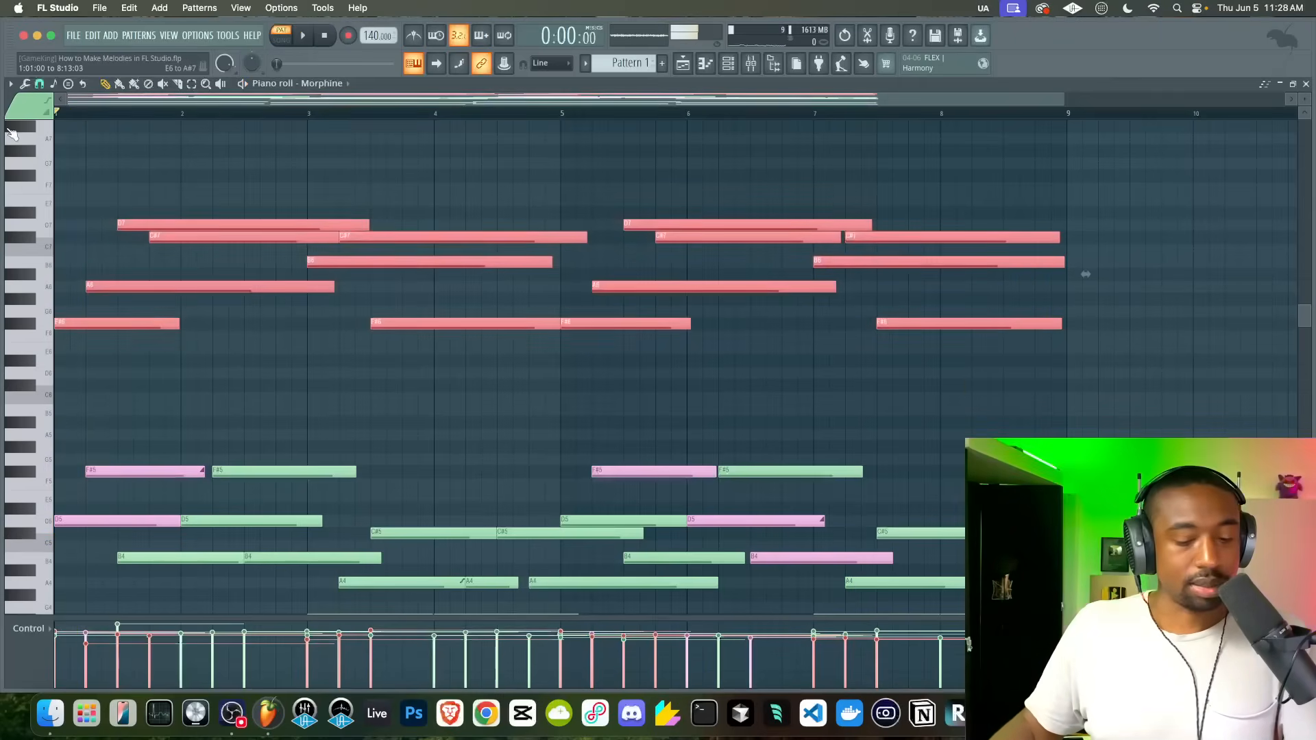
{"action": "key", "text": "Delete"}
- Listen to the pattern with only the lower slide and portamento notes, and undo the cut of the upper notes
{"action": "key", "text": "space"}
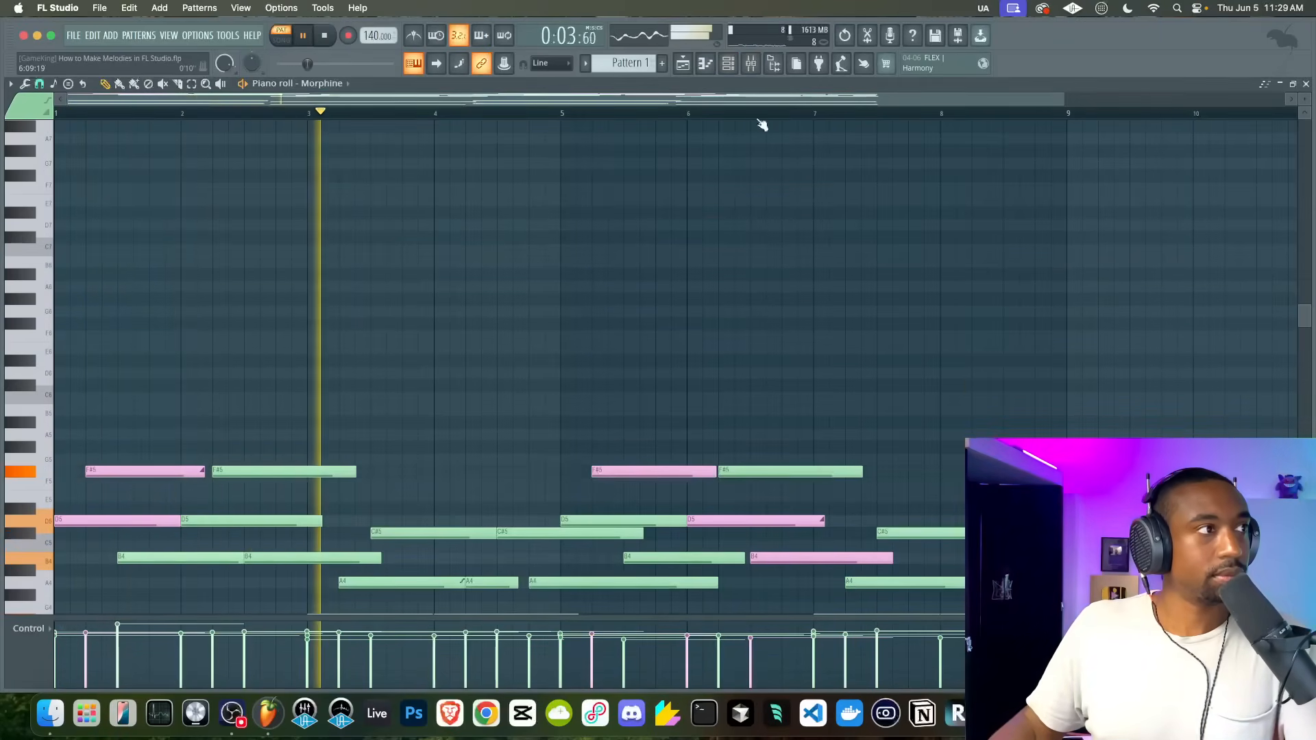
{"action": "scroll", "coordinate": [738, 185], "scroll_direction": "down", "scroll_amount": 2}
{"action": "scroll", "coordinate": [743, 171], "scroll_direction": "down", "scroll_amount": 2}
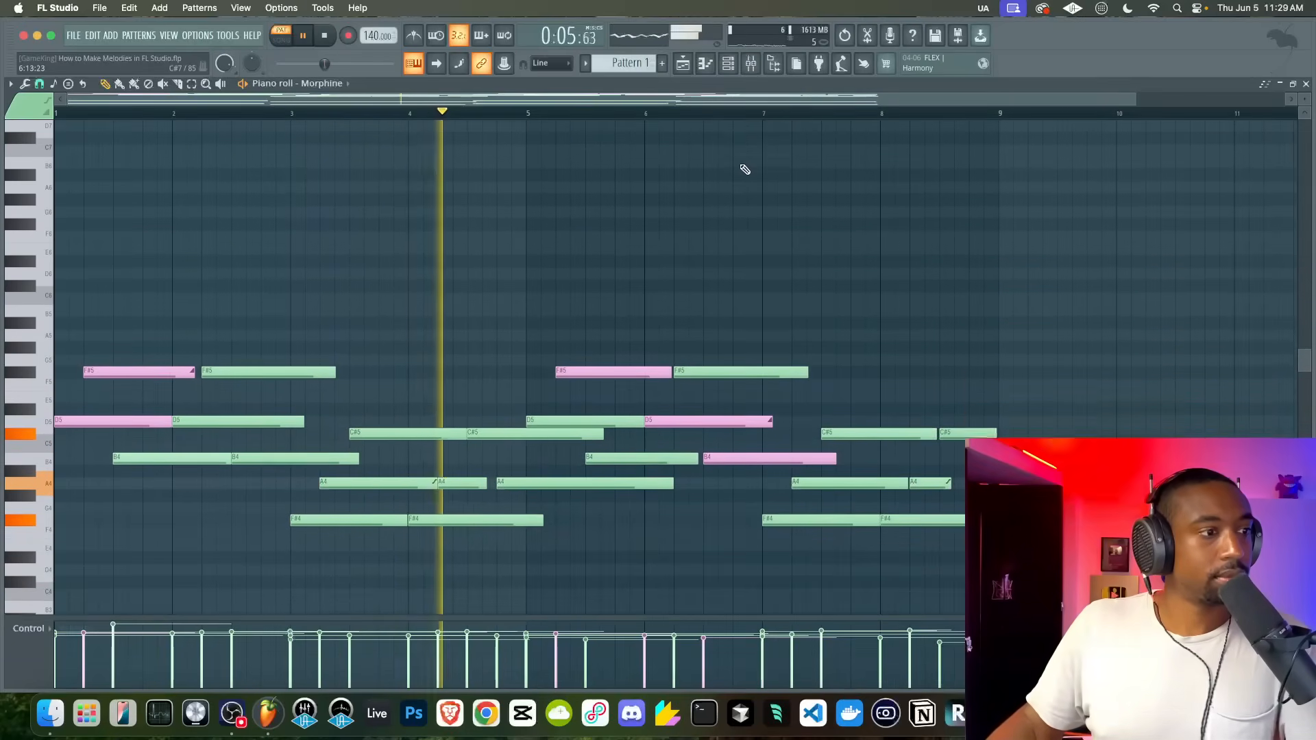
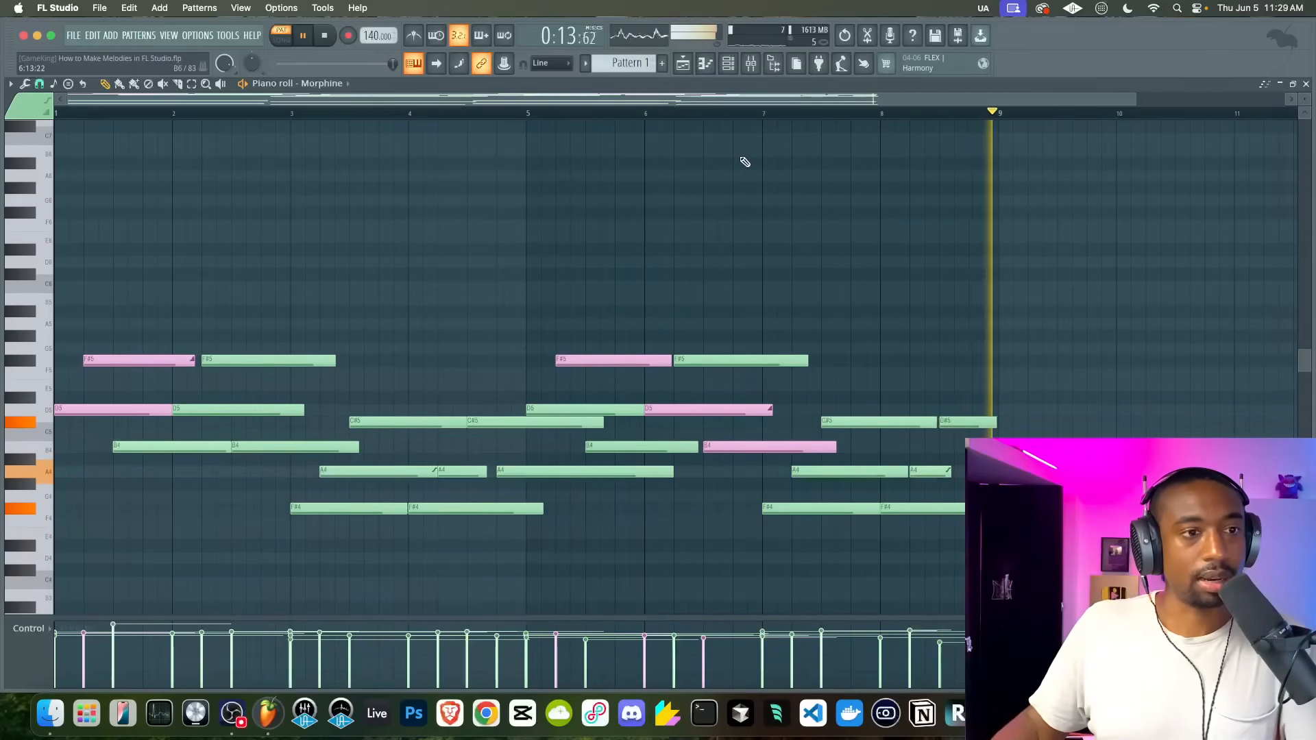
{"action": "key", "text": "space"}
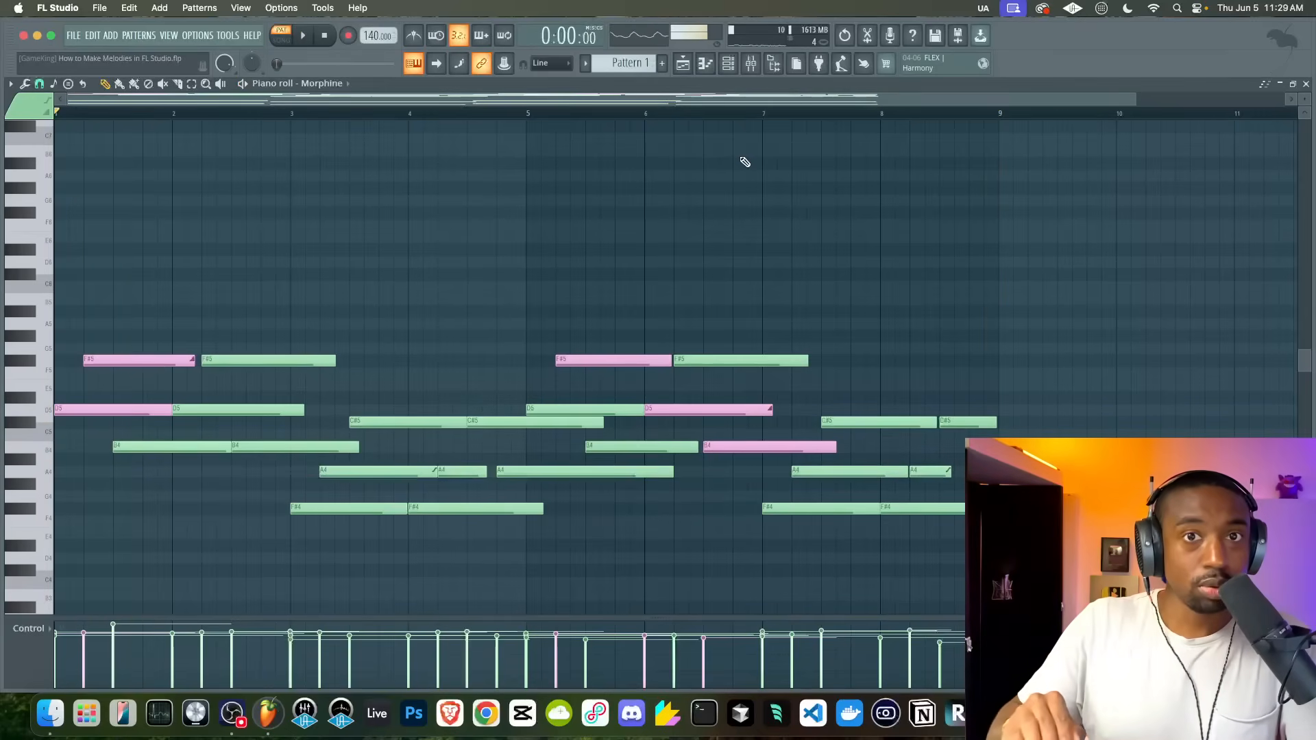
{"action": "key", "text": "super+v"}
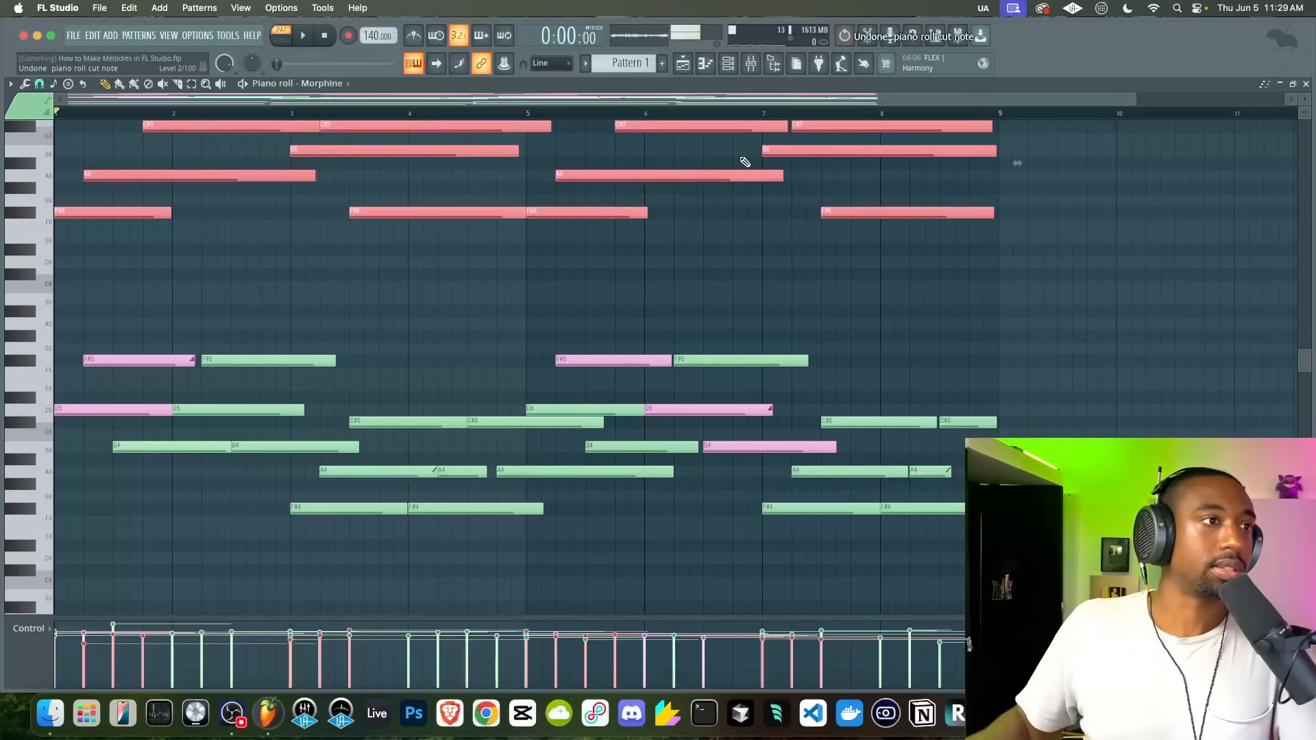
- Cut the upper red melody notes out of Pattern 1's Morphine piano roll and switch to the new Pattern 2
{"action": "left_click", "coordinate": [700, 257], "text": "super"}
{"action": "left_click_drag", "start_coordinate": [955, 251], "coordinate": [58, 118]}
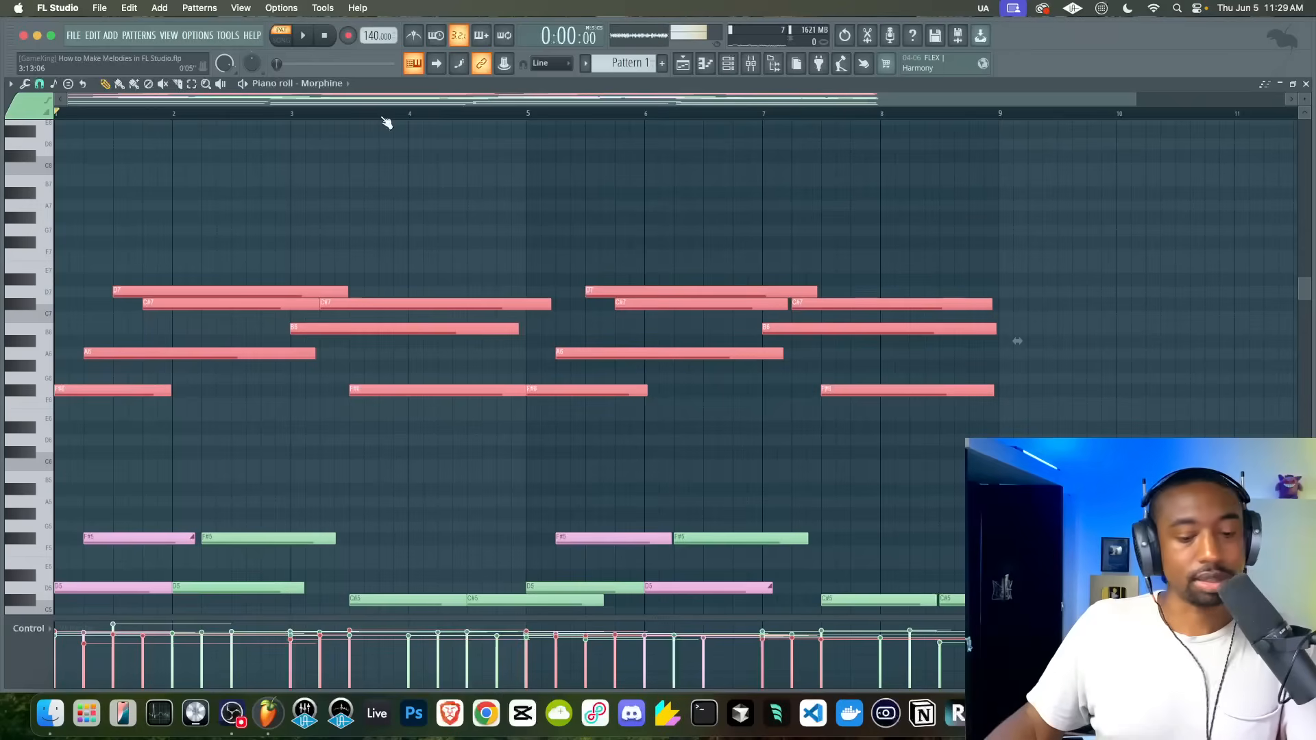
{"action": "key", "text": "Delete"}
{"action": "left_click", "coordinate": [709, 66]}
- Open the Morphine piano roll in Pattern 2 and paste the cut melody notes at bar 1
{"action": "key", "text": "F4"}
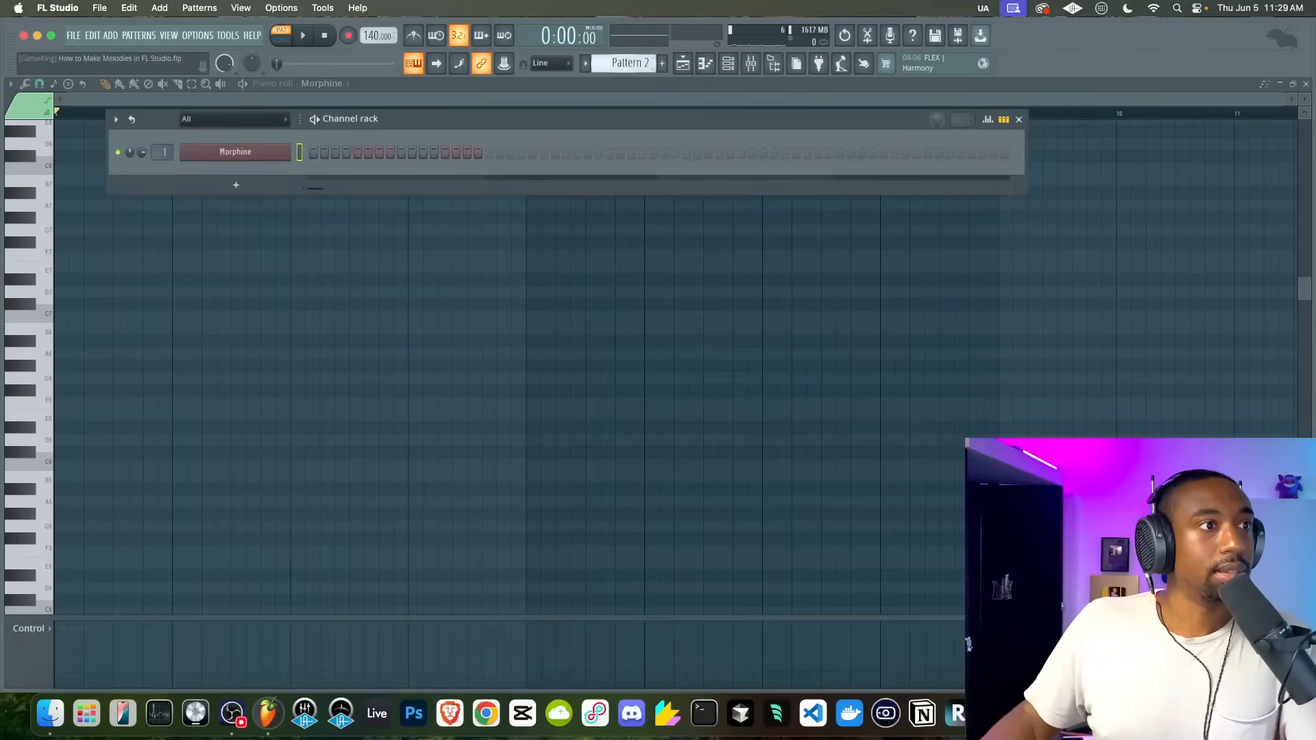
{"action": "right_click", "coordinate": [286, 154]}
{"action": "left_click", "coordinate": [316, 150]}
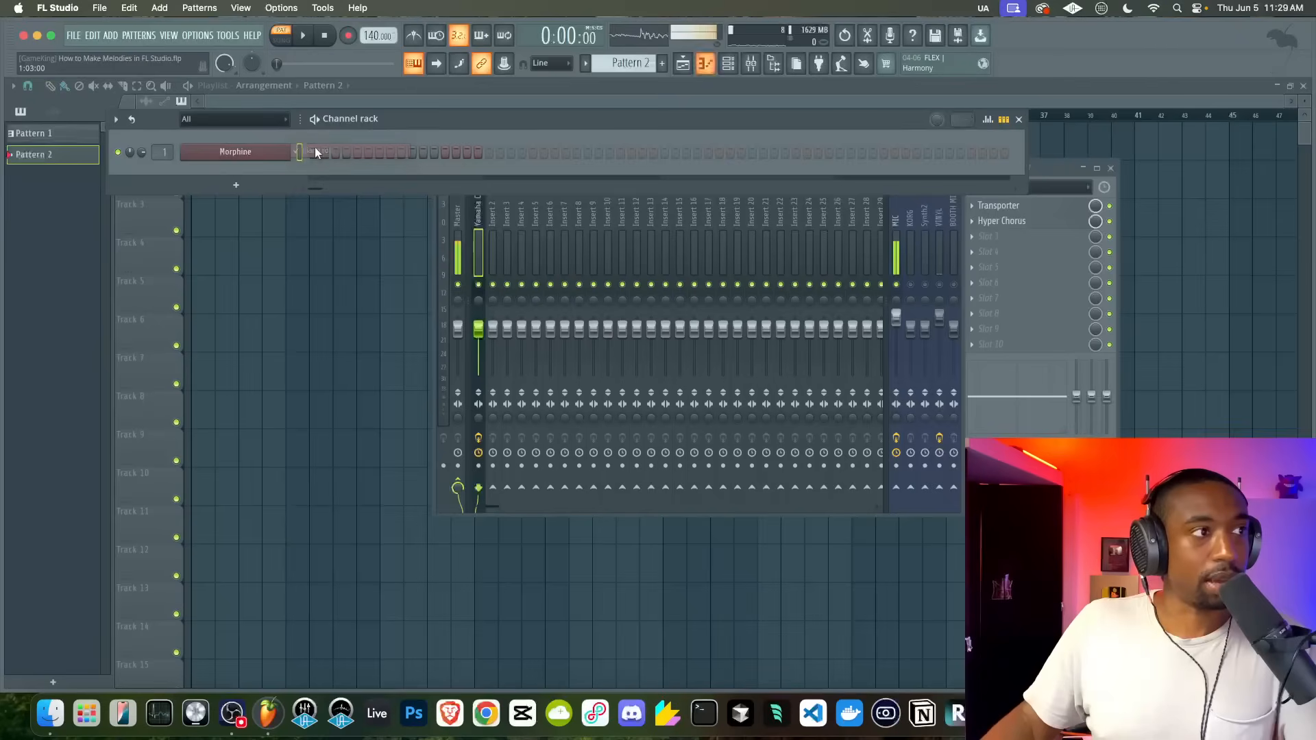
{"action": "right_click", "coordinate": [273, 152]}
{"action": "left_click", "coordinate": [331, 152]}
{"action": "key", "text": "super+v"}
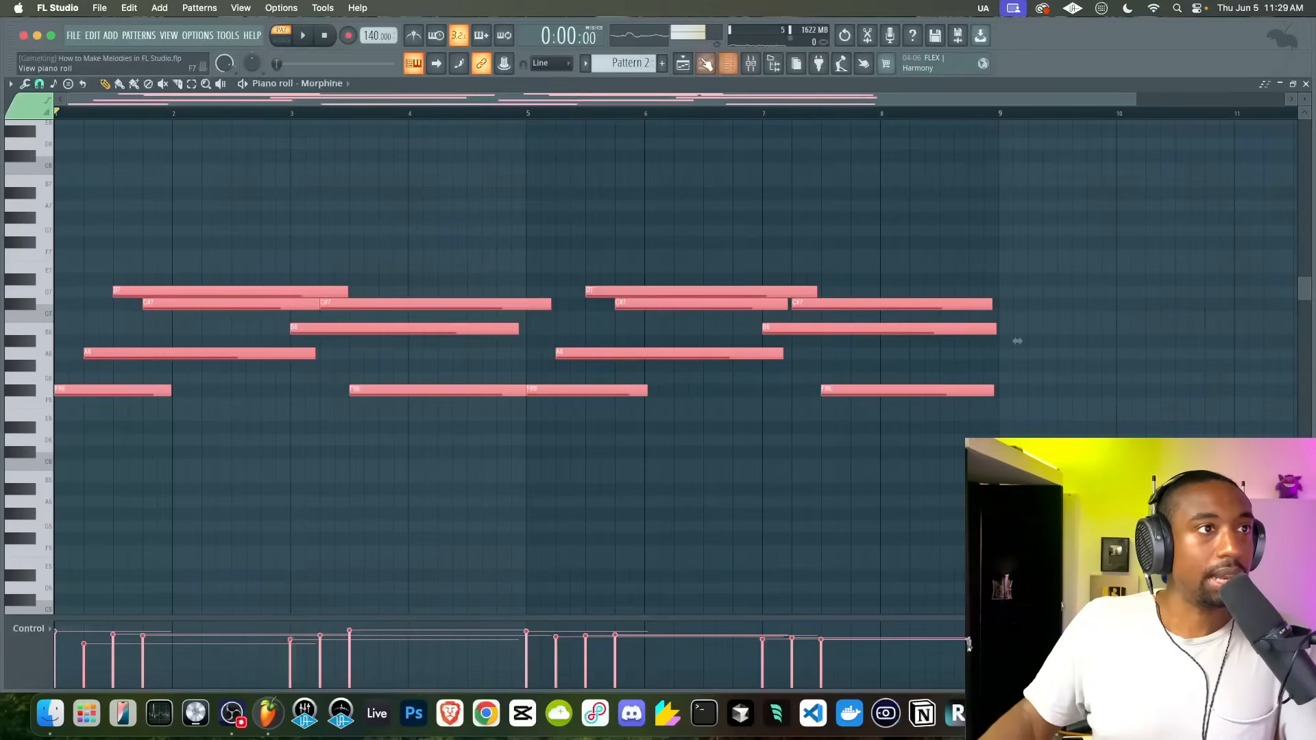
- Place Pattern 2 on Track 1 and Pattern 1 on Track 2 at bar 1, and duplicate Pattern 1 at bar 9
{"action": "key", "text": "F5"}
{"action": "left_click", "coordinate": [196, 155]}
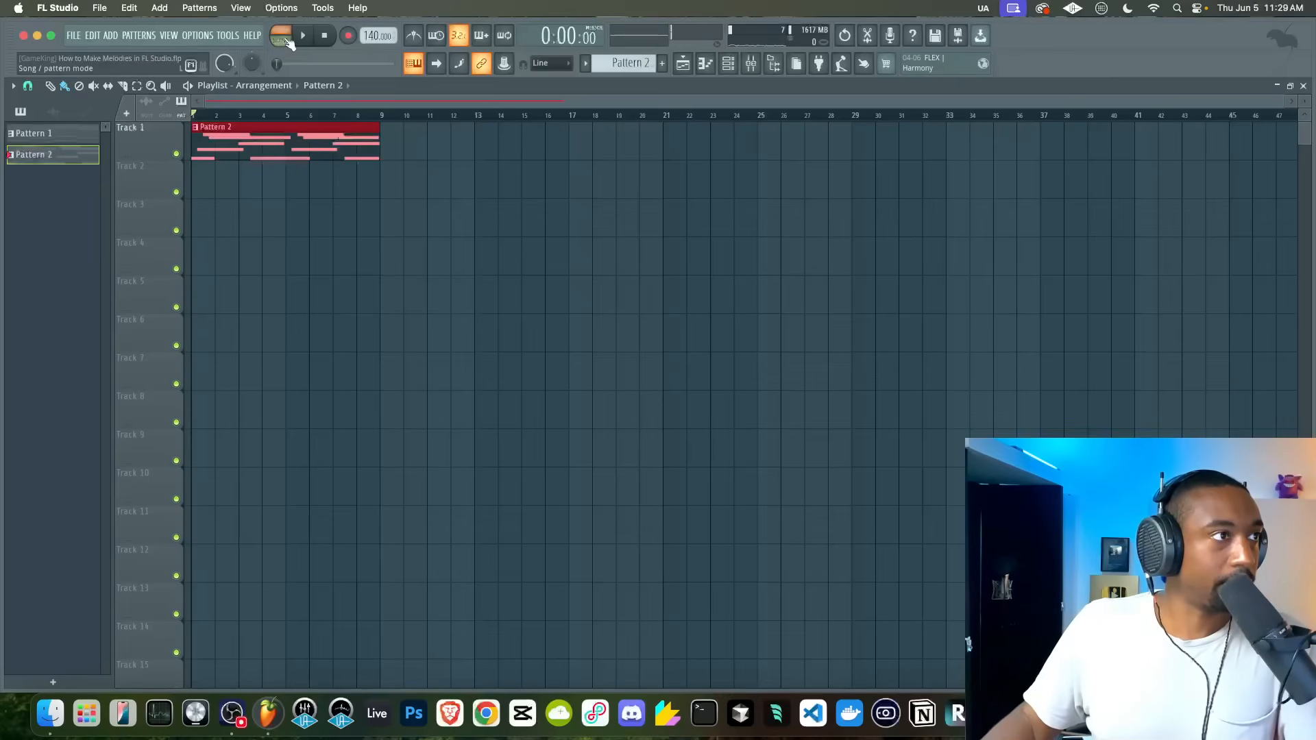
{"action": "left_click", "coordinate": [66, 134]}
{"action": "left_click", "coordinate": [195, 175]}
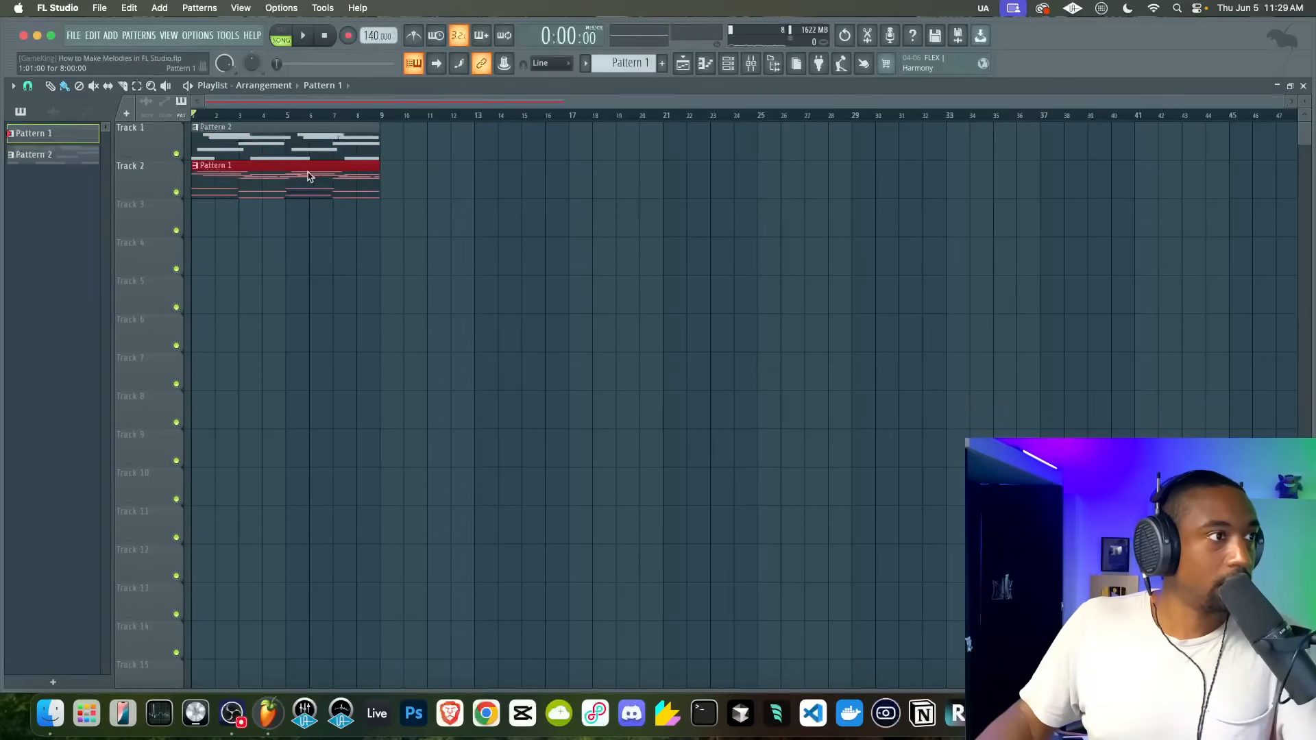
{"action": "key", "text": "ctrl+b"}
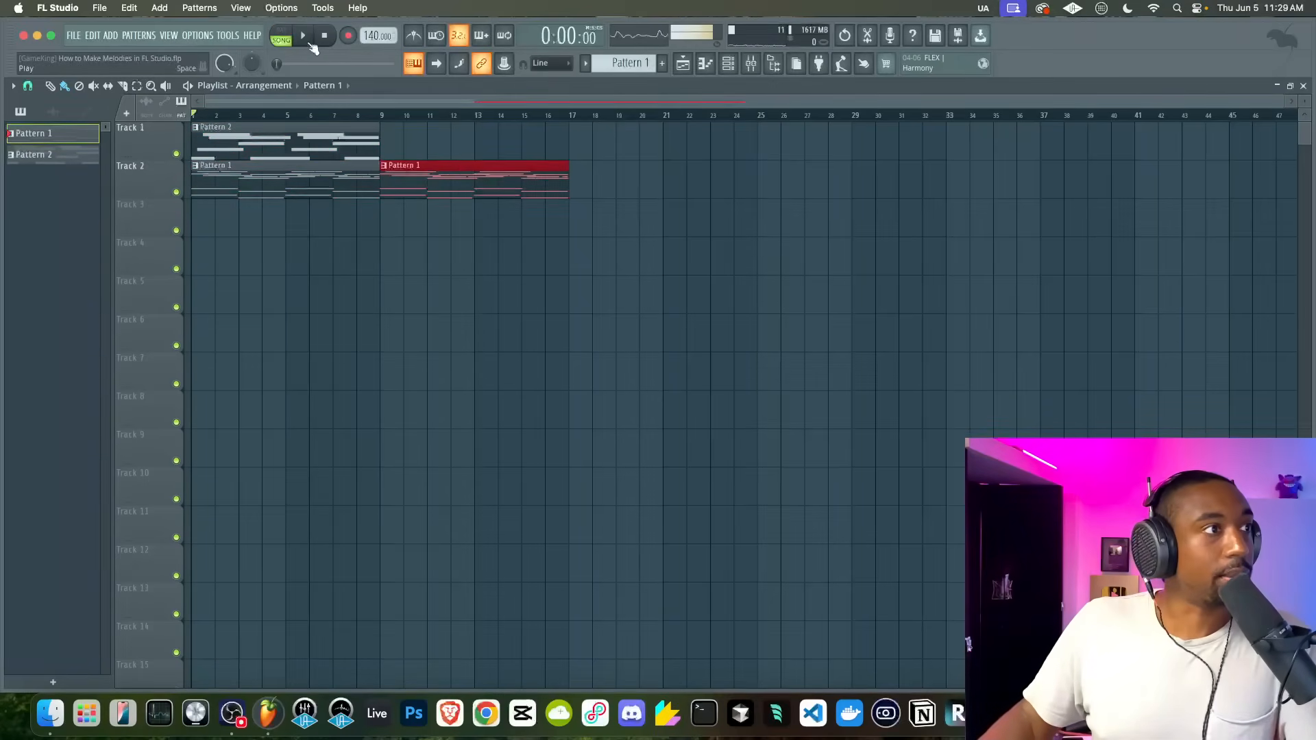
- Play the arrangement from the start to hear both layers and Pattern 1 on its own
{"action": "key", "text": "space"}
{"action": "key", "text": "F9"}
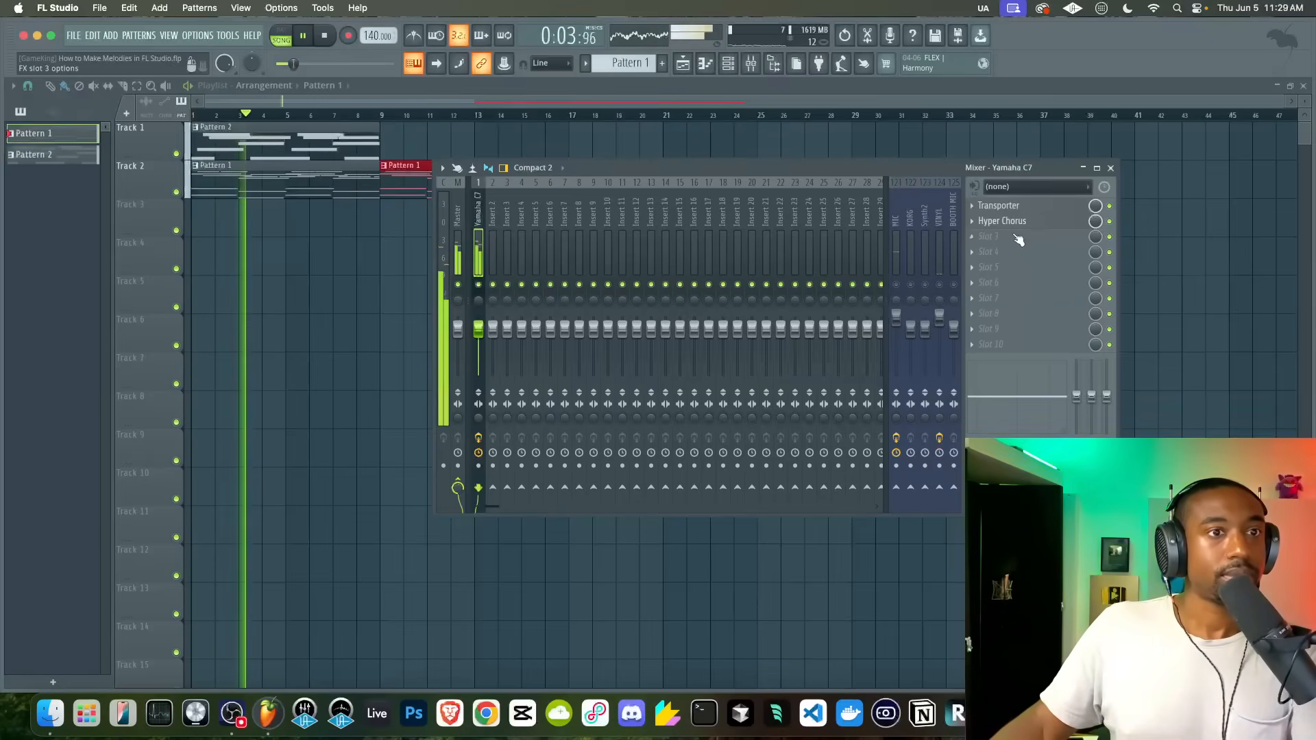
{"action": "key", "text": "F6"}
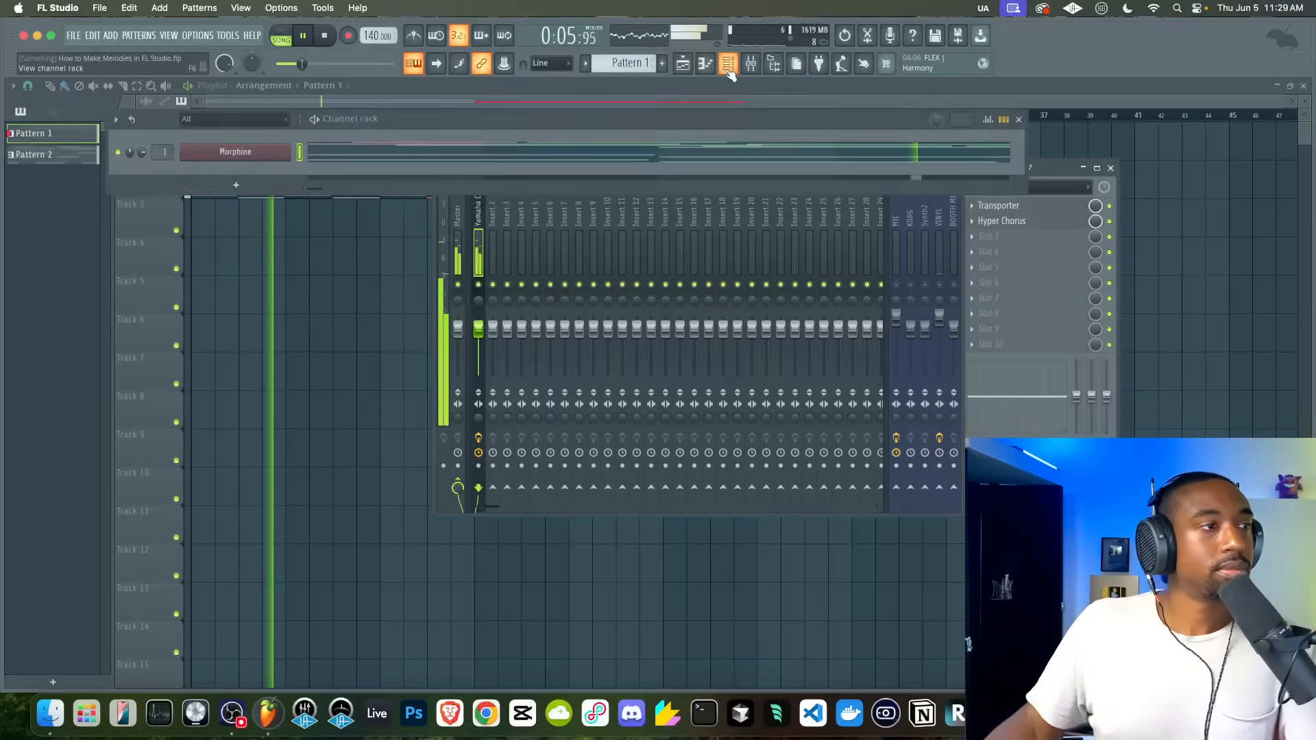
{"action": "left_click", "coordinate": [273, 266]}
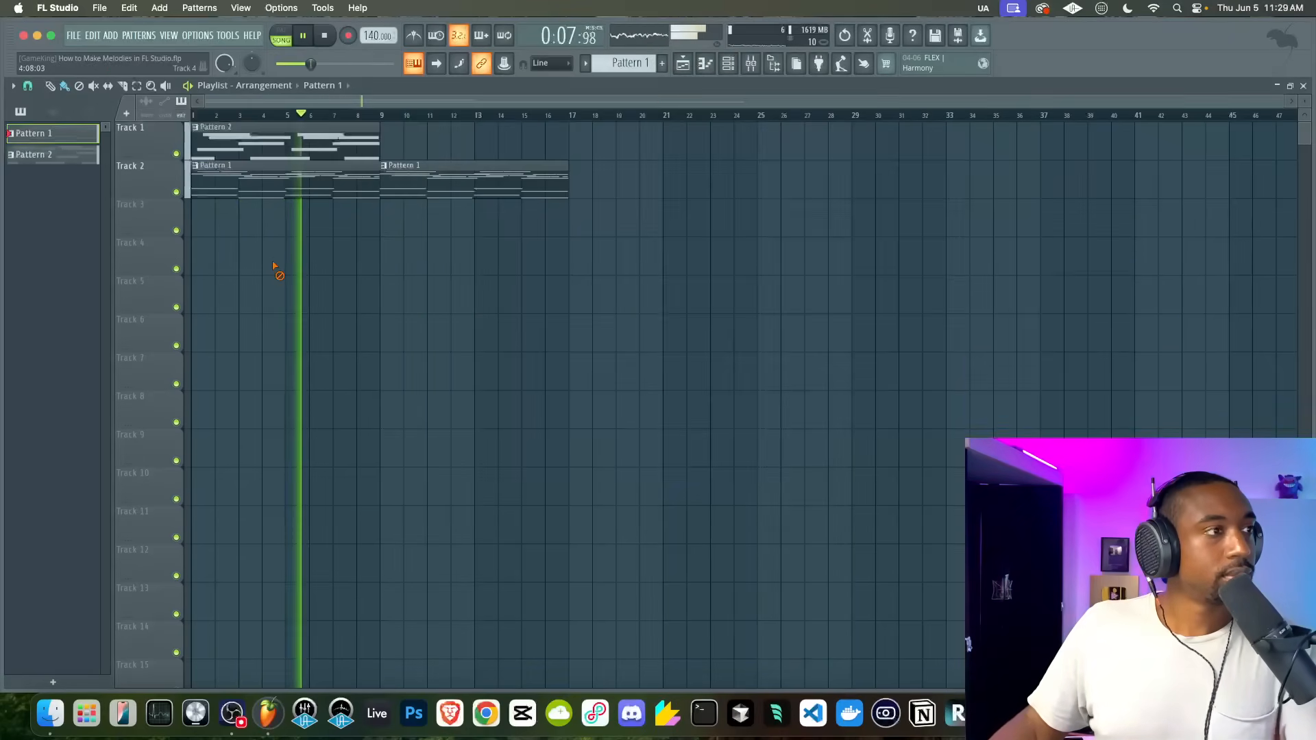
{"action": "left_click", "coordinate": [751, 64]}
{"action": "left_click", "coordinate": [751, 64]}
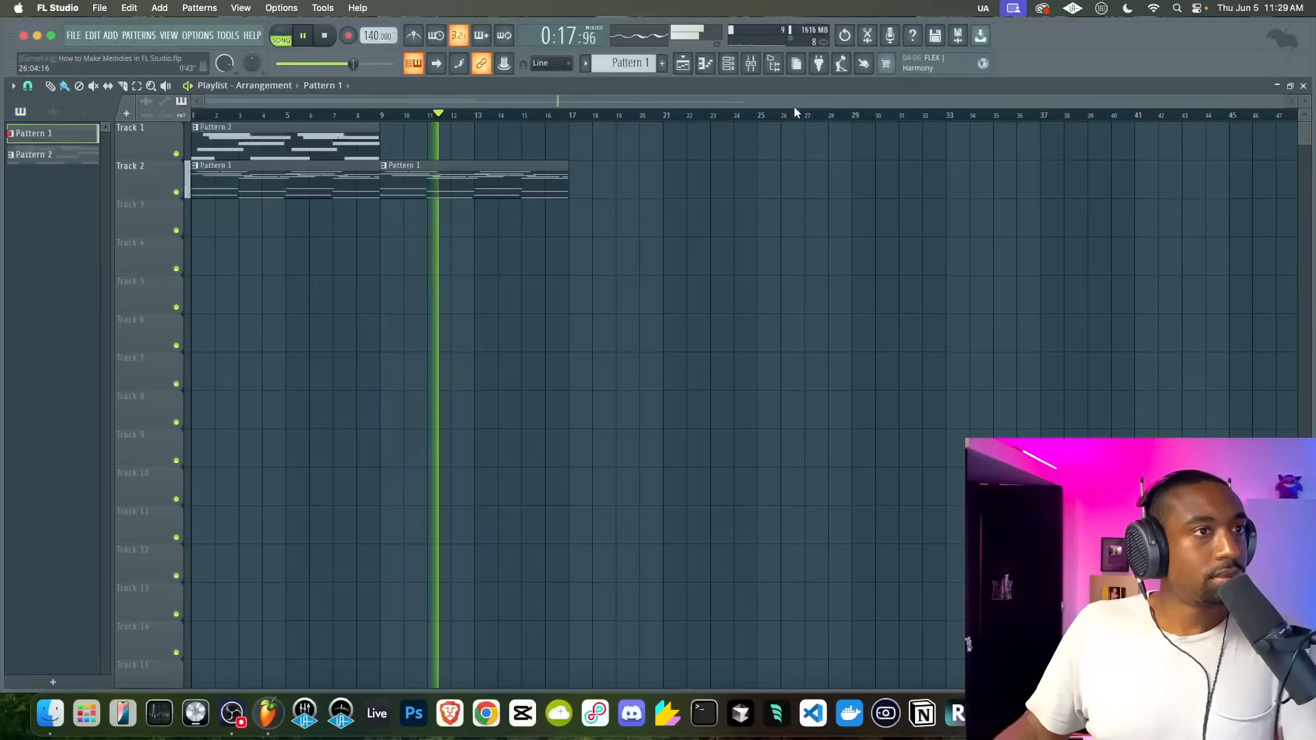
{"action": "left_click", "coordinate": [750, 66]}
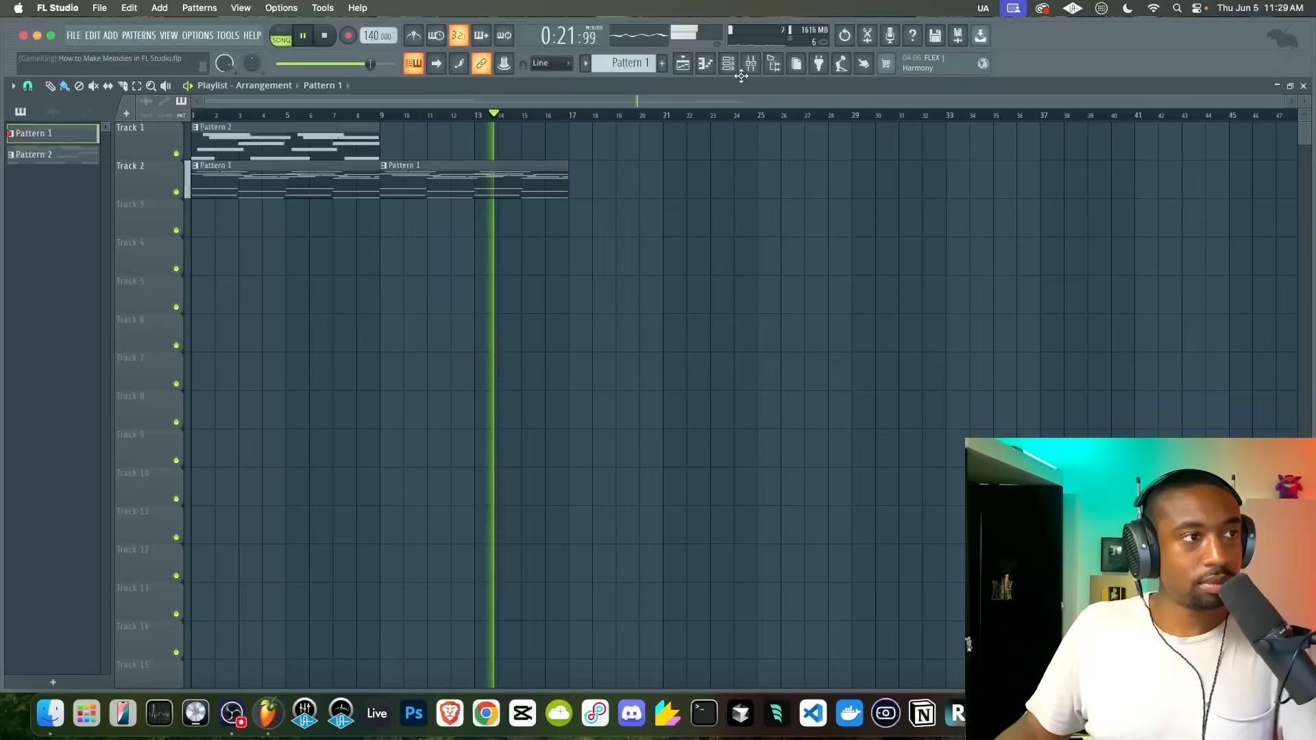
- Copy the Pattern 1 and Pattern 2 clips to bar 17 and duplicate both again at bar 25
{"action": "left_click", "coordinate": [514, 176]}
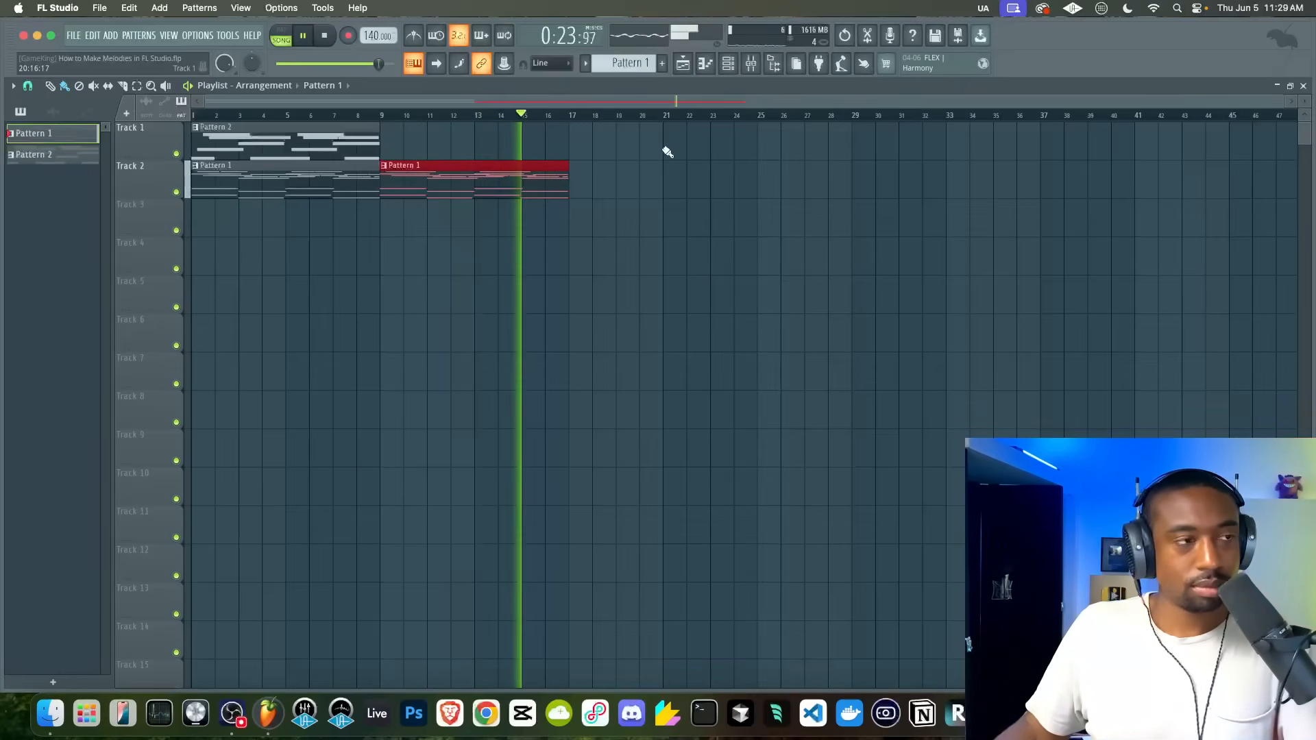
{"action": "left_click_drag", "start_coordinate": [493, 171], "coordinate": [683, 170], "text": "shift"}
{"action": "mouse_move", "coordinate": [329, 134]}
{"action": "left_mouse_down", "text": "shift"}
{"action": "mouse_move", "coordinate": [701, 135]}
{"action": "mouse_move", "coordinate": [692, 197]}
{"action": "left_mouse_up", "text": "shift"}
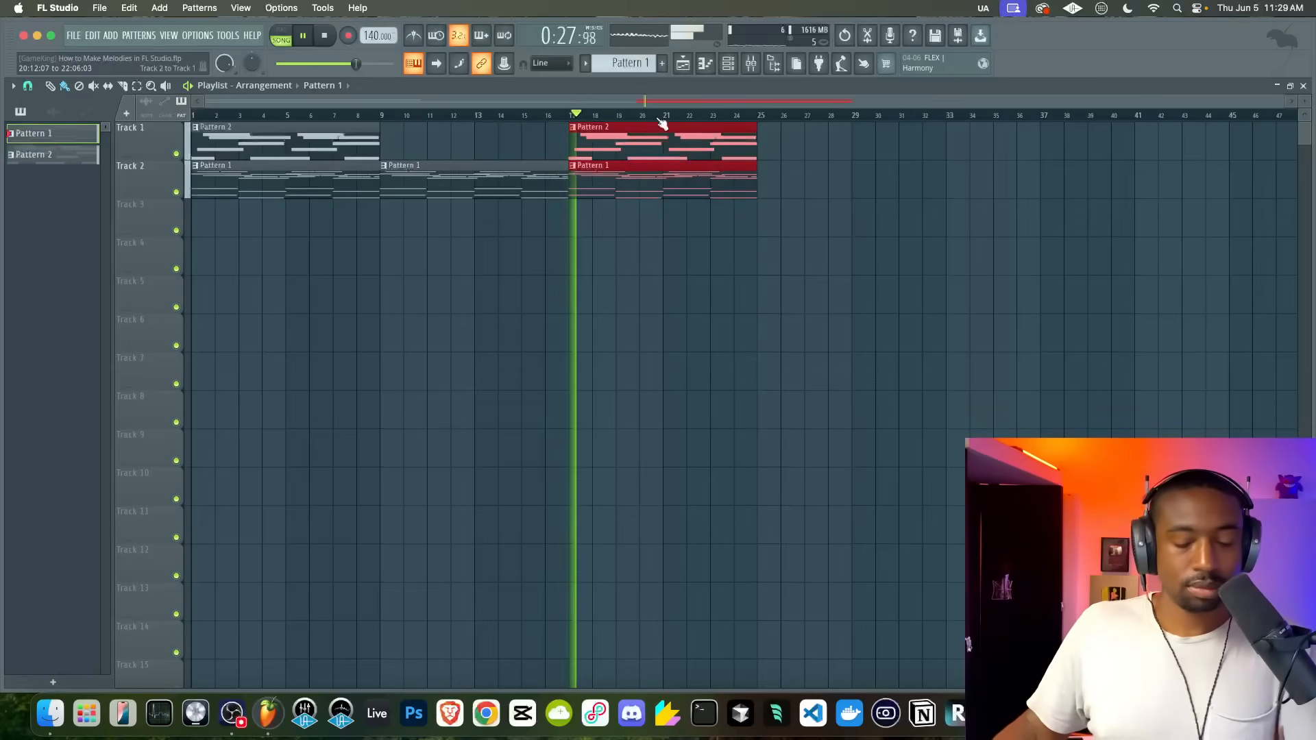
{"action": "key", "text": "ctrl+b"}
{"action": "left_click", "coordinate": [749, 242], "text": "ctrl"}
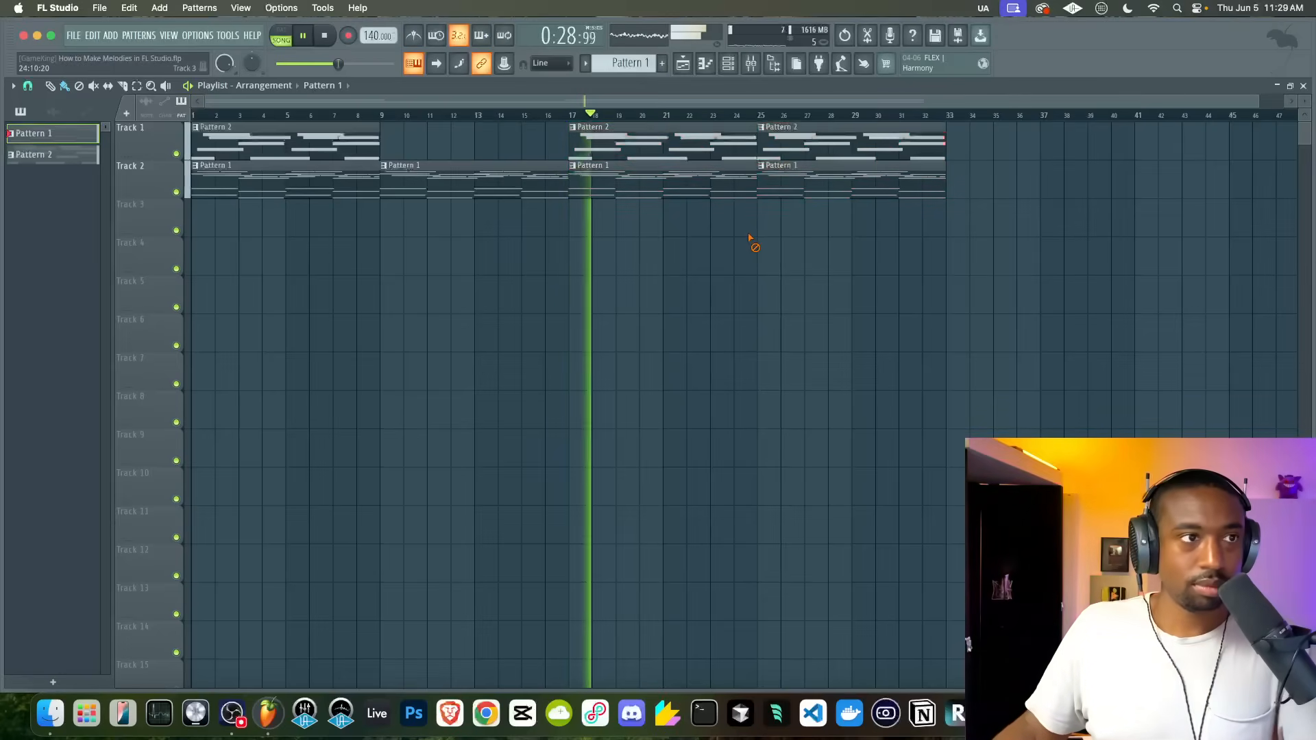
- Listen to the extended arrangement up to bar 25 and stop playback
{"action": "left_click", "coordinate": [751, 63]}
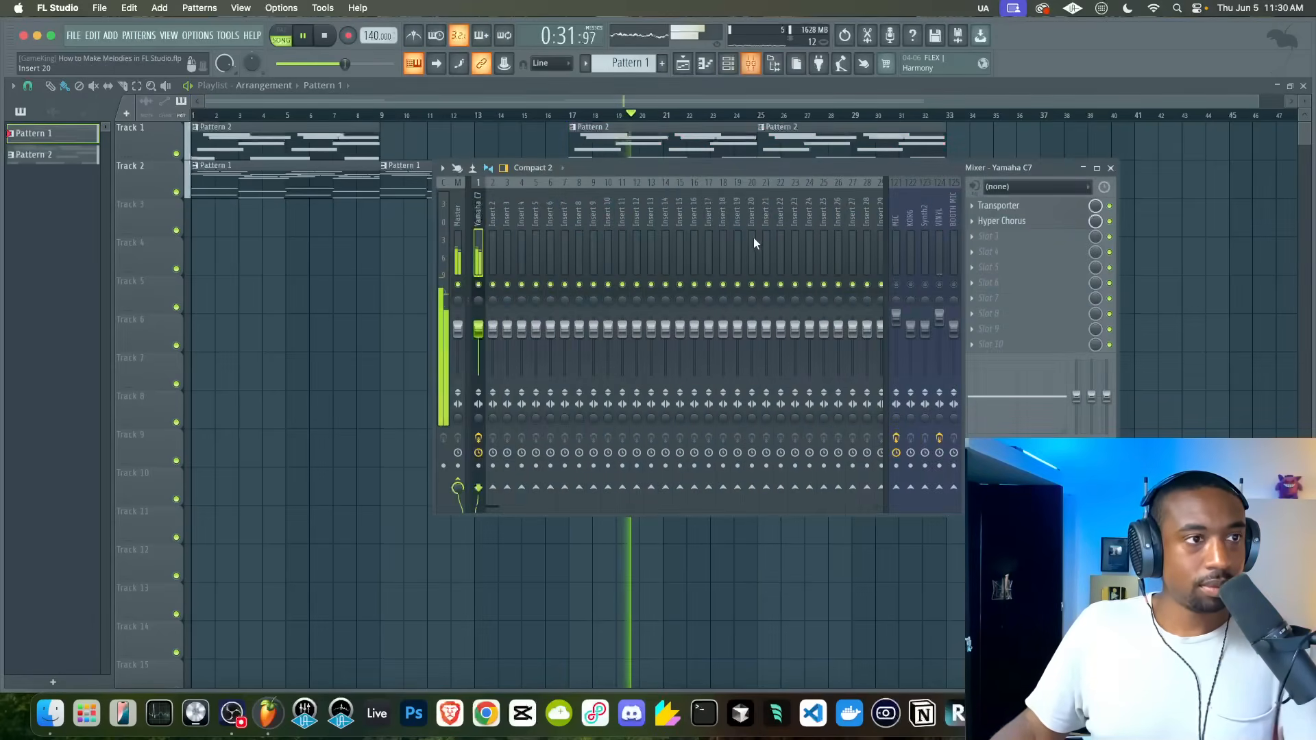
{"action": "left_click", "coordinate": [1111, 167]}
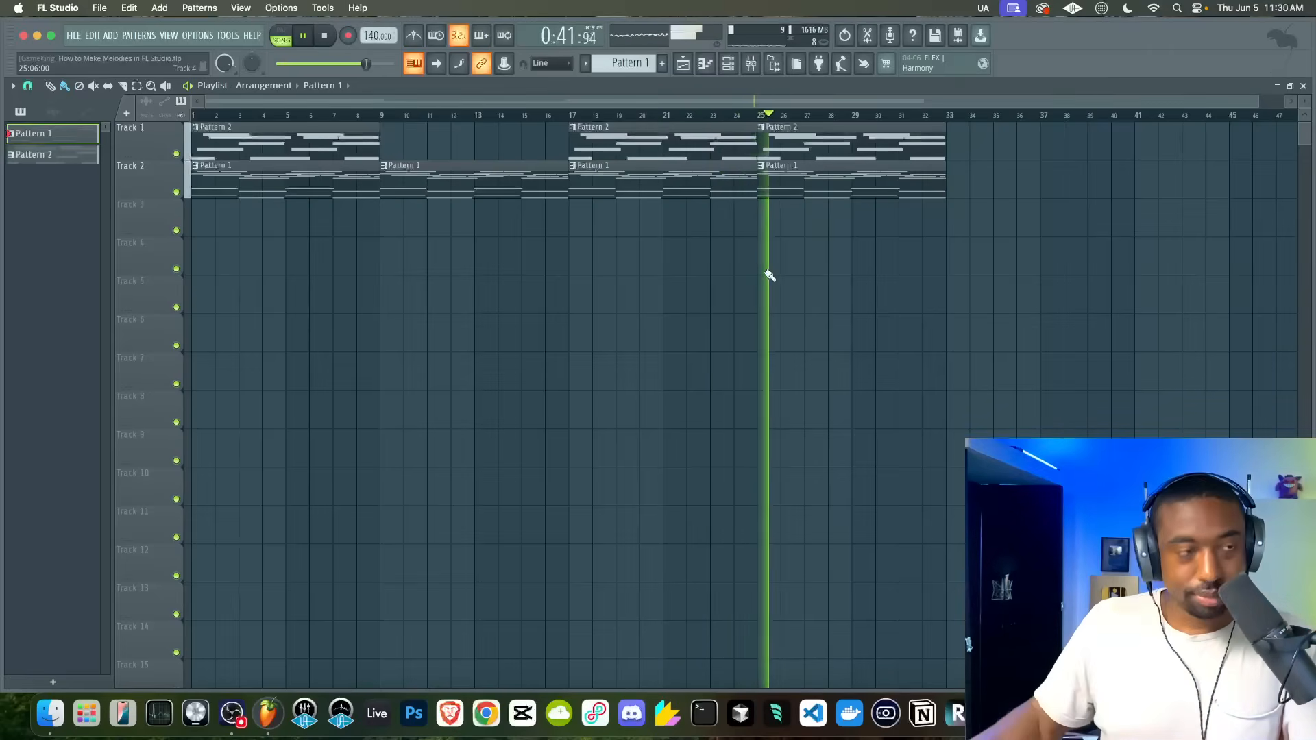
{"action": "key", "text": "space"}
- Switch to a new Pattern 3 and add a Sakura instrument channel
{"action": "left_click", "coordinate": [725, 63]}
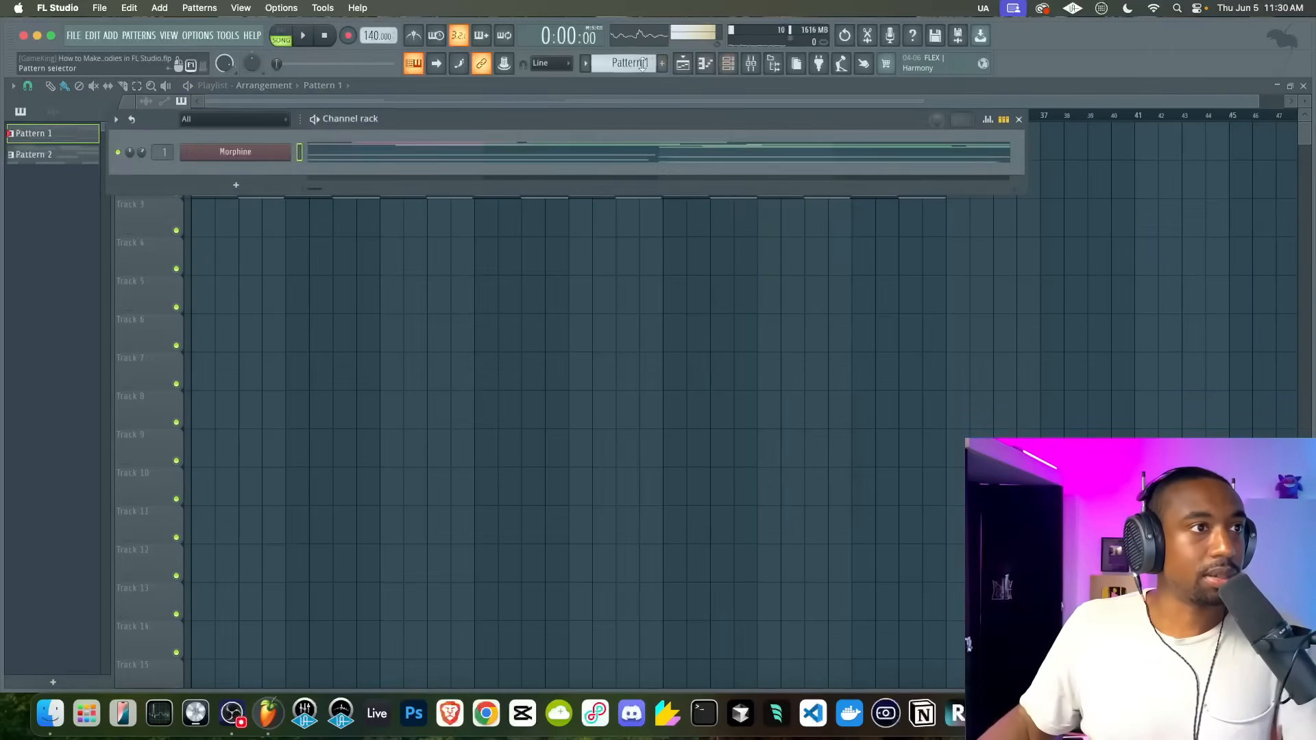
{"action": "left_click_drag", "start_coordinate": [641, 62], "coordinate": [642, 56]}
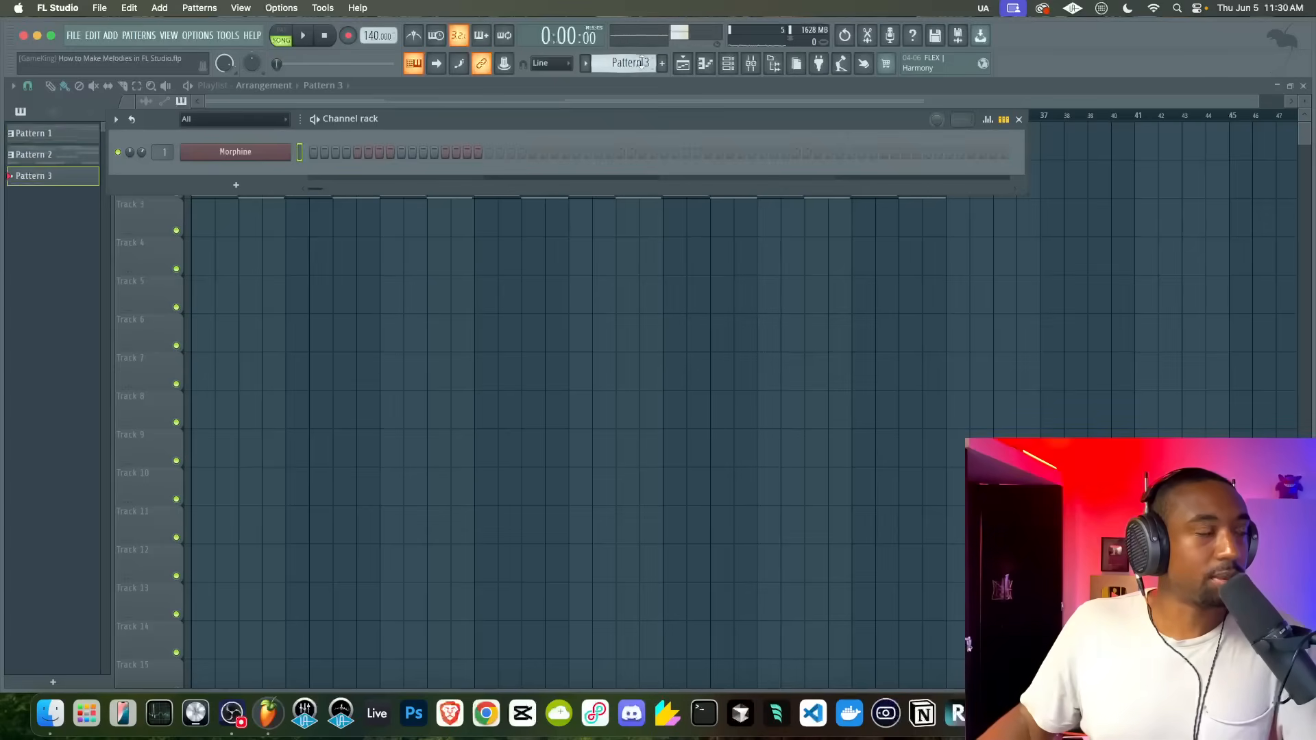
{"action": "left_click", "coordinate": [274, 187]}
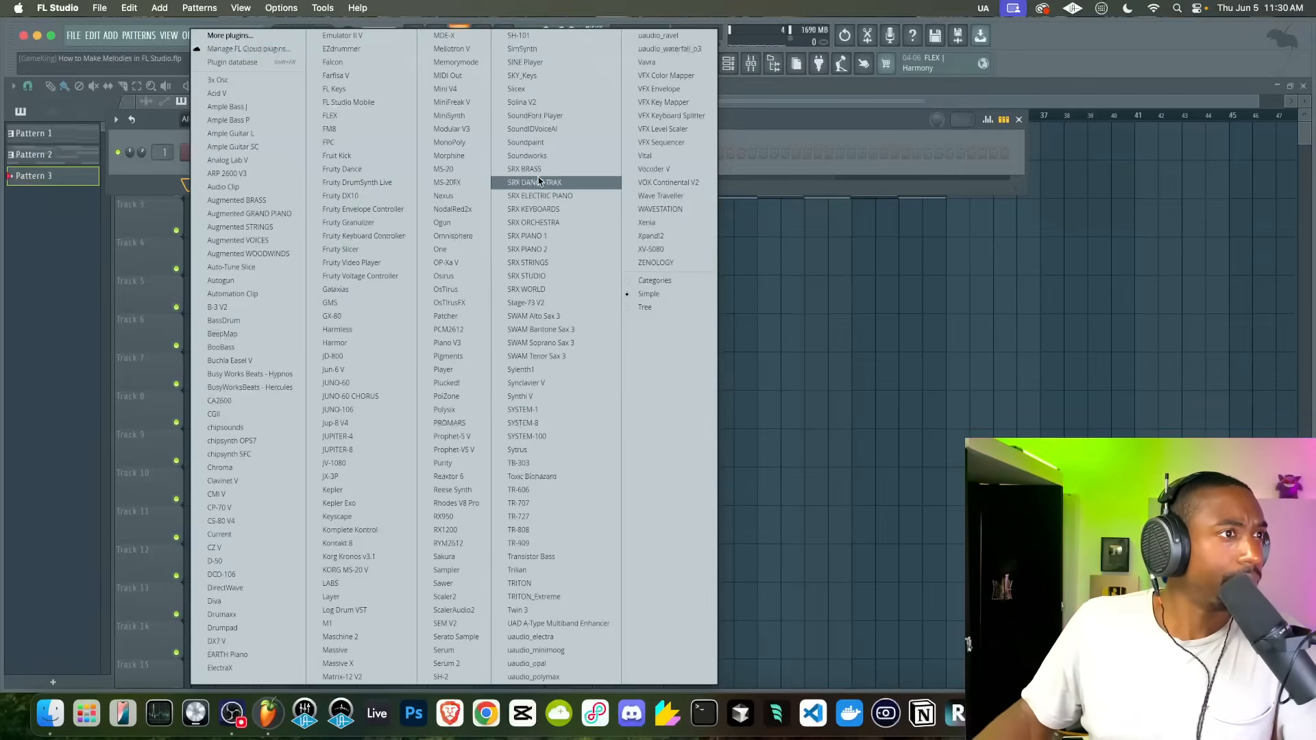
{"action": "left_click", "coordinate": [444, 570]}
- Browse Sakura's preset library through the Keyboard and Default banks and select the Eastern Dreams Bank
{"action": "left_click", "coordinate": [393, 250]}
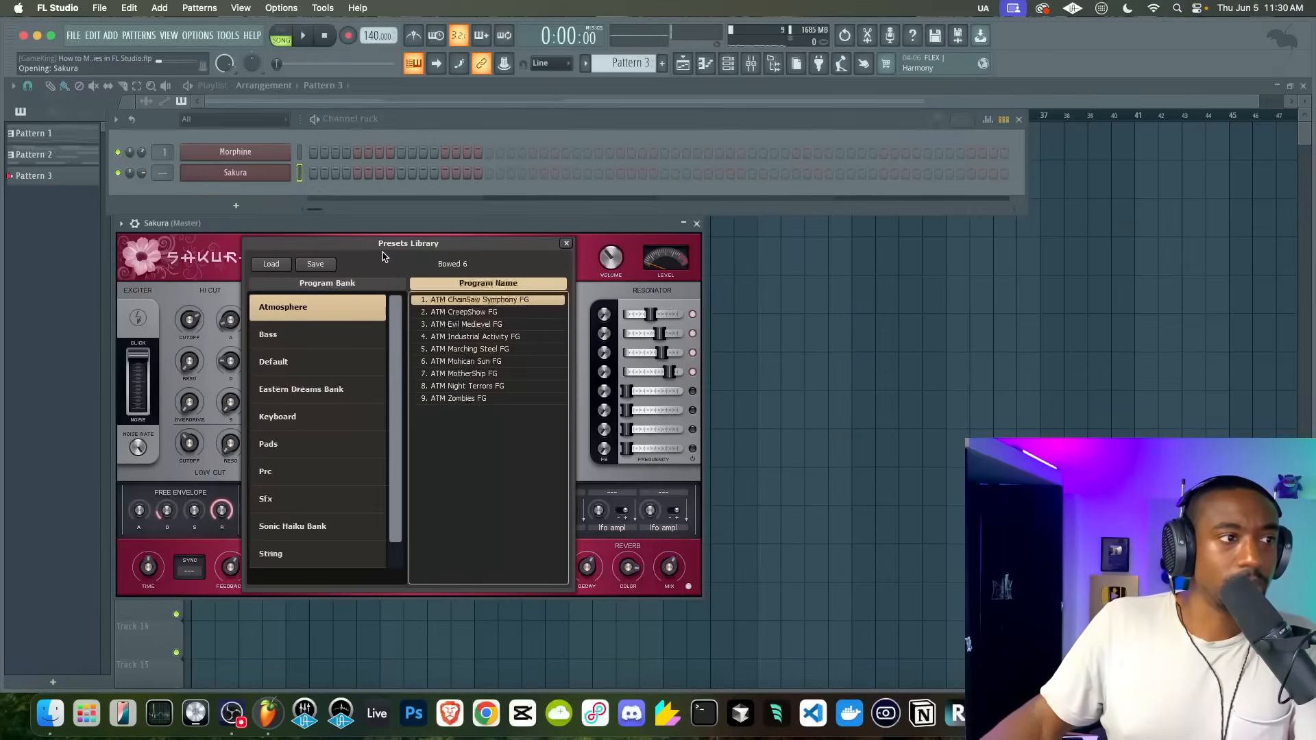
{"action": "left_click", "coordinate": [319, 418]}
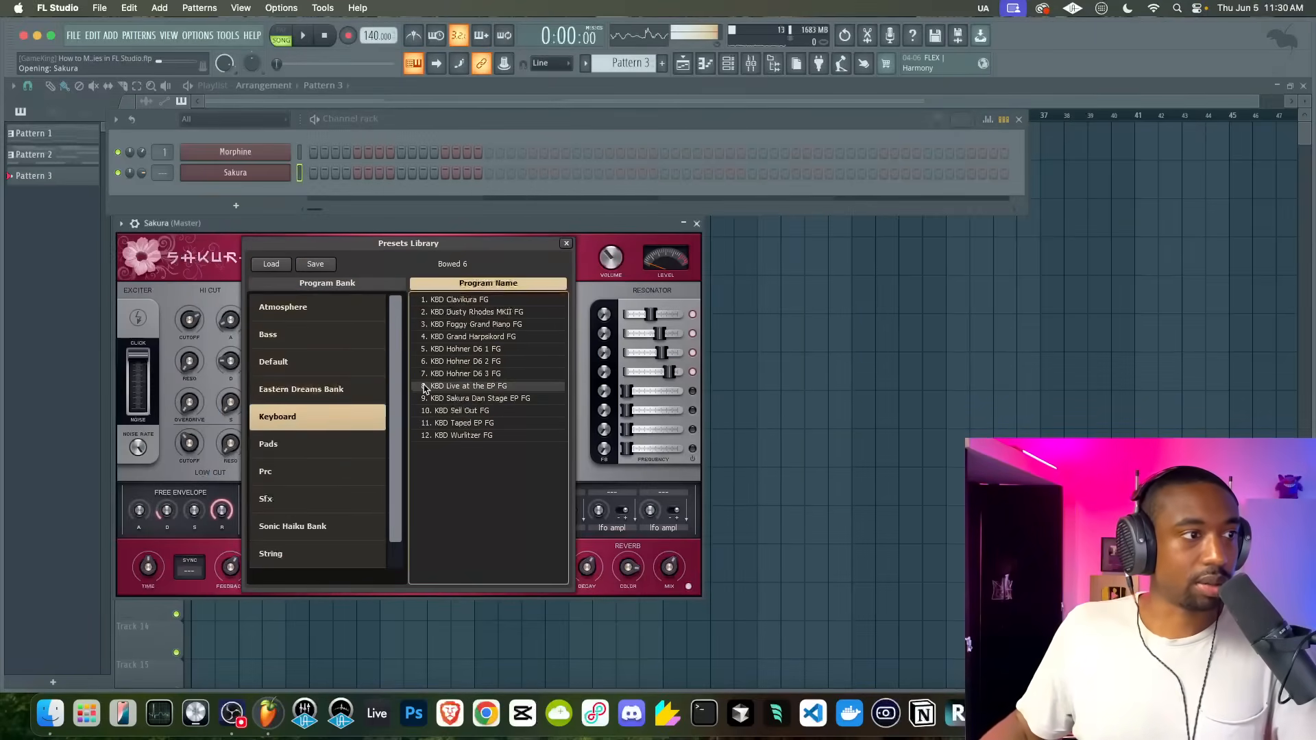
{"action": "left_click", "coordinate": [315, 366]}
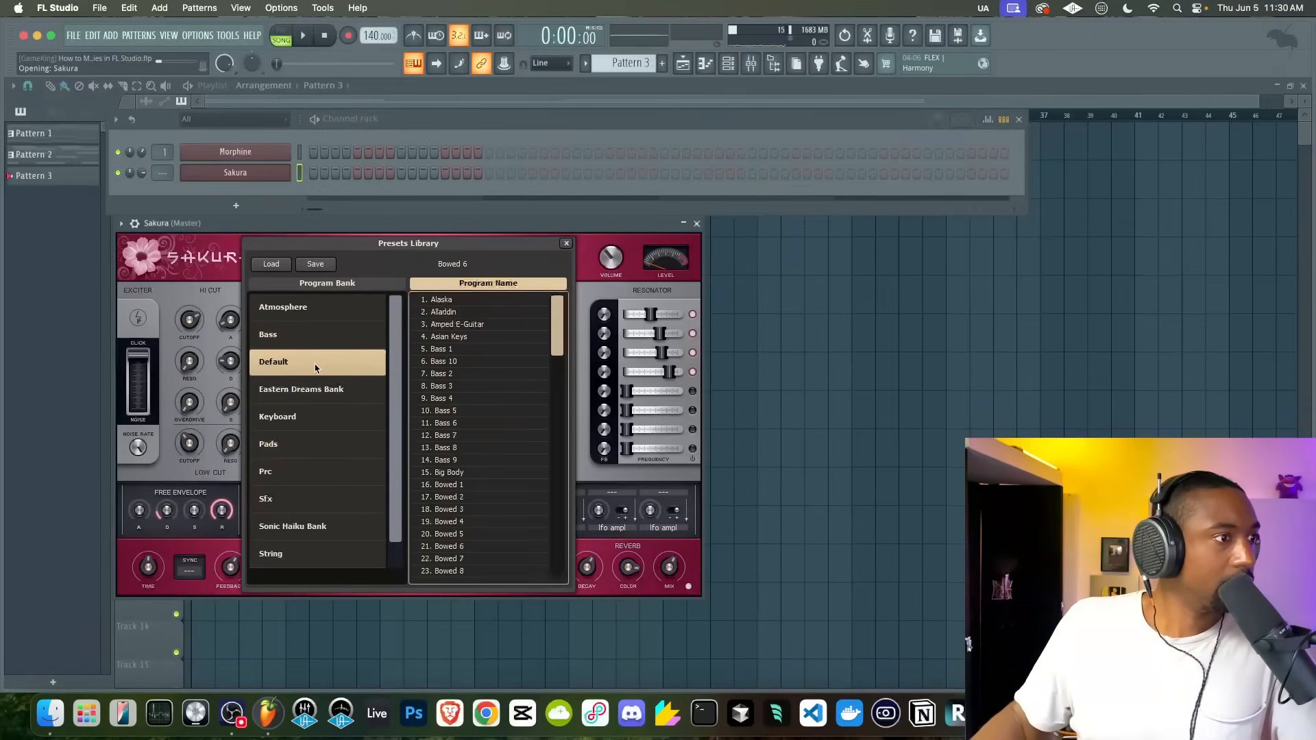
{"action": "left_click", "coordinate": [320, 389]}
- Audition bass and bell presets from the Eastern Dreams Bank, including BASS Short DS, BELL Floral Awe DS and BELL Wooden Tubular DS
{"action": "left_click", "coordinate": [478, 436]}
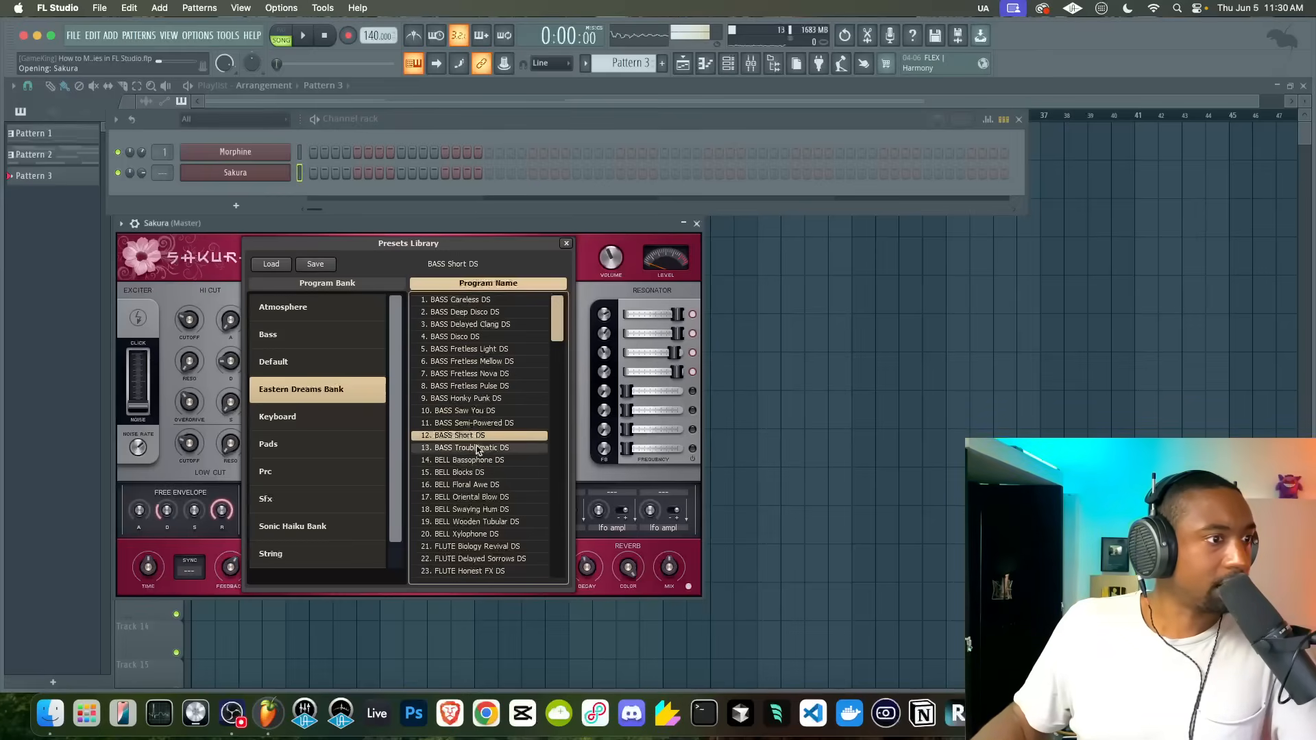
{"action": "left_click", "coordinate": [478, 449]}
{"action": "left_click", "coordinate": [472, 485]}
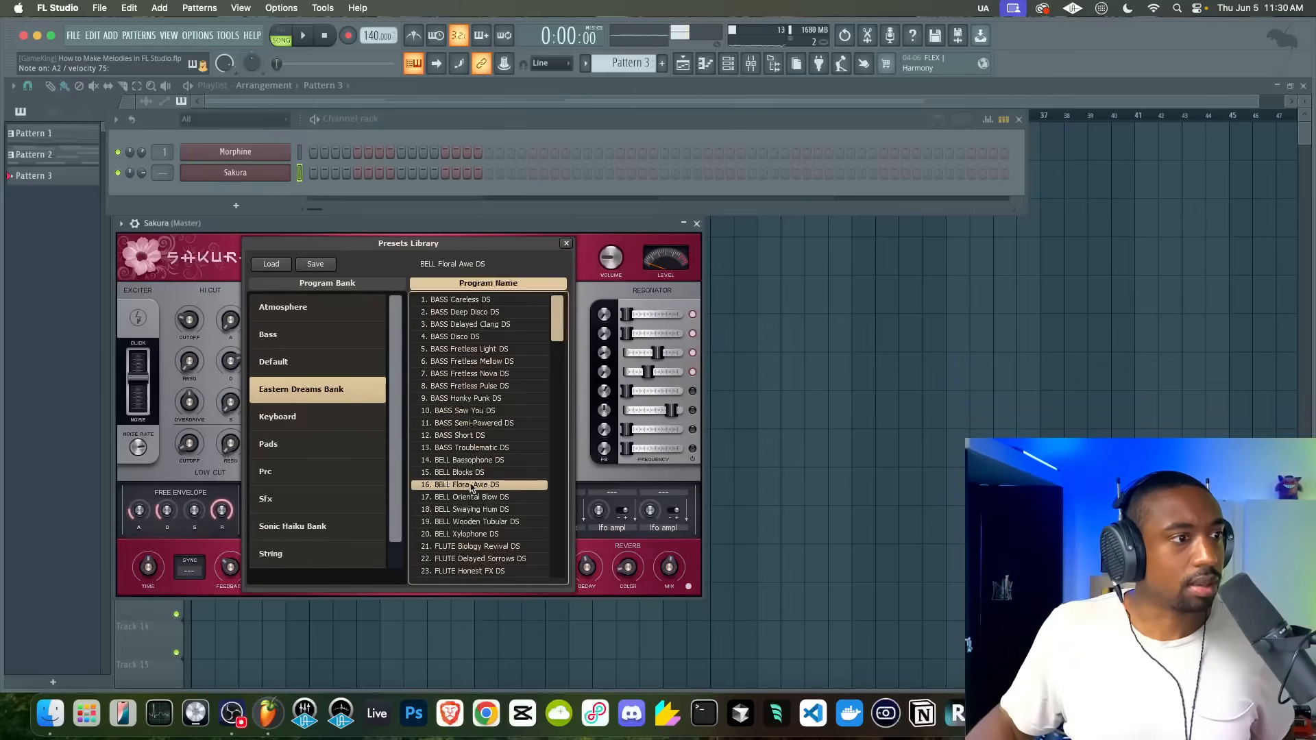
{"action": "left_click", "coordinate": [473, 509]}
{"action": "left_click", "coordinate": [477, 522]}
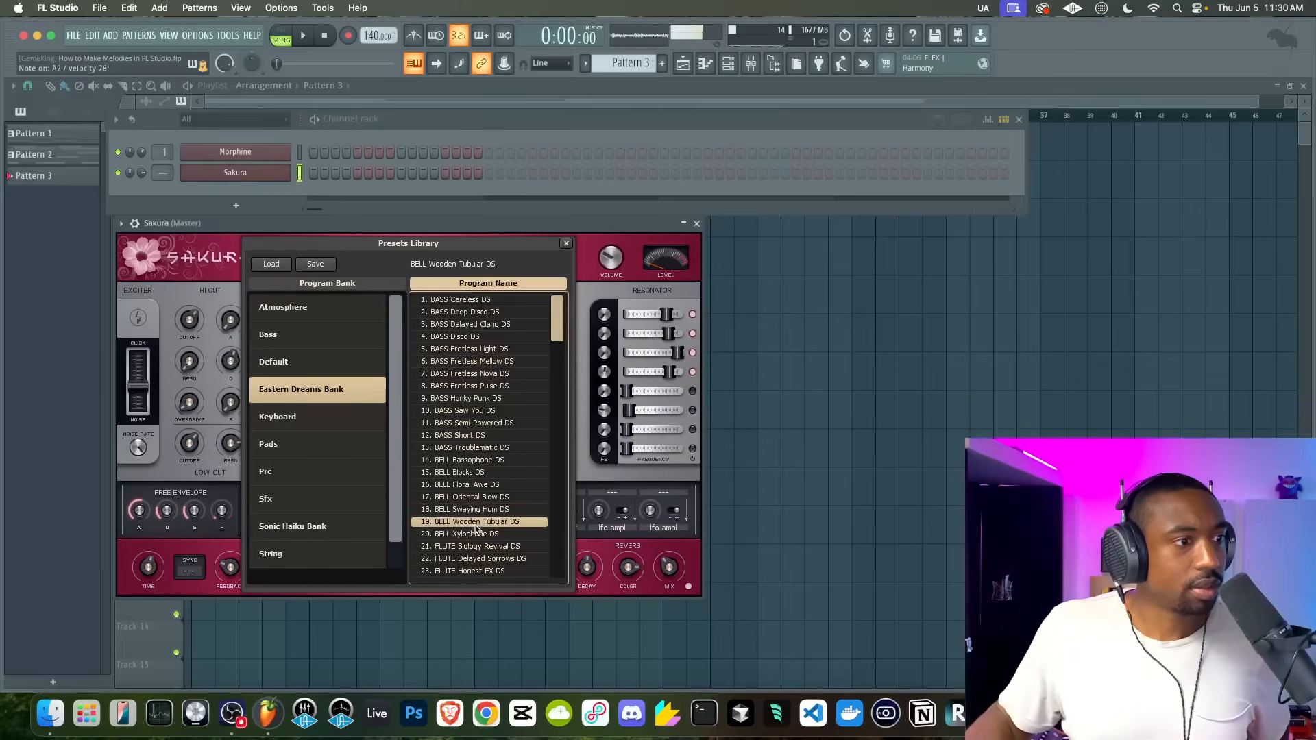
- Load the KEY Lilac DS preset into Sakura and close the preset library
{"action": "scroll", "coordinate": [478, 529], "scroll_direction": "down", "scroll_amount": 10}
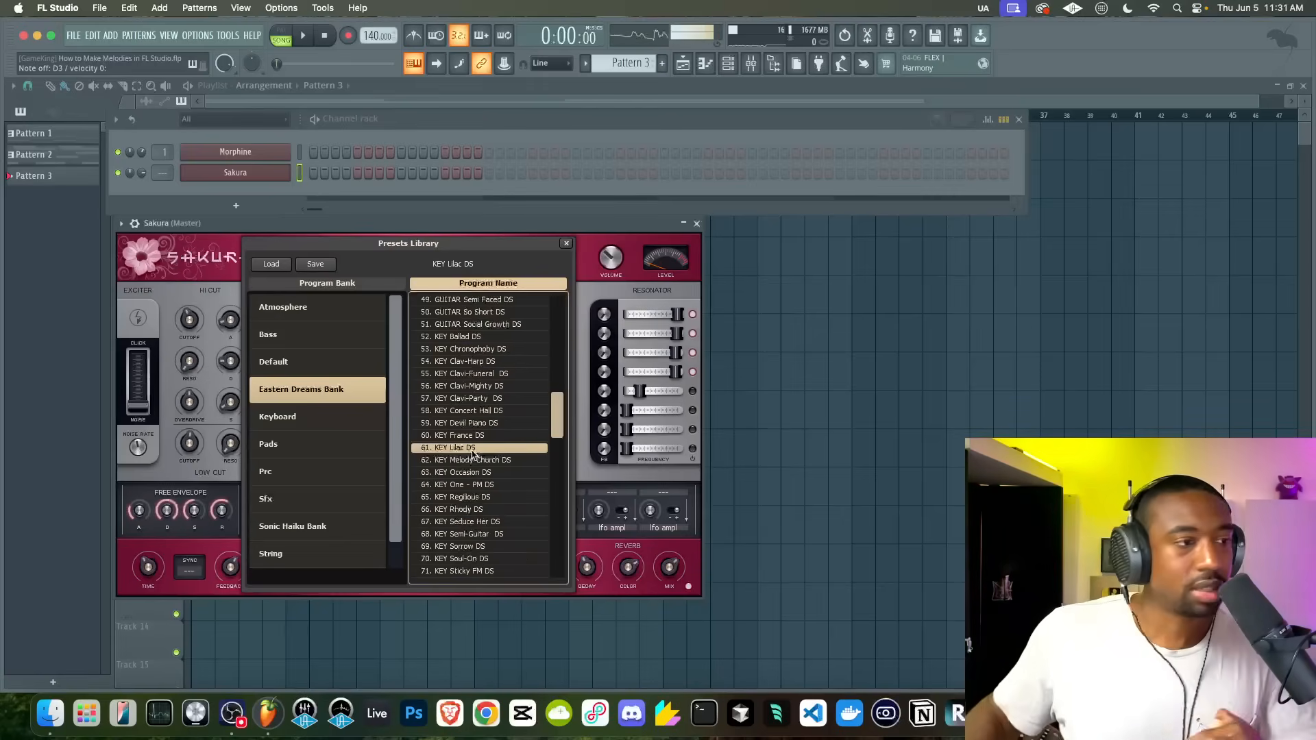
{"action": "left_click", "coordinate": [478, 447]}
{"action": "double_click", "coordinate": [478, 449]}
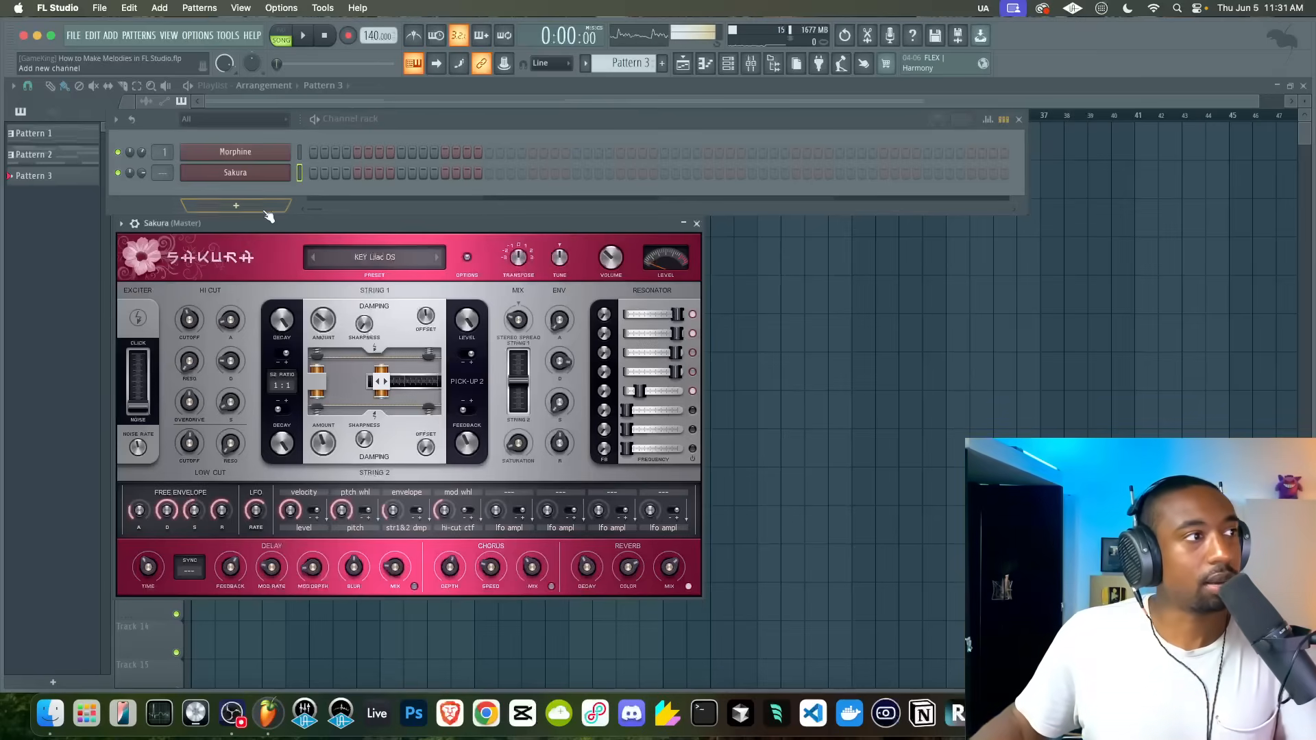
- Raise the Sakura channel's volume and route the channel to mixer track 2
{"action": "left_click_drag", "start_coordinate": [141, 174], "coordinate": [142, 154]}
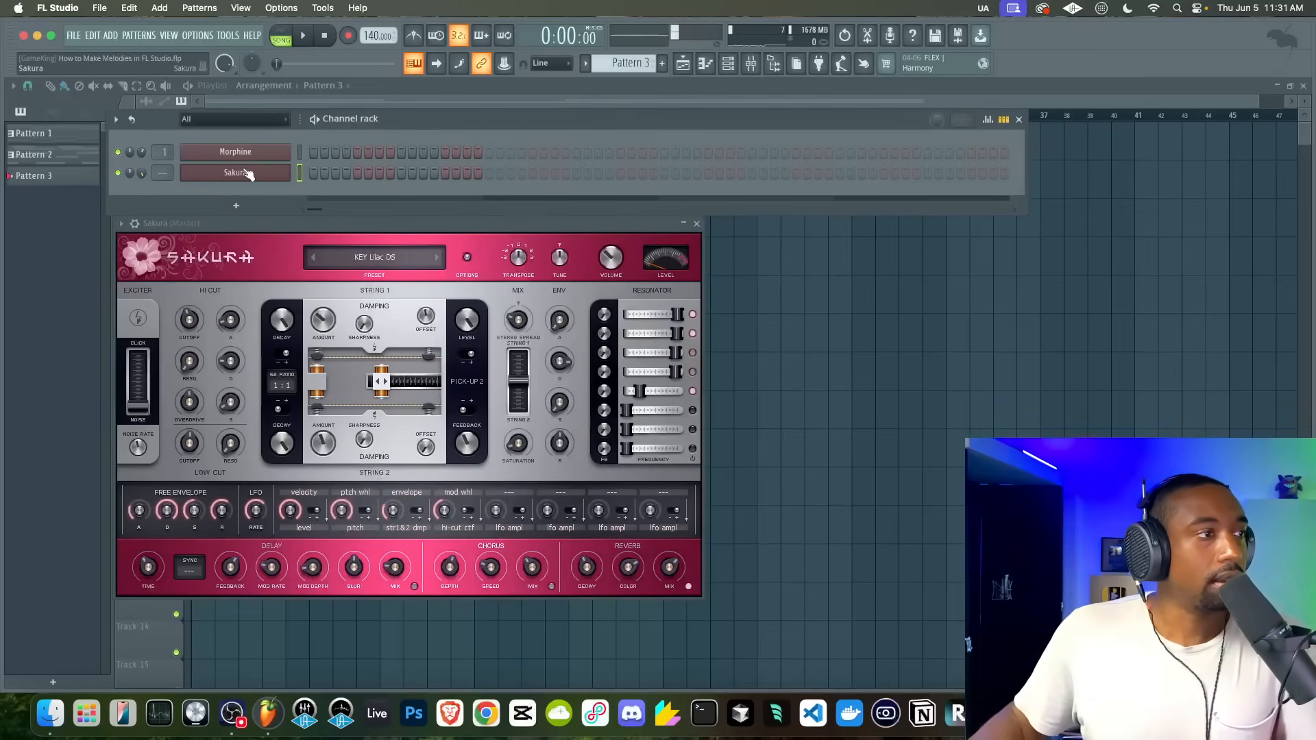
{"action": "key", "text": "super+l"}
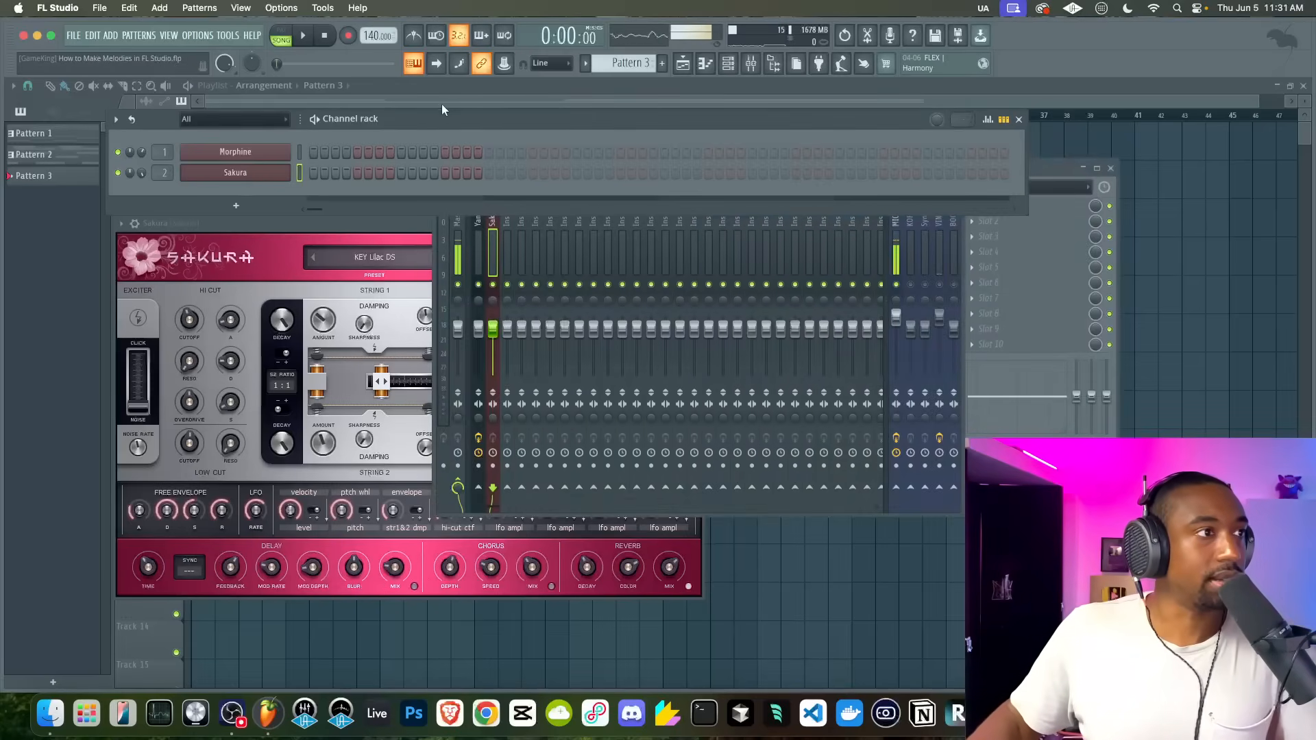
- Enter a two-bar E5 note starting at bar 1 in the Sakura piano roll of Pattern 3
{"action": "right_click", "coordinate": [289, 172]}
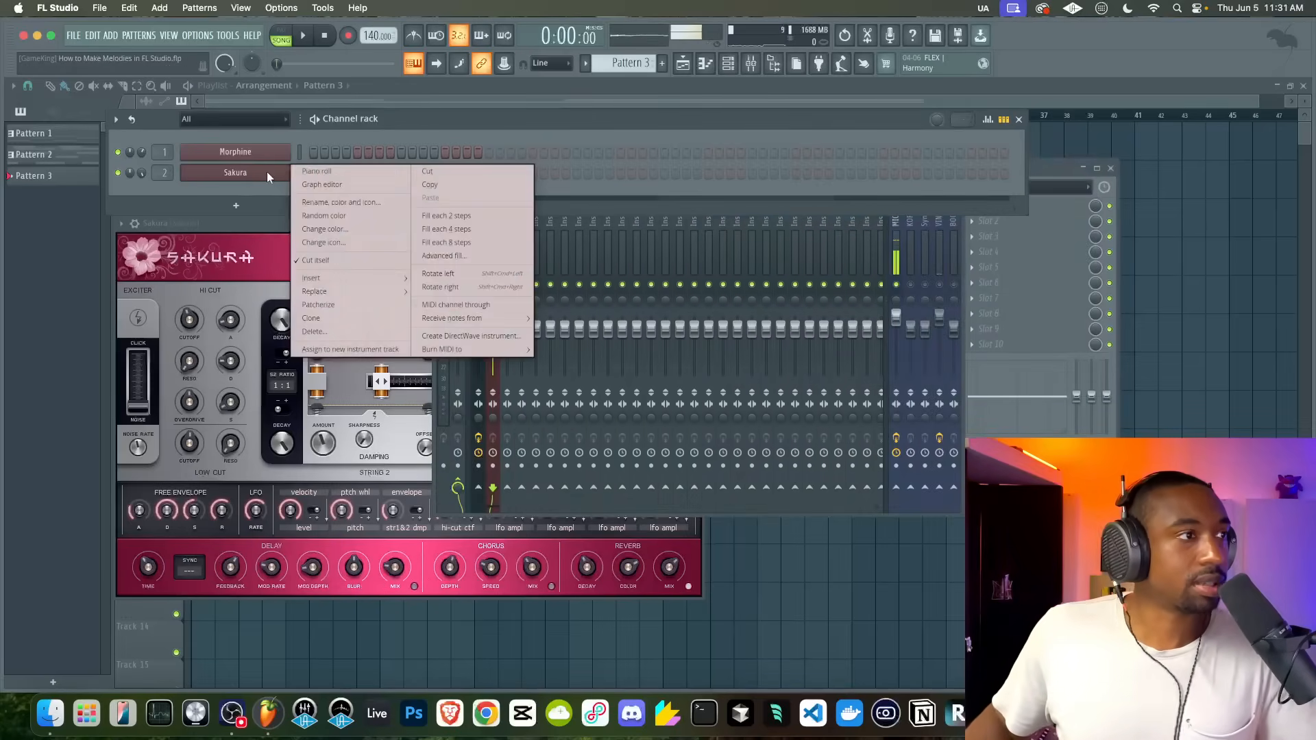
{"action": "left_click", "coordinate": [308, 172]}
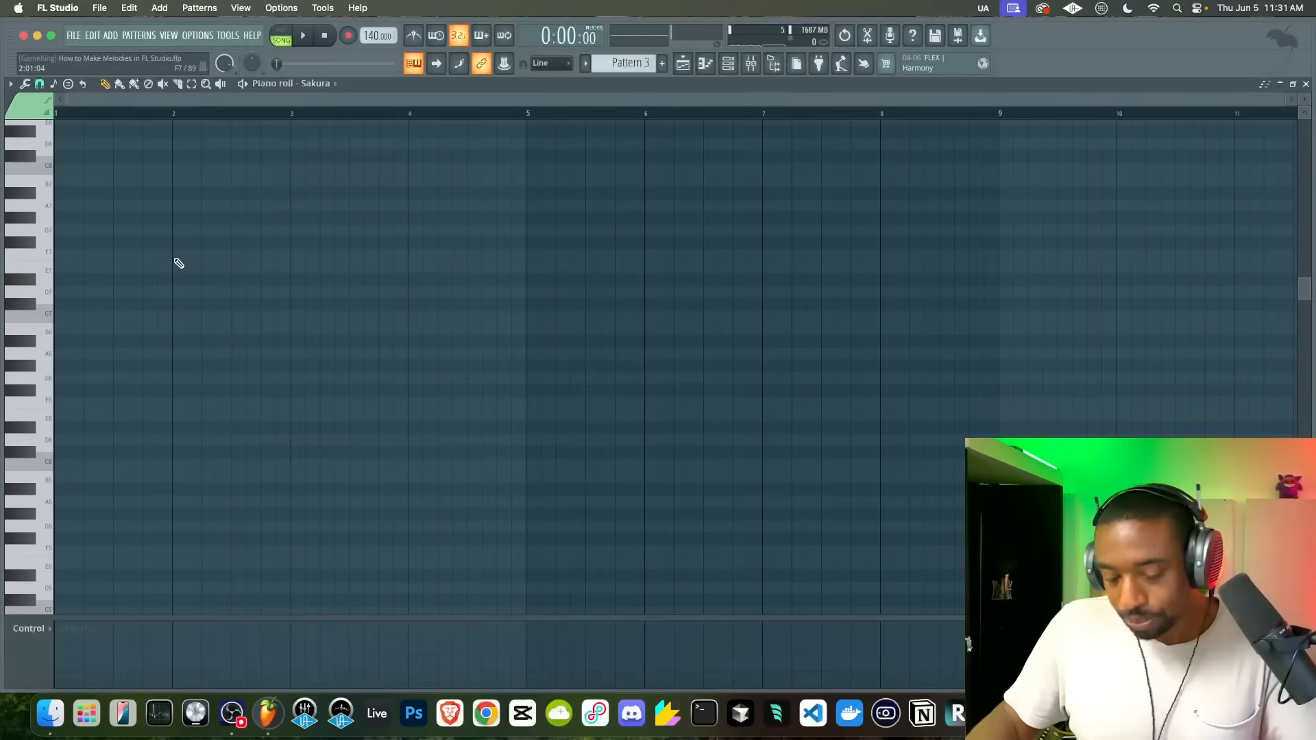
{"action": "scroll", "coordinate": [178, 263], "scroll_direction": "down", "scroll_amount": 3}
{"action": "scroll", "coordinate": [64, 361], "scroll_direction": "down", "scroll_amount": 7}
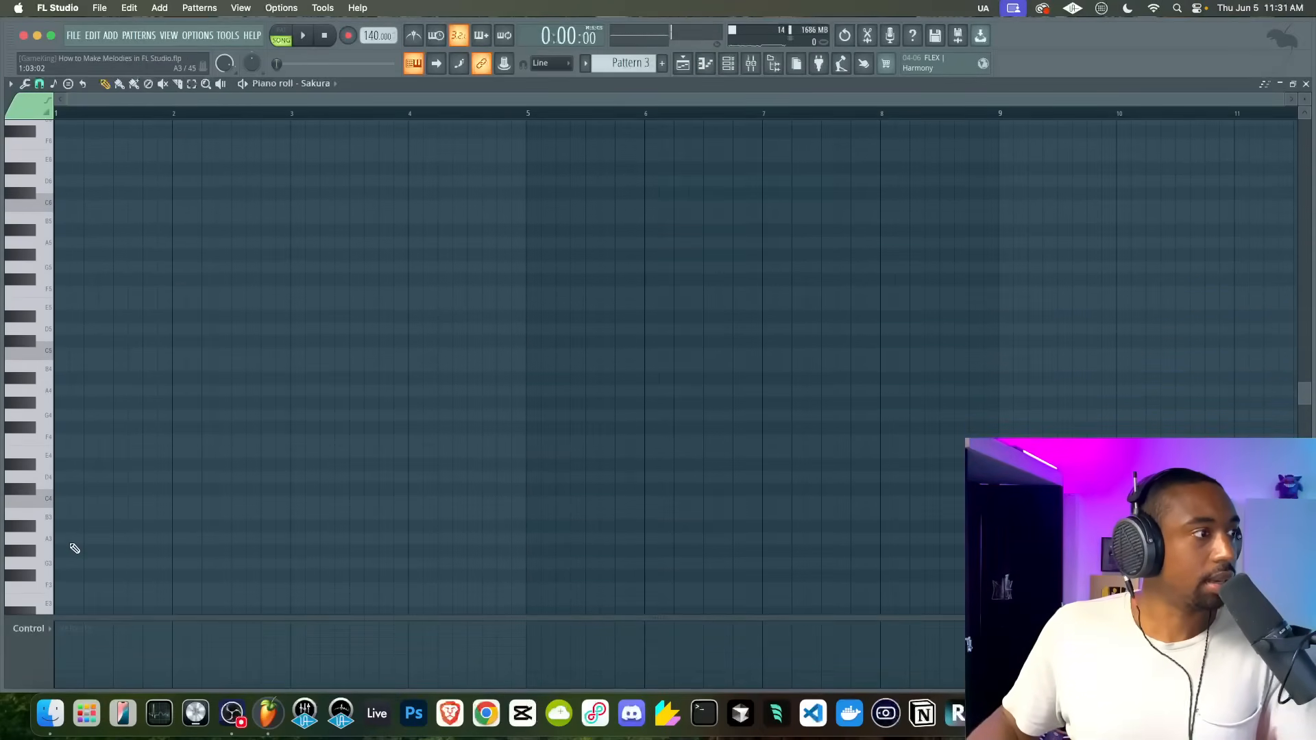
{"action": "left_click", "coordinate": [68, 304]}
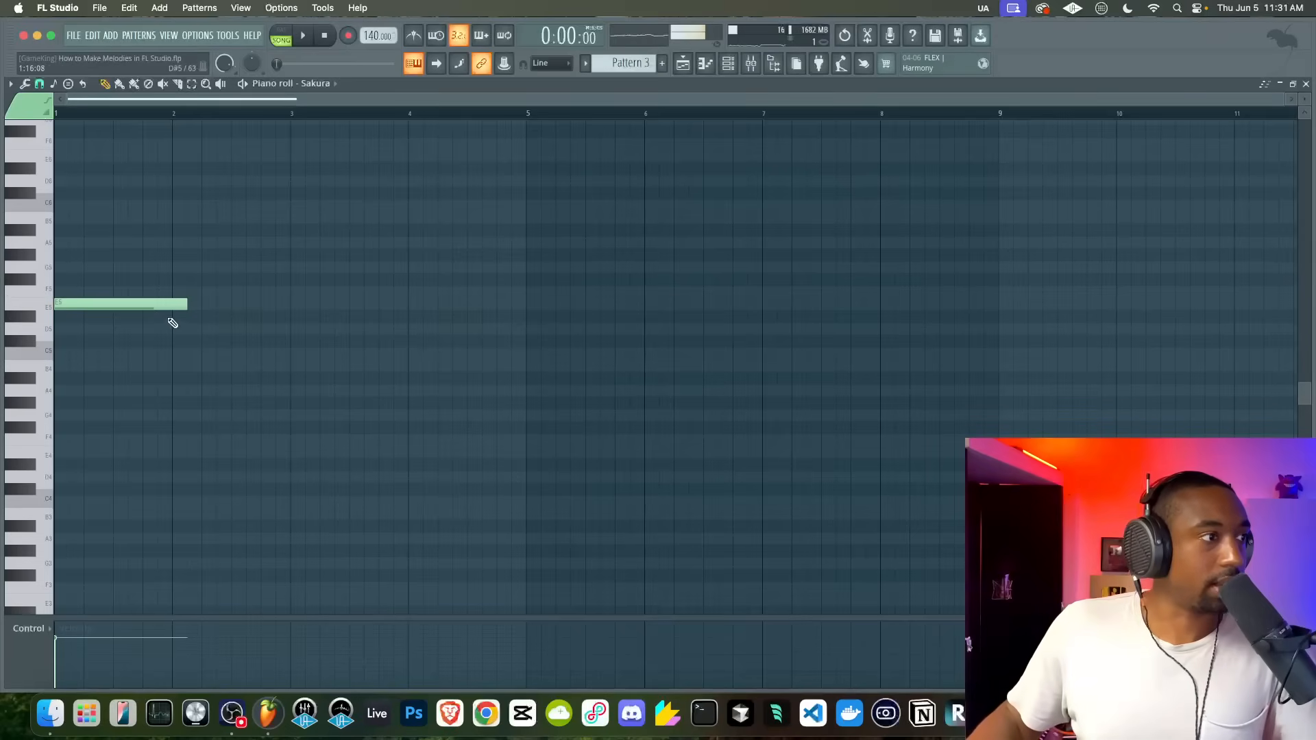
{"action": "key", "text": "super+l"}
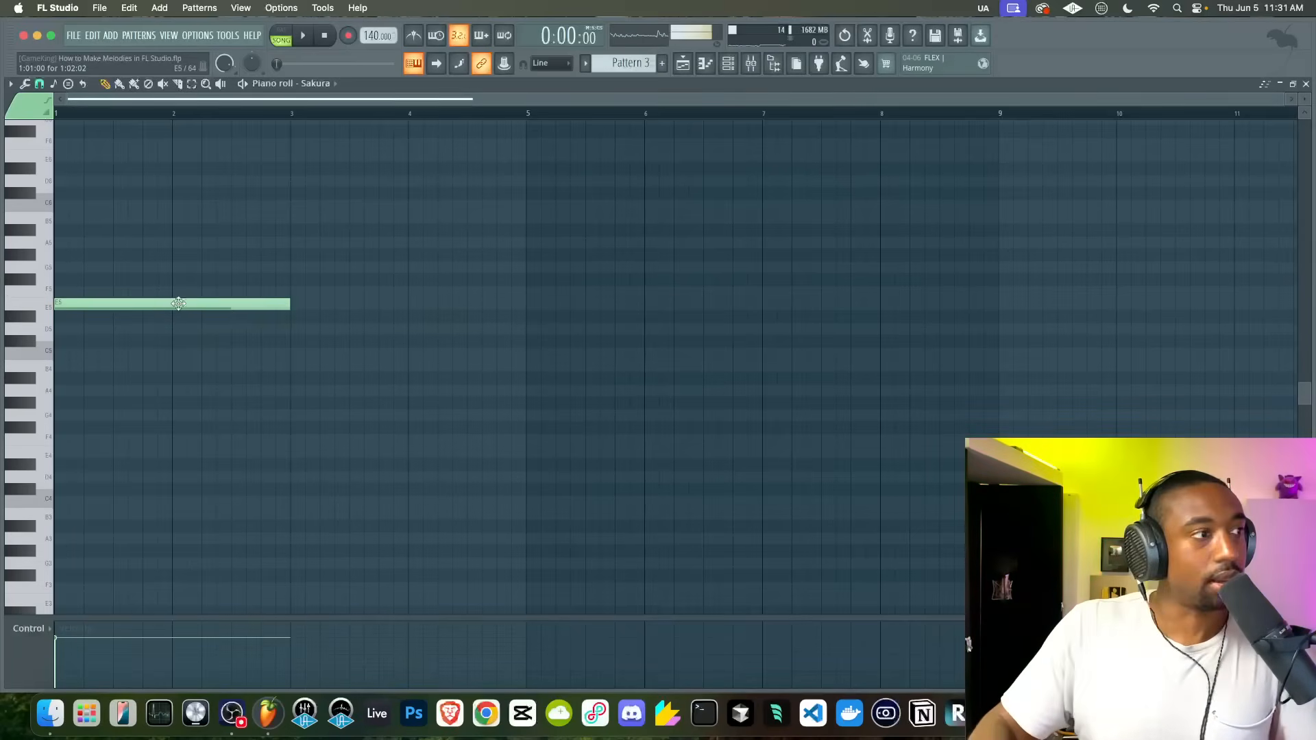
- Shorten the E5 note to one bar and stack a copy of it five semitones higher at A5
{"action": "left_click_drag", "start_coordinate": [288, 302], "coordinate": [164, 304]}
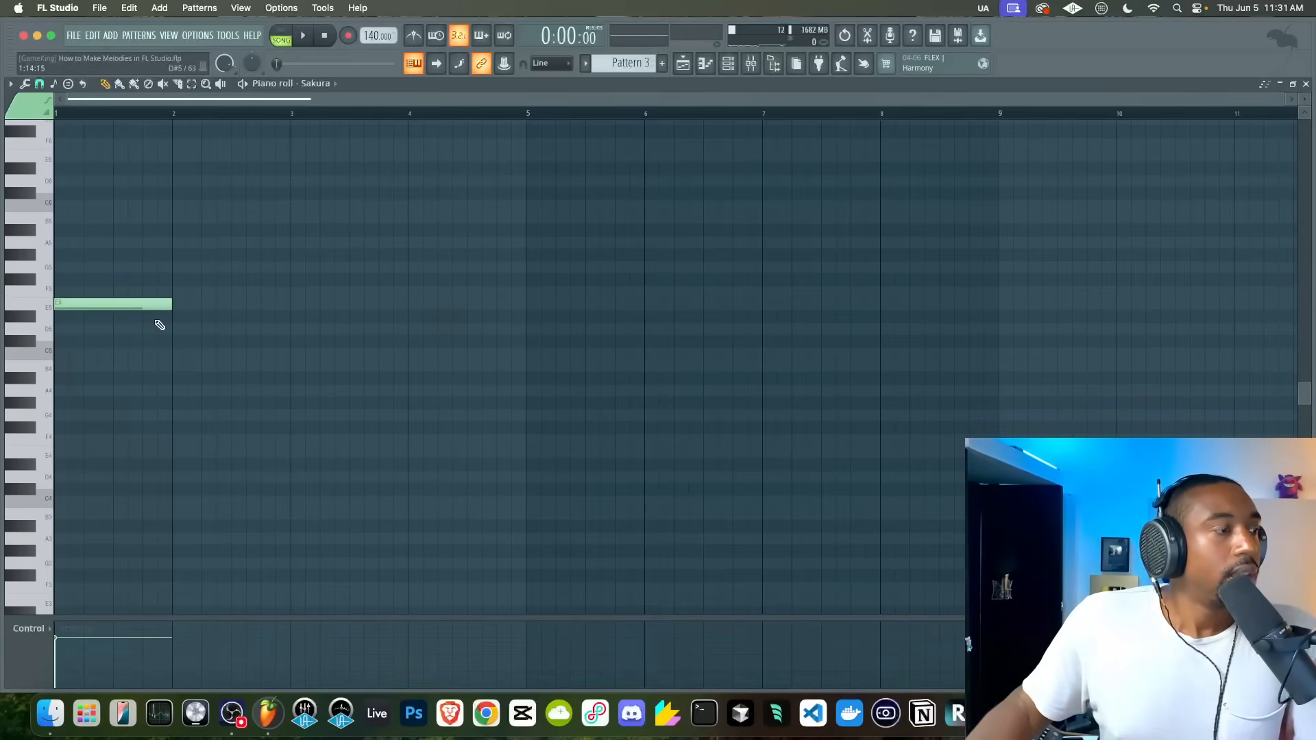
{"action": "scroll", "coordinate": [141, 366], "scroll_direction": "up", "scroll_amount": 3}
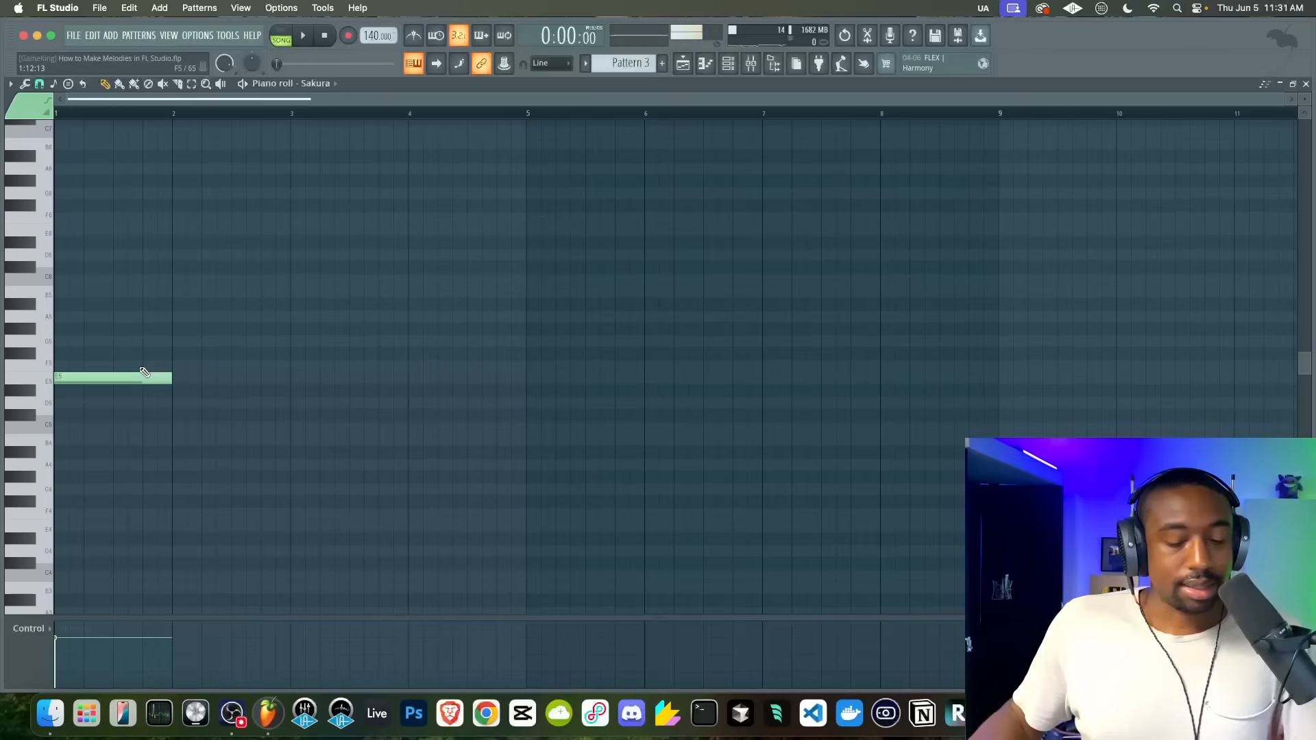
{"action": "left_click_drag", "start_coordinate": [141, 364], "coordinate": [98, 390]}
{"action": "left_click", "coordinate": [90, 375]}
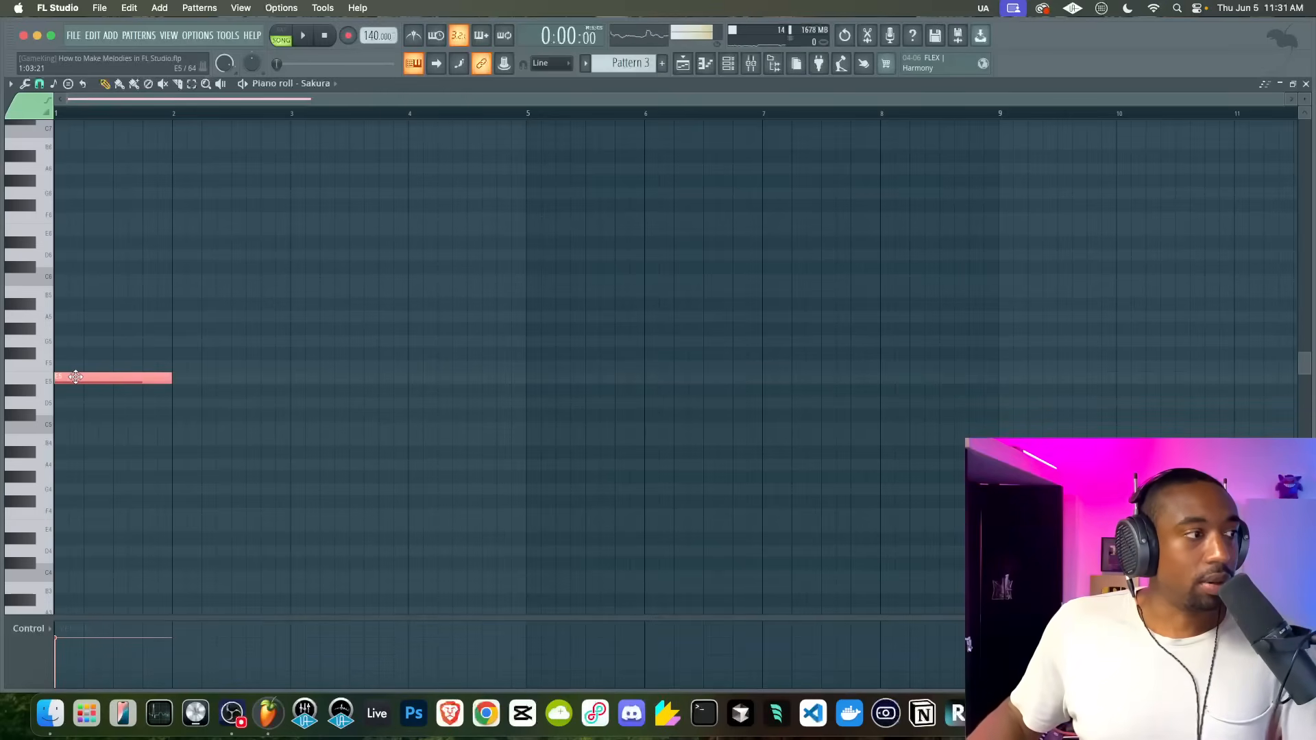
{"action": "key", "text": "super+v"}
{"action": "key", "text": "shift+Up"}
{"action": "key", "text": "shift+Up"}
{"action": "key", "text": "shift+Up"}
{"action": "key", "text": "shift+Up"}
{"action": "key", "text": "shift+Up"}
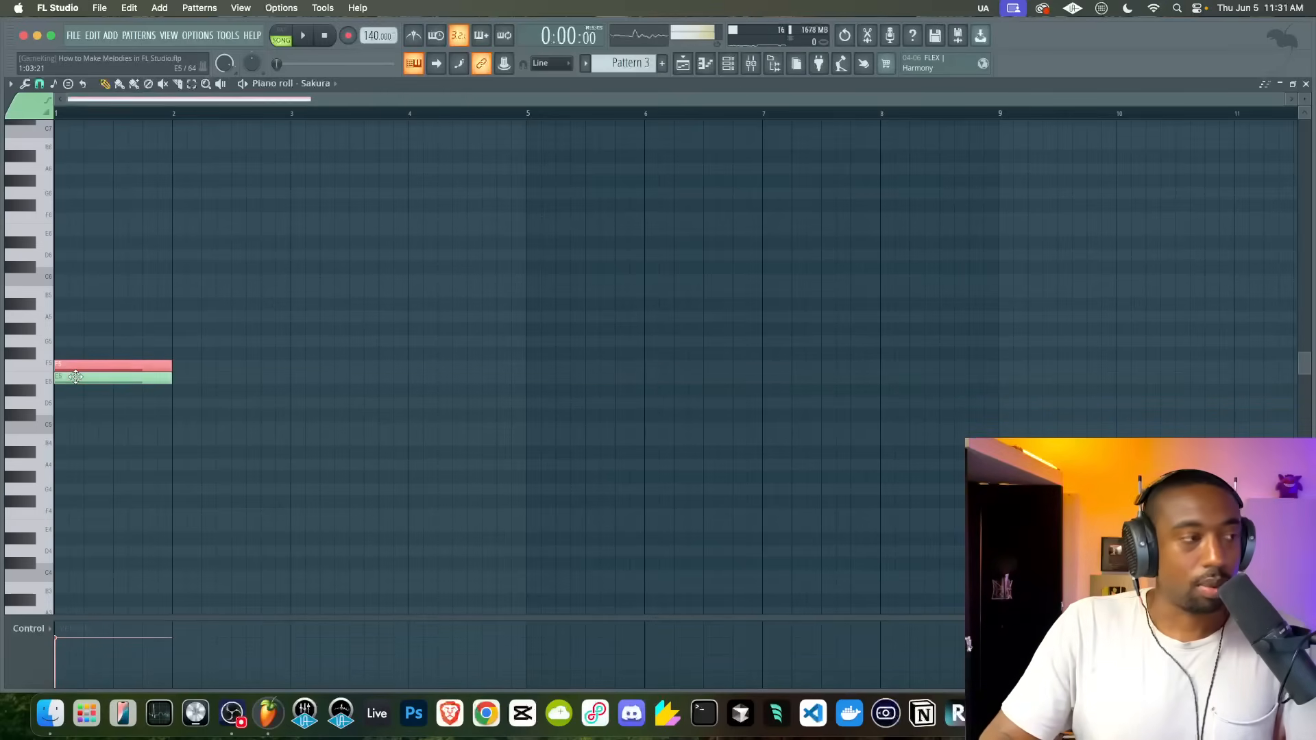
- Build further one-bar notes from copies of E5: B5 in bar 1, and C6 and A#5 in bar 2
{"action": "left_click", "coordinate": [76, 377], "text": "super"}
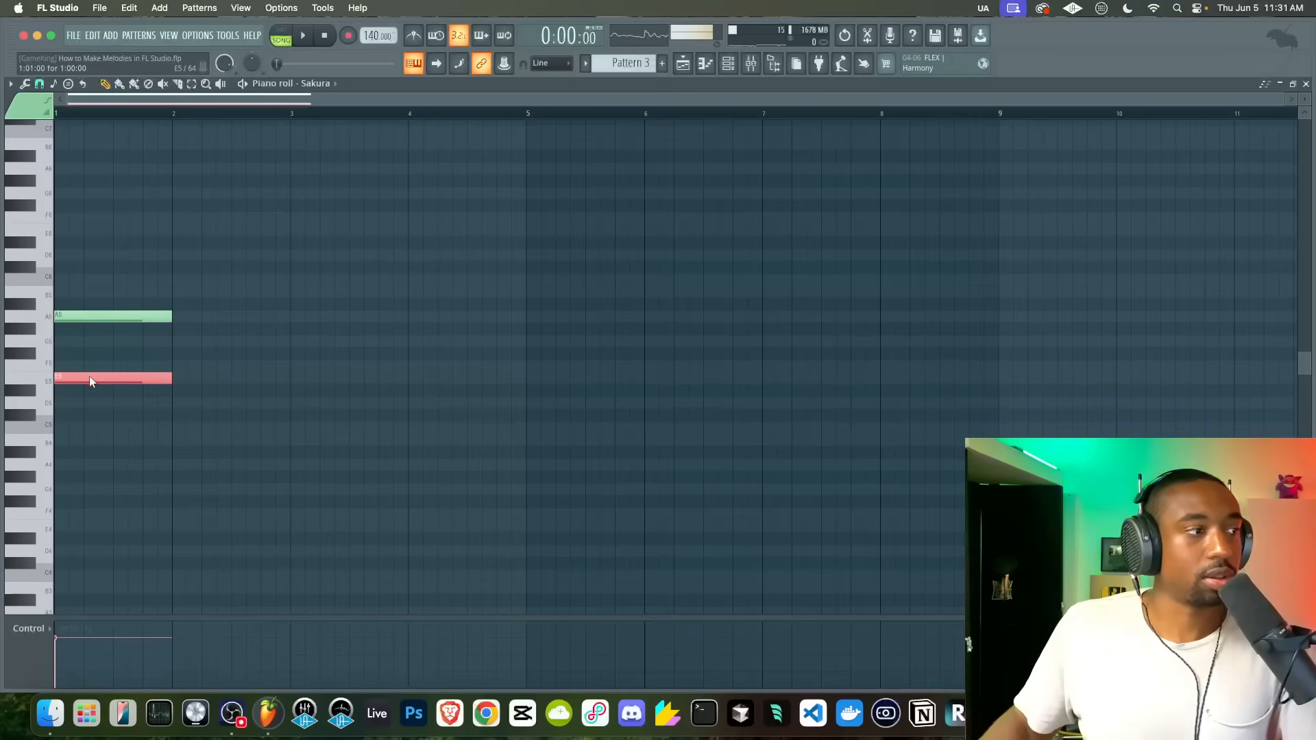
{"action": "key", "text": "super+b"}
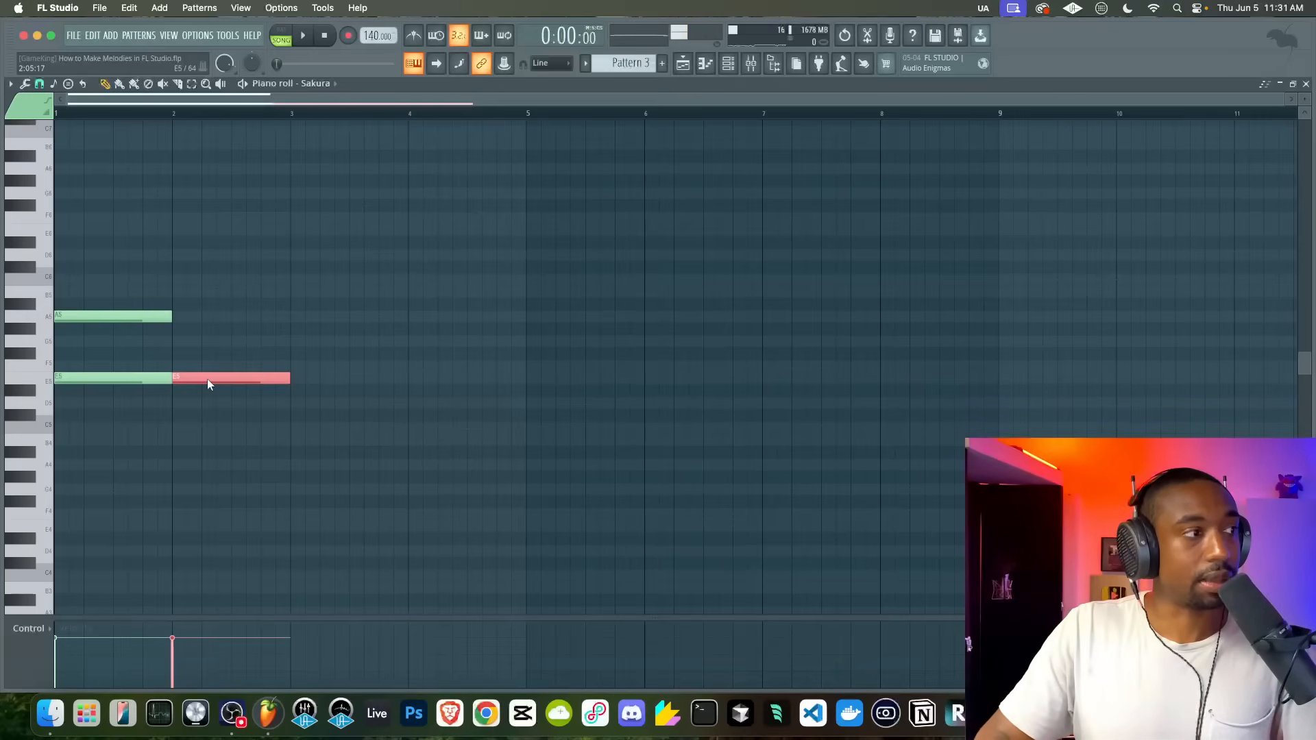
{"action": "key", "text": "shift+Up"}
{"action": "key", "text": "shift+Up"}
{"action": "key", "text": "shift+Up"}
{"action": "key", "text": "shift+Up"}
{"action": "key", "text": "shift+Up"}
{"action": "key", "text": "shift+Up"}
{"action": "key", "text": "shift+Up"}
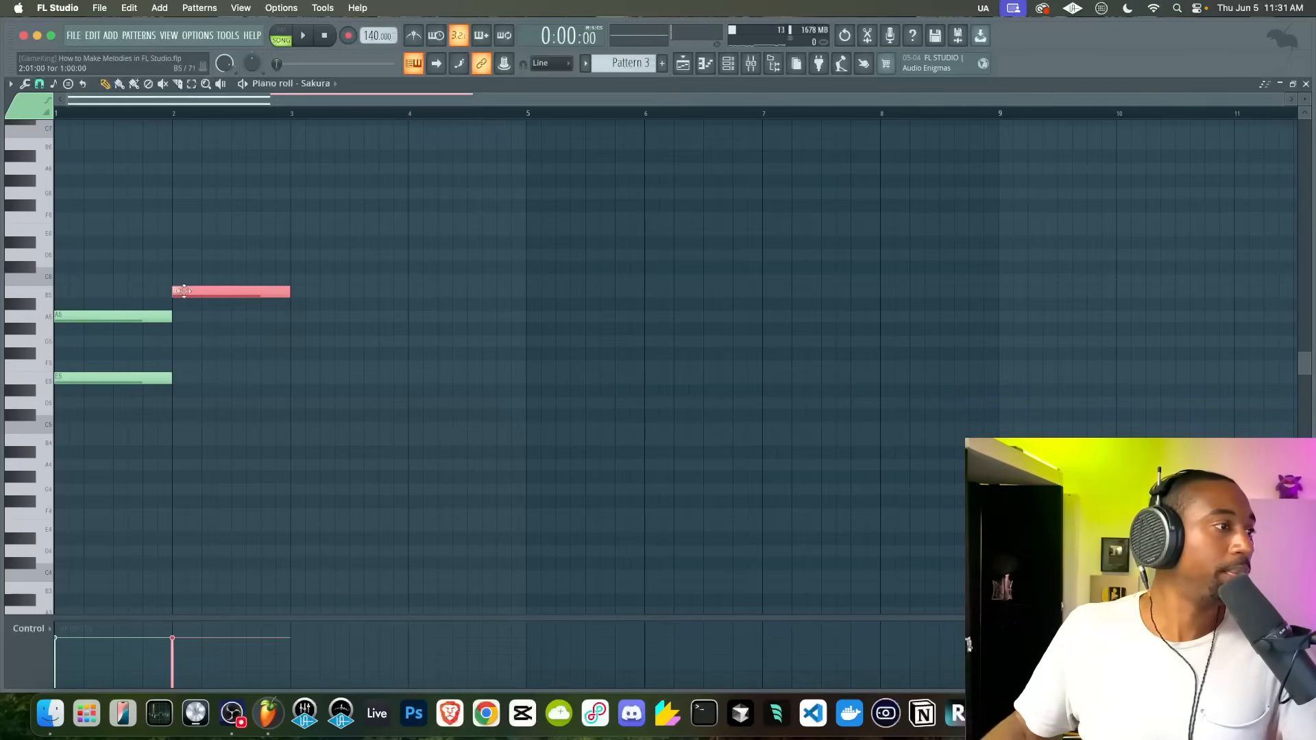
{"action": "mouse_move", "coordinate": [179, 291]}
{"action": "left_mouse_down"}
{"action": "mouse_move", "coordinate": [50, 290]}
{"action": "mouse_move", "coordinate": [199, 287]}
{"action": "mouse_move", "coordinate": [203, 270]}
{"action": "mouse_move", "coordinate": [185, 307]}
{"action": "left_mouse_up"}
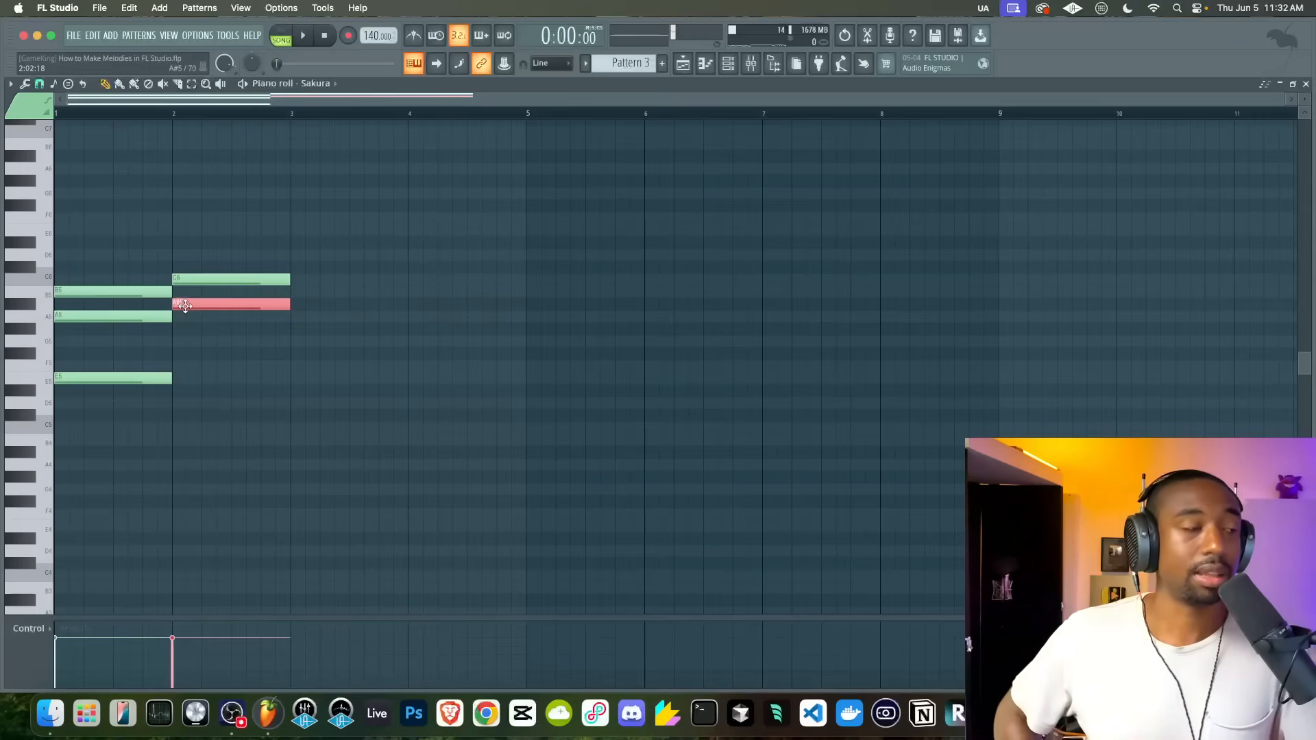
- Add one-bar F5 and D#5 notes below the existing notes in bar 2
{"action": "left_click_drag", "start_coordinate": [186, 250], "coordinate": [216, 357]}
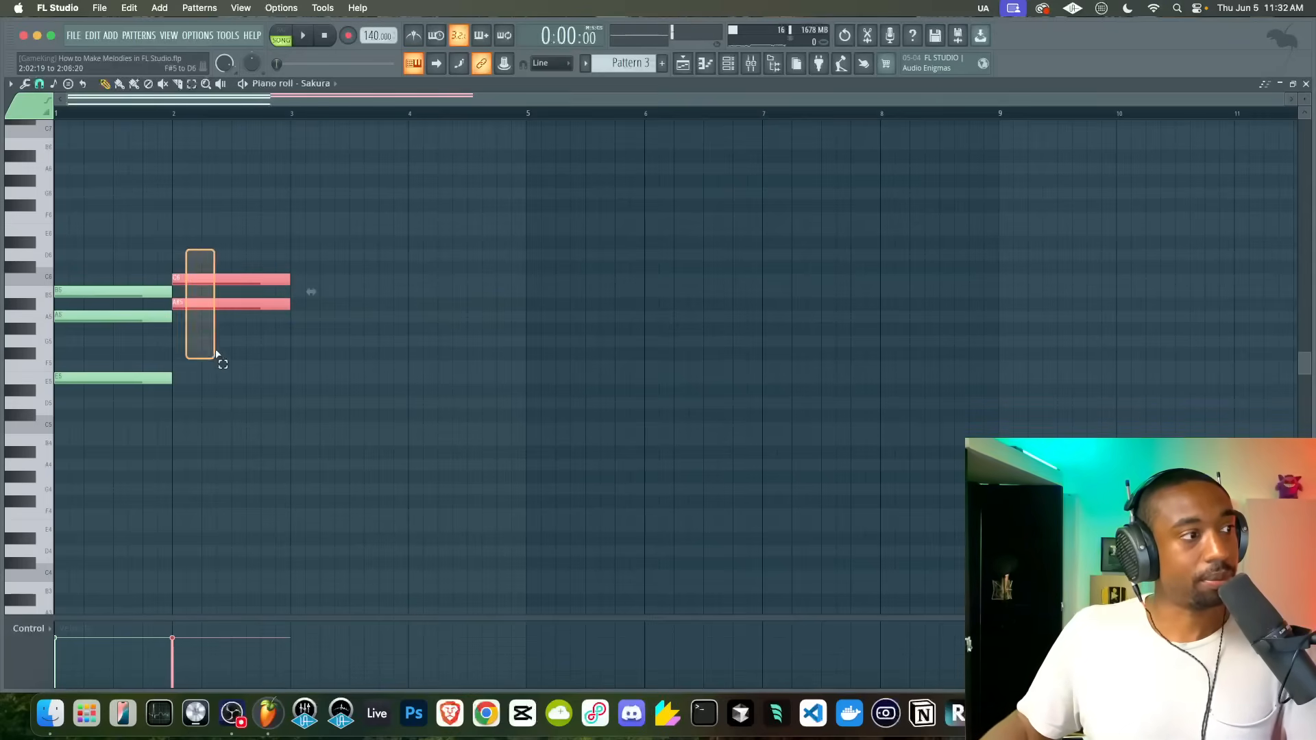
{"action": "left_click", "coordinate": [136, 375]}
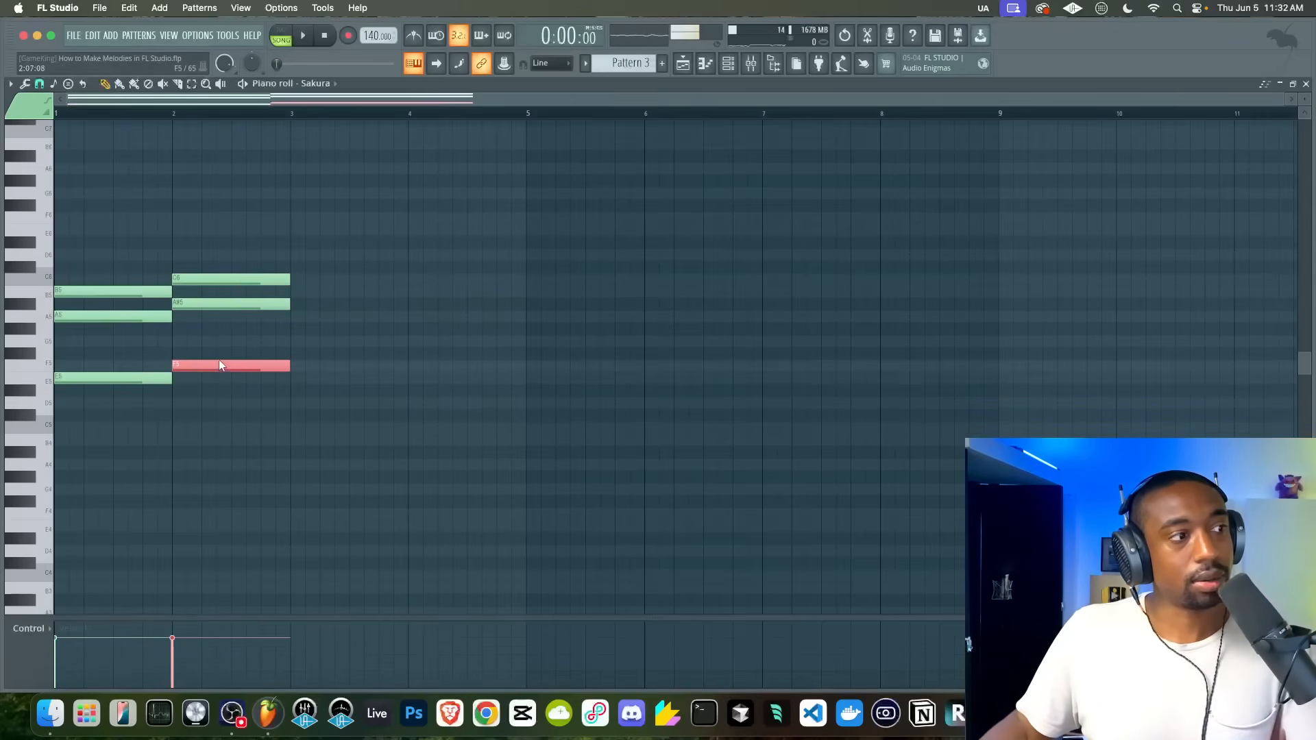
{"action": "left_click_drag", "start_coordinate": [215, 363], "coordinate": [203, 392]}
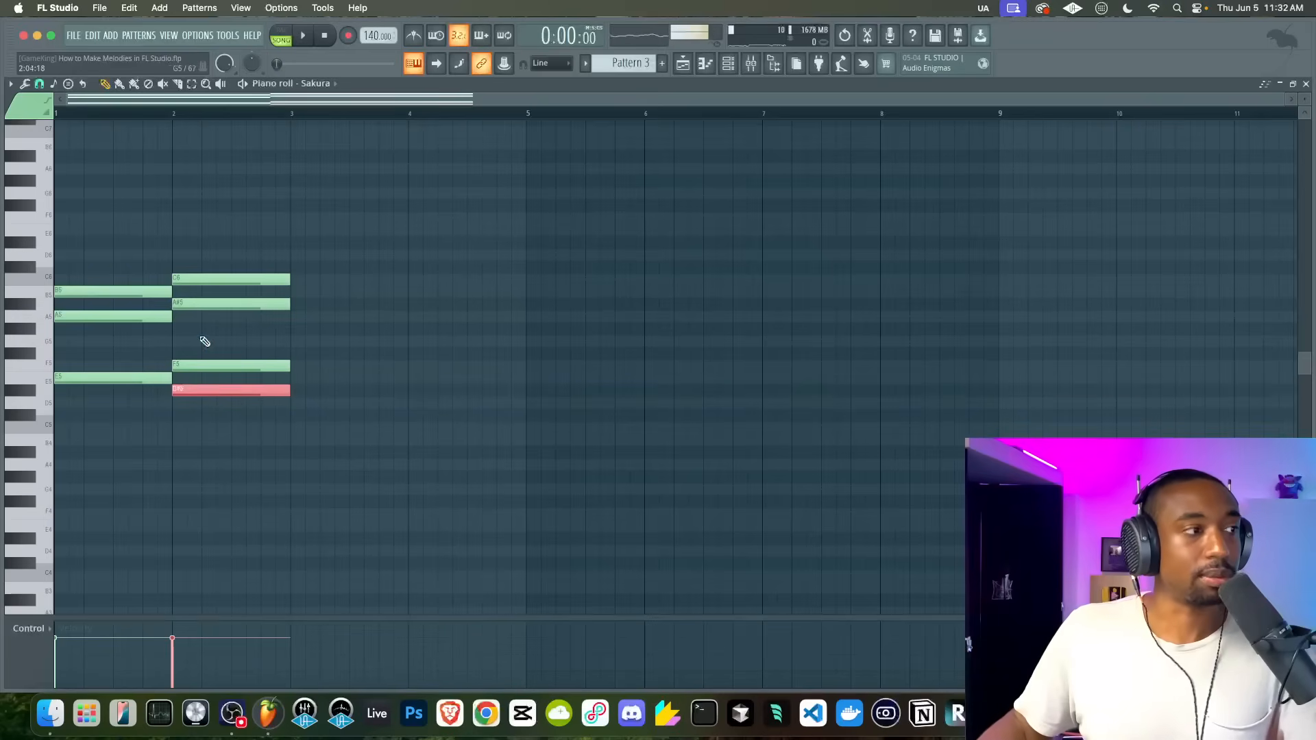
- Select all the scale notes and stack them together in bar 5 as a reference
{"action": "left_click_drag", "start_coordinate": [153, 262], "coordinate": [143, 395]}
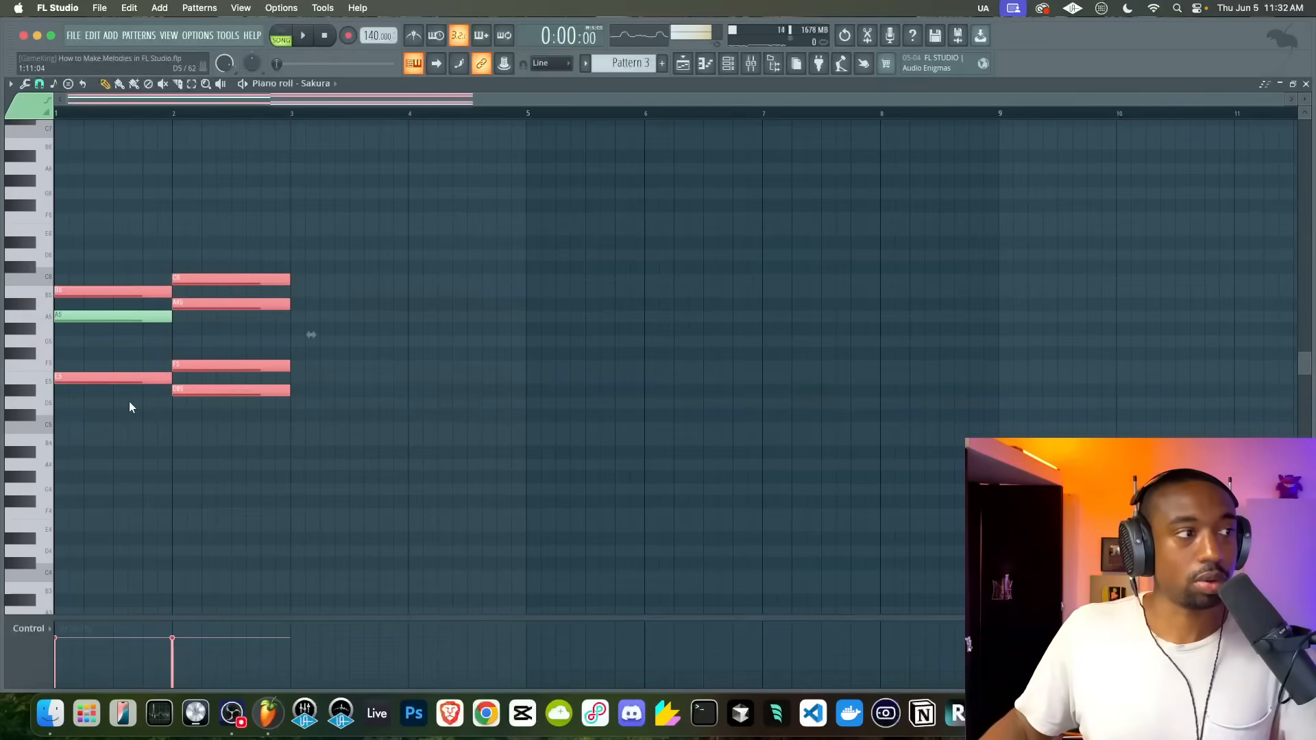
{"action": "left_click", "coordinate": [192, 438]}
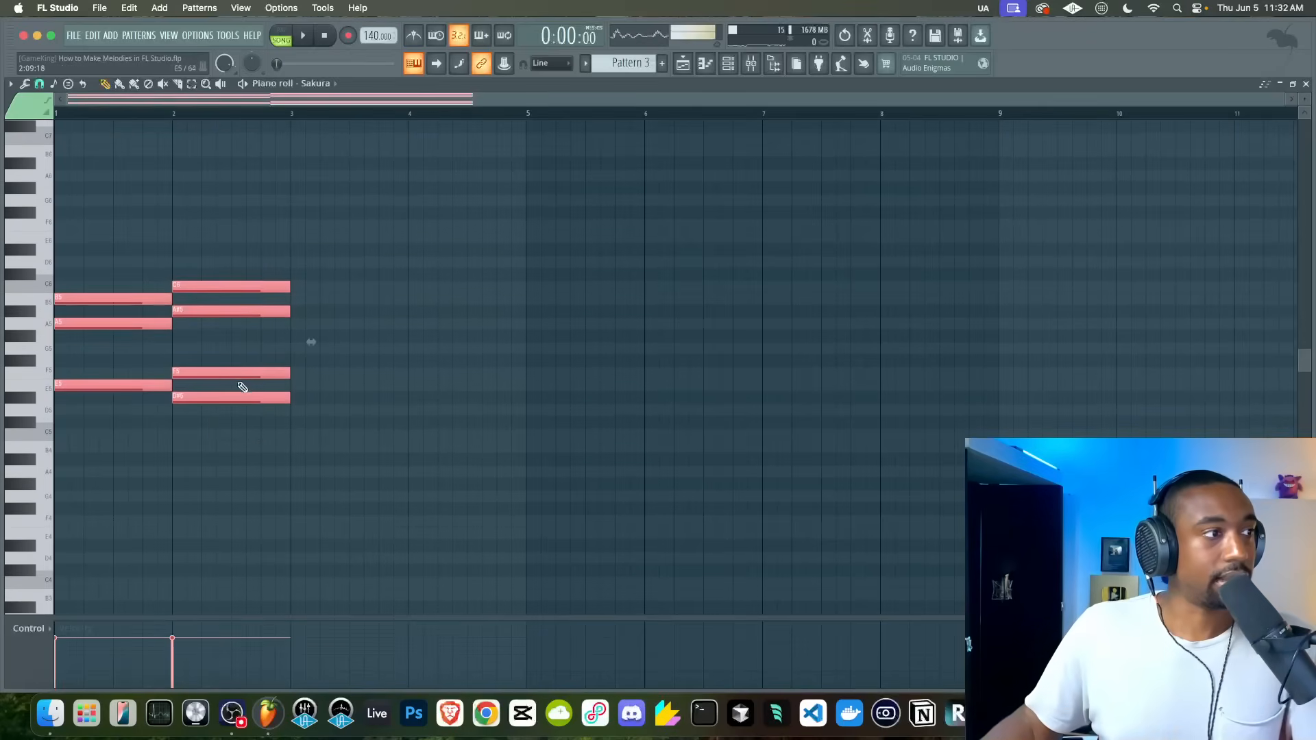
{"action": "left_click_drag", "start_coordinate": [230, 236], "coordinate": [96, 286]}
{"action": "left_click_drag", "start_coordinate": [70, 395], "coordinate": [541, 395]}
{"action": "left_click", "coordinate": [546, 449]}
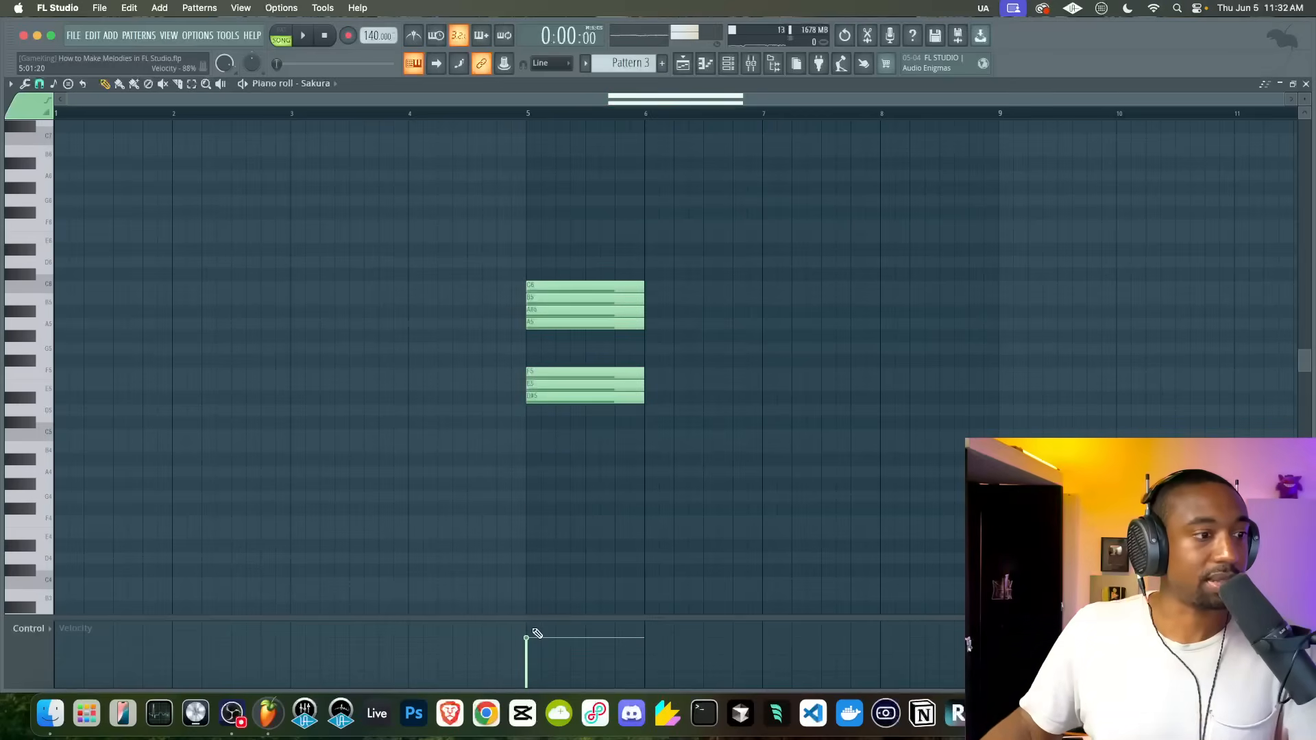
- Lower the velocity of the bar 5 reference notes to about zero and enlarge the velocity lane
{"action": "left_click_drag", "start_coordinate": [537, 634], "coordinate": [532, 683]}
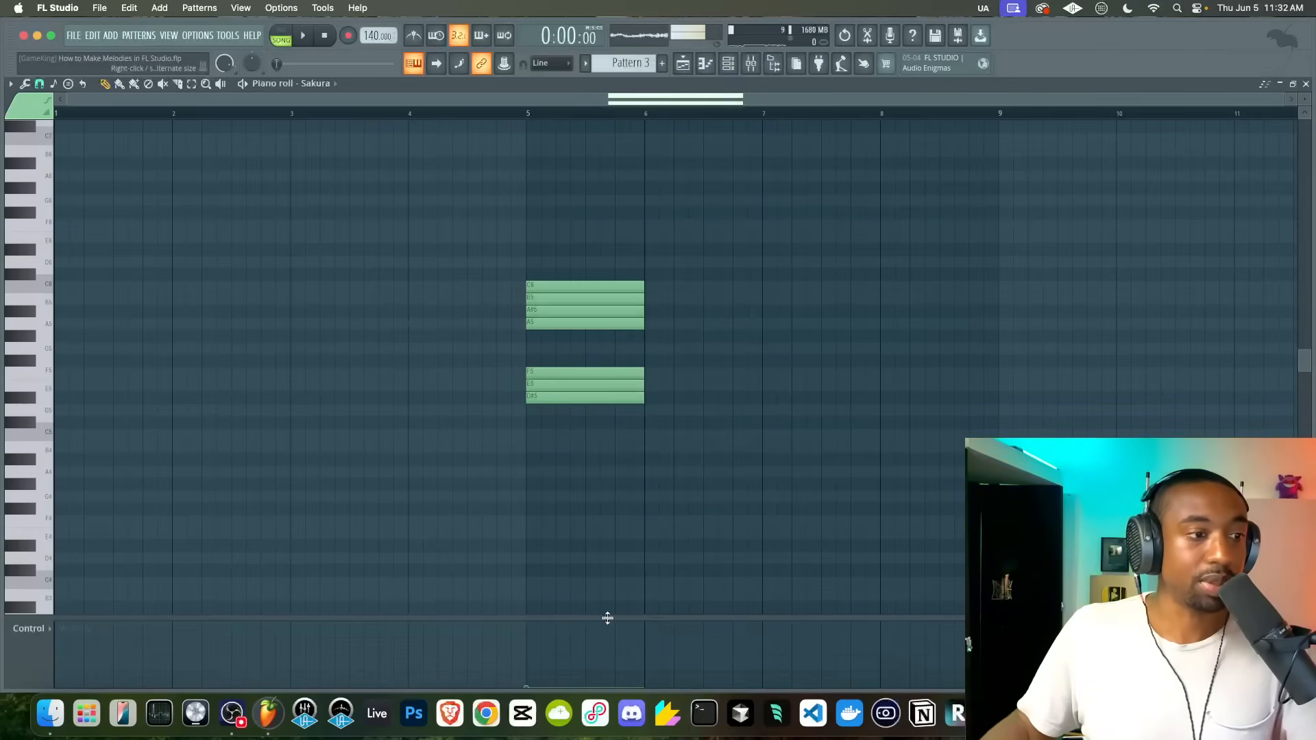
{"action": "left_click_drag", "start_coordinate": [608, 618], "coordinate": [606, 525]}
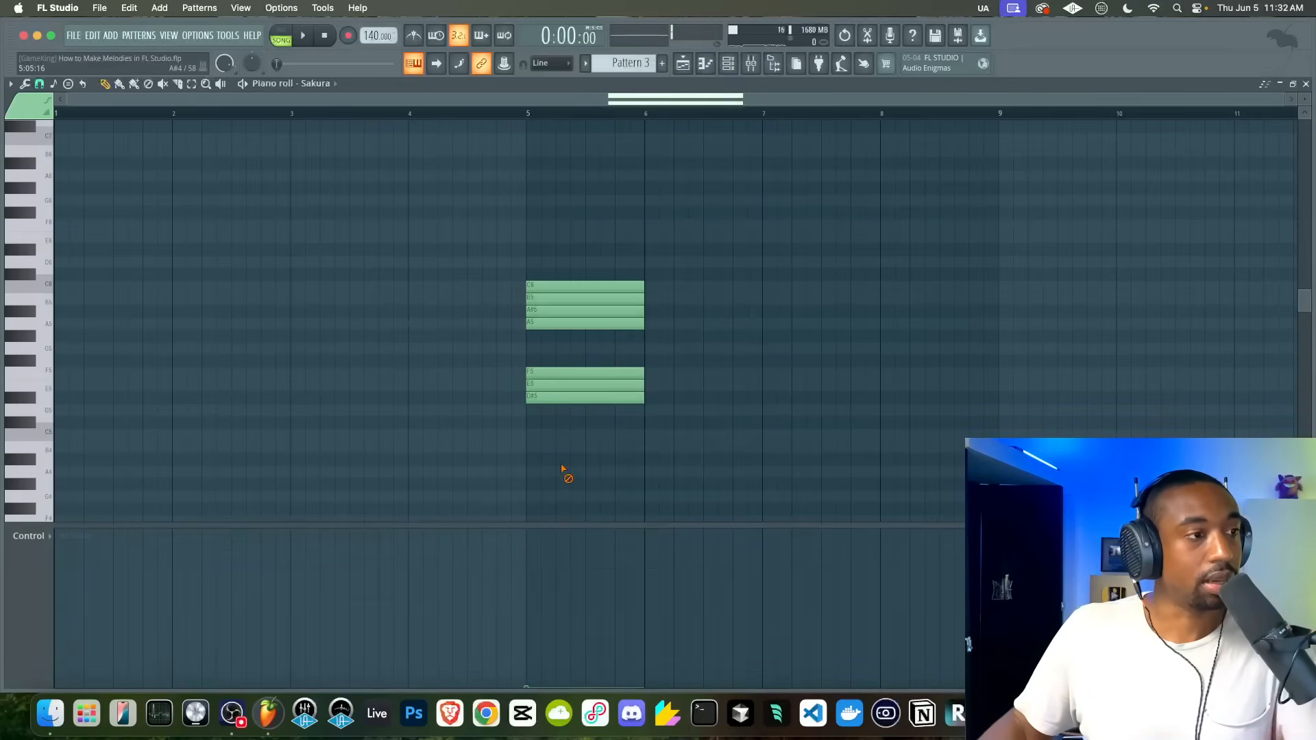
{"action": "left_click_drag", "start_coordinate": [576, 452], "coordinate": [566, 207]}
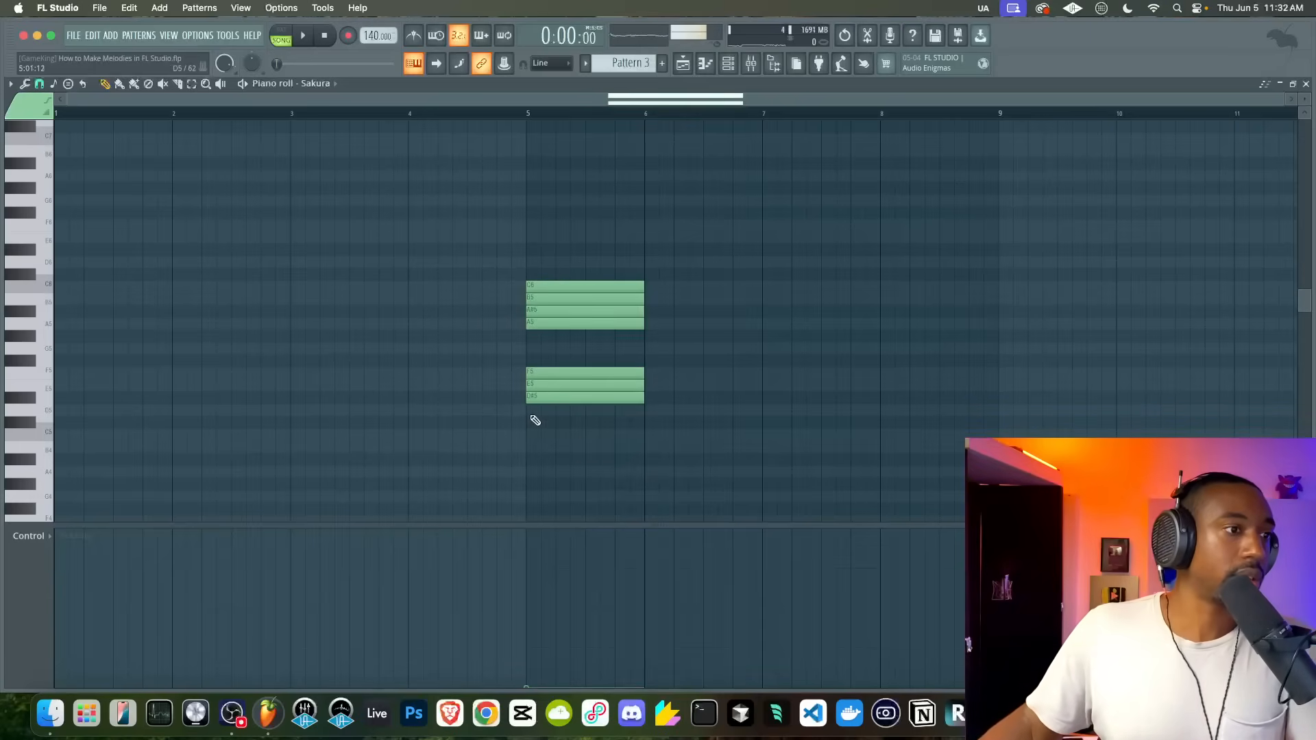
- Enter an E5 note at the start of bar 1, play the pattern and shorten the note to half a bar
{"action": "left_click", "coordinate": [76, 388]}
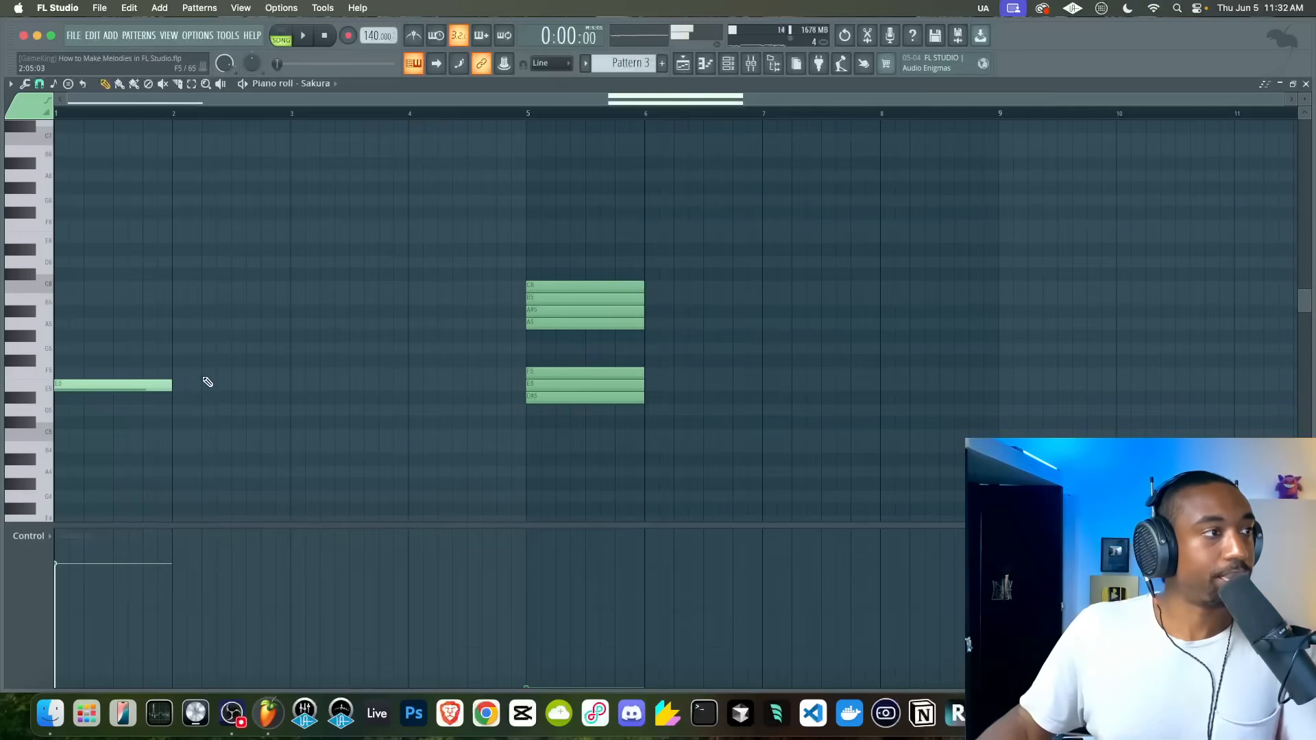
{"action": "key", "text": "space"}
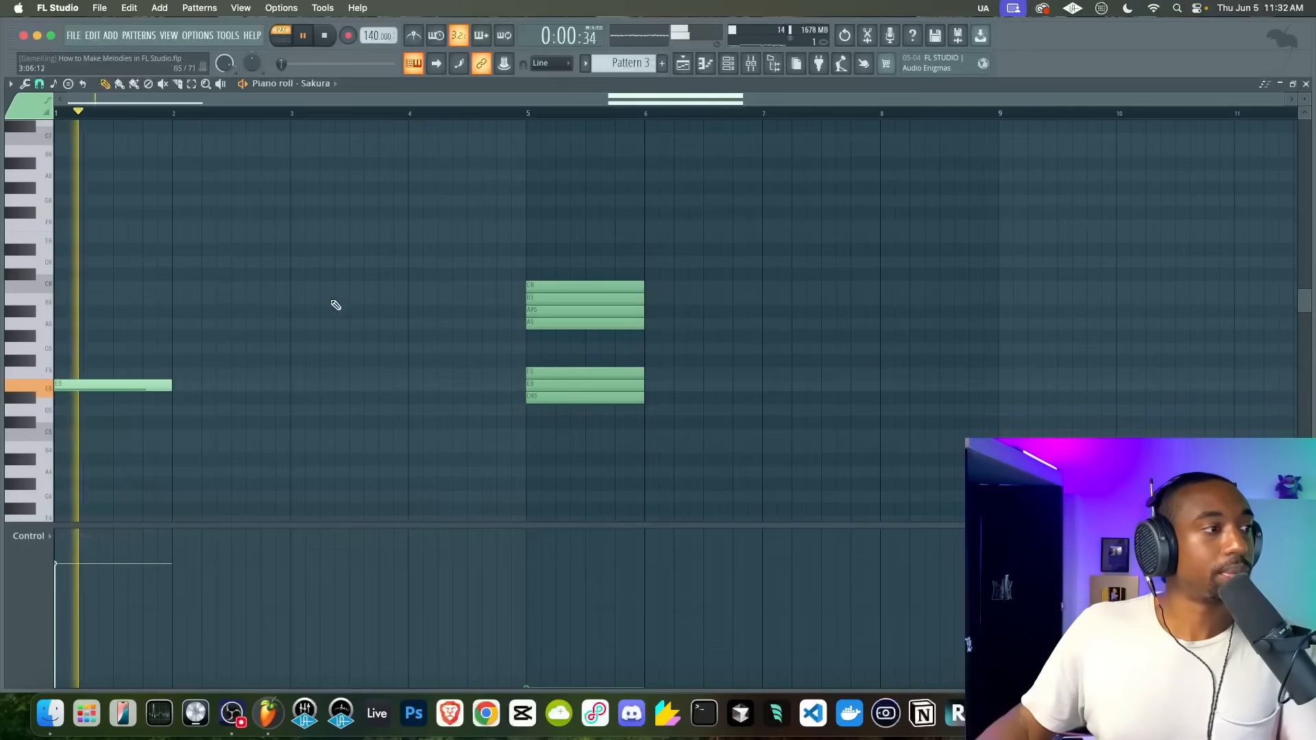
{"action": "key", "text": "space"}
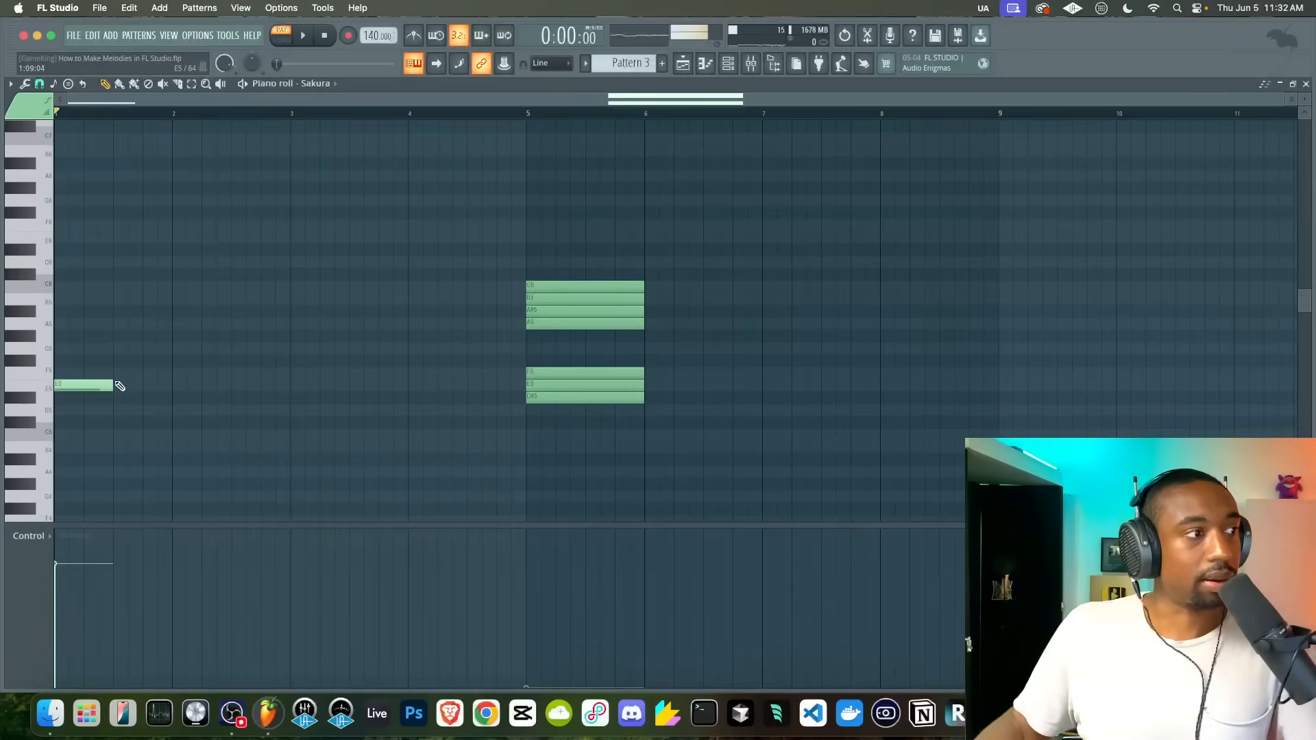
{"action": "left_click_drag", "start_coordinate": [541, 373], "coordinate": [542, 388]}
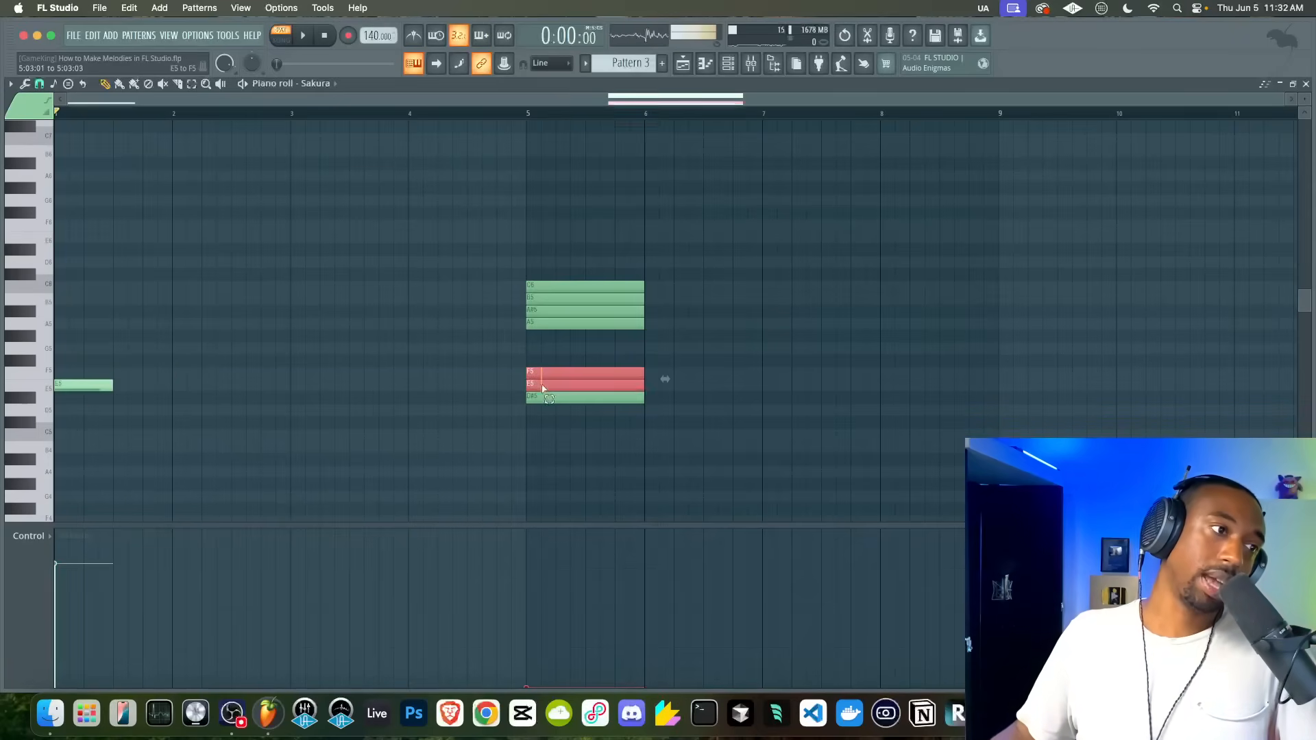
{"action": "left_click", "coordinate": [331, 370]}
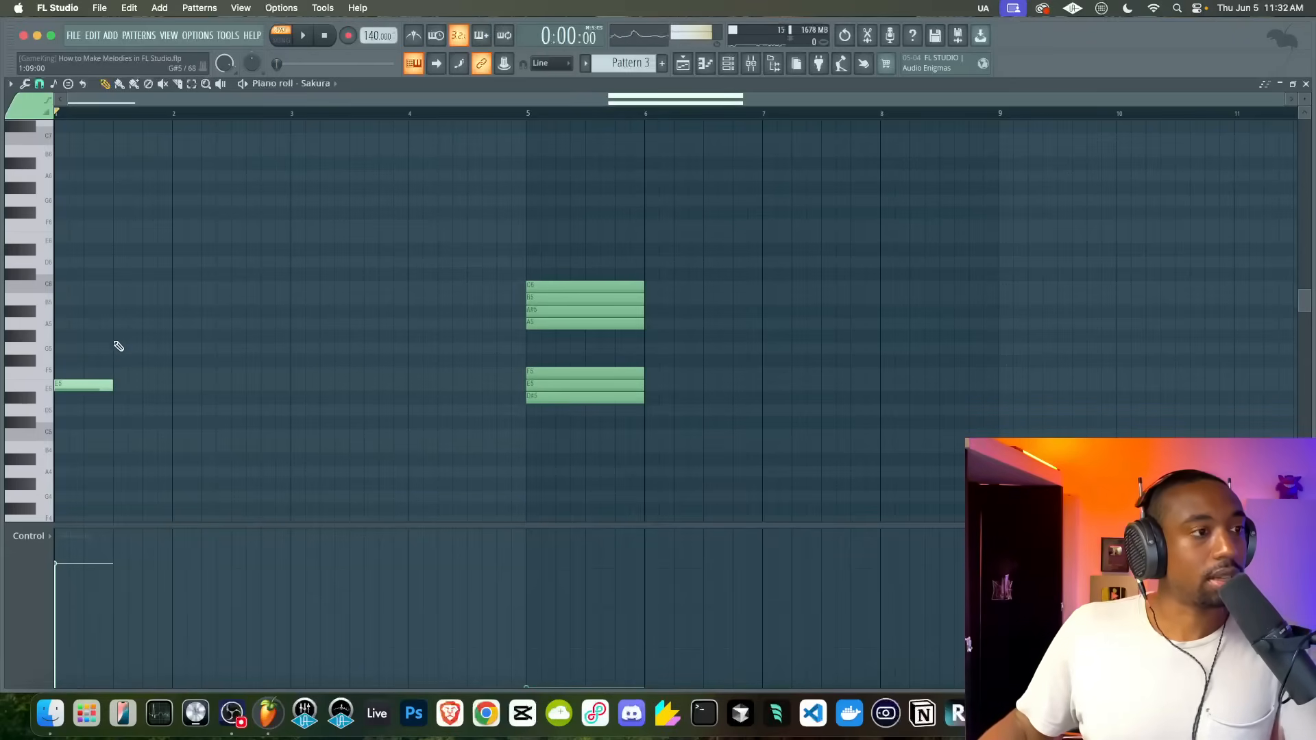
- Add a half-bar B5 after the E5 and a quarter-bar C6 on bar 1's last beat, checking them by playback
{"action": "left_click", "coordinate": [123, 302]}
{"action": "key", "text": "space"}
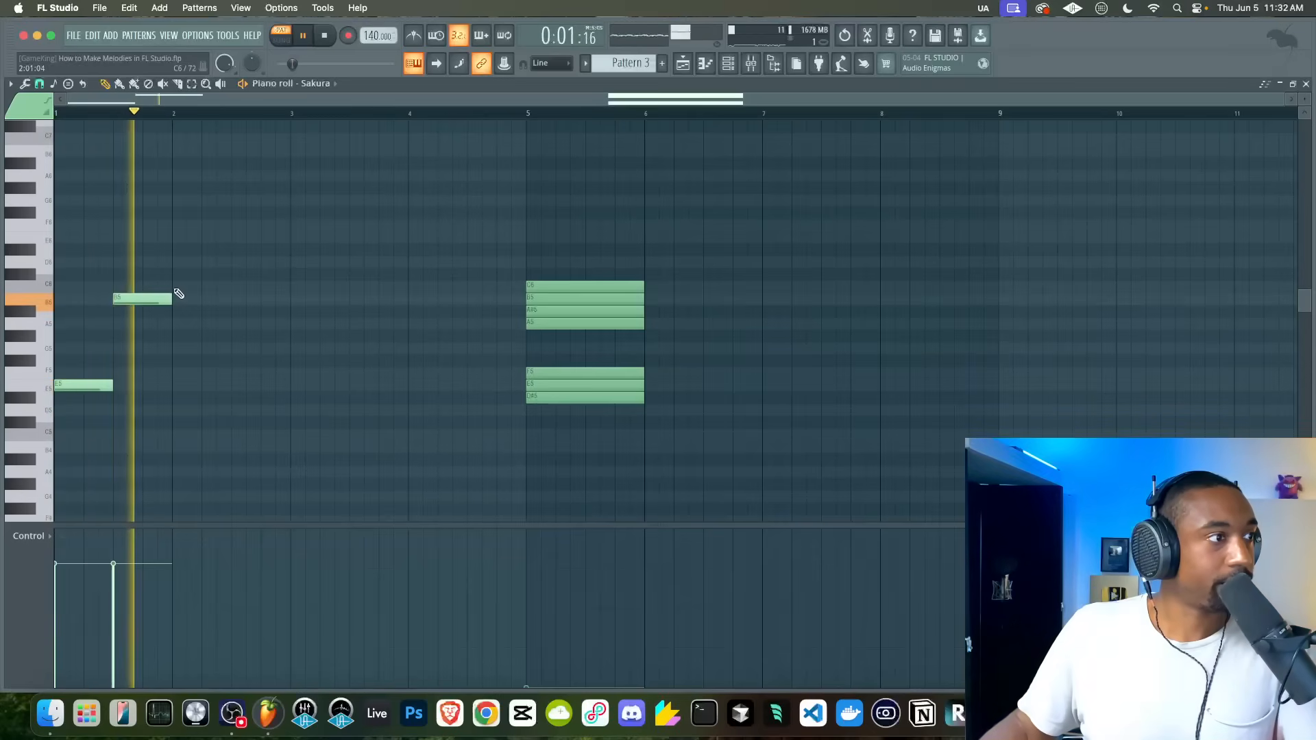
{"action": "key", "text": "space"}
{"action": "left_click", "coordinate": [145, 286]}
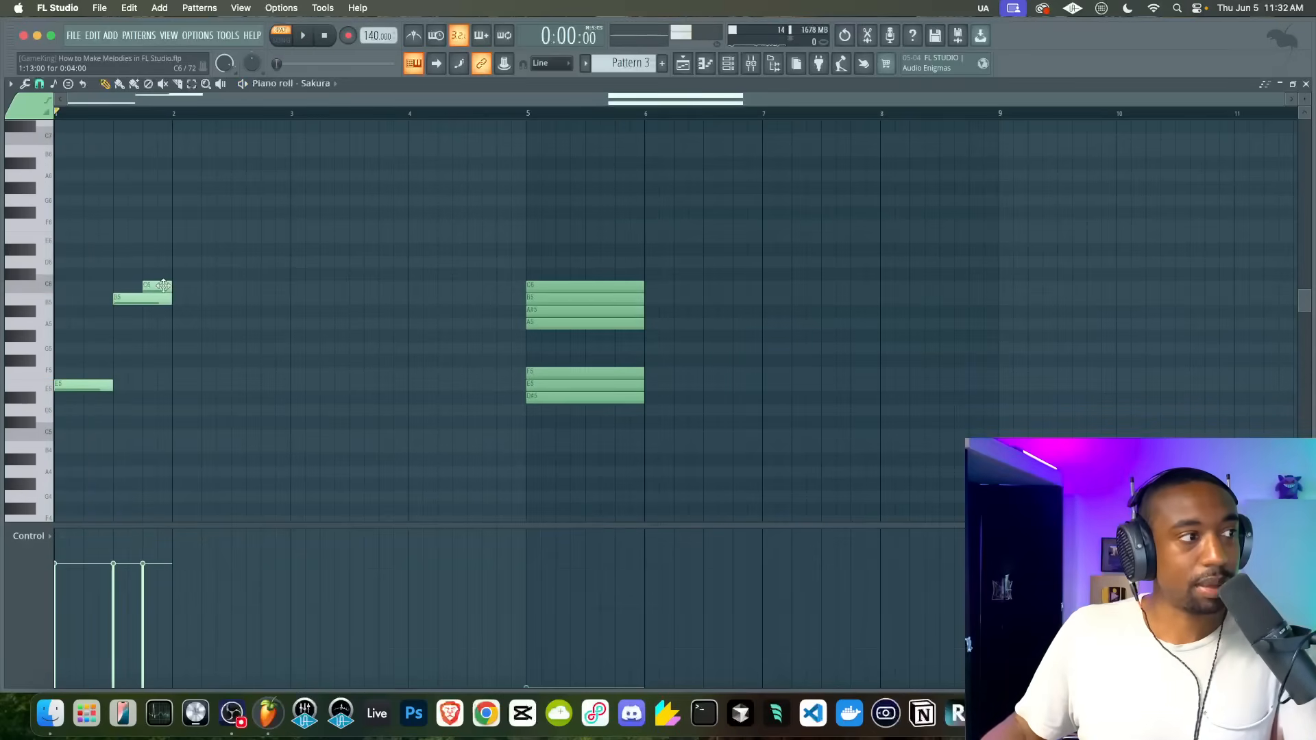
{"action": "key", "text": "space"}
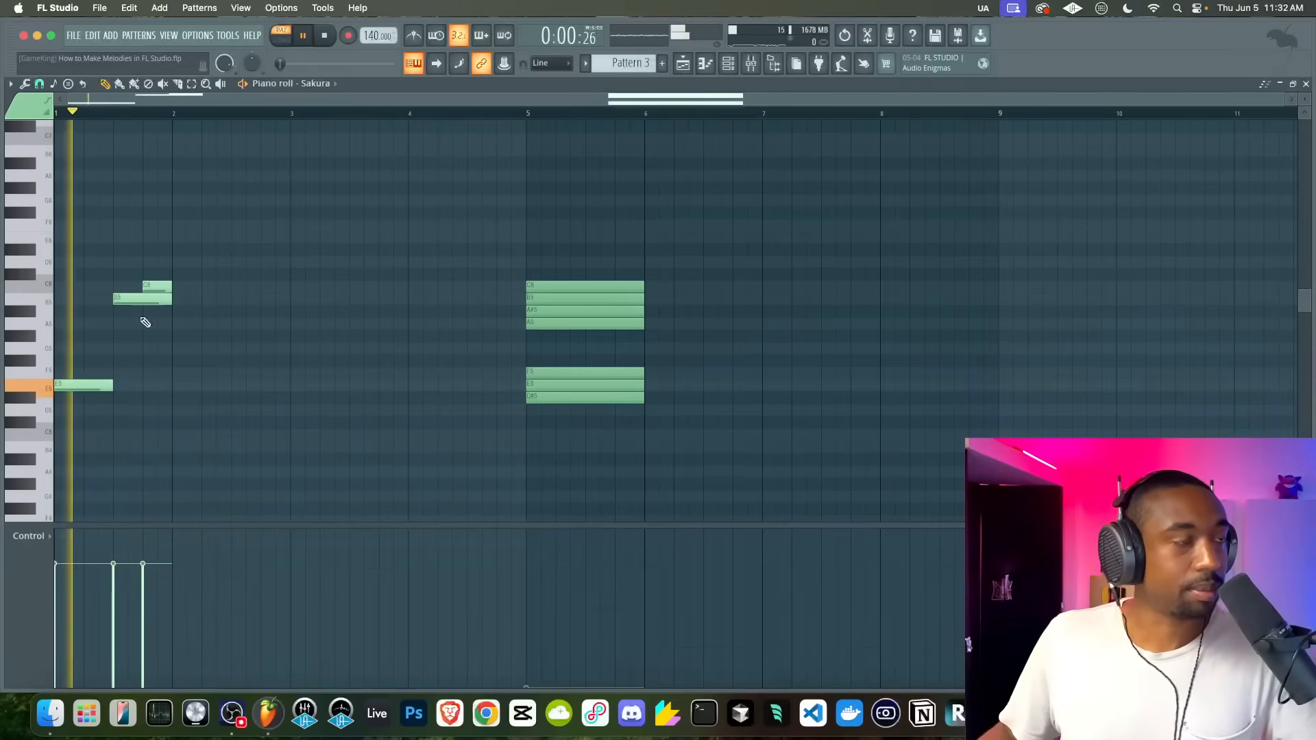
{"action": "key", "text": "space"}
- Repeat the E5, B5, C6 motif from bar 1 across bars 2 to 4
{"action": "left_click_drag", "start_coordinate": [65, 255], "coordinate": [179, 414]}
{"action": "left_click_drag", "start_coordinate": [93, 385], "coordinate": [211, 385]}
{"action": "key", "text": "space"}
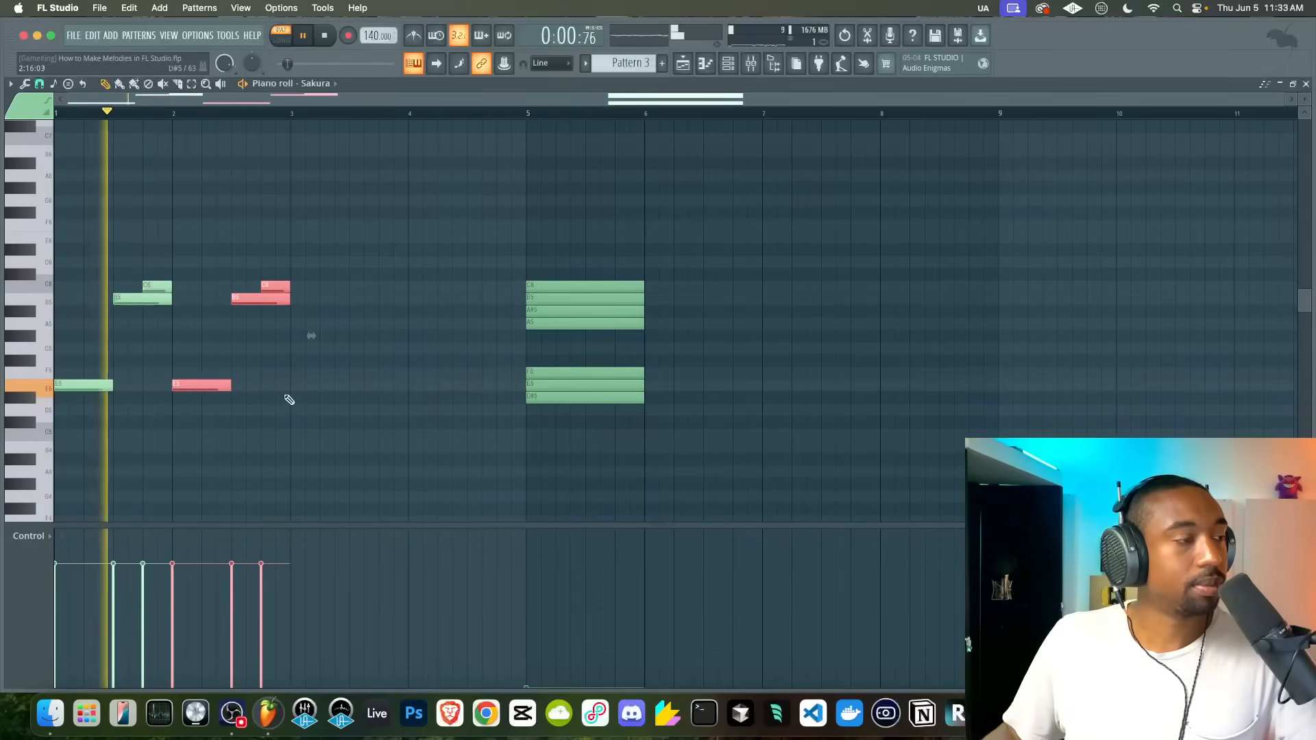
{"action": "left_click_drag", "start_coordinate": [361, 428], "coordinate": [80, 219]}
{"action": "key", "text": "ctrl+b"}
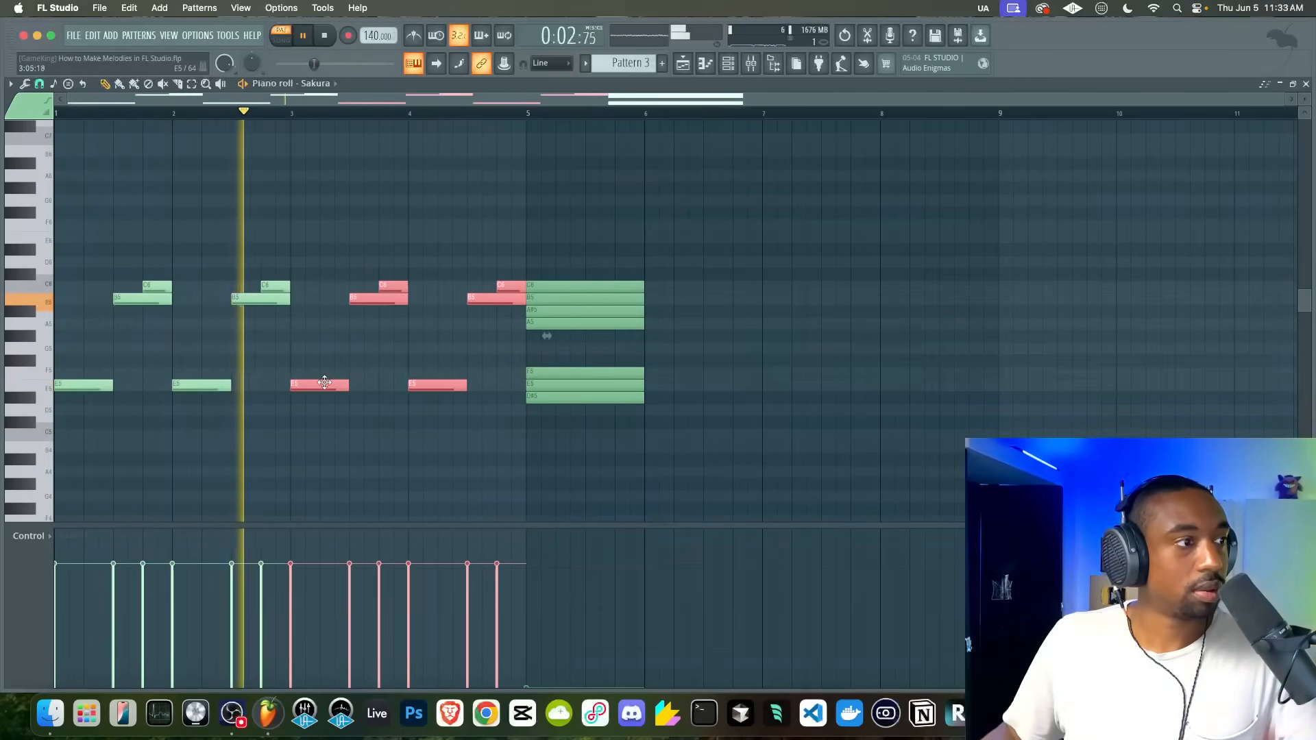
- Set a time selection over bars 1 to 4 and play back the looped motif
{"action": "key", "text": "space"}
{"action": "left_click_drag", "start_coordinate": [524, 116], "coordinate": [27, 139]}
{"action": "key", "text": "space"}
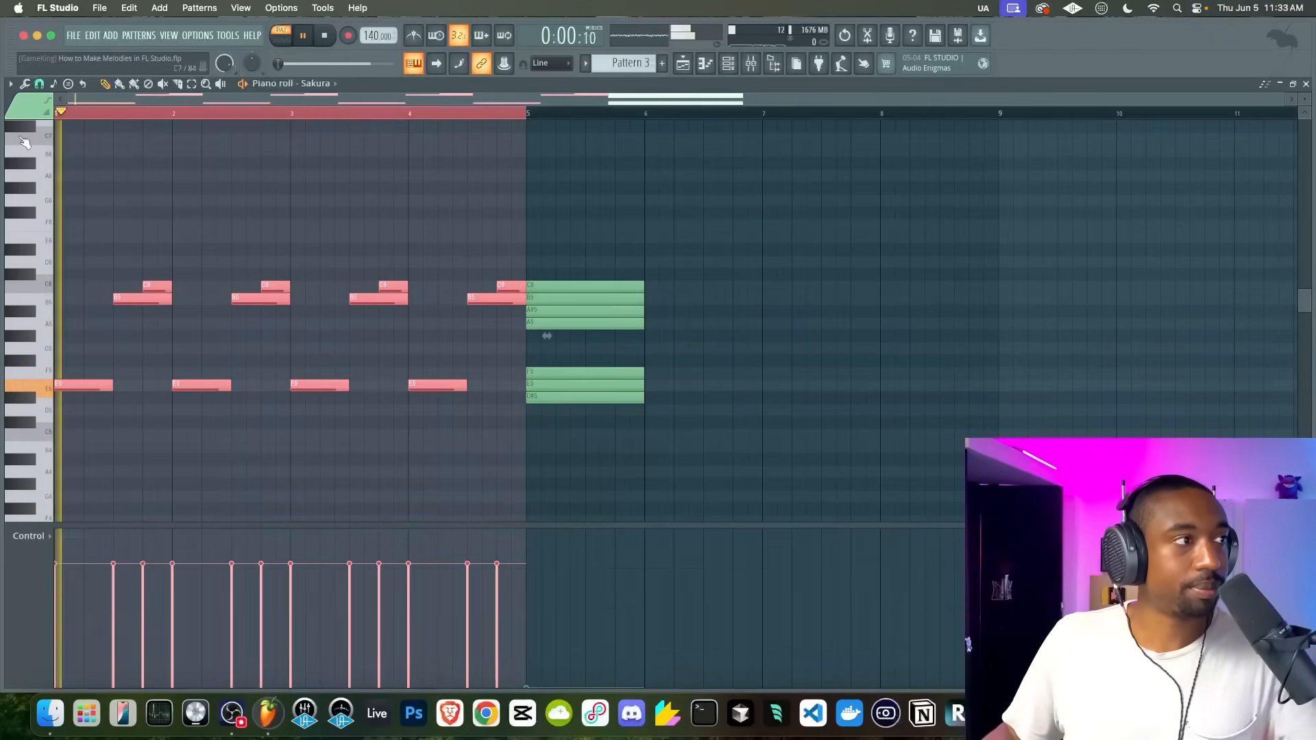
{"action": "right_click", "coordinate": [207, 211]}
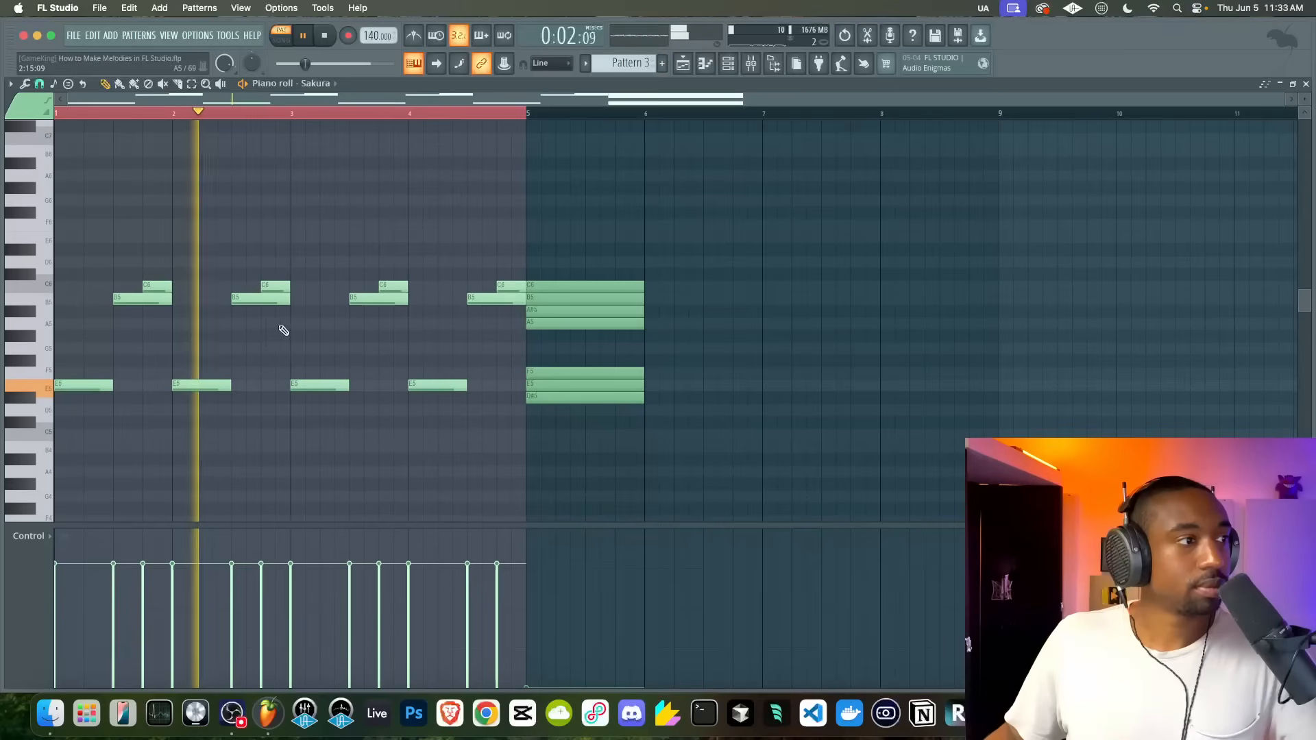
{"action": "key", "text": "space"}
- Using the reference notes, lower bar 2's B5 to A5 and its C6 to A#5
{"action": "left_click_drag", "start_coordinate": [297, 259], "coordinate": [547, 411]}
{"action": "right_click", "coordinate": [349, 274]}
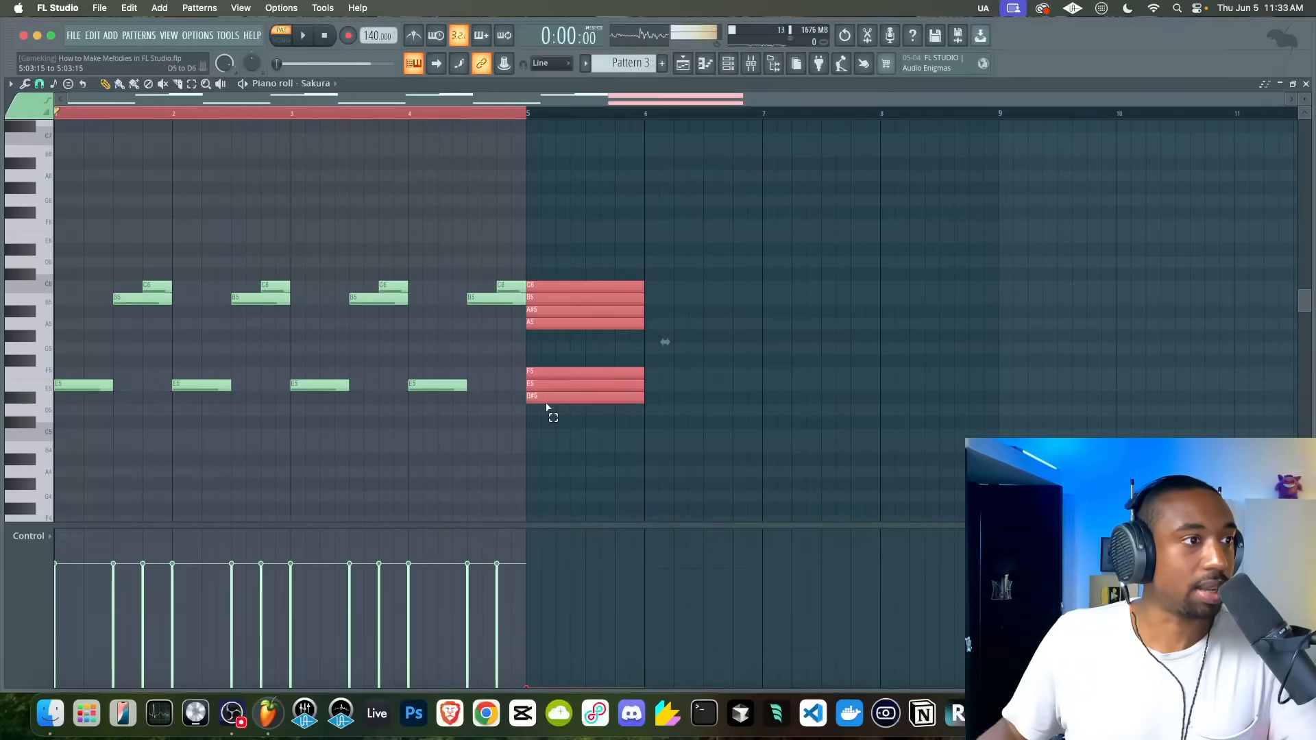
{"action": "right_click", "coordinate": [356, 336]}
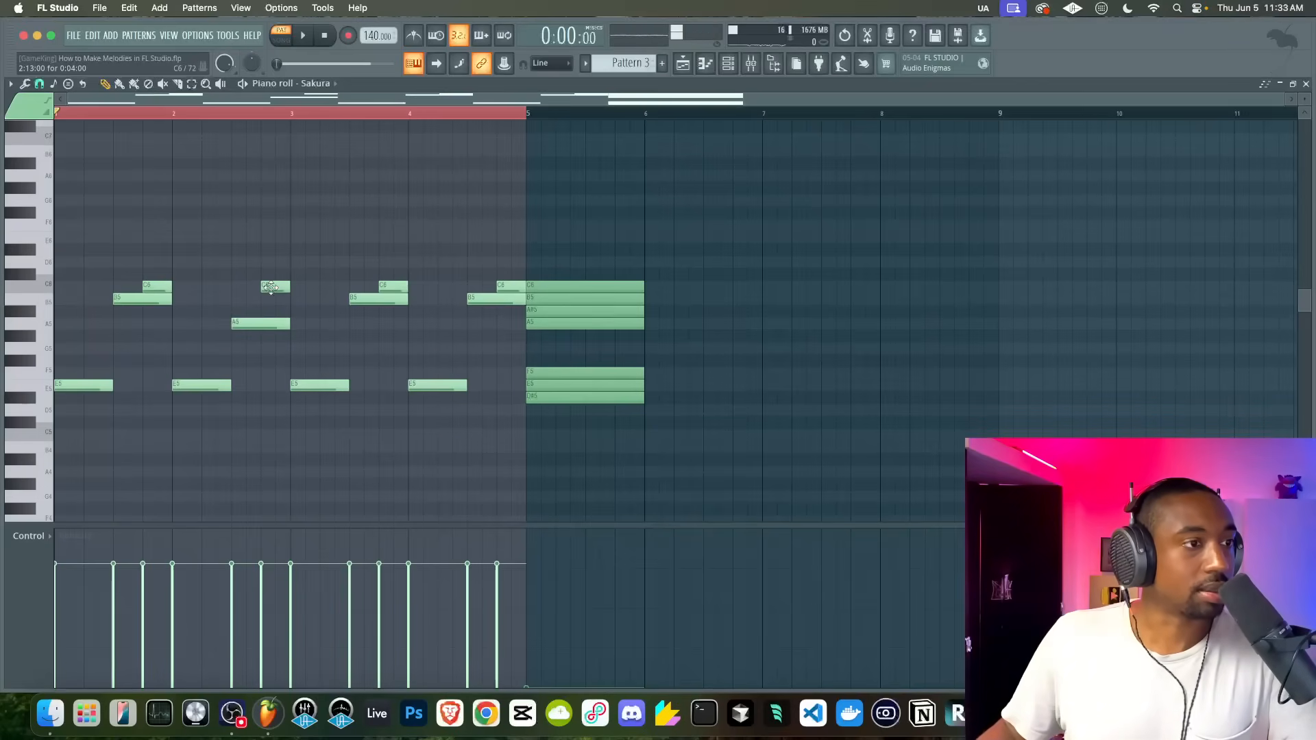
{"action": "key", "text": "space"}
{"action": "mouse_move", "coordinate": [269, 286]}
{"action": "left_mouse_down"}
{"action": "mouse_move", "coordinate": [272, 322]}
{"action": "mouse_move", "coordinate": [273, 310]}
{"action": "left_mouse_up"}
- Lower bar 3's B5 to A5 and its C6 to F5, then play the melody
{"action": "left_click_drag", "start_coordinate": [377, 317], "coordinate": [407, 265]}
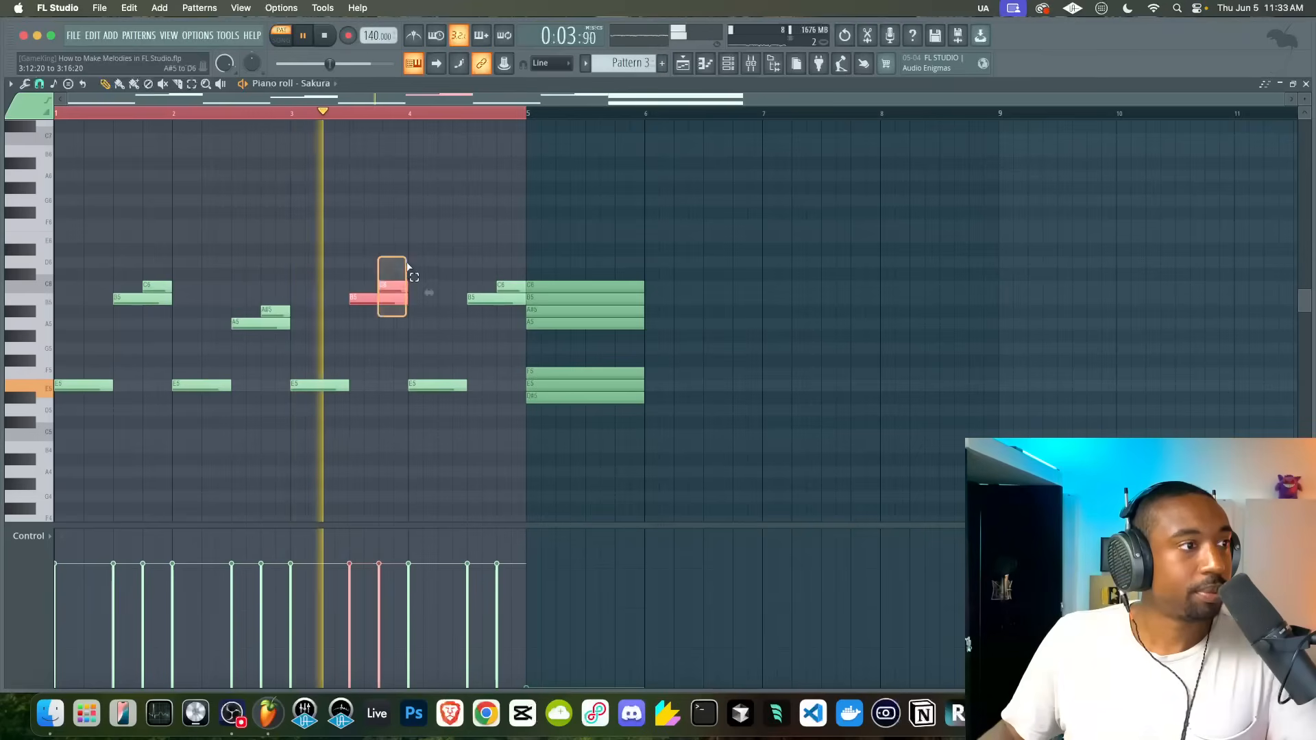
{"action": "key", "text": "space"}
{"action": "left_click_drag", "start_coordinate": [259, 303], "coordinate": [301, 331]}
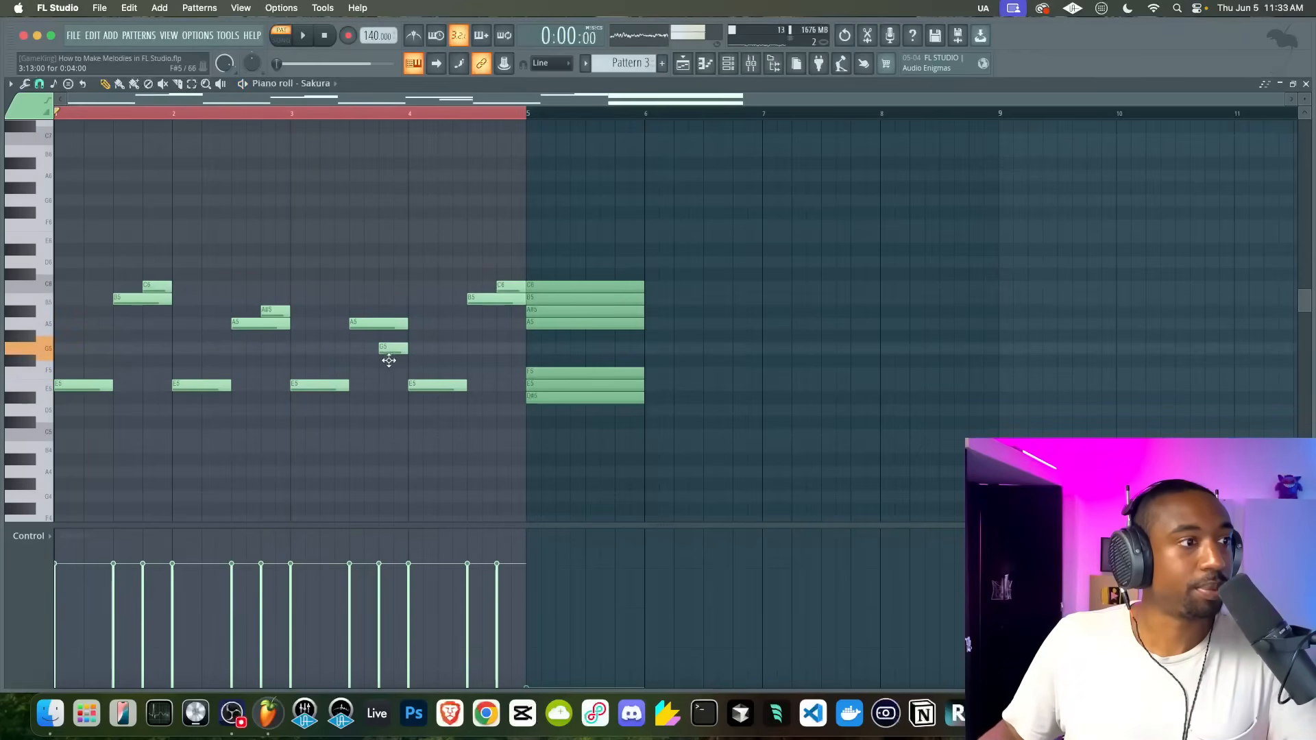
{"action": "key", "text": "space"}
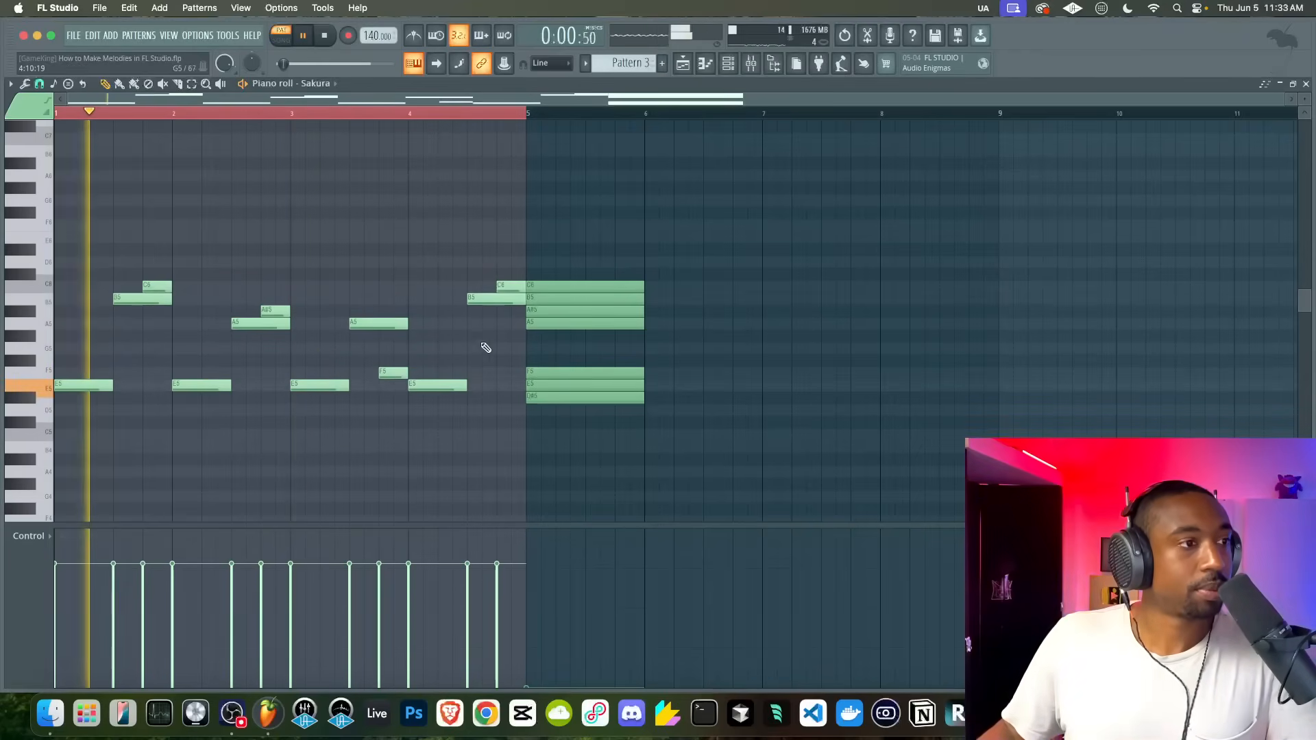
- Lower the last C6 note in bar 4 by nine semitones to D#5
{"action": "left_click", "coordinate": [509, 288]}
{"action": "key", "text": "shift+Down"}
{"action": "key", "text": "shift+Down"}
{"action": "key", "text": "shift+Down"}
{"action": "key", "text": "shift+Down"}
{"action": "key", "text": "shift+Down"}
{"action": "key", "text": "shift+Down"}
{"action": "key", "text": "shift+Down"}
{"action": "key", "text": "shift+Down"}
{"action": "key", "text": "shift+Down"}
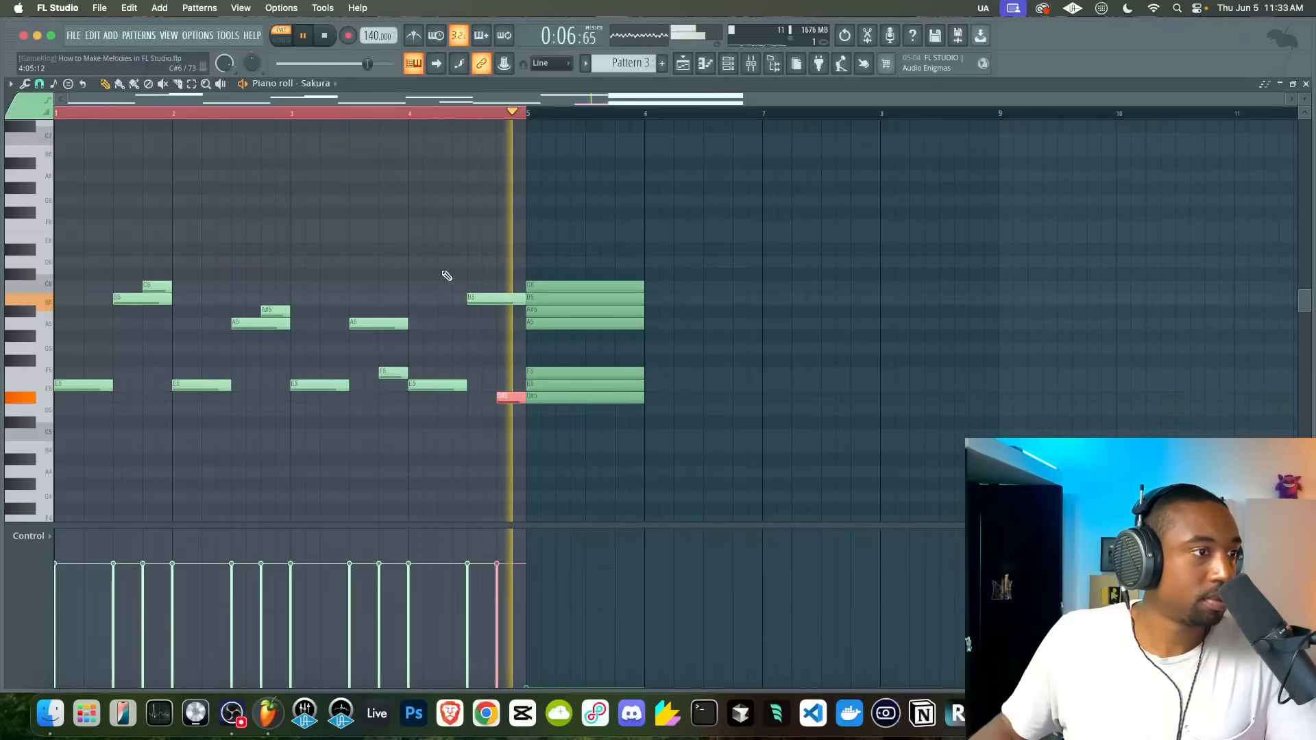
- Play the looped melody again and select the short closing notes in bars 2, 3 and 4
{"action": "key", "text": "space"}
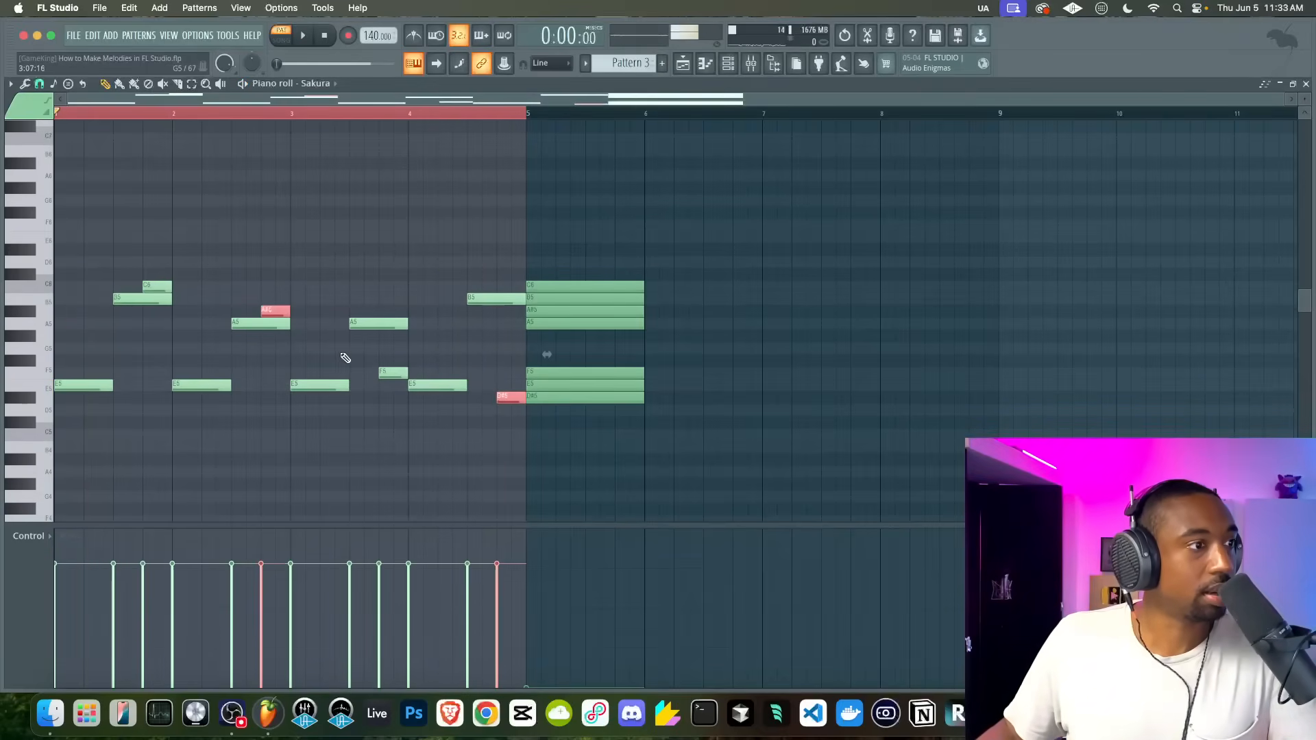
{"action": "key", "text": "space"}
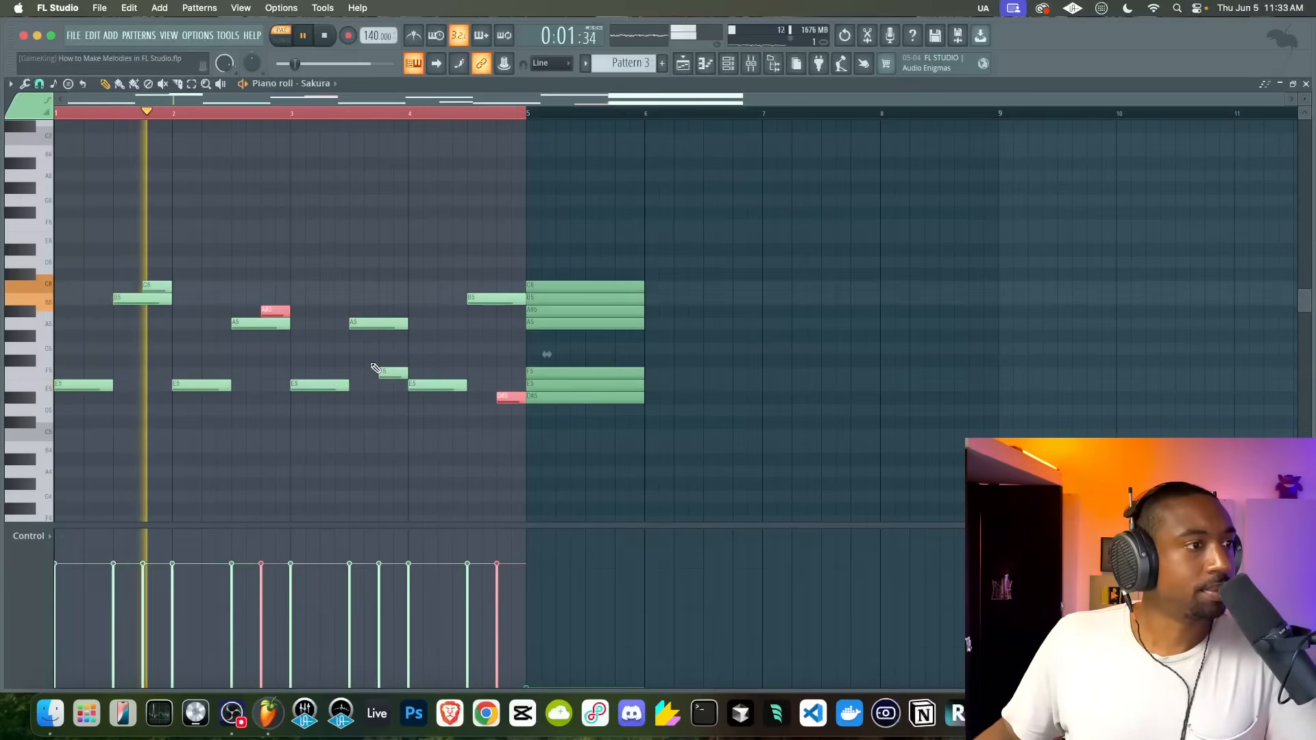
{"action": "left_click", "coordinate": [389, 373], "text": "shift+super"}
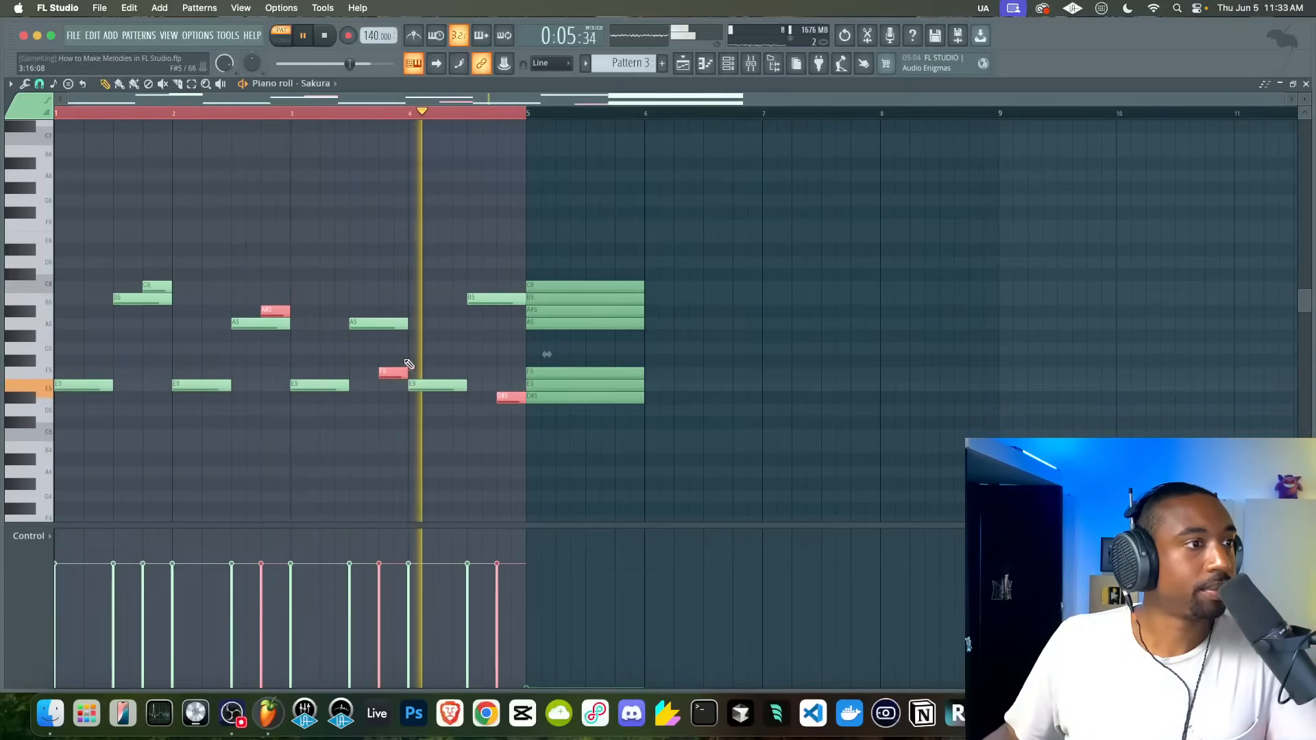
{"action": "left_click", "coordinate": [249, 310]}
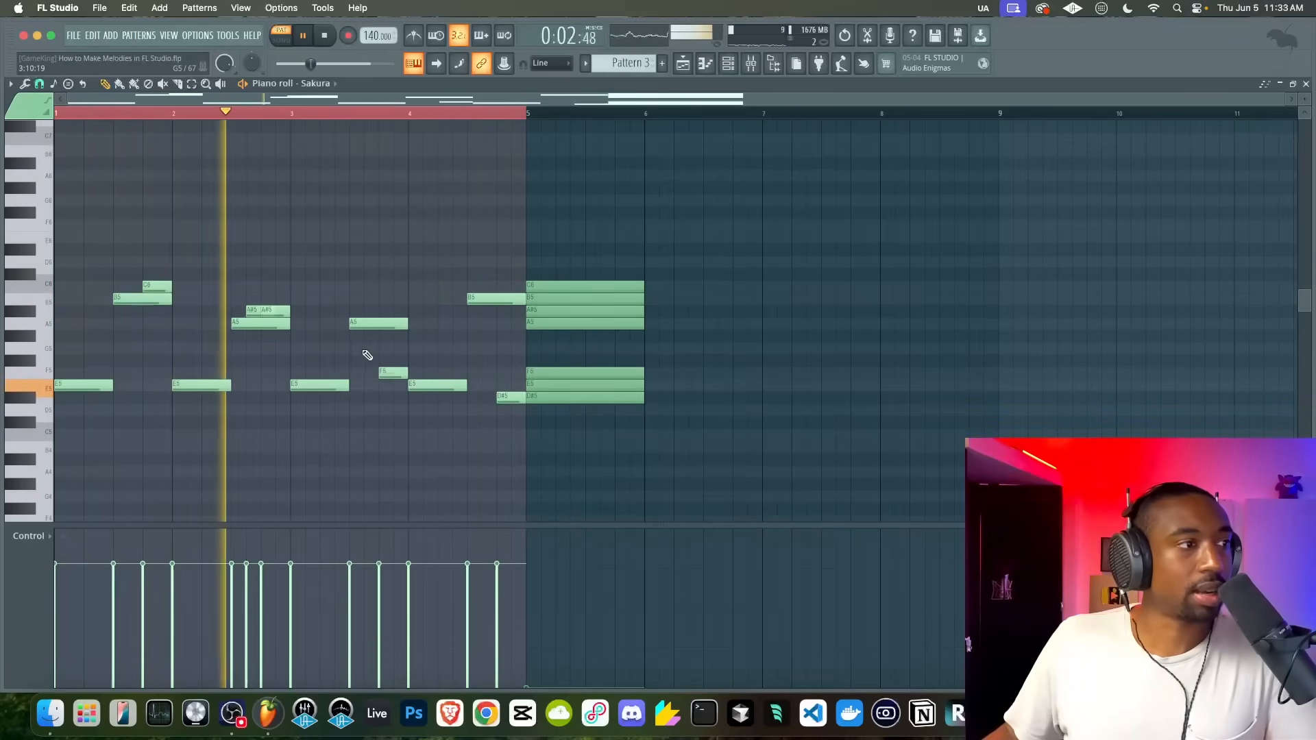
{"action": "key", "text": "space"}
{"action": "key", "text": "super+z"}
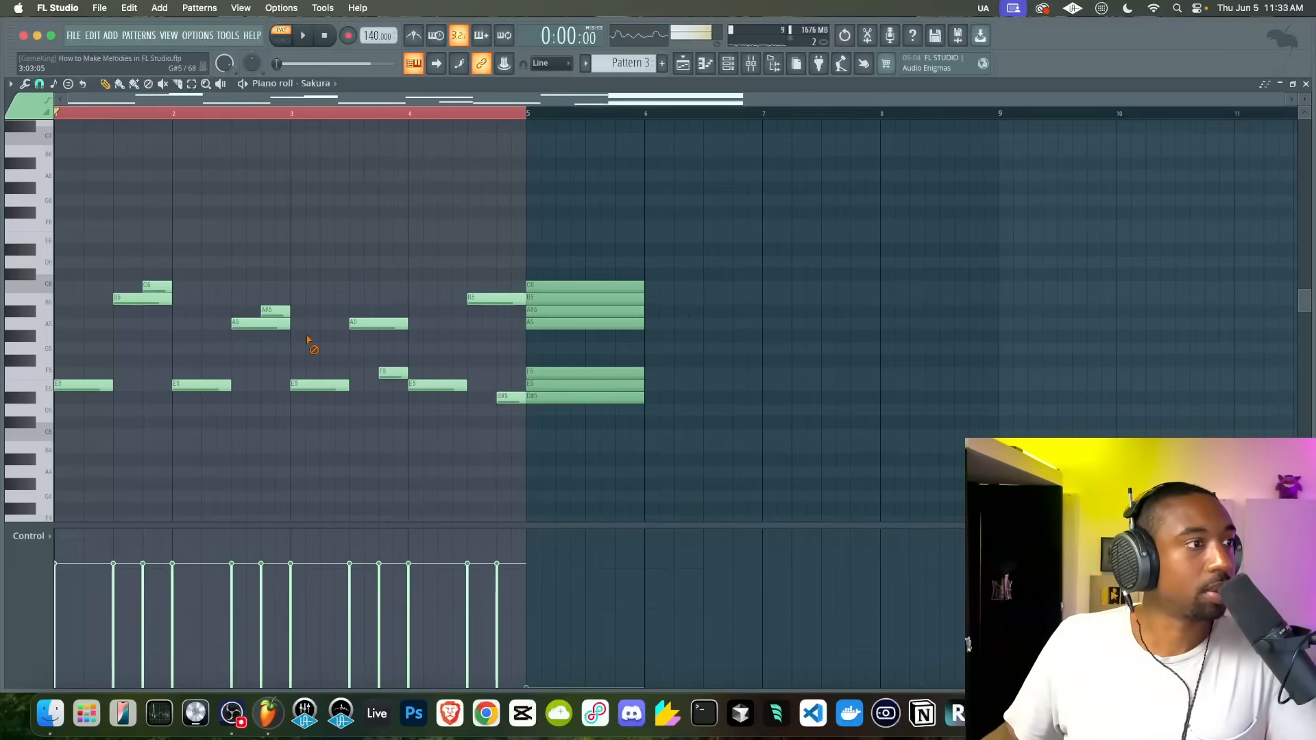
{"action": "key", "text": "space"}
{"action": "key", "text": "space"}
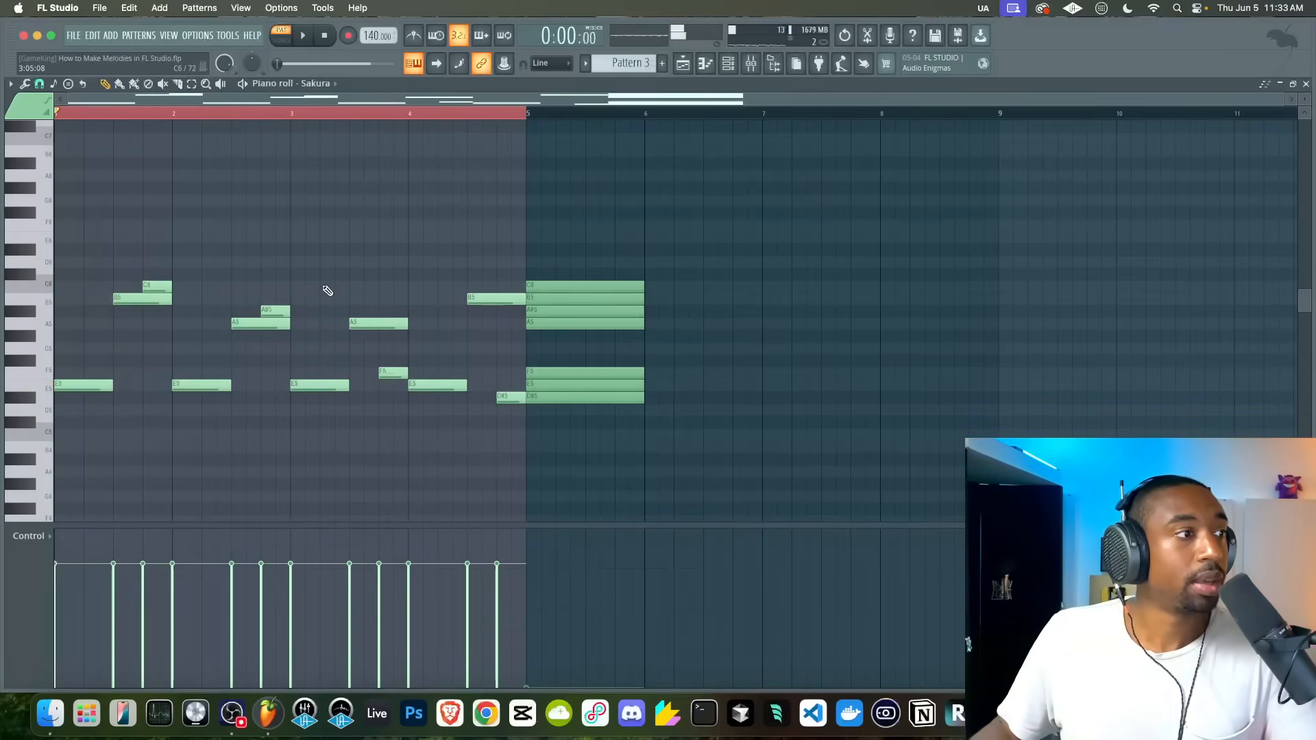
- Try the bars 1 to 4 melody one octave higher during playback and return it to its original octave
{"action": "scroll", "coordinate": [327, 290], "scroll_direction": "down", "scroll_amount": 3}
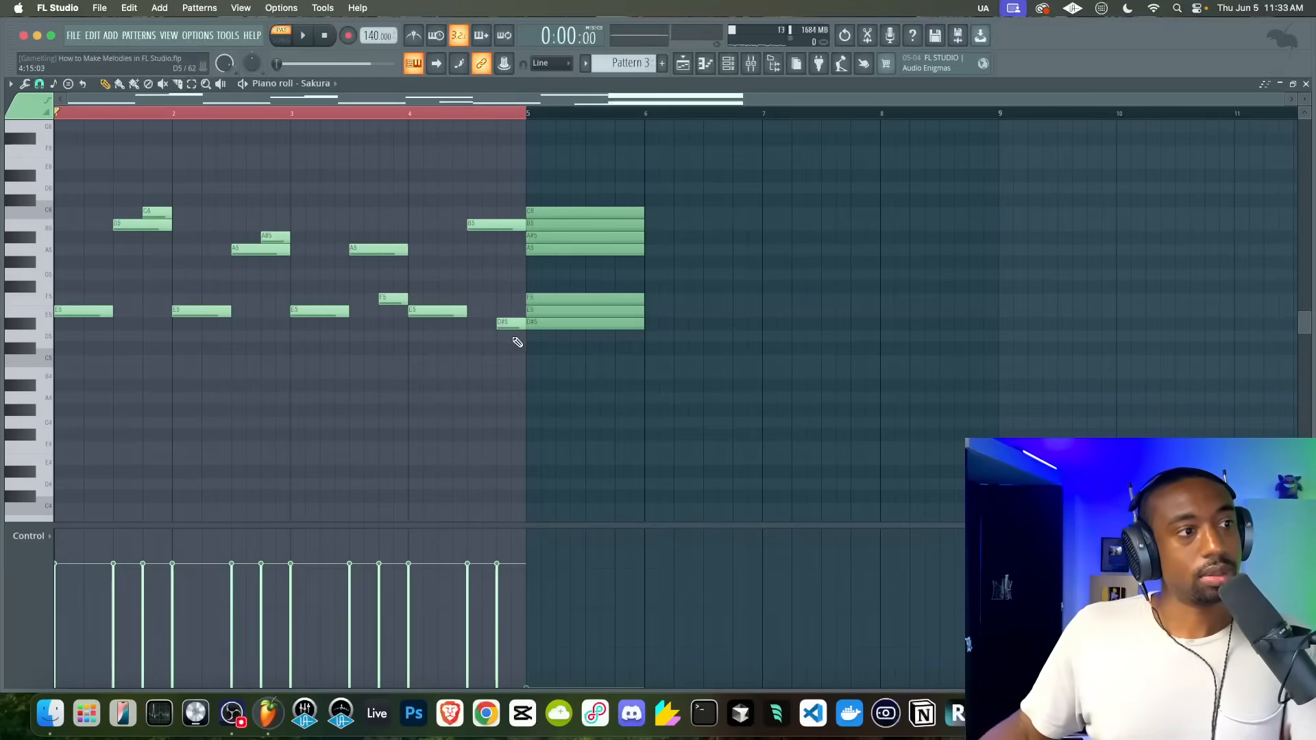
{"action": "left_click_drag", "start_coordinate": [518, 342], "coordinate": [54, 119]}
{"action": "scroll", "coordinate": [185, 249], "scroll_direction": "up", "scroll_amount": 3}
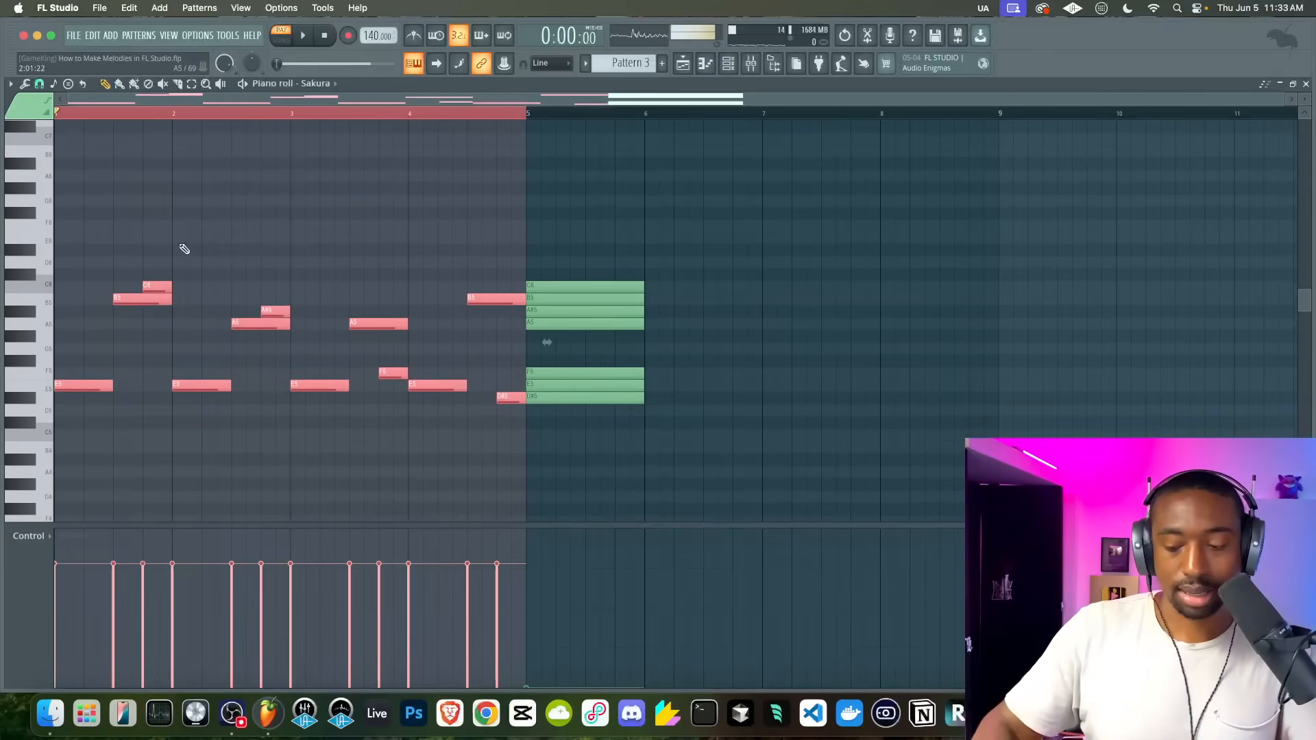
{"action": "key", "text": "ctrl+Up"}
{"action": "key", "text": "space"}
{"action": "scroll", "coordinate": [297, 285], "scroll_direction": "up", "scroll_amount": 9}
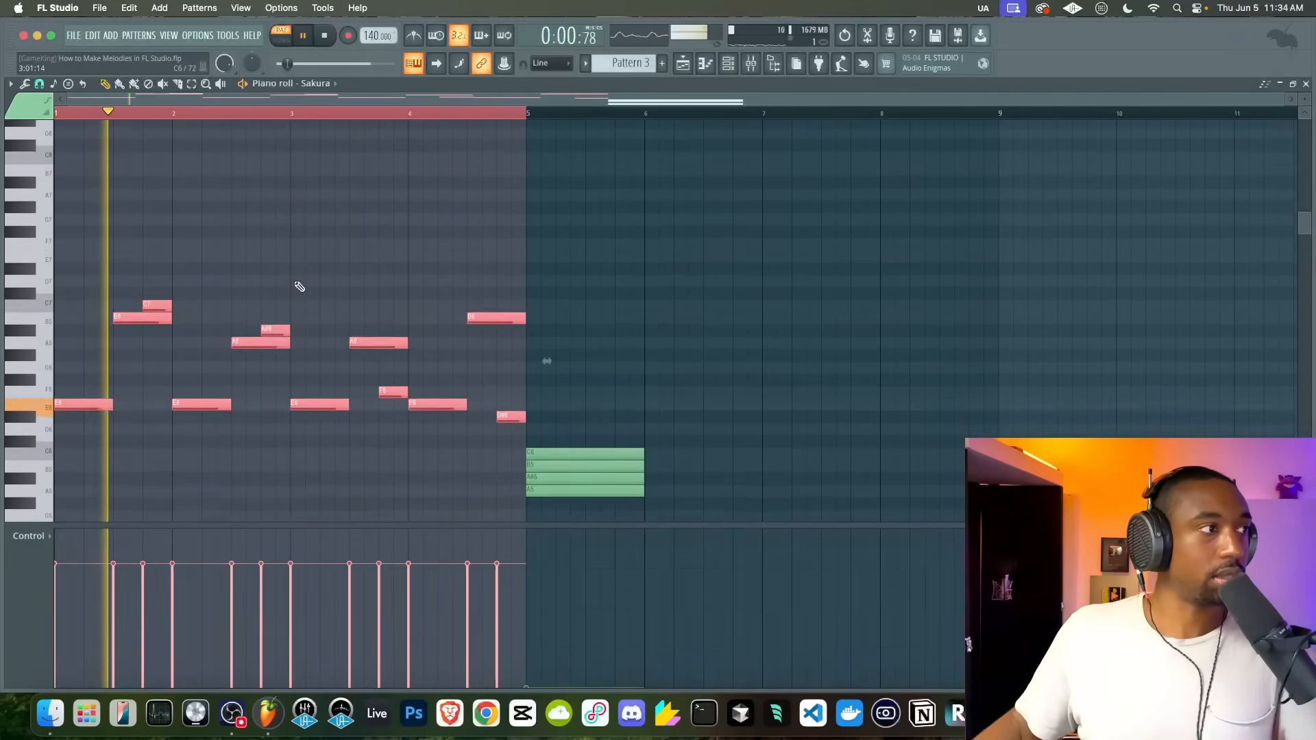
{"action": "scroll", "coordinate": [300, 287], "scroll_direction": "down", "scroll_amount": 5}
{"action": "scroll", "coordinate": [297, 284], "scroll_direction": "down", "scroll_amount": 3}
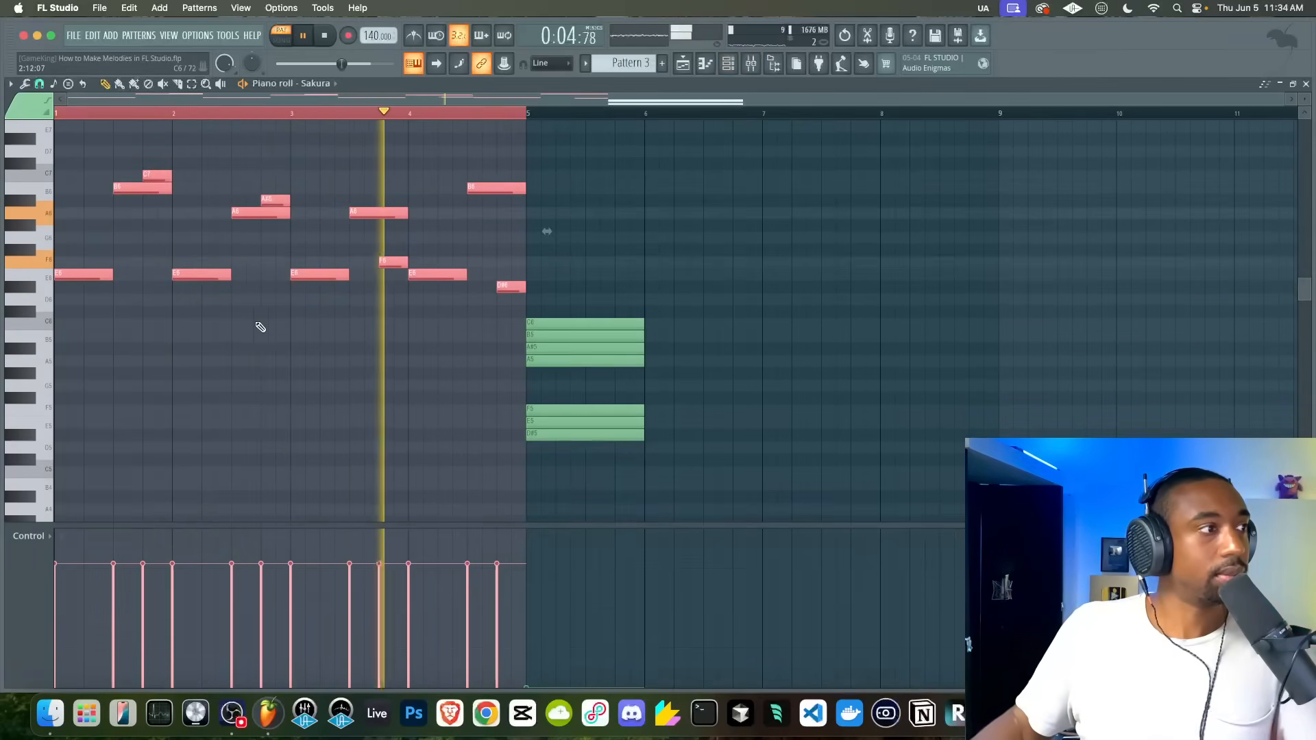
{"action": "key", "text": "ctrl+Down"}
{"action": "scroll", "coordinate": [108, 354], "scroll_direction": "down", "scroll_amount": 9}
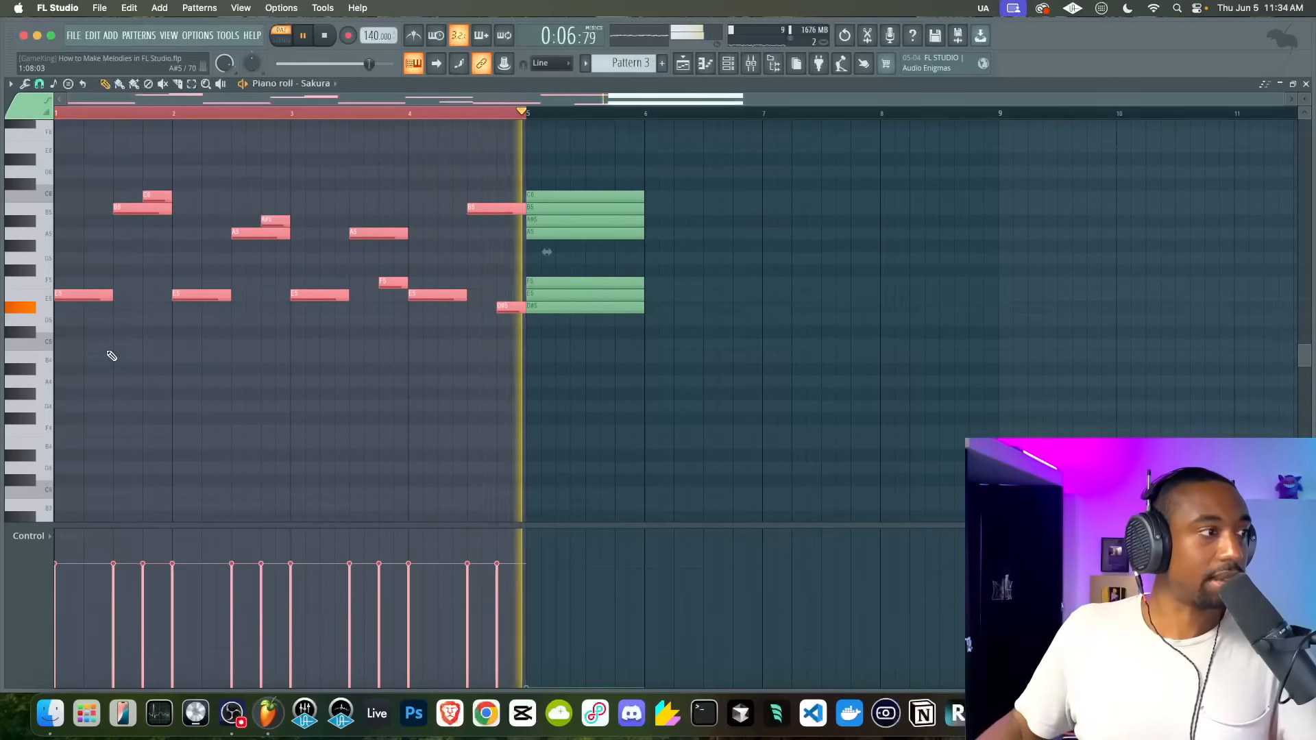
- Draw long E4 bass notes starting at bar 1, the second beat of bar 2, and bar 3
{"action": "left_click_drag", "start_coordinate": [71, 358], "coordinate": [192, 359]}
{"action": "left_click", "coordinate": [198, 349]}
{"action": "key", "text": "space"}
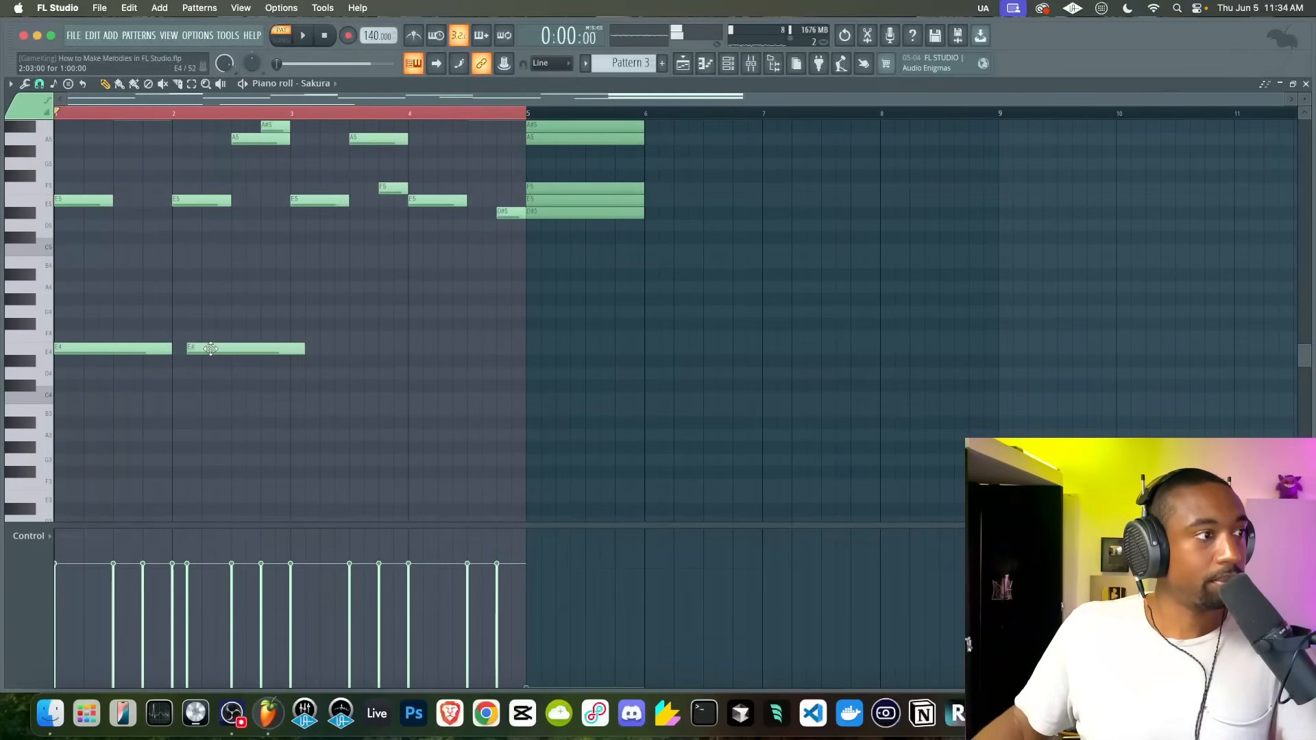
{"action": "key", "text": "space"}
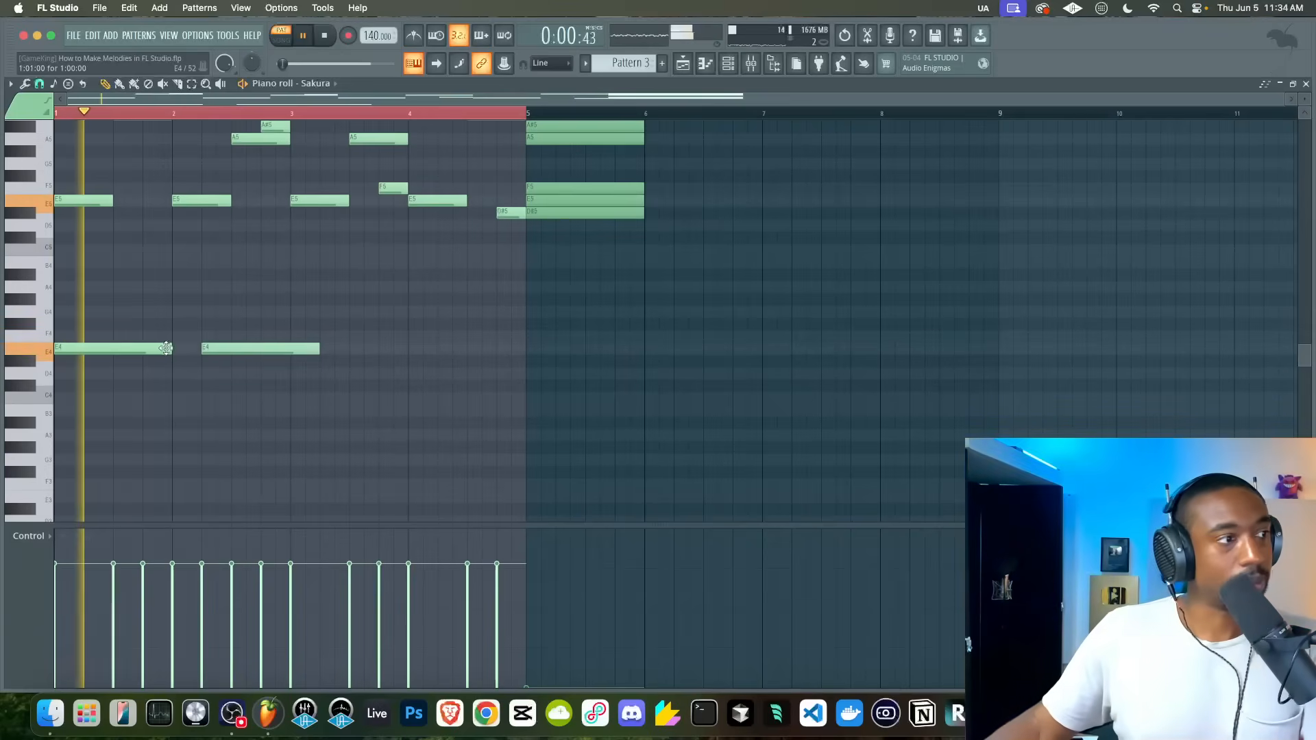
{"action": "key", "text": "space"}
{"action": "left_click", "coordinate": [301, 349]}
{"action": "key", "text": "space"}
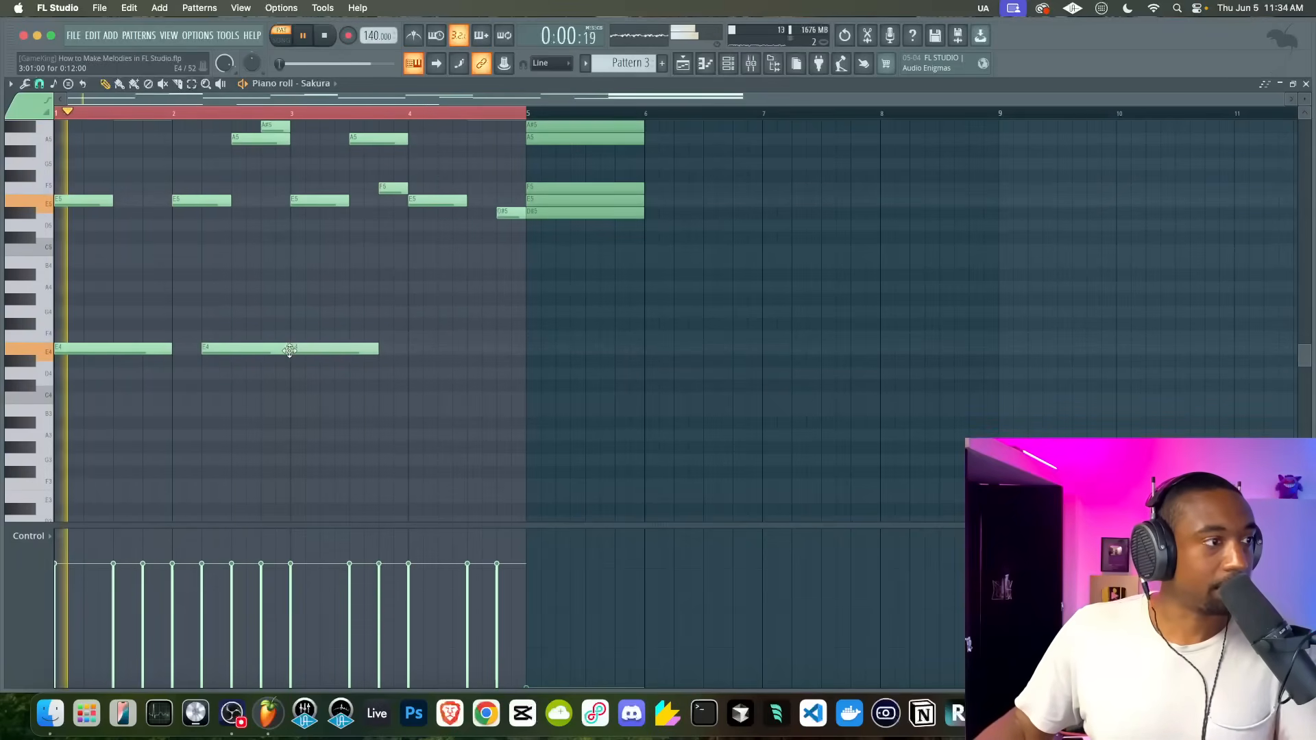
- Add an F4 from the second beat to the end of bar 4, and lengthen bar 3's E4 to the full bar
{"action": "left_click", "coordinate": [424, 338]}
{"action": "left_click_drag", "start_coordinate": [436, 339], "coordinate": [484, 332]}
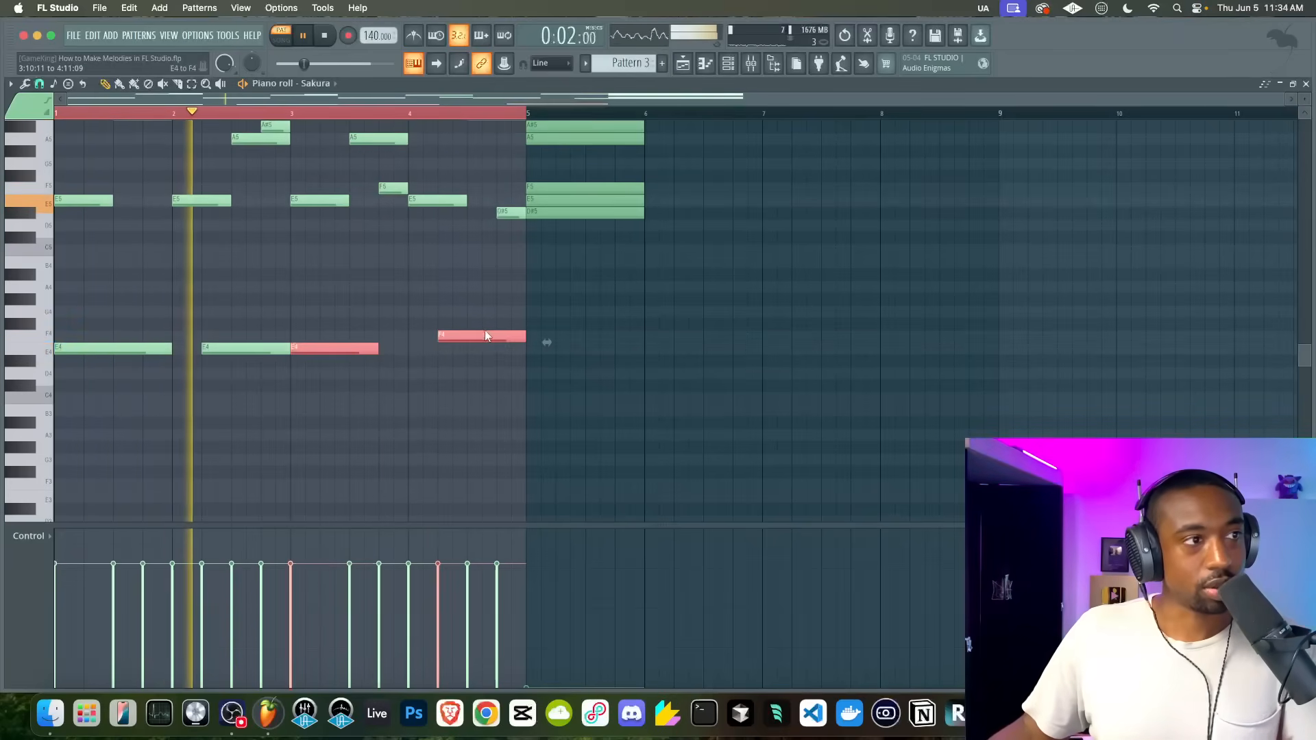
{"action": "left_click", "coordinate": [422, 351]}
{"action": "left_click_drag", "start_coordinate": [376, 350], "coordinate": [406, 350]}
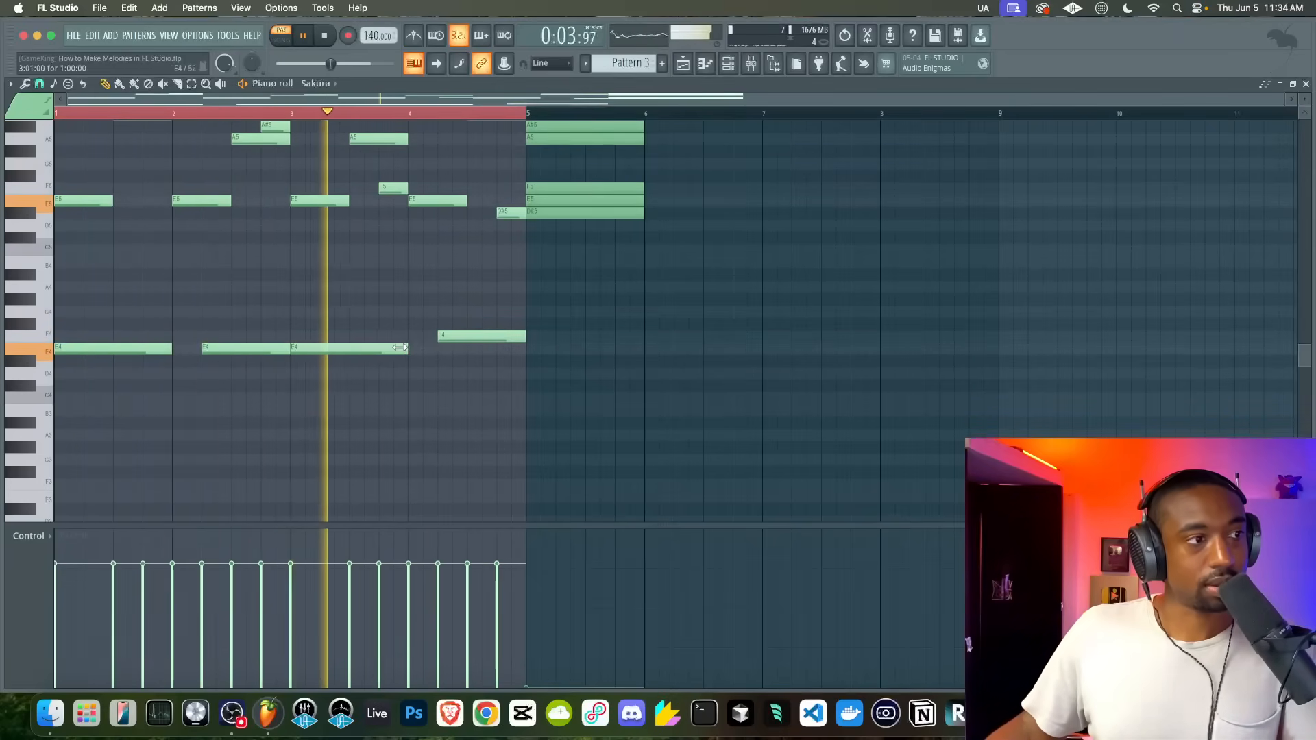
- Duplicate the E4 and F4 bass notes one octave lower at E3 and F3, and play the loop
{"action": "left_click_drag", "start_coordinate": [564, 376], "coordinate": [89, 287]}
{"action": "key", "text": "space"}
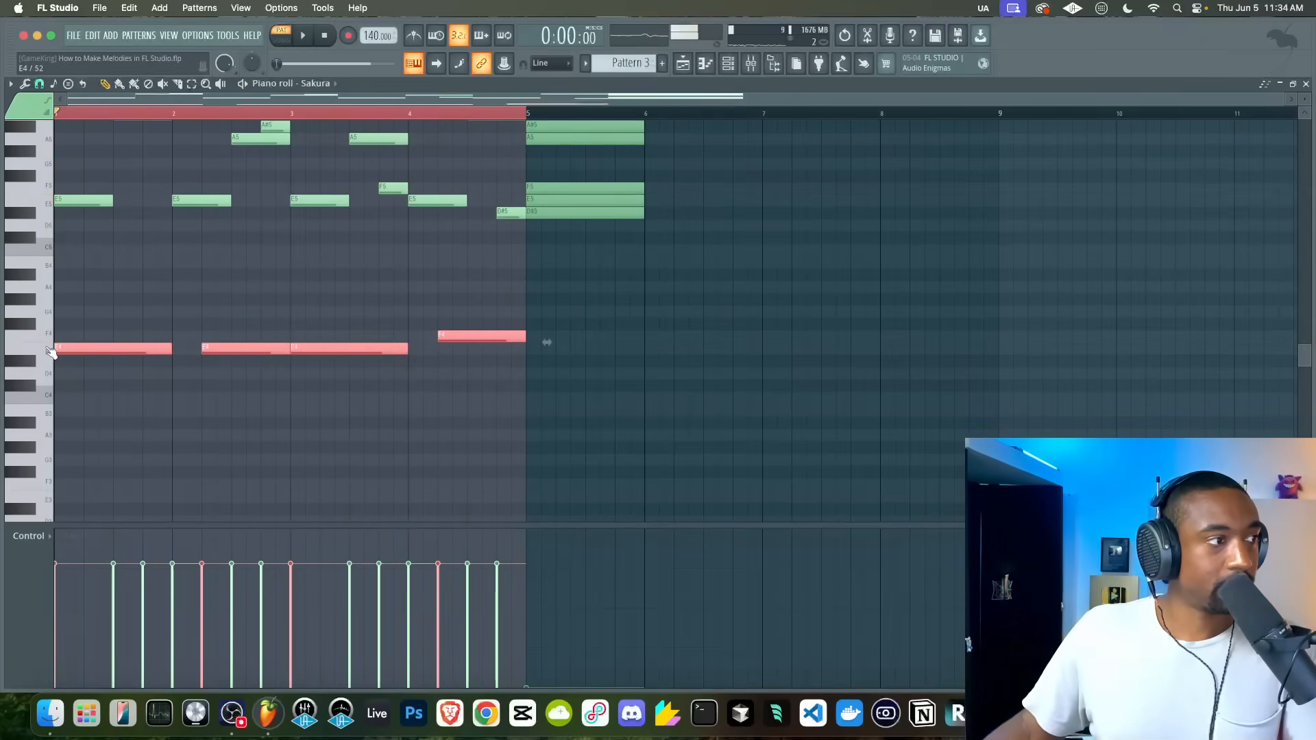
{"action": "left_click_drag", "start_coordinate": [50, 352], "coordinate": [48, 498]}
{"action": "key", "text": "space"}
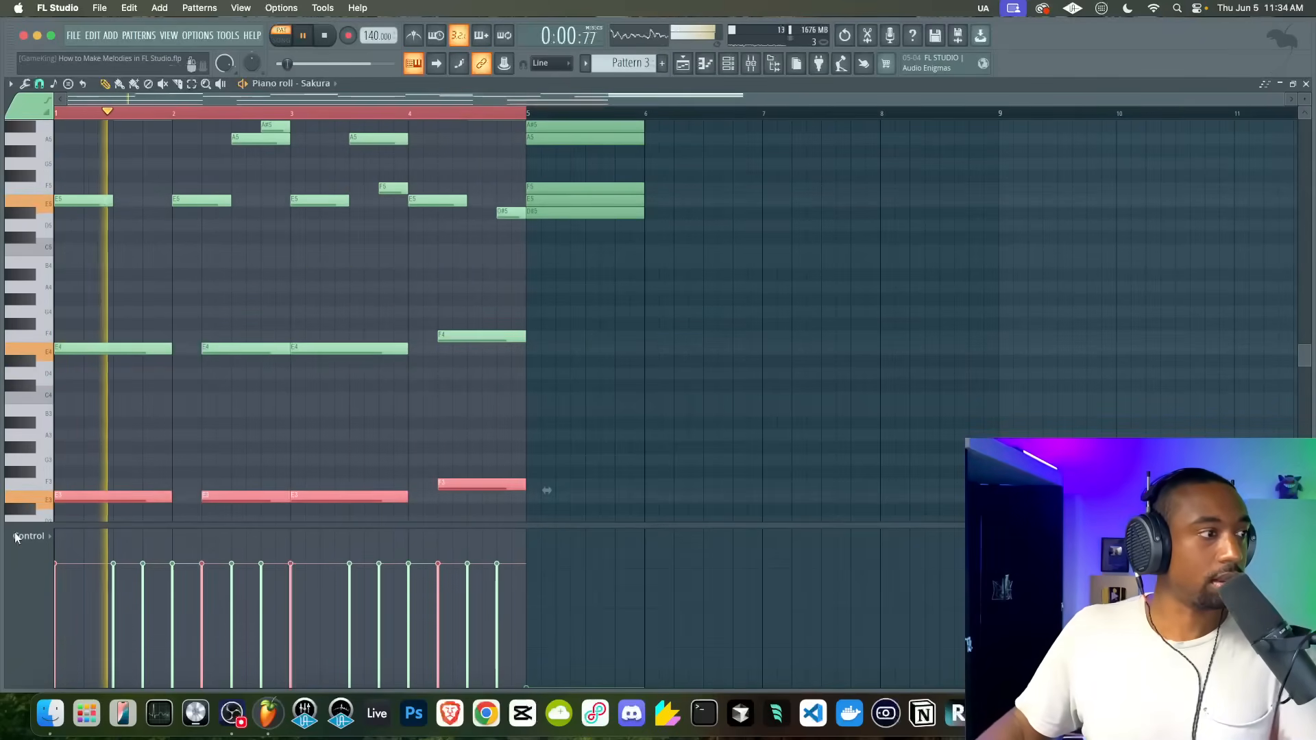
{"action": "key", "text": "space"}
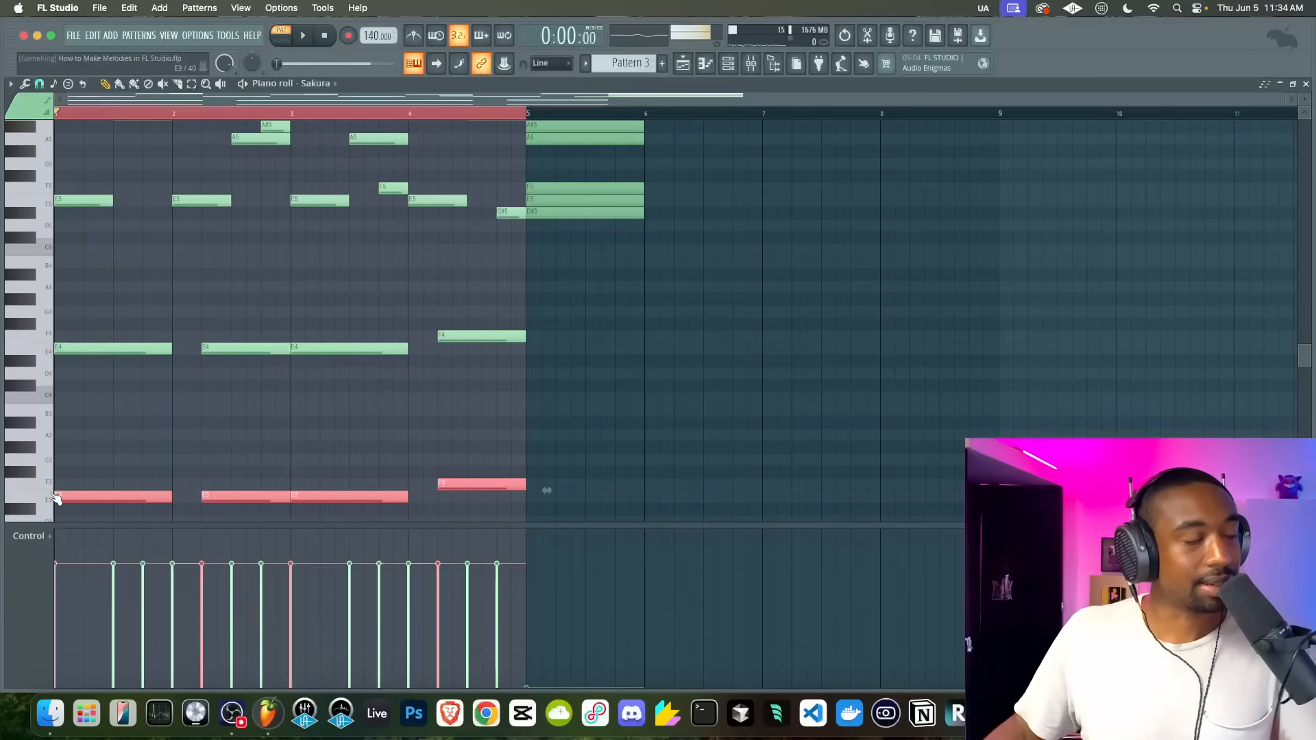
{"action": "key", "text": "space"}
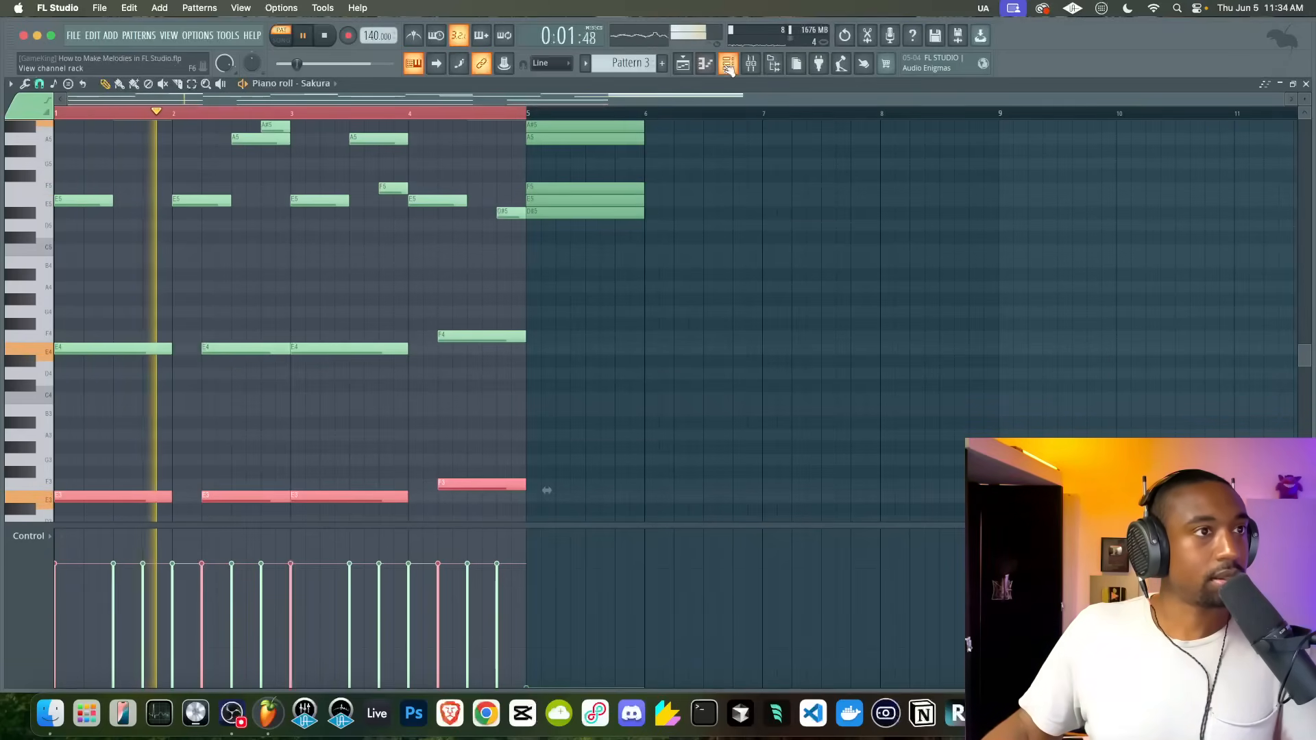
{"action": "key", "text": "F6"}
{"action": "left_click", "coordinate": [265, 172]}
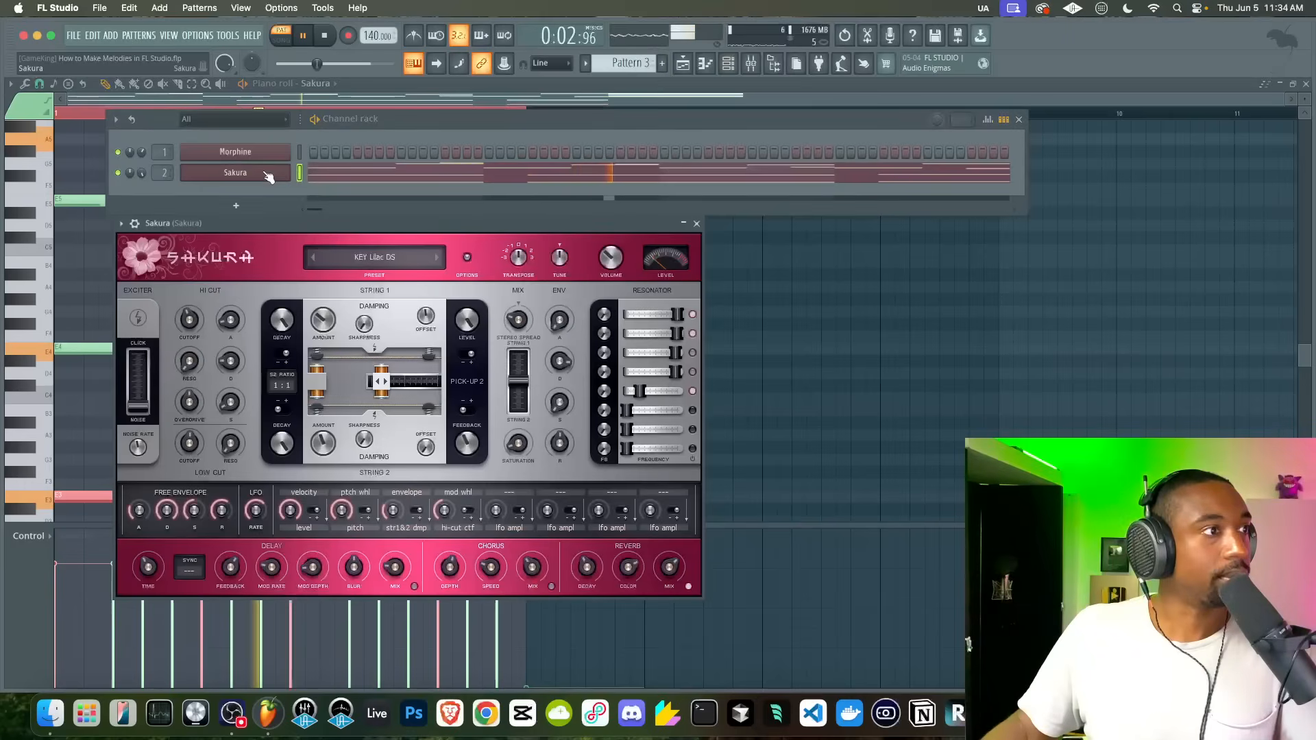
{"action": "left_click", "coordinate": [140, 224]}
{"action": "left_click", "coordinate": [162, 248]}
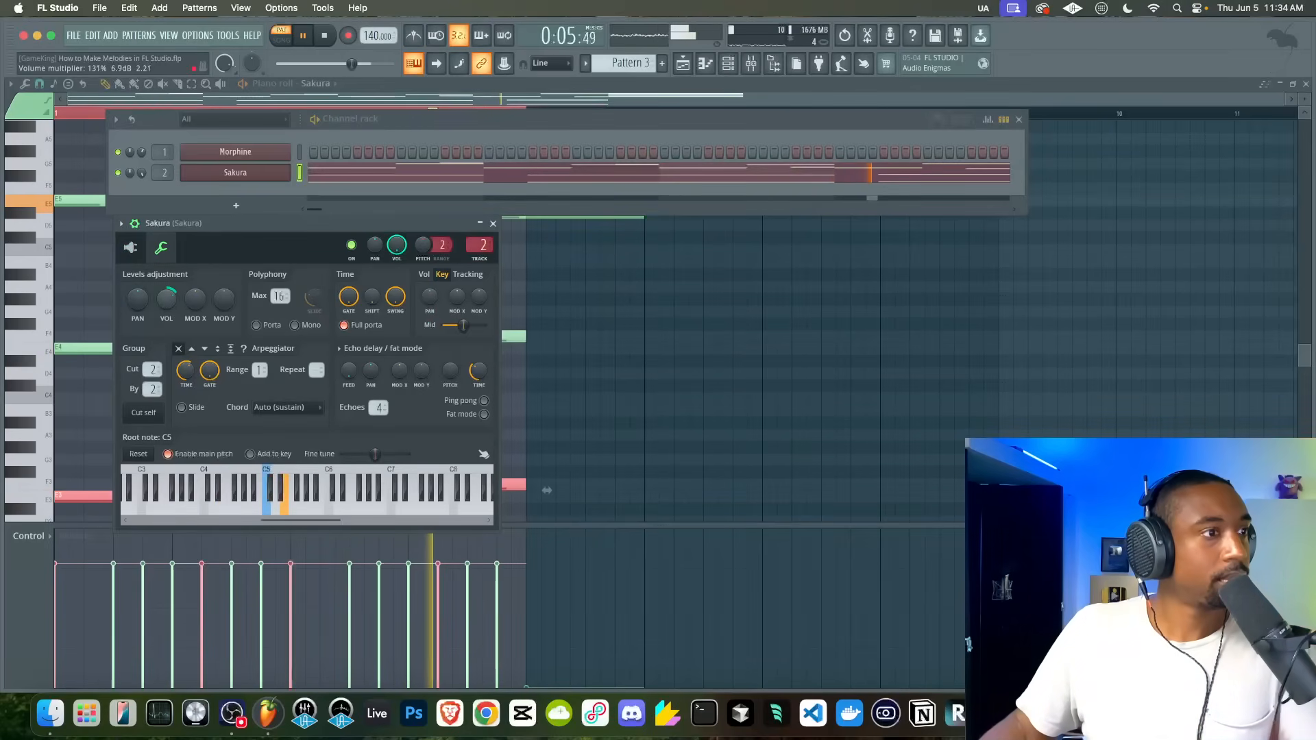
{"action": "key", "text": "F9"}
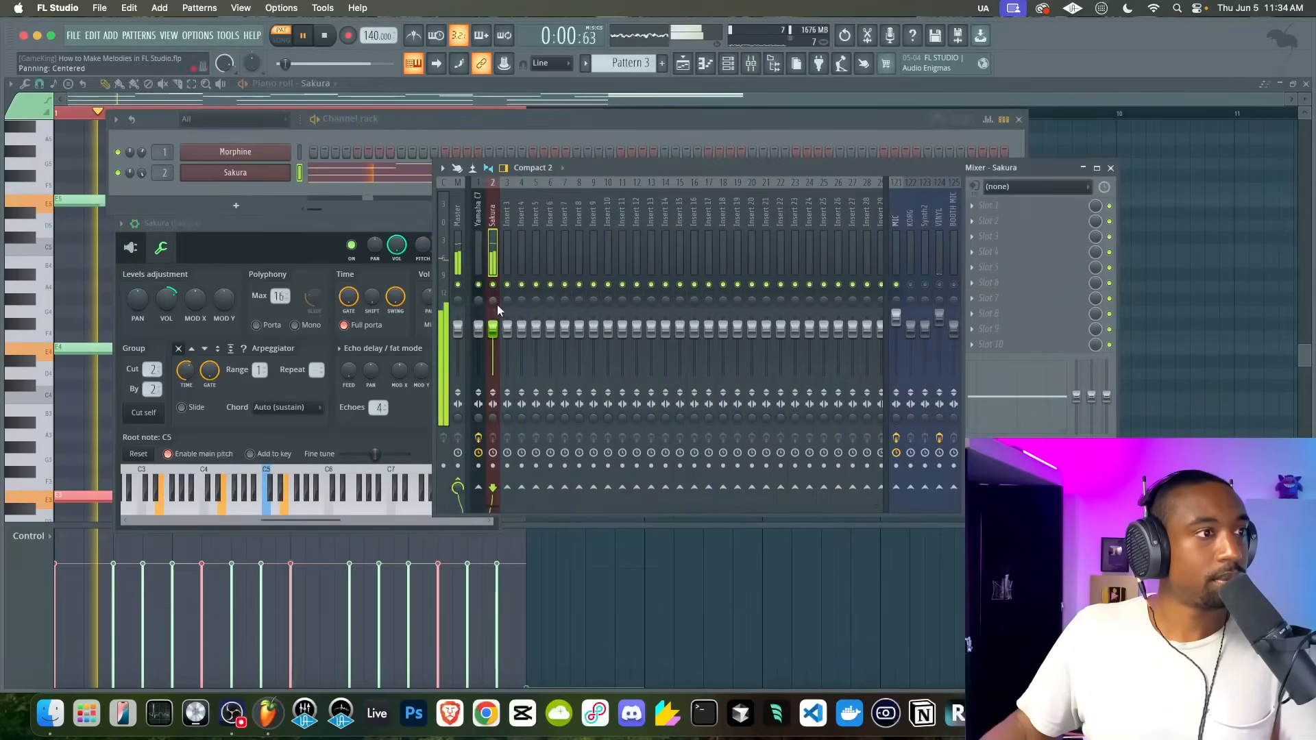
{"action": "left_click", "coordinate": [1215, 274]}
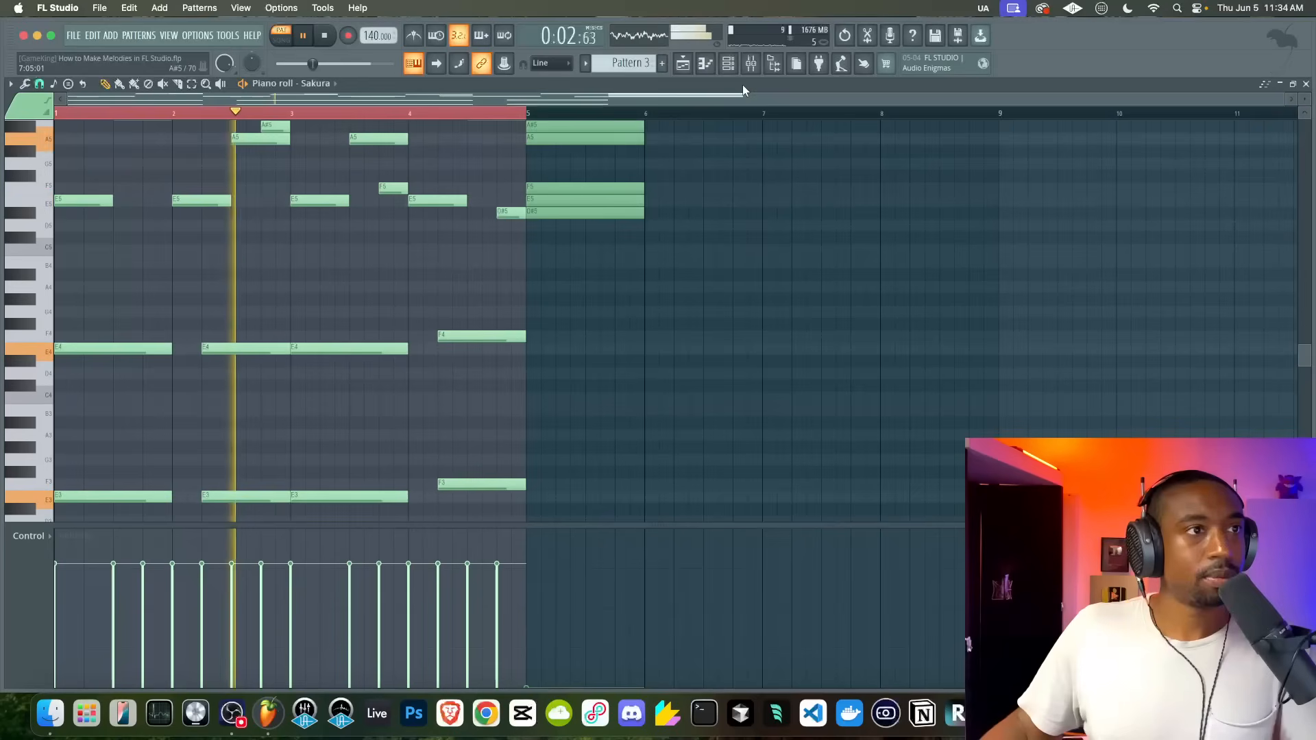
- Adjust Sakura's low-cut and high-cut filter settings during playback and enable its chorus with a depth of 72%
{"action": "left_click", "coordinate": [729, 64]}
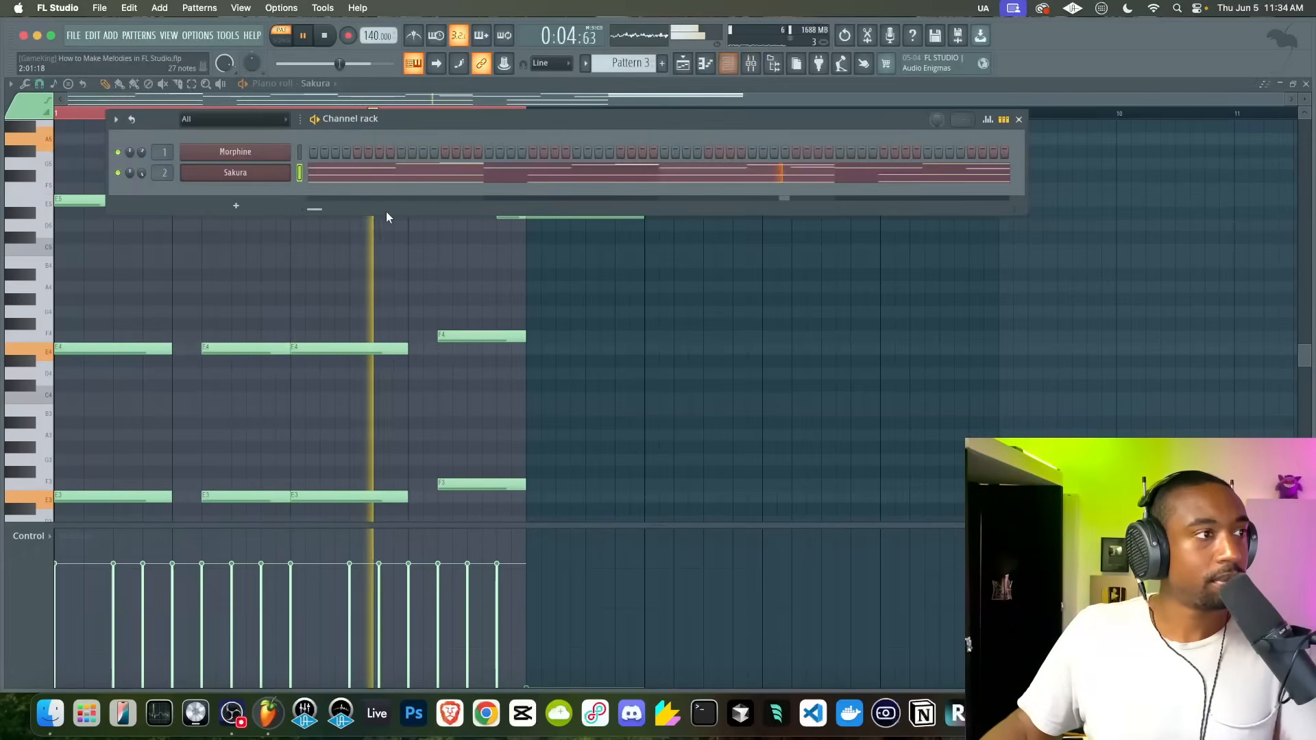
{"action": "left_click", "coordinate": [274, 172]}
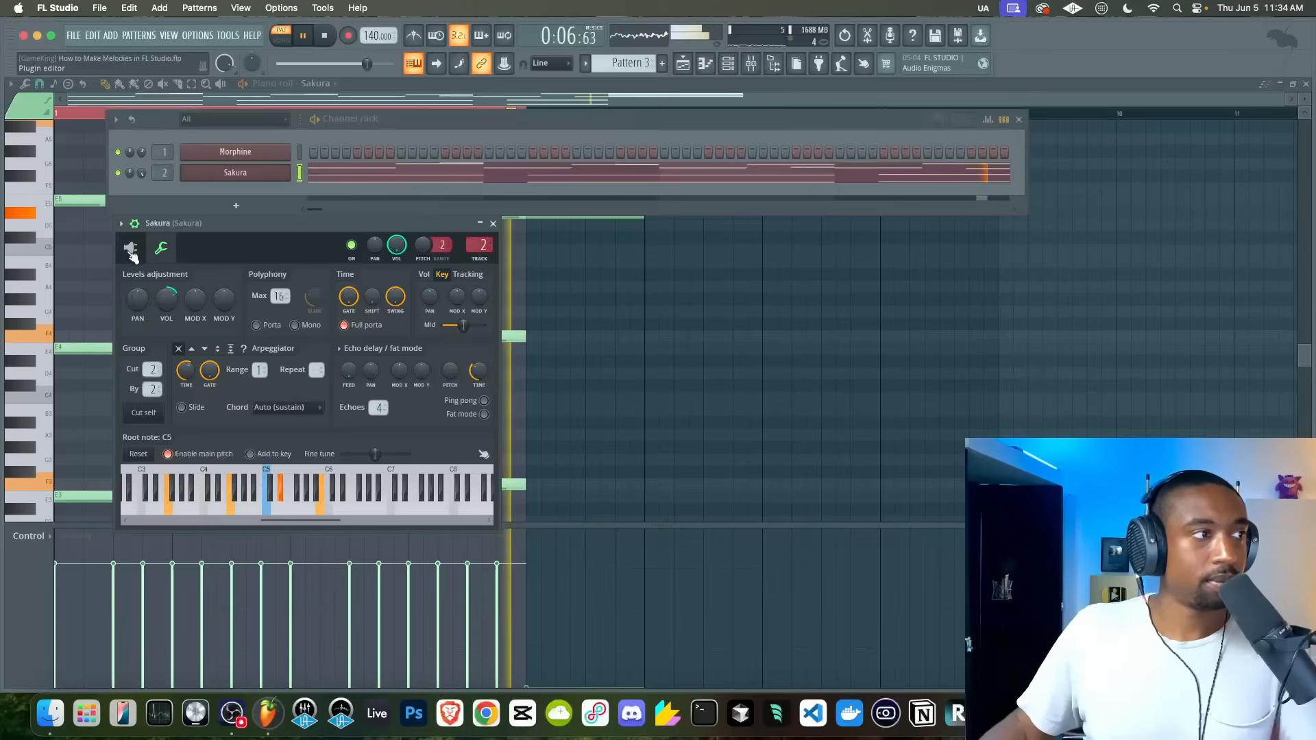
{"action": "left_click", "coordinate": [130, 247]}
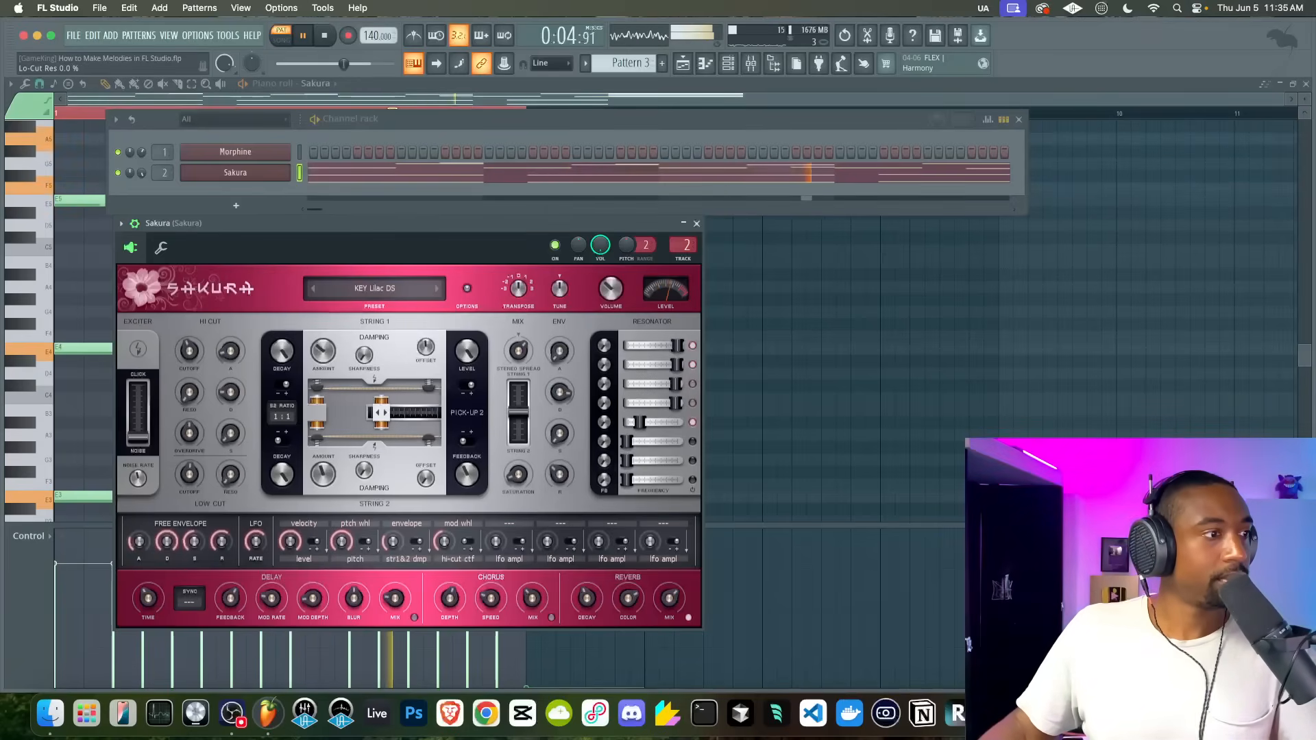
{"action": "left_click_drag", "start_coordinate": [197, 475], "coordinate": [197, 555]}
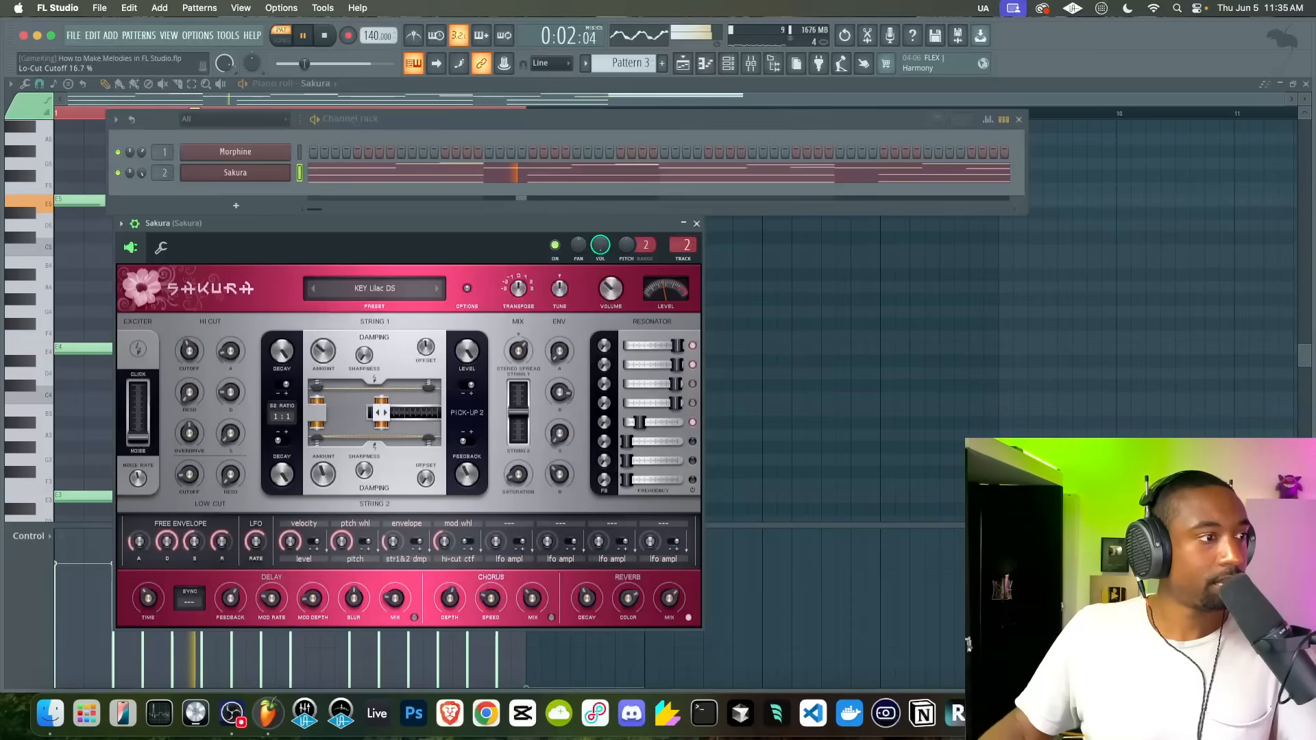
{"action": "left_click_drag", "start_coordinate": [190, 474], "coordinate": [189, 445]}
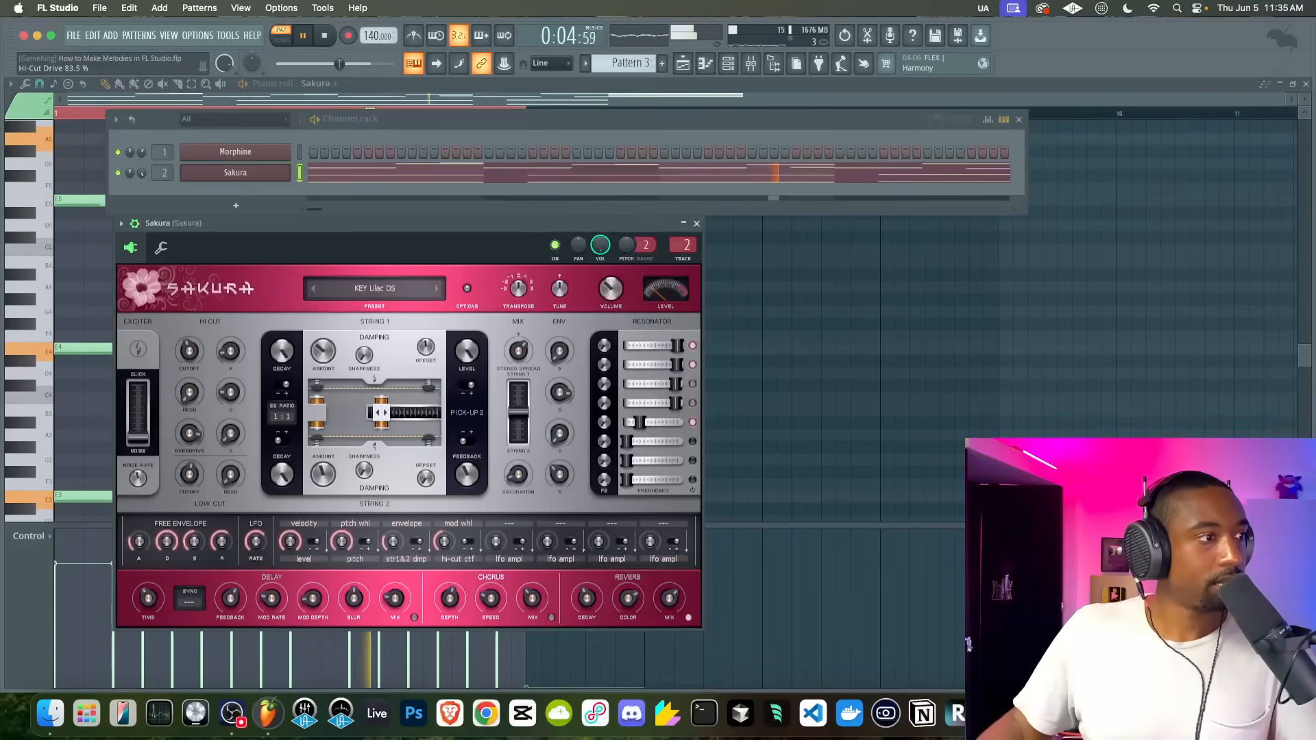
{"action": "scroll", "coordinate": [194, 437], "scroll_direction": "down", "scroll_amount": 4}
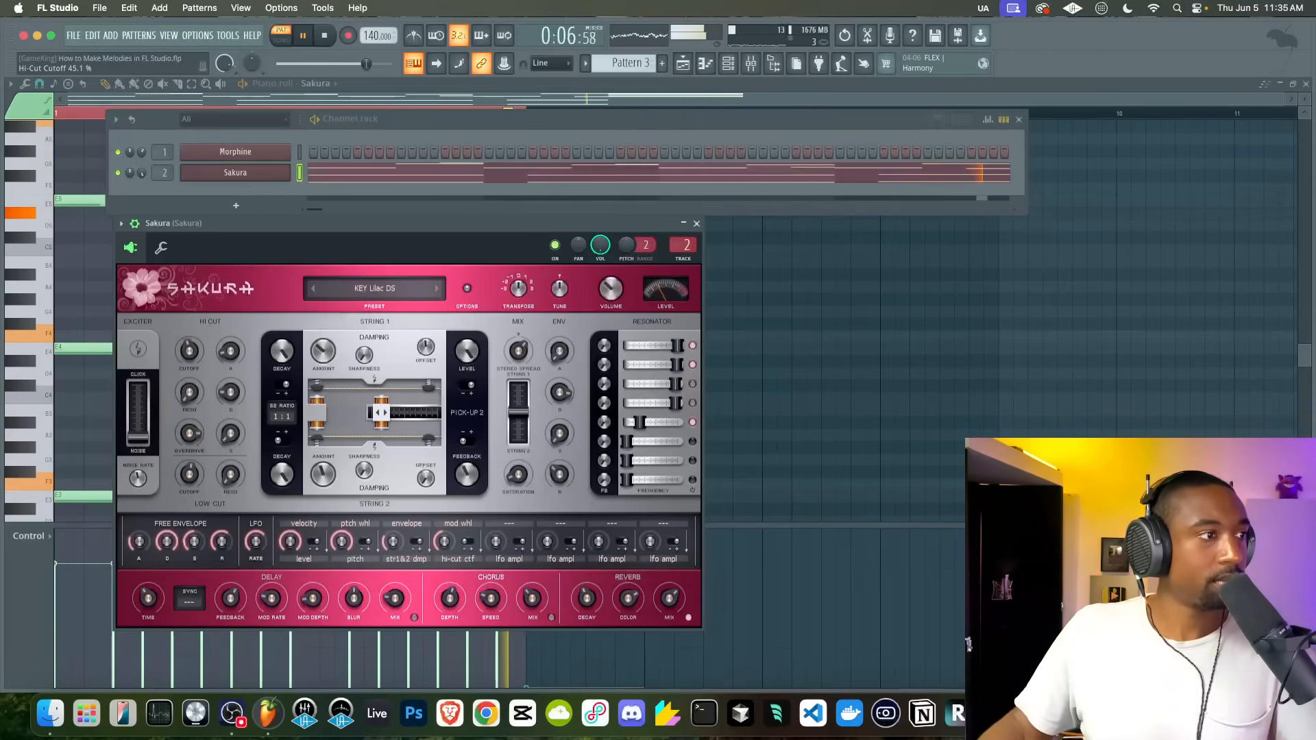
{"action": "scroll", "coordinate": [190, 351], "scroll_direction": "up", "scroll_amount": 5}
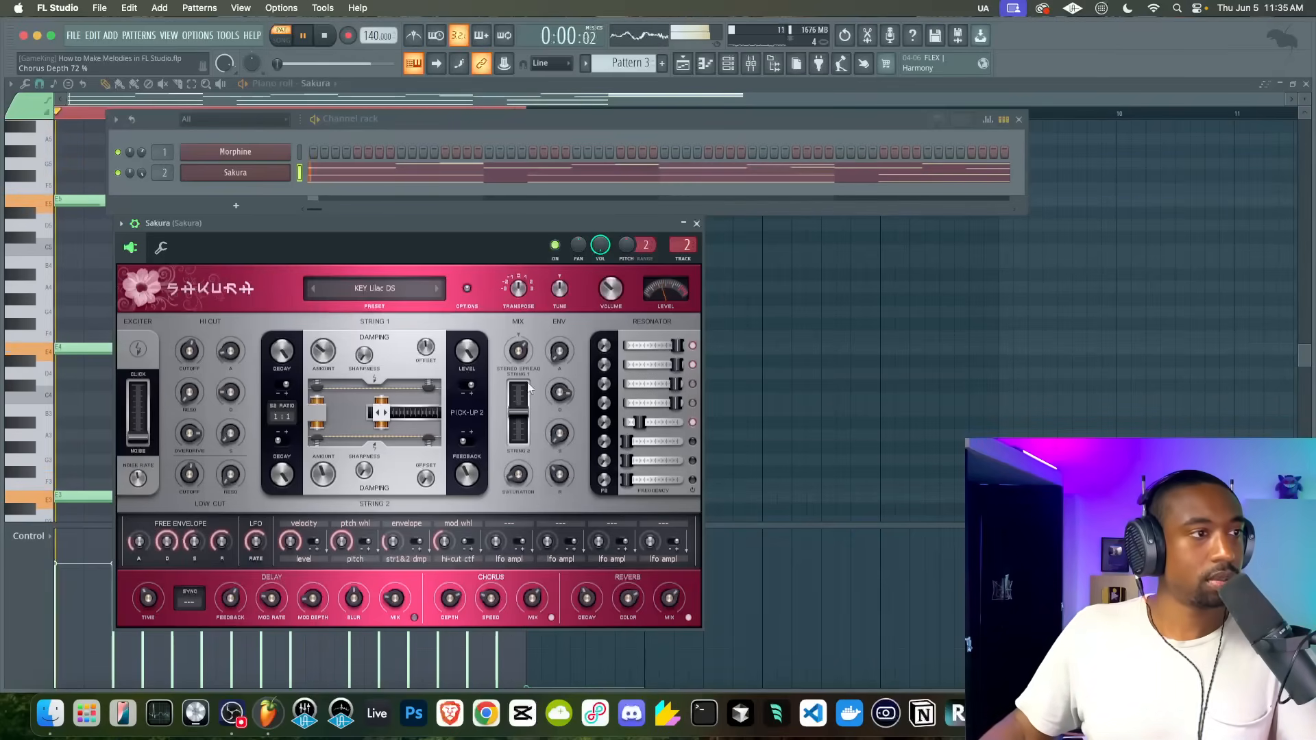
{"action": "left_click_drag", "start_coordinate": [461, 217], "coordinate": [404, 184]}
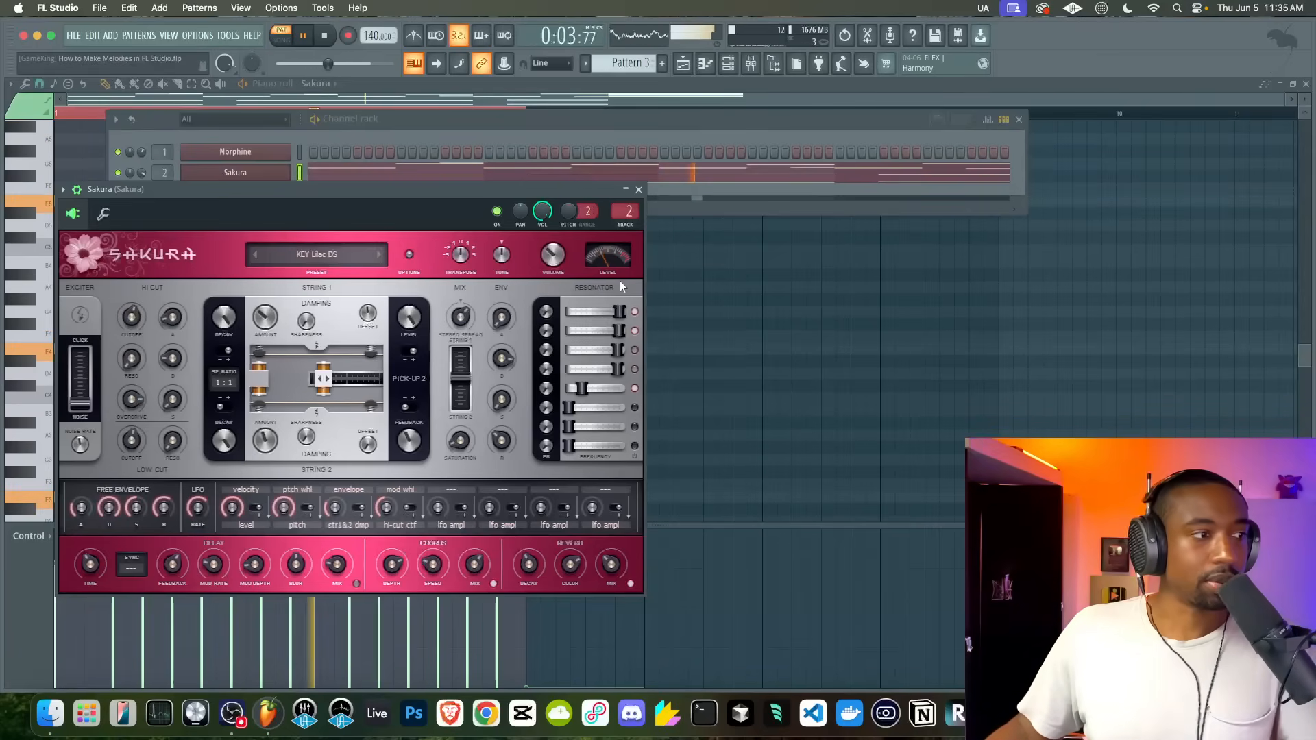
{"action": "left_click", "coordinate": [638, 190]}
{"action": "key", "text": "space"}
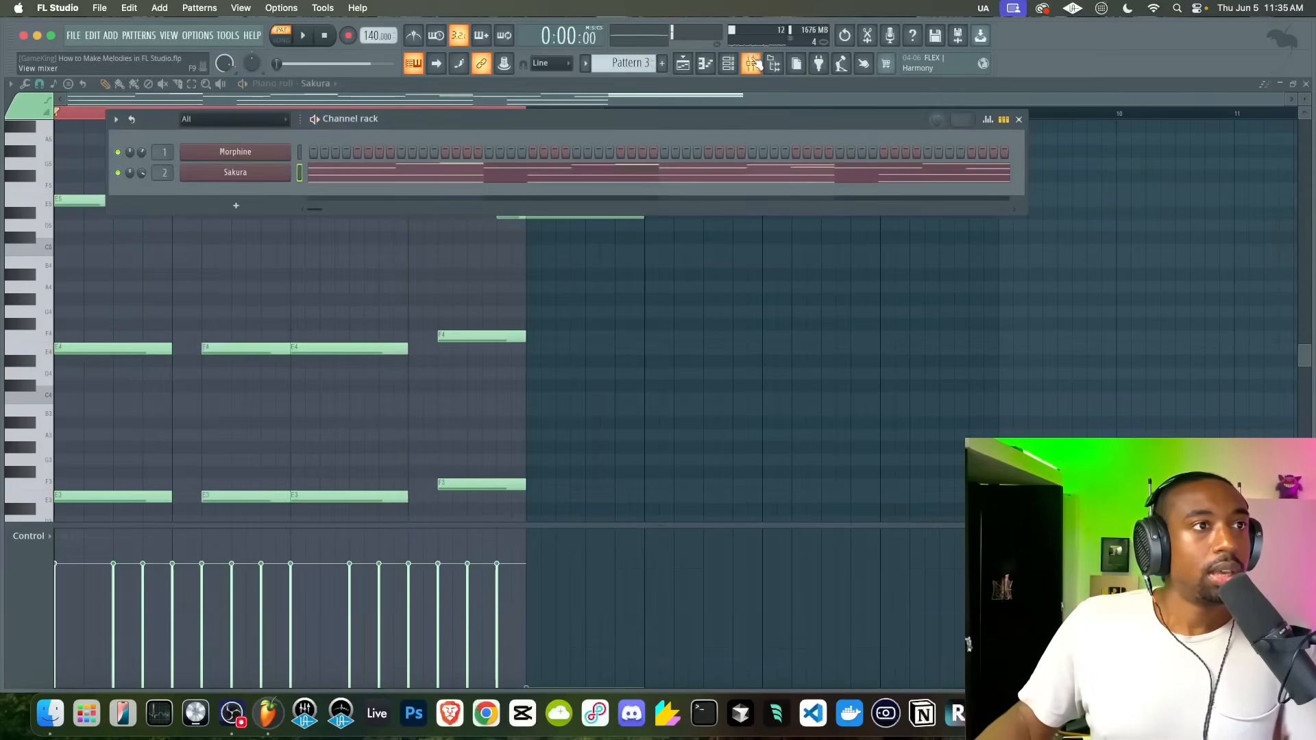
- Add Transporter to Sakura's first mixer effect slot, play the loop, and lower its Loop B level
{"action": "key", "text": "F9"}
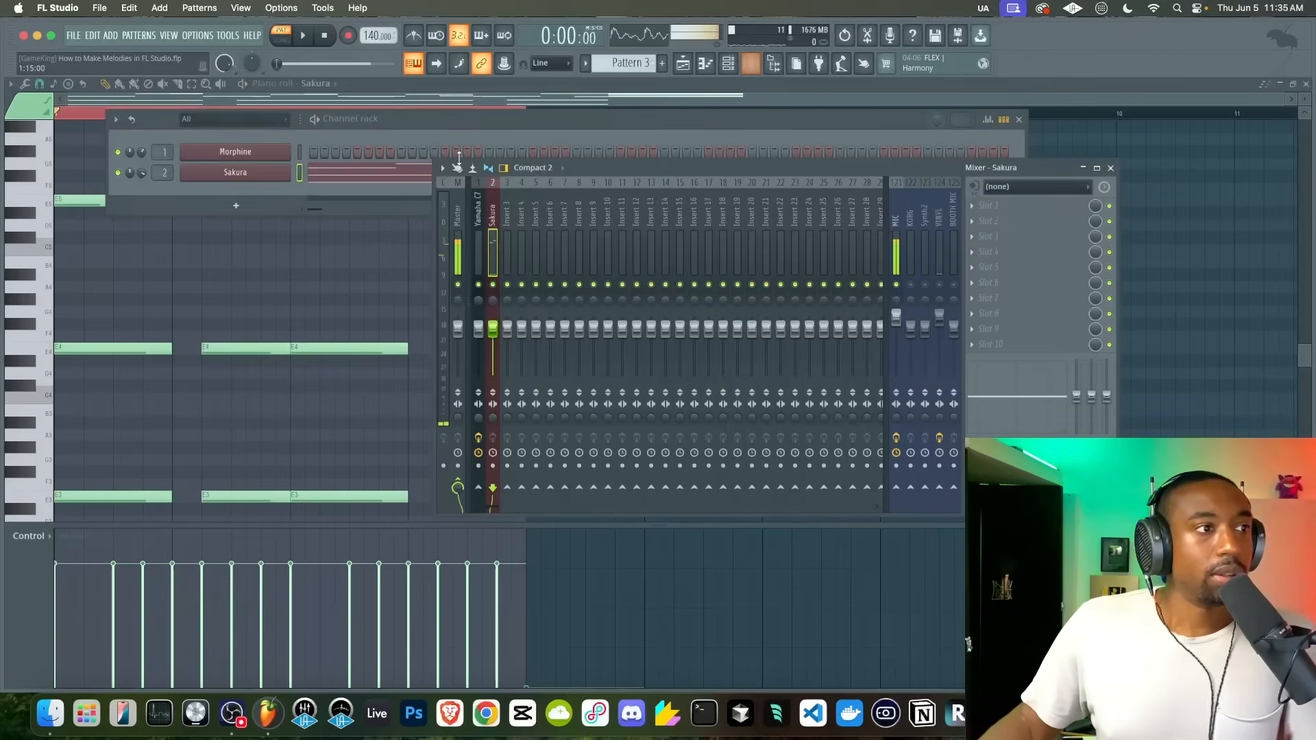
{"action": "left_click", "coordinate": [978, 211]}
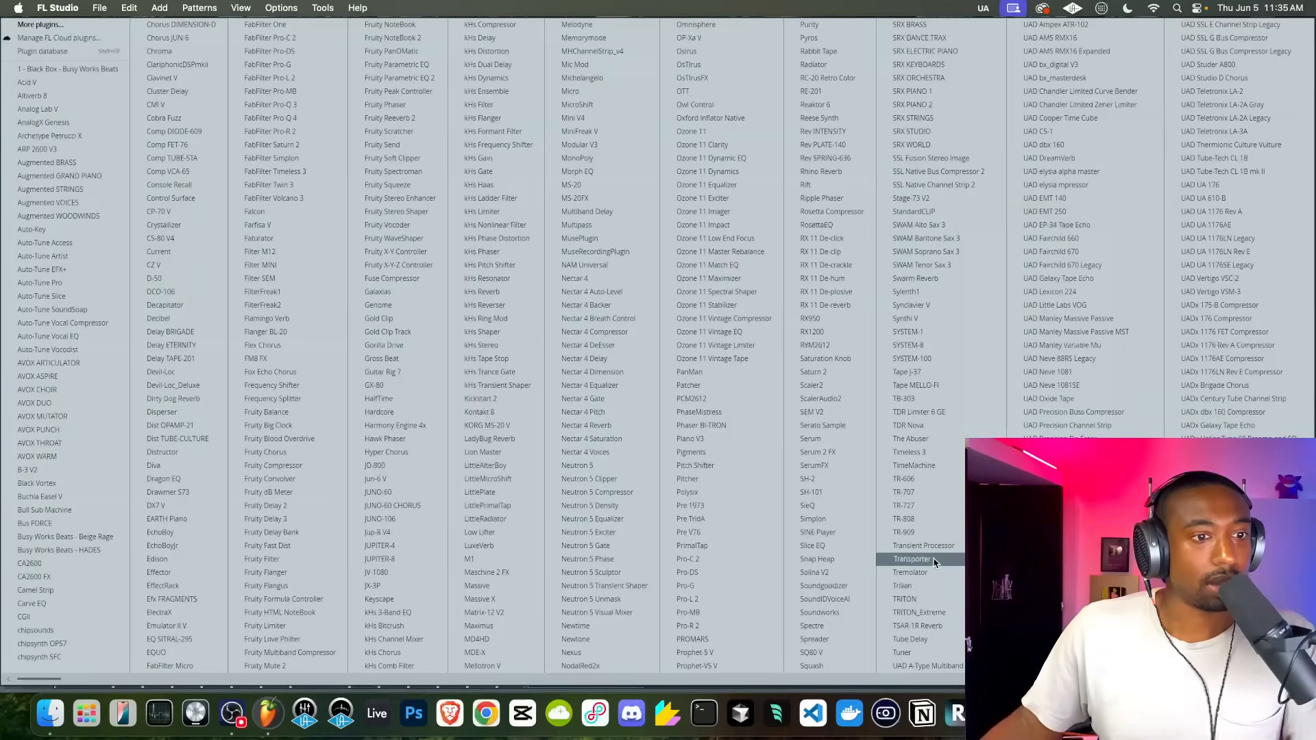
{"action": "left_click", "coordinate": [912, 560]}
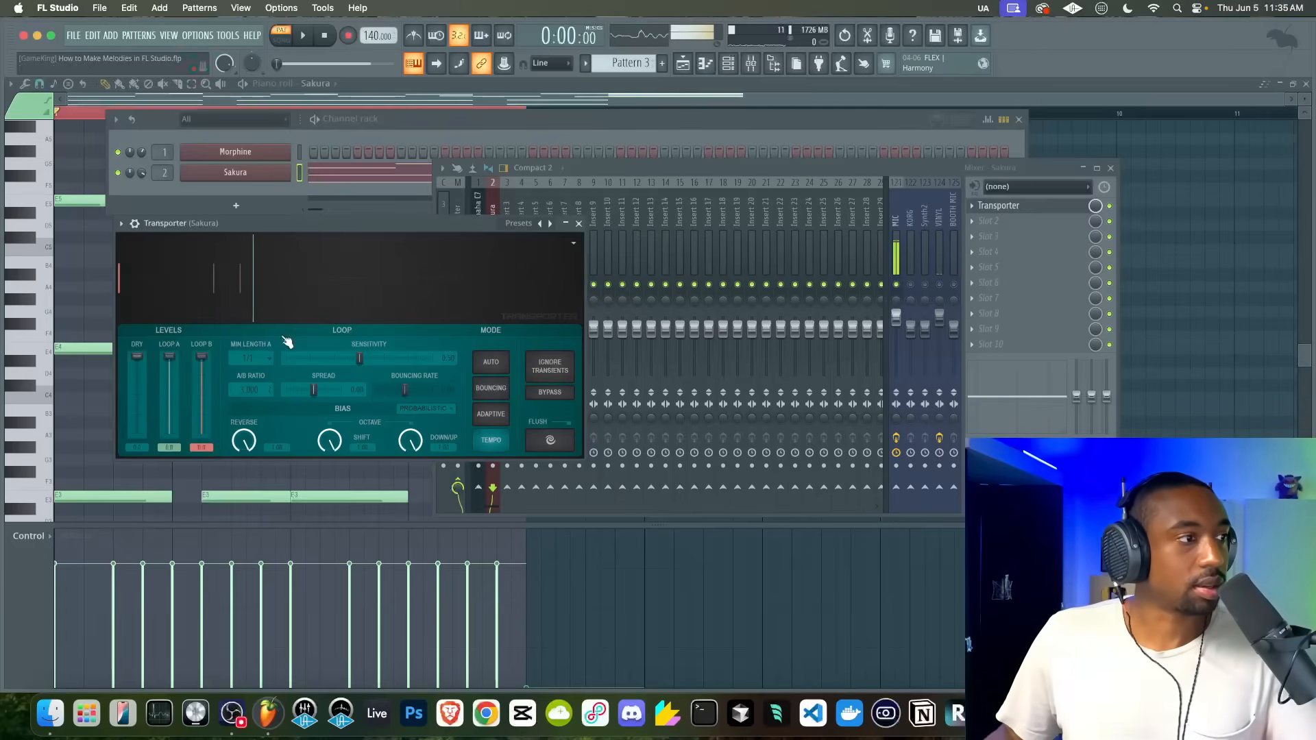
{"action": "key", "text": "space"}
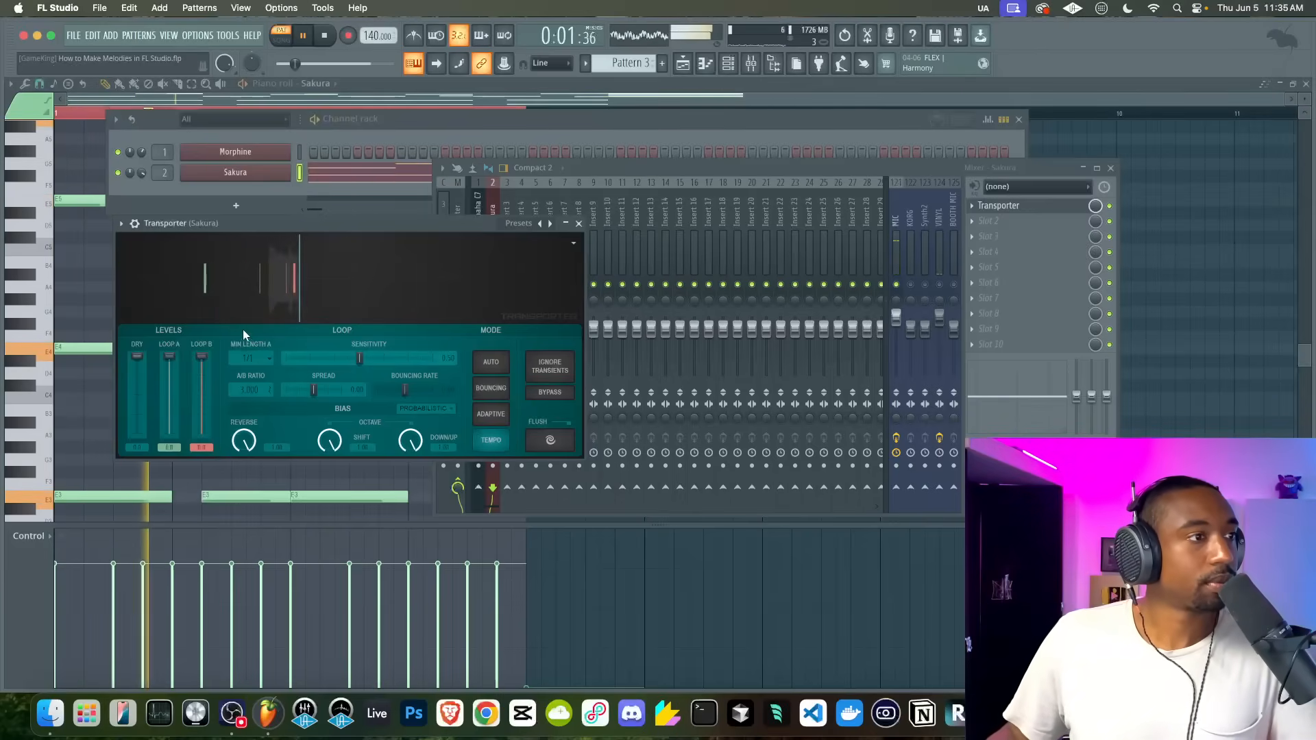
{"action": "left_click_drag", "start_coordinate": [201, 356], "coordinate": [202, 384]}
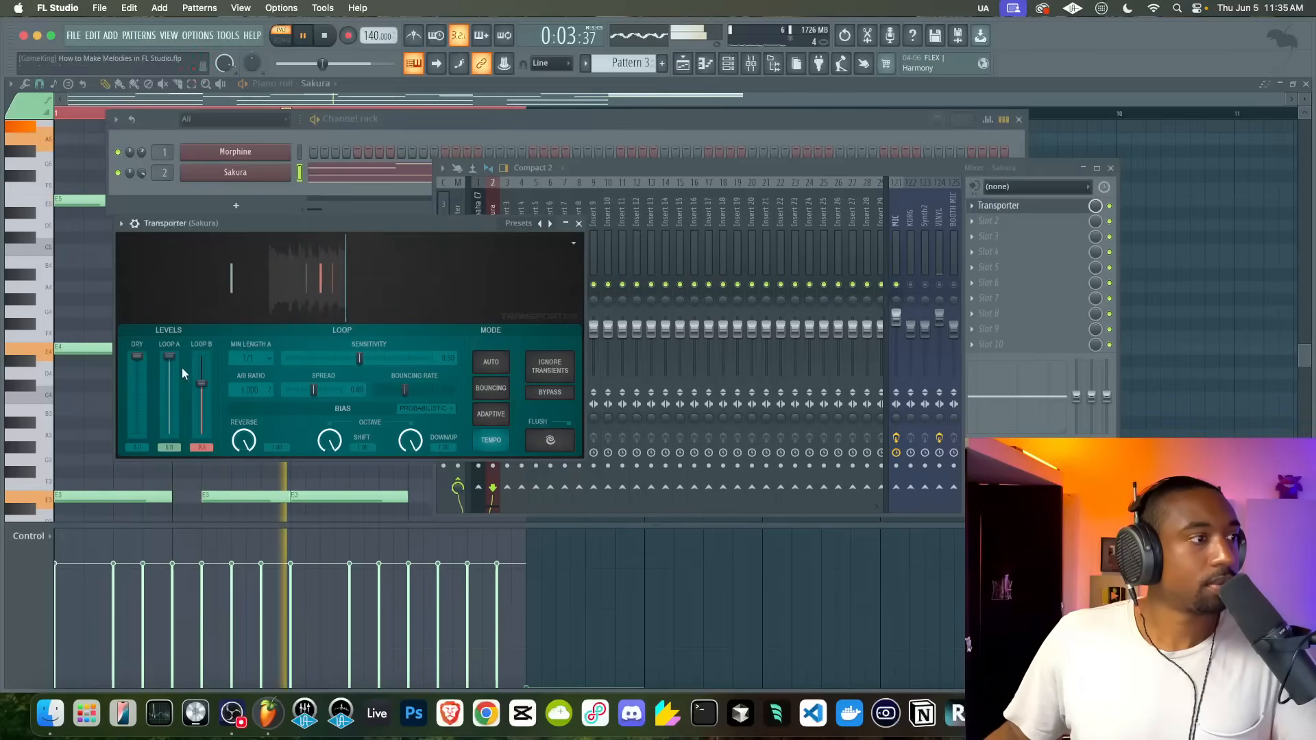
{"action": "key", "text": "space"}
- Add Gross Beat to Sakura's second effect slot using the Momentary preset's 1/2 Speed time slot at 55% mix, and play the loop
{"action": "left_click_drag", "start_coordinate": [907, 166], "coordinate": [581, 141]}
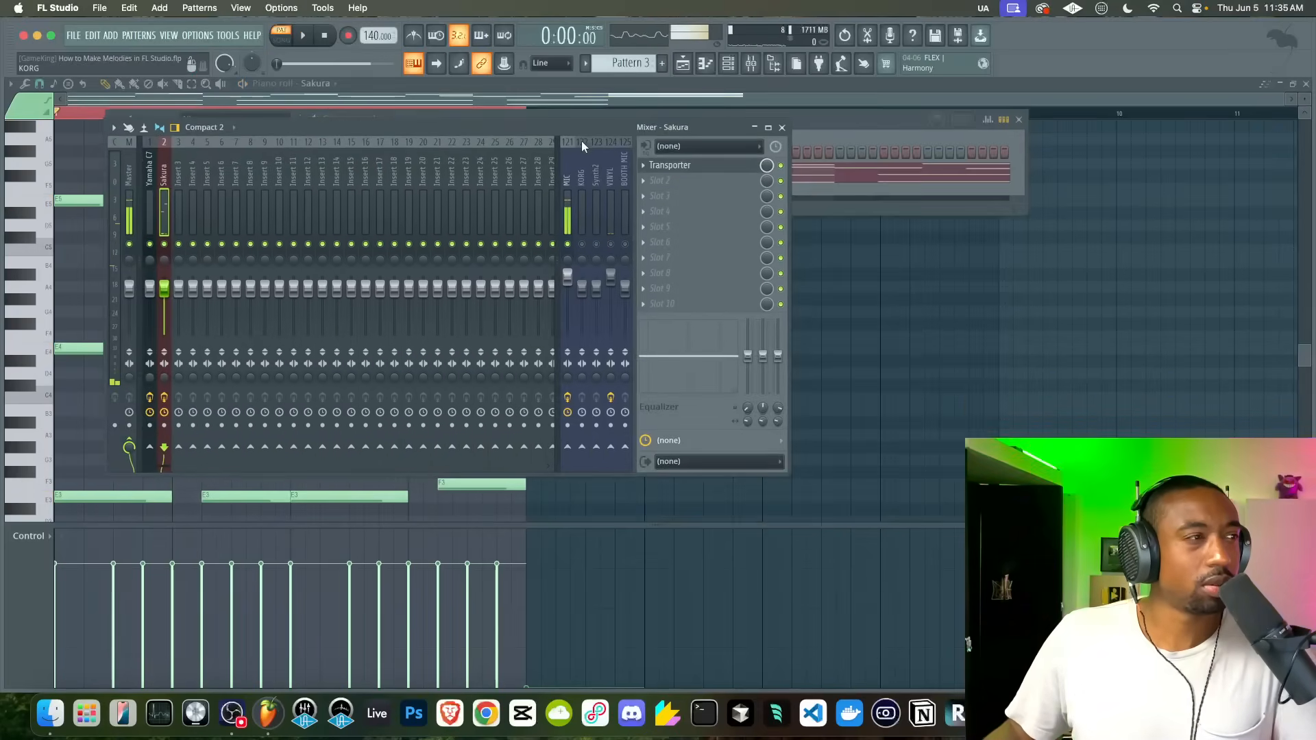
{"action": "left_click", "coordinate": [648, 182]}
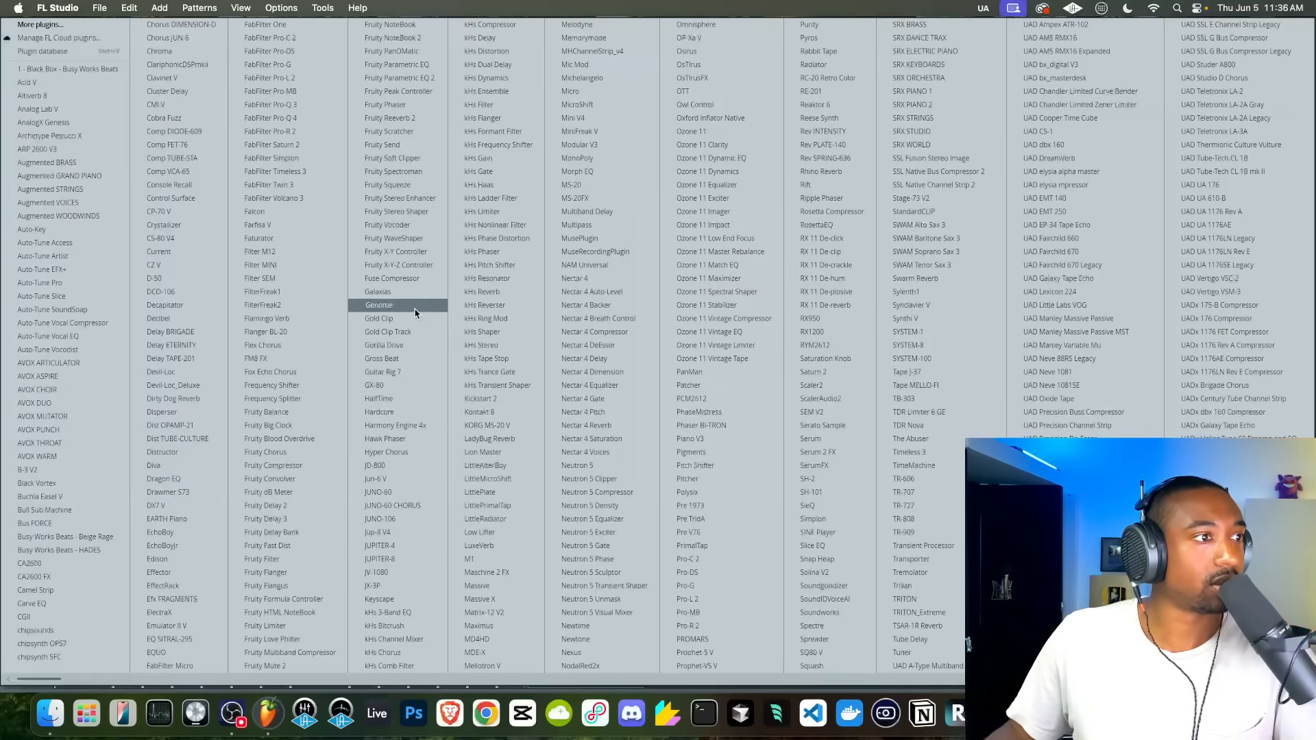
{"action": "left_click", "coordinate": [405, 357]}
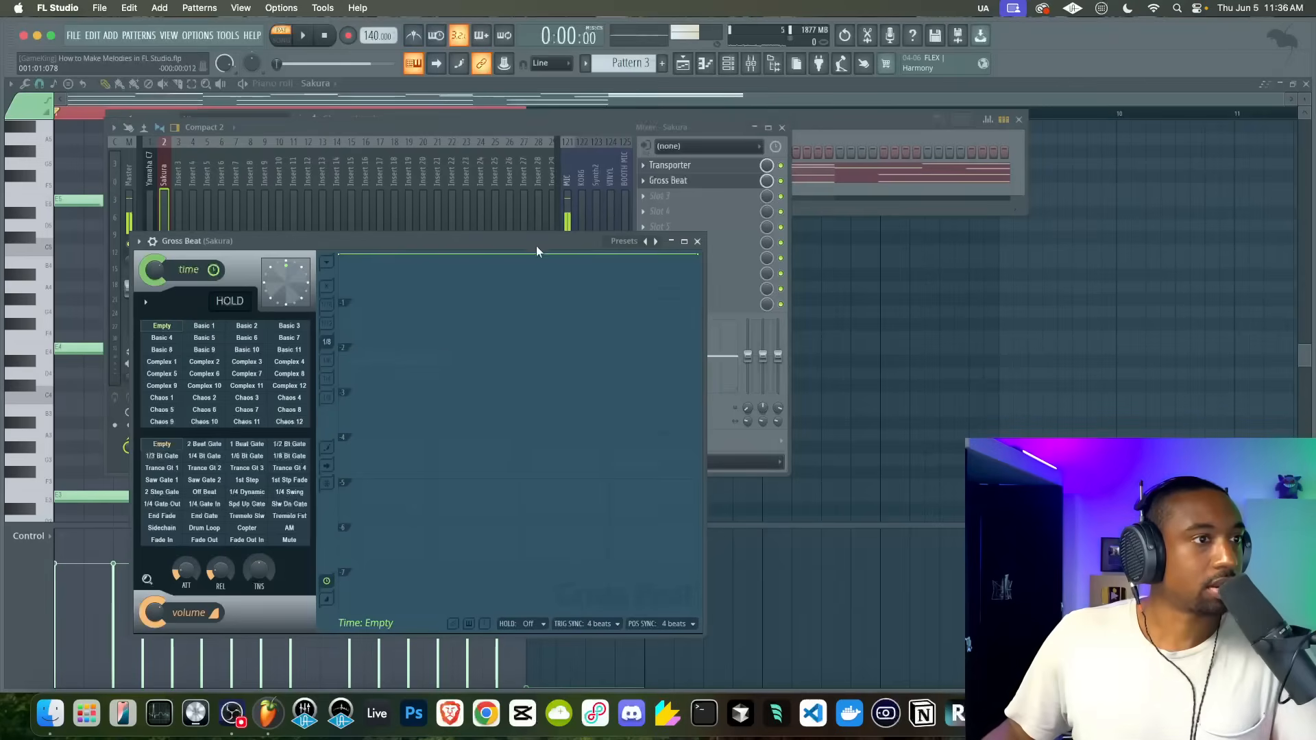
{"action": "left_click", "coordinate": [636, 241]}
{"action": "left_click", "coordinate": [662, 285]}
{"action": "left_click", "coordinate": [248, 410]}
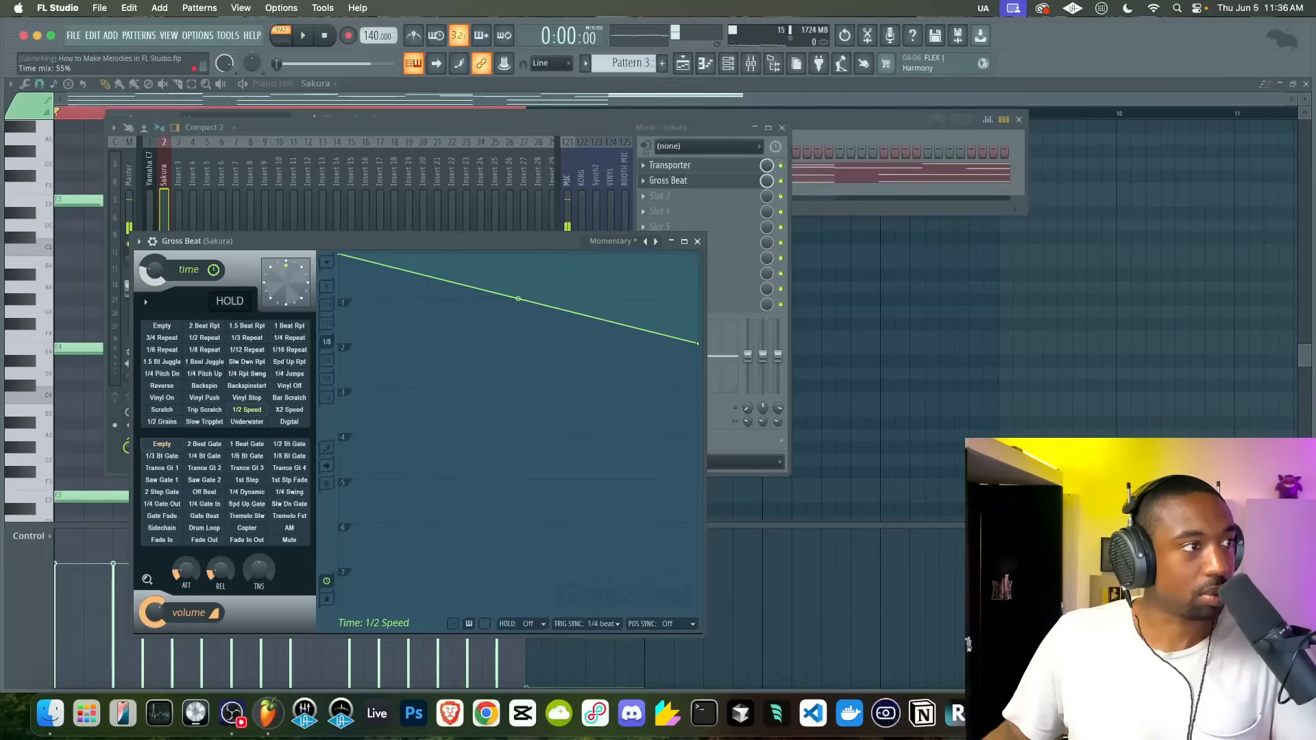
{"action": "key", "text": "space"}
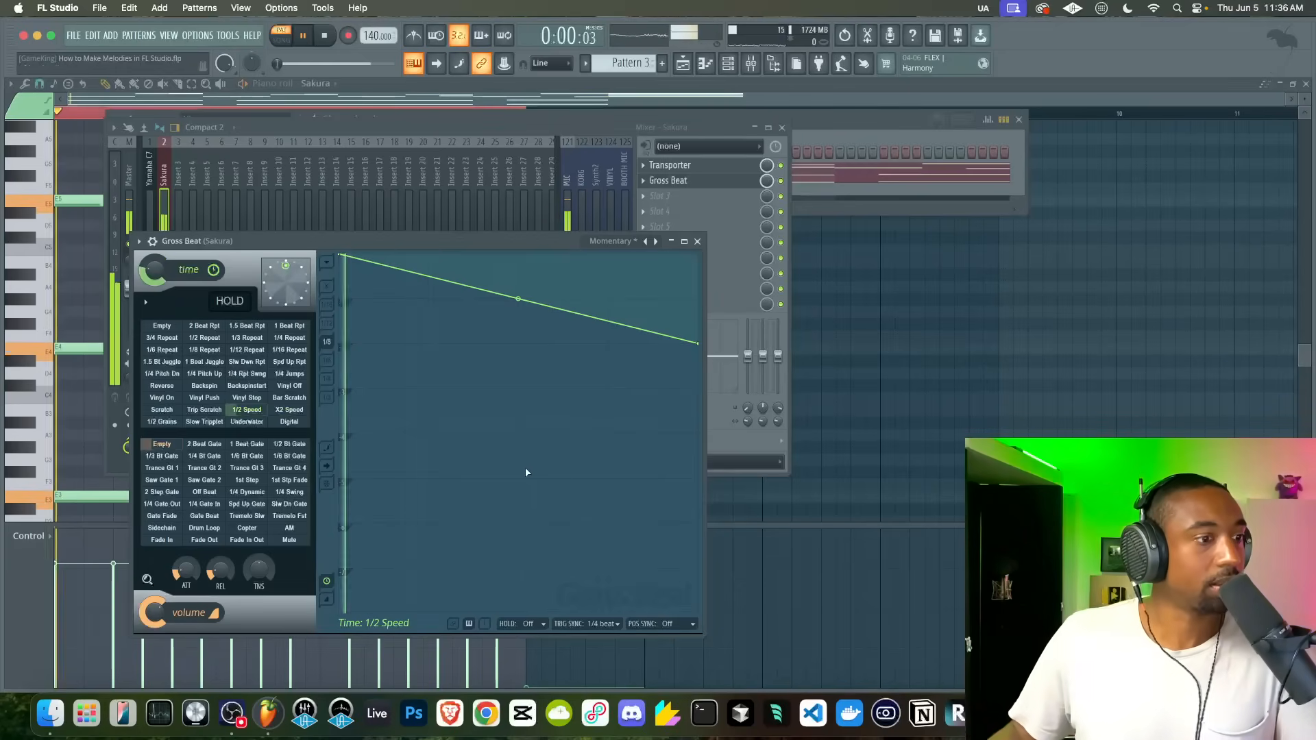
- Set Gross Beat's position sync and trigger sync to 4 beats each during playback
{"action": "left_click", "coordinate": [659, 624]}
{"action": "left_click", "coordinate": [662, 678]}
{"action": "left_click", "coordinate": [606, 624]}
{"action": "left_click", "coordinate": [609, 631]}
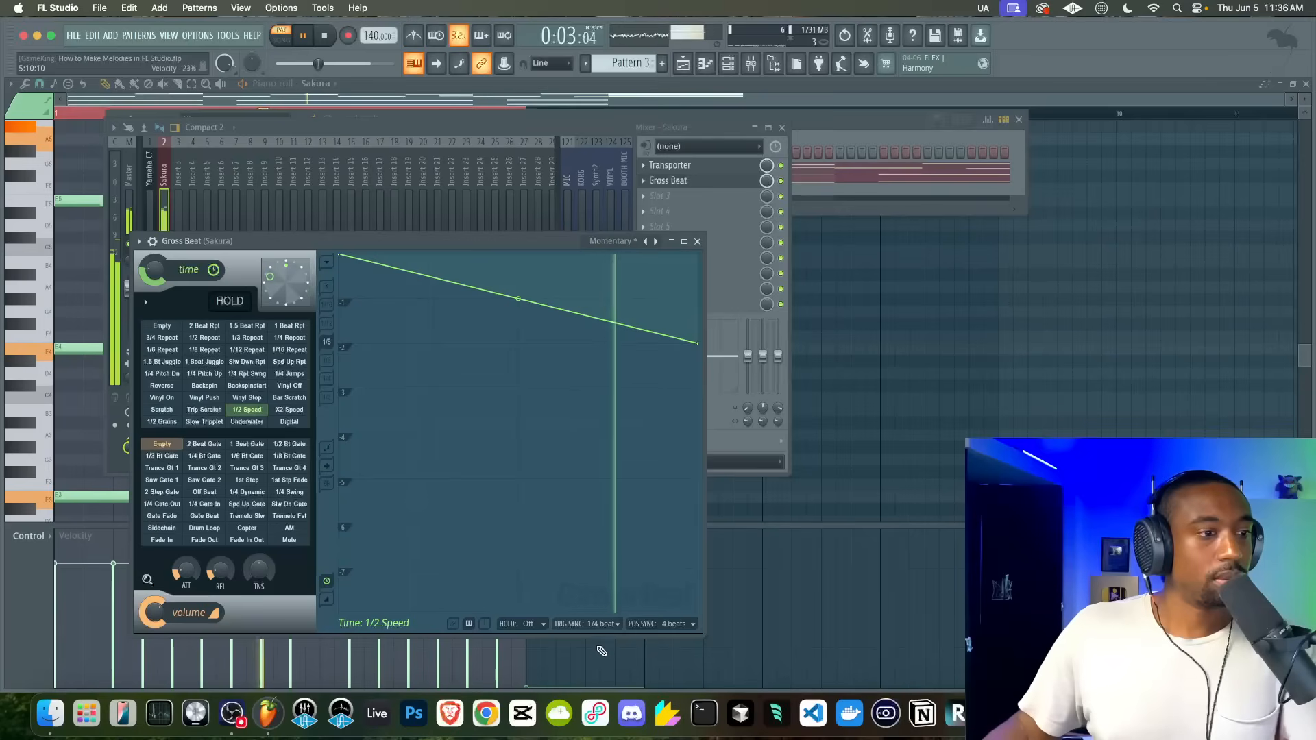
{"action": "left_click", "coordinate": [607, 627]}
{"action": "left_click", "coordinate": [595, 666]}
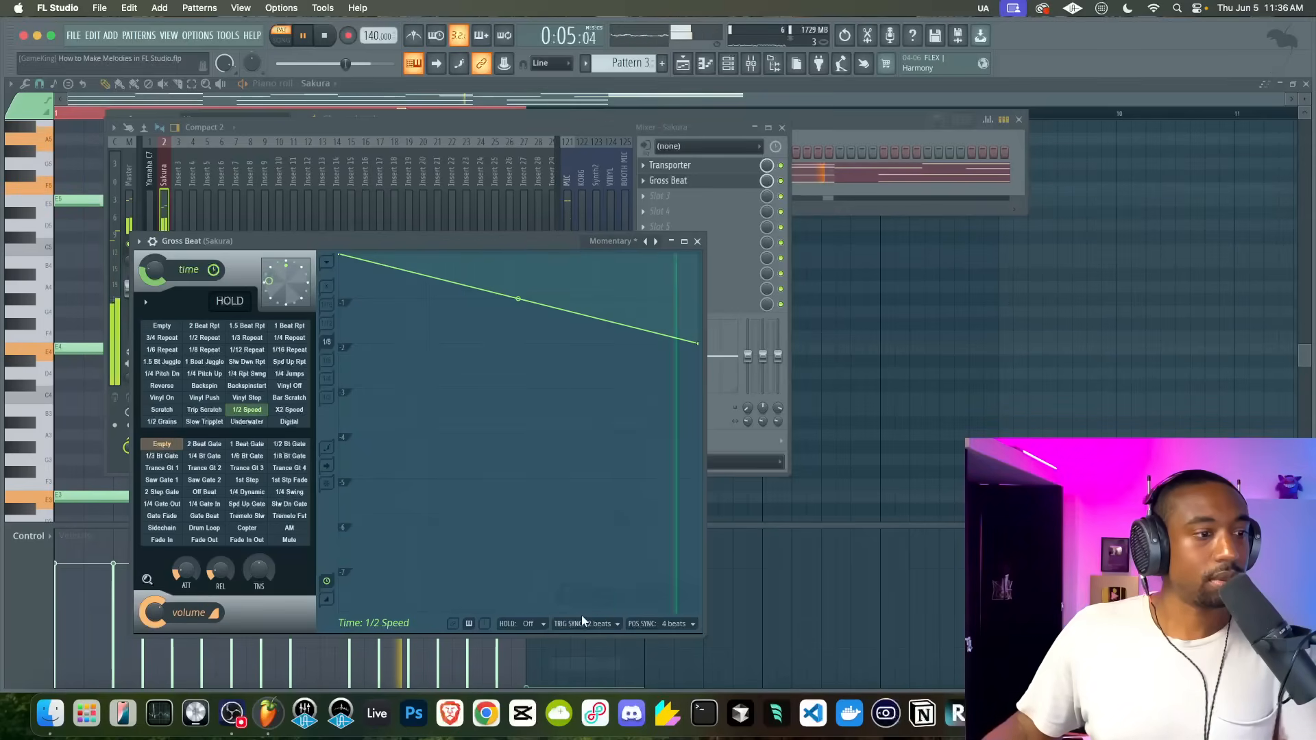
{"action": "left_click", "coordinate": [591, 623]}
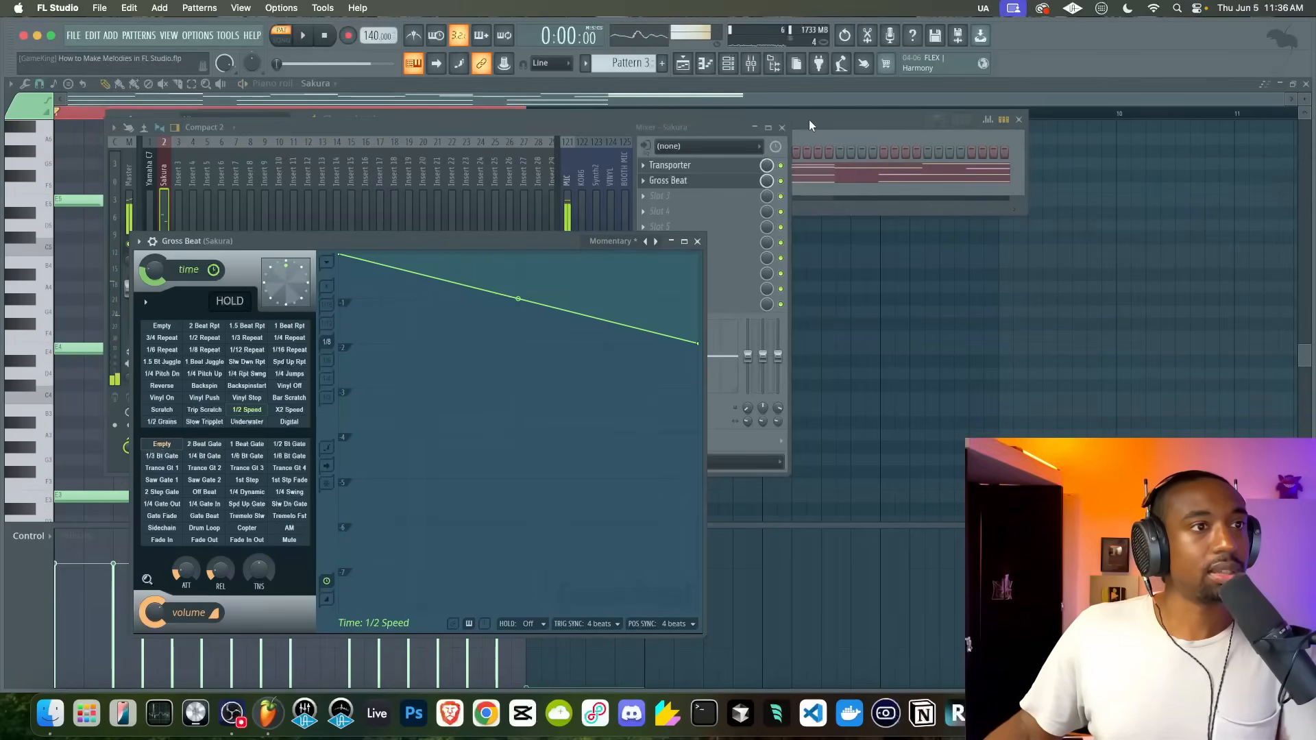
- Return to Sakura's piano roll and transpose all of its notes up one octave
{"action": "left_click", "coordinate": [782, 128]}
{"action": "left_click", "coordinate": [724, 173]}
{"action": "left_click", "coordinate": [725, 173]}
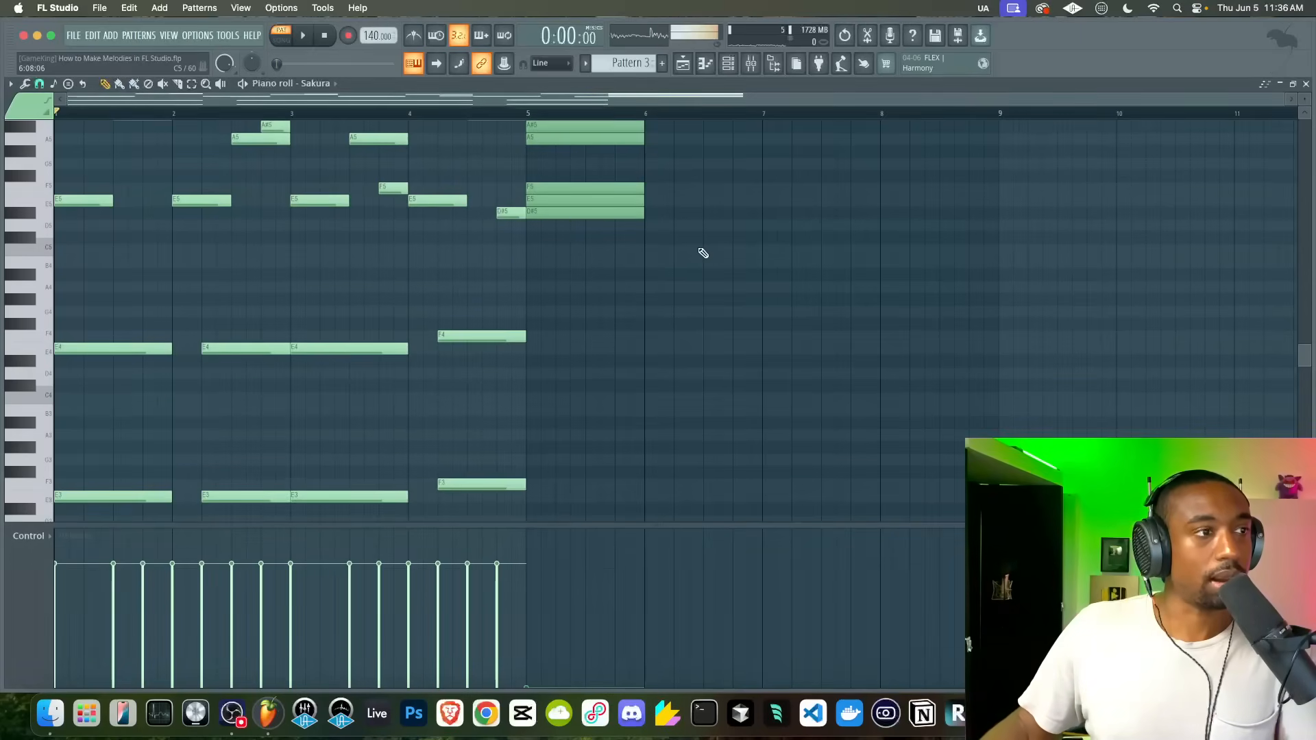
{"action": "scroll", "coordinate": [703, 253], "scroll_direction": "up", "scroll_amount": 3}
{"action": "key", "text": "ctrl+Up"}
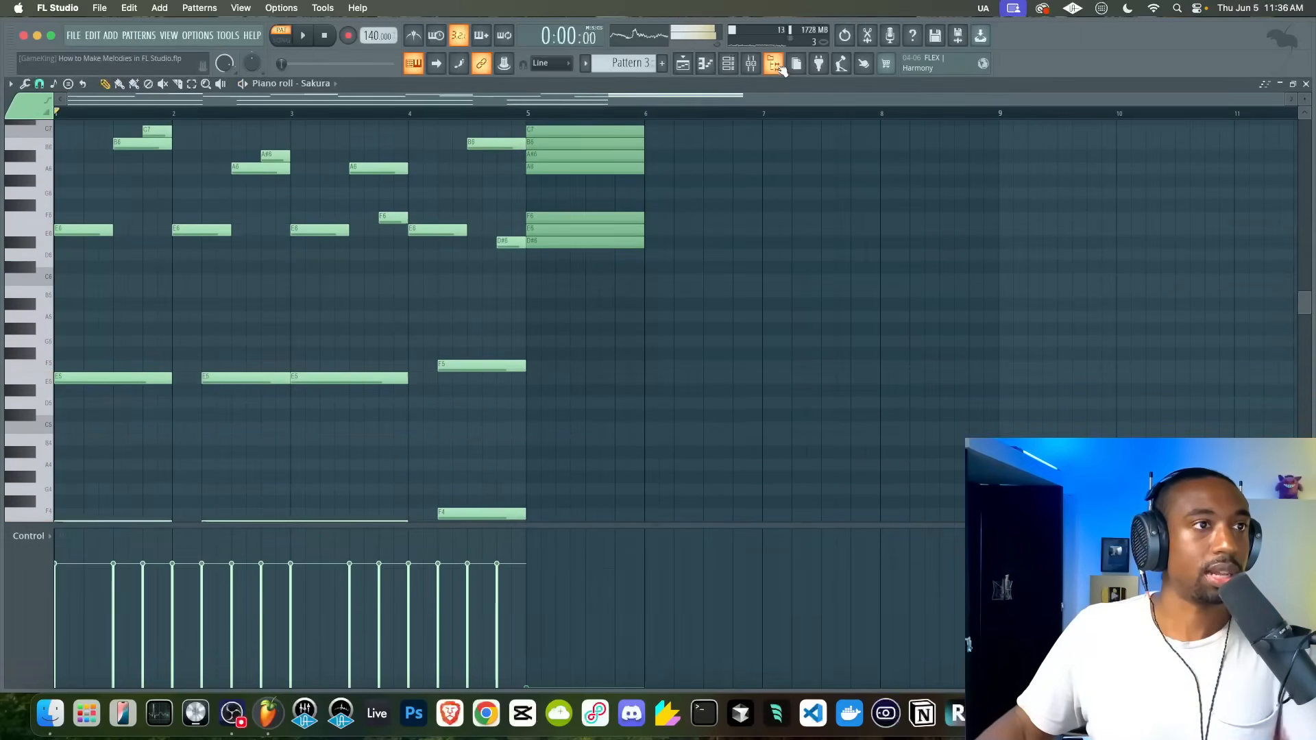
- Reopen Sakura's Gross Beat and audition the transposed loop while fine-tuning the time mix to 55%
{"action": "left_click", "coordinate": [752, 64]}
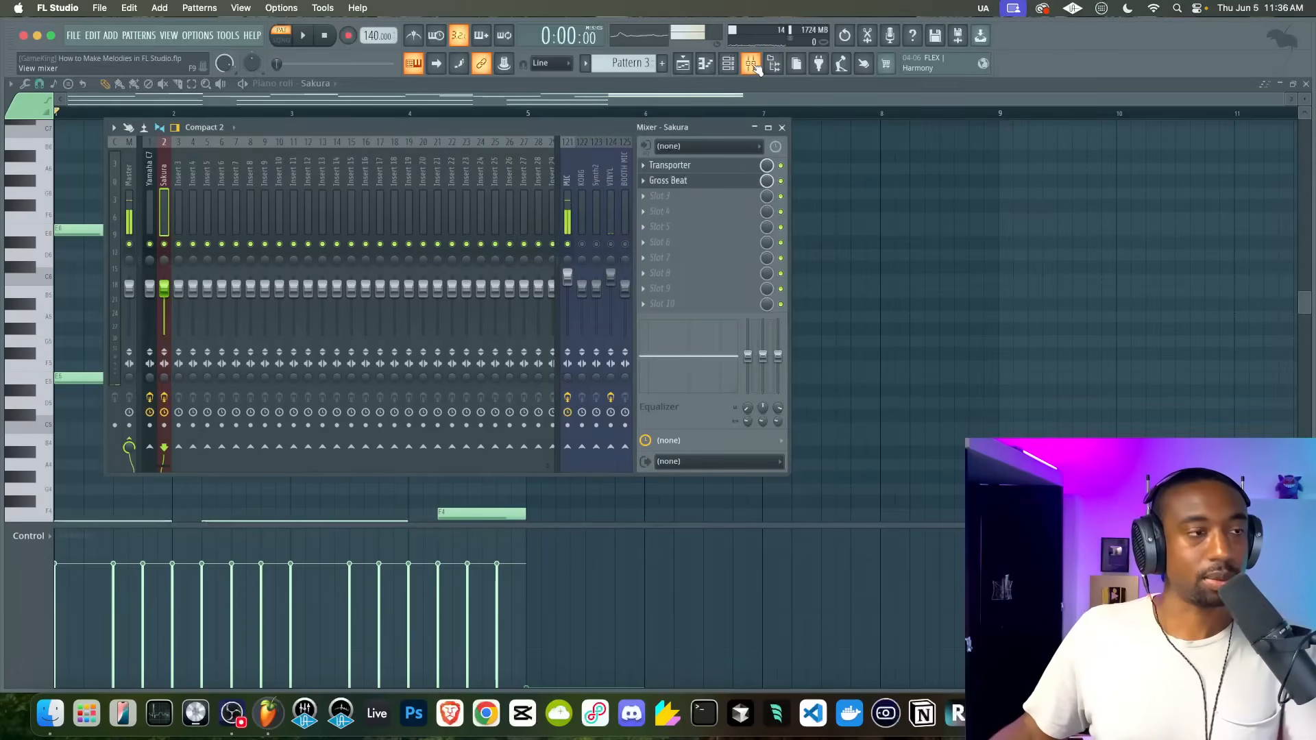
{"action": "key", "text": "space"}
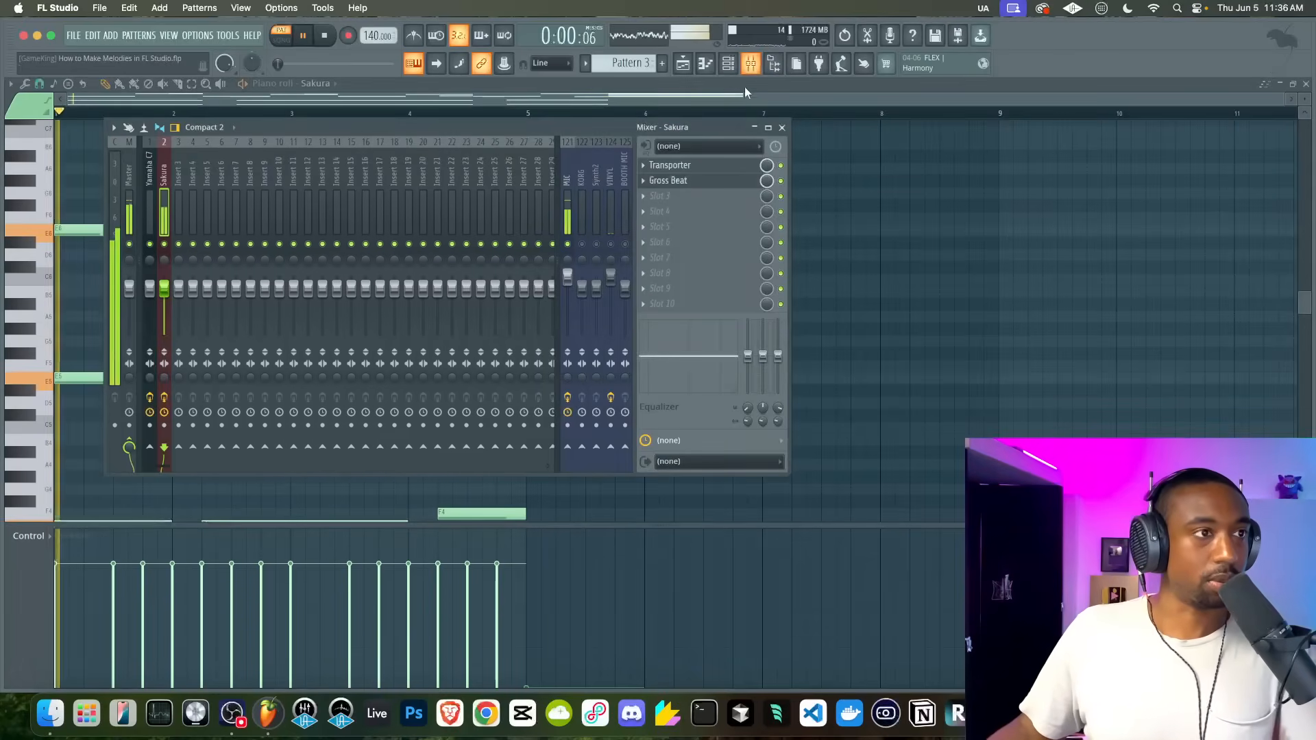
{"action": "left_click", "coordinate": [704, 187]}
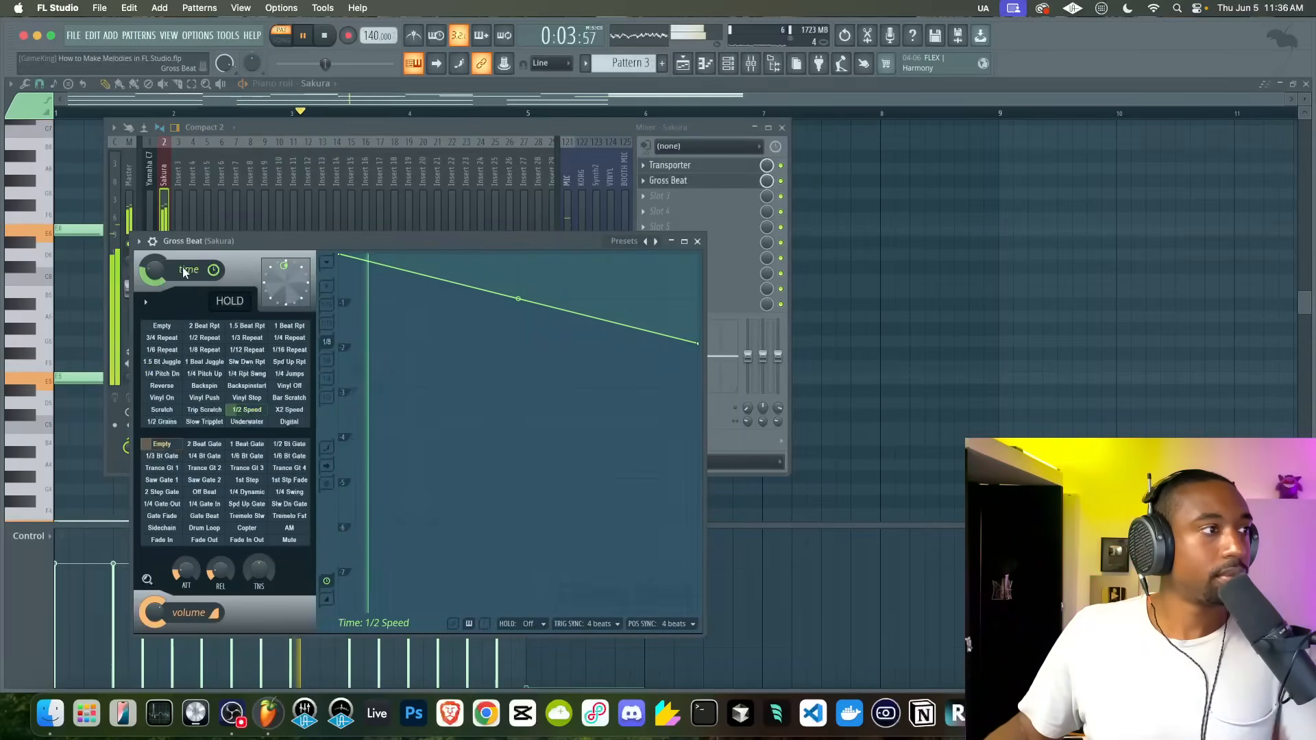
{"action": "key", "text": "space"}
{"action": "key", "text": "space"}
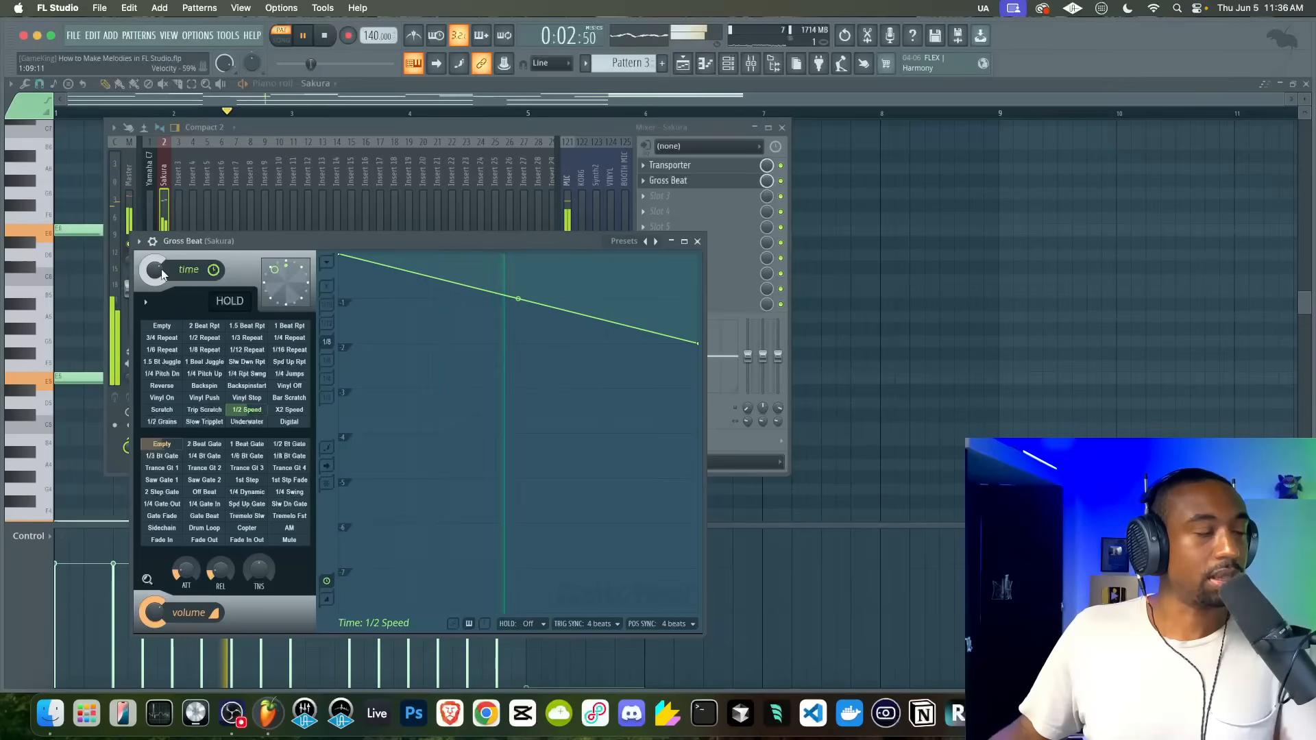
{"action": "mouse_move", "coordinate": [161, 269]}
{"action": "left_mouse_down"}
{"action": "mouse_move", "coordinate": [162, 286]}
{"action": "mouse_move", "coordinate": [148, 272]}
{"action": "left_mouse_up"}
{"action": "key", "text": "space"}
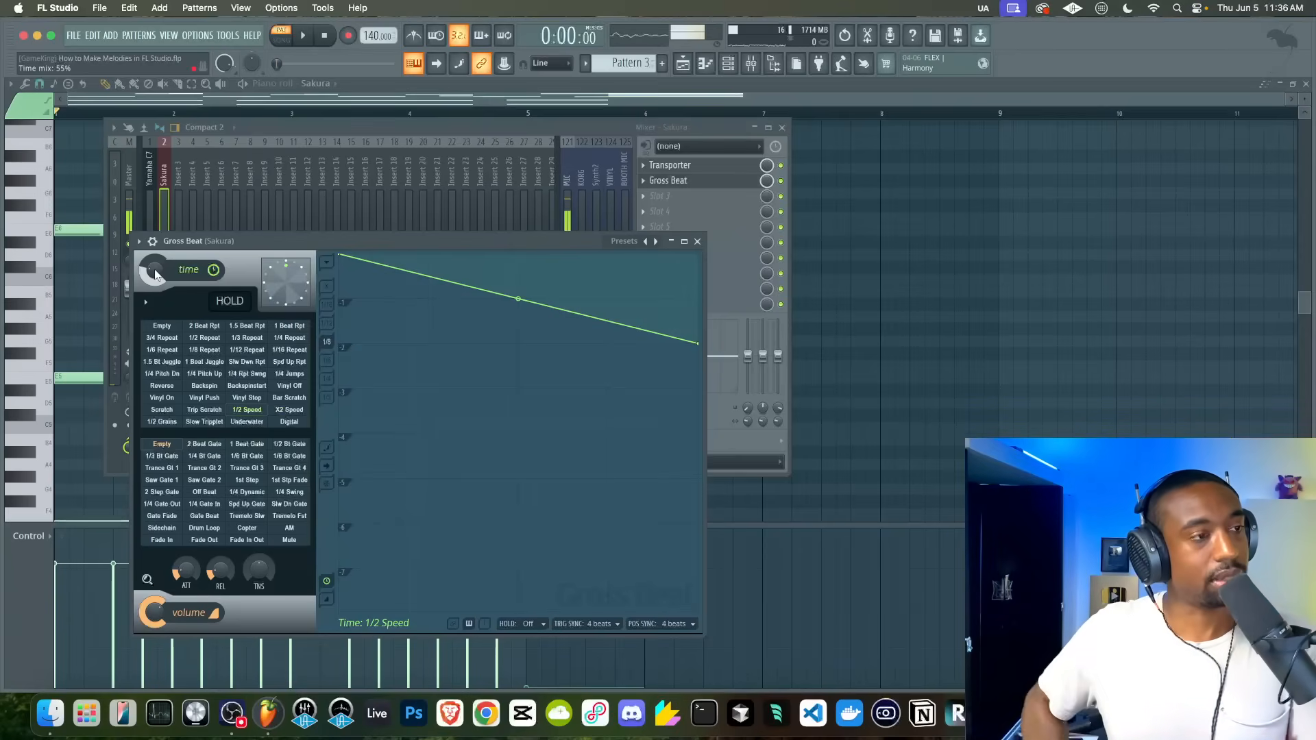
{"action": "key", "text": "space"}
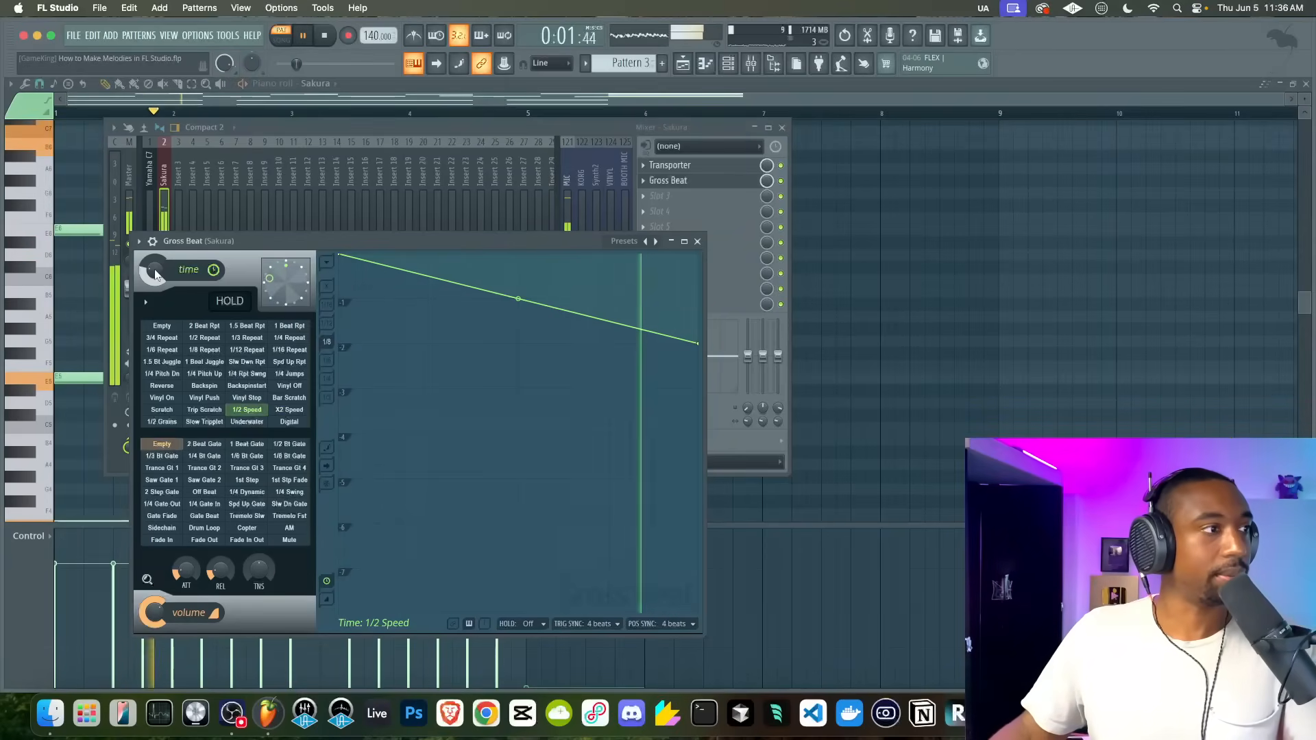
{"action": "key", "text": "space"}
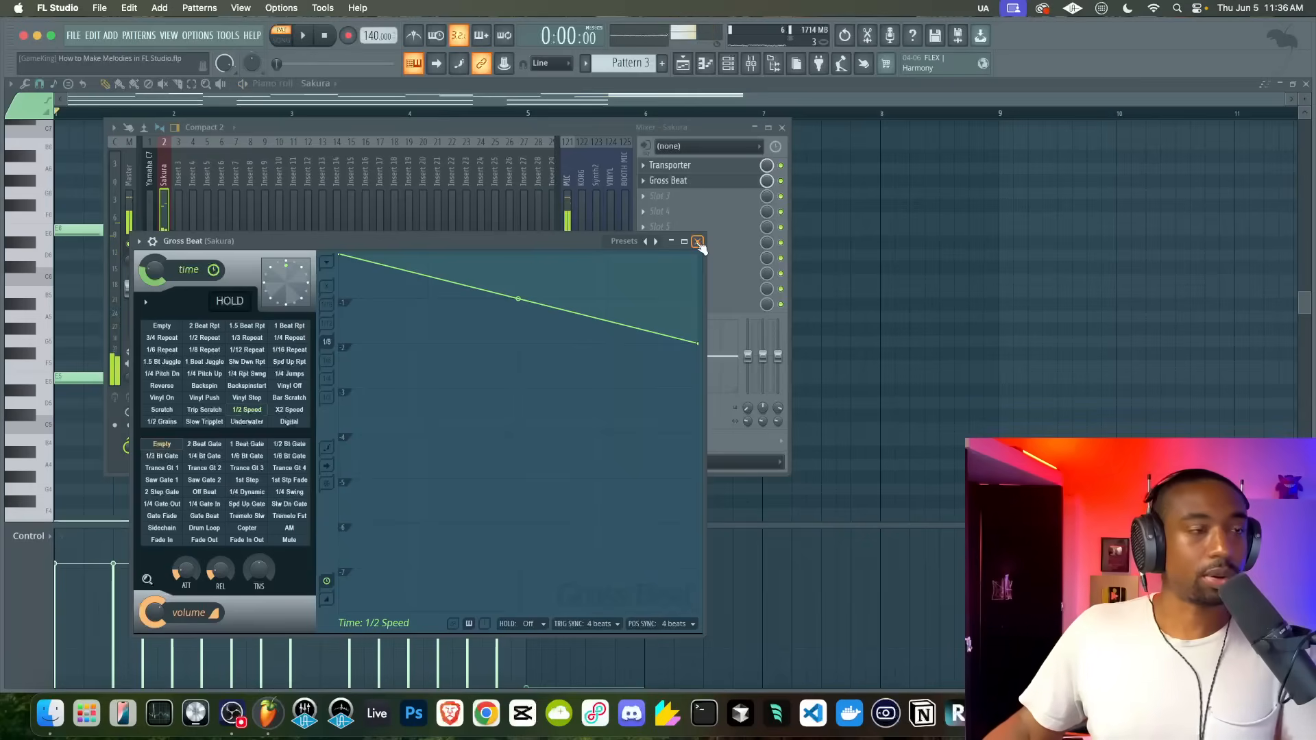
- Close Gross Beat and bypass it on the Sakura track while playing the loop
{"action": "left_click", "coordinate": [698, 242]}
{"action": "key", "text": "space"}
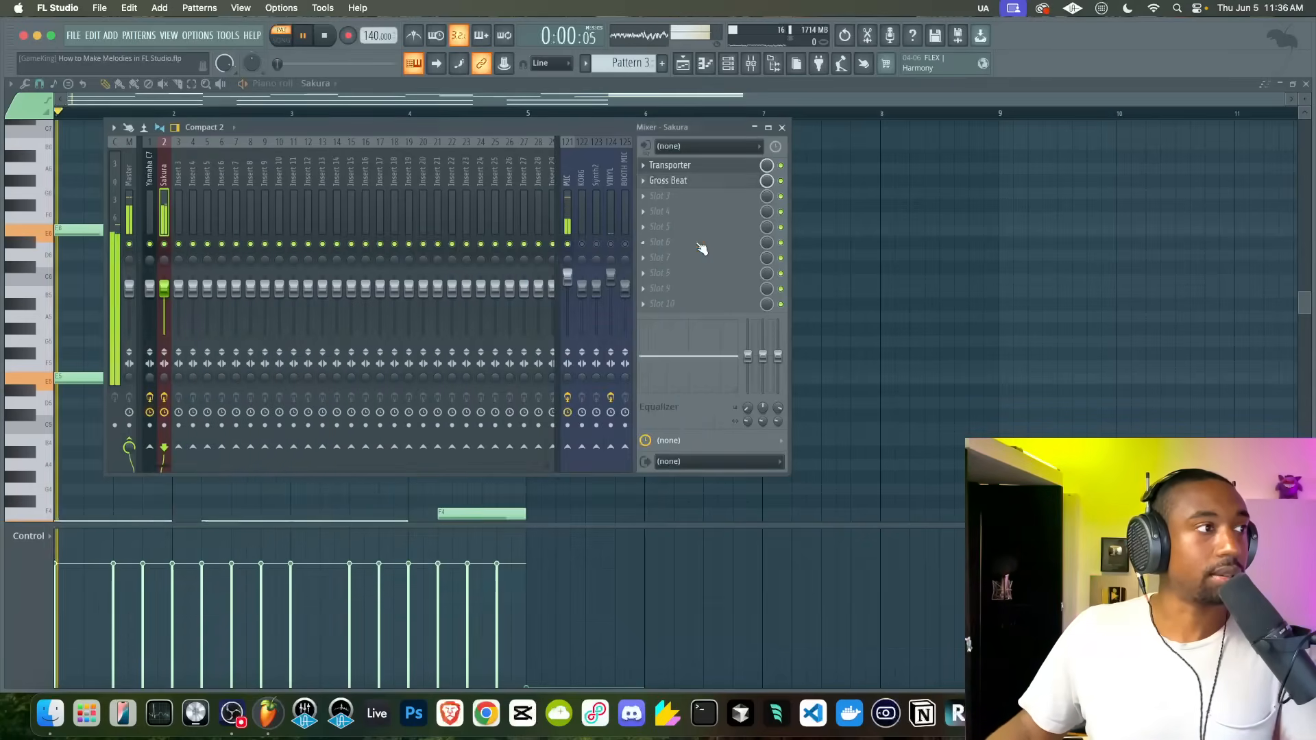
{"action": "left_click", "coordinate": [780, 181]}
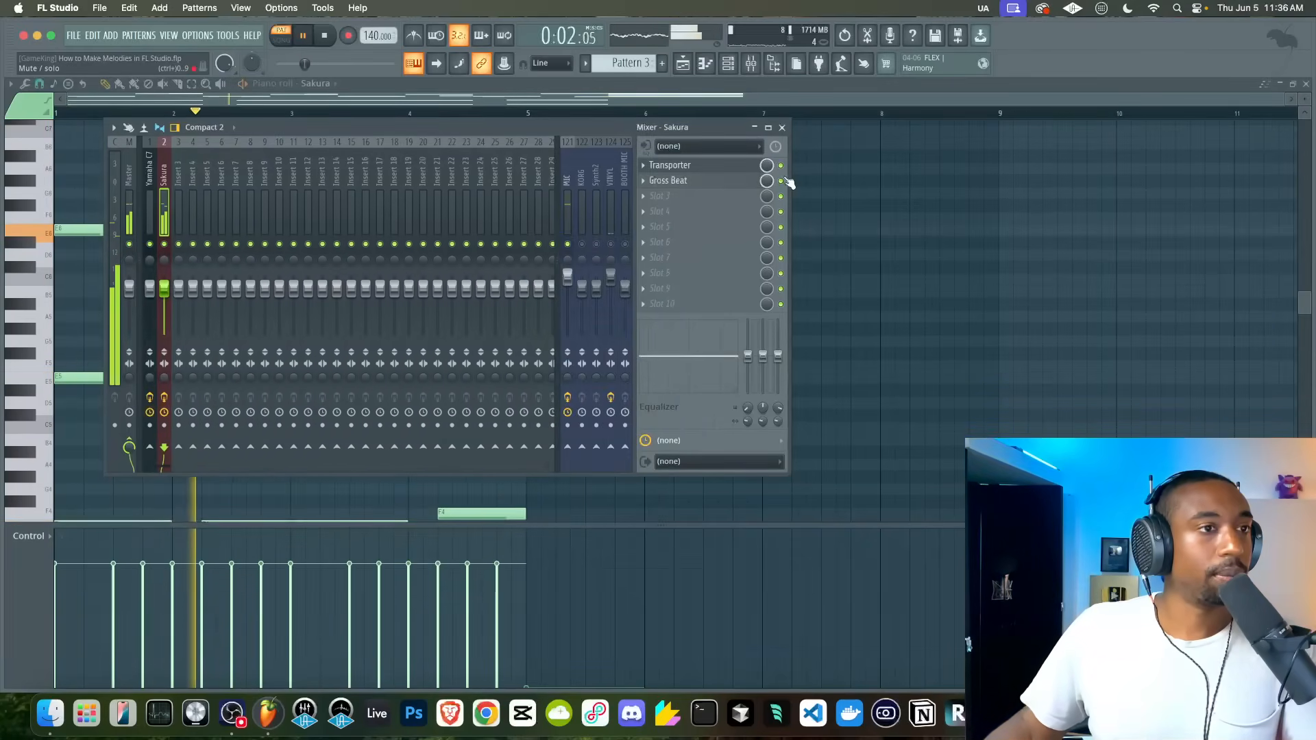
{"action": "key", "text": "space"}
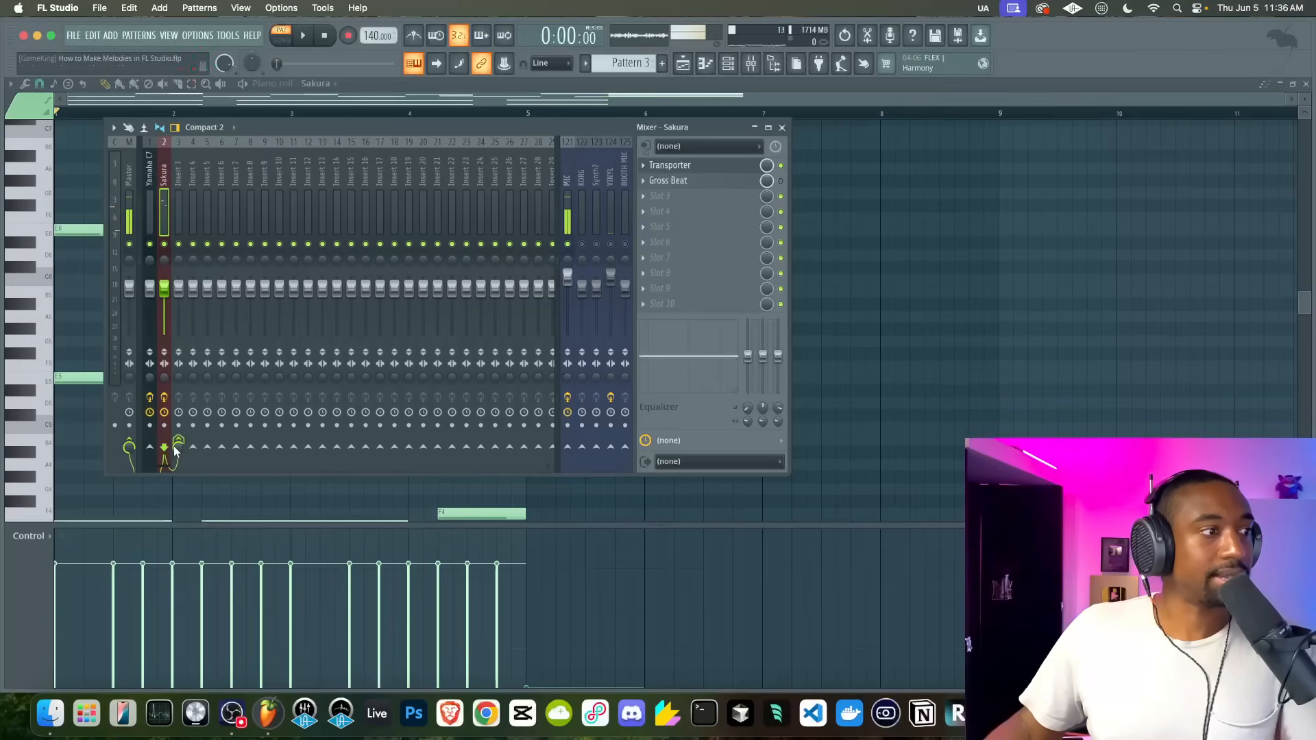
- Send Sakura to Insert 3 and add Fruity Reeverb 2 there with lowered dry level, 100% wet and a 640 Hz low cut
{"action": "left_click", "coordinate": [181, 231]}
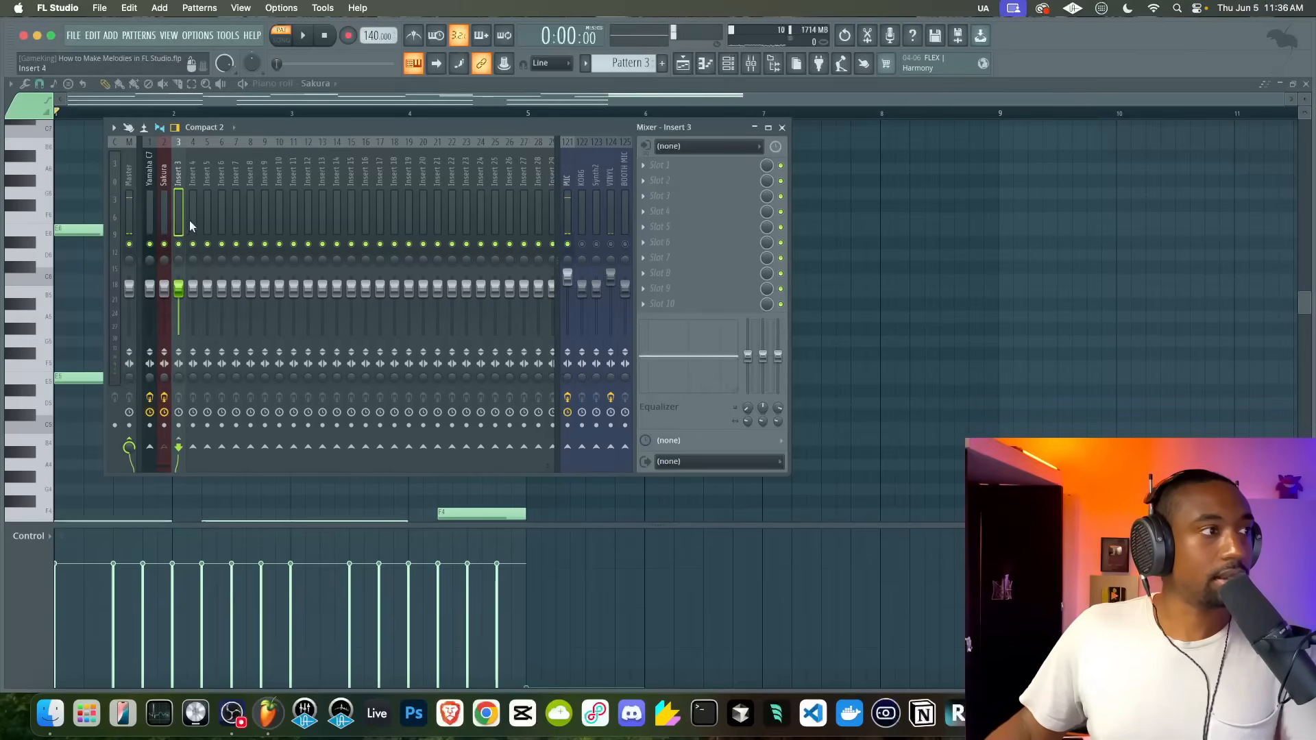
{"action": "left_click", "coordinate": [669, 163]}
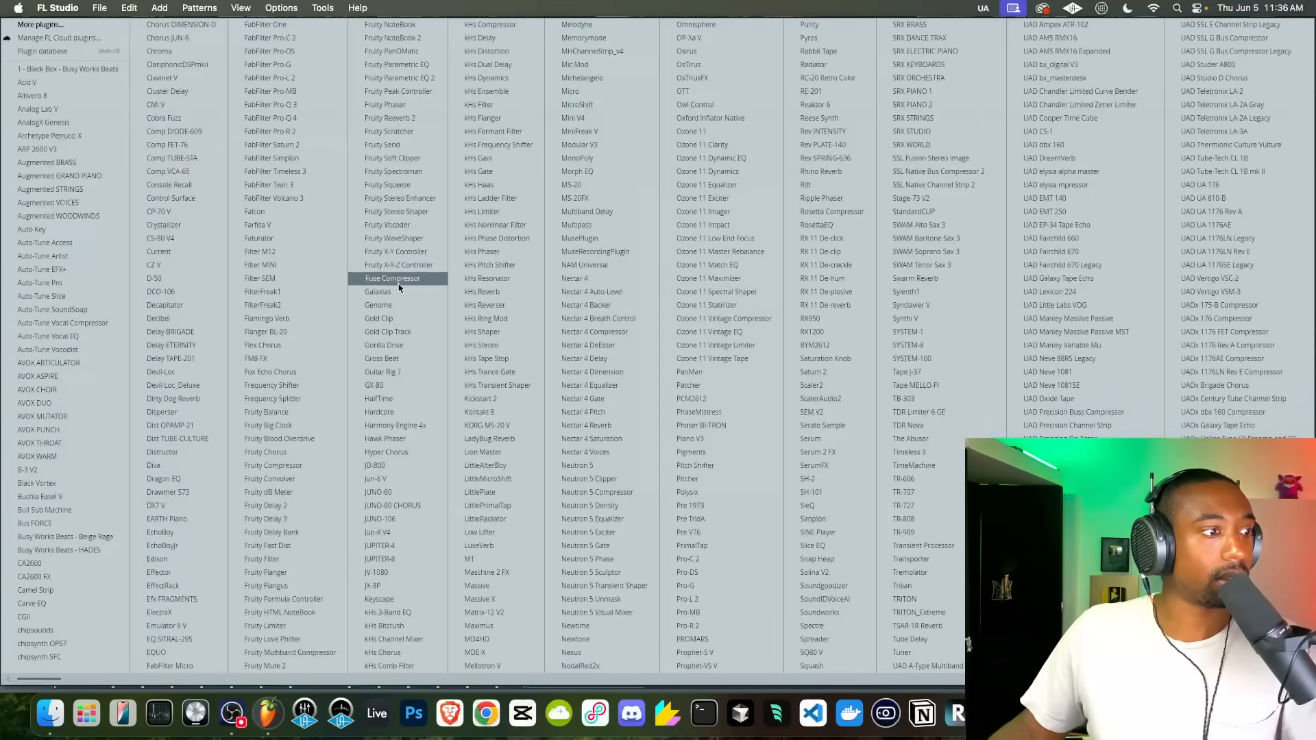
{"action": "left_click", "coordinate": [416, 120]}
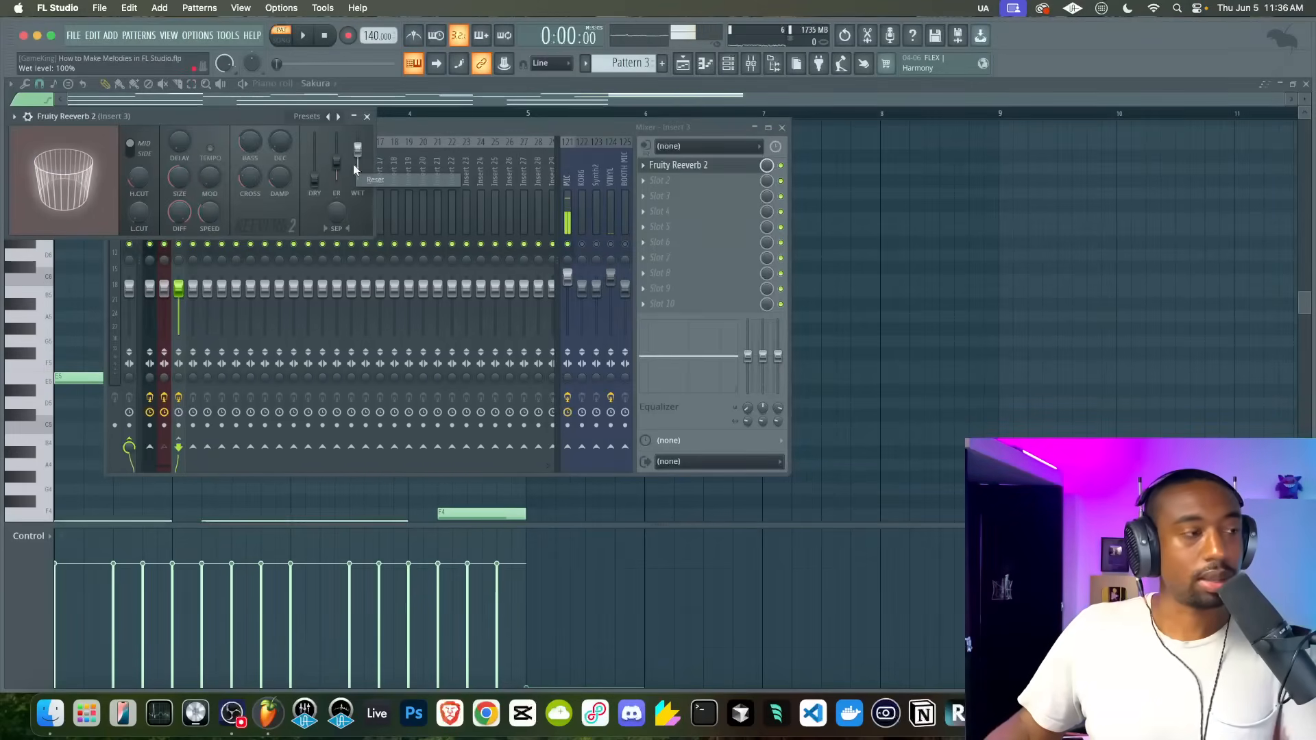
{"action": "left_click_drag", "start_coordinate": [331, 213], "coordinate": [332, 240]}
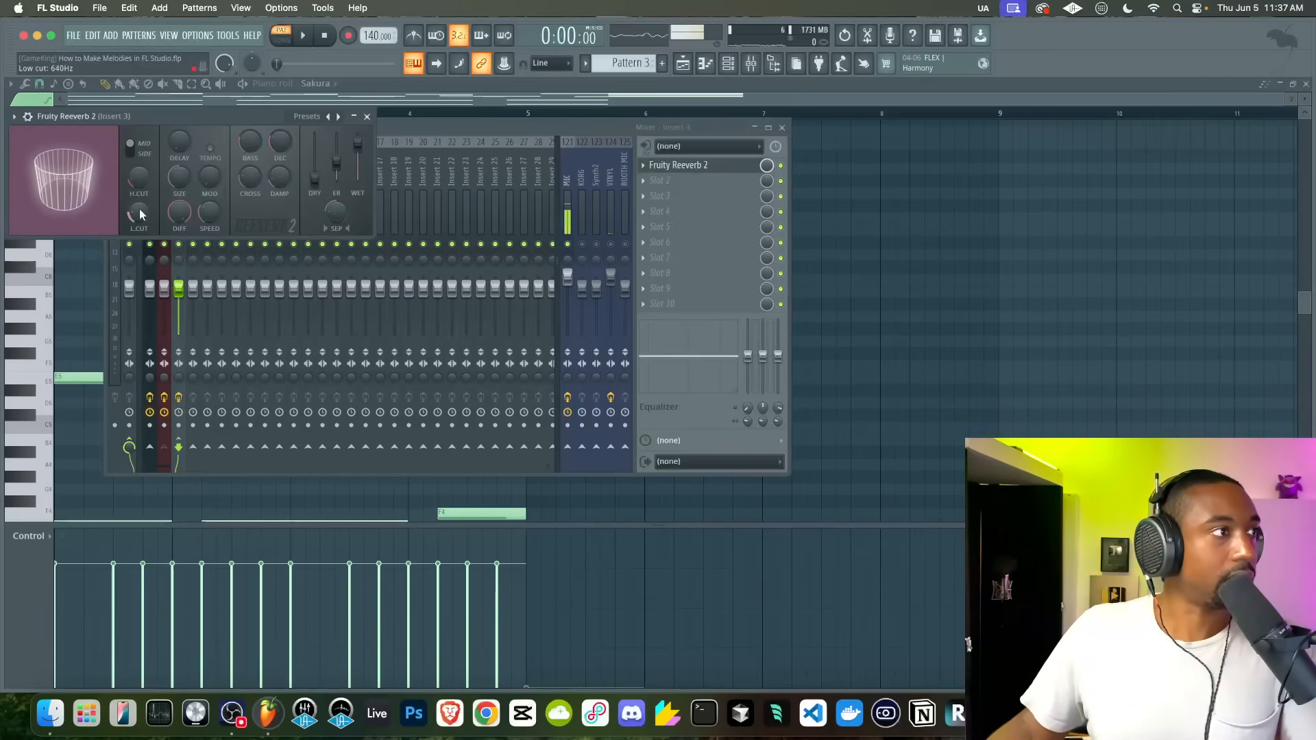
{"action": "left_click_drag", "start_coordinate": [210, 185], "coordinate": [209, 159]}
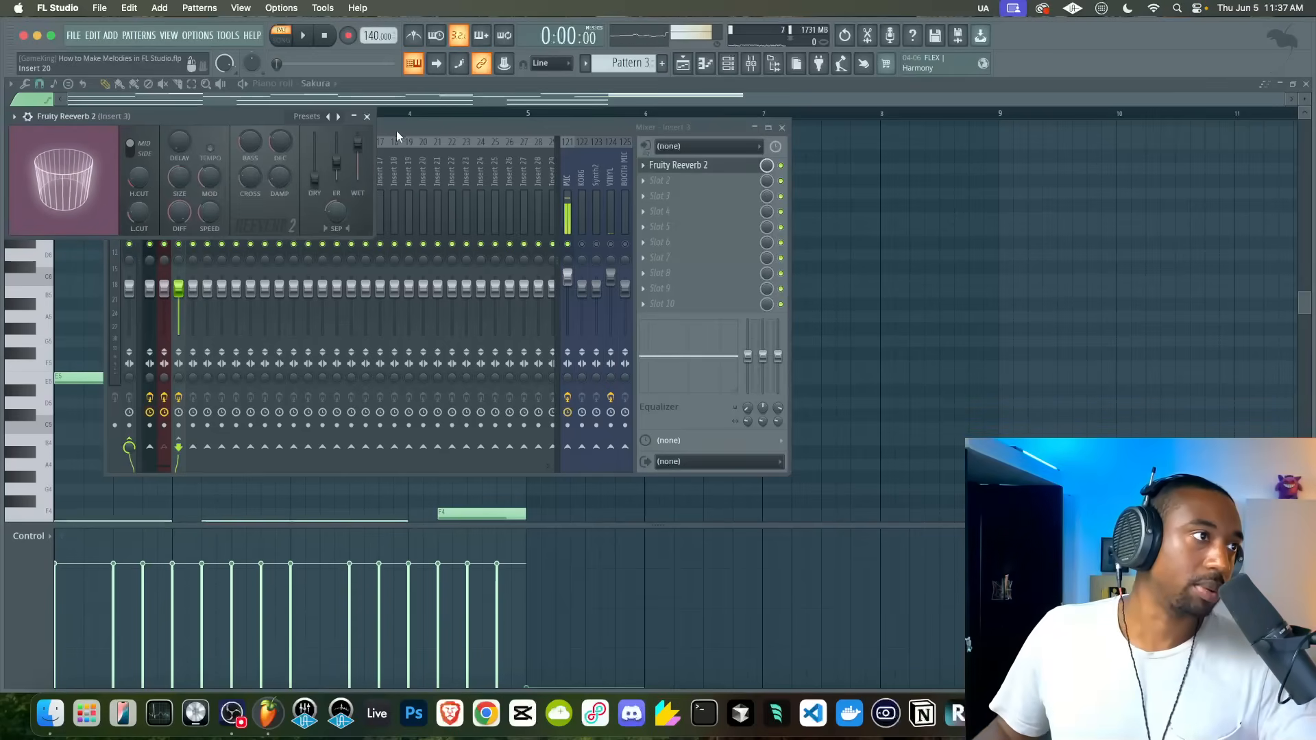
{"action": "left_click", "coordinate": [367, 116]}
- Add Gross Beat after the reverb on Insert 3 with the Momentary preset's 1/2 Speed time slot, and play the loop
{"action": "left_click", "coordinate": [652, 188]}
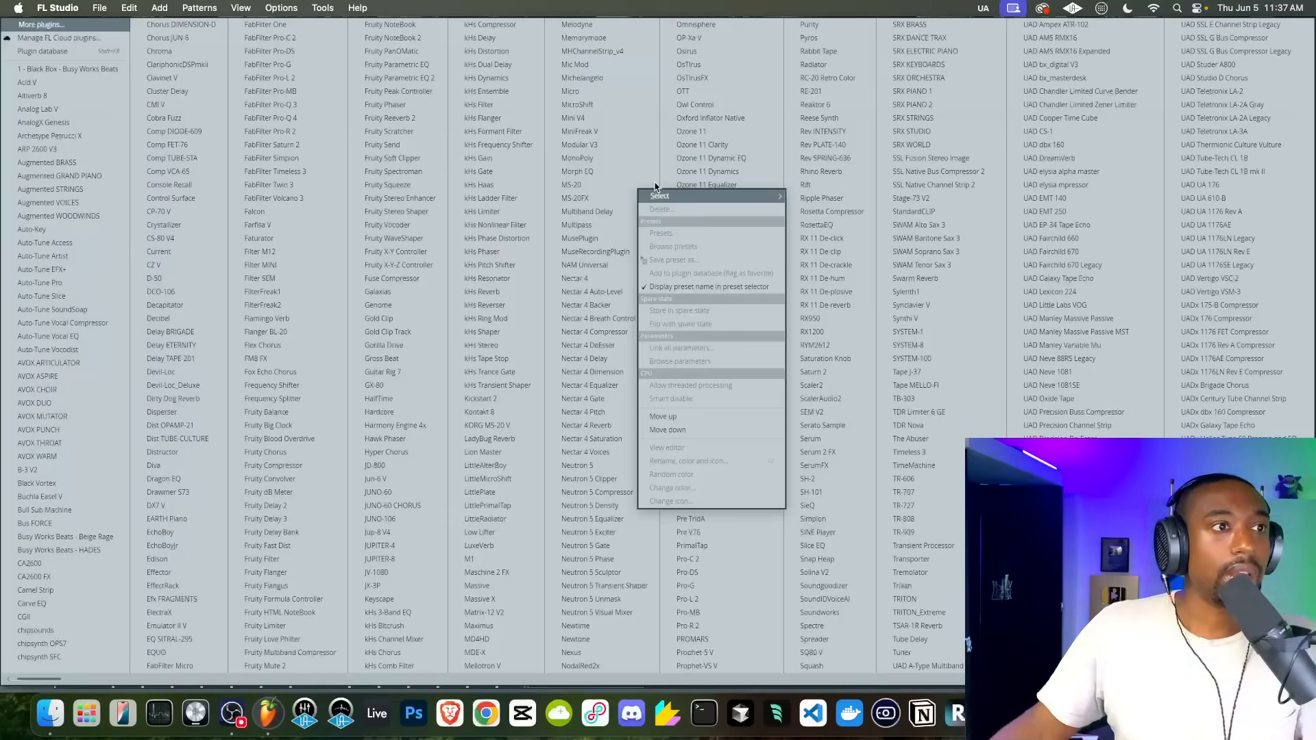
{"action": "left_click", "coordinate": [402, 358]}
{"action": "left_click", "coordinate": [539, 135]}
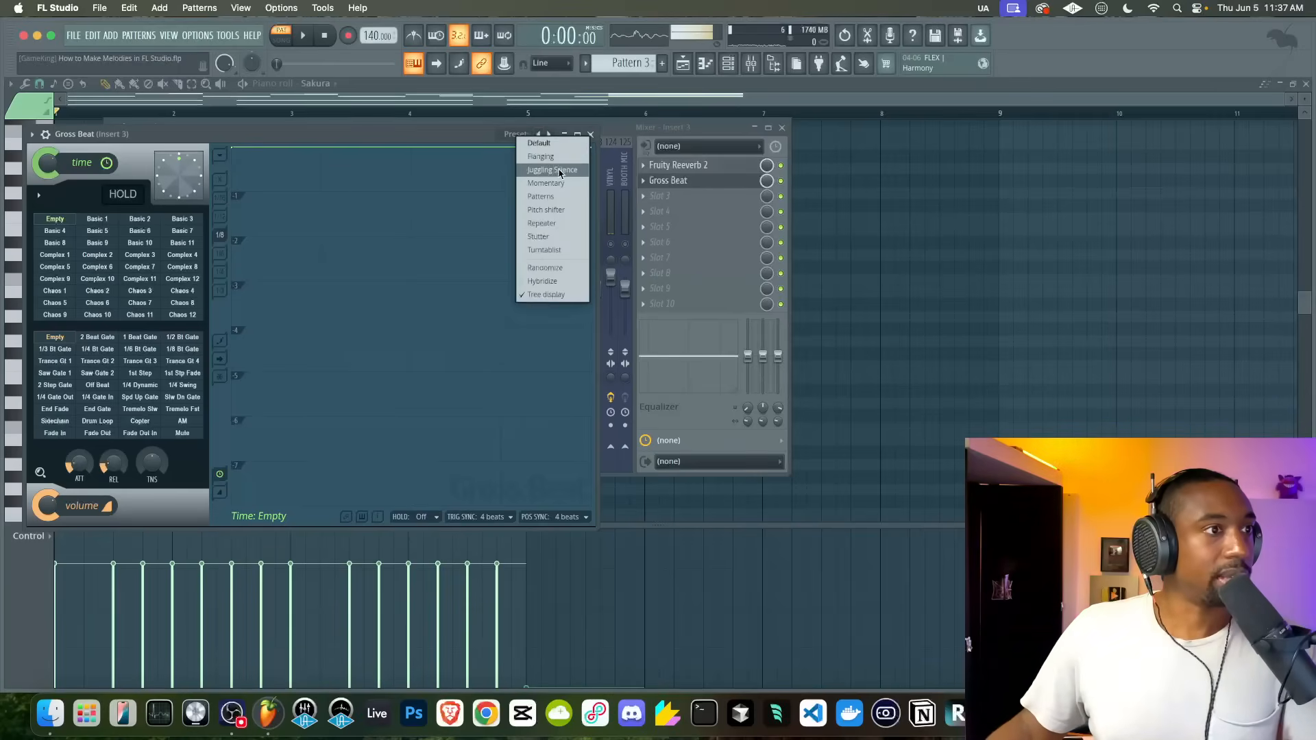
{"action": "left_click", "coordinate": [558, 184]}
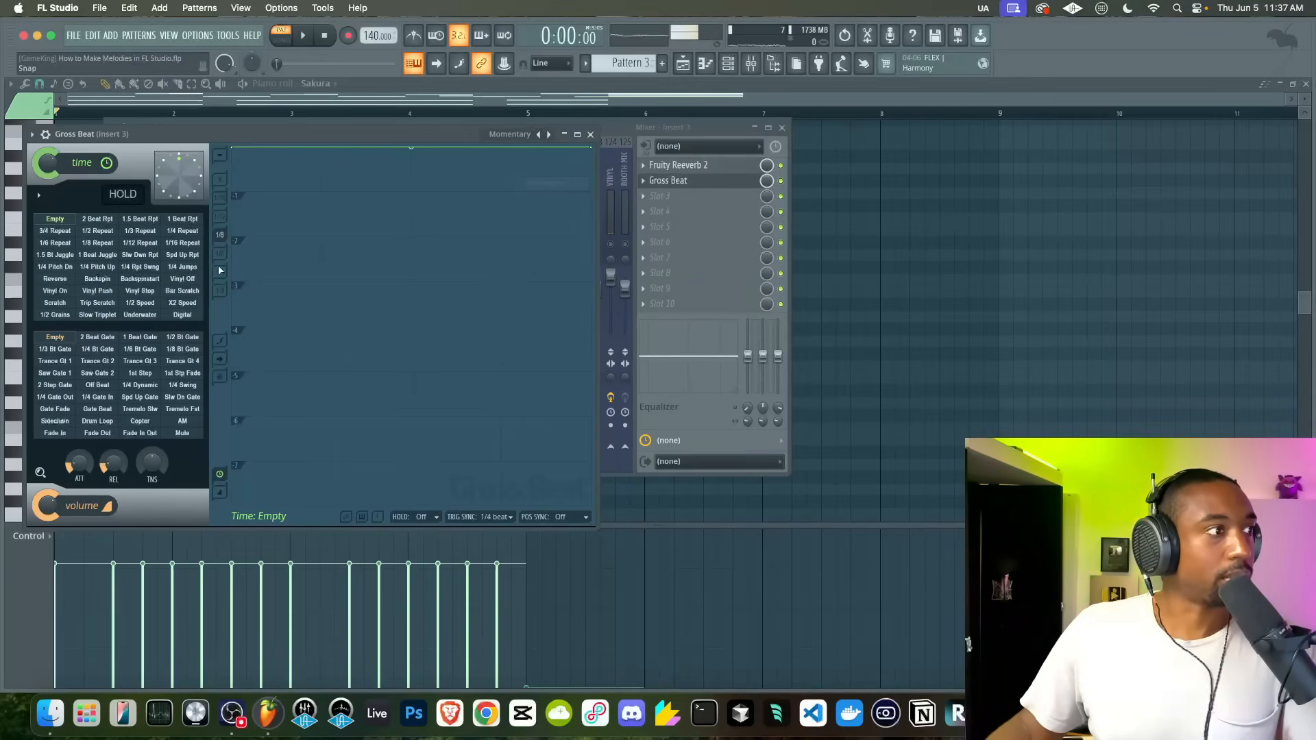
{"action": "left_click", "coordinate": [148, 305]}
{"action": "key", "text": "space"}
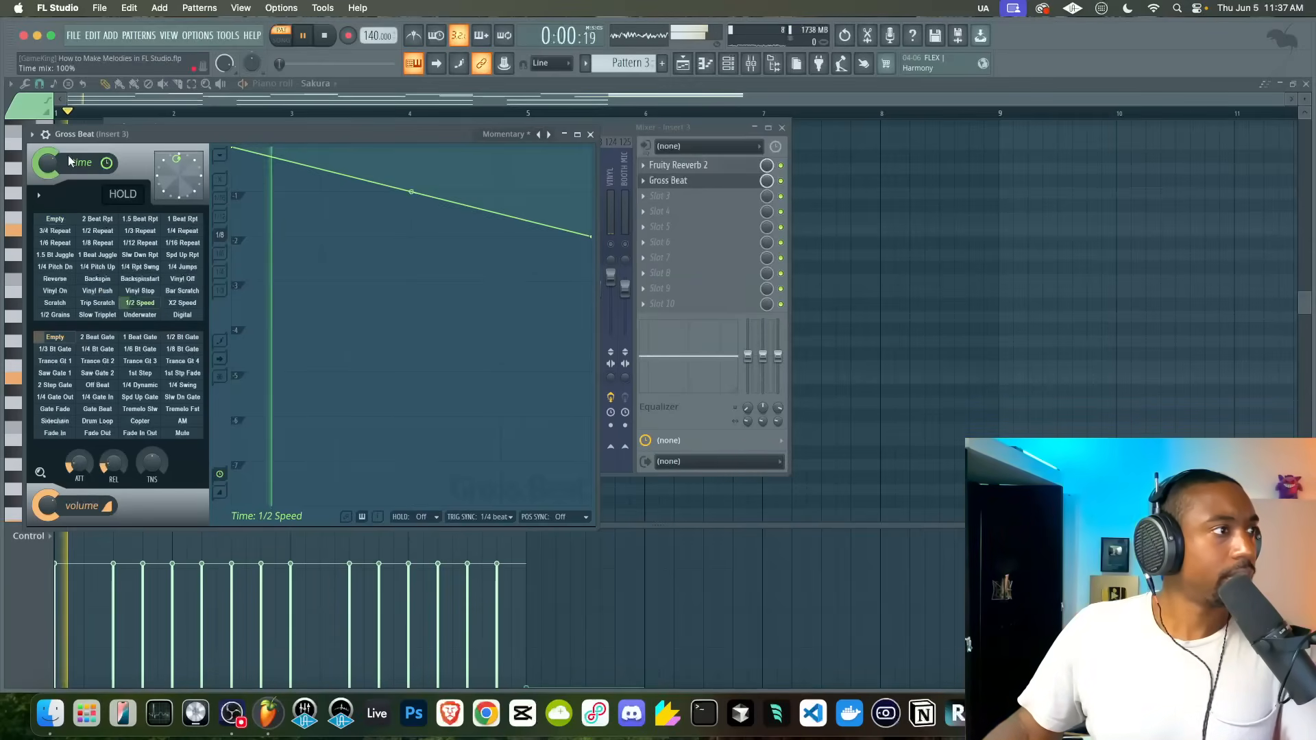
{"action": "left_click", "coordinate": [591, 135]}
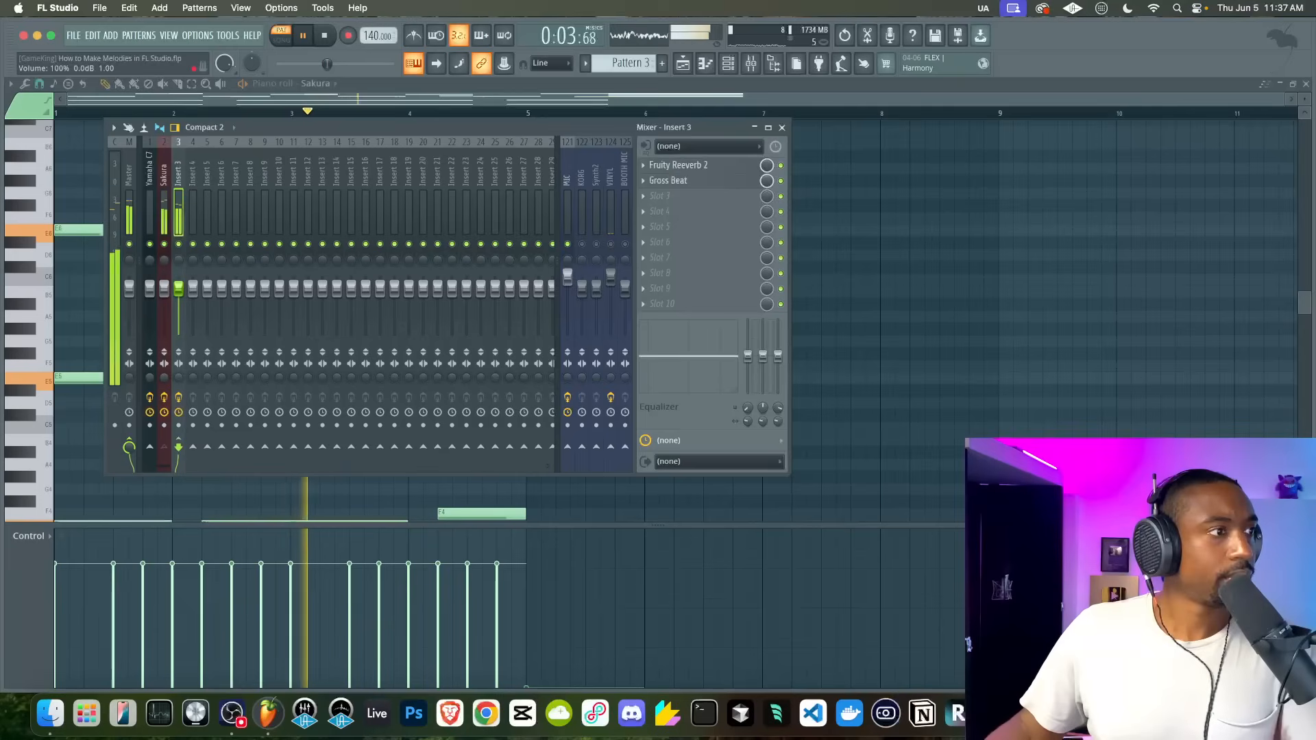
- Lower Insert 3's volume, reduce the Loop A and Loop B levels in Sakura's Transporter, and stop playback
{"action": "mouse_move", "coordinate": [178, 288]}
{"action": "left_mouse_down"}
{"action": "mouse_move", "coordinate": [178, 302]}
{"action": "mouse_move", "coordinate": [168, 291]}
{"action": "left_mouse_up"}
{"action": "left_click", "coordinate": [165, 197]}
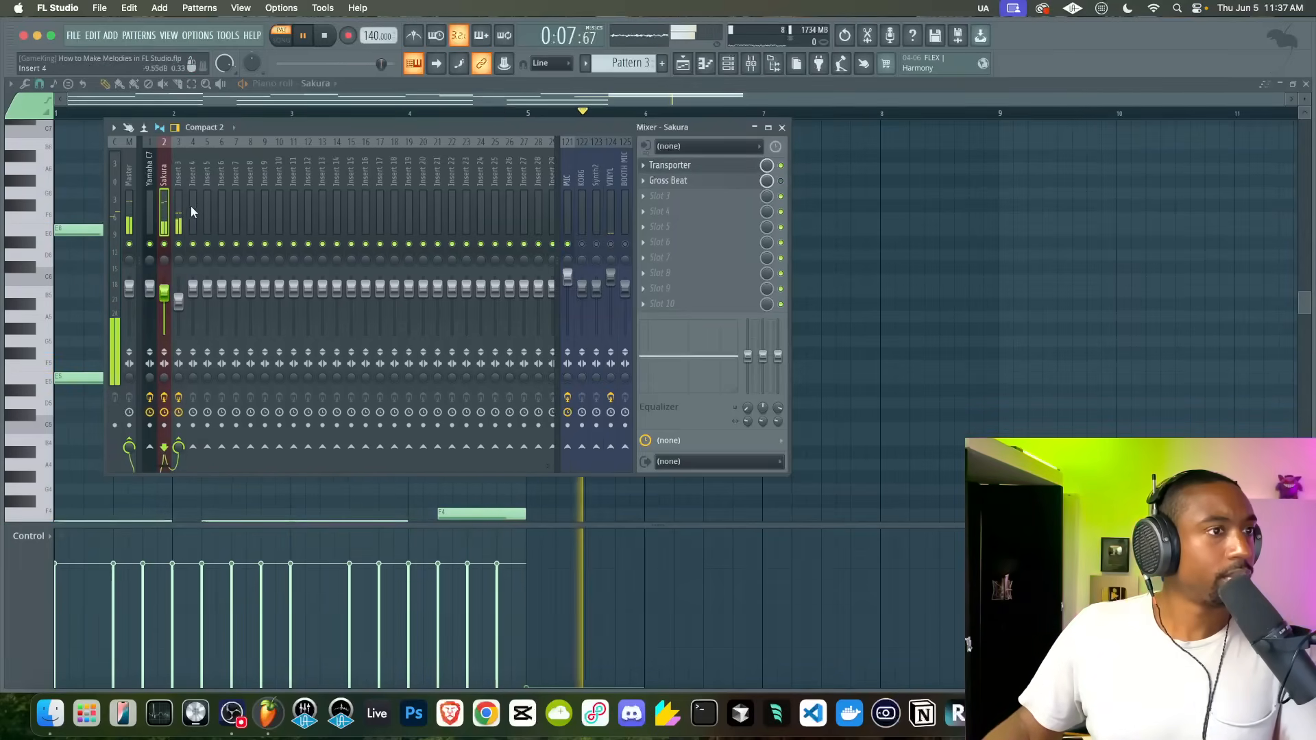
{"action": "left_click", "coordinate": [670, 165]}
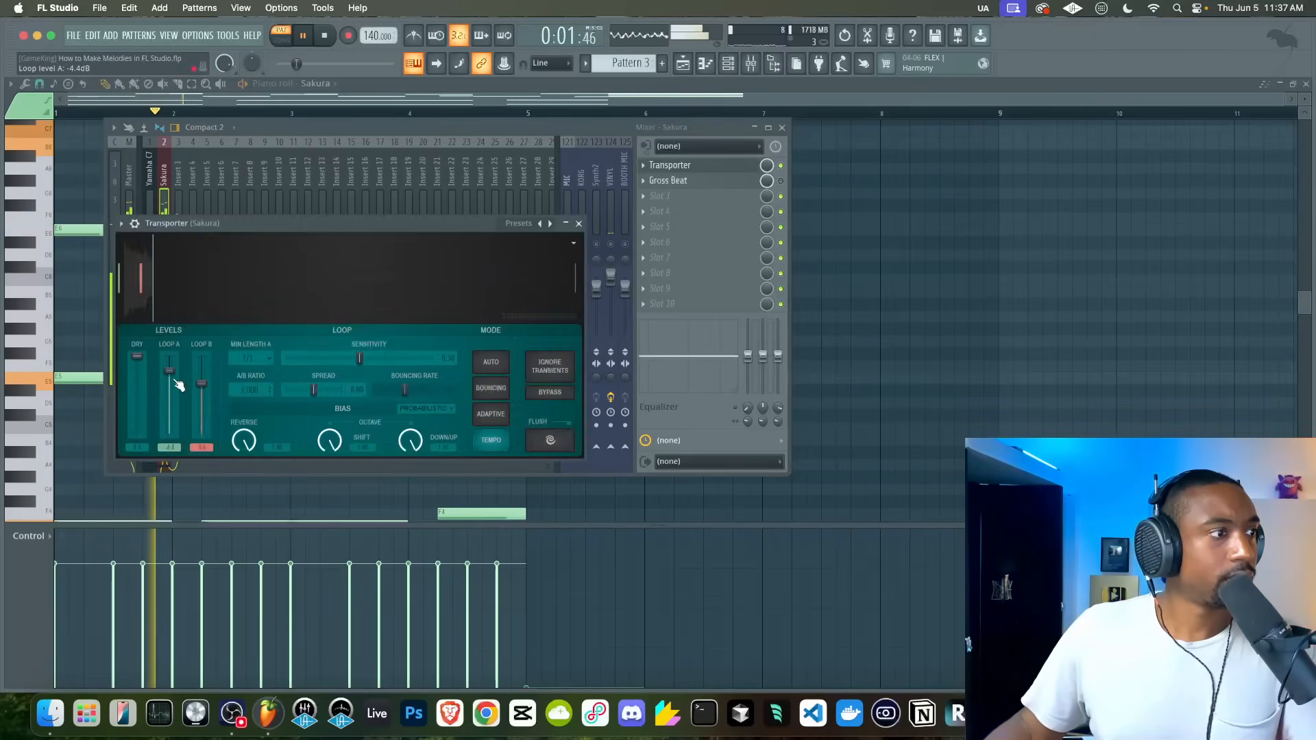
{"action": "left_click_drag", "start_coordinate": [178, 385], "coordinate": [202, 397]}
{"action": "left_click", "coordinate": [782, 128]}
{"action": "key", "text": "space"}
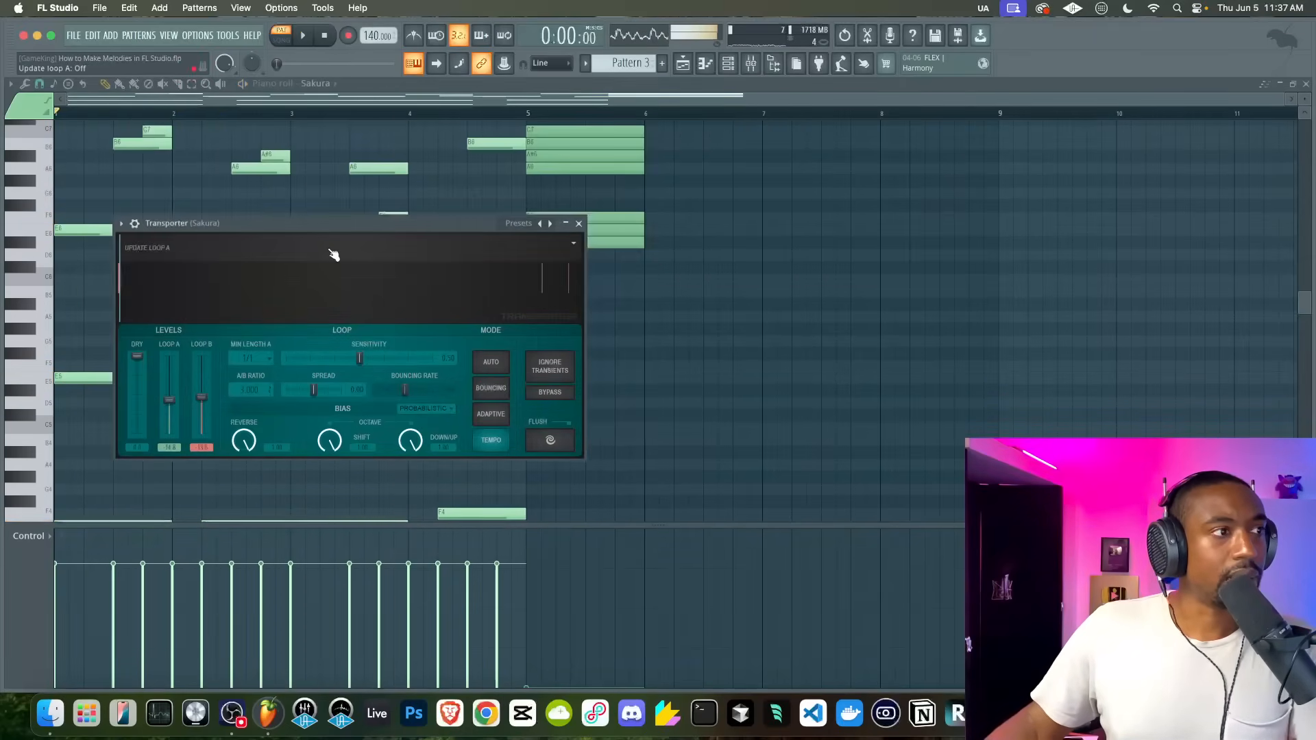
- Replace the Sakura instrument on channel 2 with FLEX in the channel rack
{"action": "key", "text": "F6"}
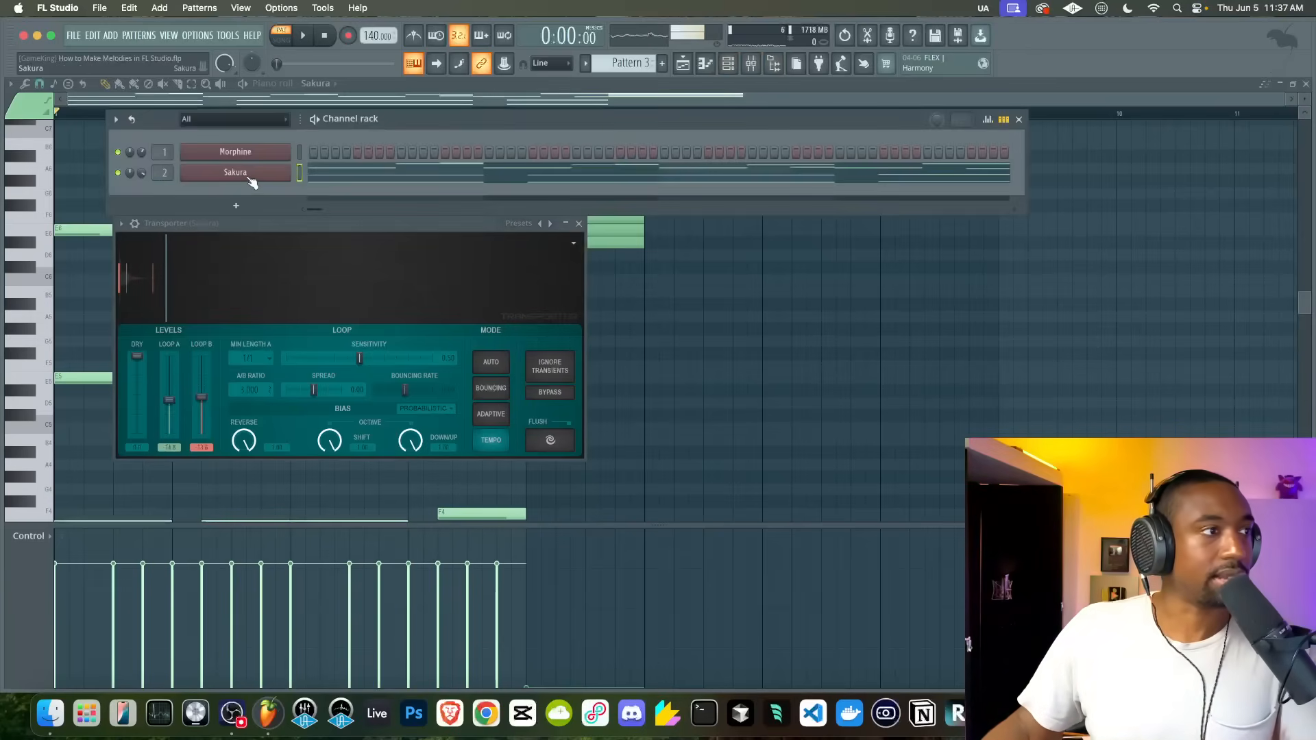
{"action": "right_click", "coordinate": [249, 177]}
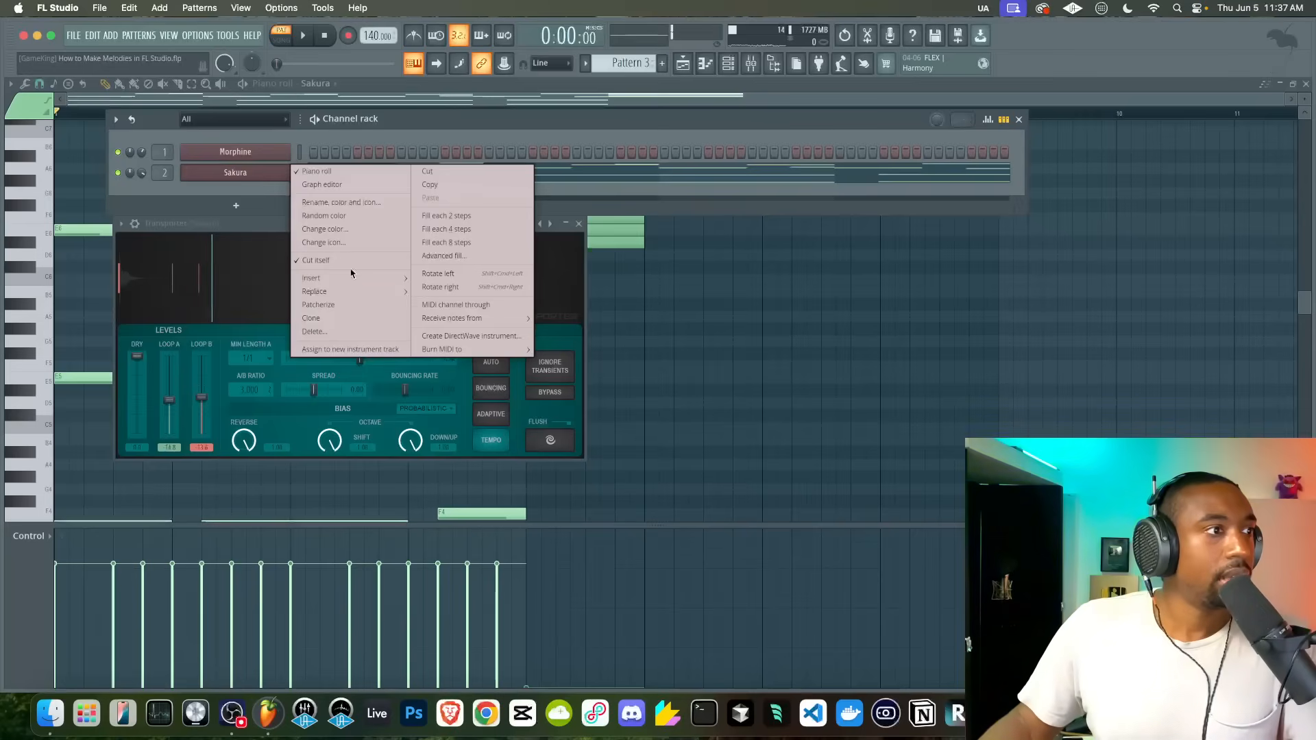
{"action": "mouse_move", "coordinate": [346, 294]}
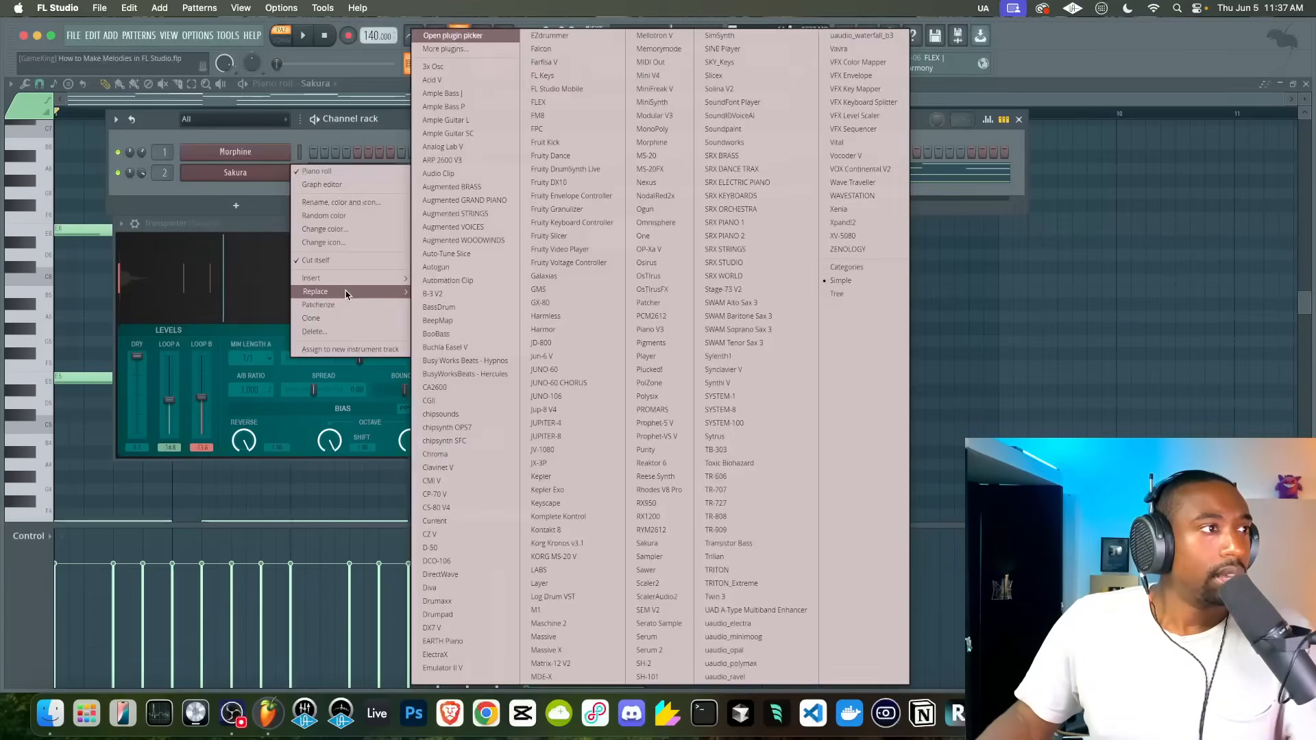
{"action": "left_click", "coordinate": [588, 107]}
- Load the 5String NewRock Dynamic preset from Essential Bass Guitars, switch off FLEX's built-in effects, and return to the piano roll
{"action": "left_click", "coordinate": [135, 257]}
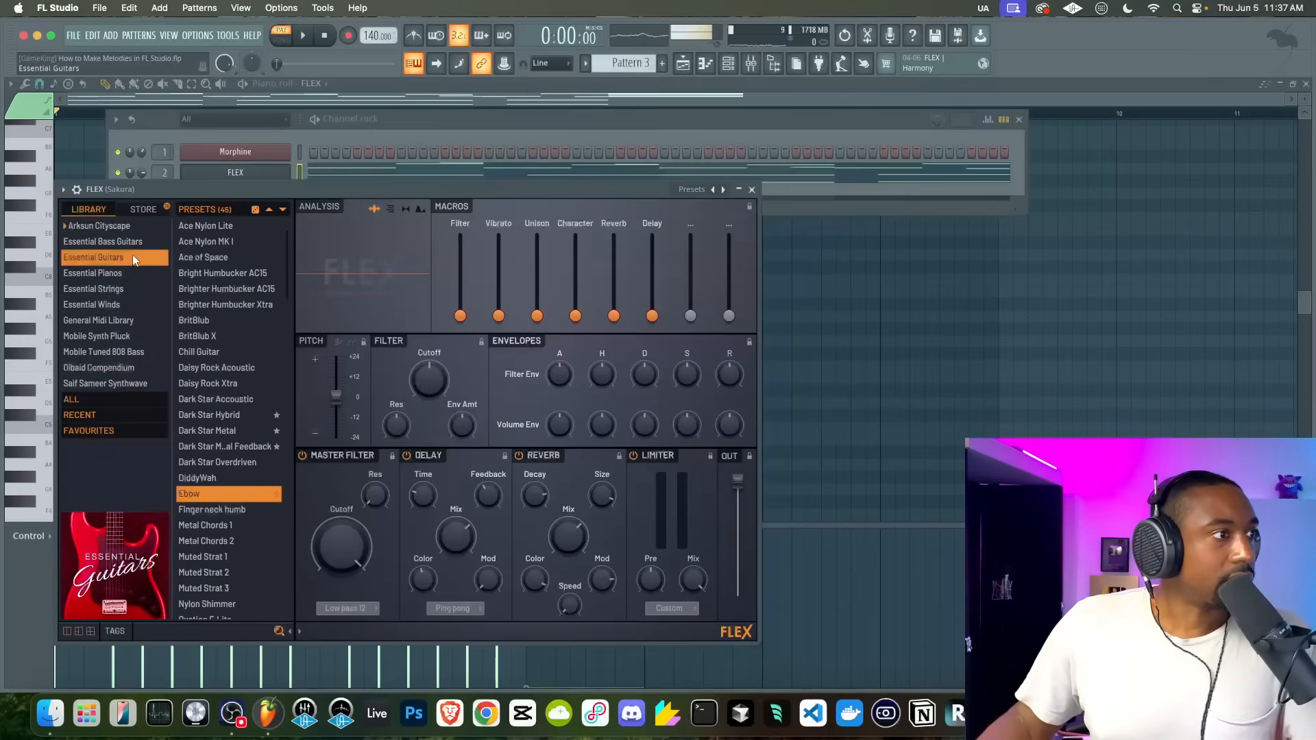
{"action": "left_click", "coordinate": [134, 241]}
{"action": "left_click", "coordinate": [244, 289]}
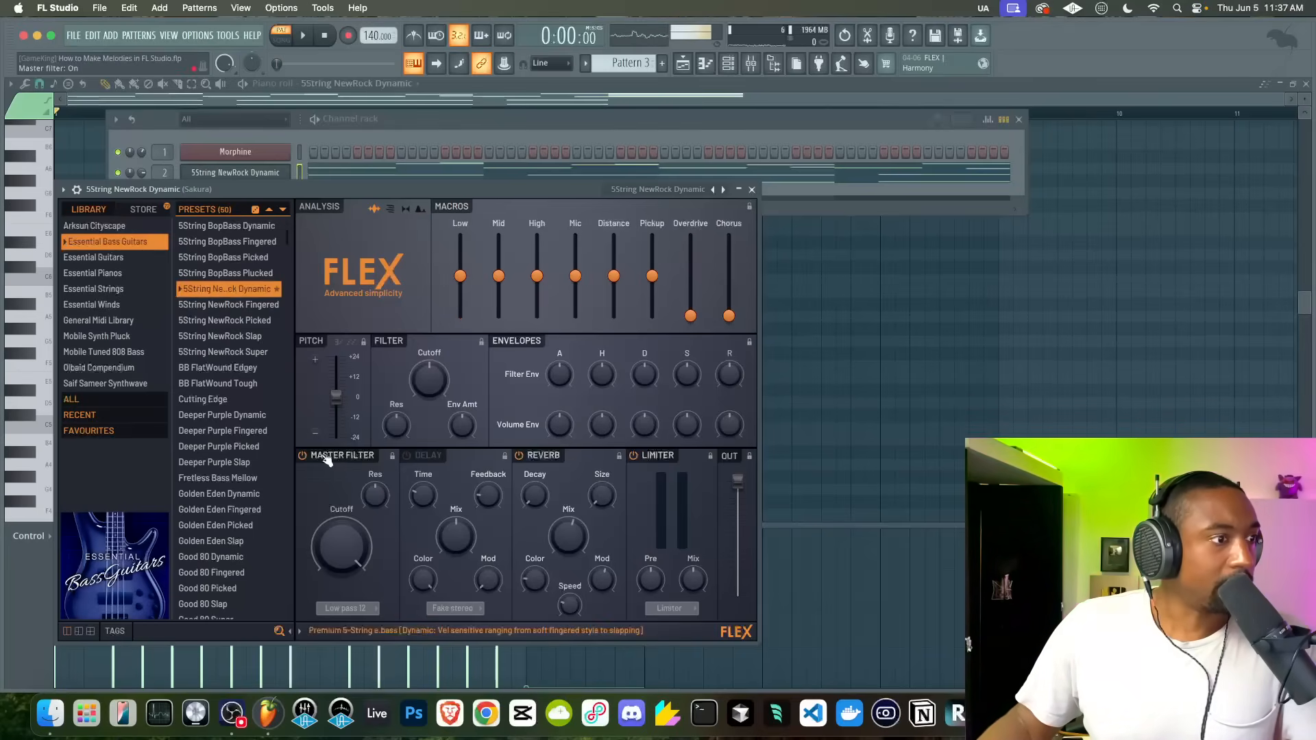
{"action": "right_click", "coordinate": [929, 374]}
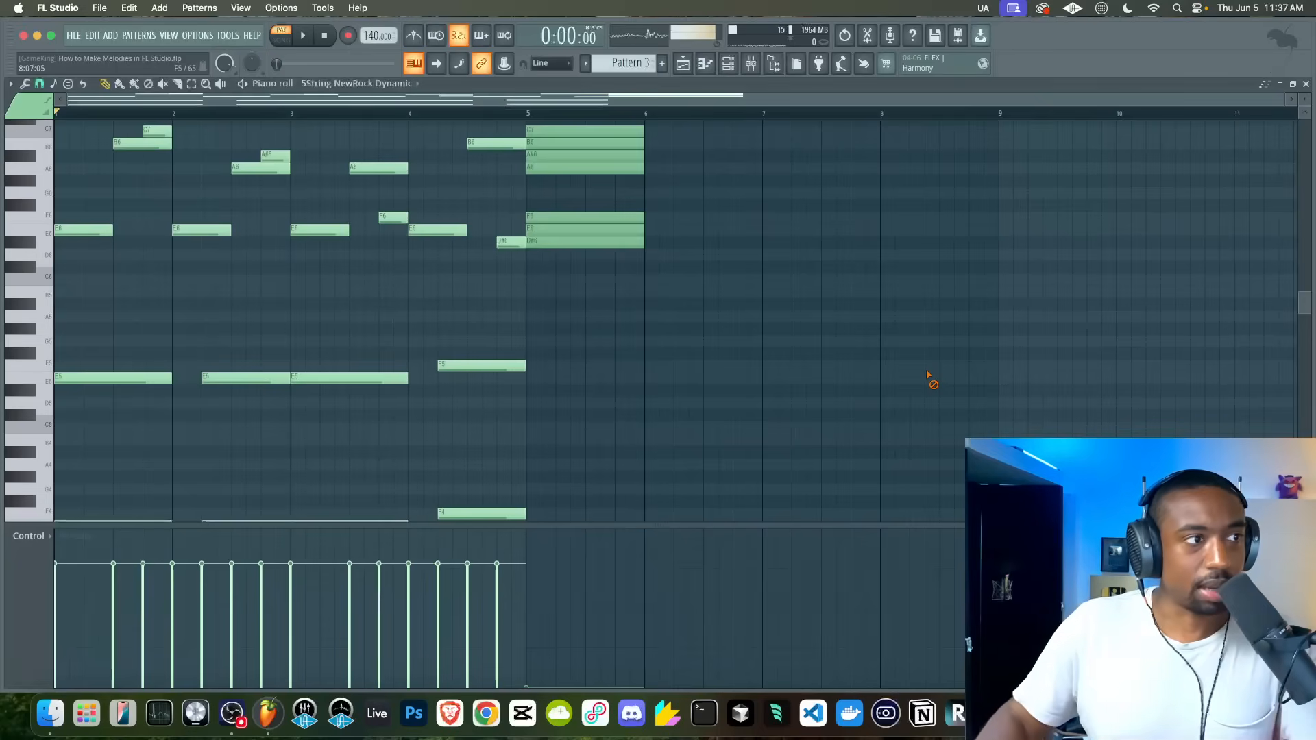
- Play the loop with the new bass guitar sound while checking the mixer and the FLEX settings
{"action": "key", "text": "space"}
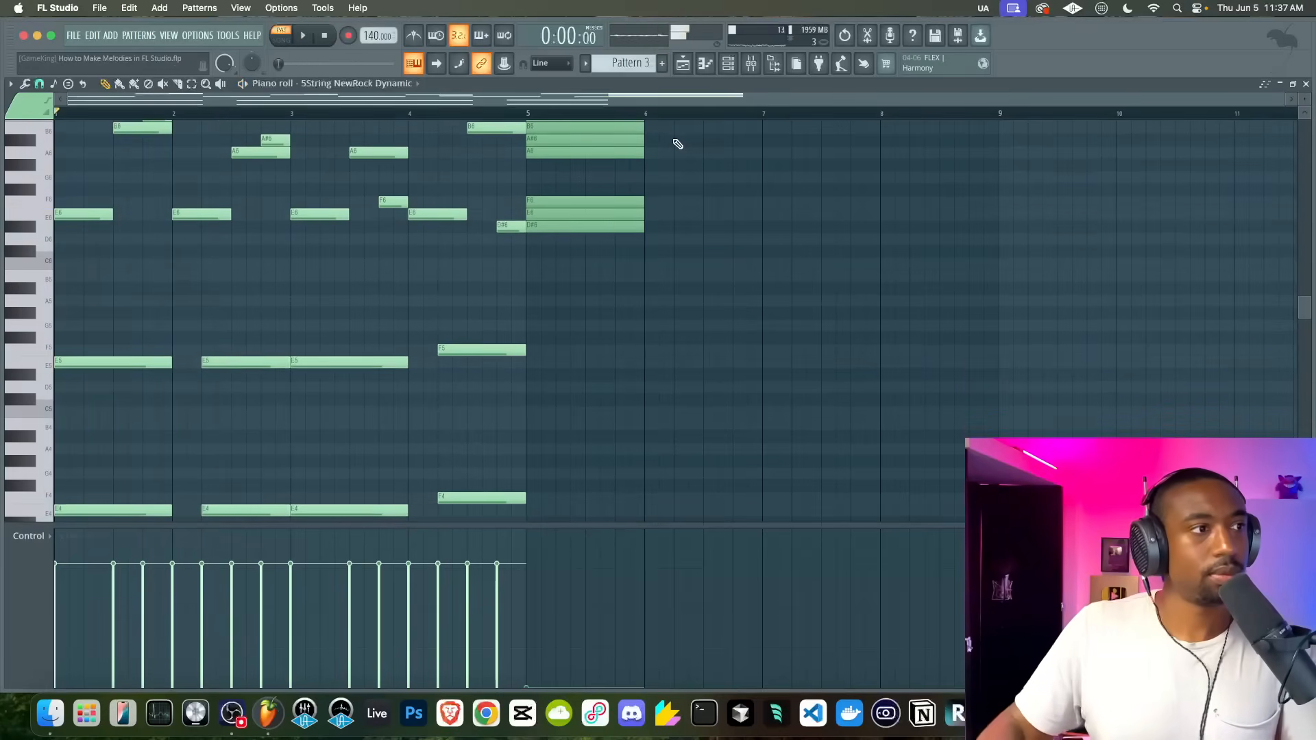
{"action": "left_click", "coordinate": [729, 66]}
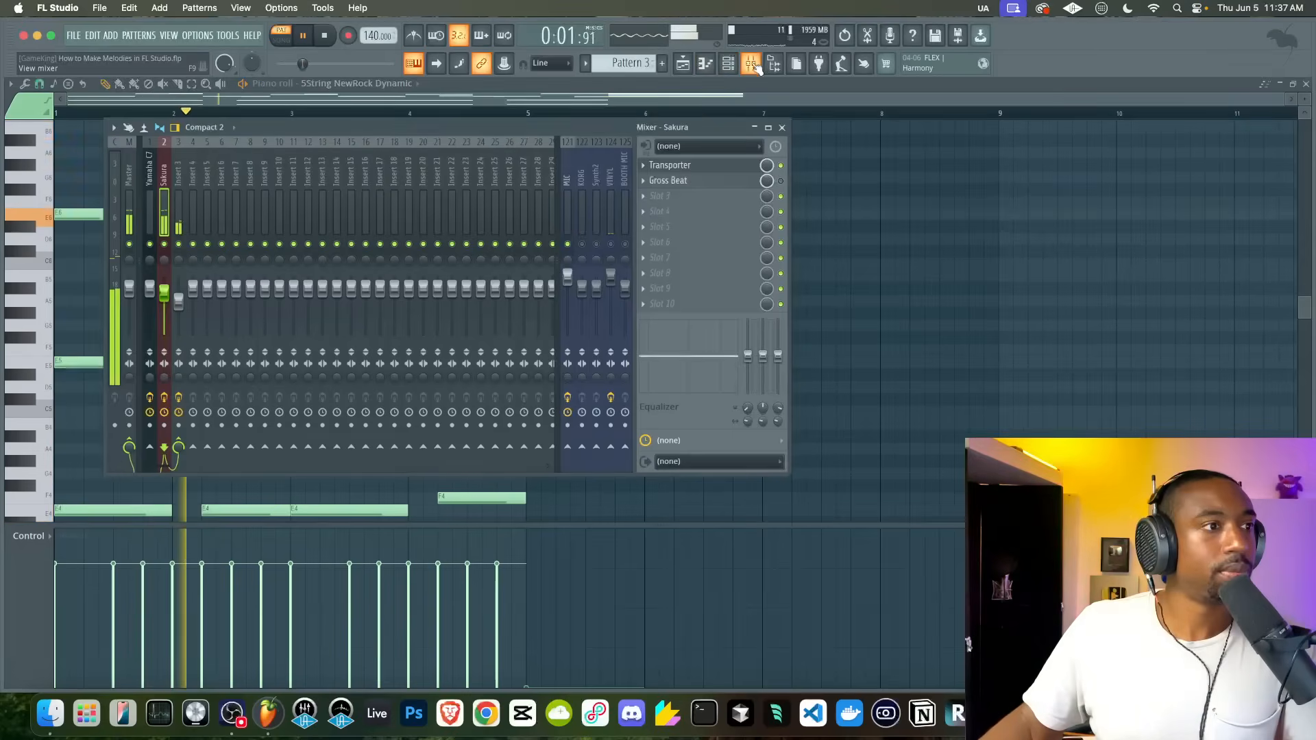
{"action": "key", "text": "F6"}
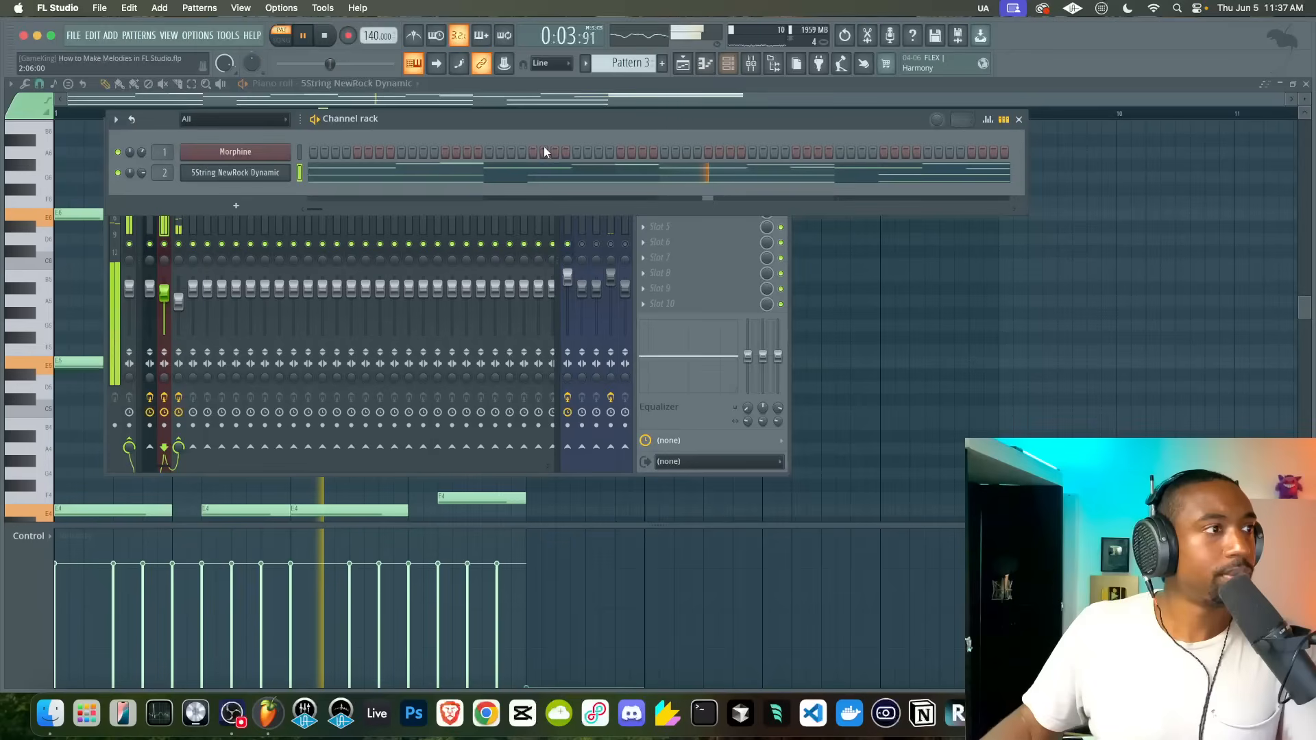
{"action": "left_click", "coordinate": [274, 172]}
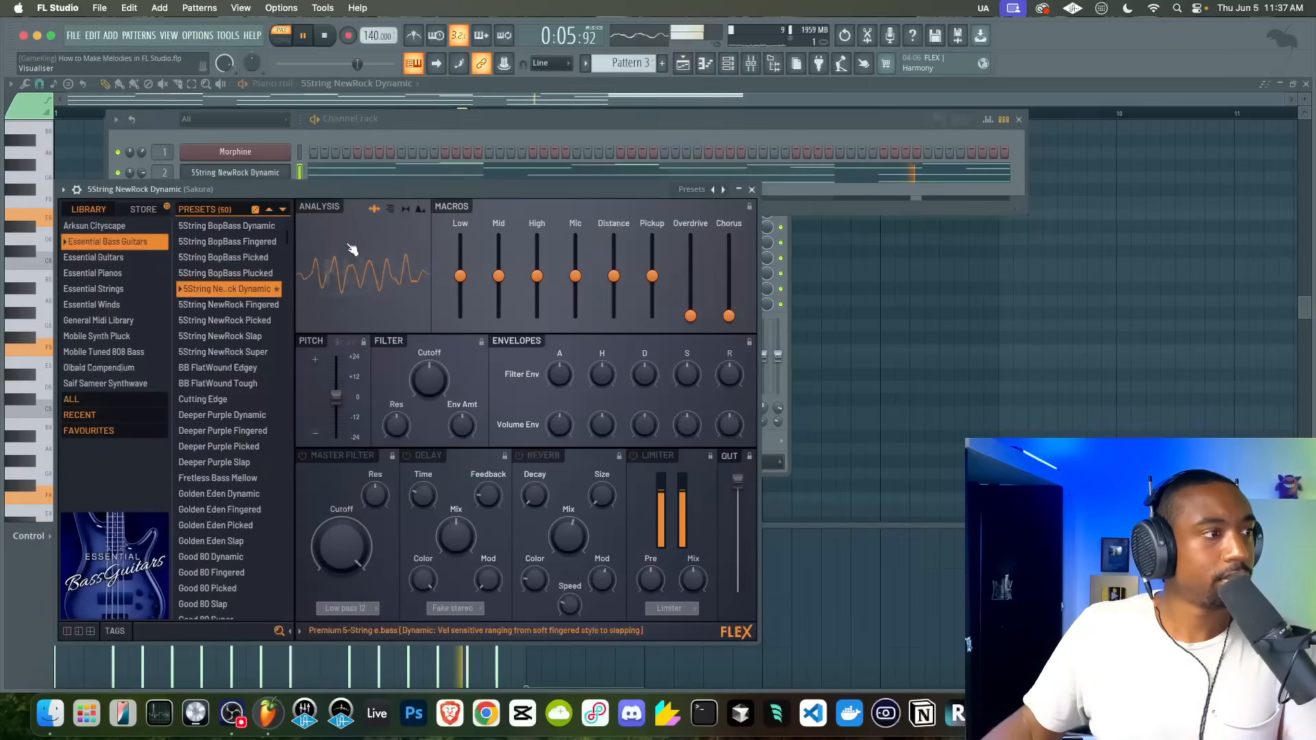
{"action": "left_click", "coordinate": [753, 190]}
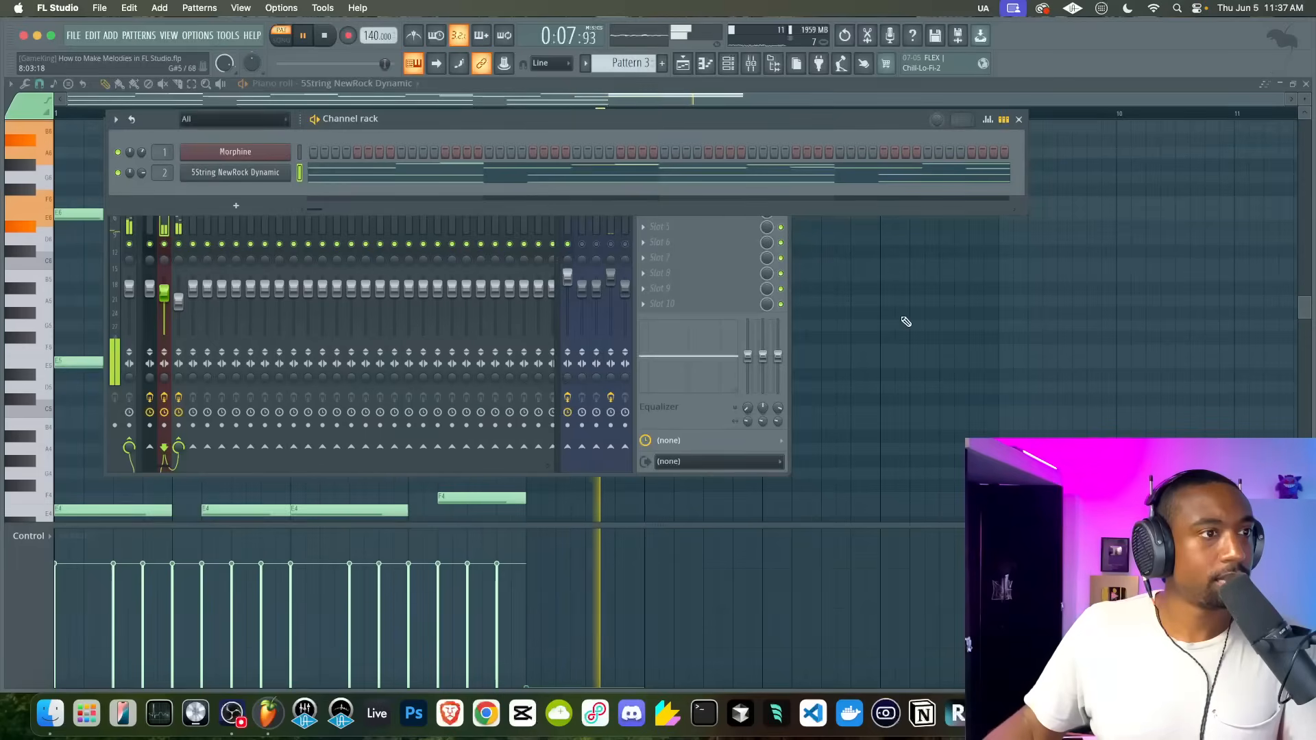
{"action": "left_click", "coordinate": [904, 320]}
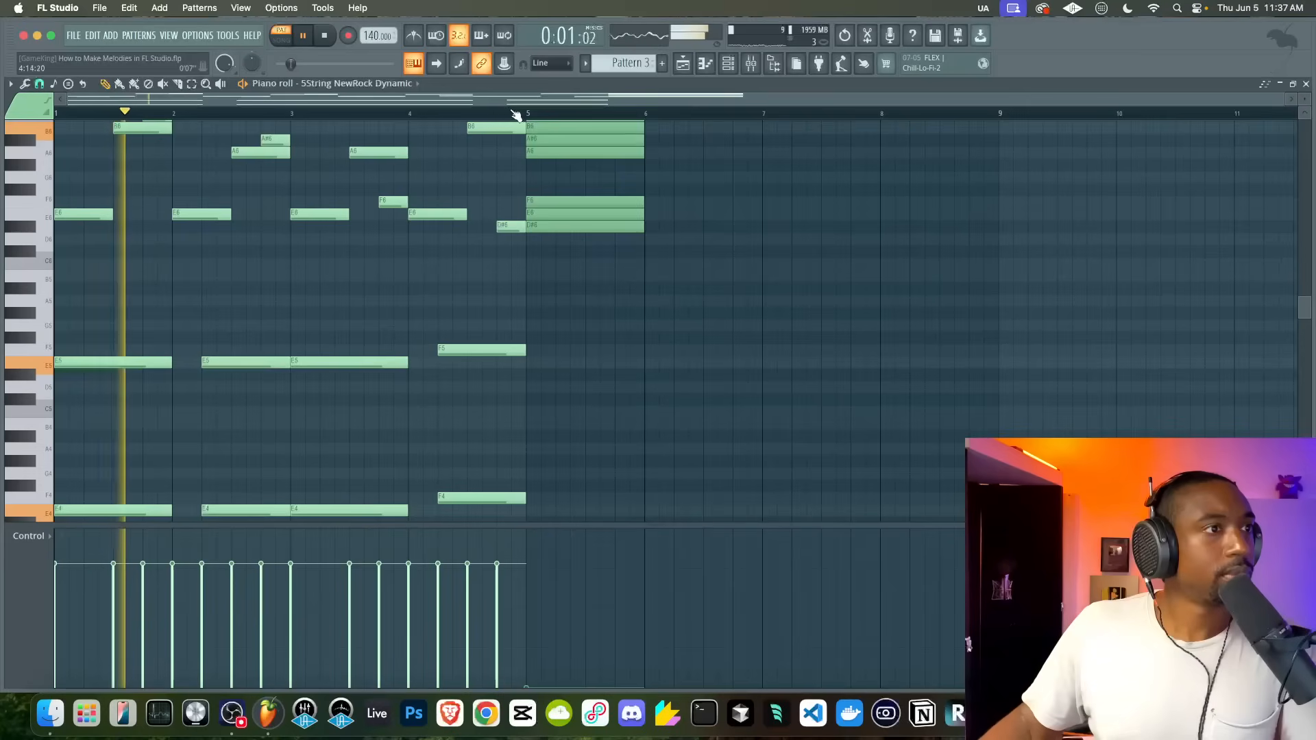
- Select bars 1 to 4 as the loop range, transpose their notes down an octave, and play the result
{"action": "left_click_drag", "start_coordinate": [526, 114], "coordinate": [56, 113]}
{"action": "key", "text": "space"}
{"action": "scroll", "coordinate": [184, 197], "scroll_direction": "up", "scroll_amount": 3}
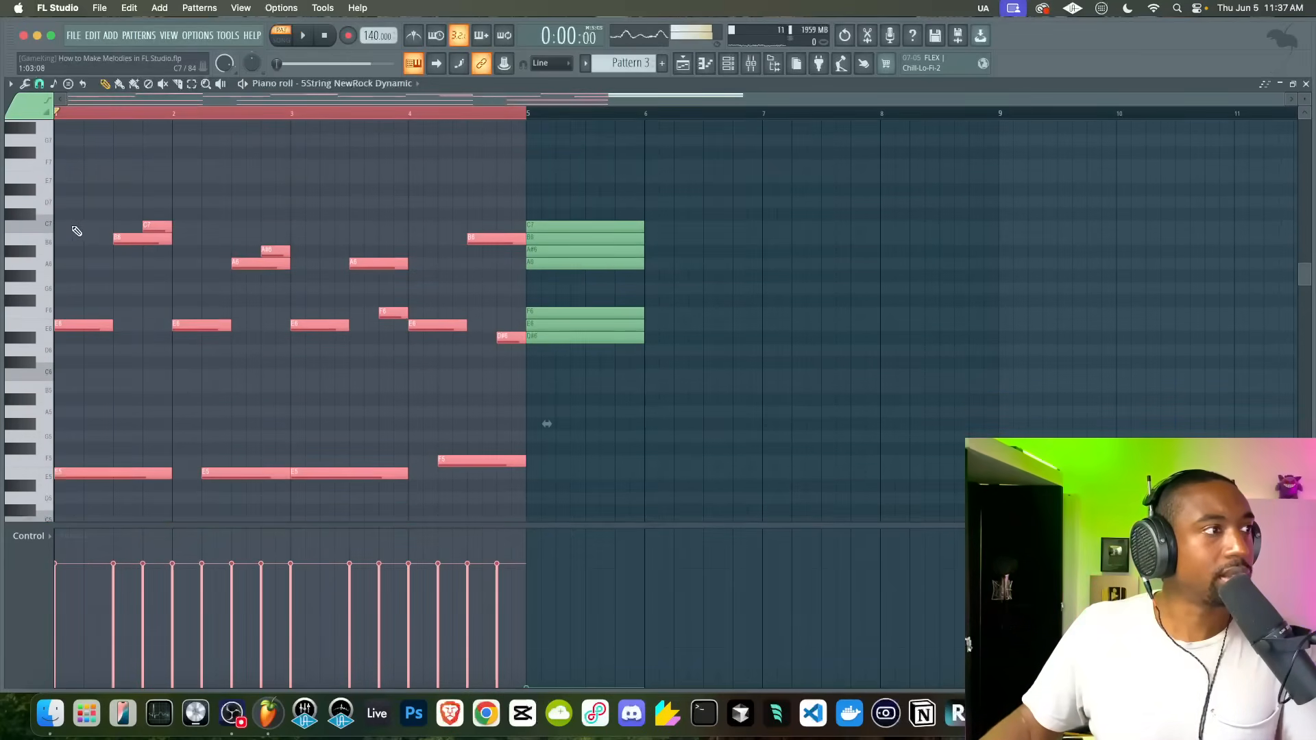
{"action": "key", "text": "ctrl+Down"}
{"action": "scroll", "coordinate": [55, 226], "scroll_direction": "down", "scroll_amount": 5}
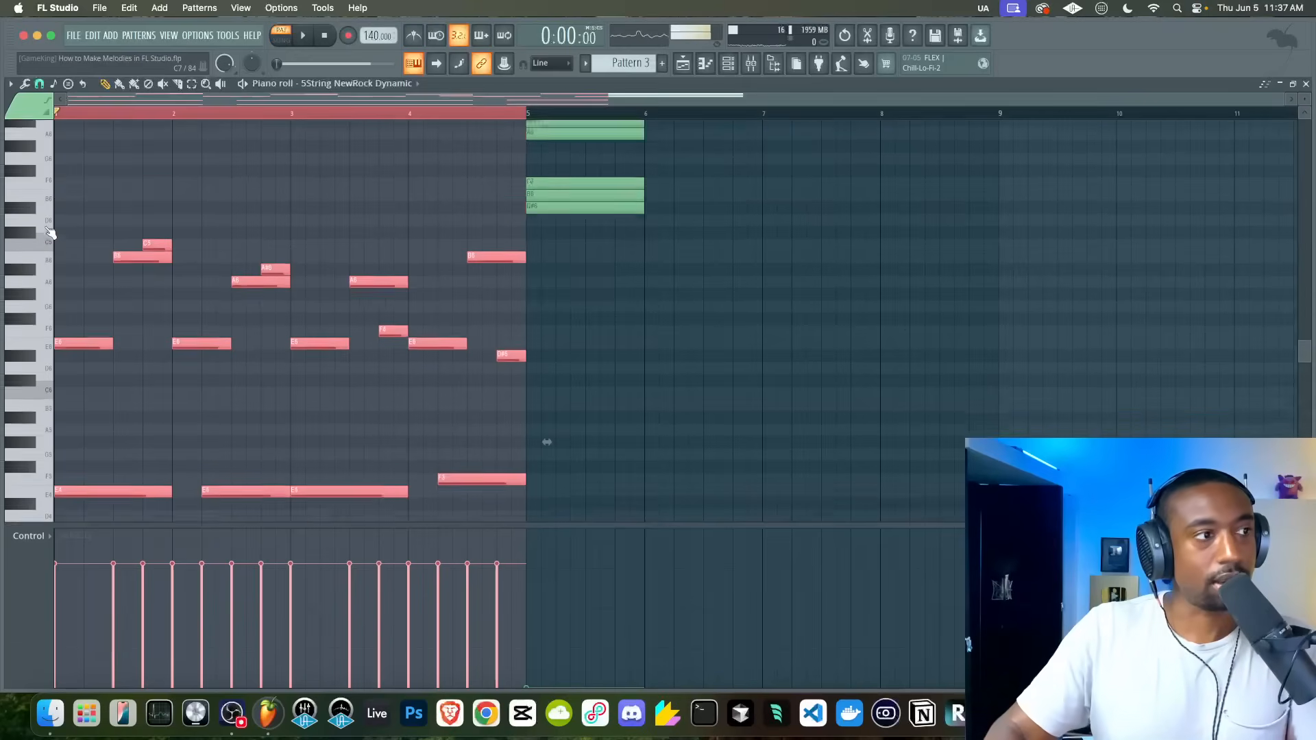
{"action": "scroll", "coordinate": [64, 217], "scroll_direction": "up", "scroll_amount": 3}
{"action": "key", "text": "space"}
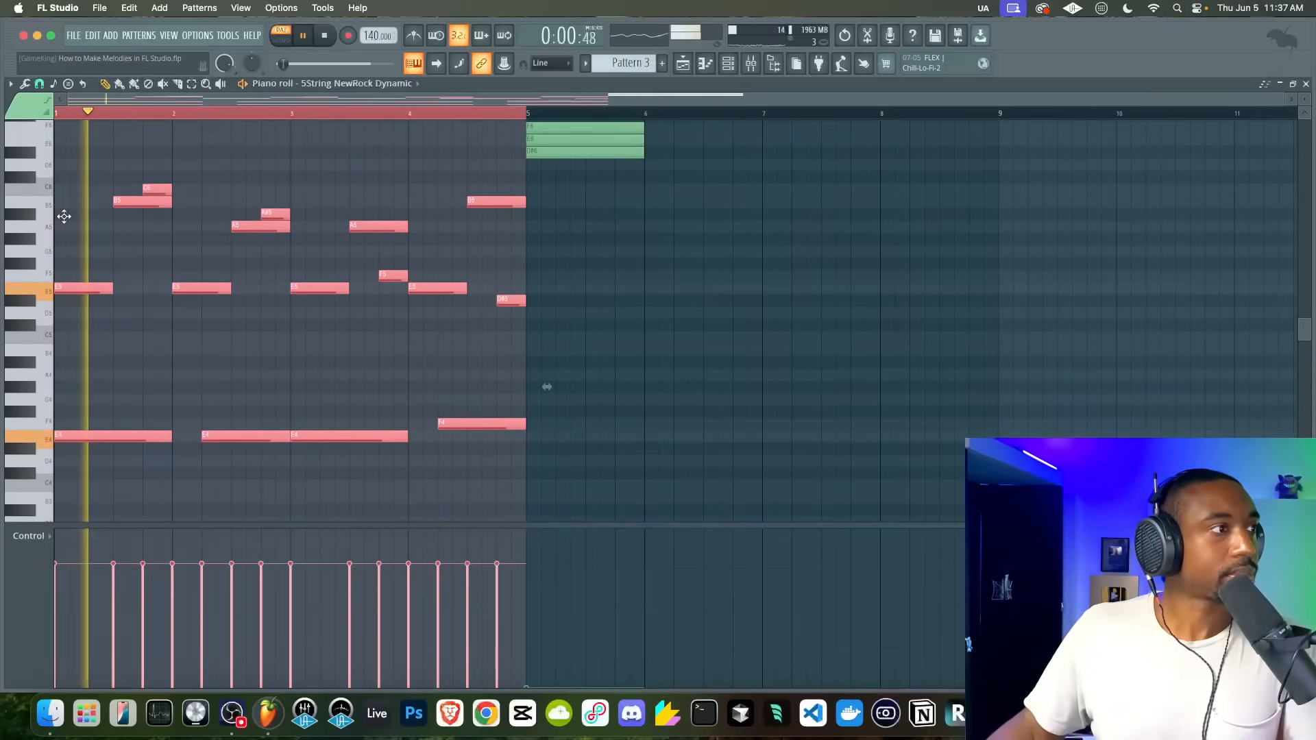
- Deselect and transpose all notes up an octave, lower the short C7 note in bar 1 by an octave, and play the loop
{"action": "left_click", "coordinate": [270, 177], "text": "super"}
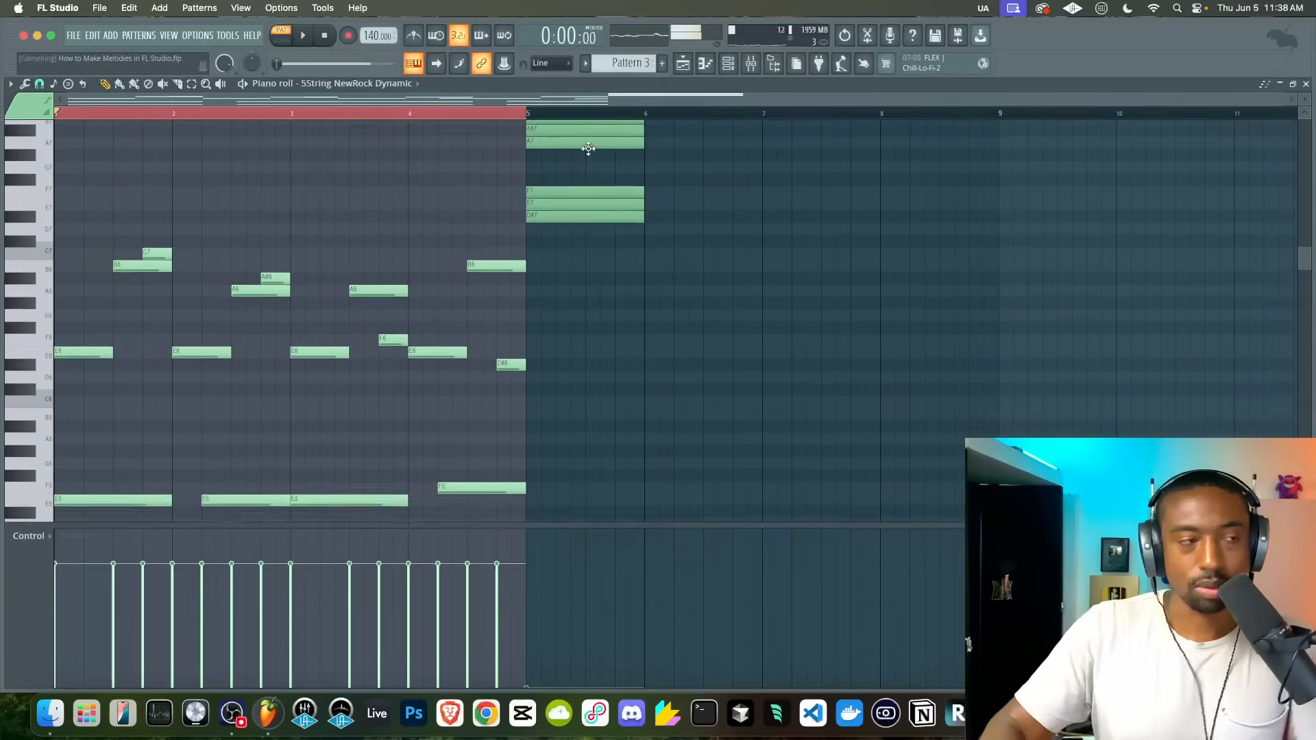
{"action": "scroll", "coordinate": [588, 149], "scroll_direction": "up", "scroll_amount": 2}
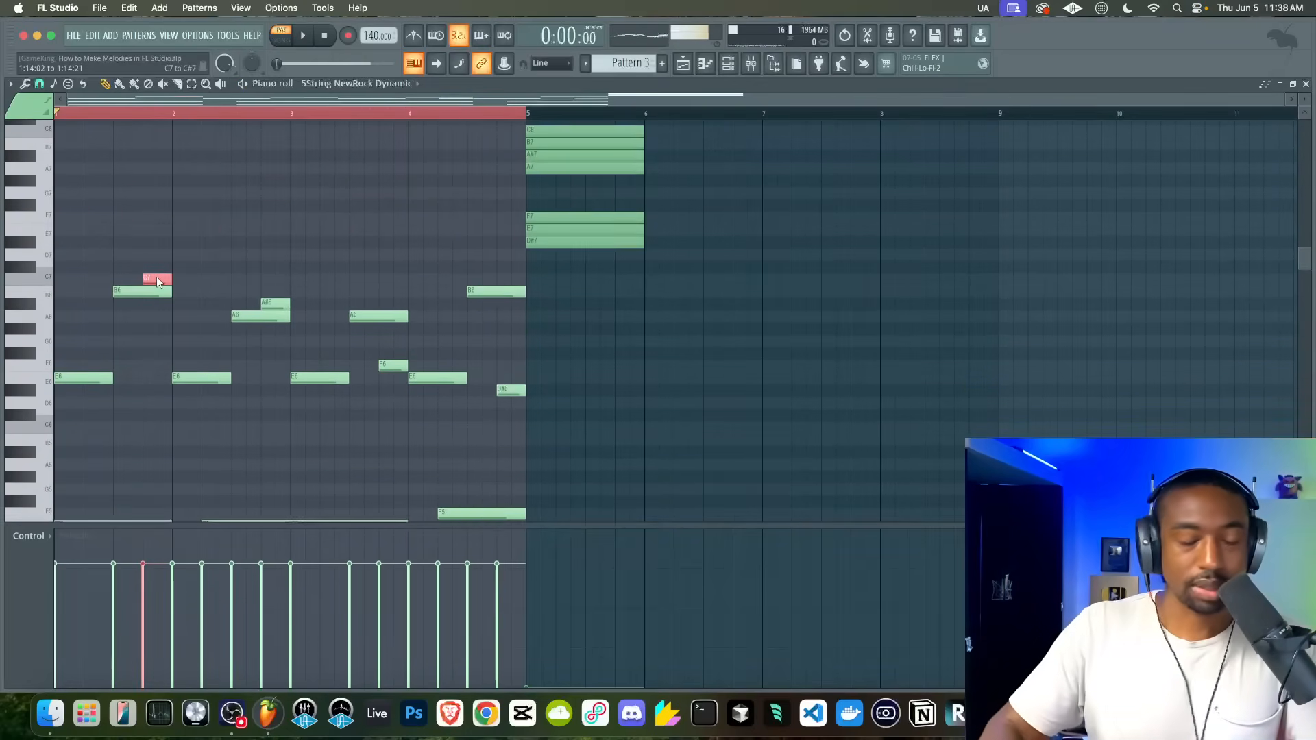
{"action": "key", "text": "ctrl+Down"}
{"action": "key", "text": "space"}
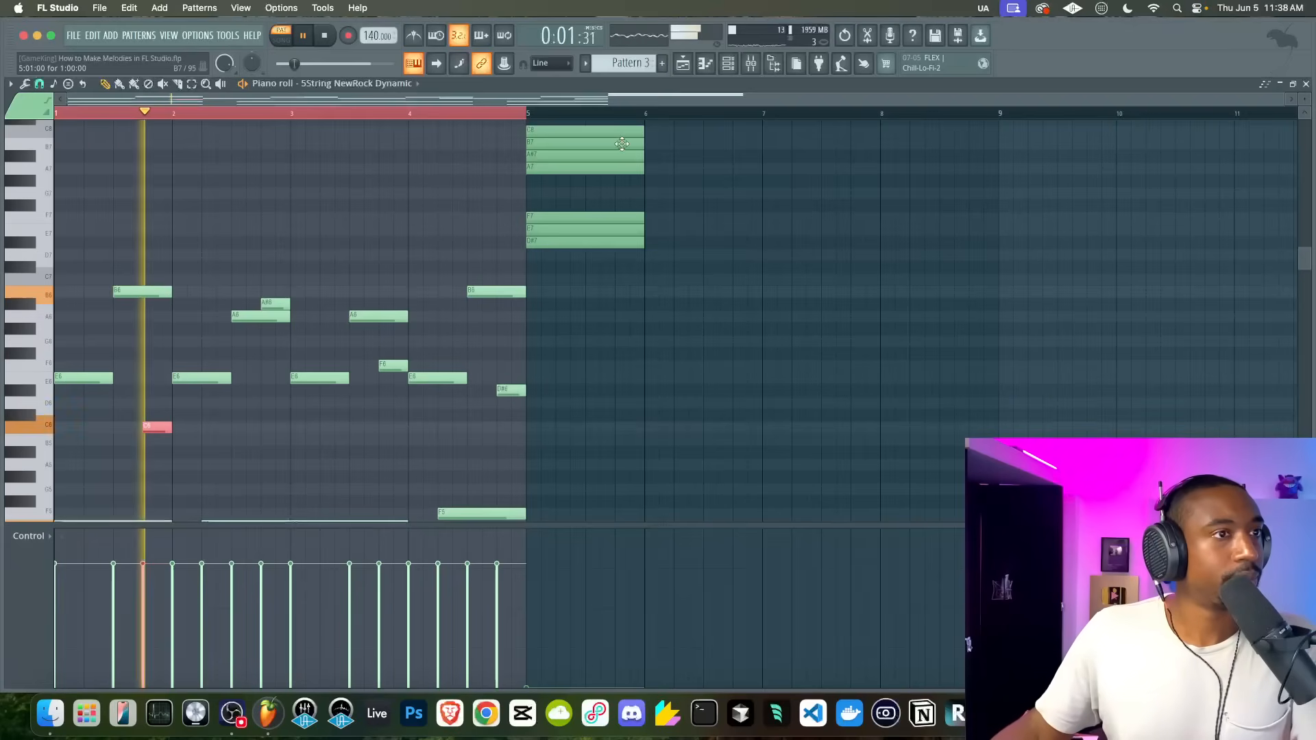
- Raise Insert 3's volume in the mixer to nearly 100% while the loop plays
{"action": "left_click", "coordinate": [752, 64]}
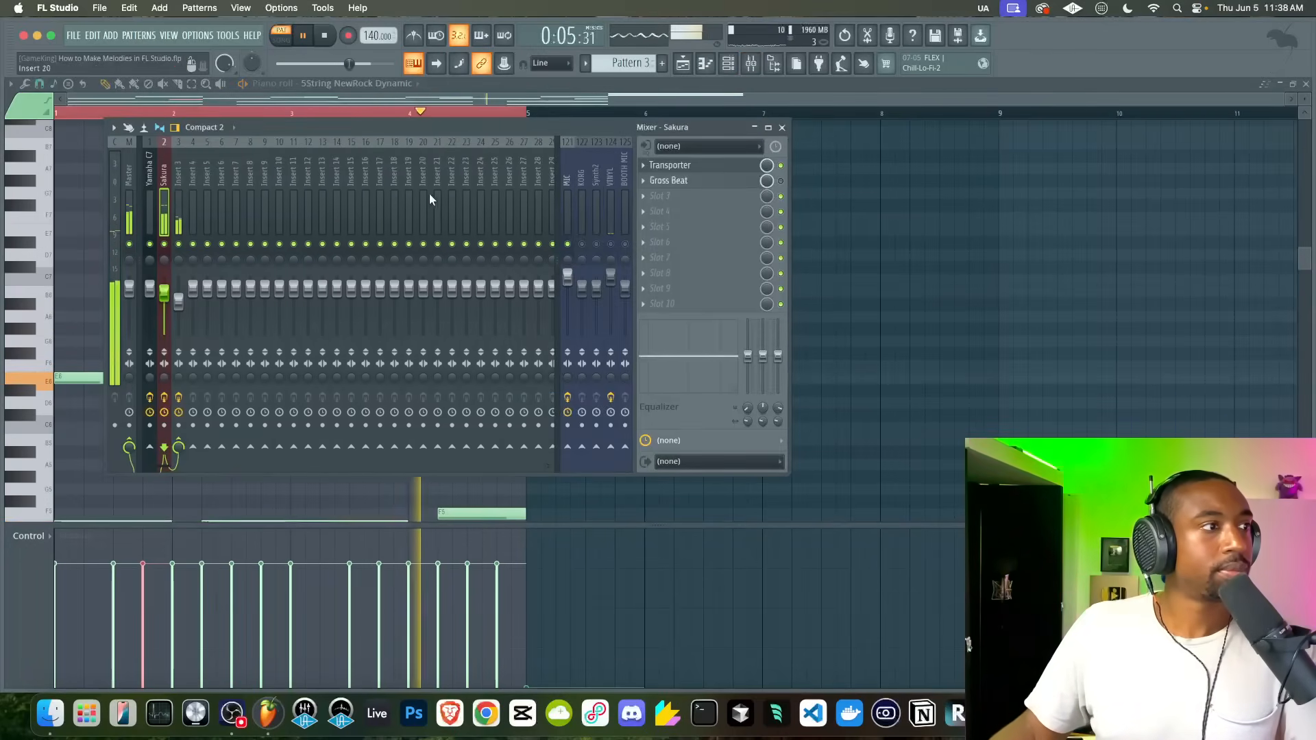
{"action": "left_click", "coordinate": [176, 263]}
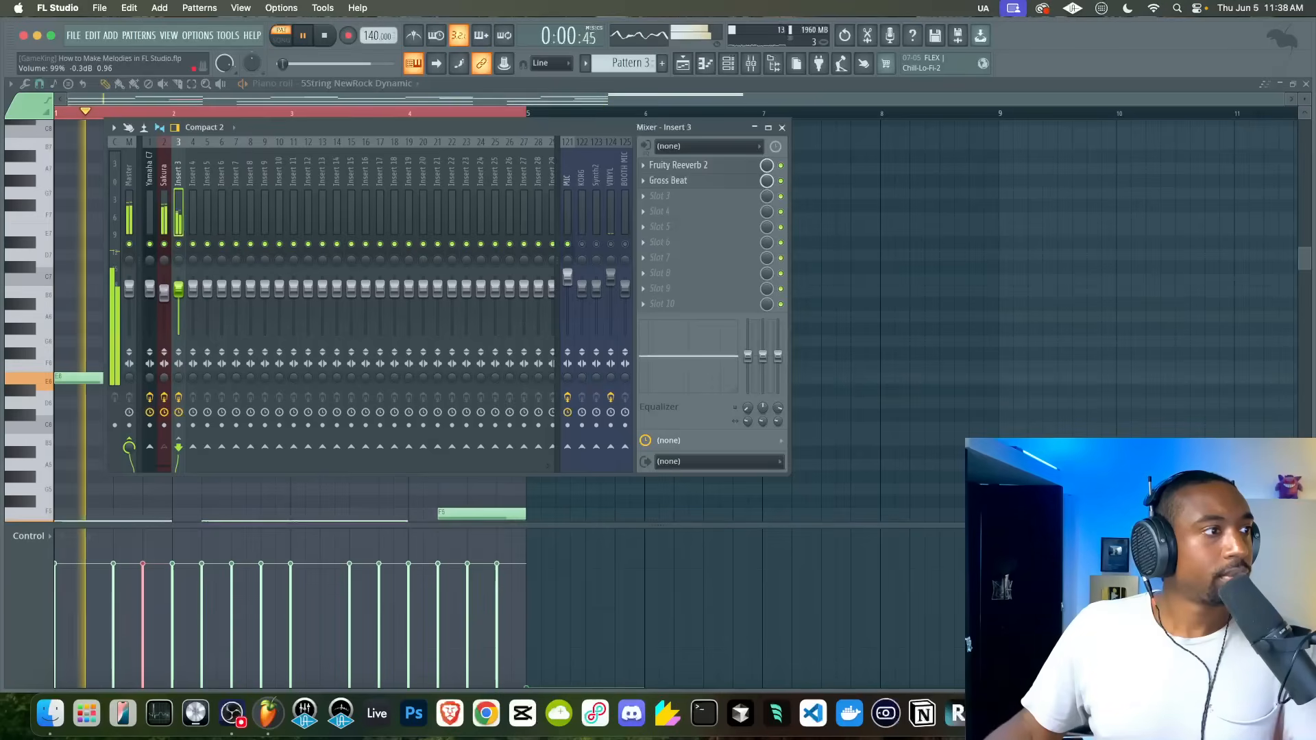
{"action": "right_click", "coordinate": [180, 292]}
{"action": "left_click", "coordinate": [198, 300]}
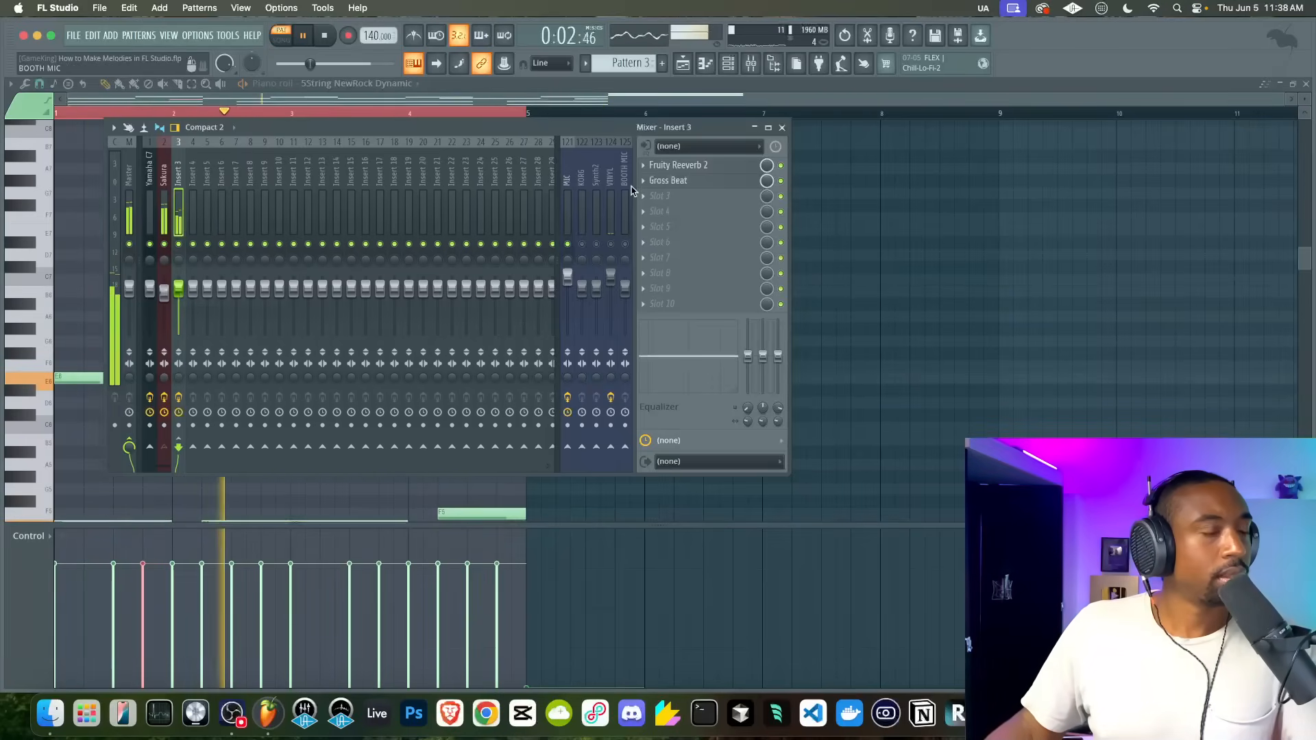
- Move Gross Beat down a slot on Insert 3, insert Pitch Shifter before it at +12 semitones, and play the loop
{"action": "key", "text": "space"}
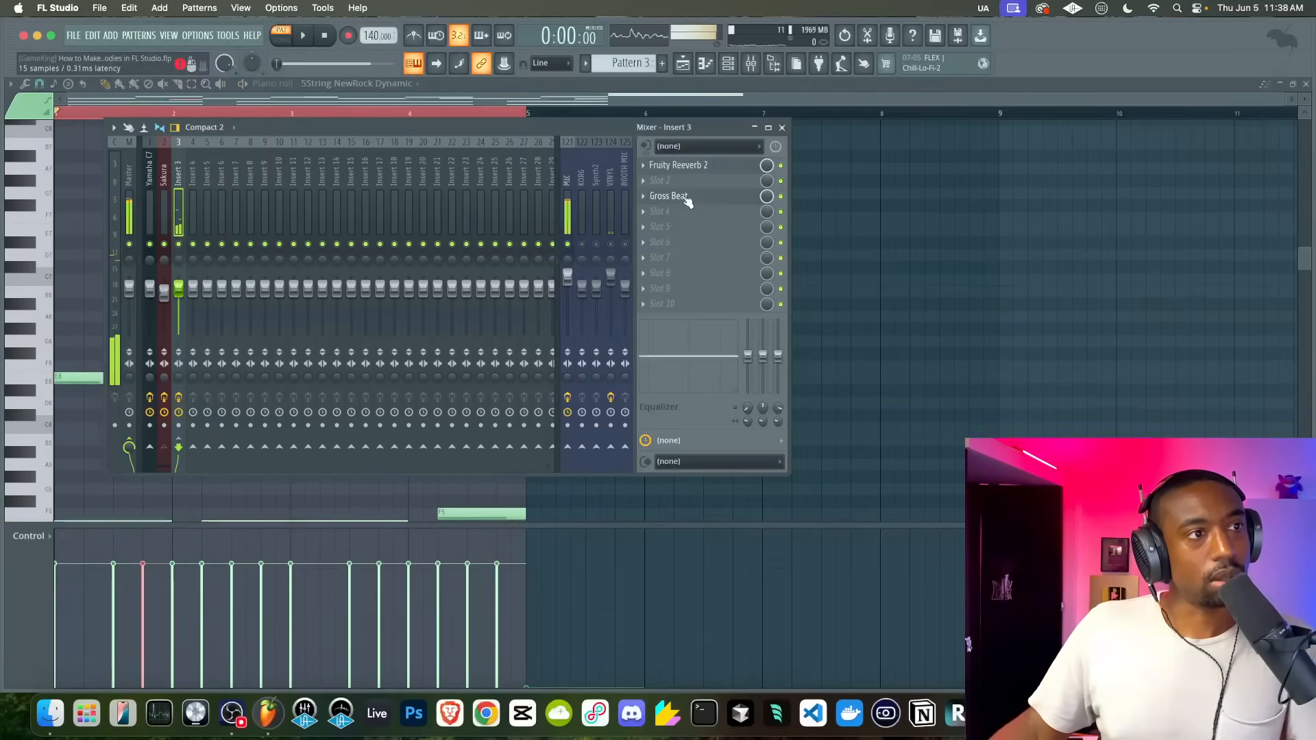
{"action": "left_click", "coordinate": [659, 182]}
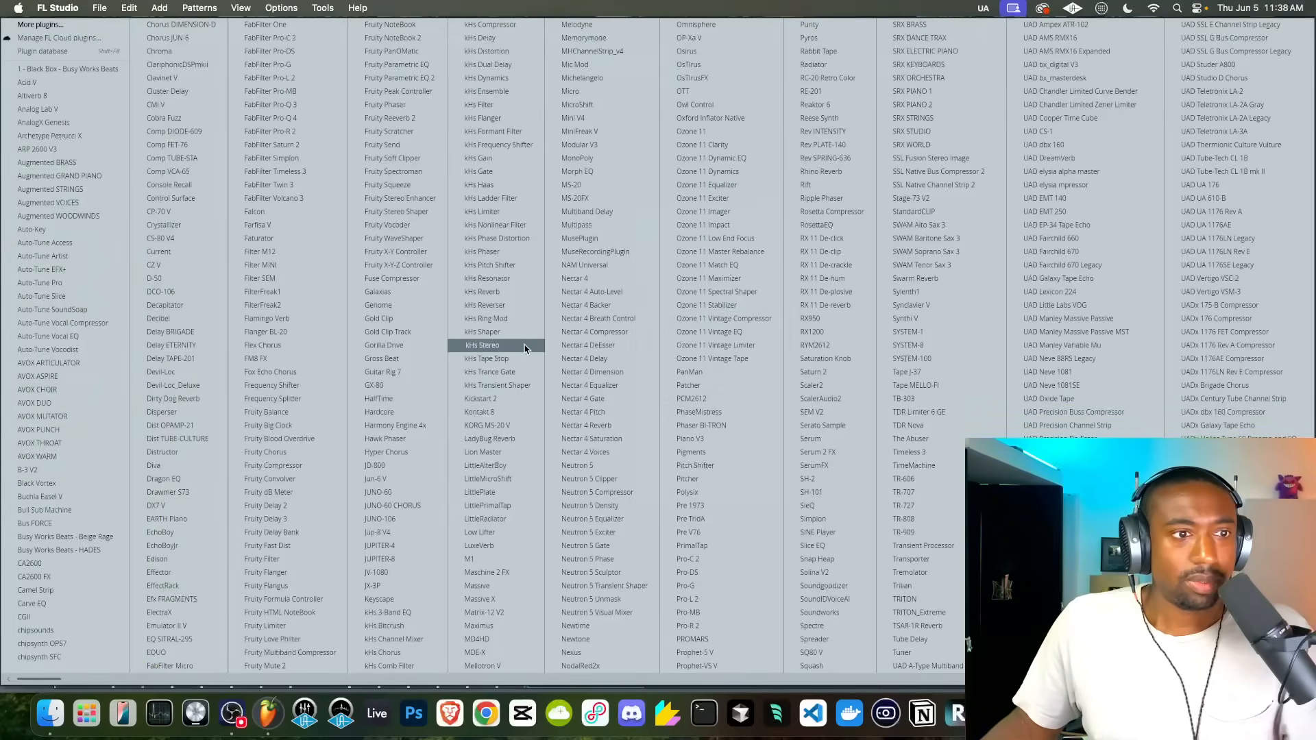
{"action": "left_click", "coordinate": [730, 466]}
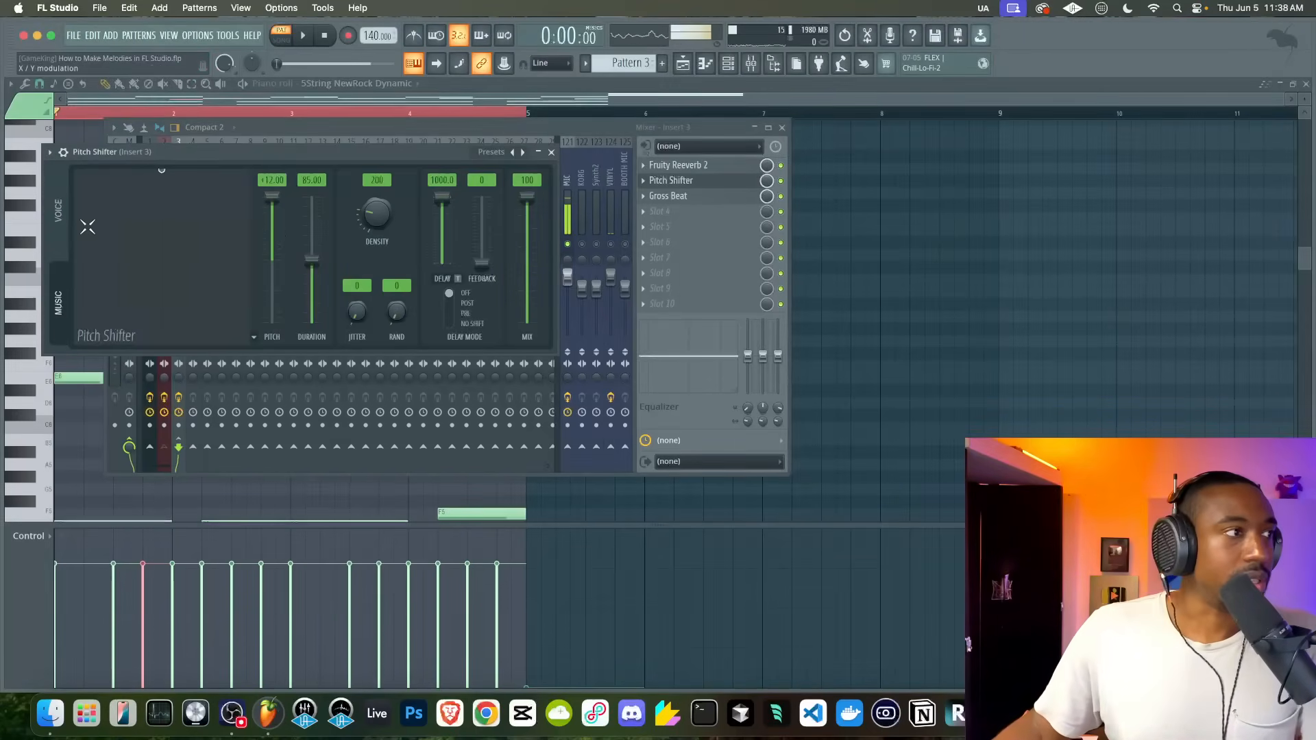
{"action": "key", "text": "space"}
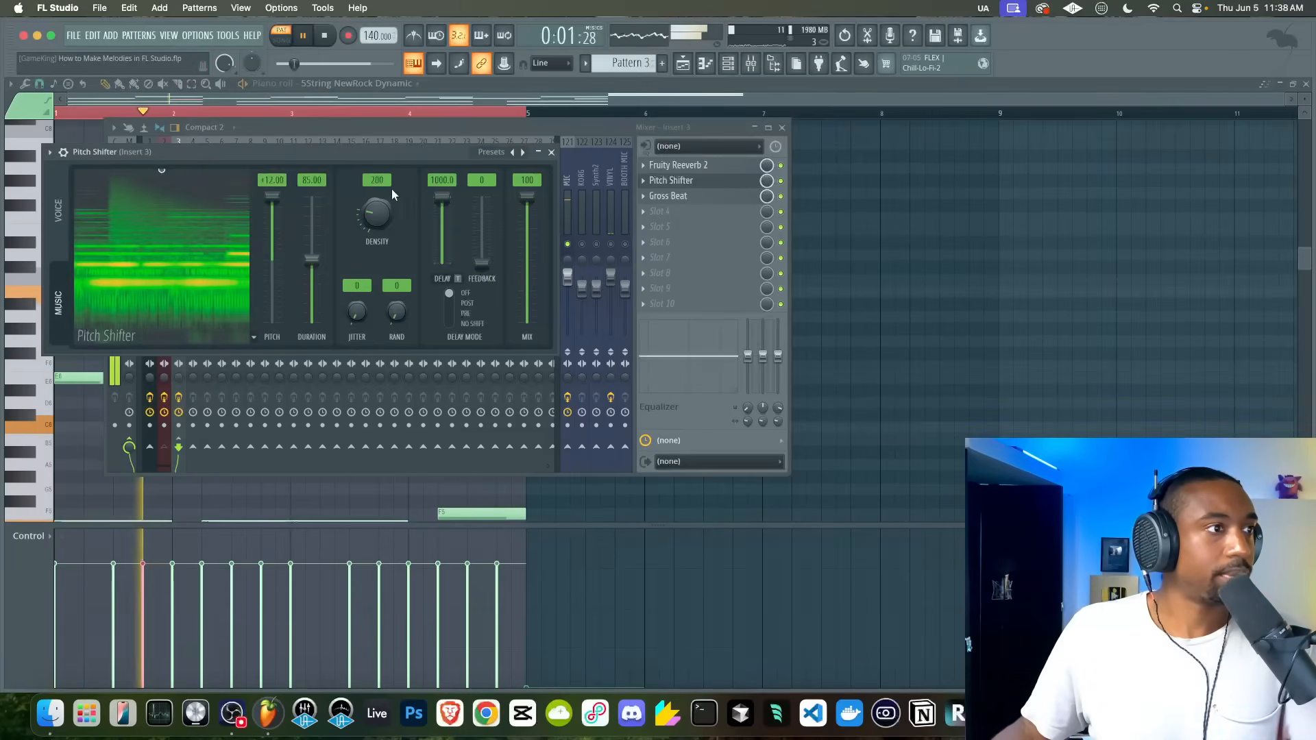
{"action": "left_click", "coordinate": [551, 152]}
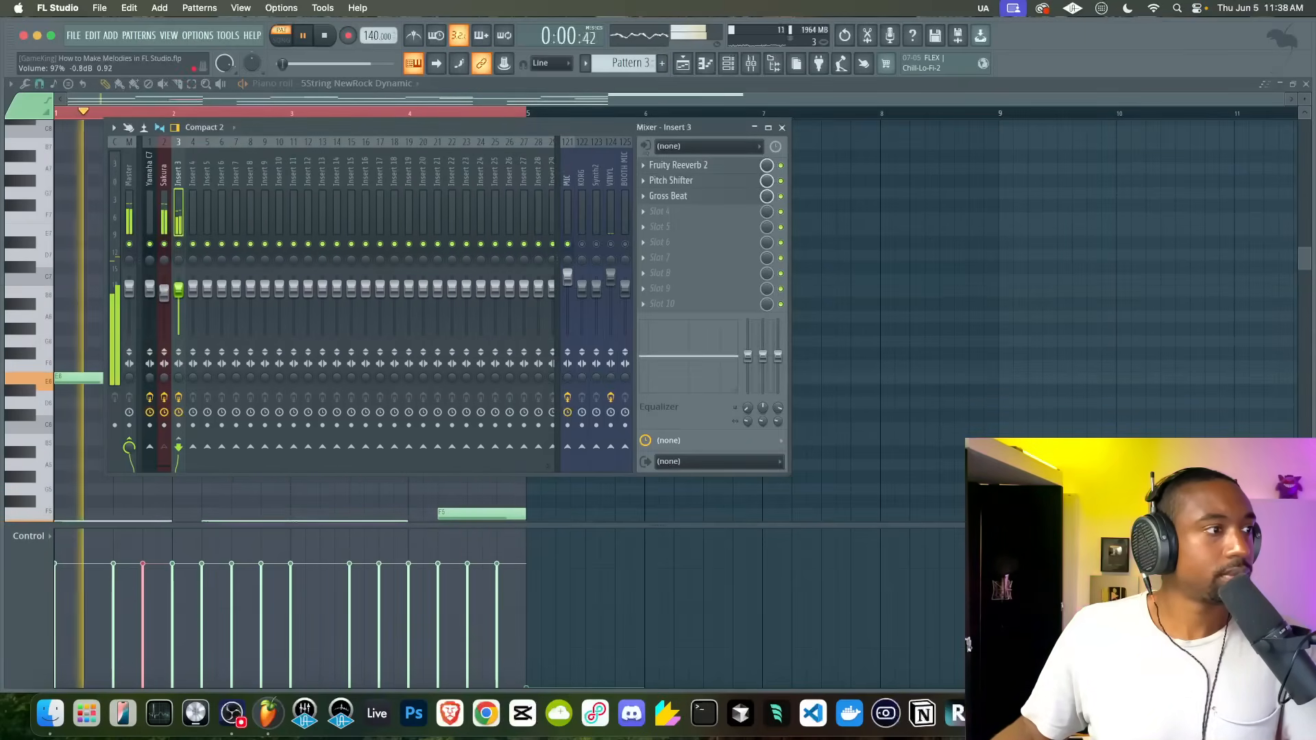
- Set Sakura's send level to Insert 3 to about 57%, and reselect Insert 3
{"action": "left_click", "coordinate": [167, 216]}
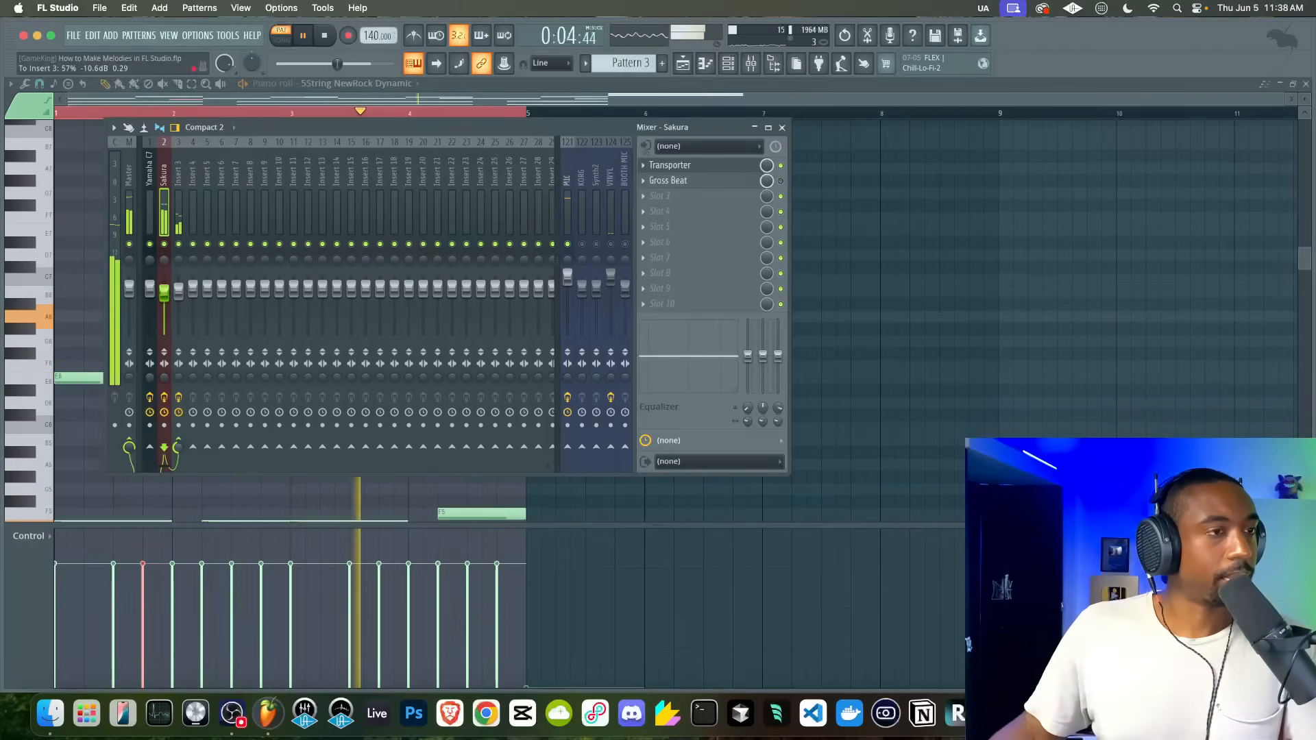
{"action": "left_click", "coordinate": [180, 196]}
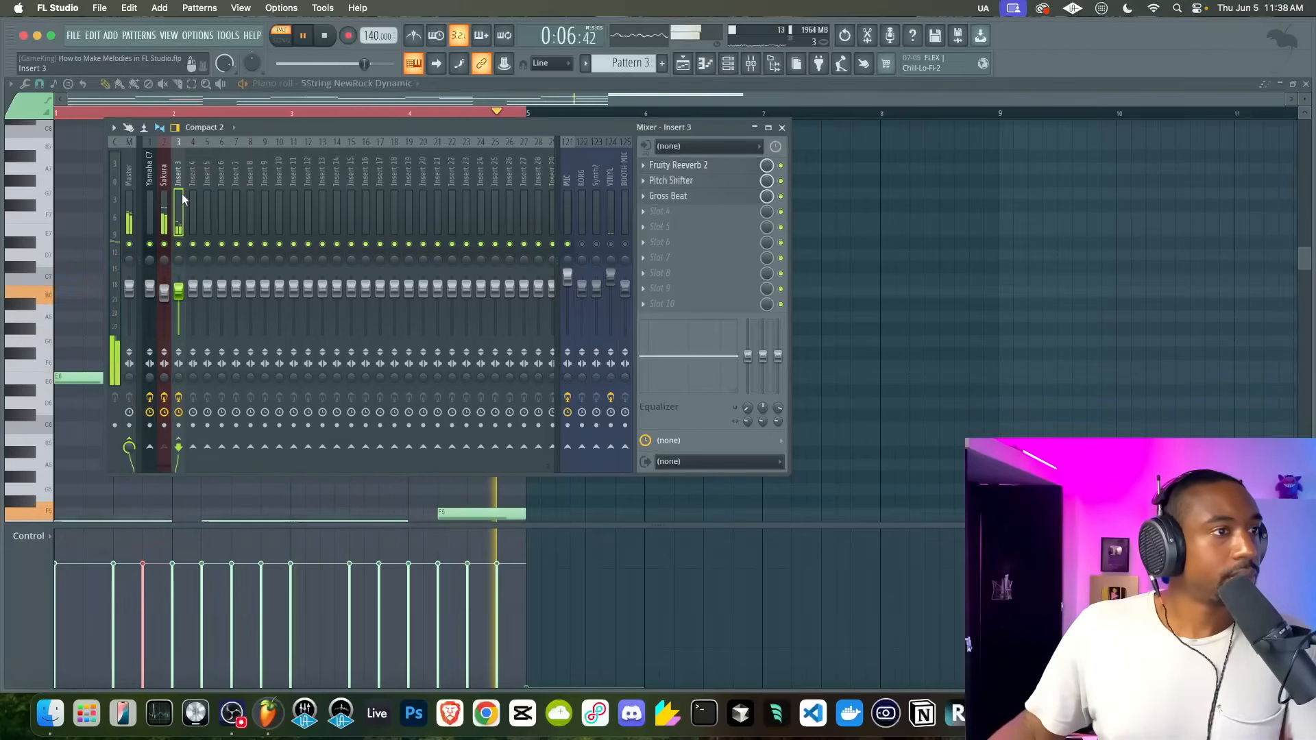
- Bypass Transporter on the Sakura track, copy it with its settings to Insert 3 after Gross Beat, and play the loop
{"action": "left_click", "coordinate": [163, 203]}
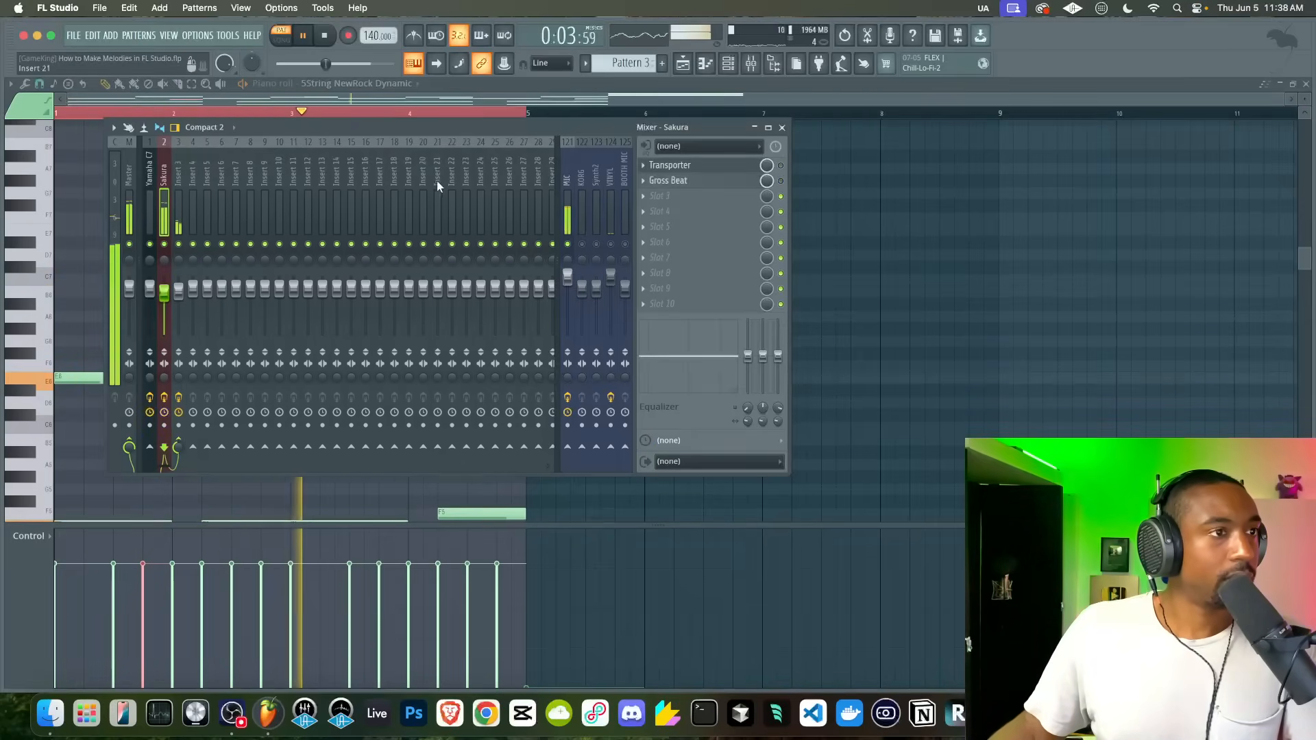
{"action": "left_click", "coordinate": [642, 167]}
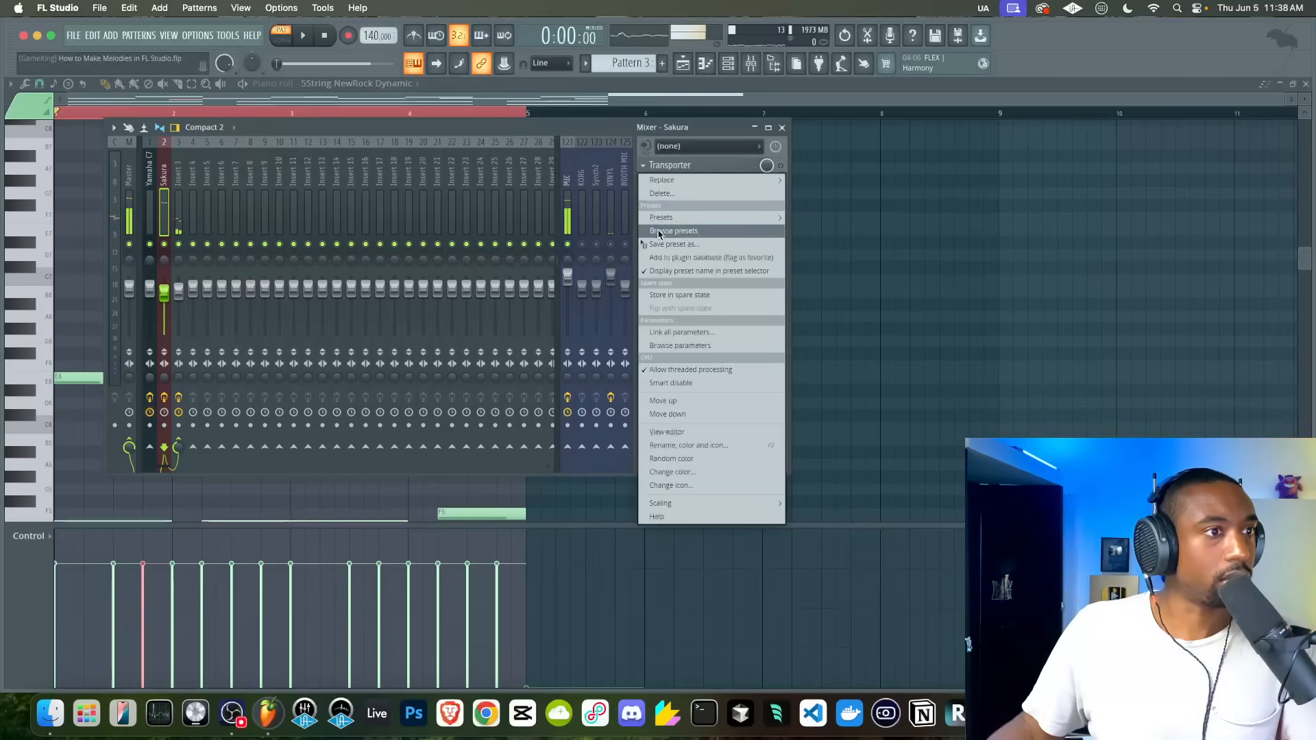
{"action": "left_click_drag", "start_coordinate": [660, 244], "coordinate": [182, 196]}
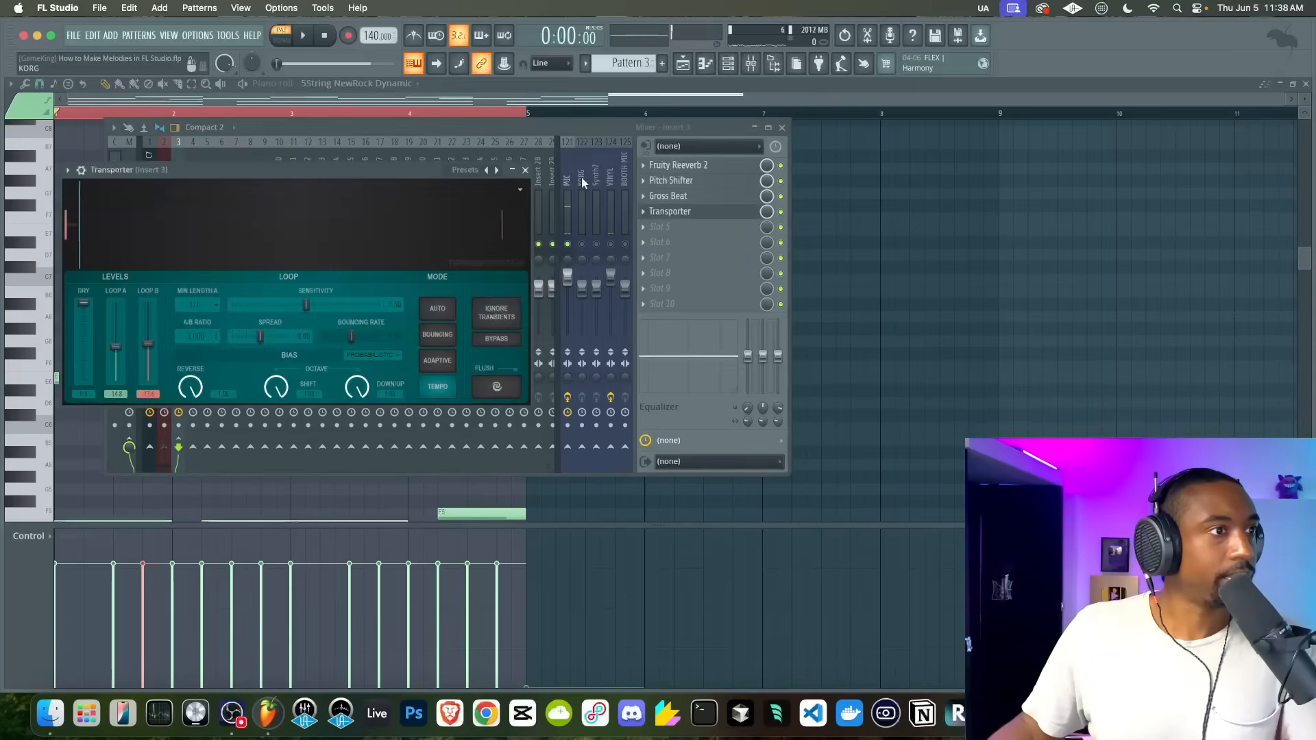
{"action": "left_click", "coordinate": [534, 175]}
{"action": "key", "text": "space"}
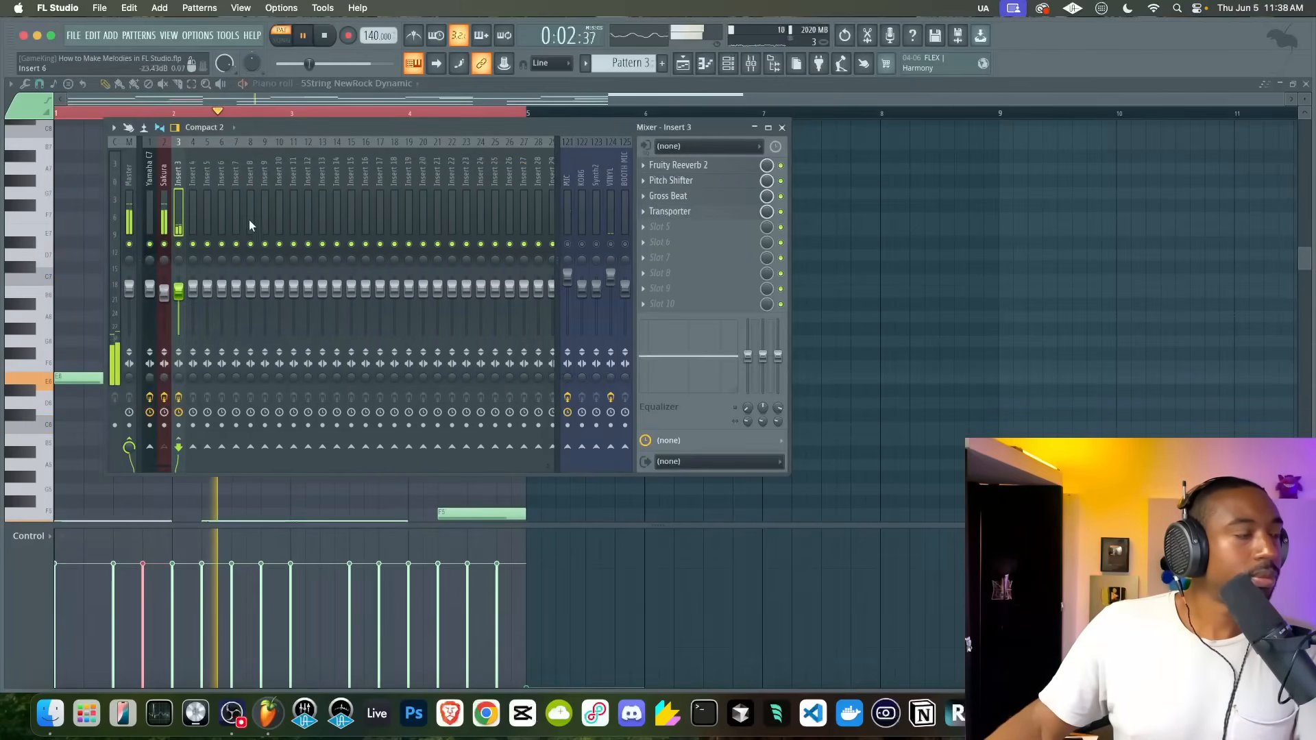
- In Insert 3's Transporter, pull the dry level all the way down and raise the Loop A and Loop B levels
{"action": "left_click", "coordinate": [165, 223]}
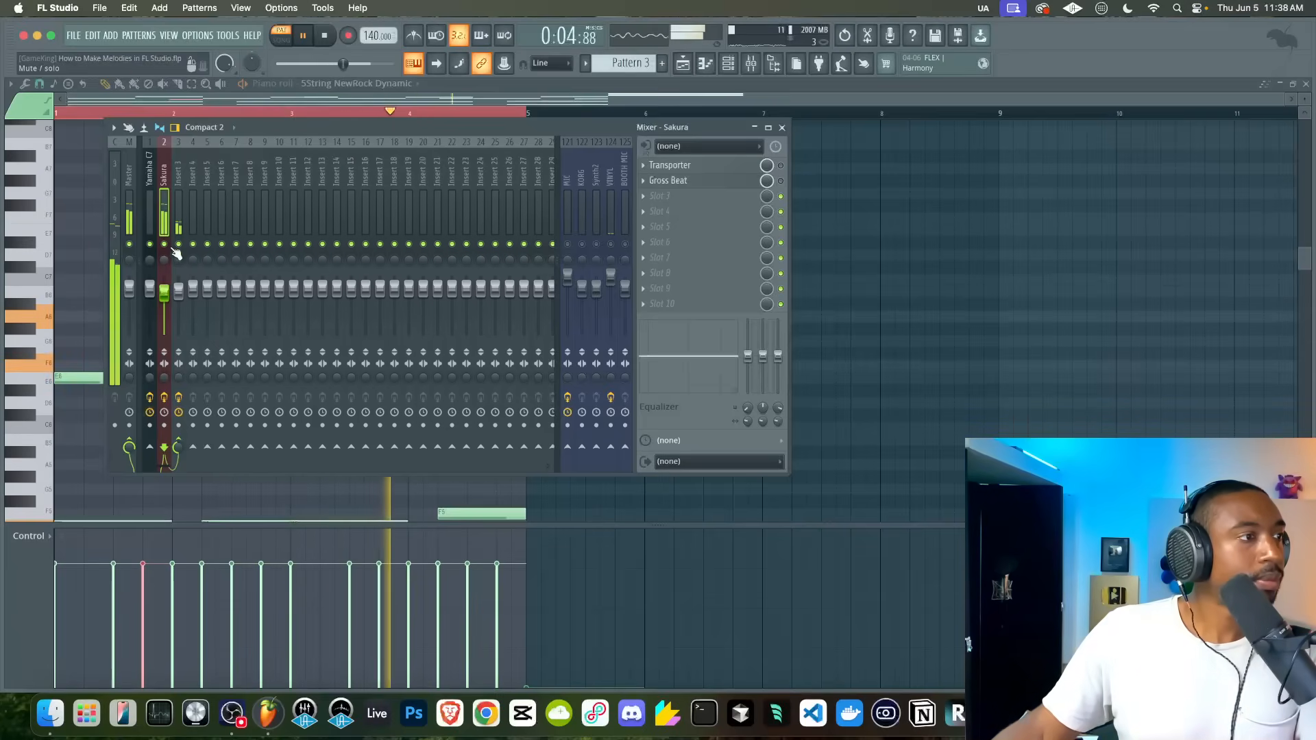
{"action": "left_click", "coordinate": [179, 295]}
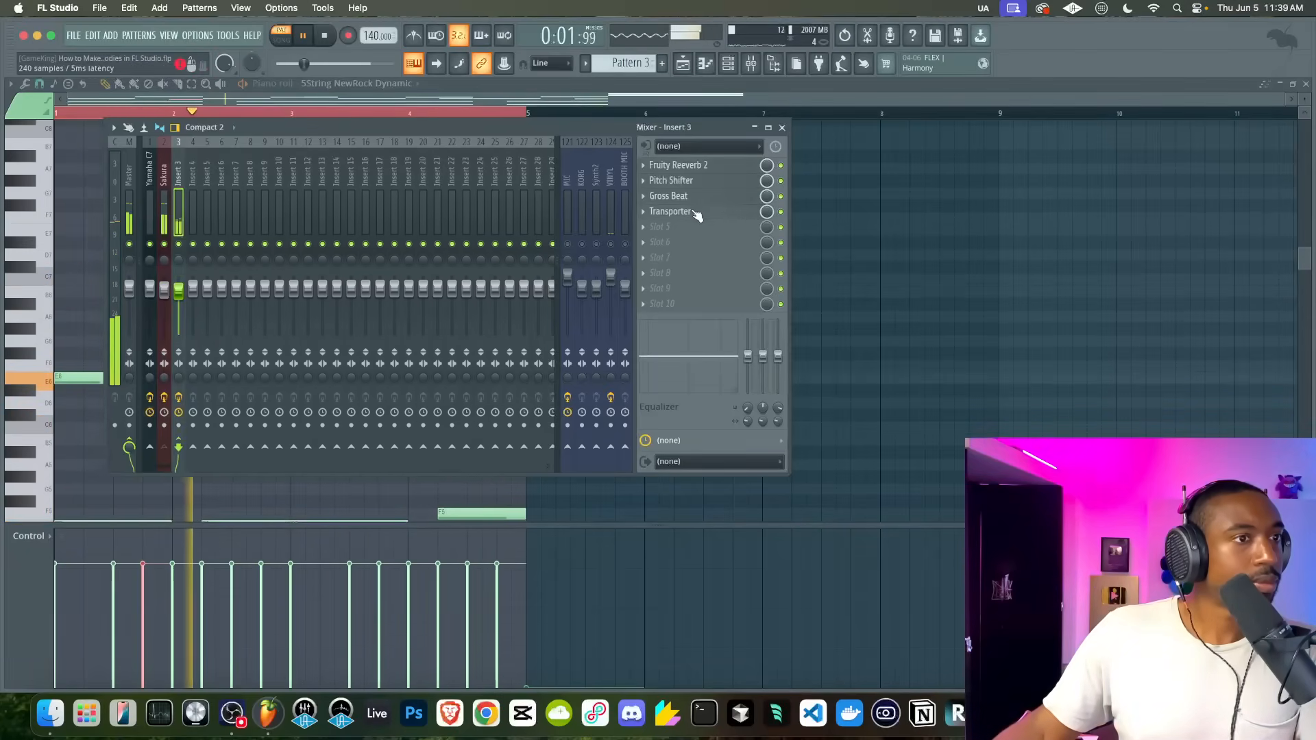
{"action": "left_click", "coordinate": [688, 211]}
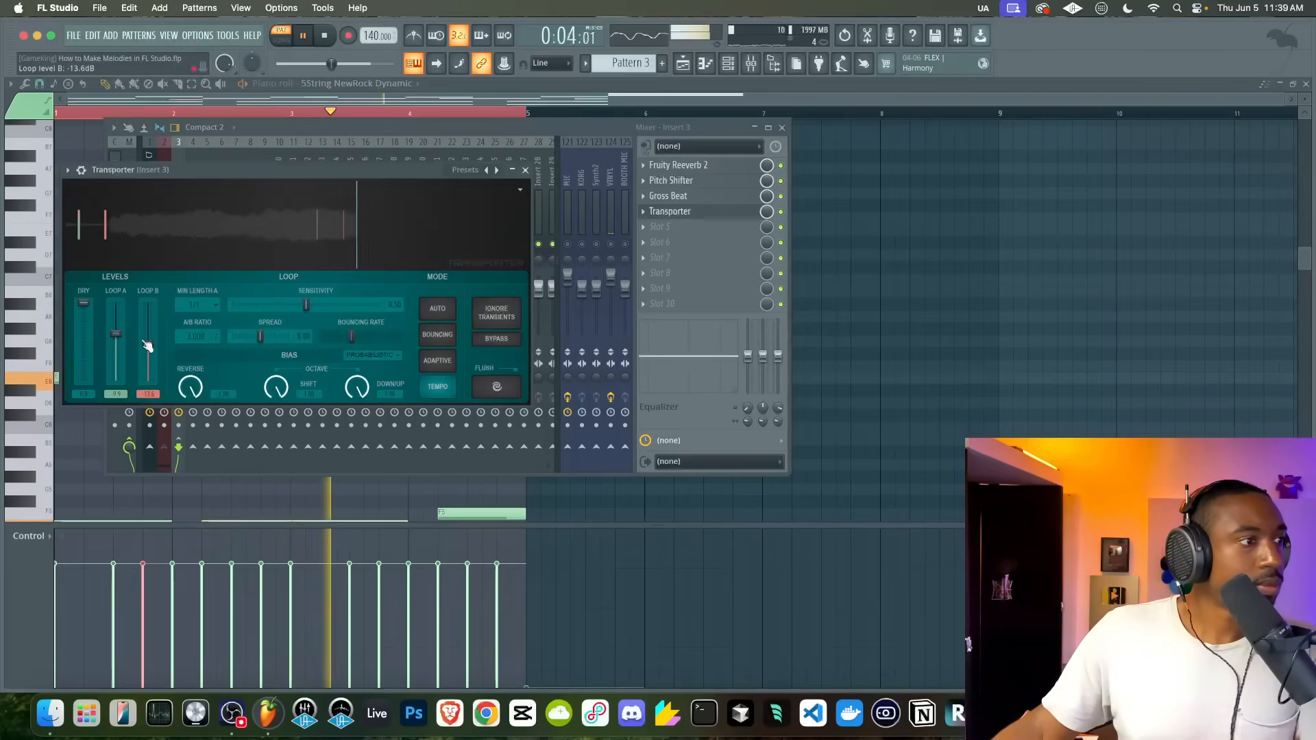
{"action": "left_click_drag", "start_coordinate": [148, 344], "coordinate": [148, 331]}
{"action": "left_click_drag", "start_coordinate": [84, 302], "coordinate": [83, 380]}
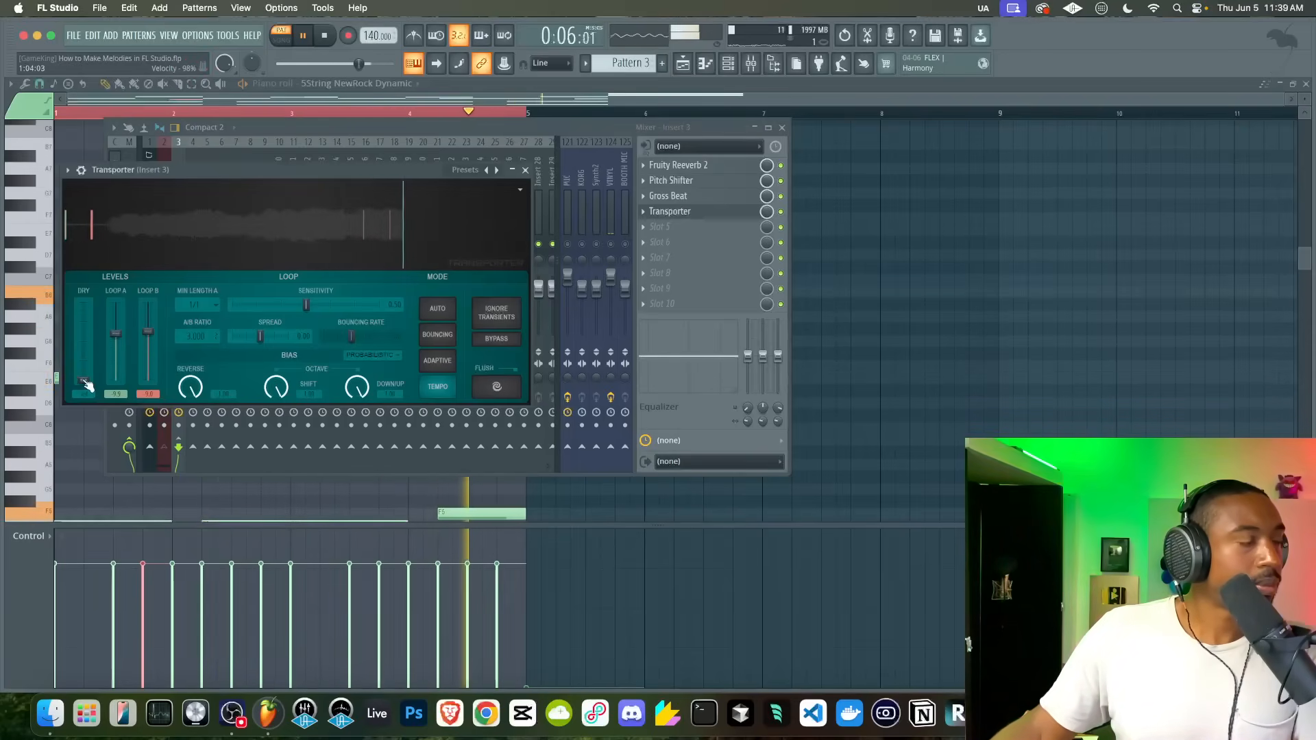
{"action": "left_click_drag", "start_coordinate": [116, 334], "coordinate": [148, 313]}
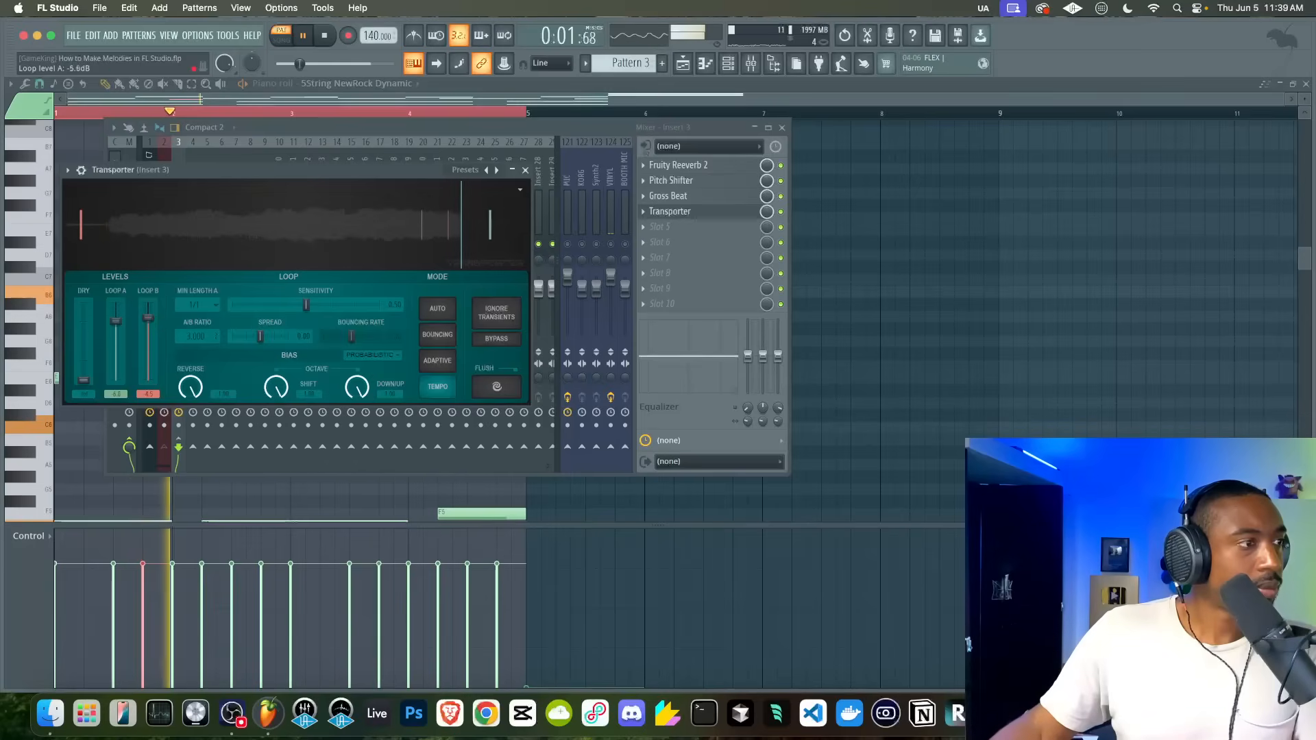
{"action": "left_click", "coordinate": [525, 170]}
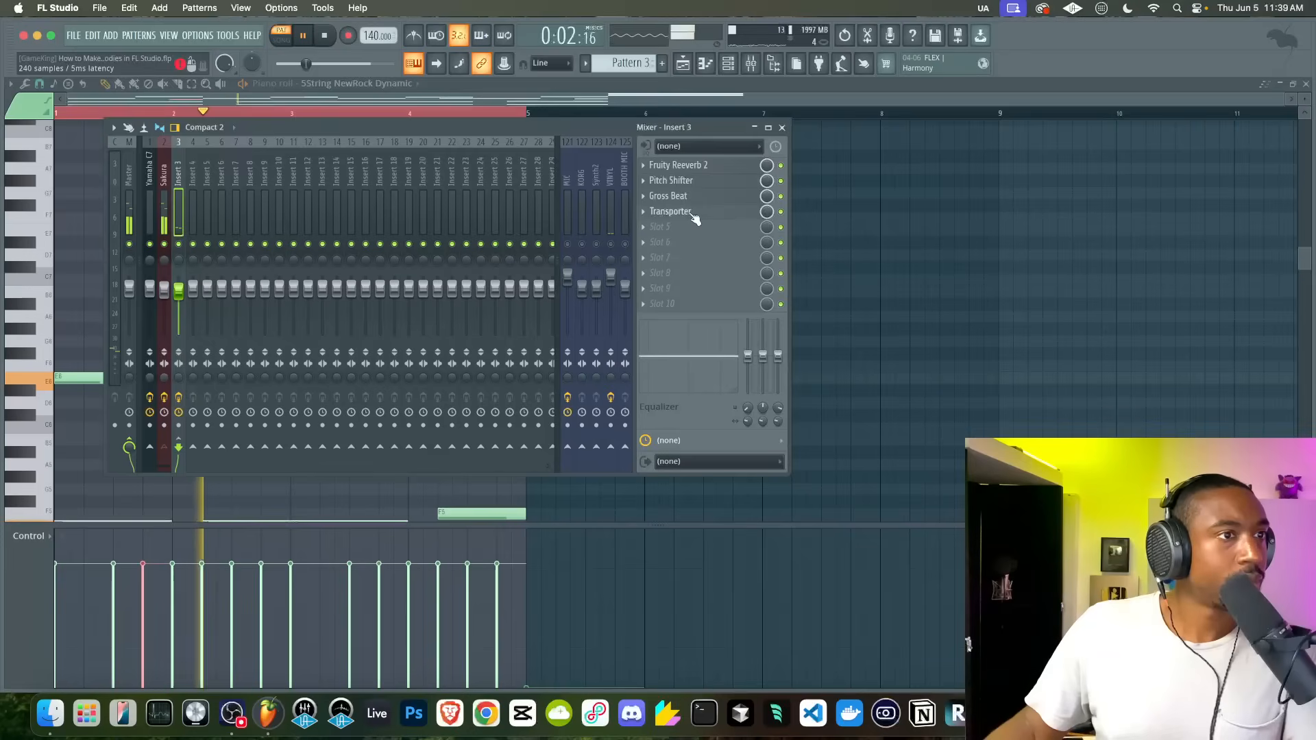
- Move Transporter to the first effect slot on Insert 3, ahead of Fruity Reeverb 2, and replay the loop
{"action": "left_click_drag", "start_coordinate": [681, 211], "coordinate": [679, 171]}
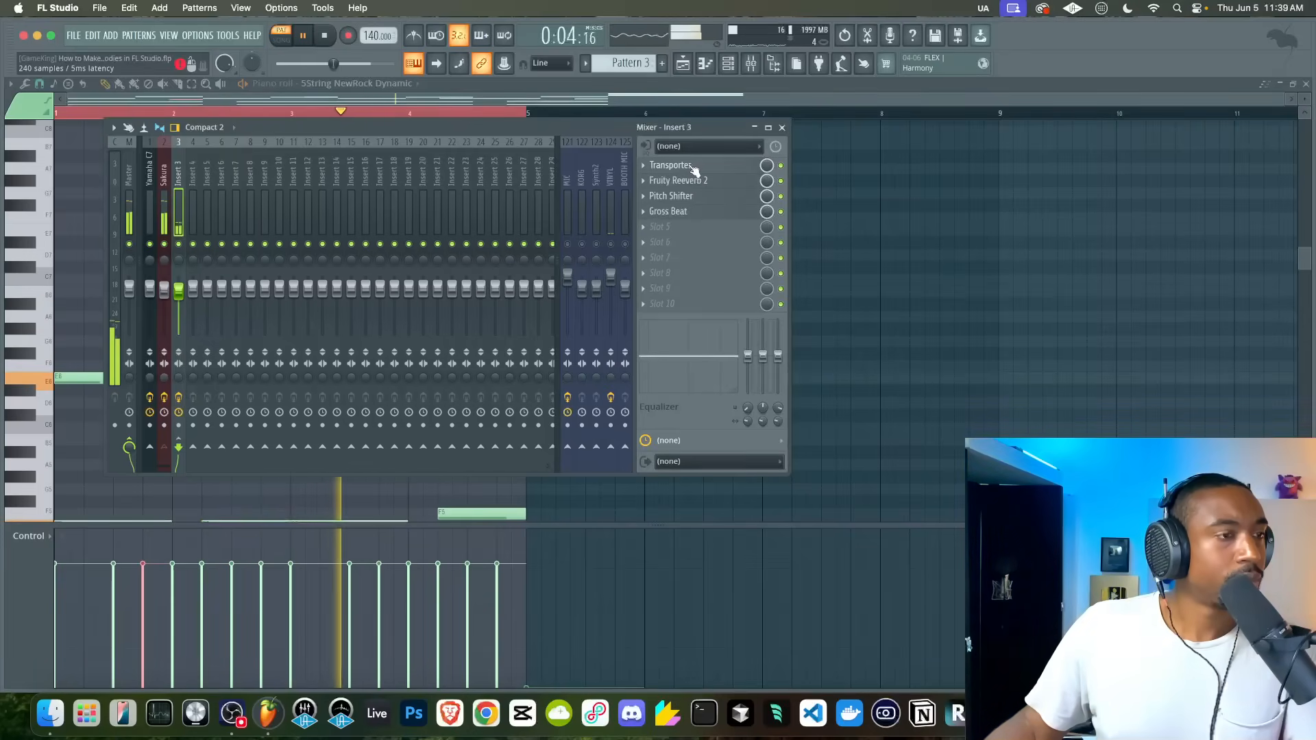
{"action": "key", "text": "space"}
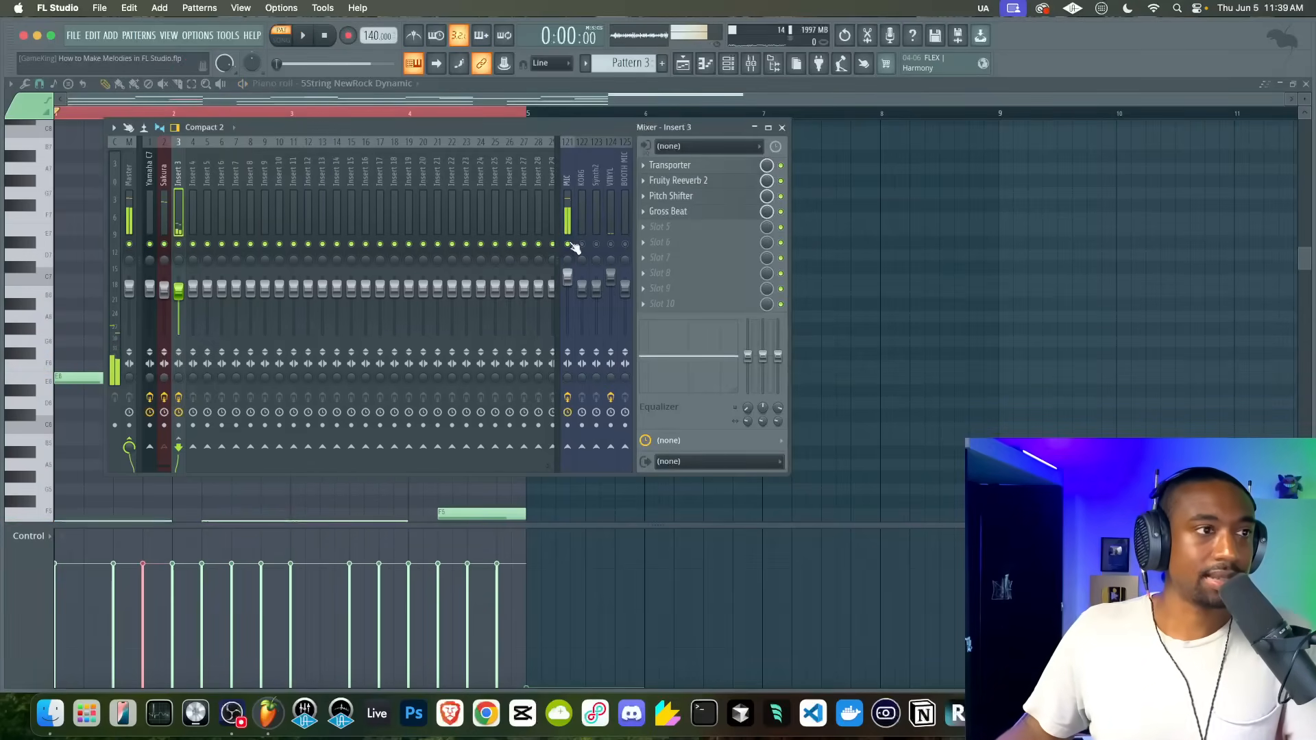
{"action": "key", "text": "space"}
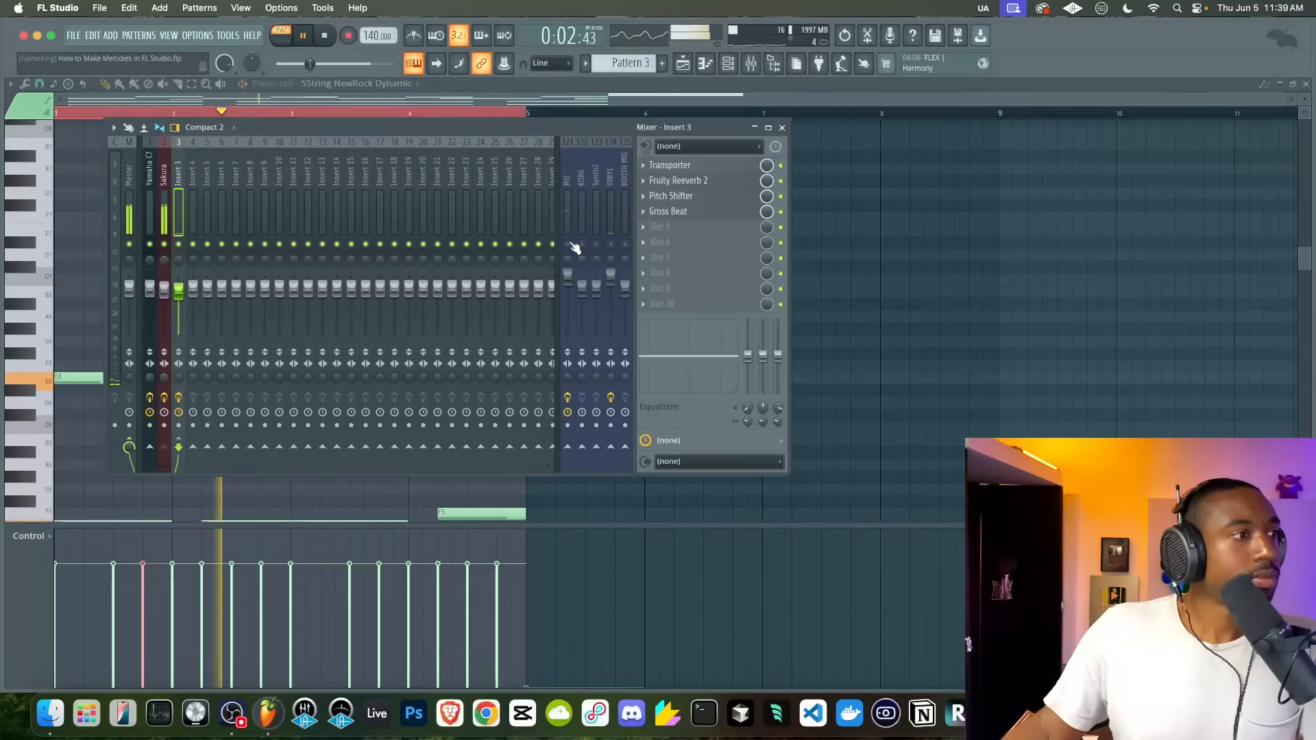
- Set Transporter's sensitivity to 0 and spread to about 0.44, try a 1/4 minimum loop length, and return the length to 1/1
{"action": "left_click", "coordinate": [721, 169]}
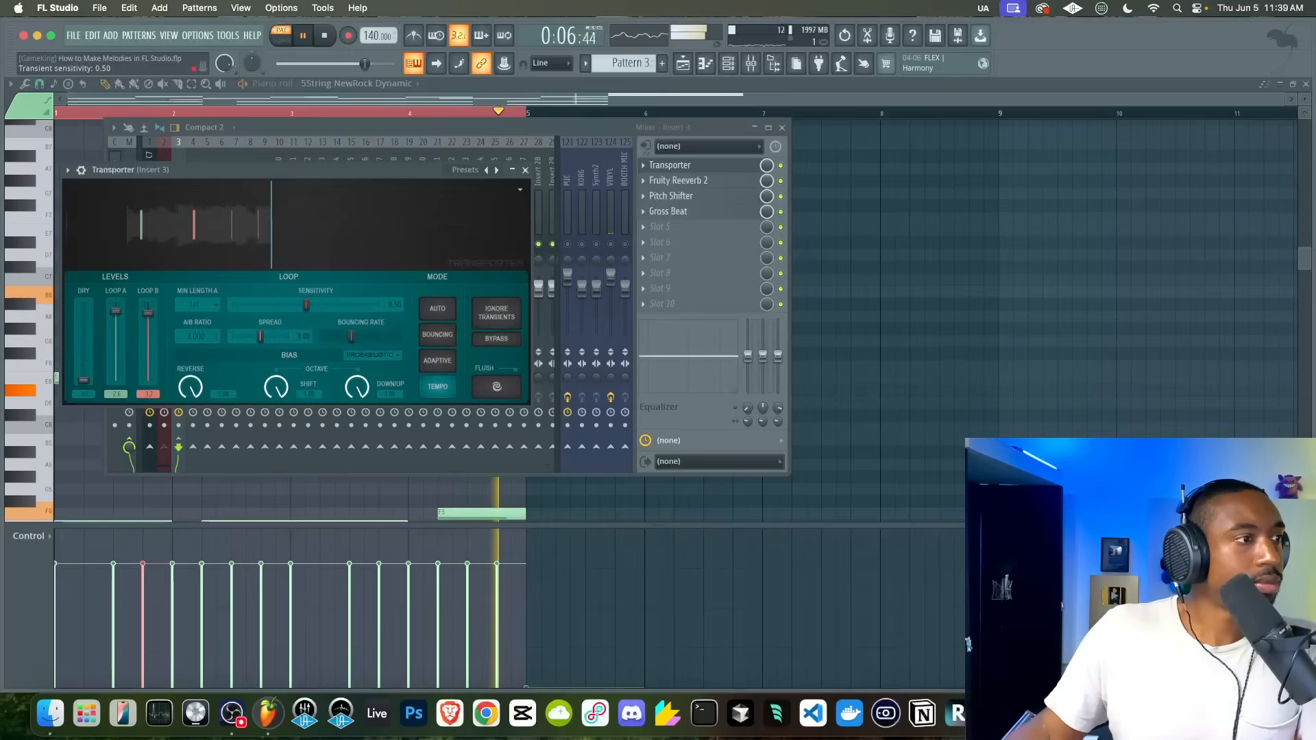
{"action": "left_click_drag", "start_coordinate": [315, 309], "coordinate": [238, 309]}
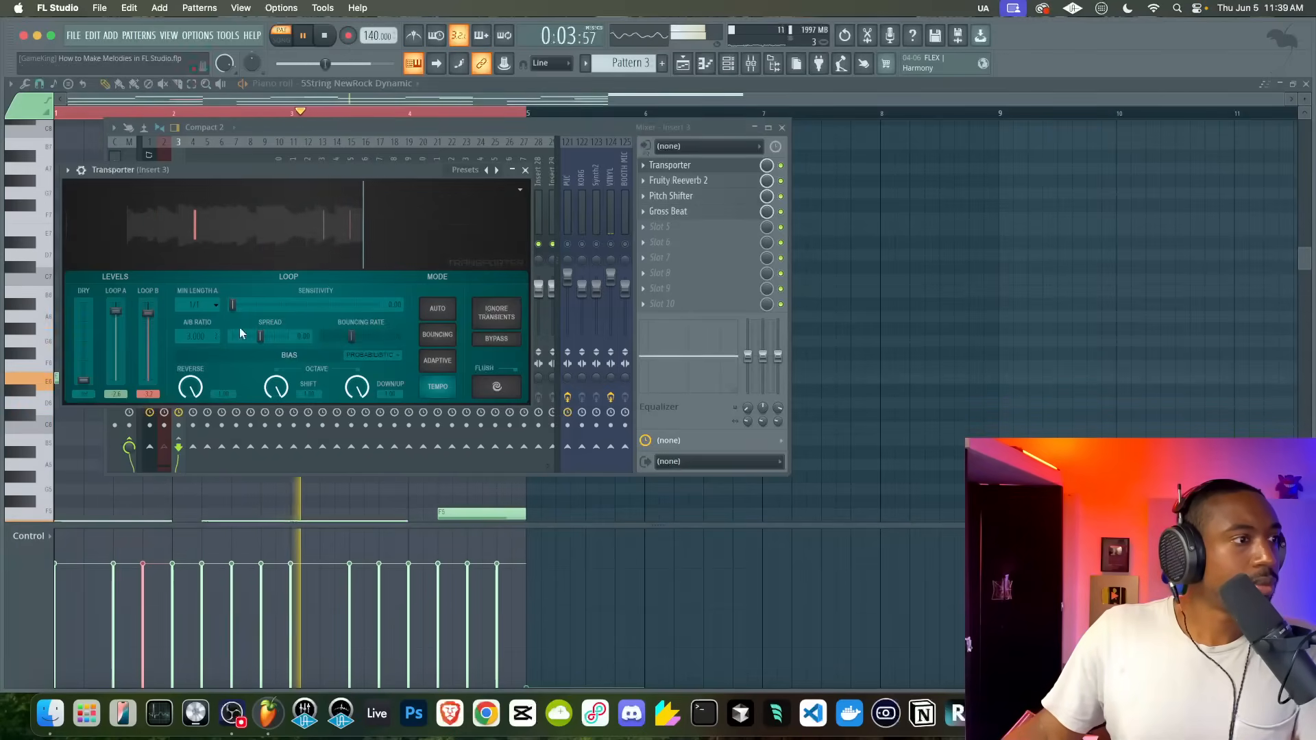
{"action": "left_click_drag", "start_coordinate": [261, 336], "coordinate": [276, 341]}
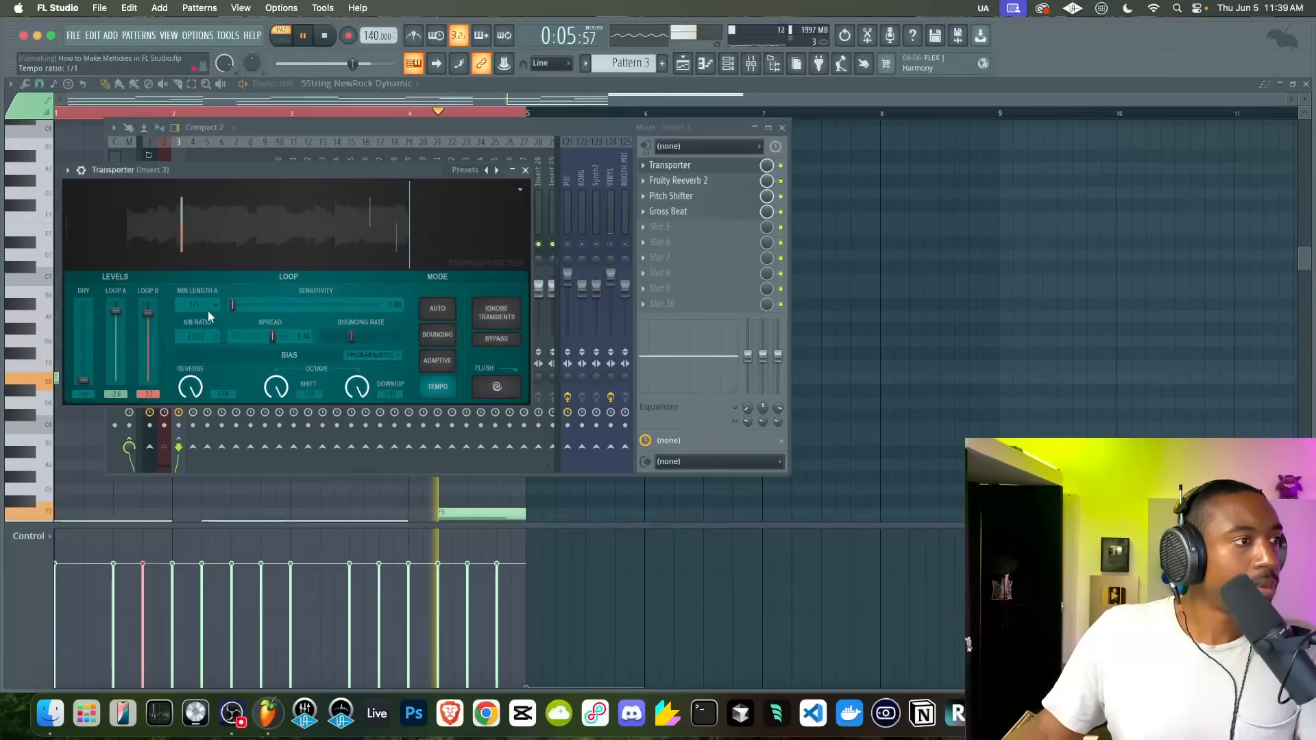
{"action": "left_click", "coordinate": [206, 305]}
{"action": "left_click", "coordinate": [203, 357]}
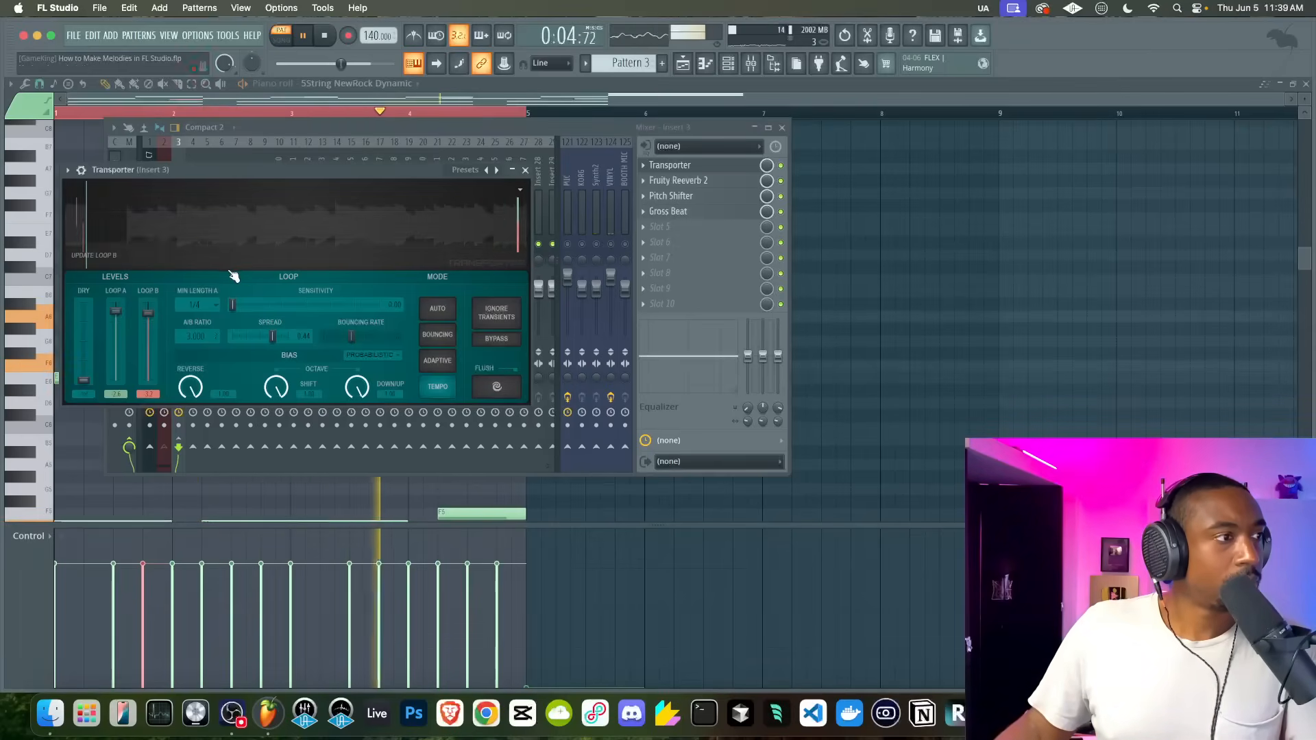
{"action": "left_click", "coordinate": [226, 310]}
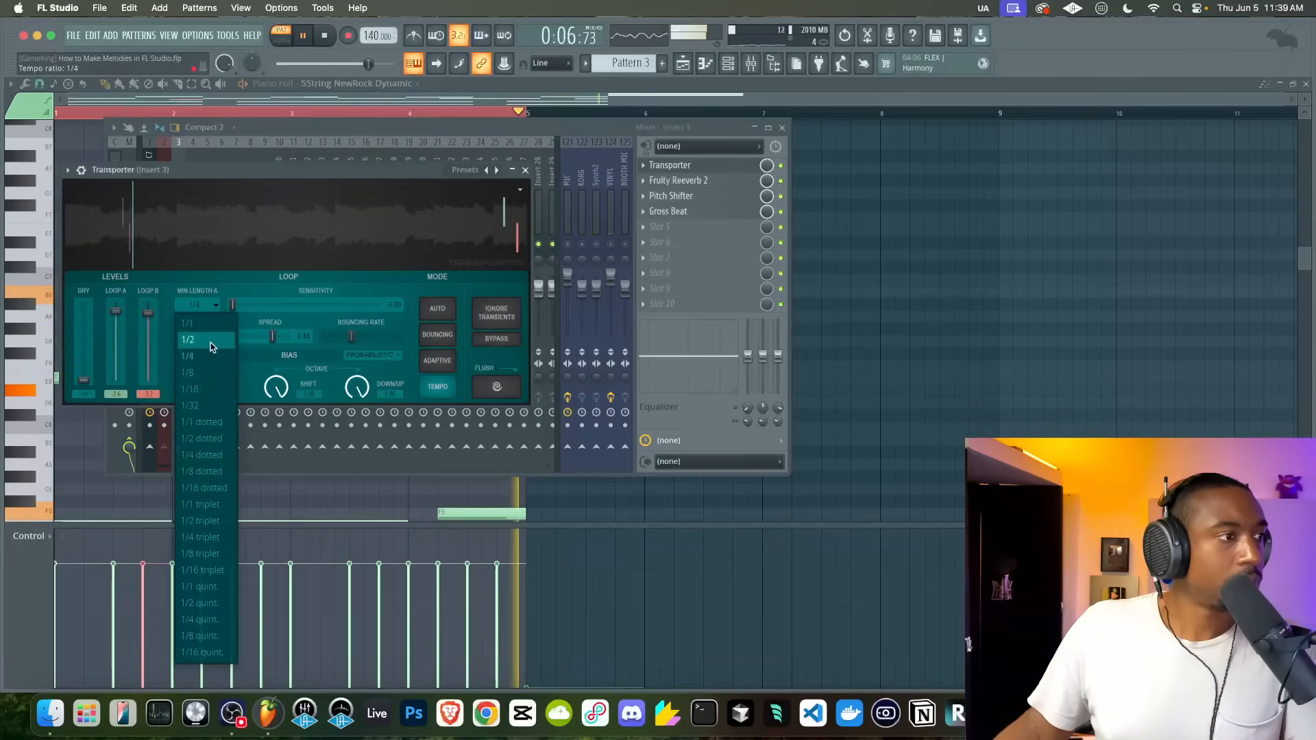
{"action": "left_click", "coordinate": [218, 321]}
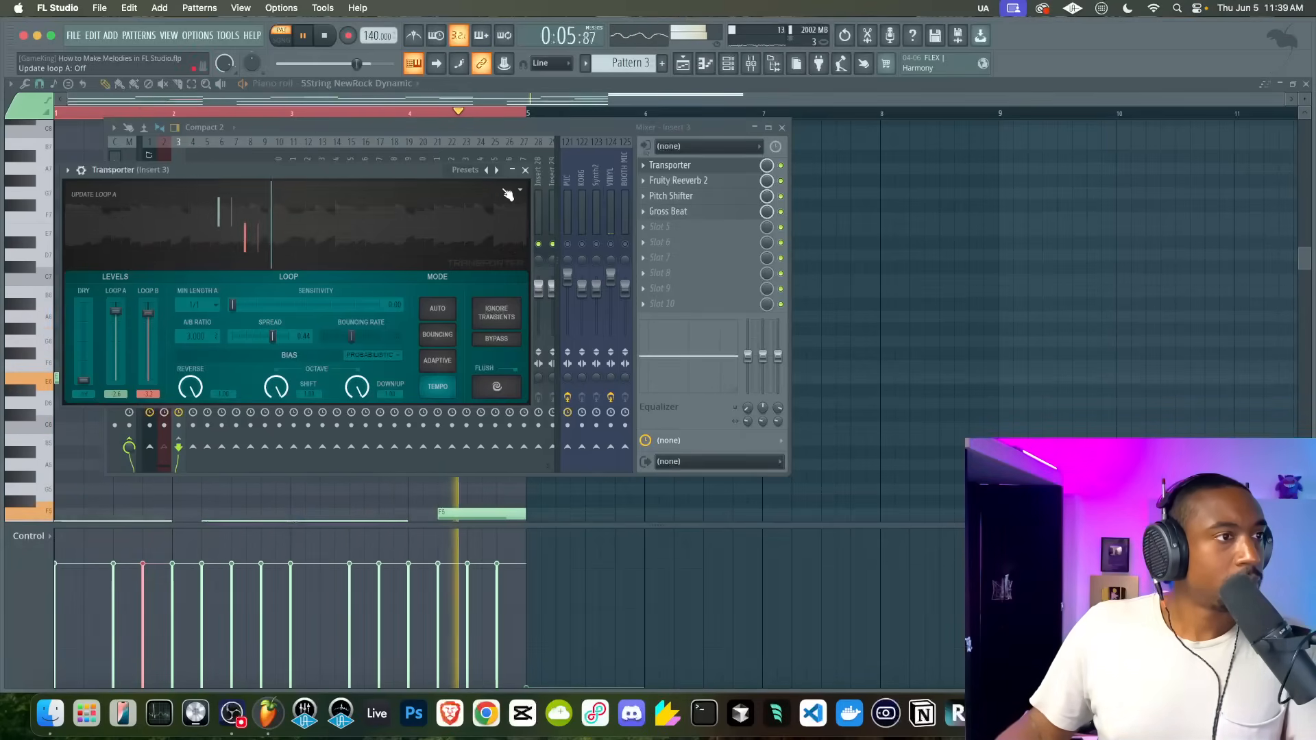
{"action": "left_click", "coordinate": [525, 170]}
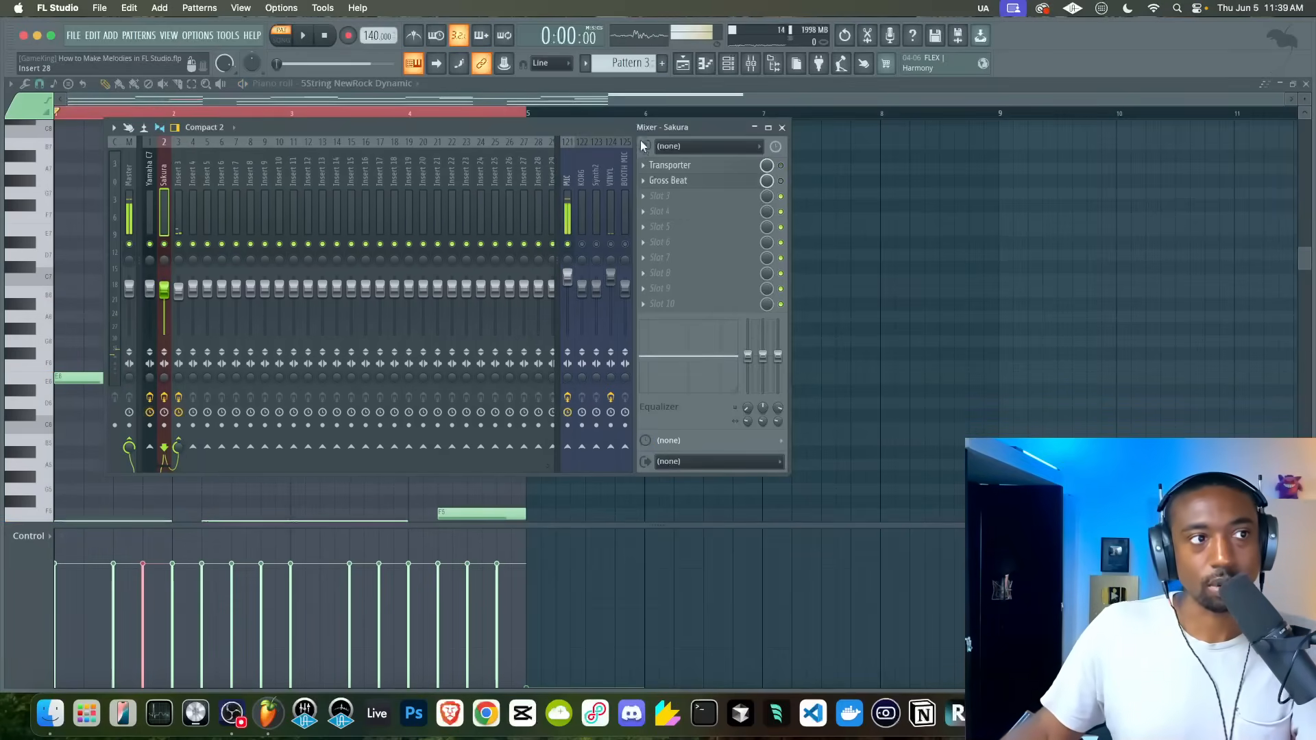
- Close the mixer, briefly check the channel rack, and play the pattern from the piano roll
{"action": "key", "text": "space"}
{"action": "left_click", "coordinate": [781, 127]}
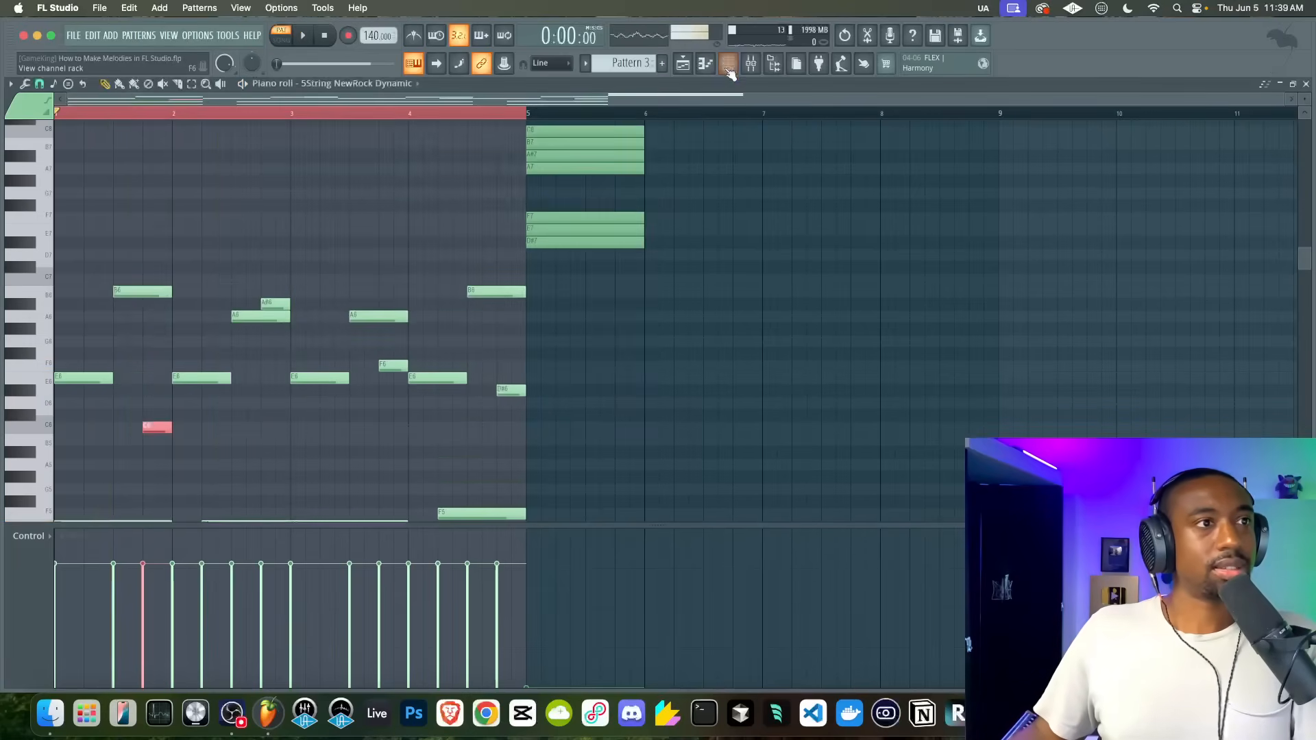
{"action": "key", "text": "F6"}
{"action": "key", "text": "space"}
{"action": "key", "text": "F6"}
{"action": "key", "text": "space"}
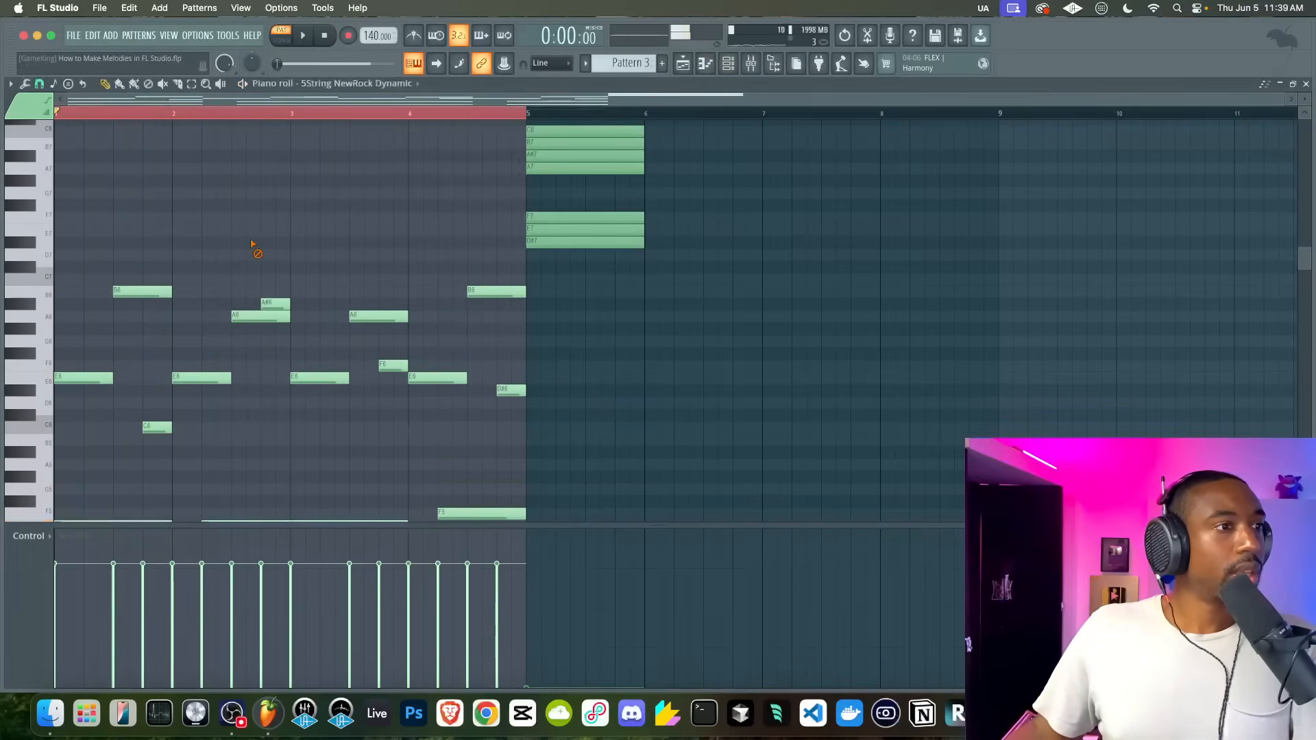
- Strum the bass notes in the piano roll with a slightly raised start time strength, previewing the loop before accepting
{"action": "scroll", "coordinate": [247, 244], "scroll_direction": "up", "scroll_amount": 3}
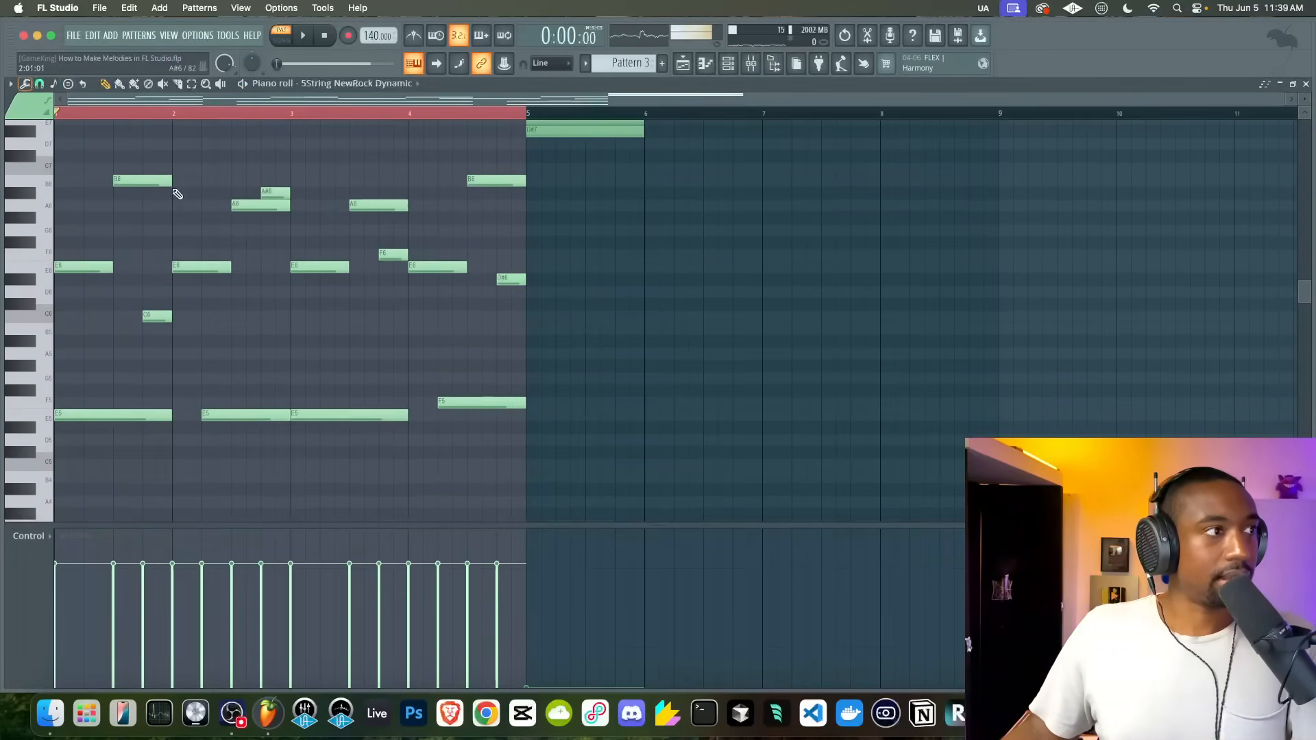
{"action": "key", "text": "alt+s"}
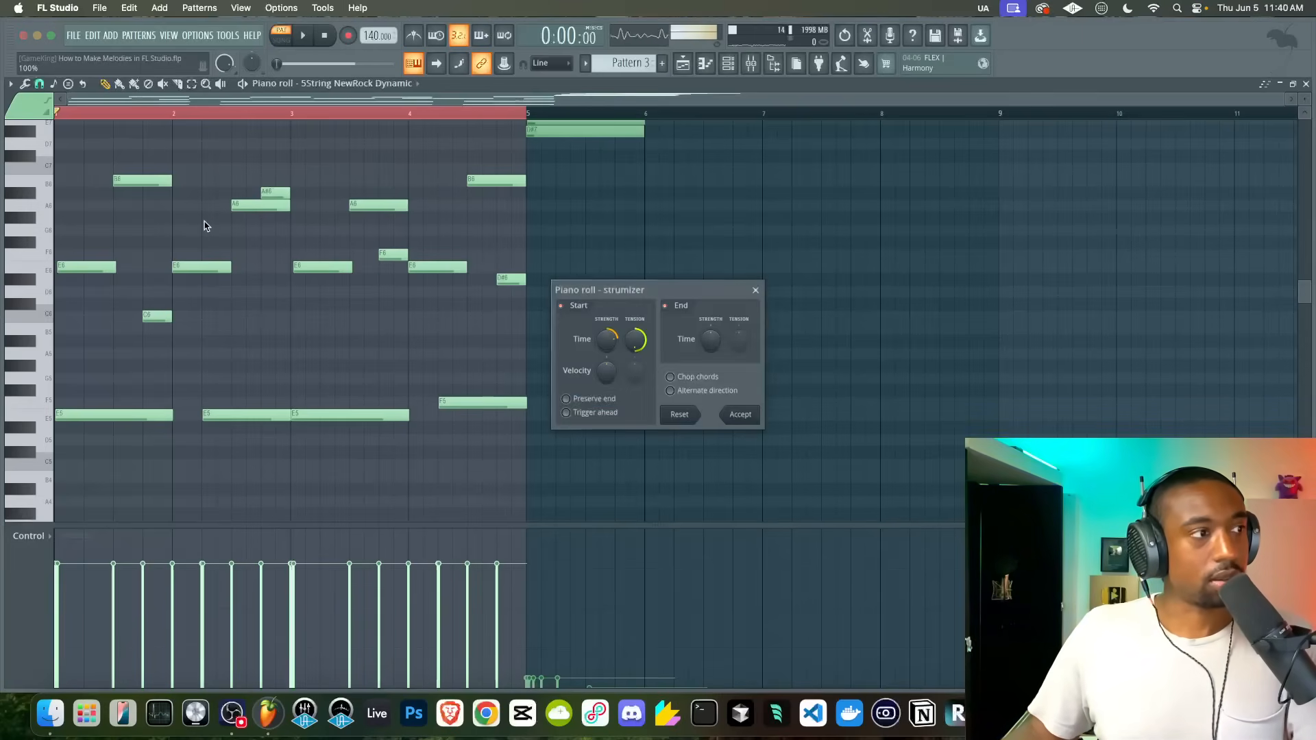
{"action": "key", "text": "space"}
{"action": "left_click_drag", "start_coordinate": [607, 352], "coordinate": [607, 349]}
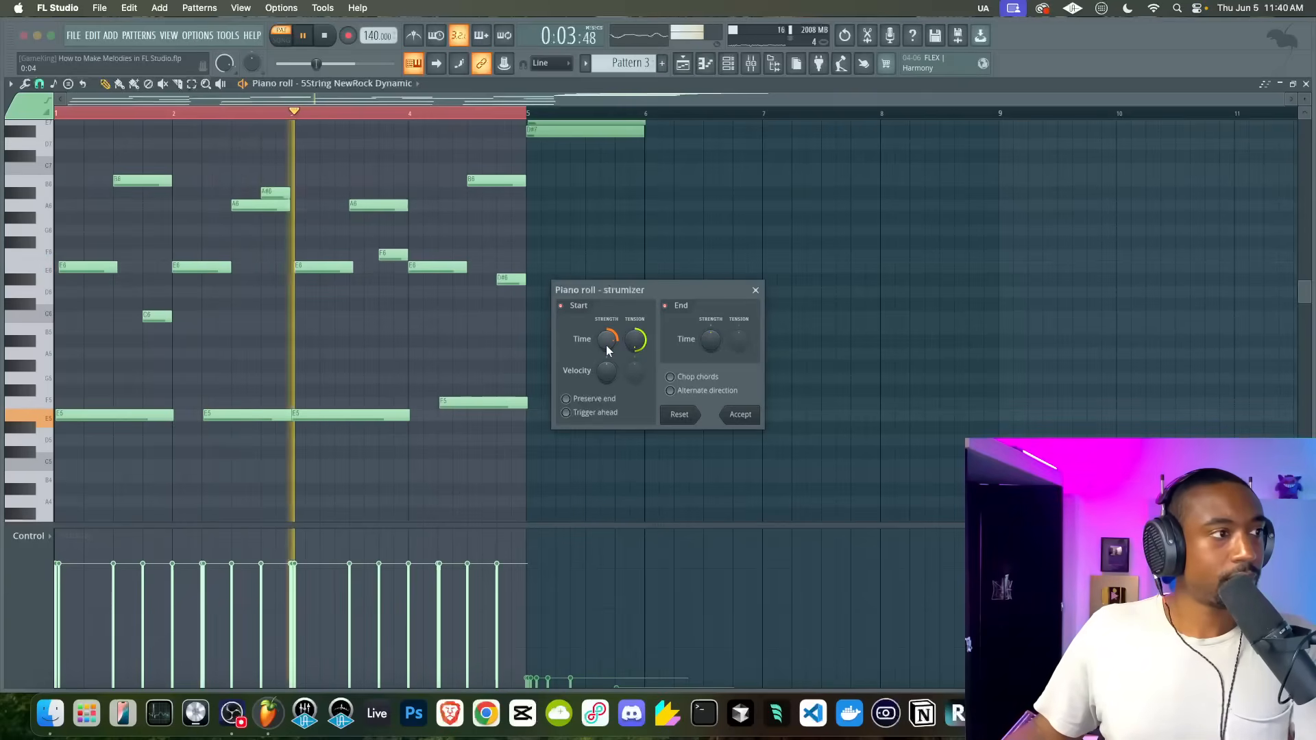
{"action": "key", "text": "space"}
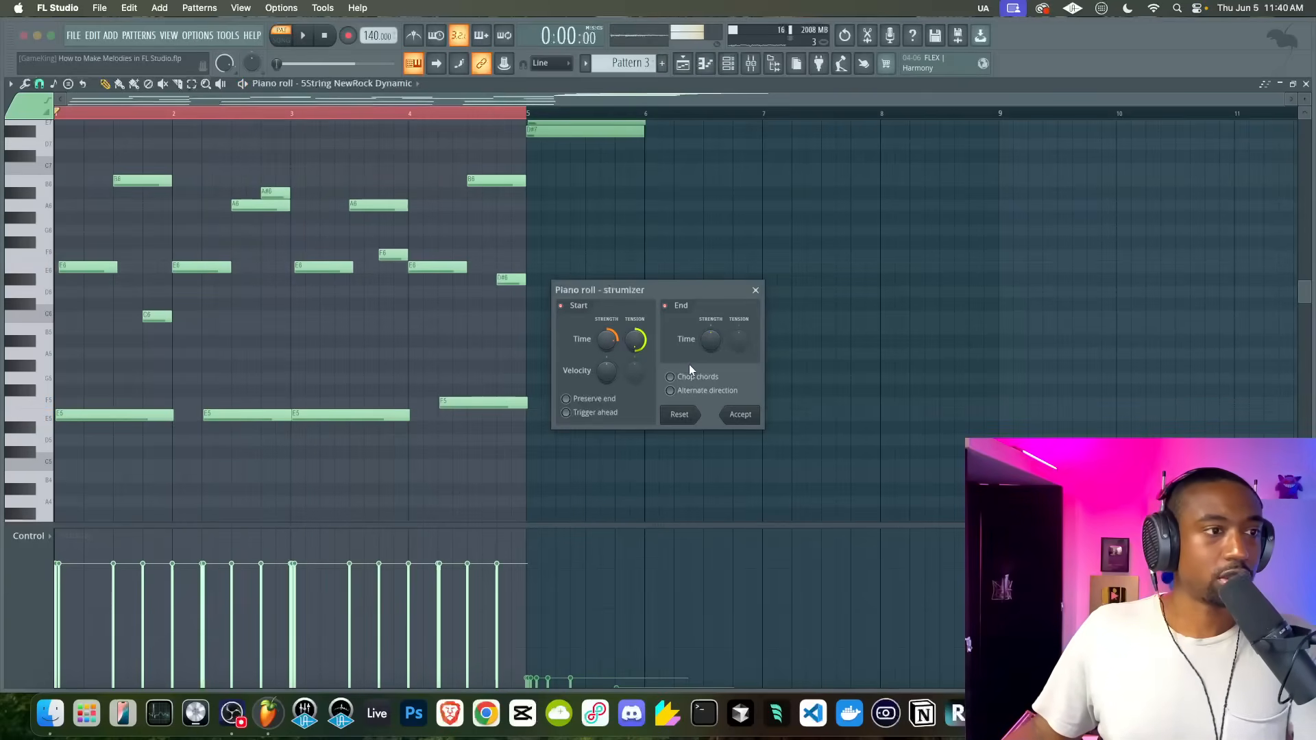
{"action": "left_click", "coordinate": [721, 411]}
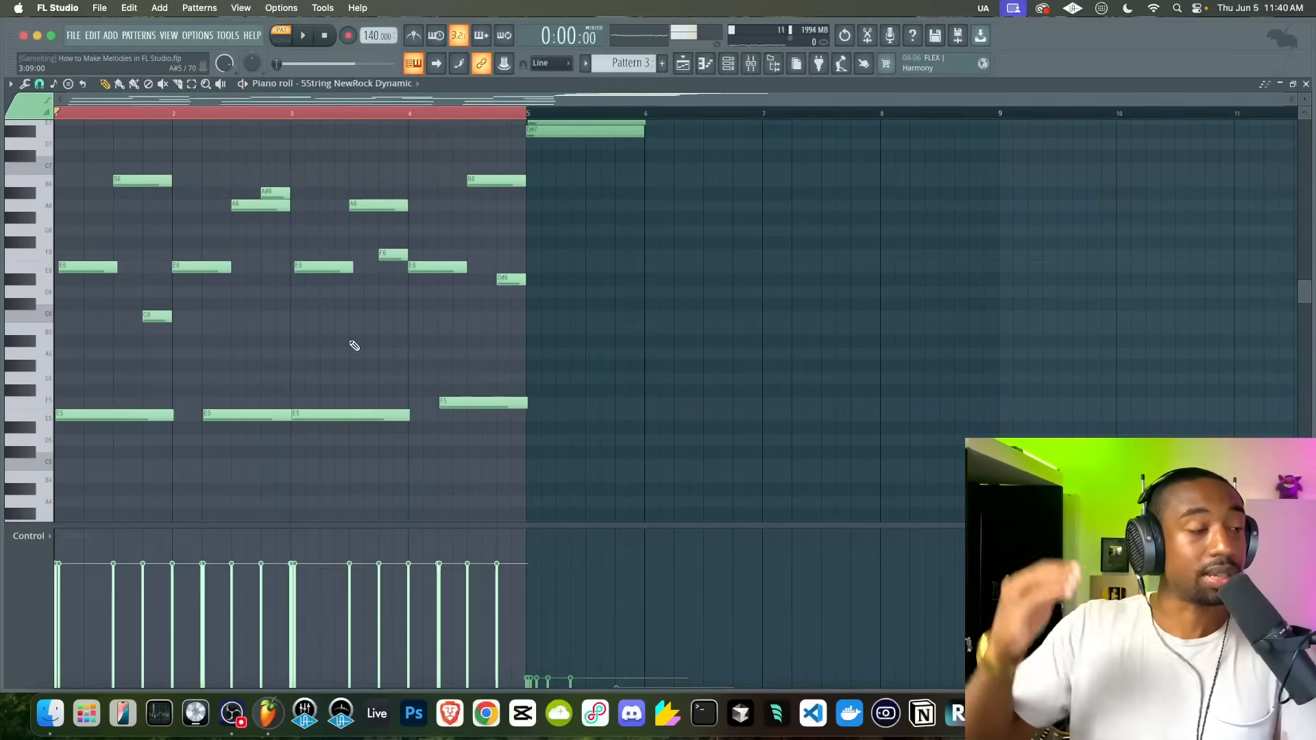
- Play the strummed bass loop from the start several times to check its timing, leaving no notes selected
{"action": "key", "text": "space"}
{"action": "key", "text": "space"}
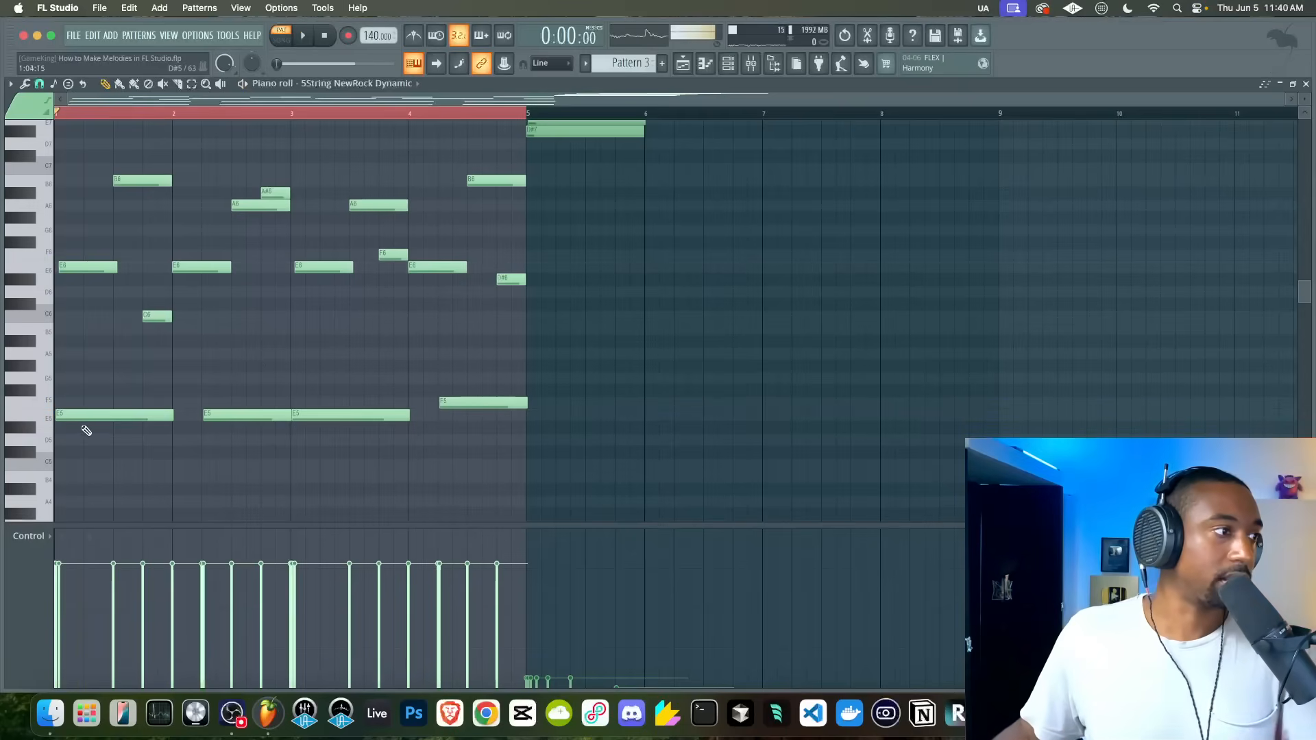
{"action": "left_click_drag", "start_coordinate": [70, 243], "coordinate": [69, 242]}
{"action": "left_click", "coordinate": [115, 235], "text": "super"}
{"action": "key", "text": "space"}
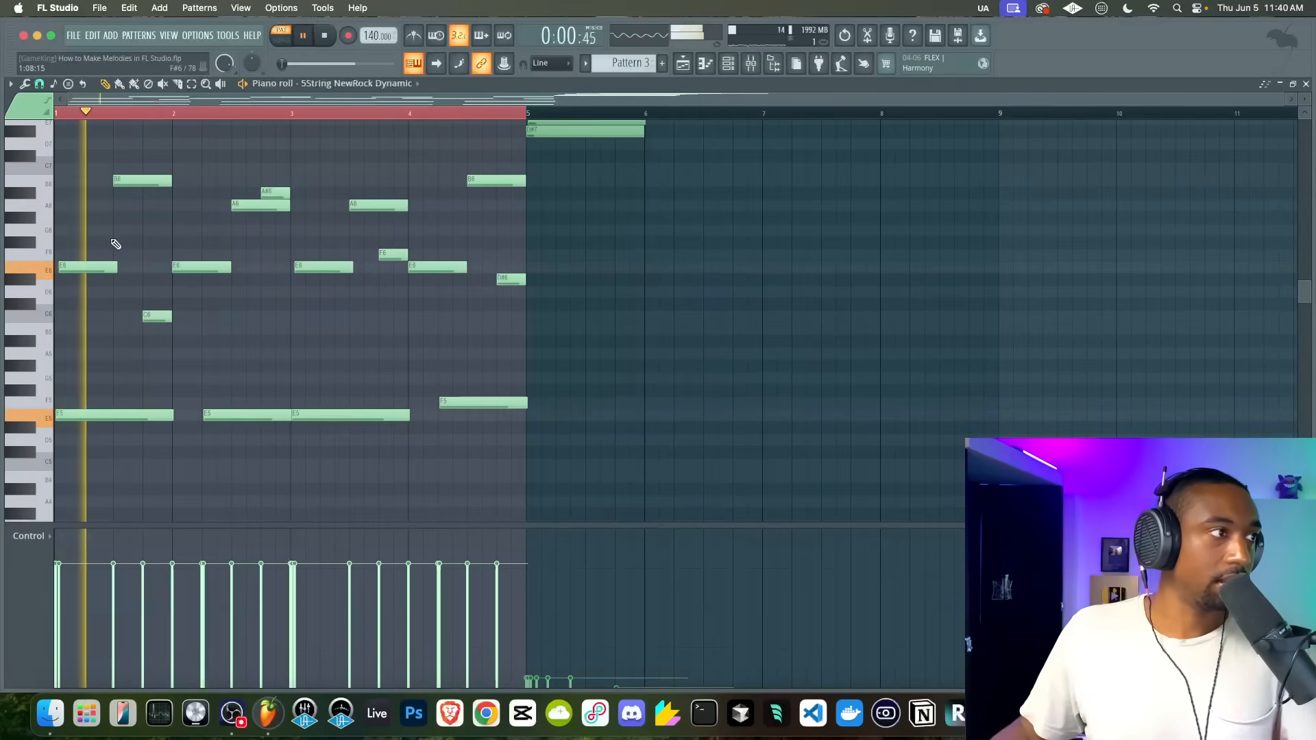
{"action": "key", "text": "space"}
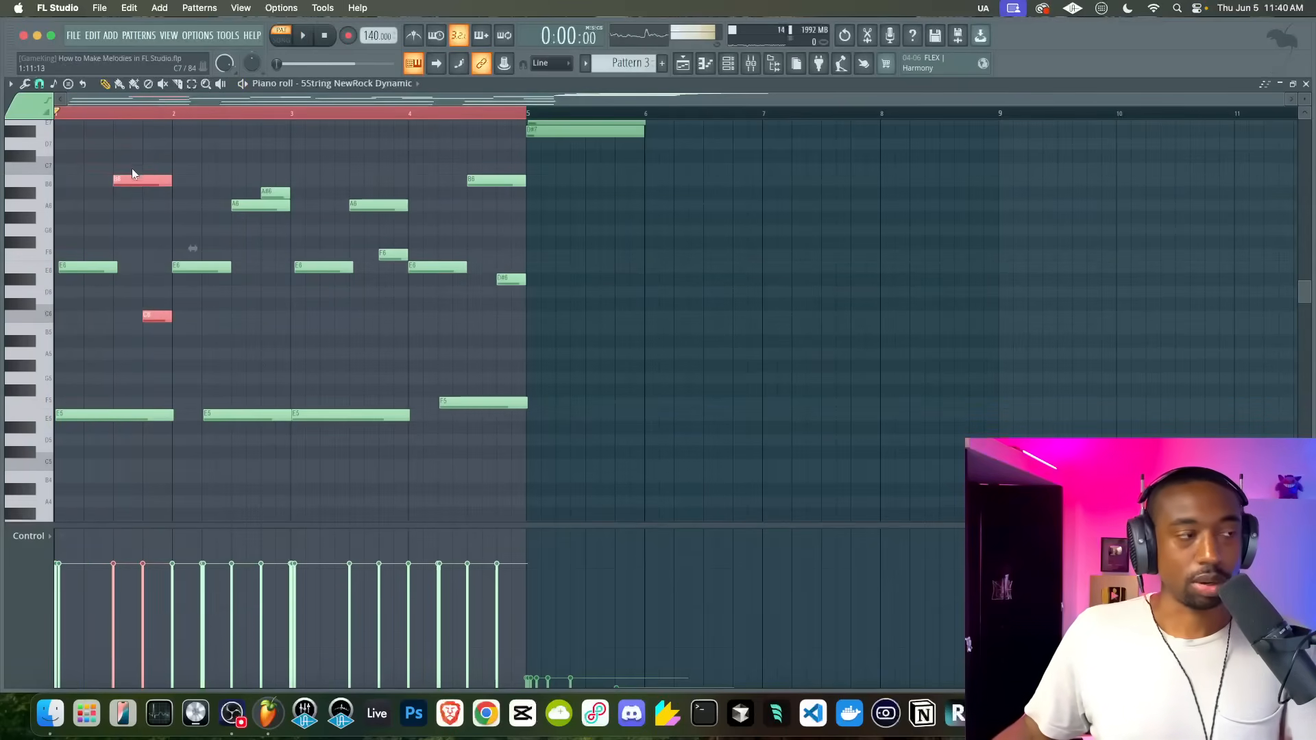
{"action": "key", "text": "space"}
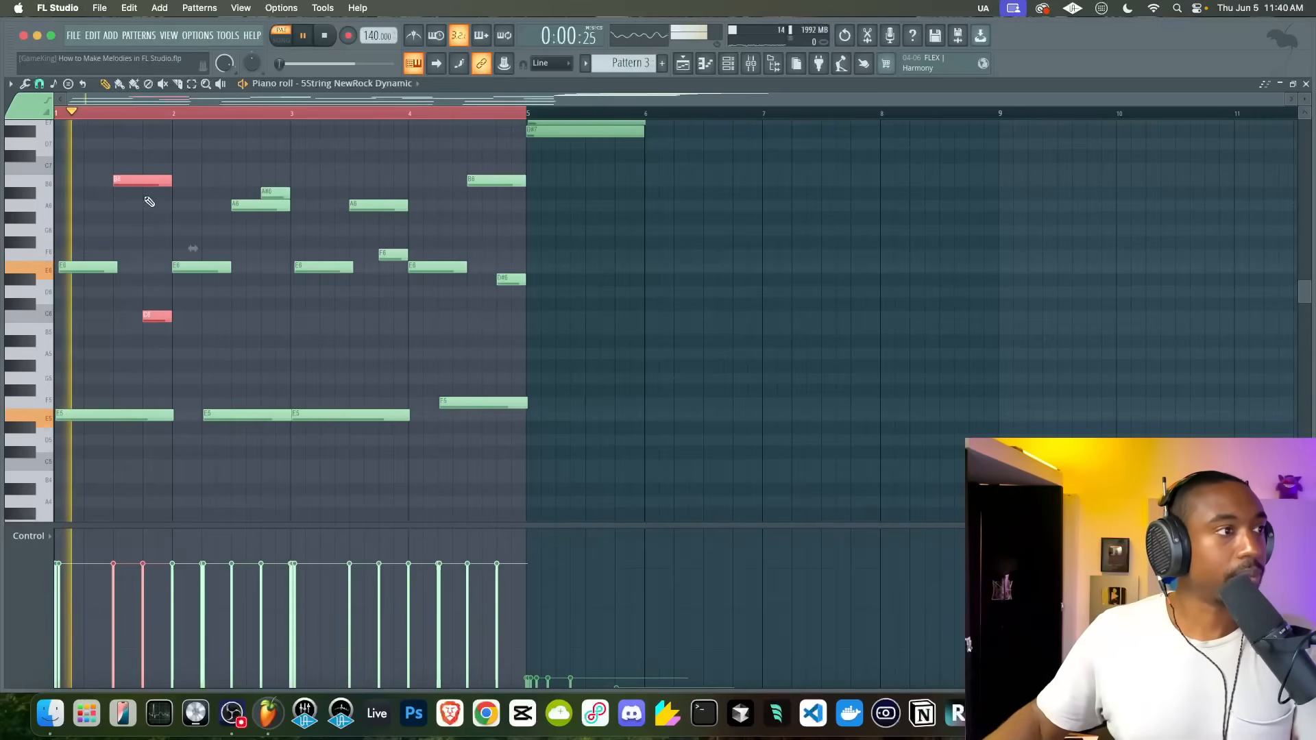
{"action": "left_click", "coordinate": [204, 218], "text": "super"}
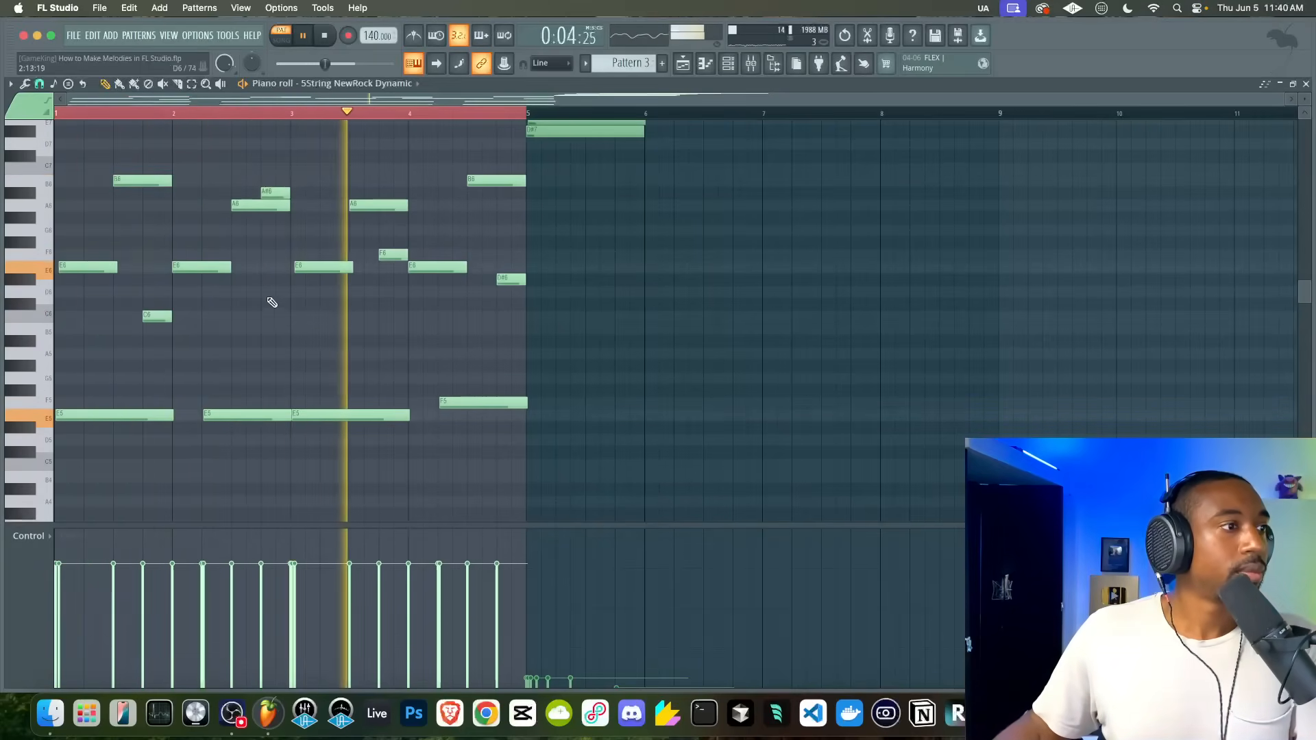
{"action": "key", "text": "alt+s"}
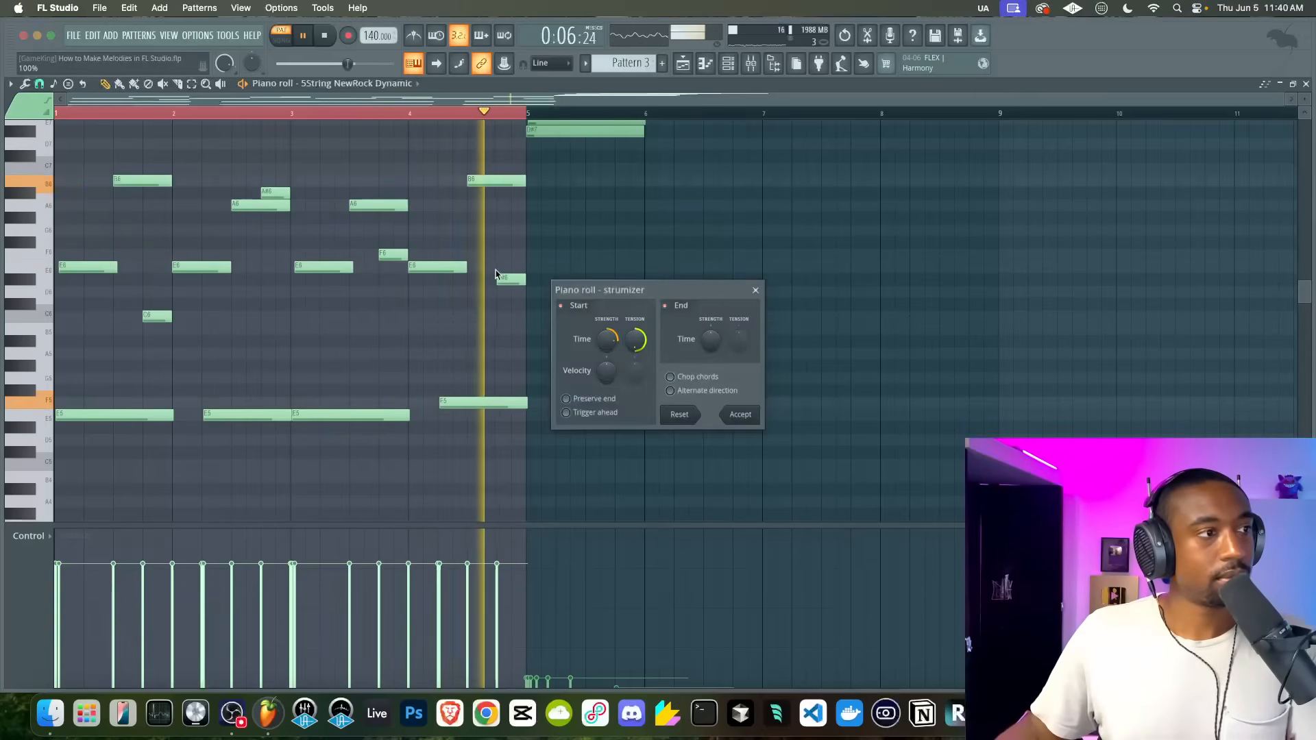
{"action": "left_click", "coordinate": [755, 292]}
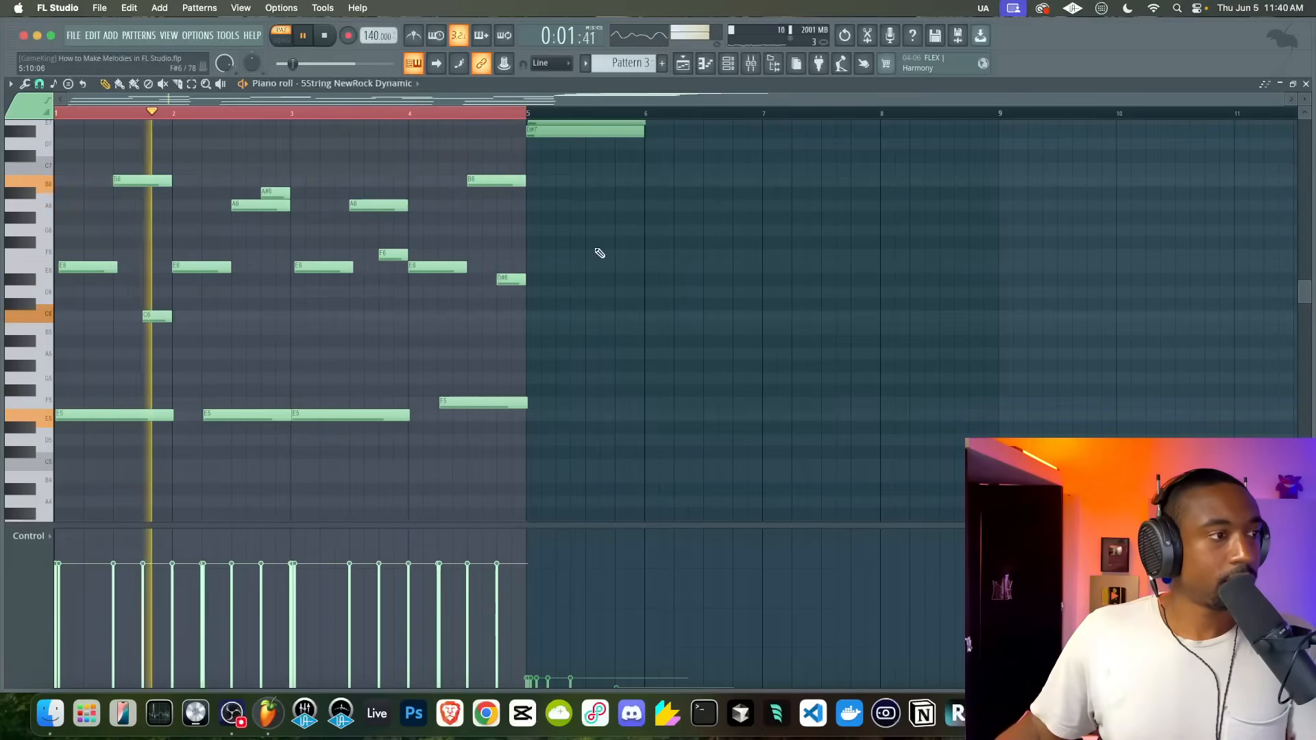
{"action": "right_click", "coordinate": [319, 270]}
{"action": "key", "text": "super+z"}
{"action": "key", "text": "space"}
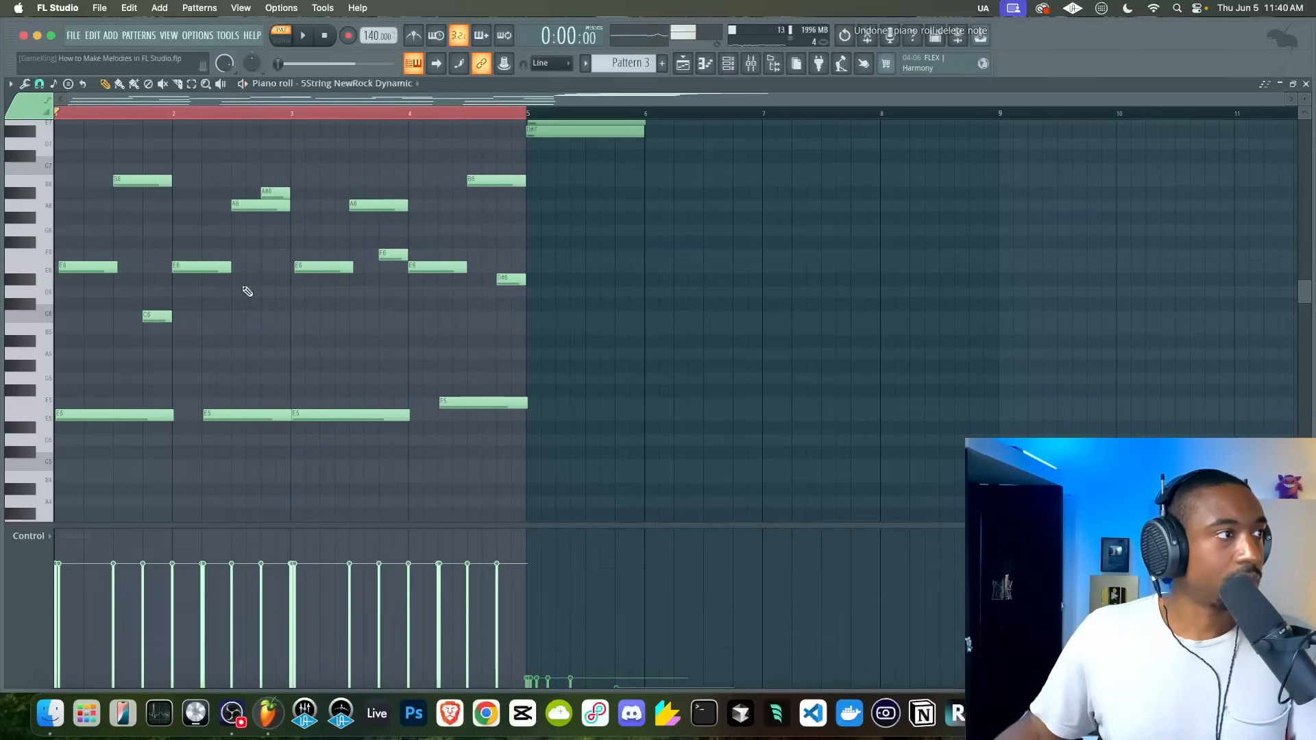
- Apply the Humanize script to the bass notes in the piano roll with its current settings
{"action": "left_click", "coordinate": [25, 84]}
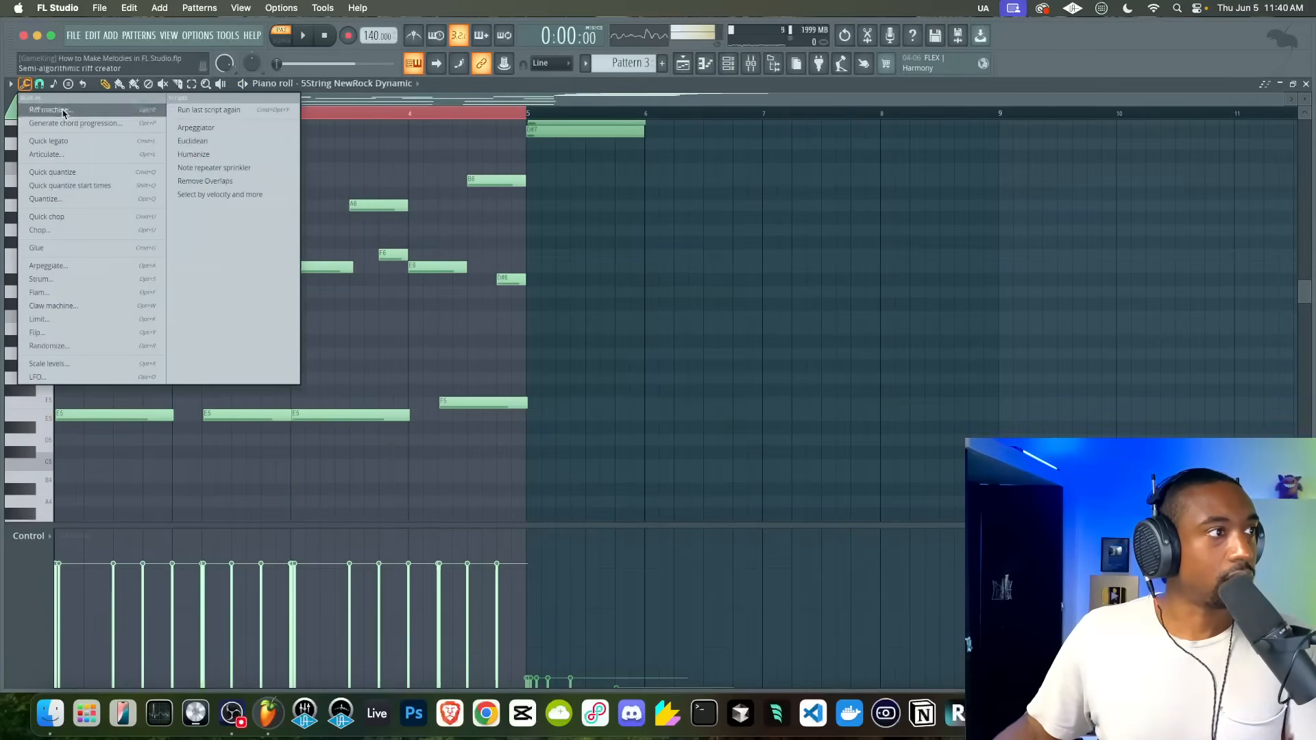
{"action": "left_click", "coordinate": [195, 154]}
{"action": "left_click", "coordinate": [810, 466]}
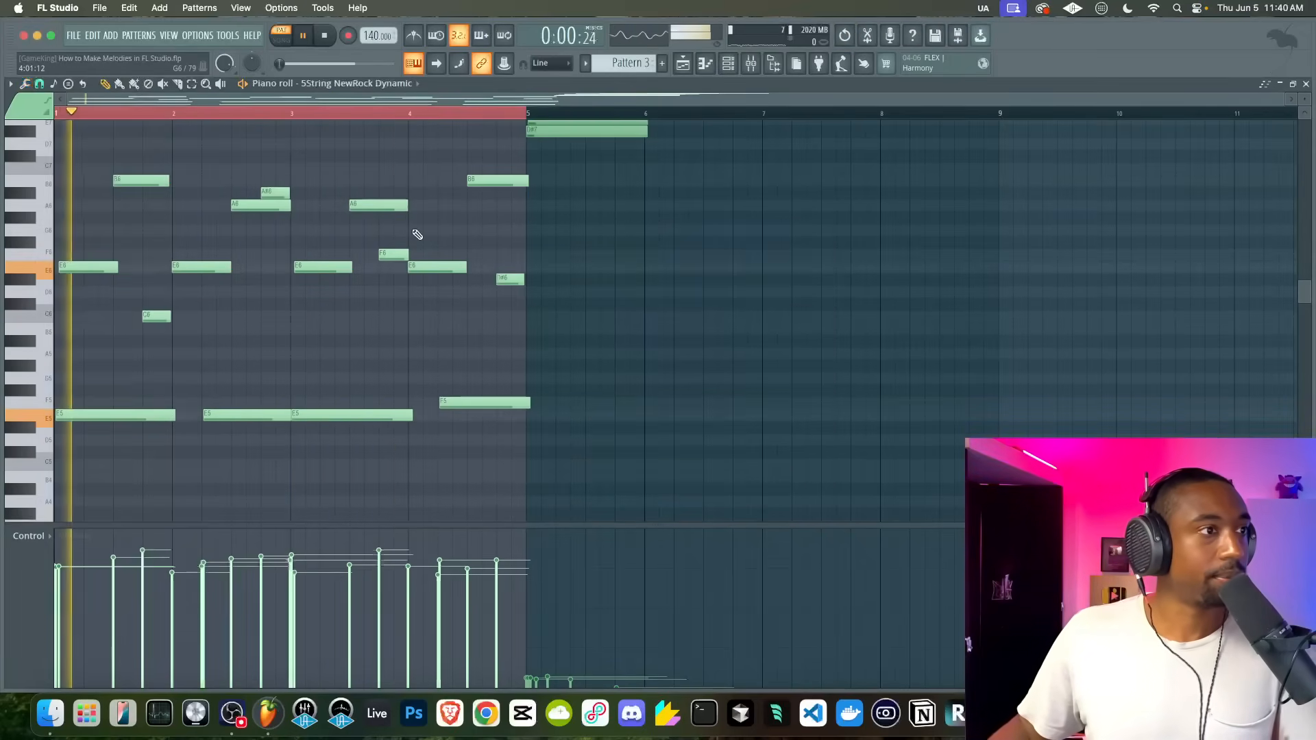
- Run the Remove Overlaps script on the bass notes with the note end time option at Max
{"action": "left_click", "coordinate": [26, 84]}
{"action": "left_click", "coordinate": [196, 181]}
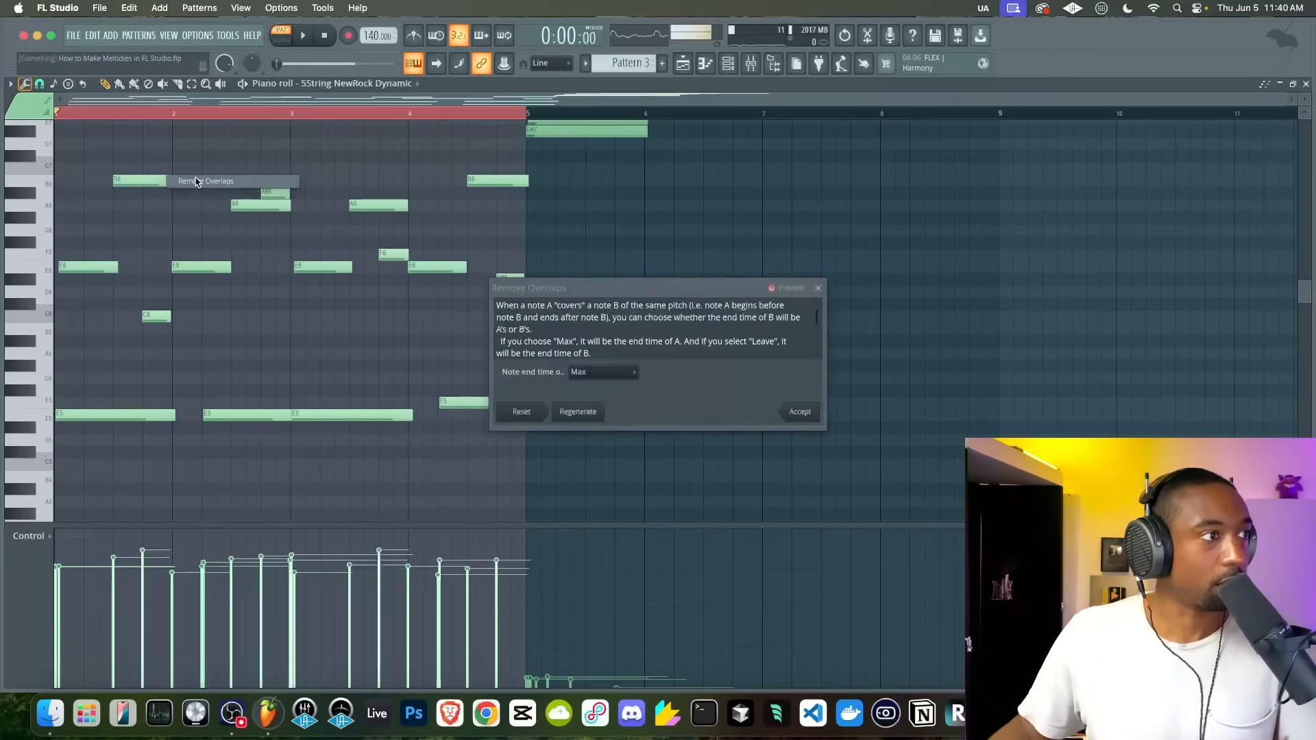
{"action": "left_click", "coordinate": [802, 411]}
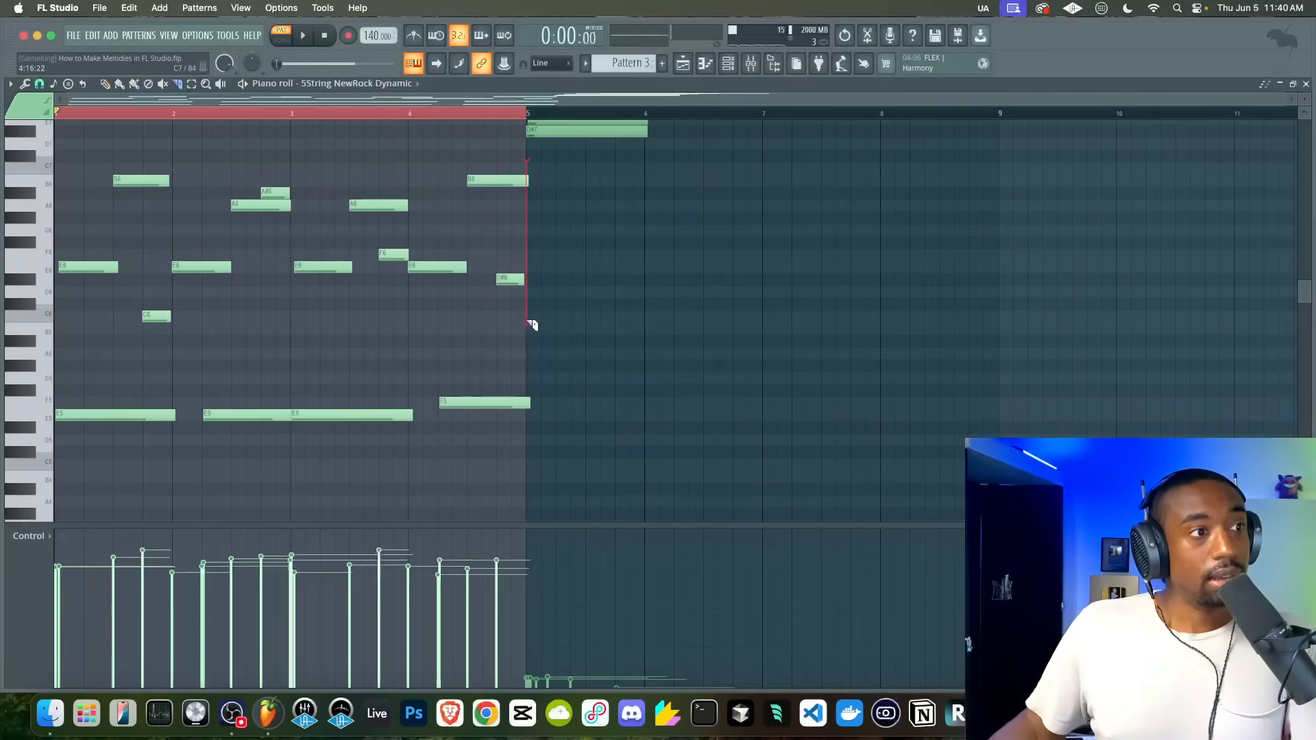
- Play the bass loop and look over its low and high notes in the piano roll
{"action": "key", "text": "space"}
{"action": "scroll", "coordinate": [527, 408], "scroll_direction": "down", "scroll_amount": 5}
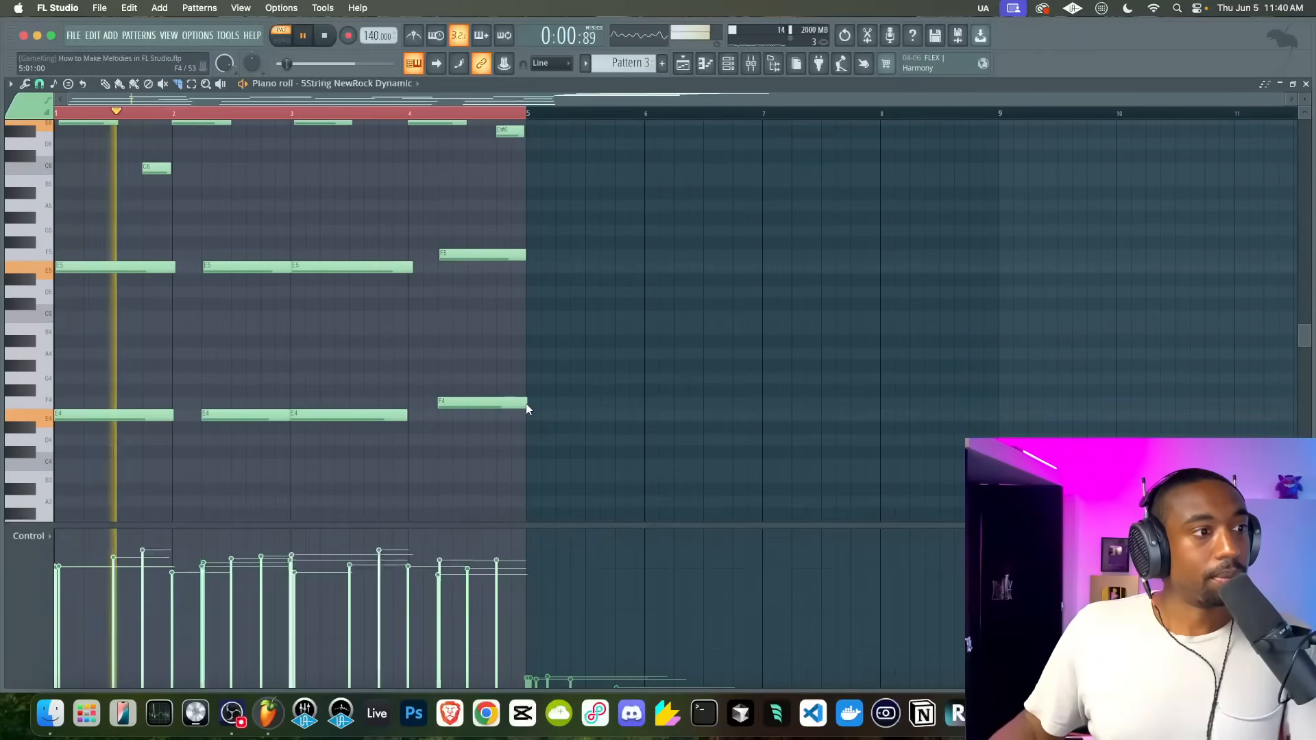
{"action": "scroll", "coordinate": [525, 406], "scroll_direction": "up", "scroll_amount": 5}
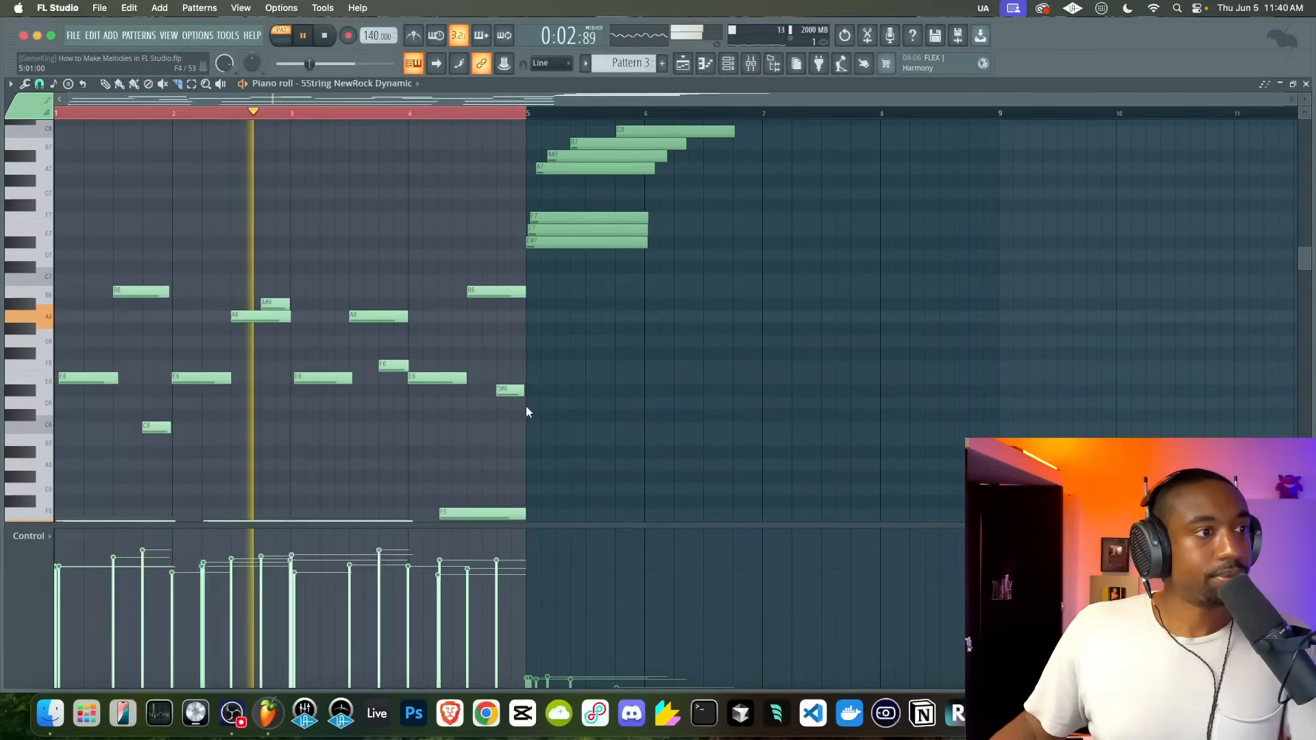
{"action": "left_click", "coordinate": [39, 84]}
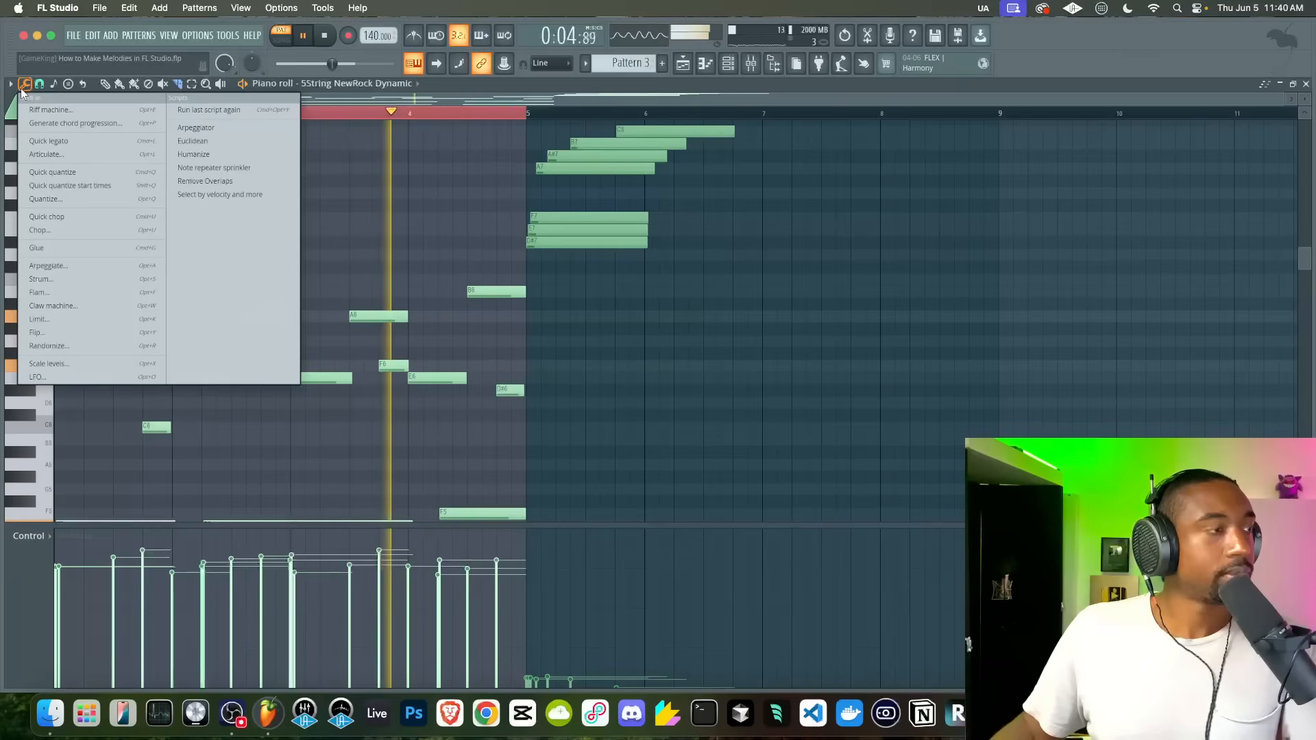
{"action": "left_click", "coordinate": [37, 90]}
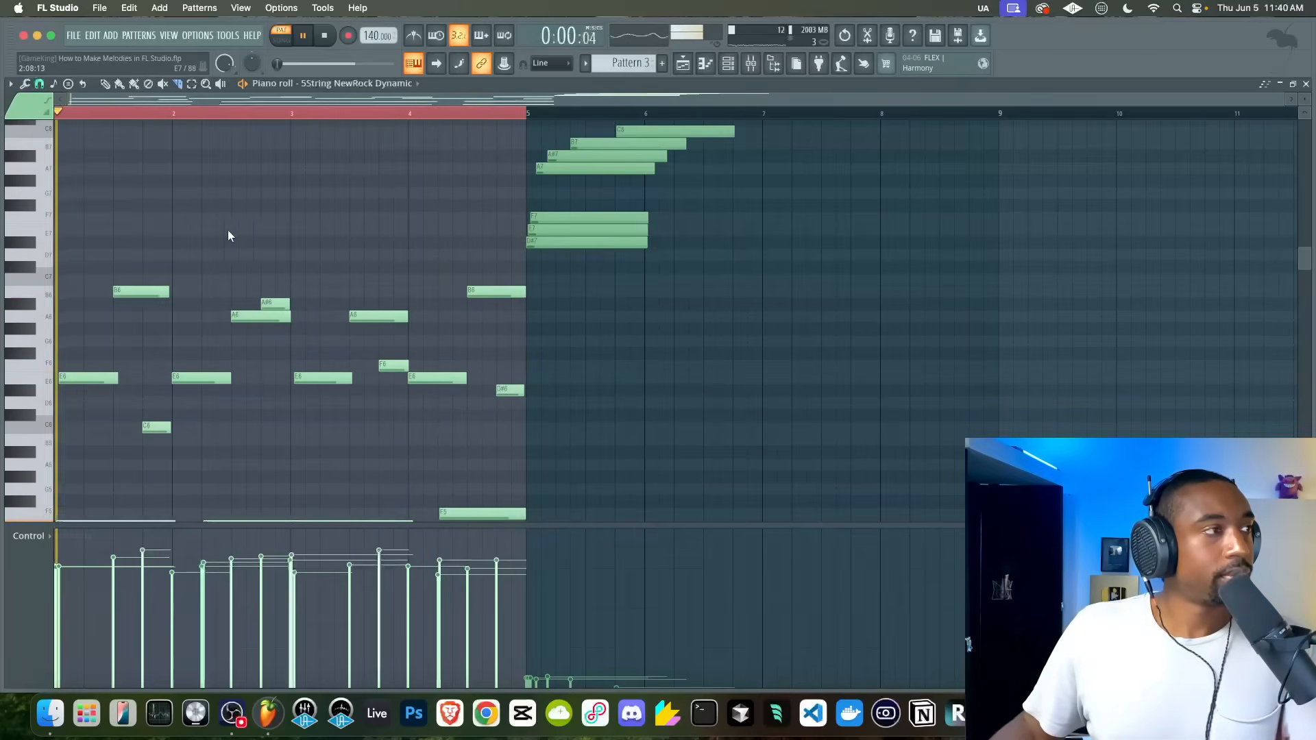
- Inspect the effects chain on mixer Insert 3 and its Transporter settings while the loop plays
{"action": "left_click", "coordinate": [728, 64]}
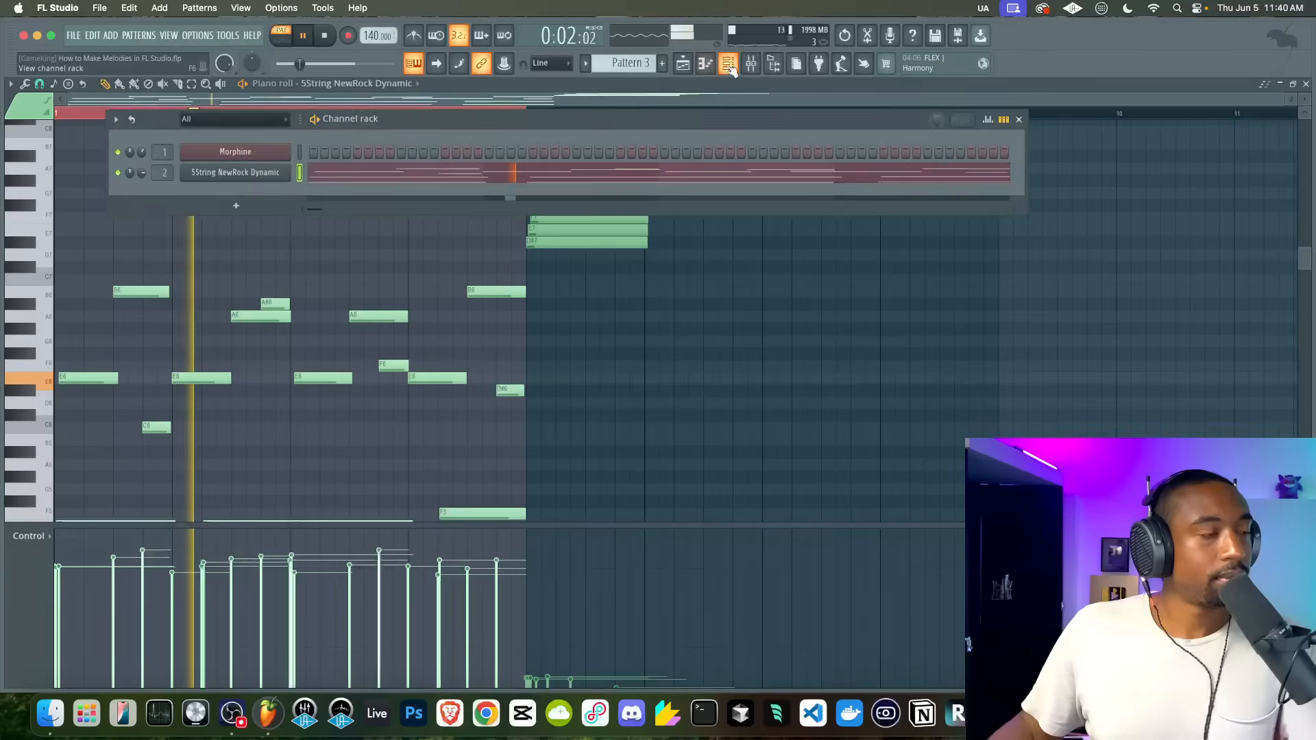
{"action": "left_click", "coordinate": [752, 63]}
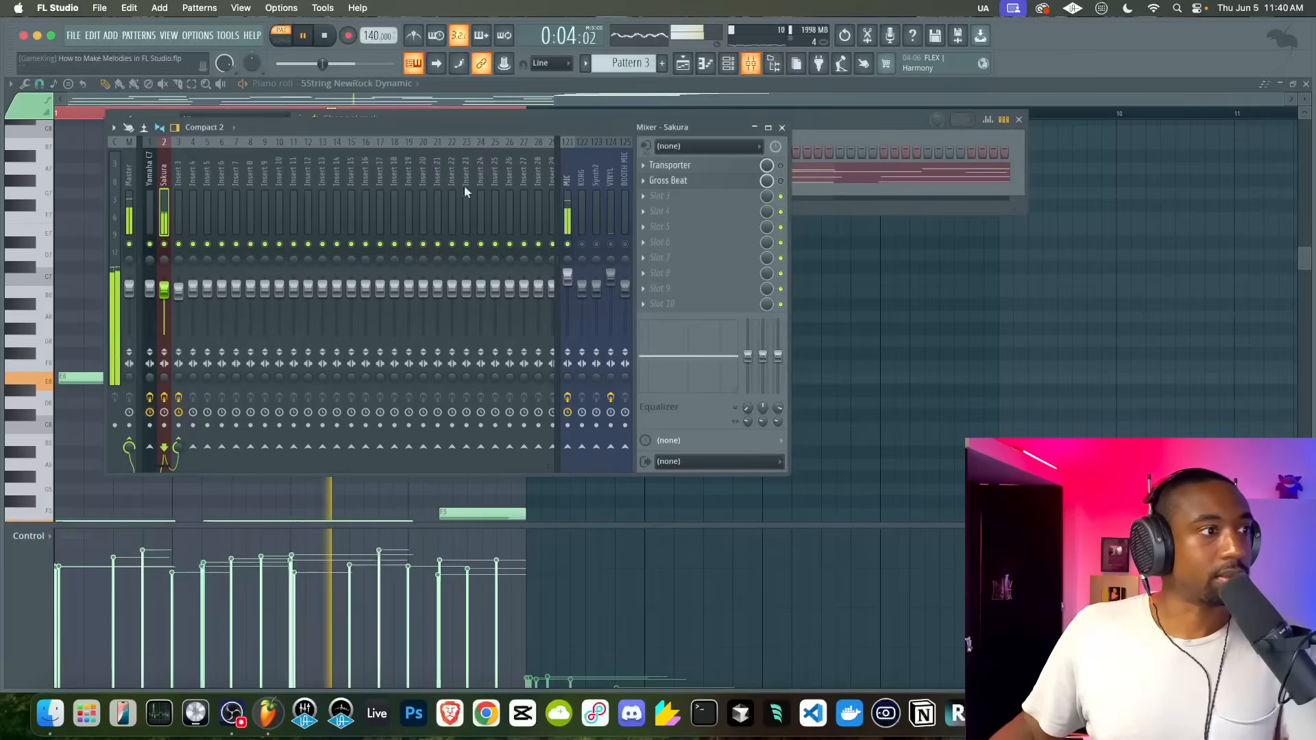
{"action": "left_click", "coordinate": [186, 198]}
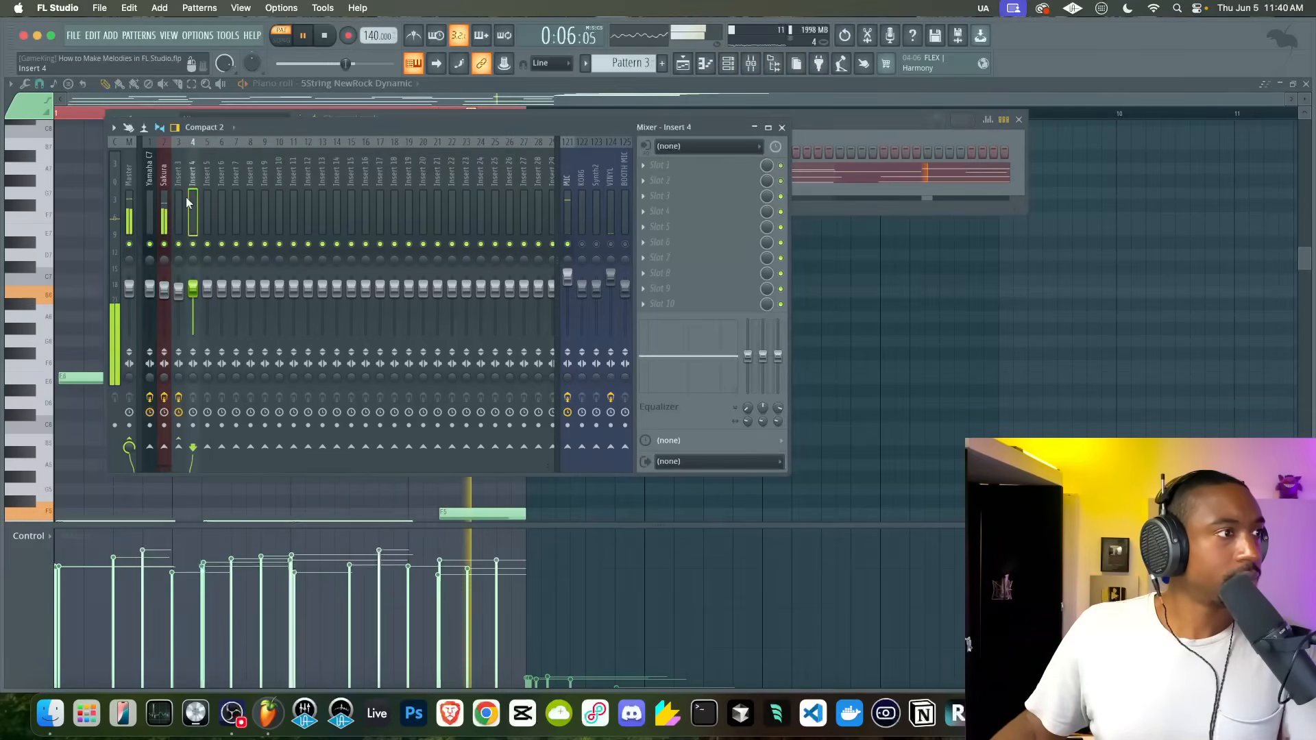
{"action": "left_click", "coordinate": [185, 191]}
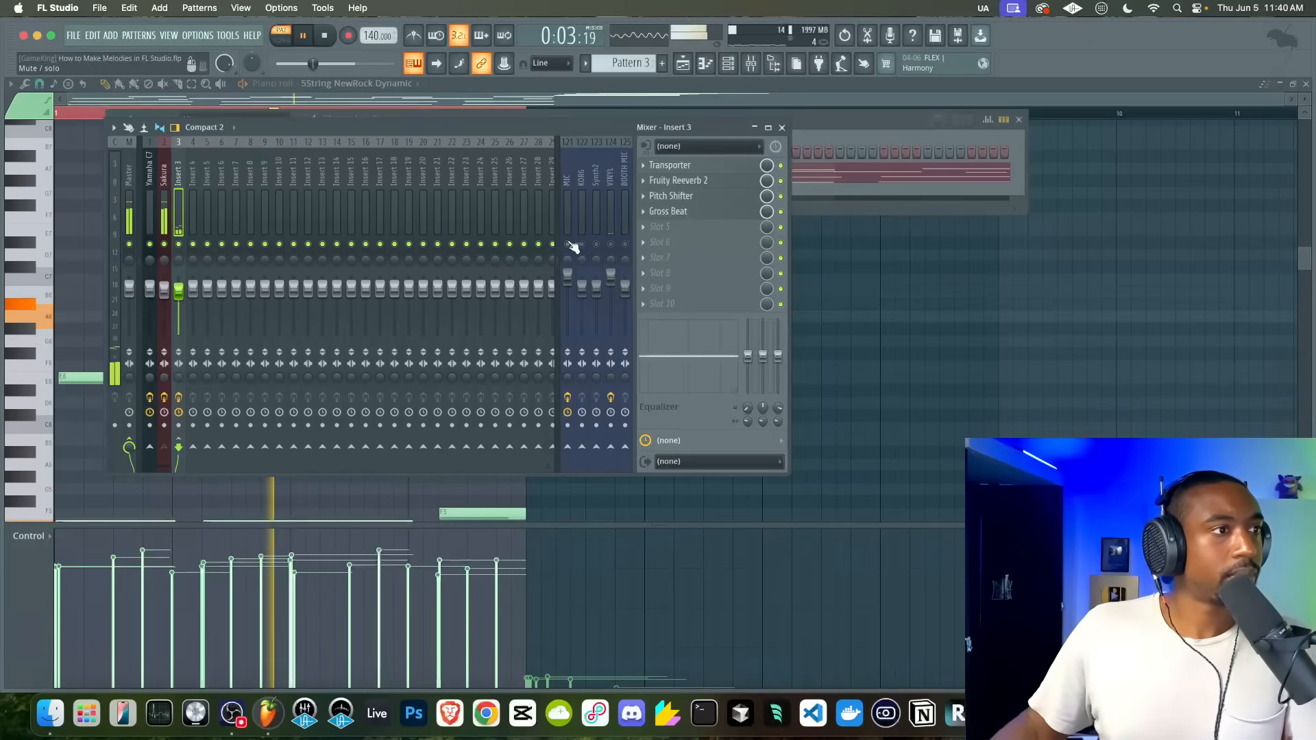
{"action": "left_click", "coordinate": [695, 167]}
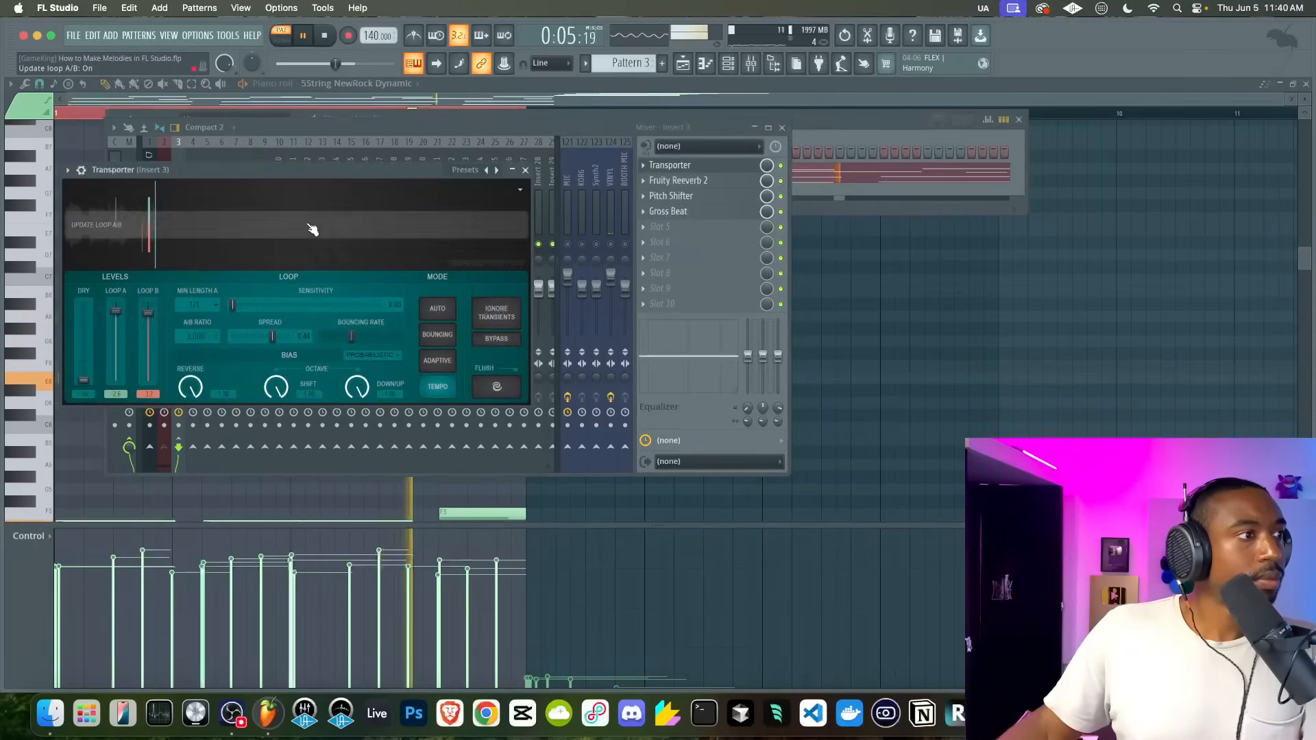
{"action": "left_click", "coordinate": [525, 170]}
{"action": "right_click", "coordinate": [875, 335]}
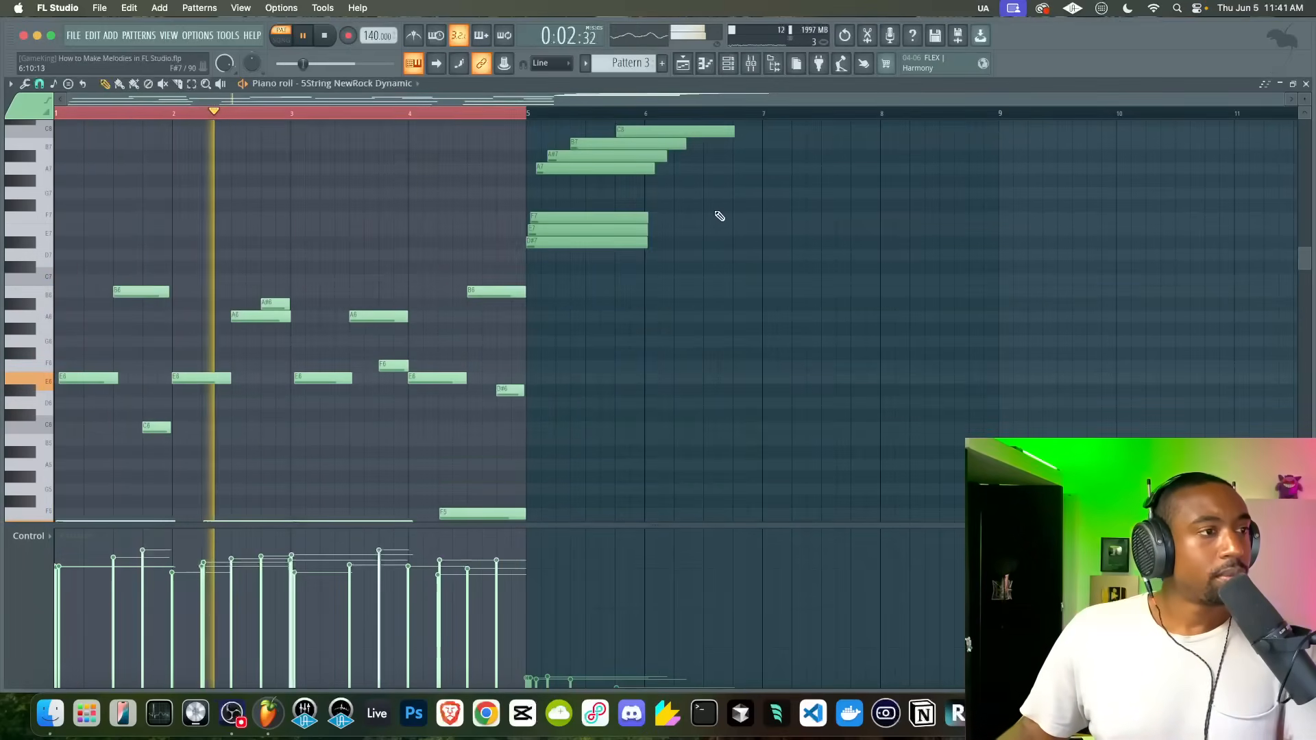
- Add Hyper Chorus to the third effect slot of the Sakura mixer track and listen to the loop with it
{"action": "scroll", "coordinate": [501, 194], "scroll_direction": "down", "scroll_amount": 1}
{"action": "left_click", "coordinate": [729, 64]}
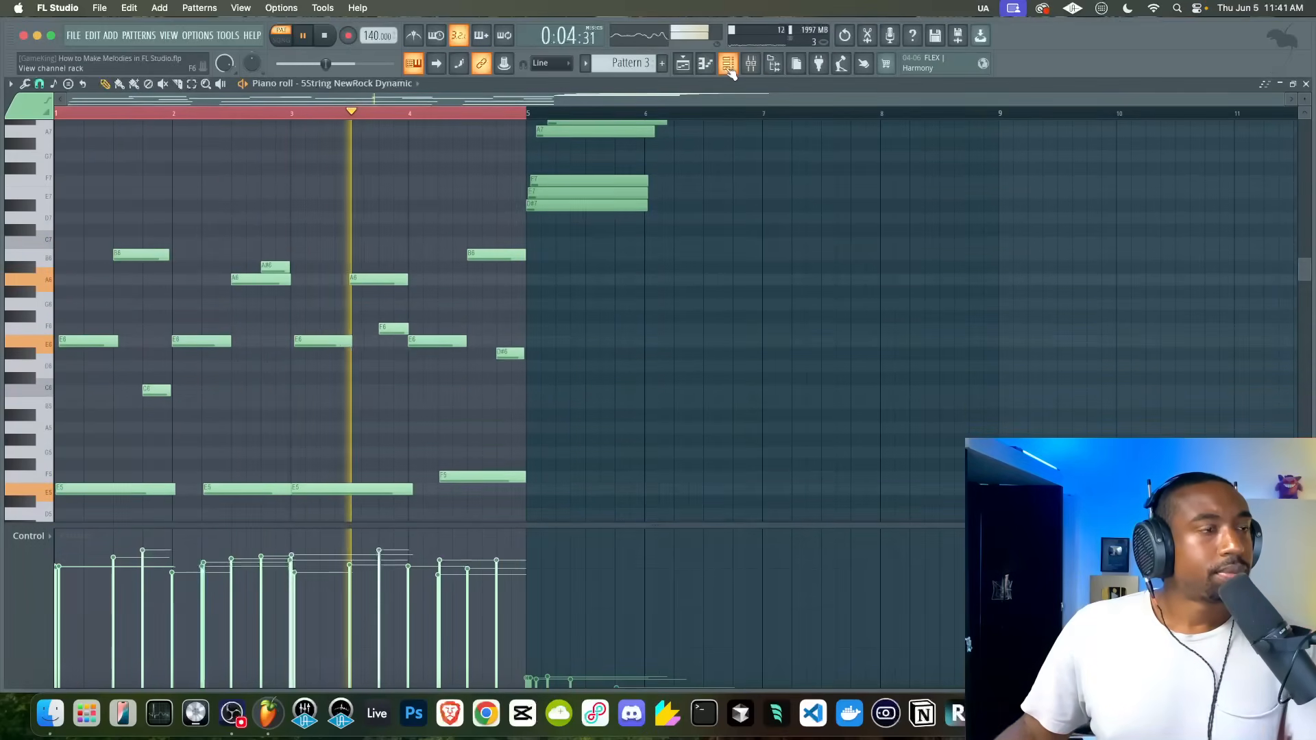
{"action": "left_click", "coordinate": [751, 64]}
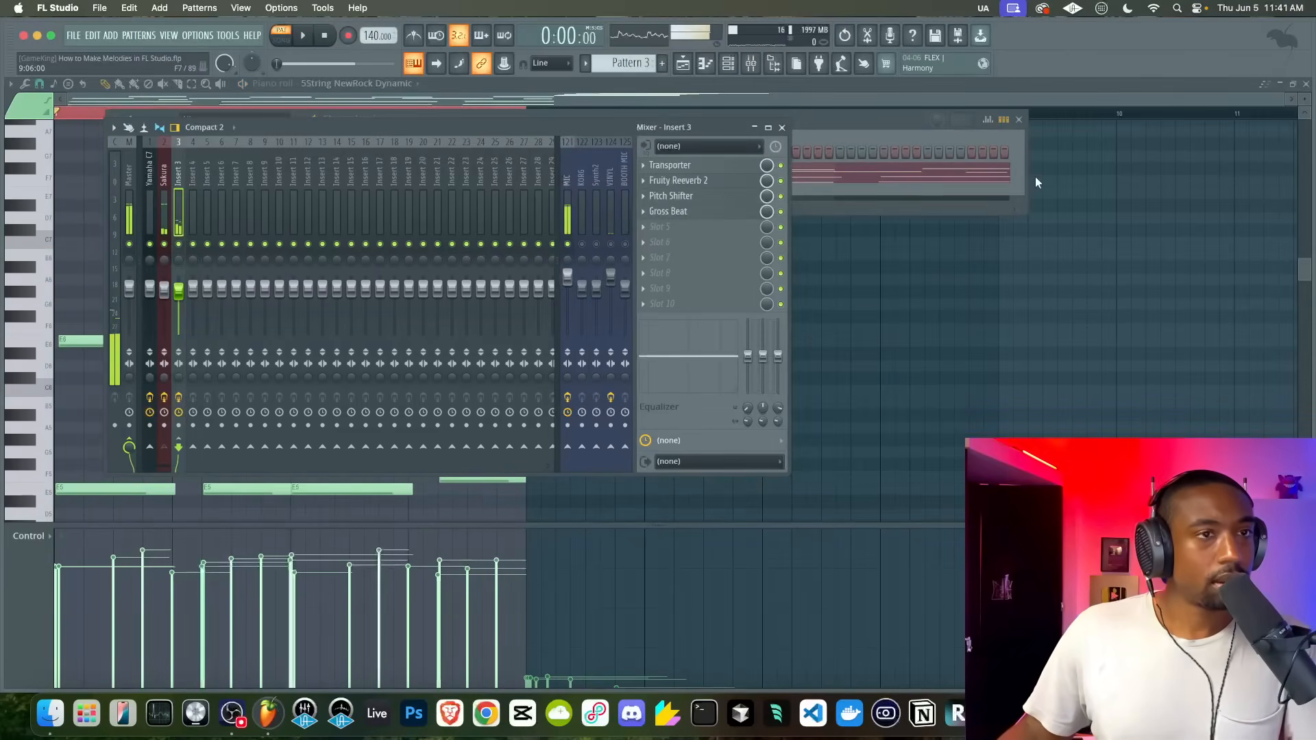
{"action": "key", "text": "space"}
{"action": "left_click", "coordinate": [164, 196]}
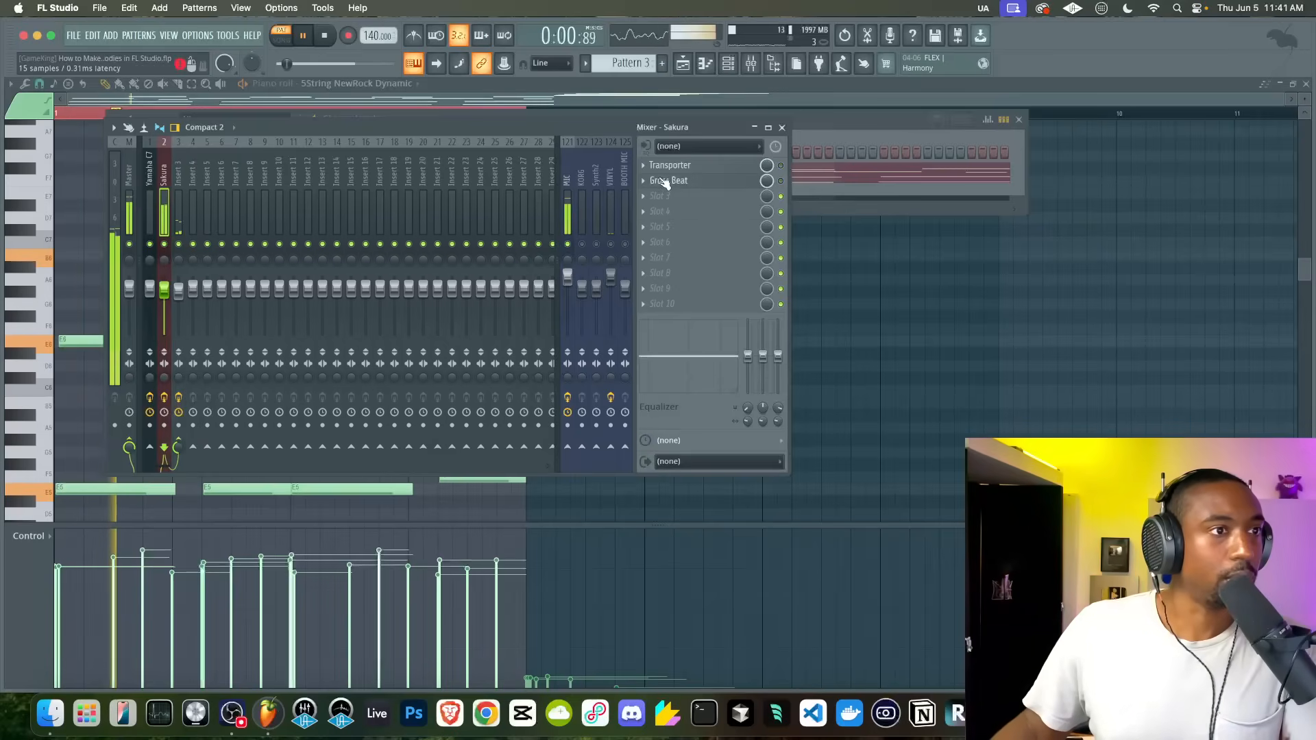
{"action": "left_click", "coordinate": [656, 197]}
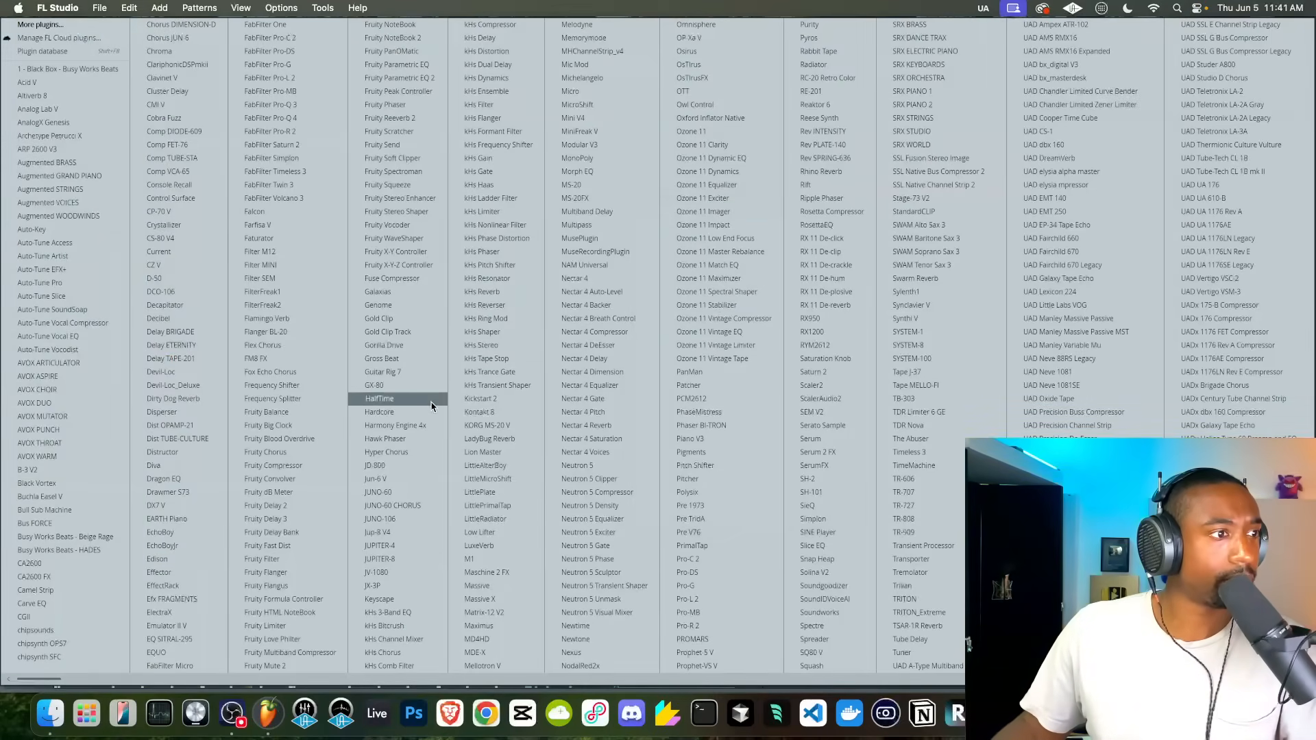
{"action": "left_click", "coordinate": [413, 452]}
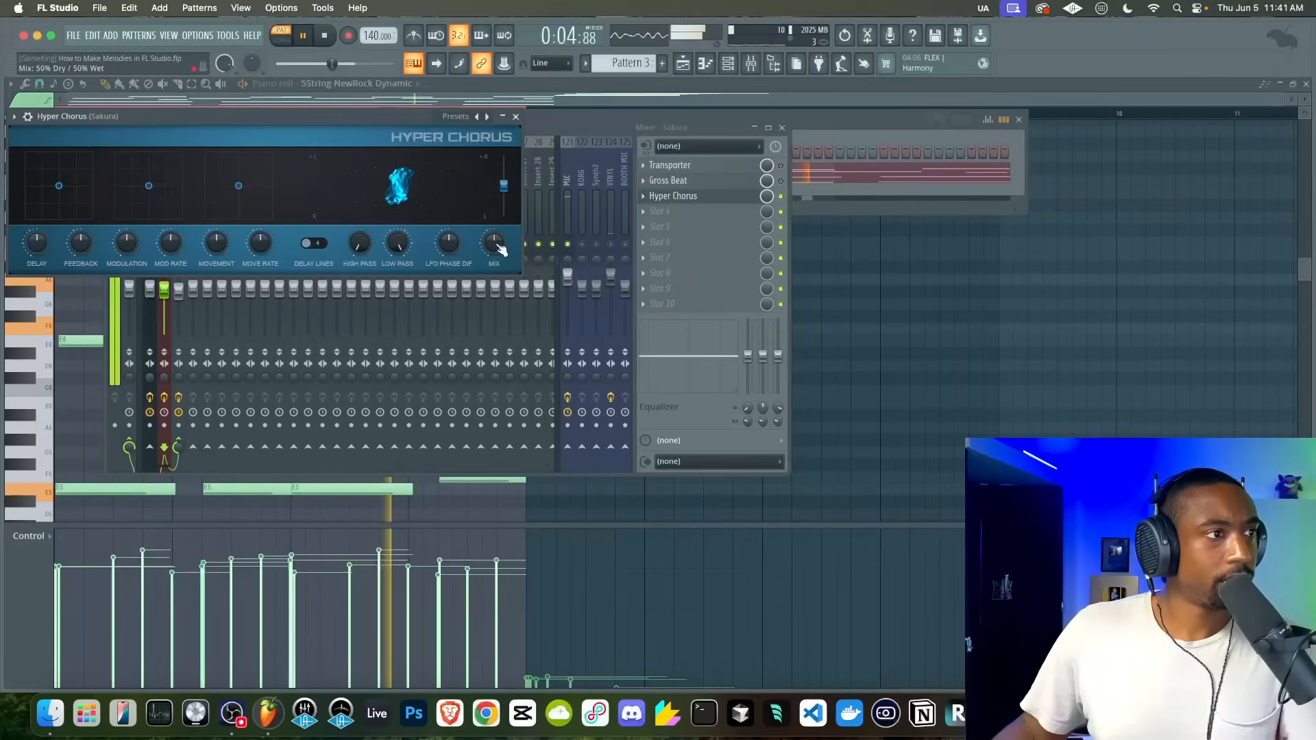
{"action": "left_click", "coordinate": [516, 117]}
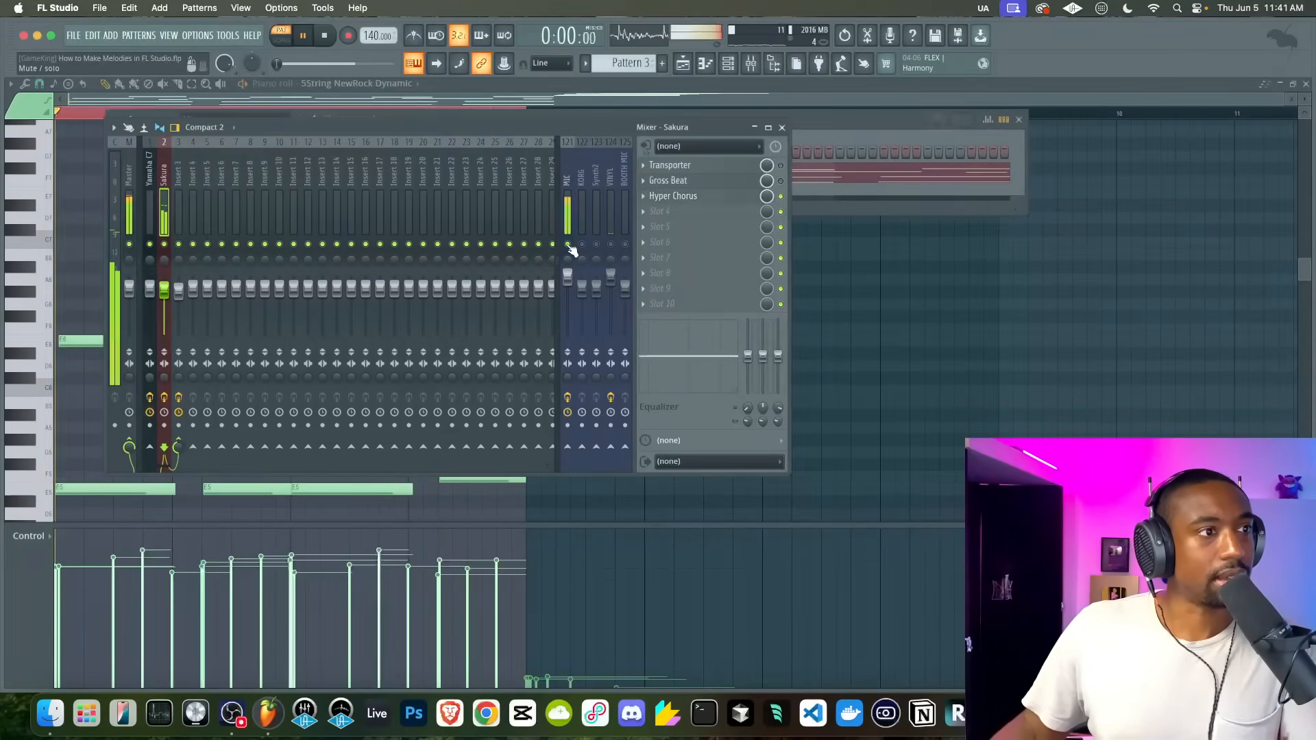
- Close the piano roll and play the arrangement in song mode with only the playlist on screen
{"action": "left_click", "coordinate": [1305, 84]}
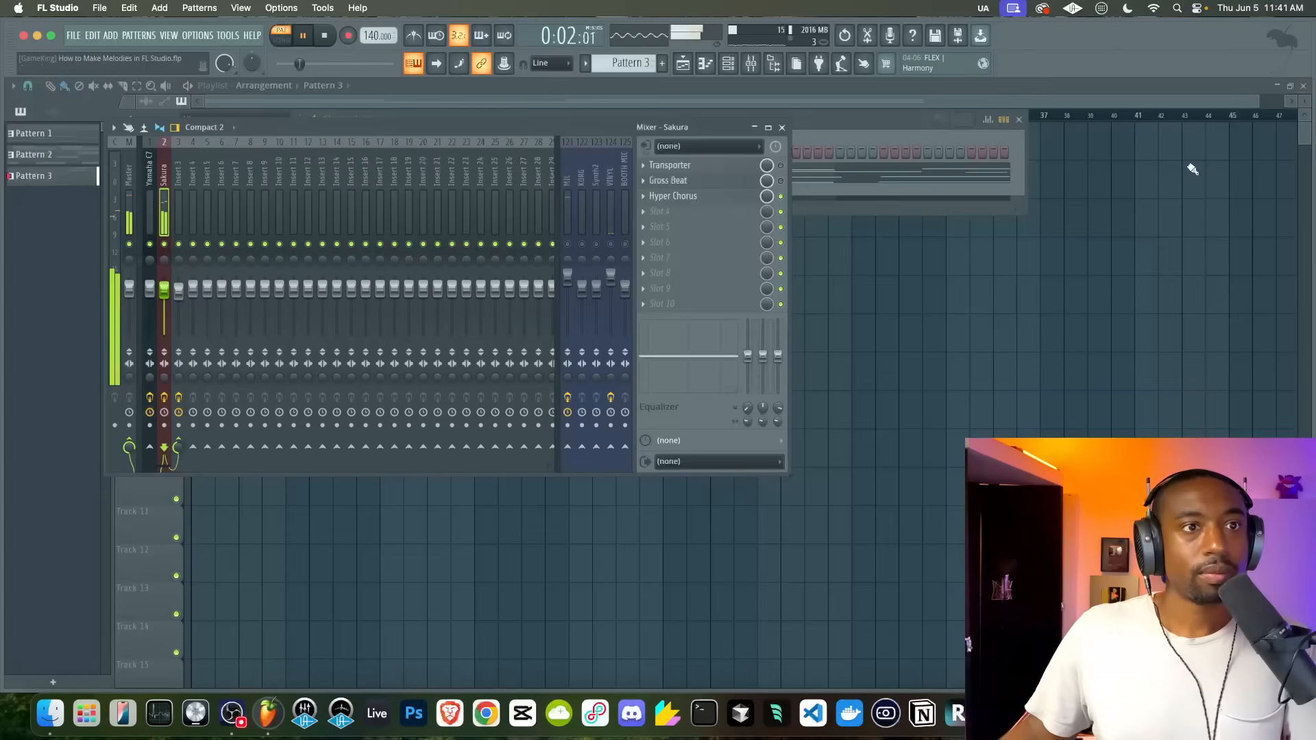
{"action": "key", "text": "F9"}
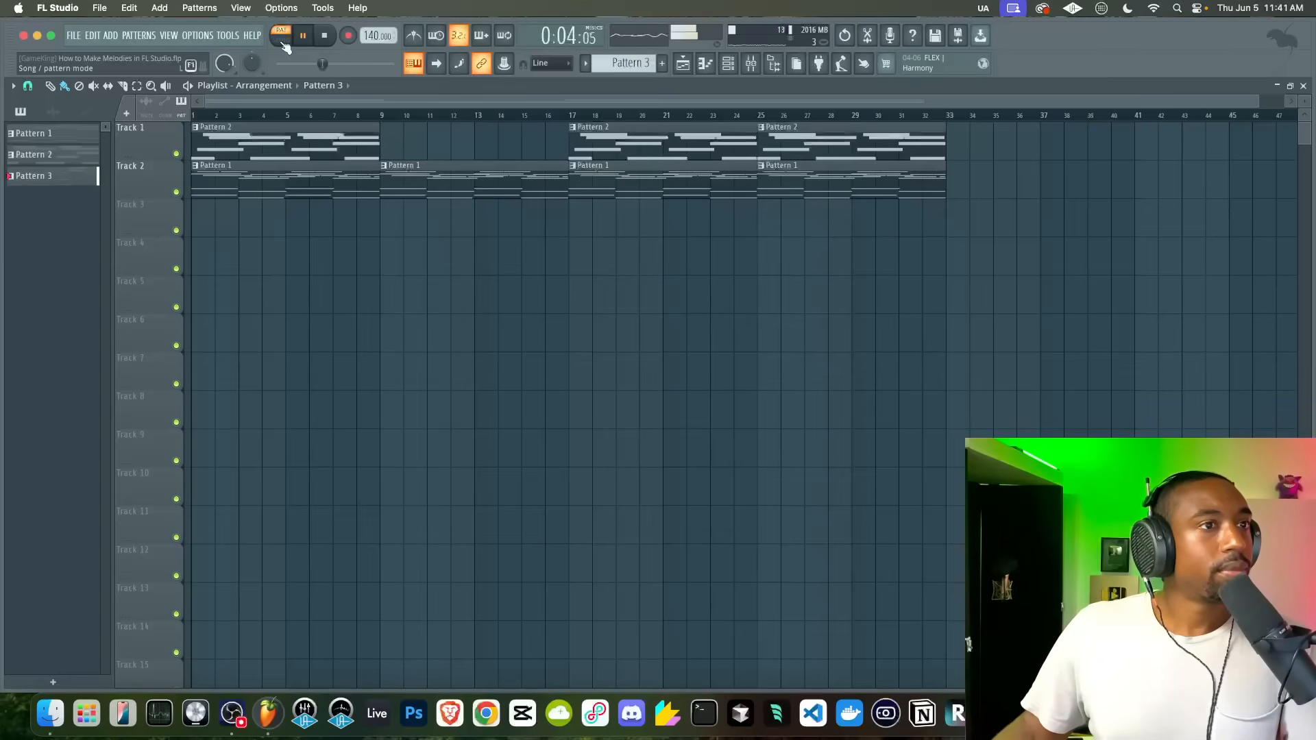
{"action": "left_click", "coordinate": [752, 63]}
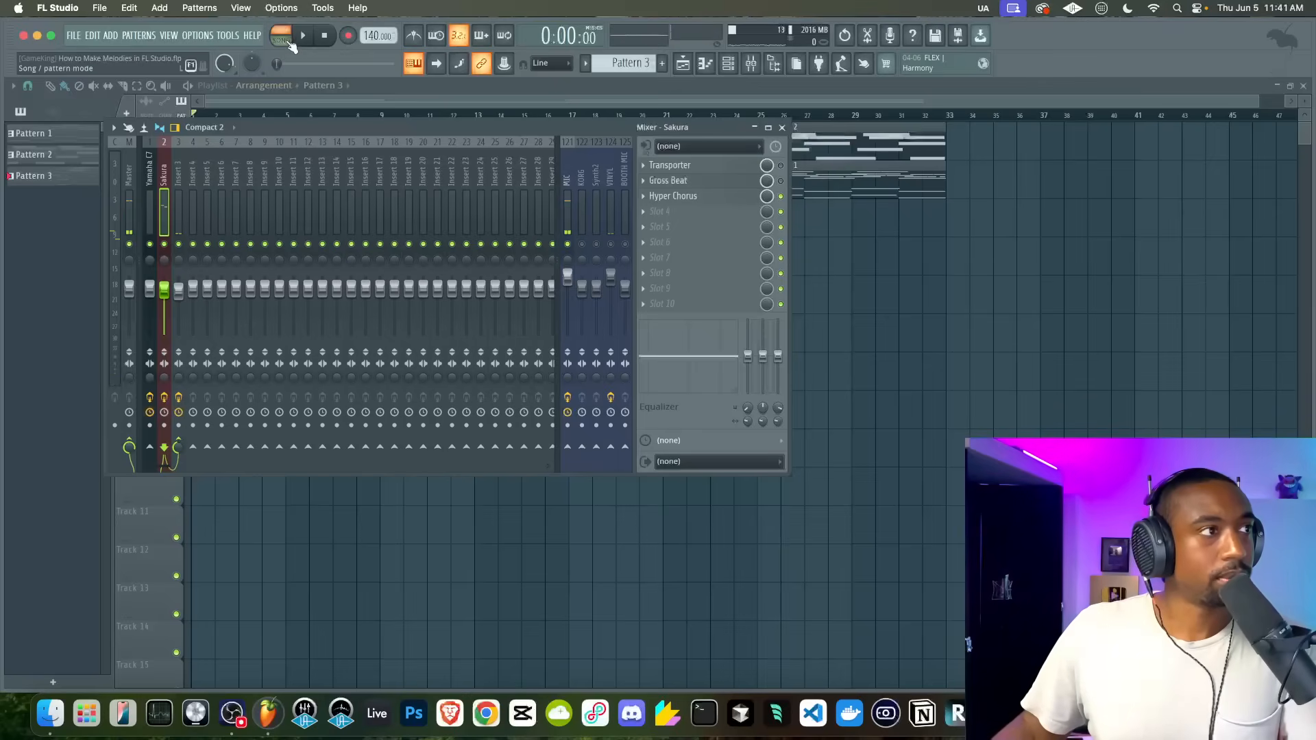
{"action": "key", "text": "F9"}
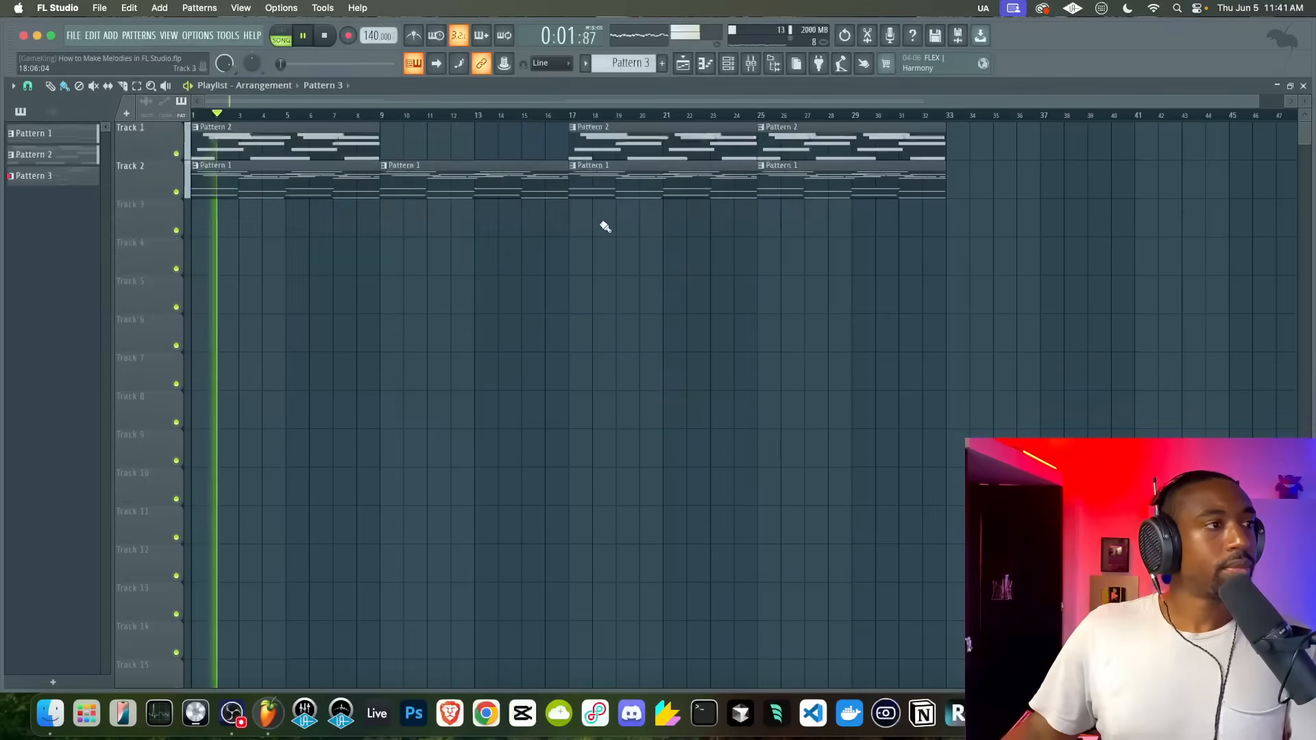
- Place four consecutive Pattern 3 clips on Track 3 of the playlist, from bar 33 to bar 49
{"action": "scroll", "coordinate": [475, 247], "scroll_direction": "down", "scroll_amount": 2}
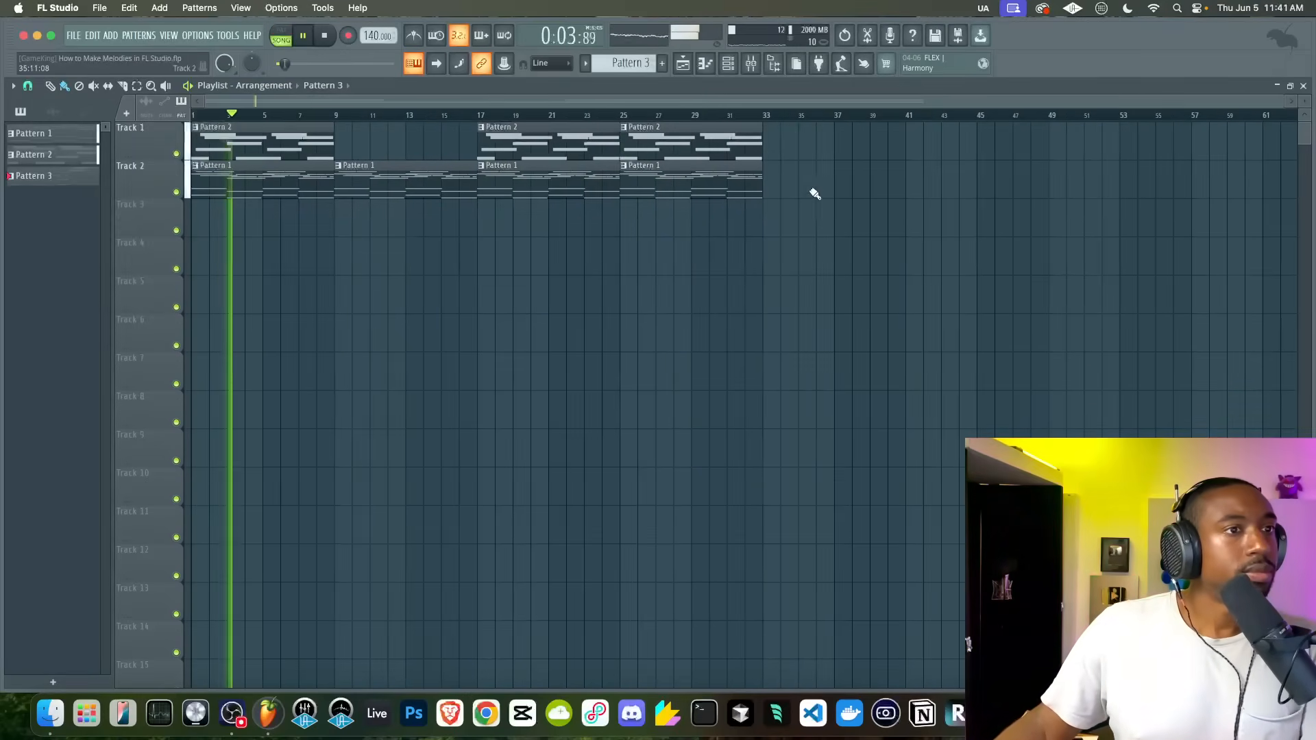
{"action": "mouse_move", "coordinate": [816, 212]}
{"action": "left_mouse_down"}
{"action": "mouse_move", "coordinate": [833, 212]}
{"action": "mouse_move", "coordinate": [800, 211]}
{"action": "mouse_move", "coordinate": [833, 218]}
{"action": "left_mouse_up"}
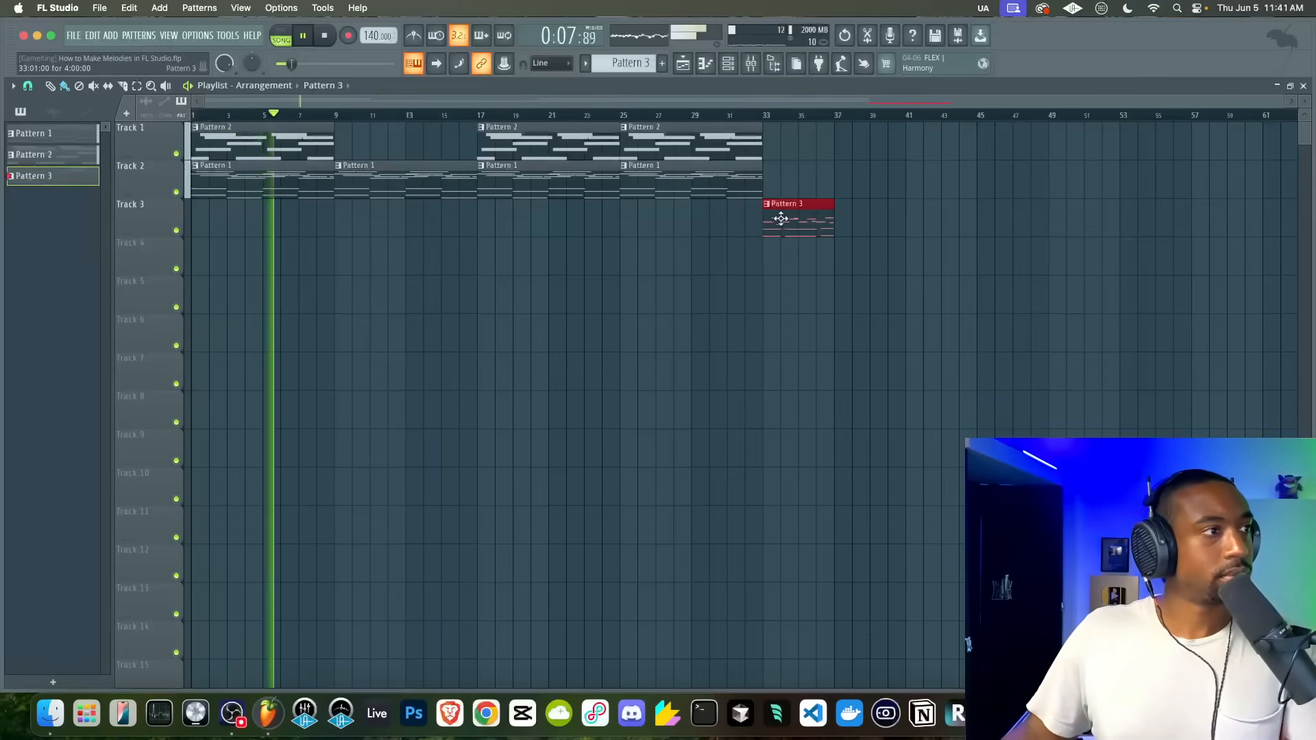
{"action": "left_click_drag", "start_coordinate": [781, 218], "coordinate": [942, 218]}
{"action": "left_click_drag", "start_coordinate": [1071, 218], "coordinate": [806, 222]}
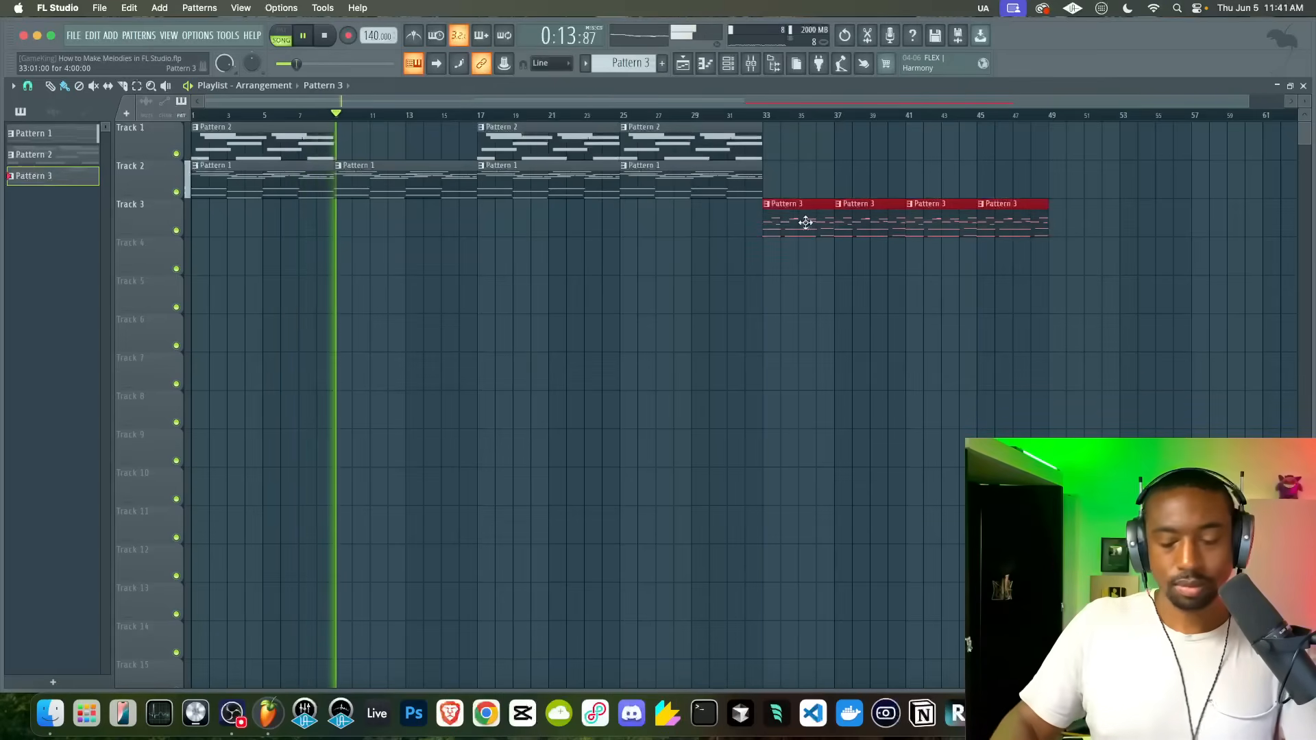
- Rename playlist Track 2 as "Melody 1B"
{"action": "right_click", "coordinate": [137, 180]}
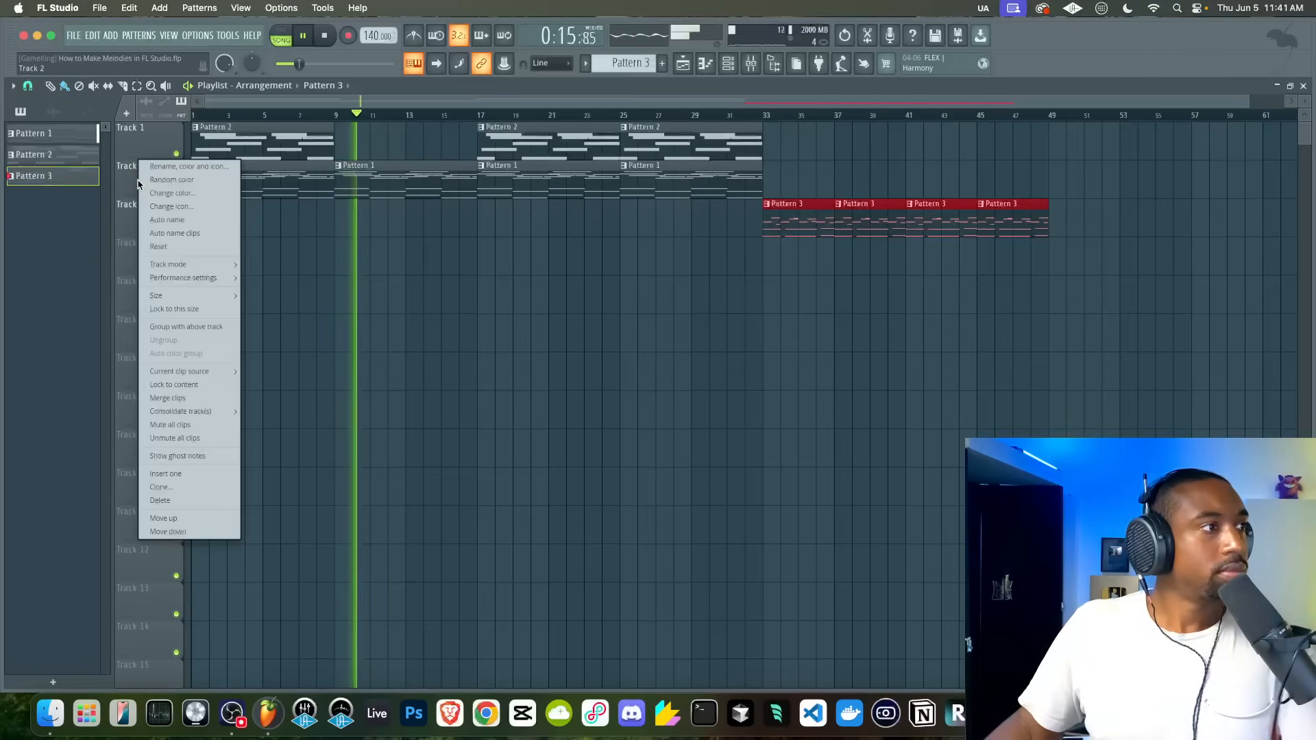
{"action": "key", "text": "F2"}
{"action": "type", "text": "MElody 1"}
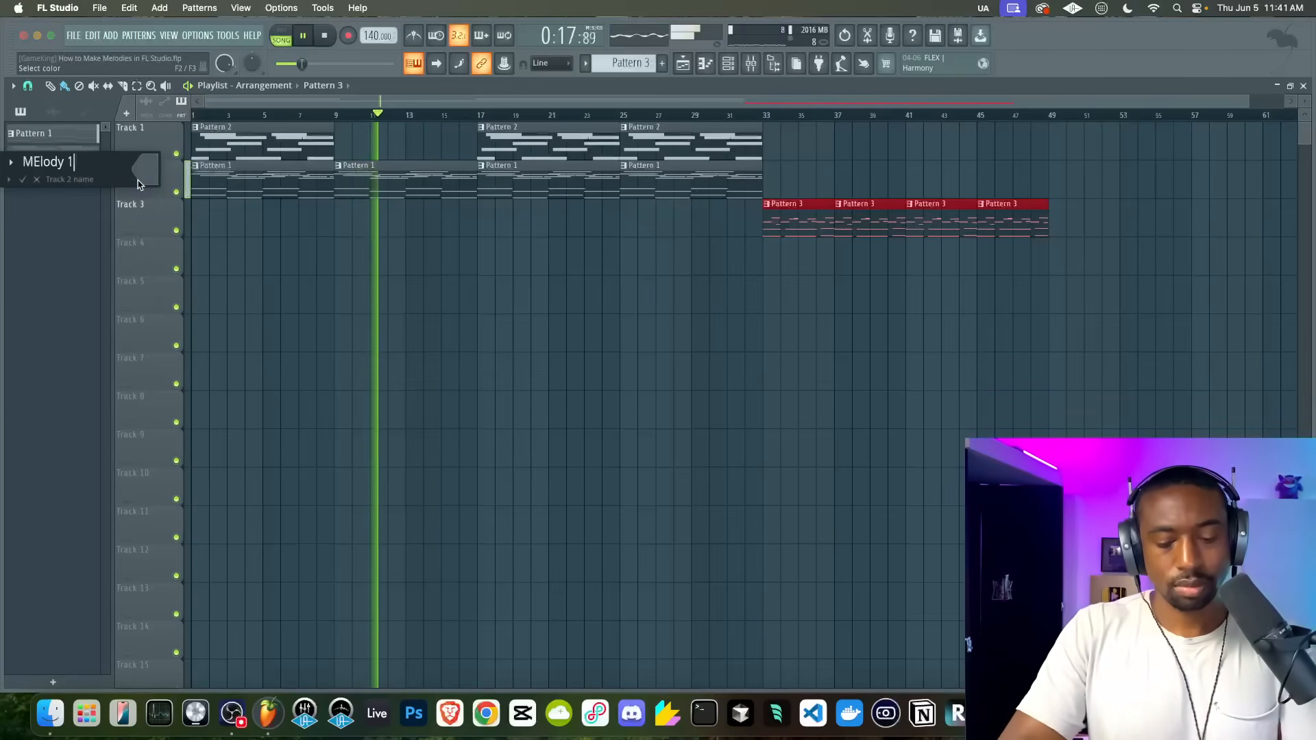
{"action": "key", "text": "Return"}
{"action": "key", "text": "BackSpace"}
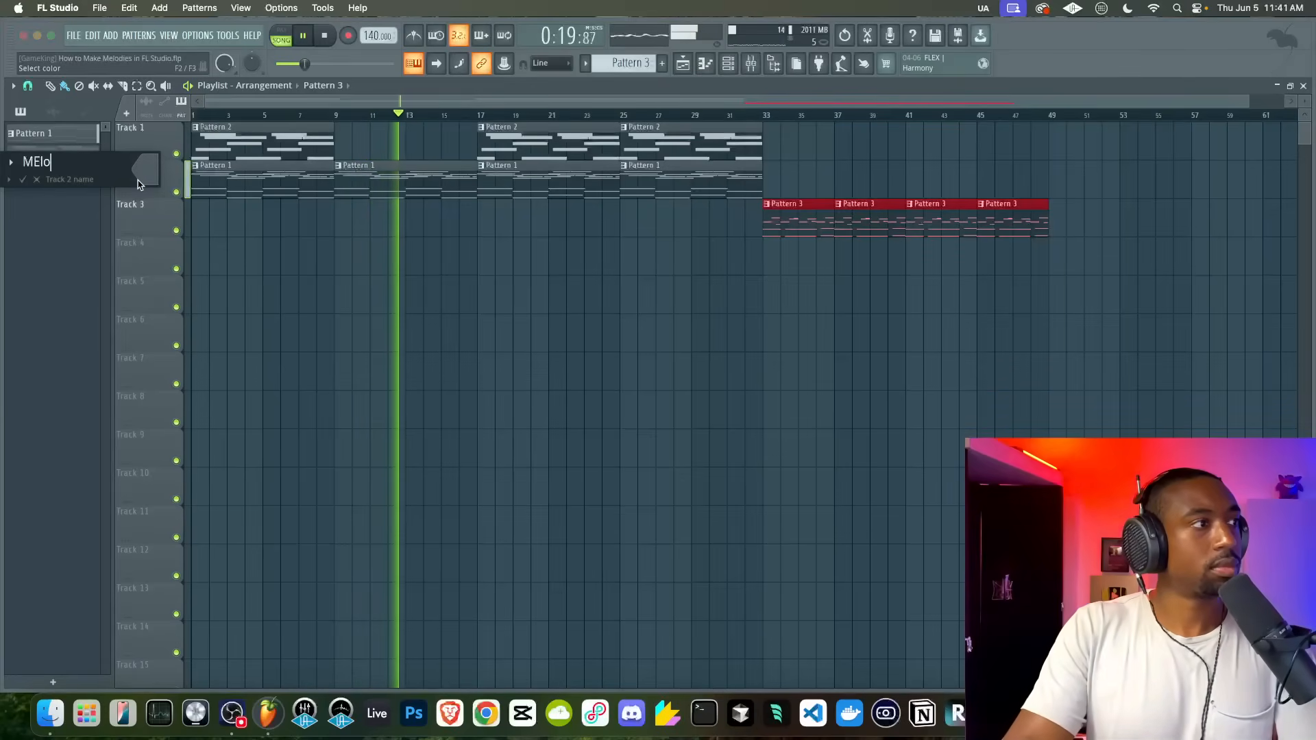
{"action": "key", "text": "BackSpace"}
{"action": "key", "text": "BackSpace"}
{"action": "key", "text": "BackSpace"}
{"action": "type", "text": "elody "}
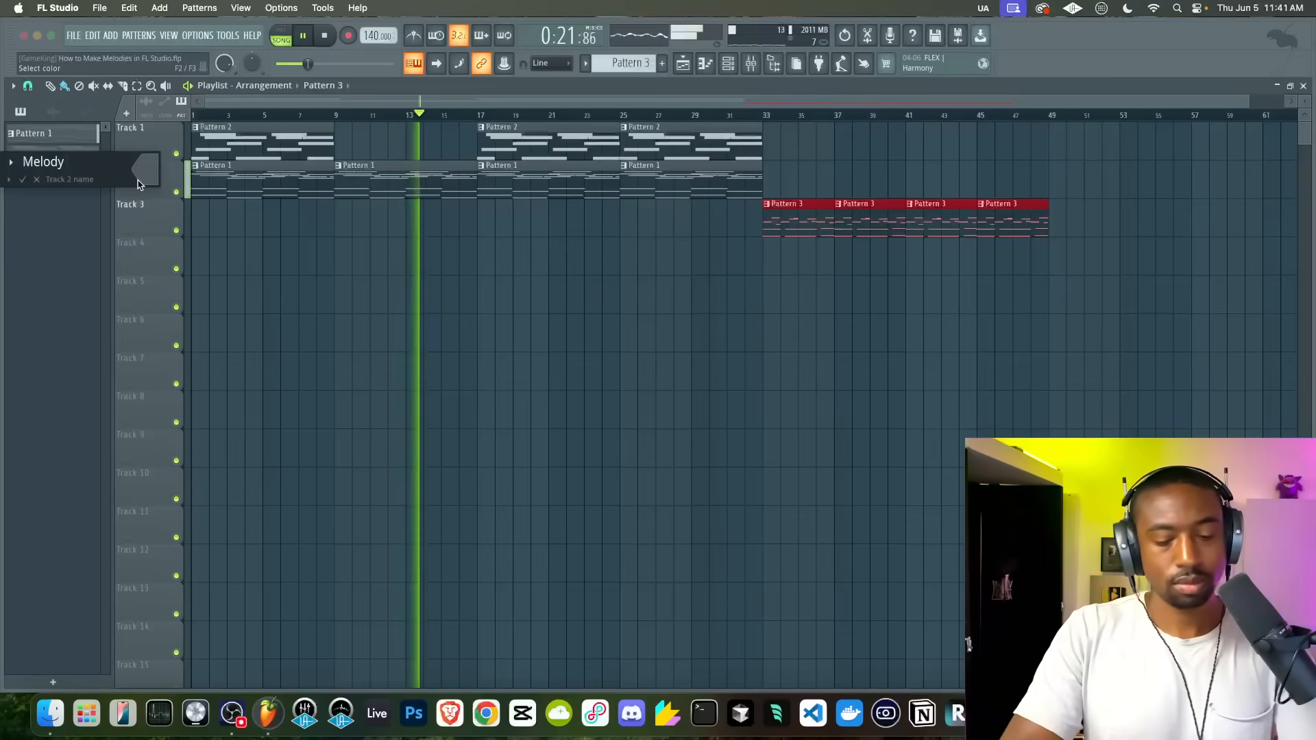
{"action": "type", "text": "1B"}
{"action": "key", "text": "Return"}
- Rename playlist Track 1 as "Melody 1A"
{"action": "key", "text": "F2"}
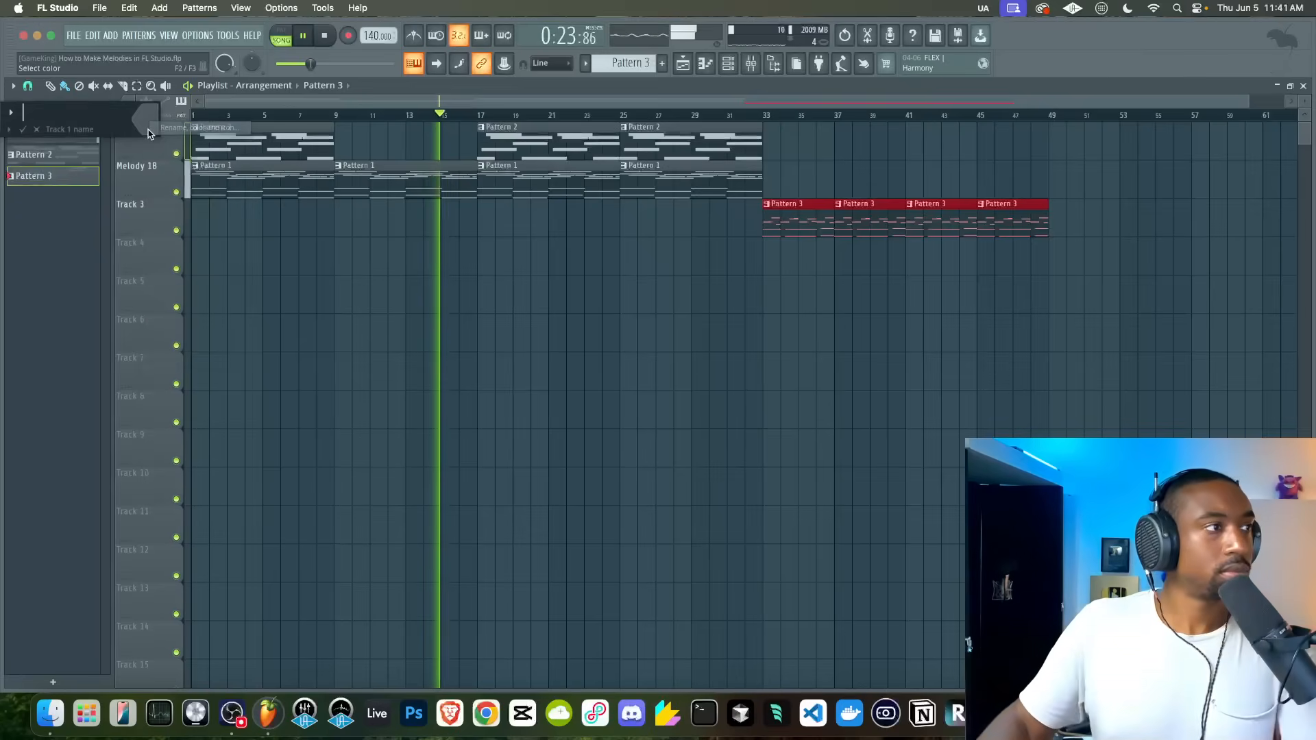
{"action": "type", "text": "Melody 1"}
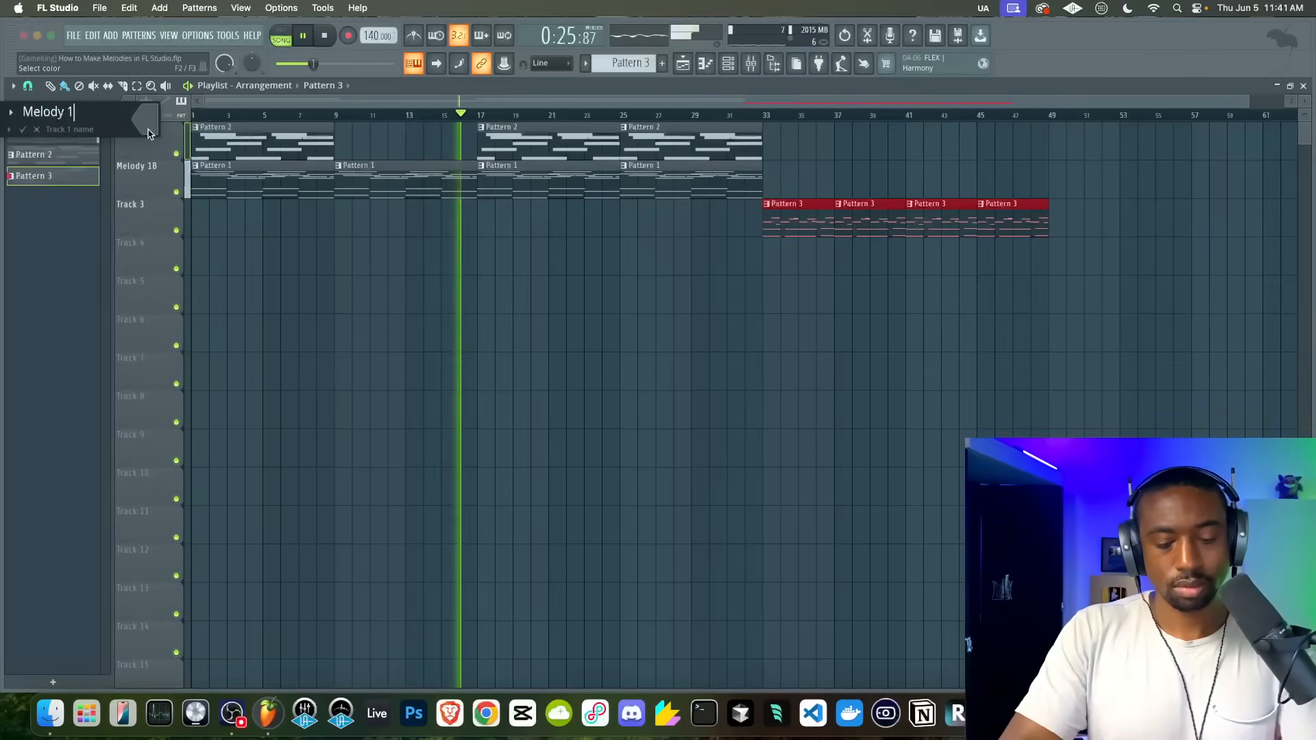
{"action": "type", "text": "A"}
{"action": "key", "text": "Return"}
- Rename playlist Track 3 as "Melody 2"
{"action": "right_click", "coordinate": [138, 206]}
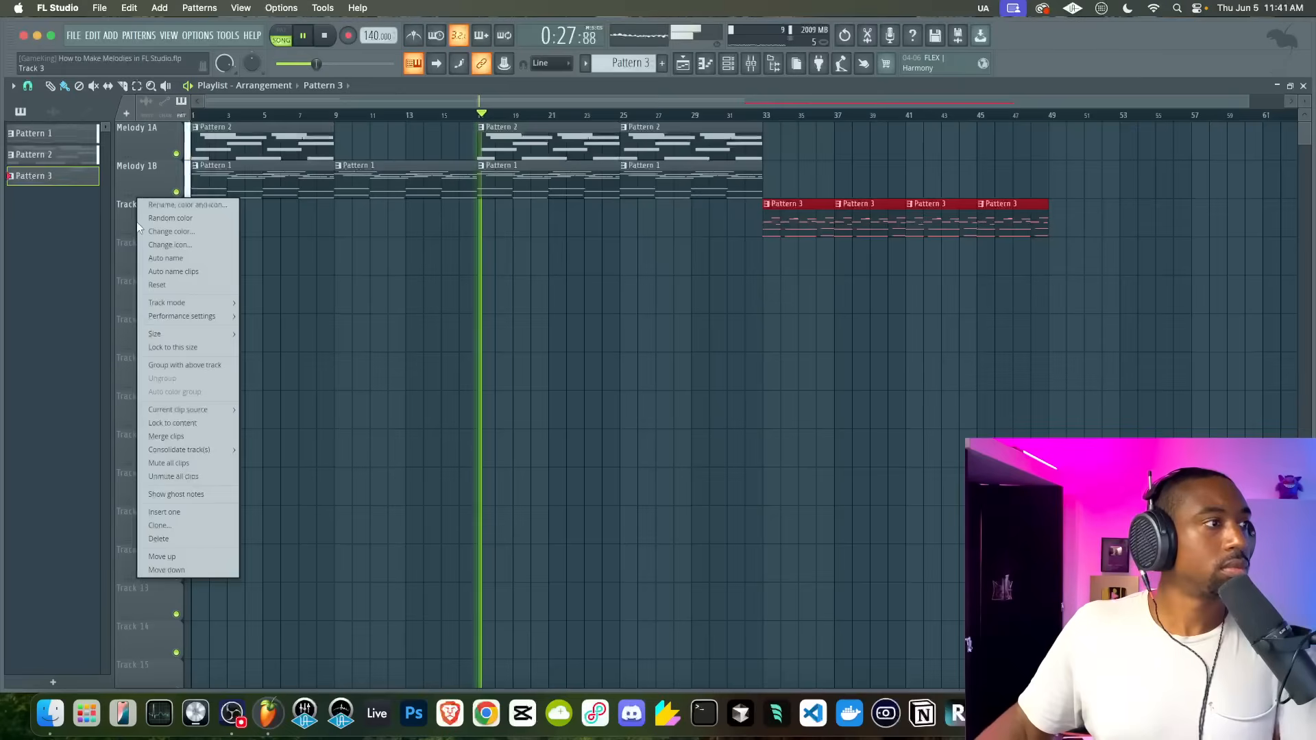
{"action": "left_click", "coordinate": [154, 205]}
{"action": "type", "text": "Melod"}
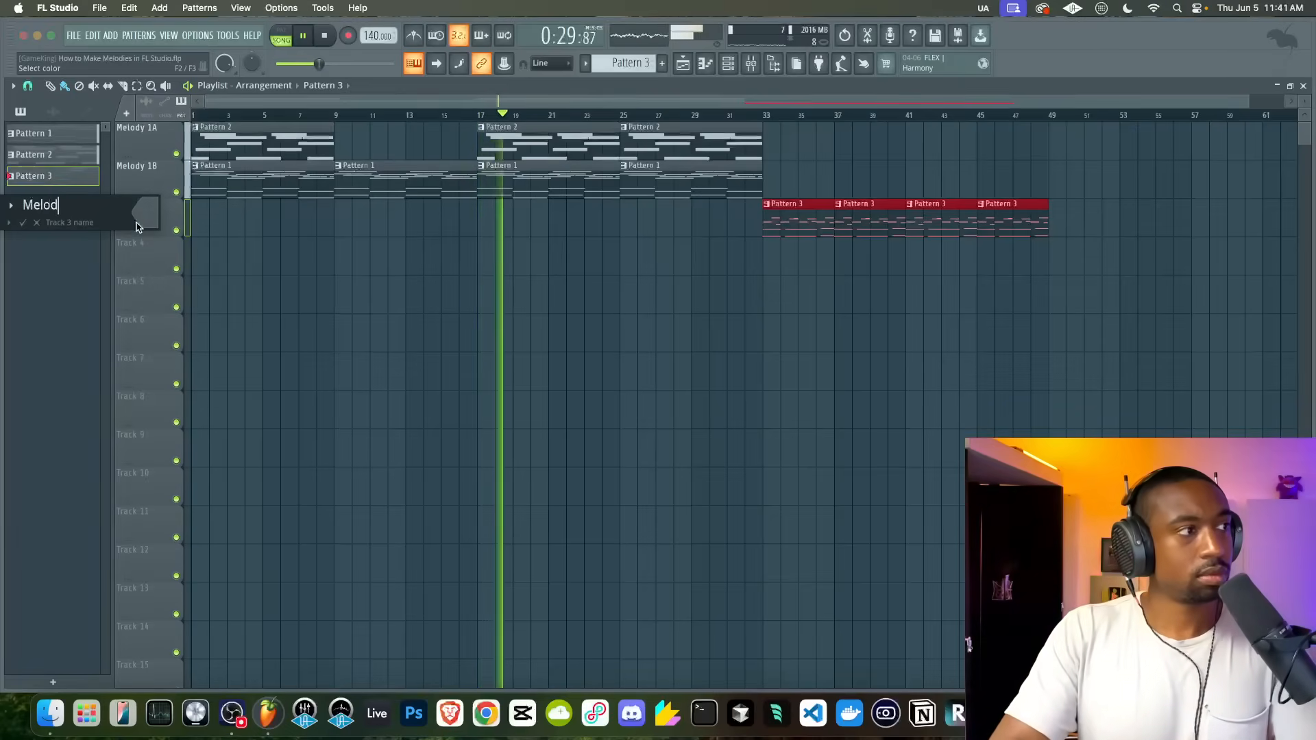
{"action": "type", "text": "y 2"}
{"action": "key", "text": "Return"}
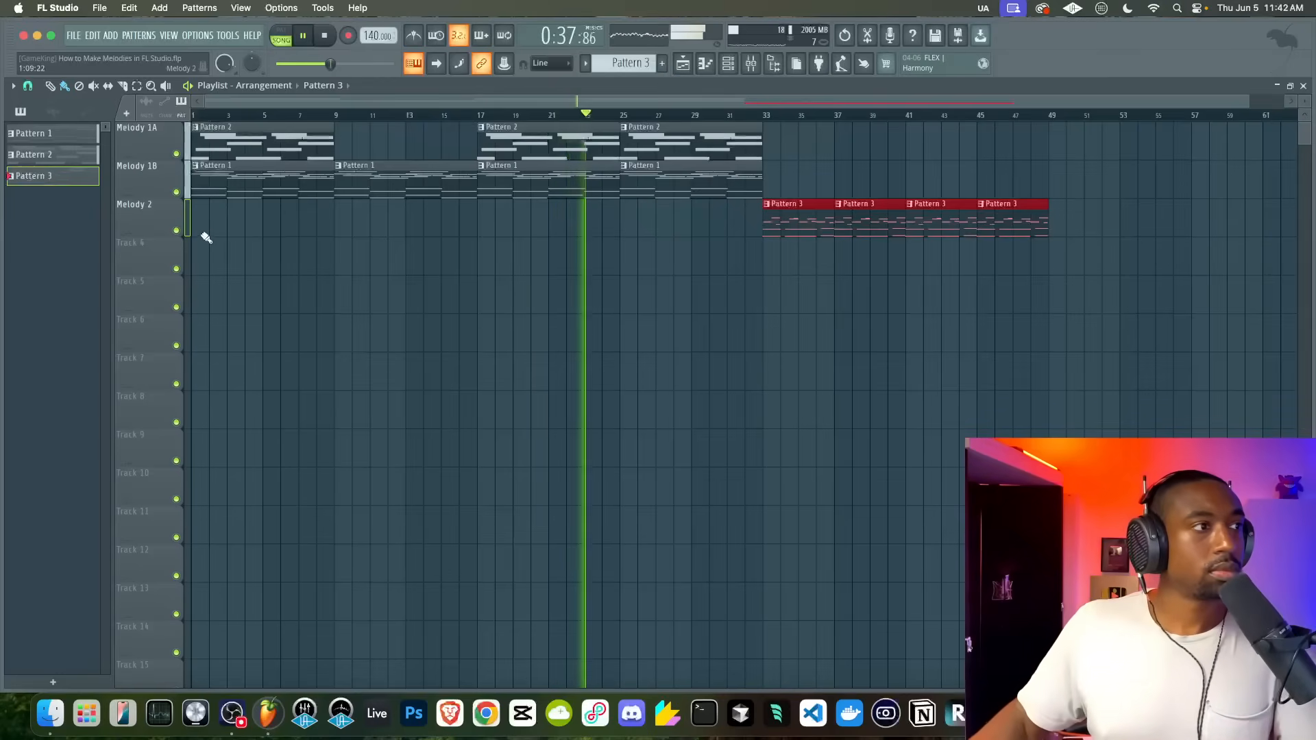
- Recolor Pattern 1 and Pattern 2 together in deep pink, leaving their names unchanged
{"action": "right_click", "coordinate": [341, 285]}
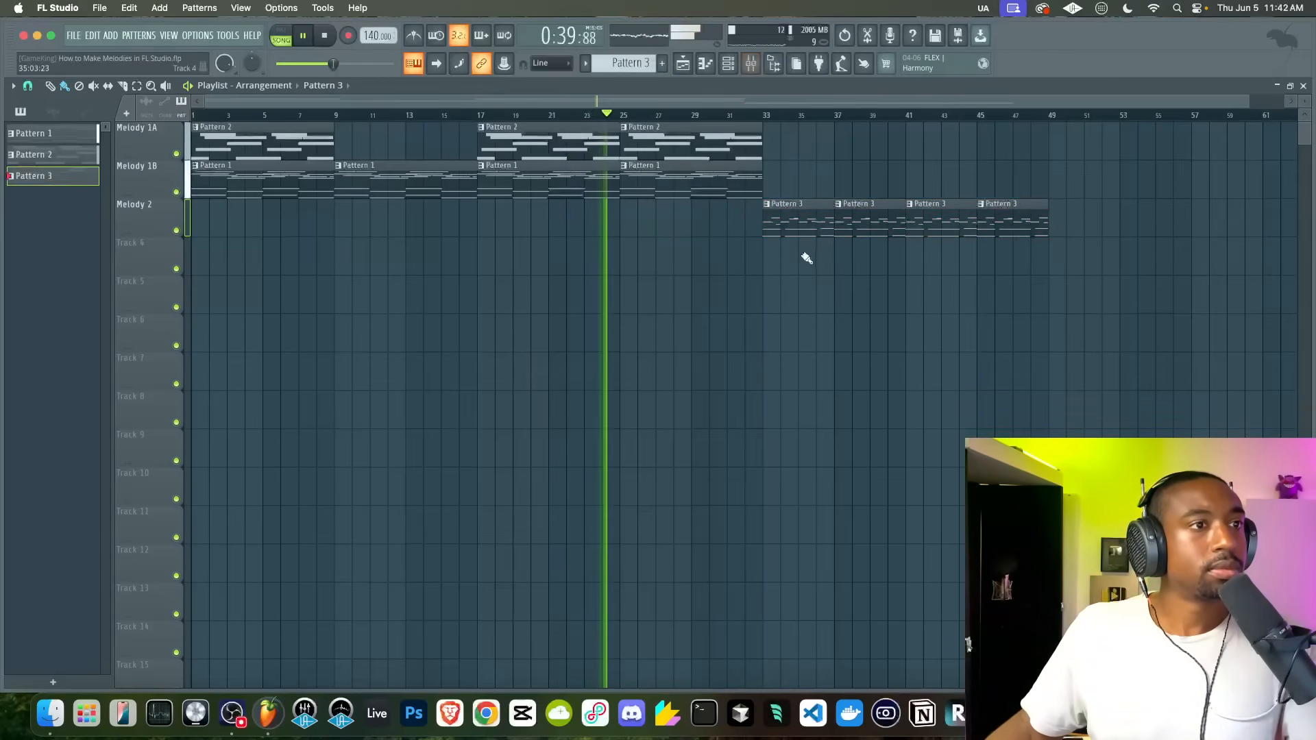
{"action": "right_click", "coordinate": [64, 156]}
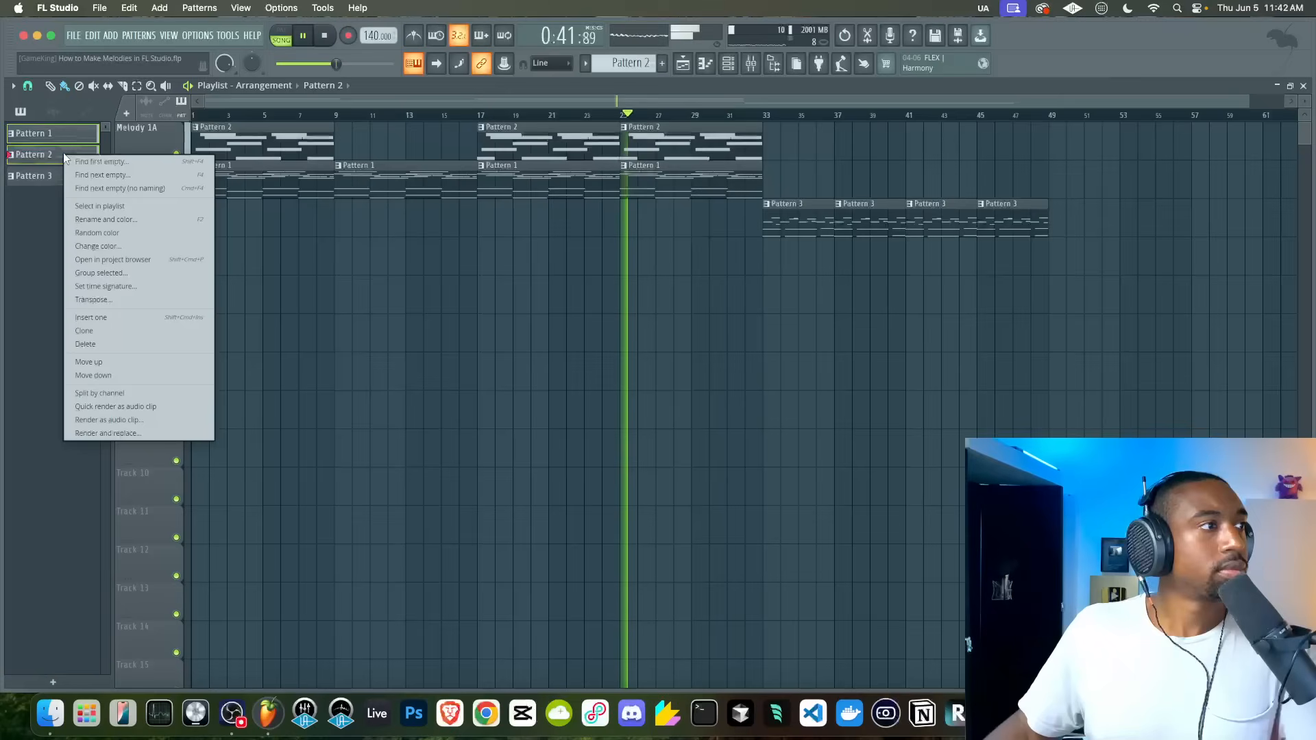
{"action": "left_click", "coordinate": [110, 219]}
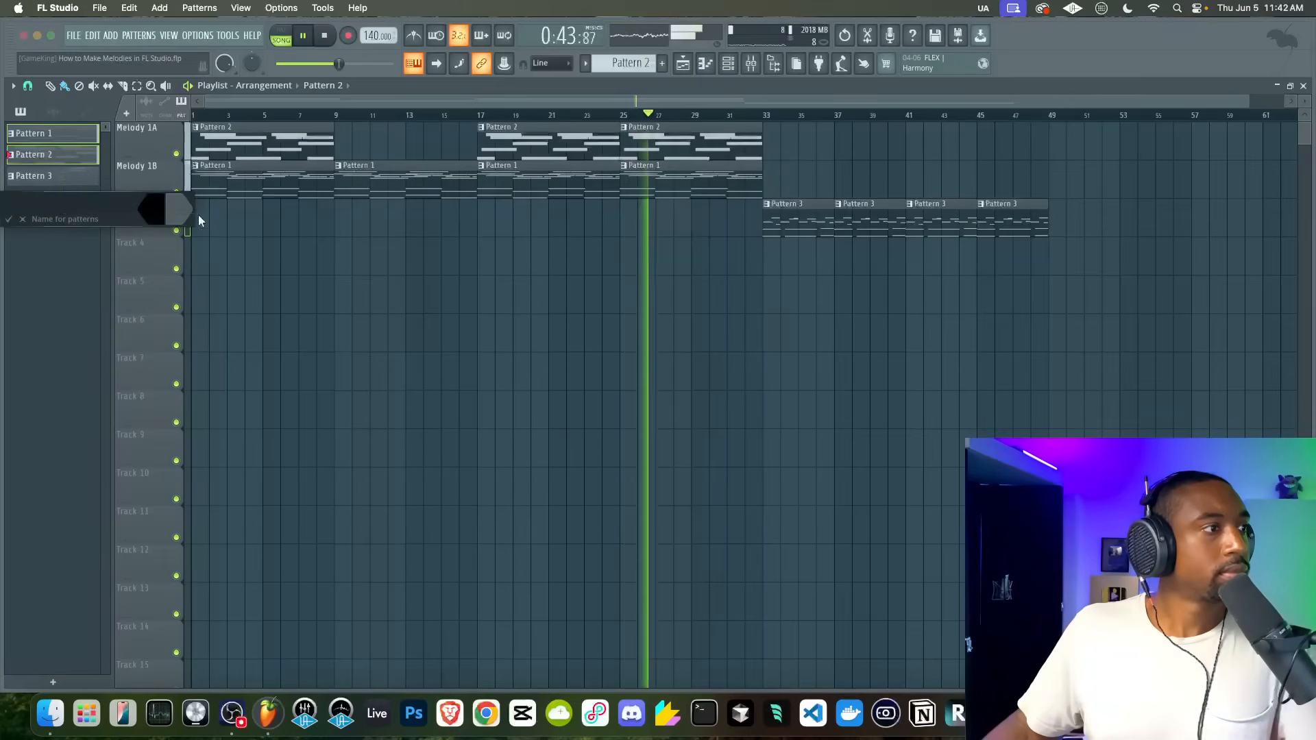
{"action": "left_click", "coordinate": [244, 429]}
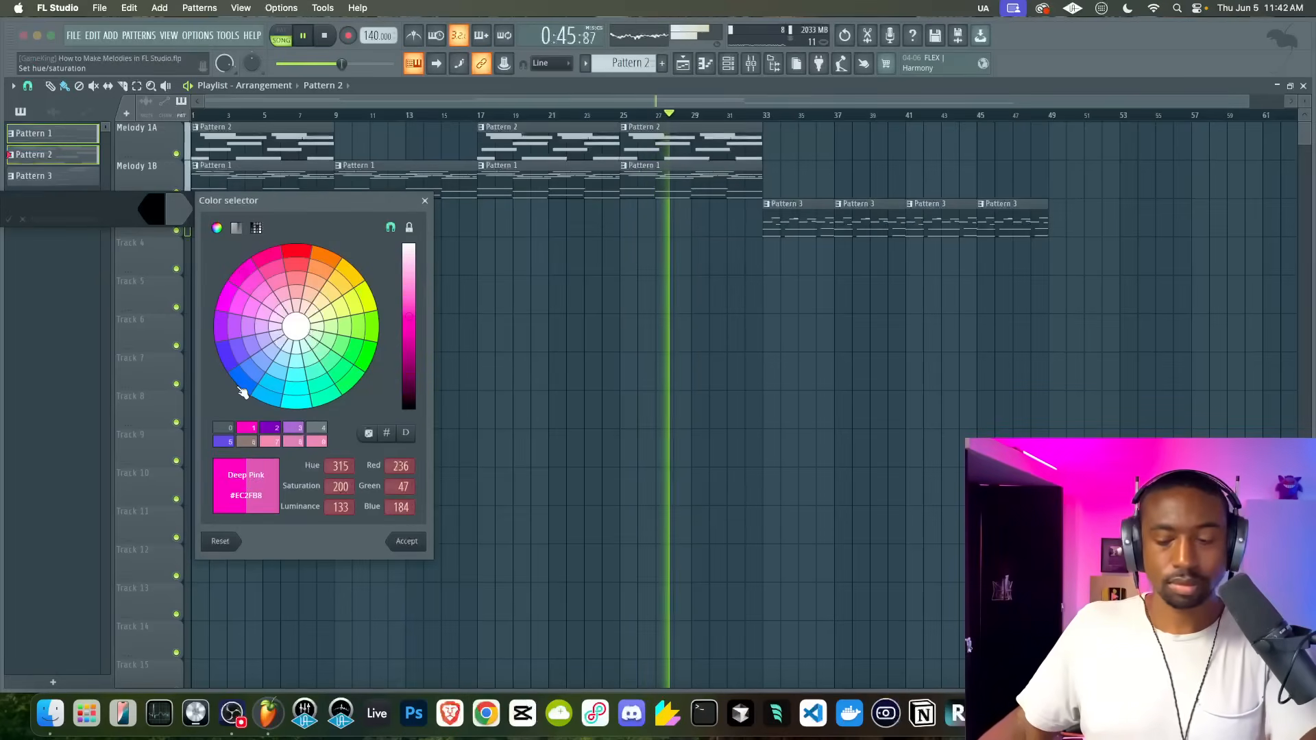
{"action": "key", "text": "Return"}
{"action": "left_click", "coordinate": [176, 220]}
{"action": "key", "text": "Return"}
{"action": "key", "text": "Return"}
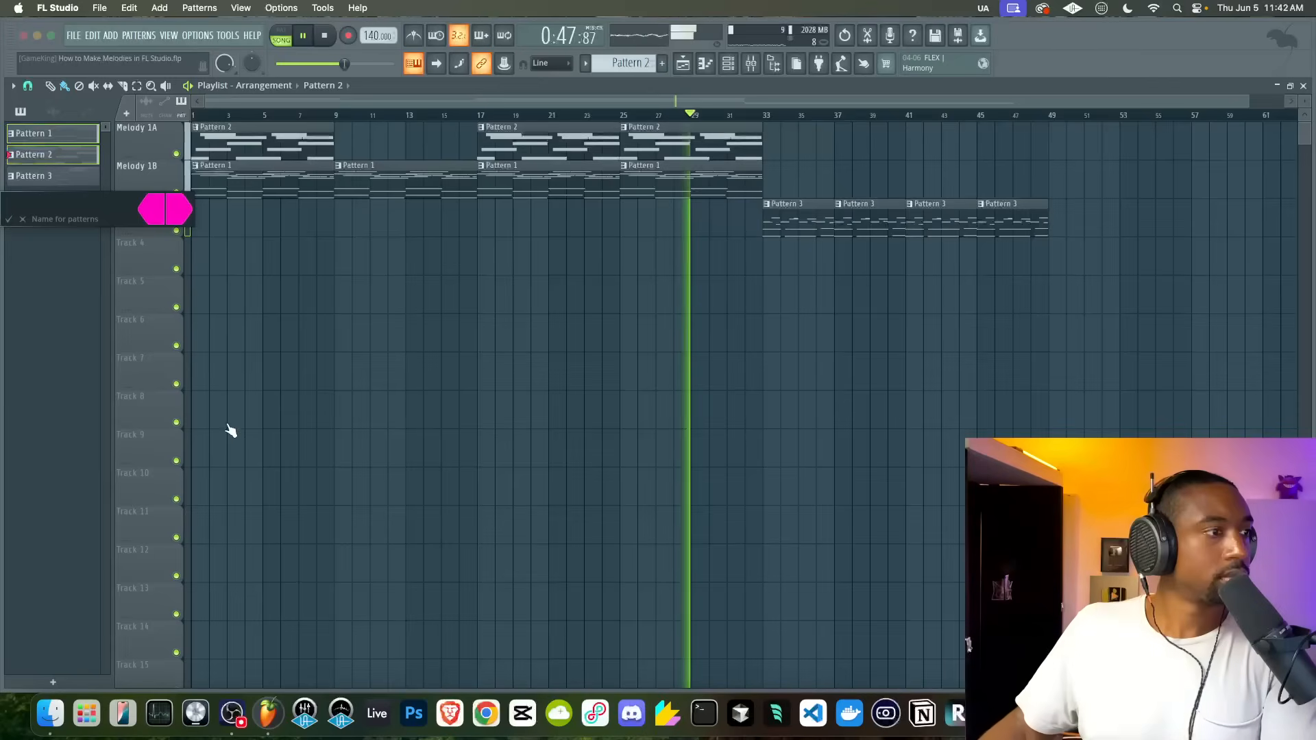
- Recolor Pattern 3 in bright green
{"action": "right_click", "coordinate": [72, 175]}
{"action": "left_click", "coordinate": [110, 240]}
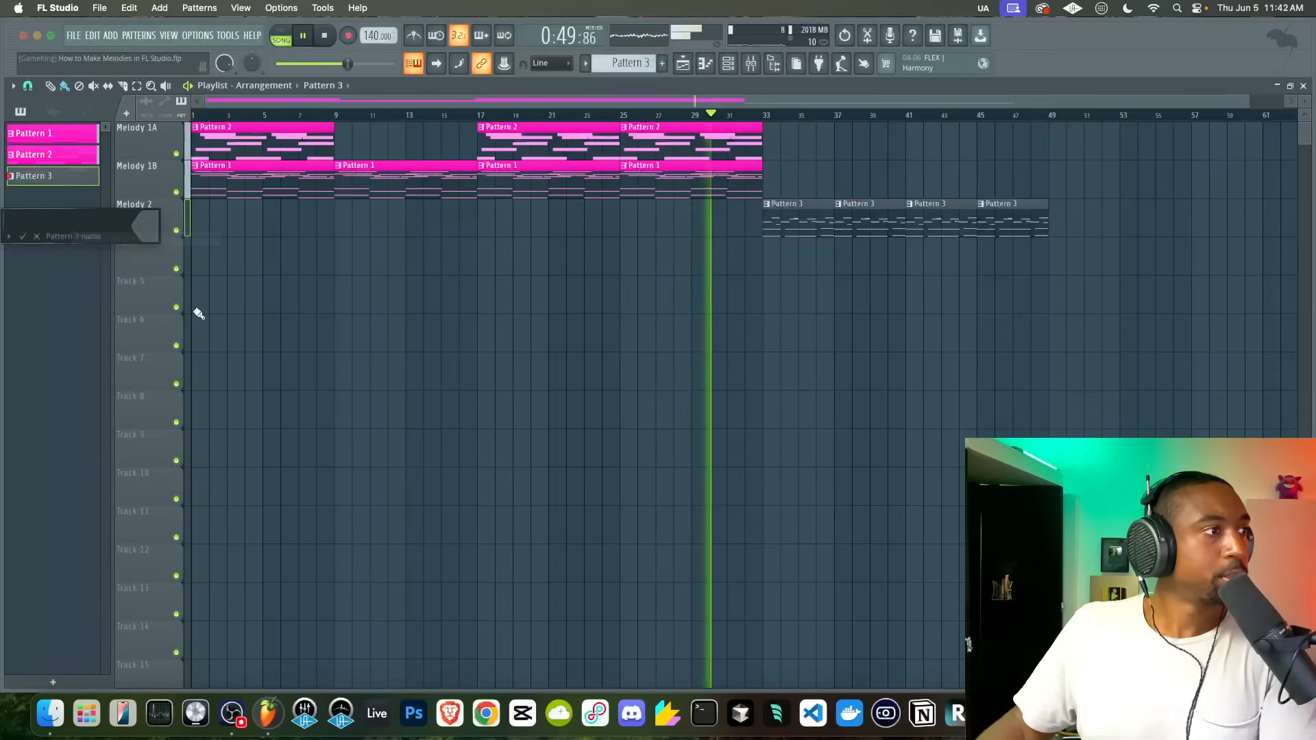
{"action": "left_click", "coordinate": [314, 370]}
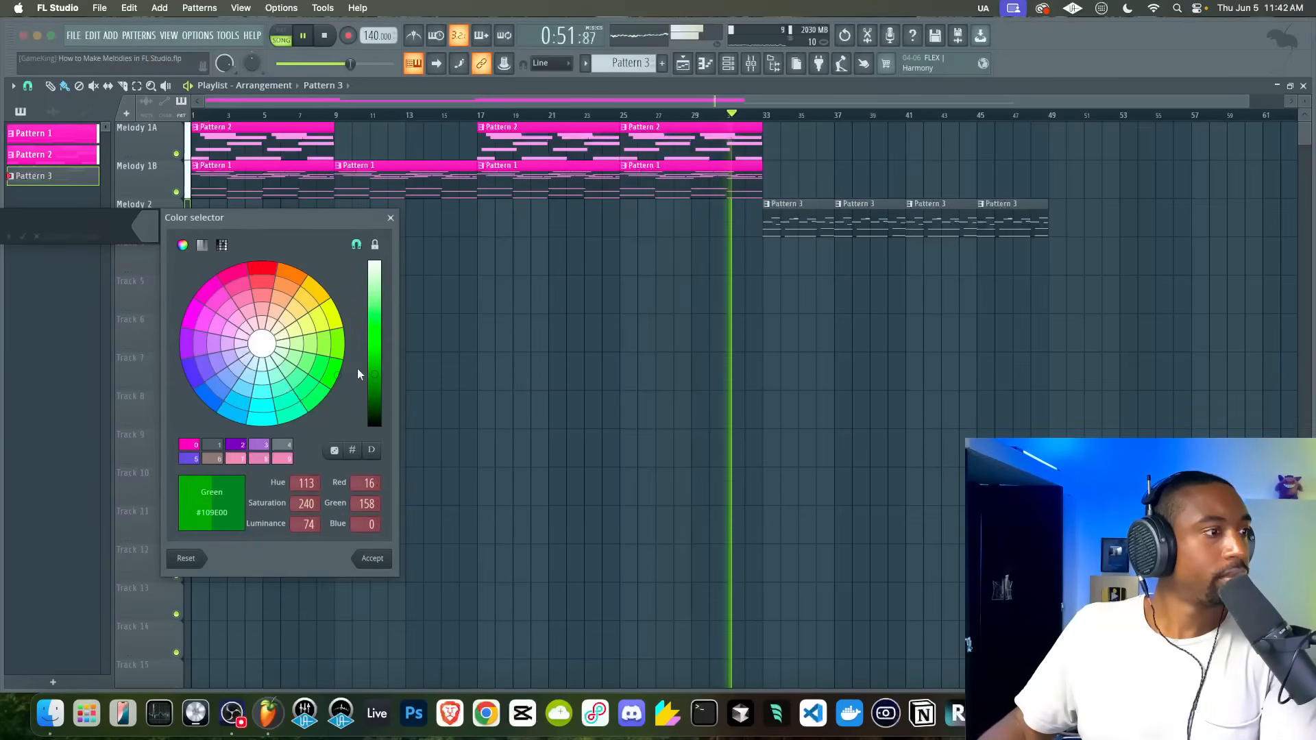
{"action": "key", "text": "Return"}
{"action": "key", "text": "Return"}
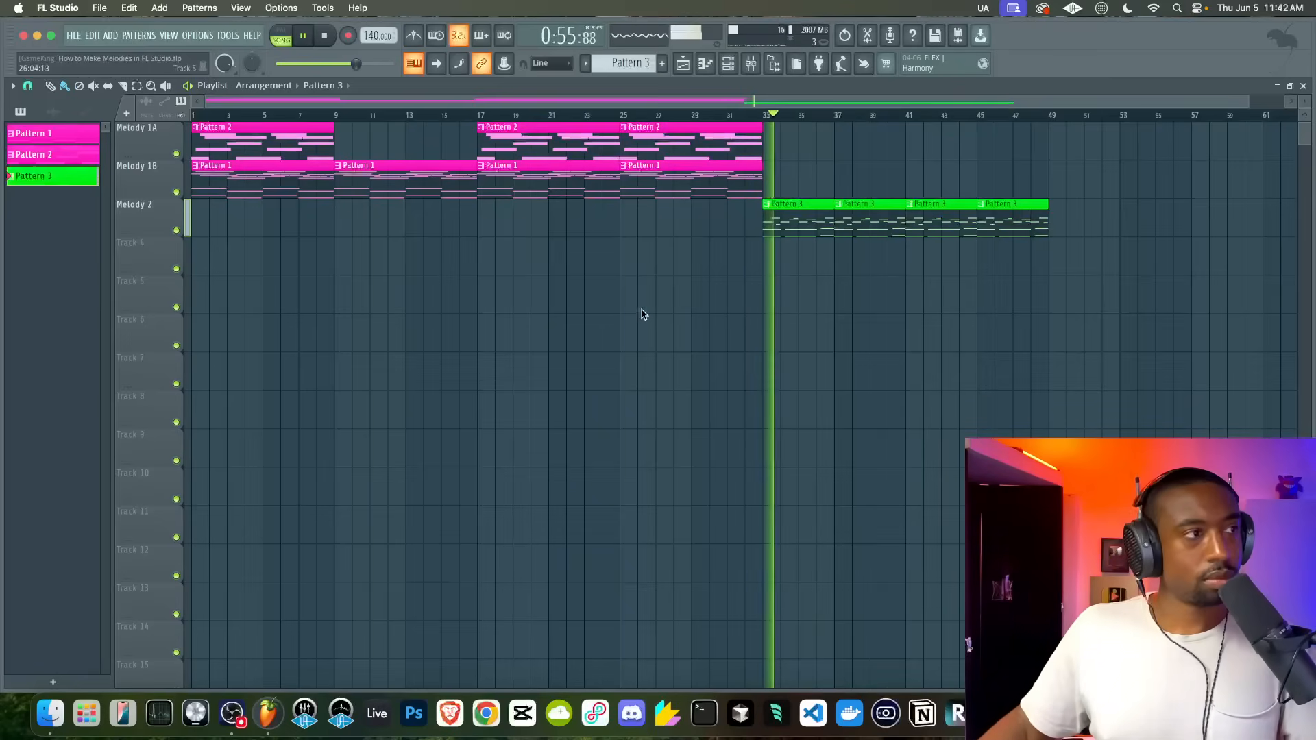
- Move the four Pattern 3 clips up two tracks to Melody 1A, keeping them between bars 33 and 49
{"action": "left_click", "coordinate": [139, 212]}
{"action": "key", "text": "shift+Up"}
{"action": "key", "text": "shift+Up"}
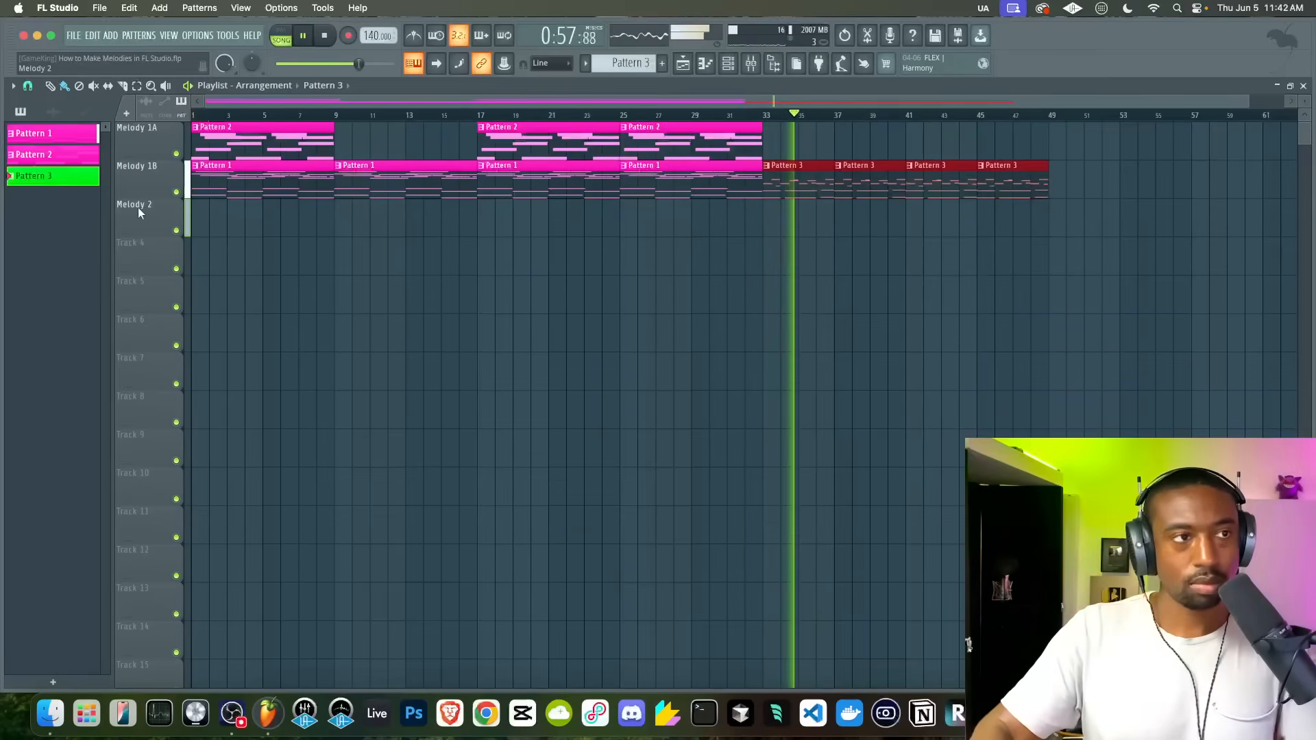
{"action": "right_click", "coordinate": [722, 239]}
{"action": "scroll", "coordinate": [722, 239], "scroll_direction": "down", "scroll_amount": 3}
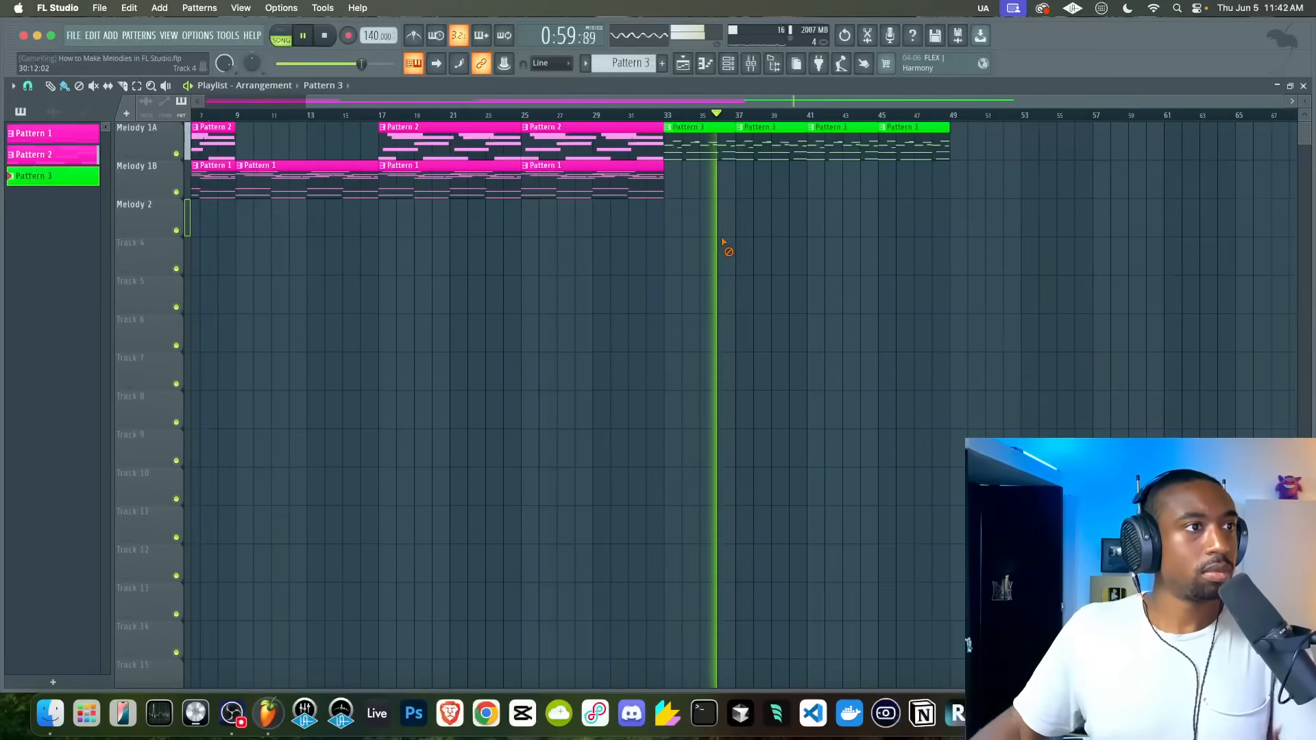
{"action": "scroll", "coordinate": [723, 242], "scroll_direction": "down", "scroll_amount": 1}
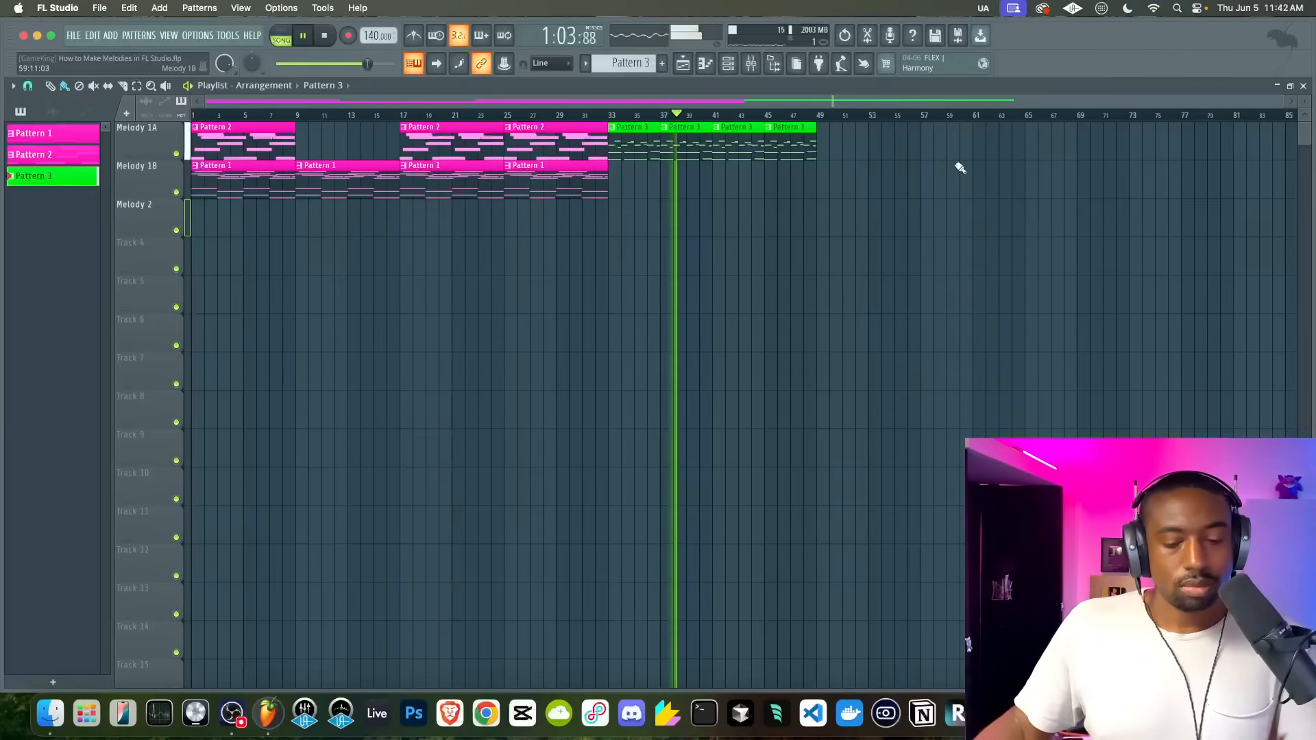
{"action": "scroll", "coordinate": [960, 168], "scroll_direction": "up", "scroll_amount": 3}
{"action": "scroll", "coordinate": [891, 238], "scroll_direction": "right", "scroll_amount": 5}
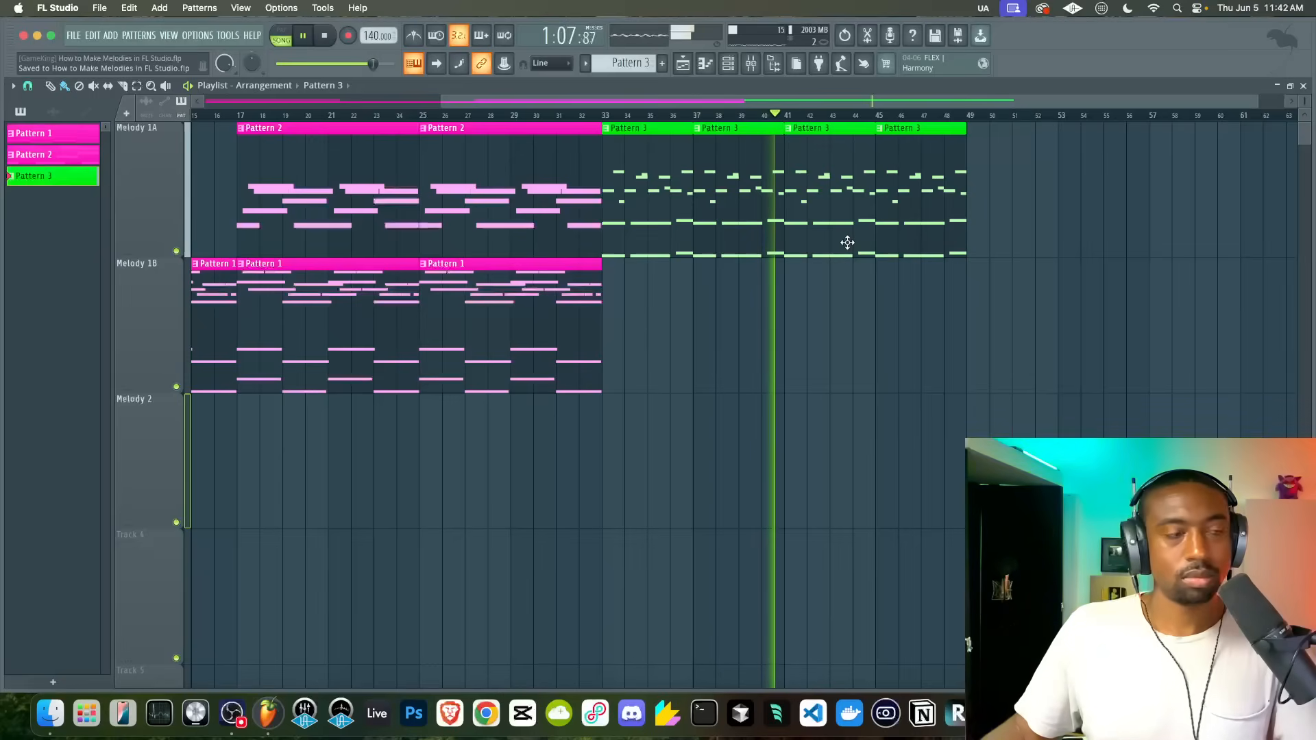
- Export the project as a zipped loop package named "How to Make Melodies in FL Studio"
{"action": "left_click", "coordinate": [74, 35]}
{"action": "mouse_move", "coordinate": [137, 182]}
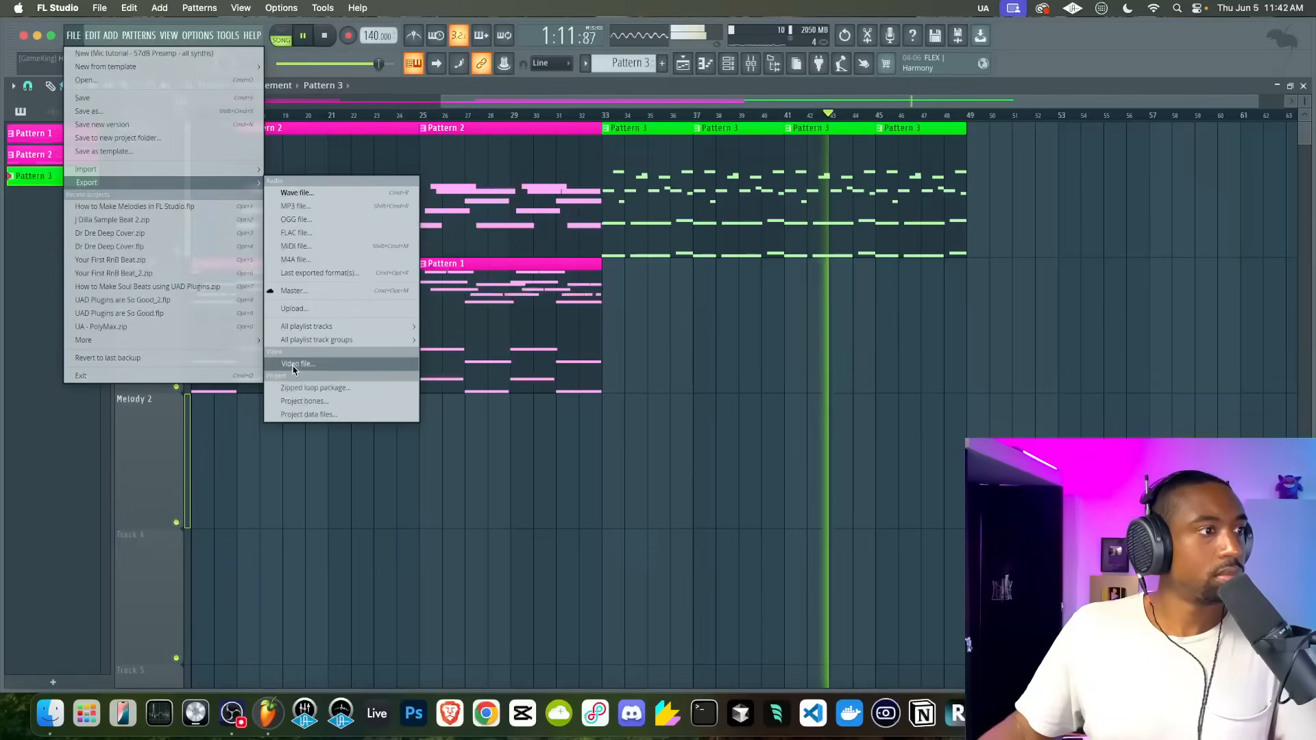
{"action": "left_click", "coordinate": [312, 388]}
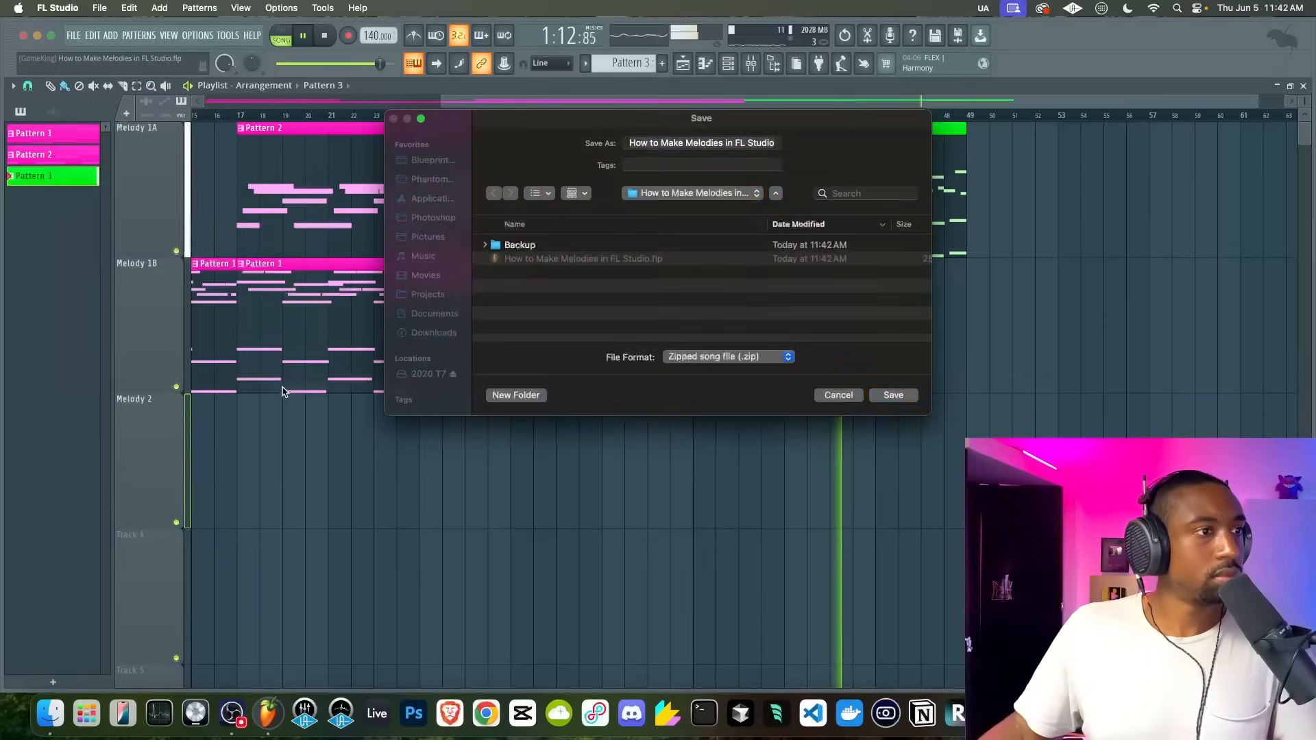
{"action": "left_click", "coordinate": [665, 196]}
{"action": "left_click", "coordinate": [682, 218]}
{"action": "left_click", "coordinate": [891, 395]}
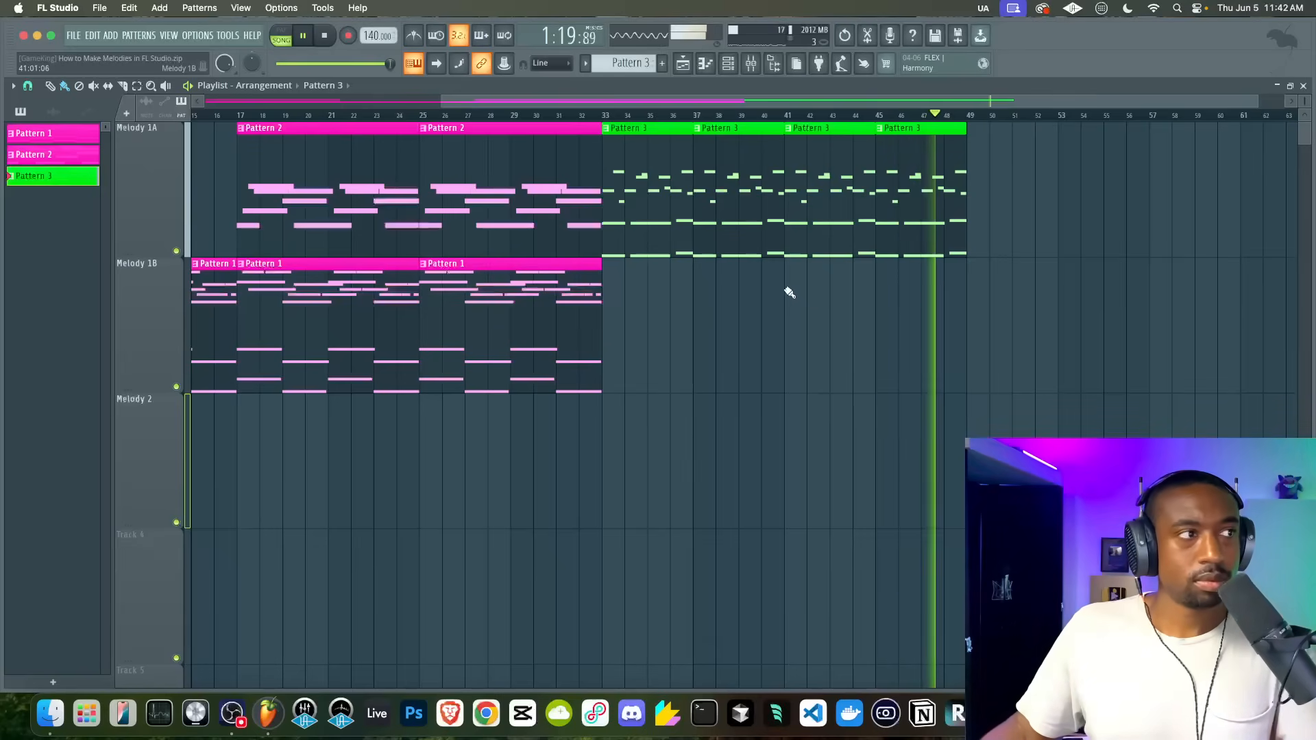
{"action": "key", "text": "F9"}
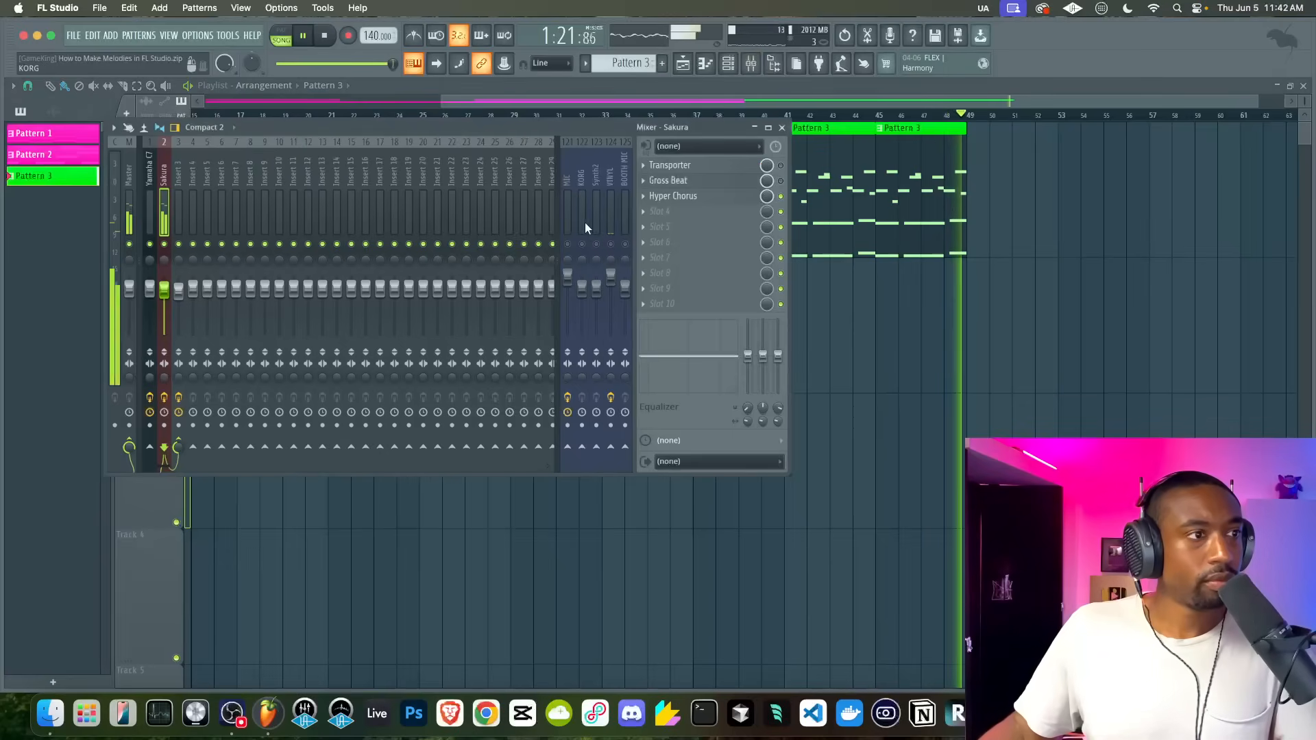
{"action": "key", "text": "F9"}
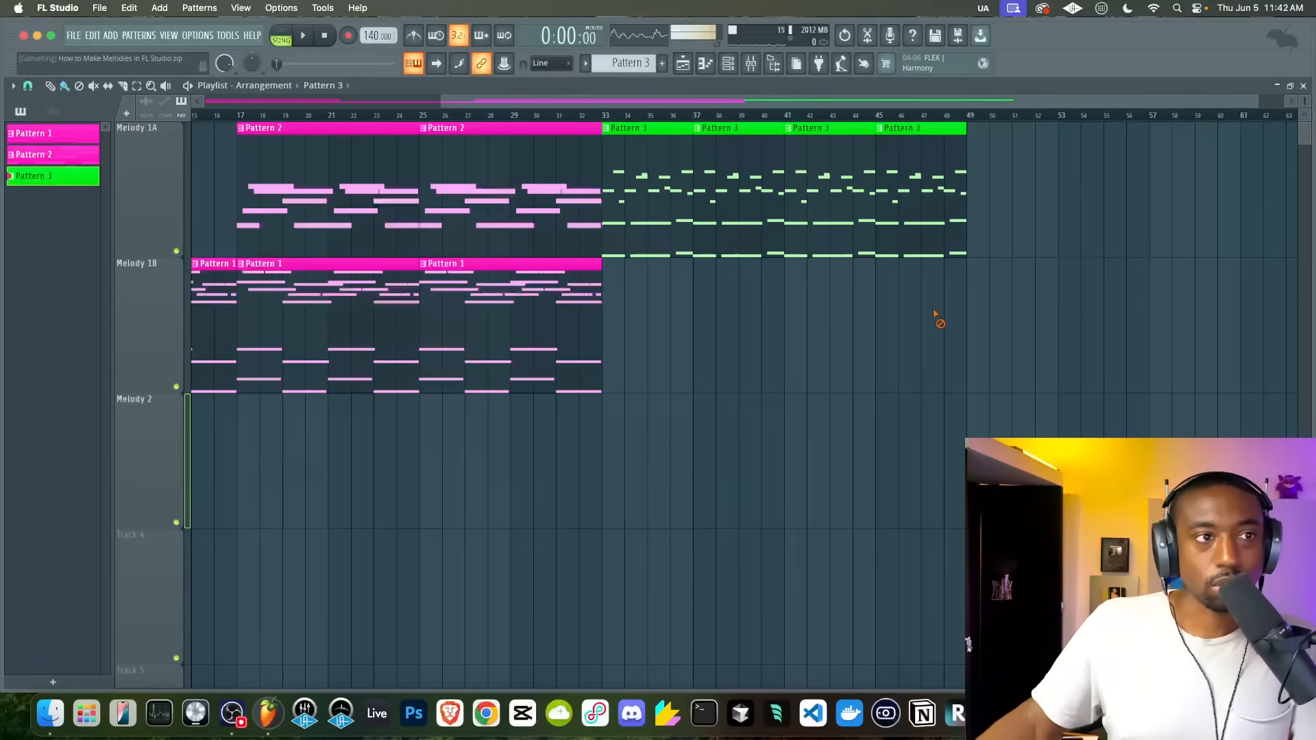
{"action": "scroll", "coordinate": [935, 315], "scroll_direction": "left", "scroll_amount": 5}
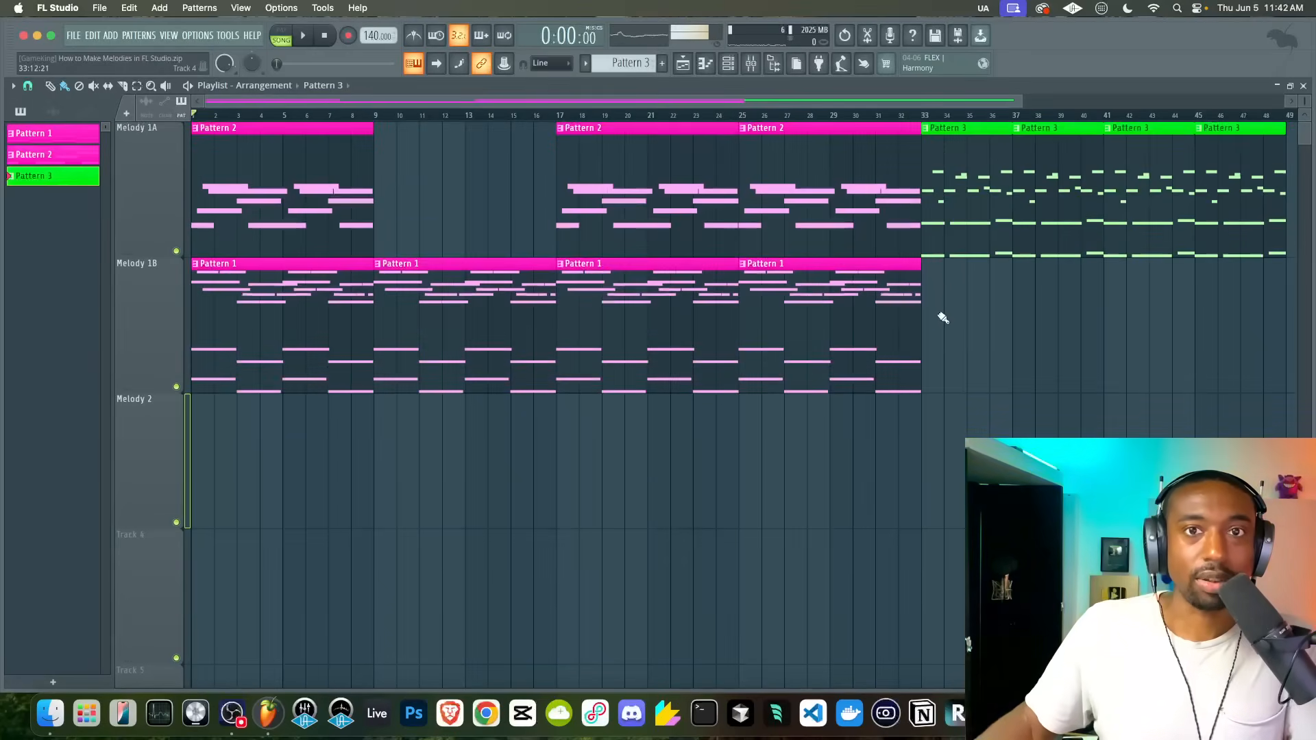